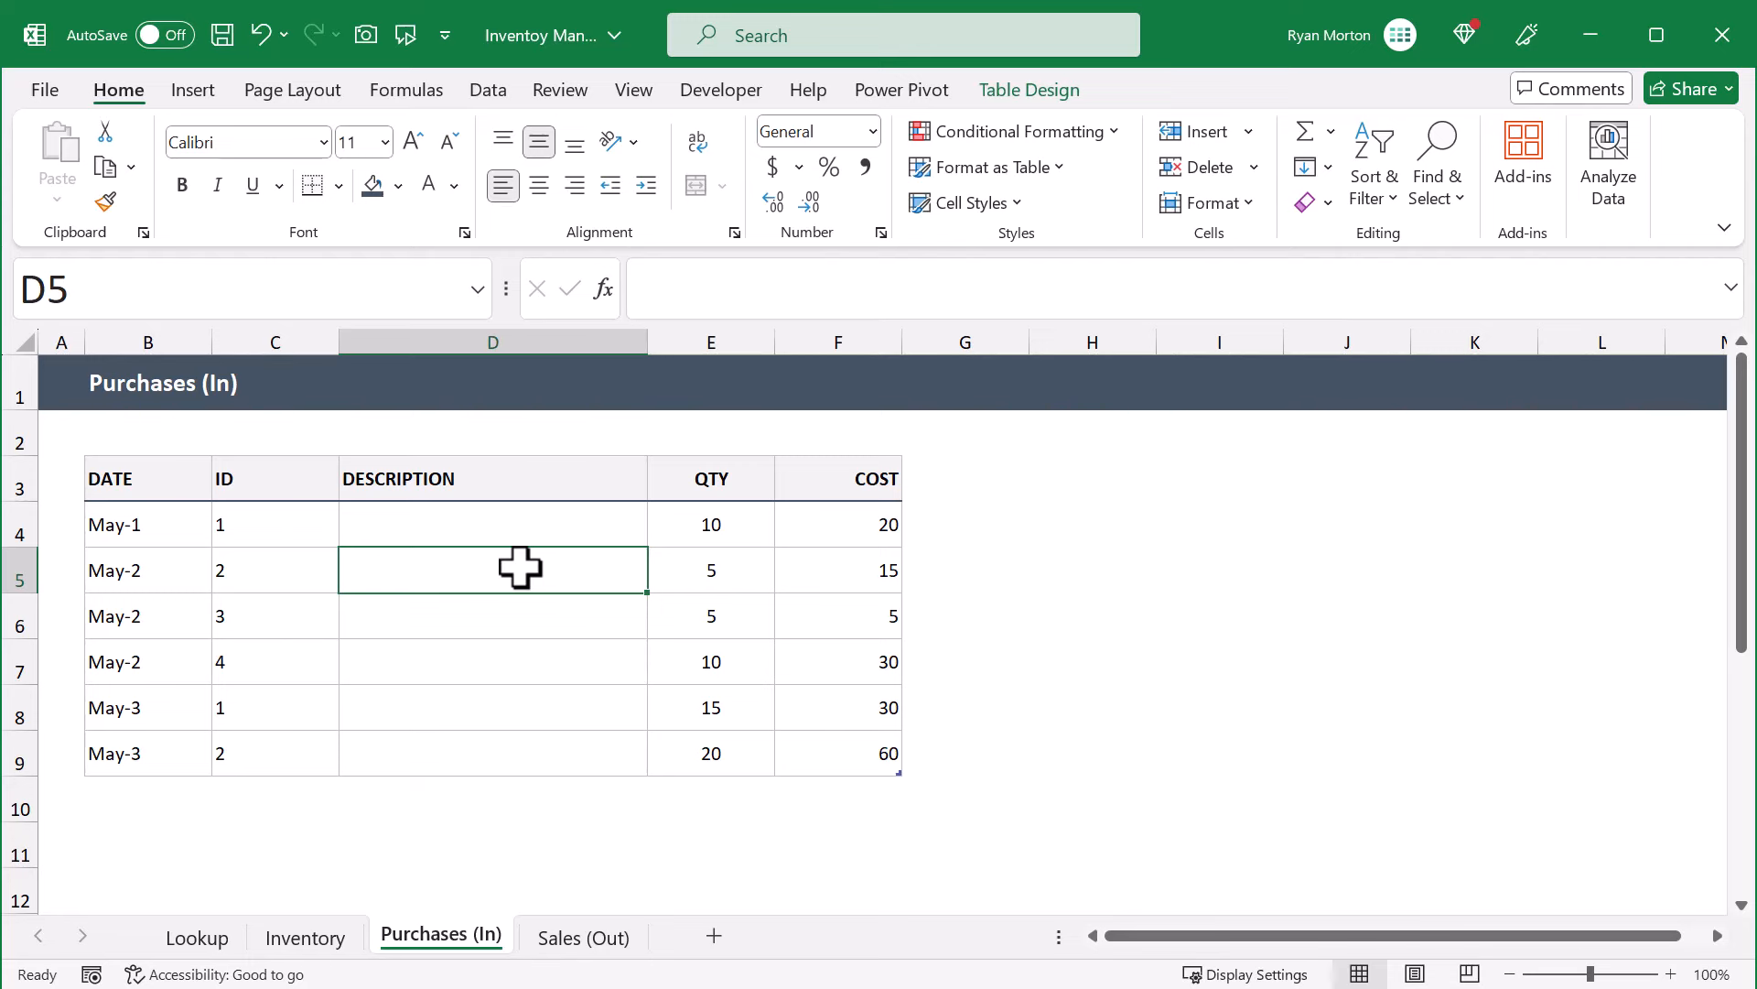
Format the DATE column values of the purchases table as Short Date
click(171, 455)
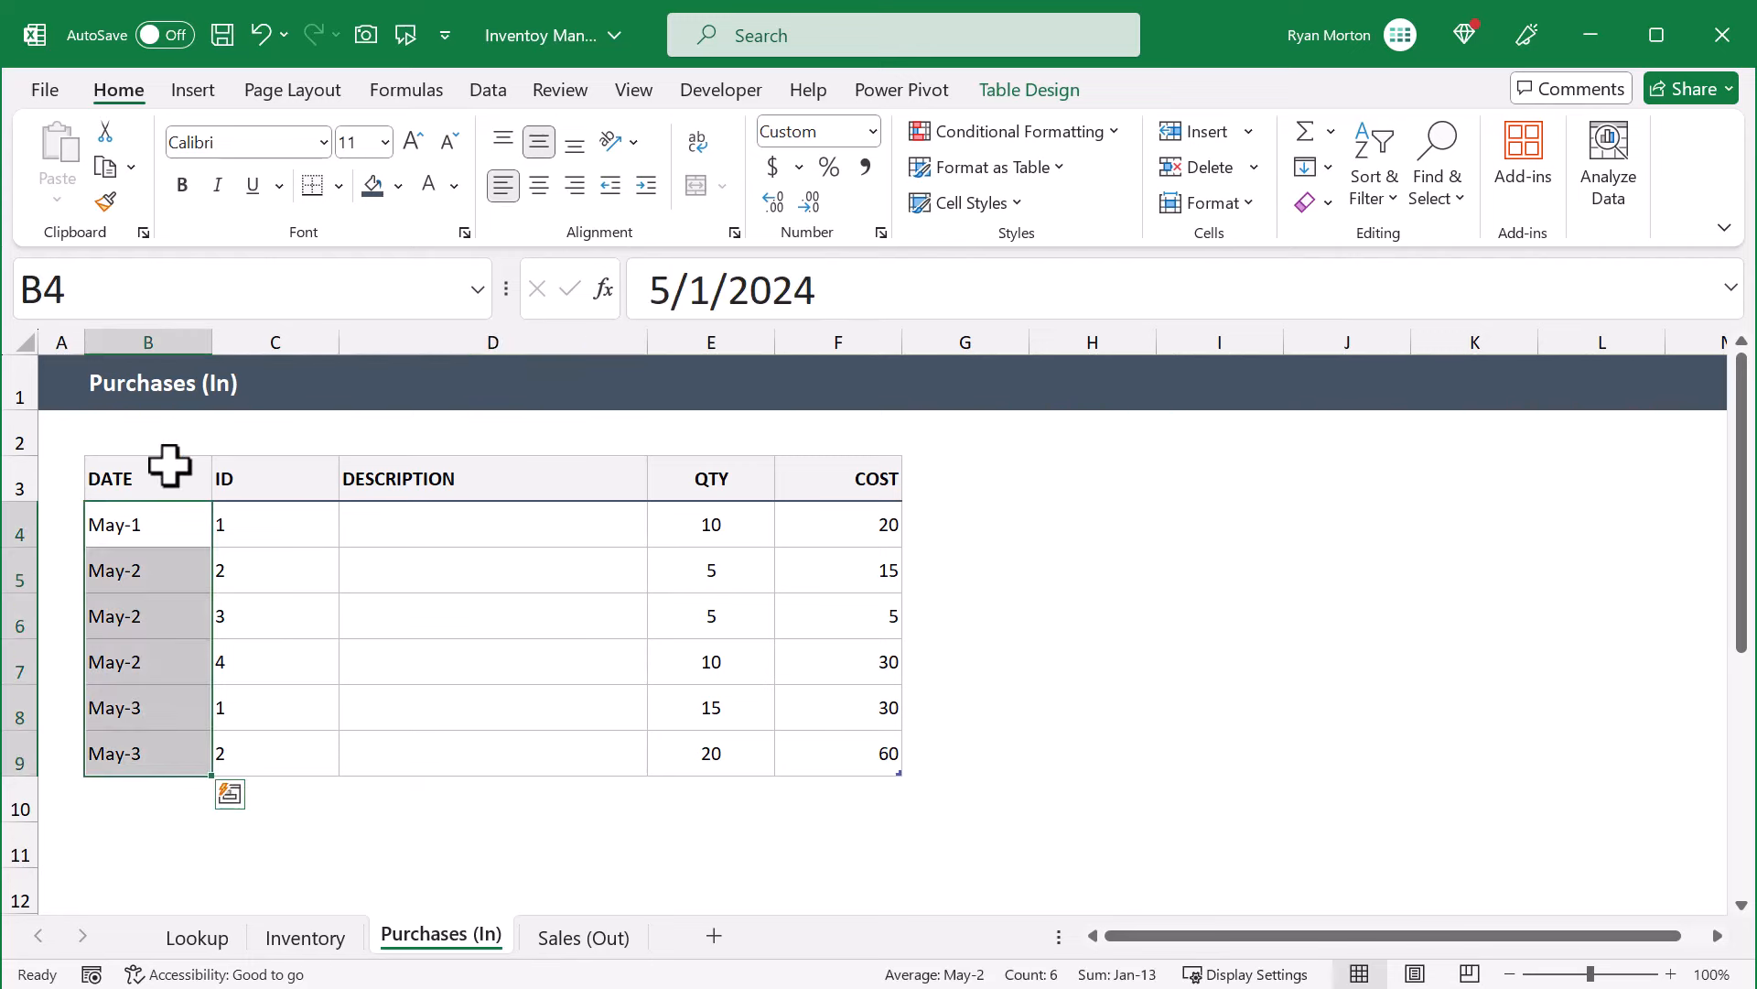
click(874, 132)
click(838, 412)
Apply the comma number style to the whole COST column, including its header
click(833, 455)
click(832, 454)
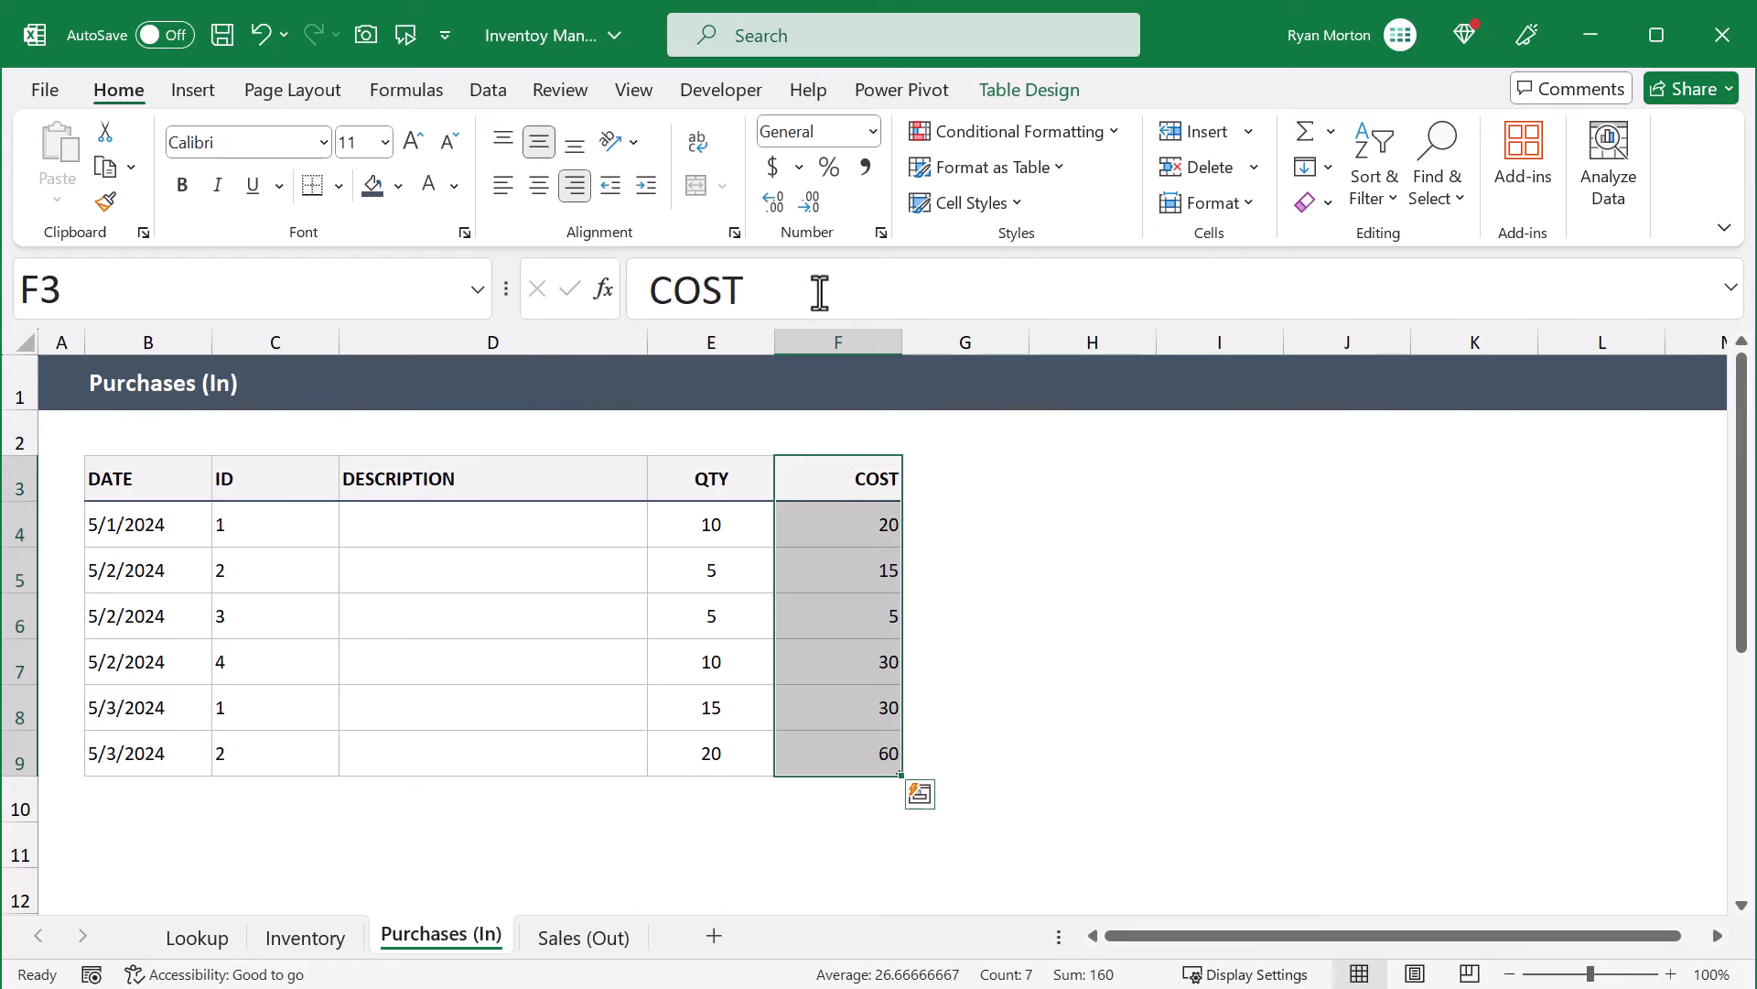
click(866, 167)
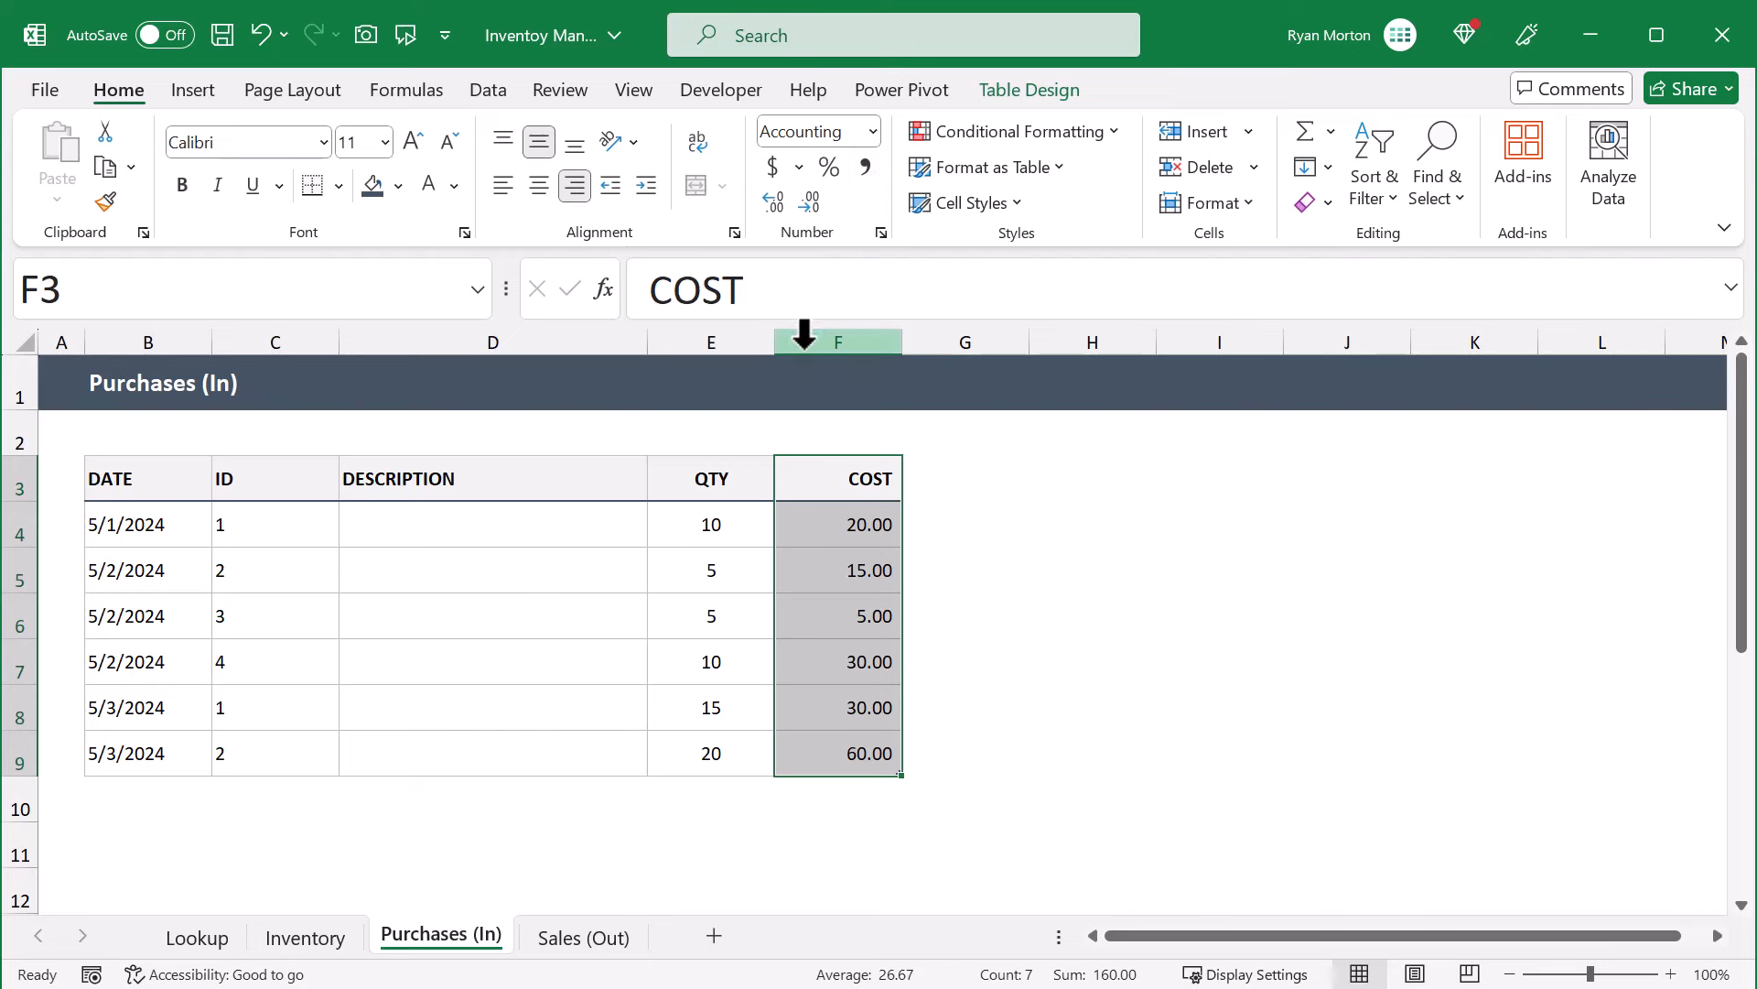
Set the font colour of the DESCRIPTION column cells to the standard blue
click(626, 446)
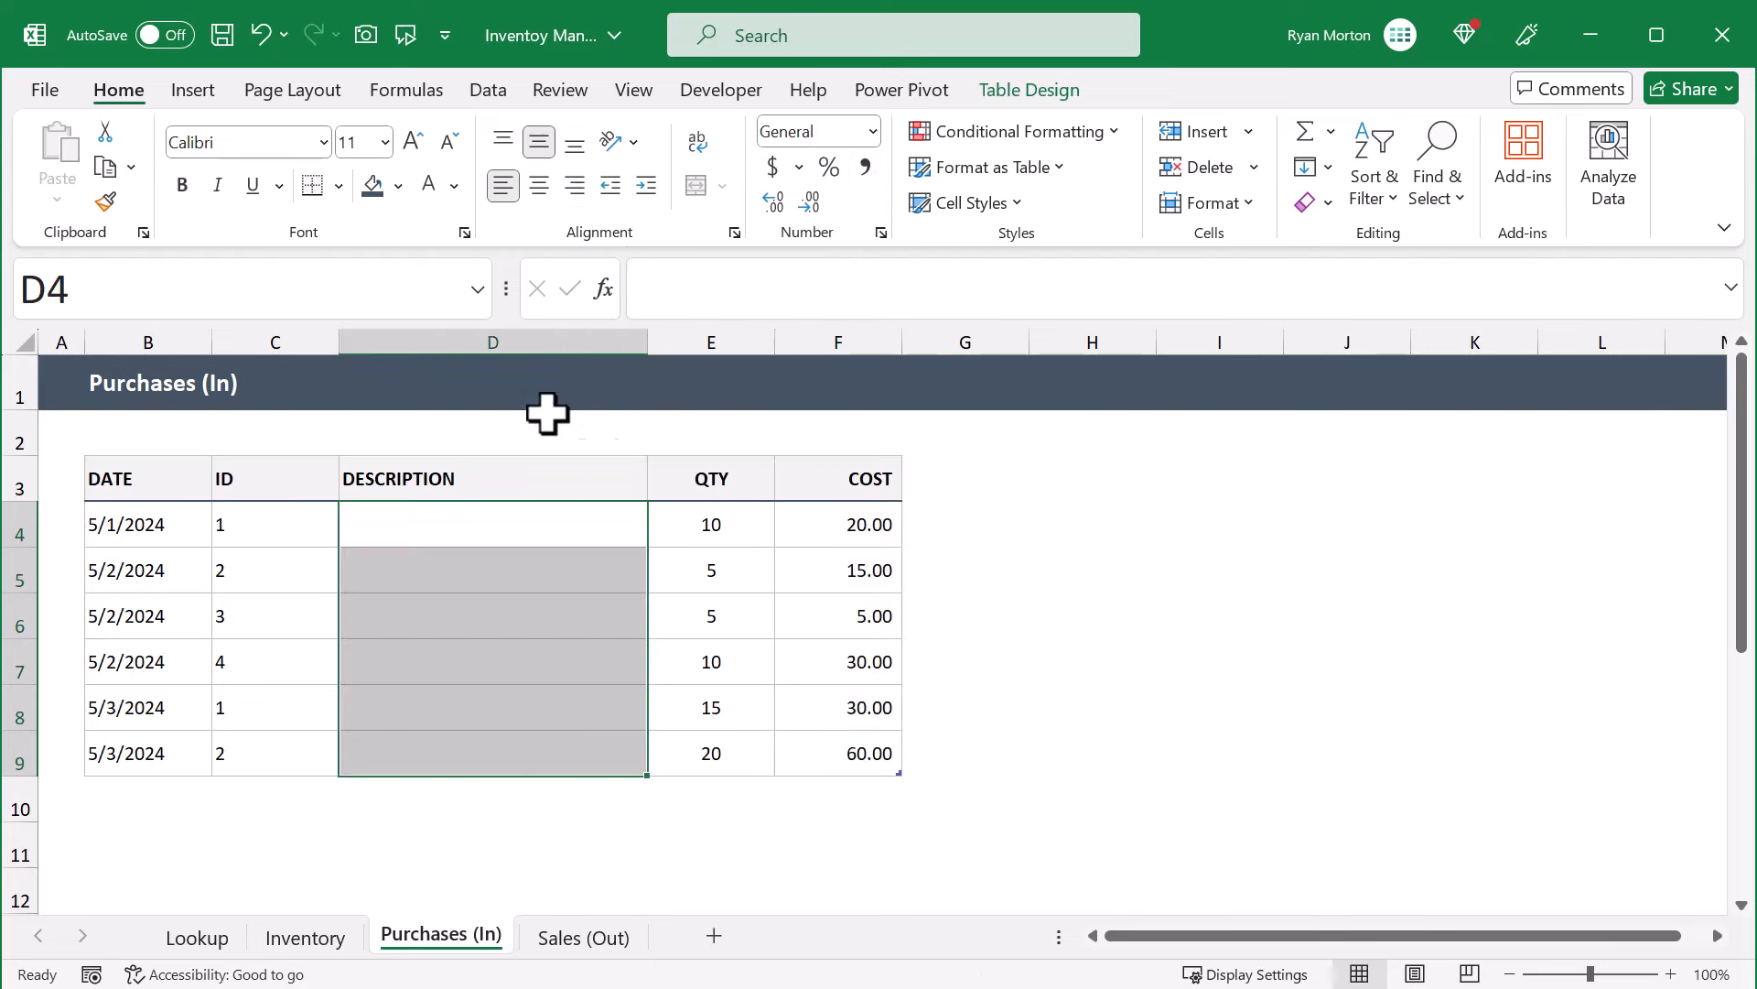
click(456, 187)
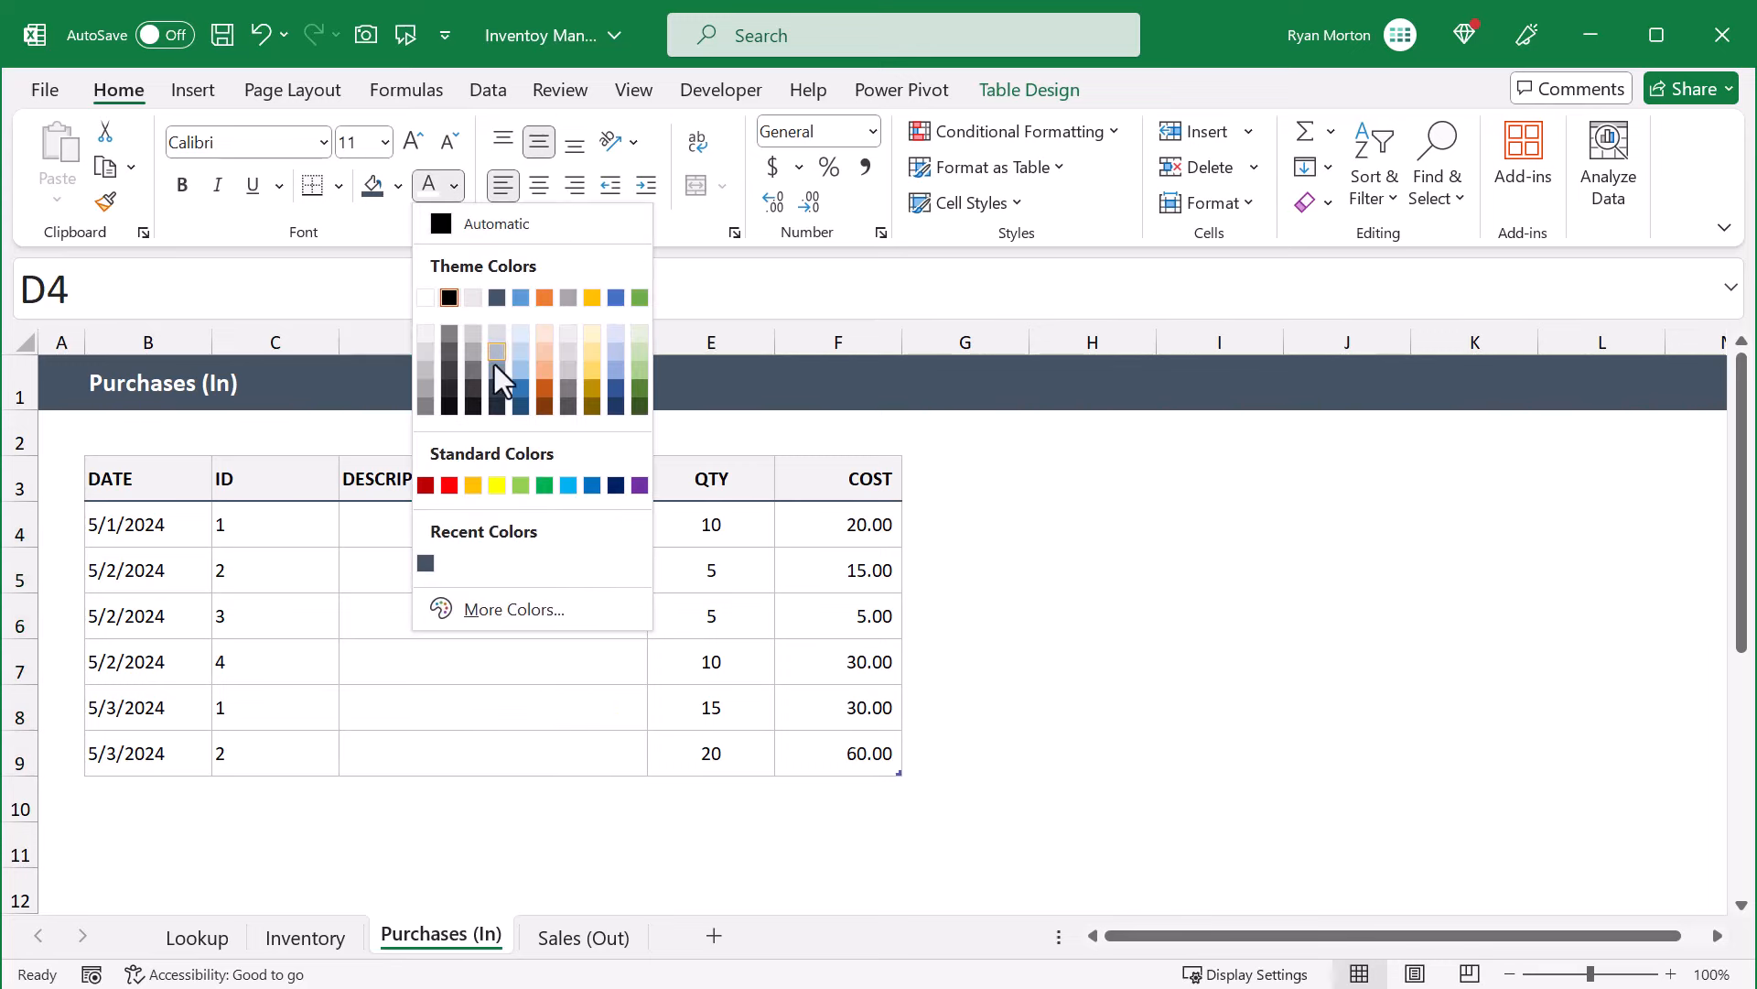
click(597, 485)
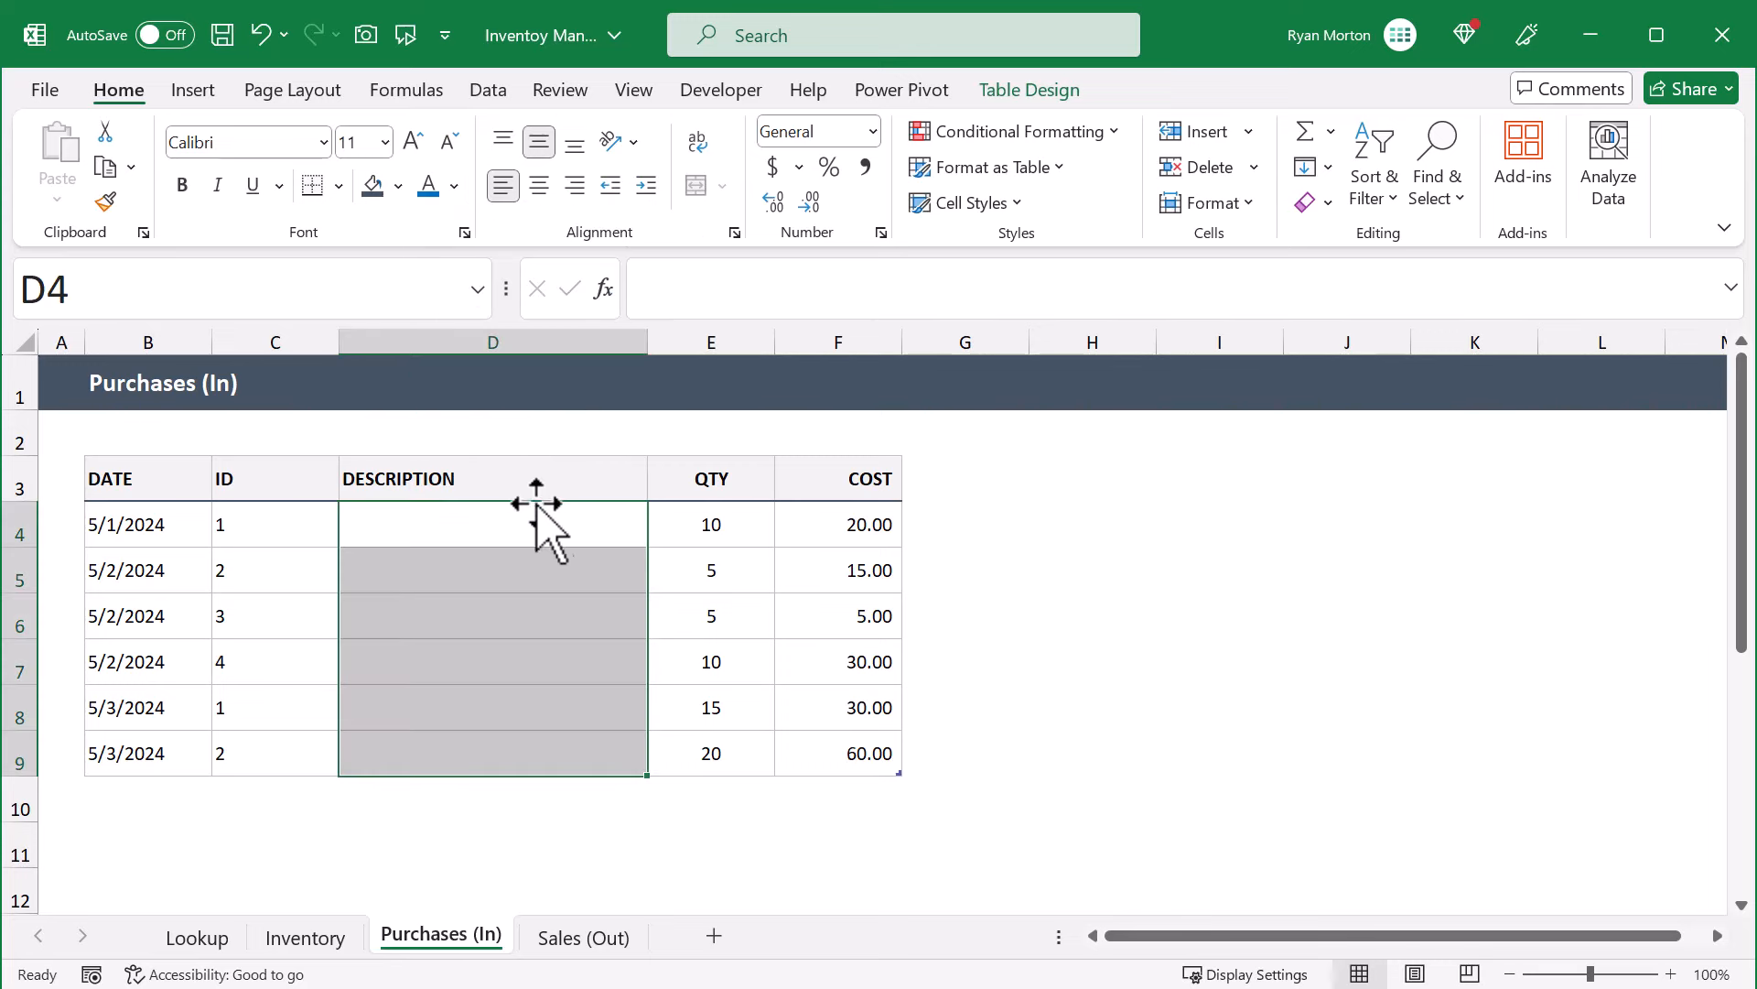
click(462, 521)
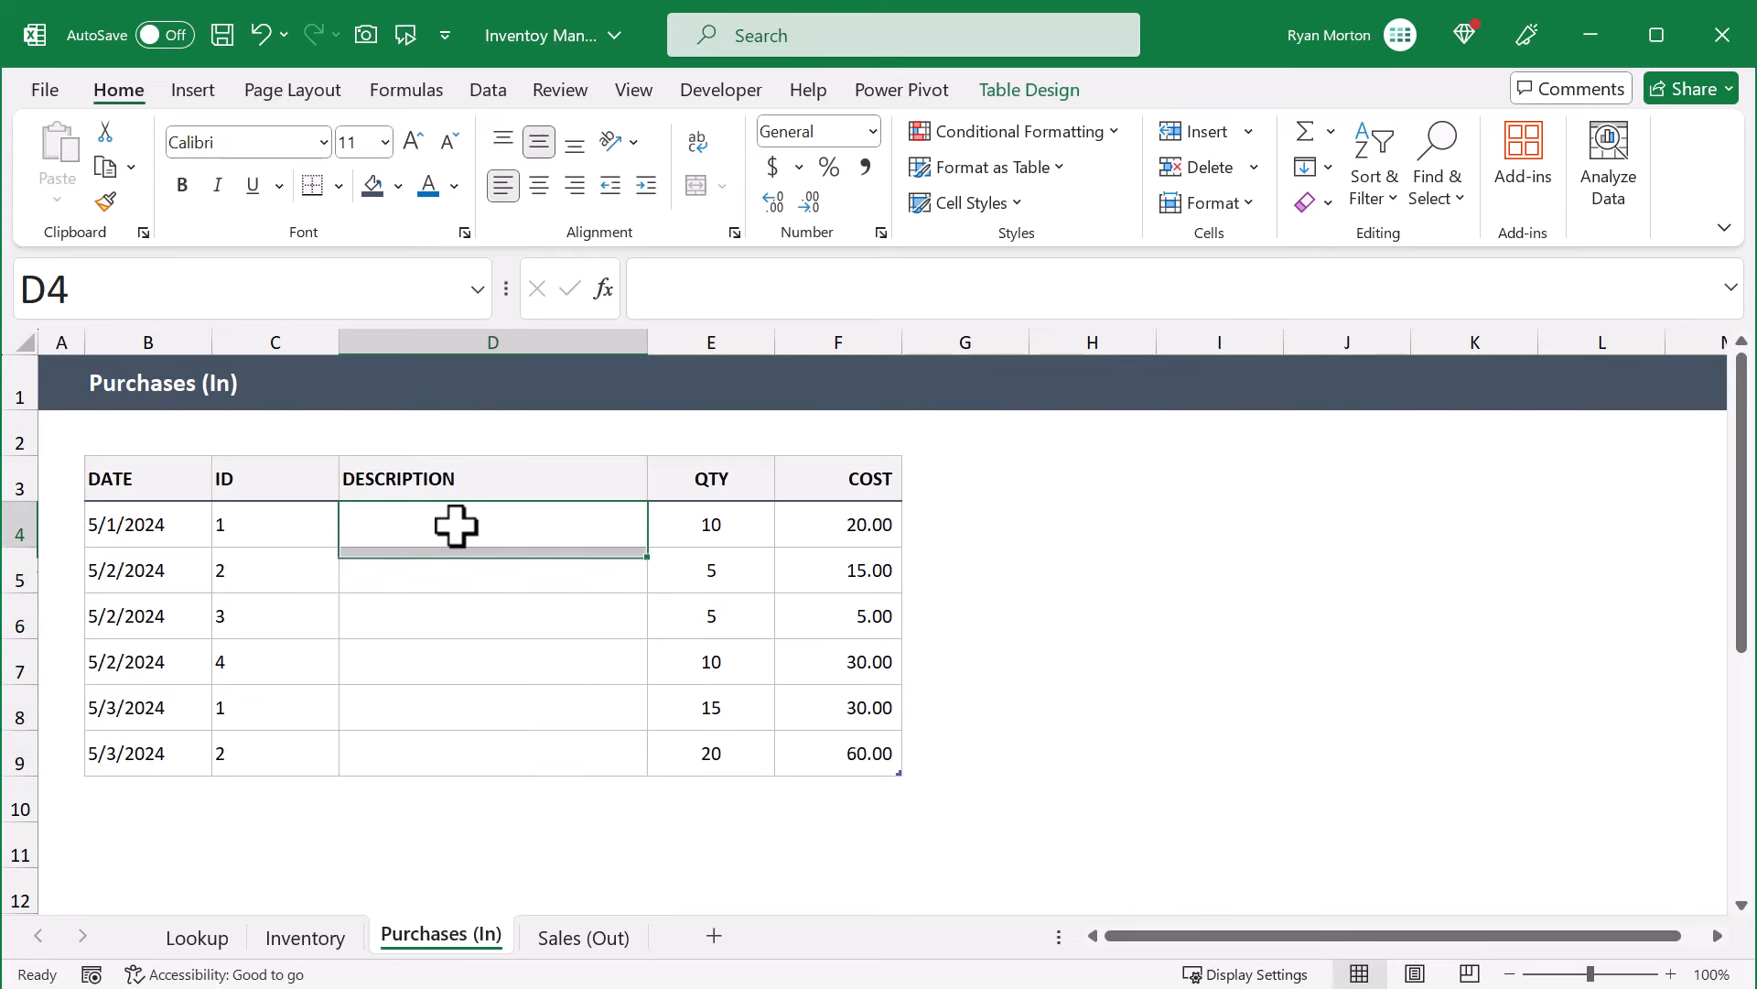
drag(506, 288, 275, 290)
click(490, 297)
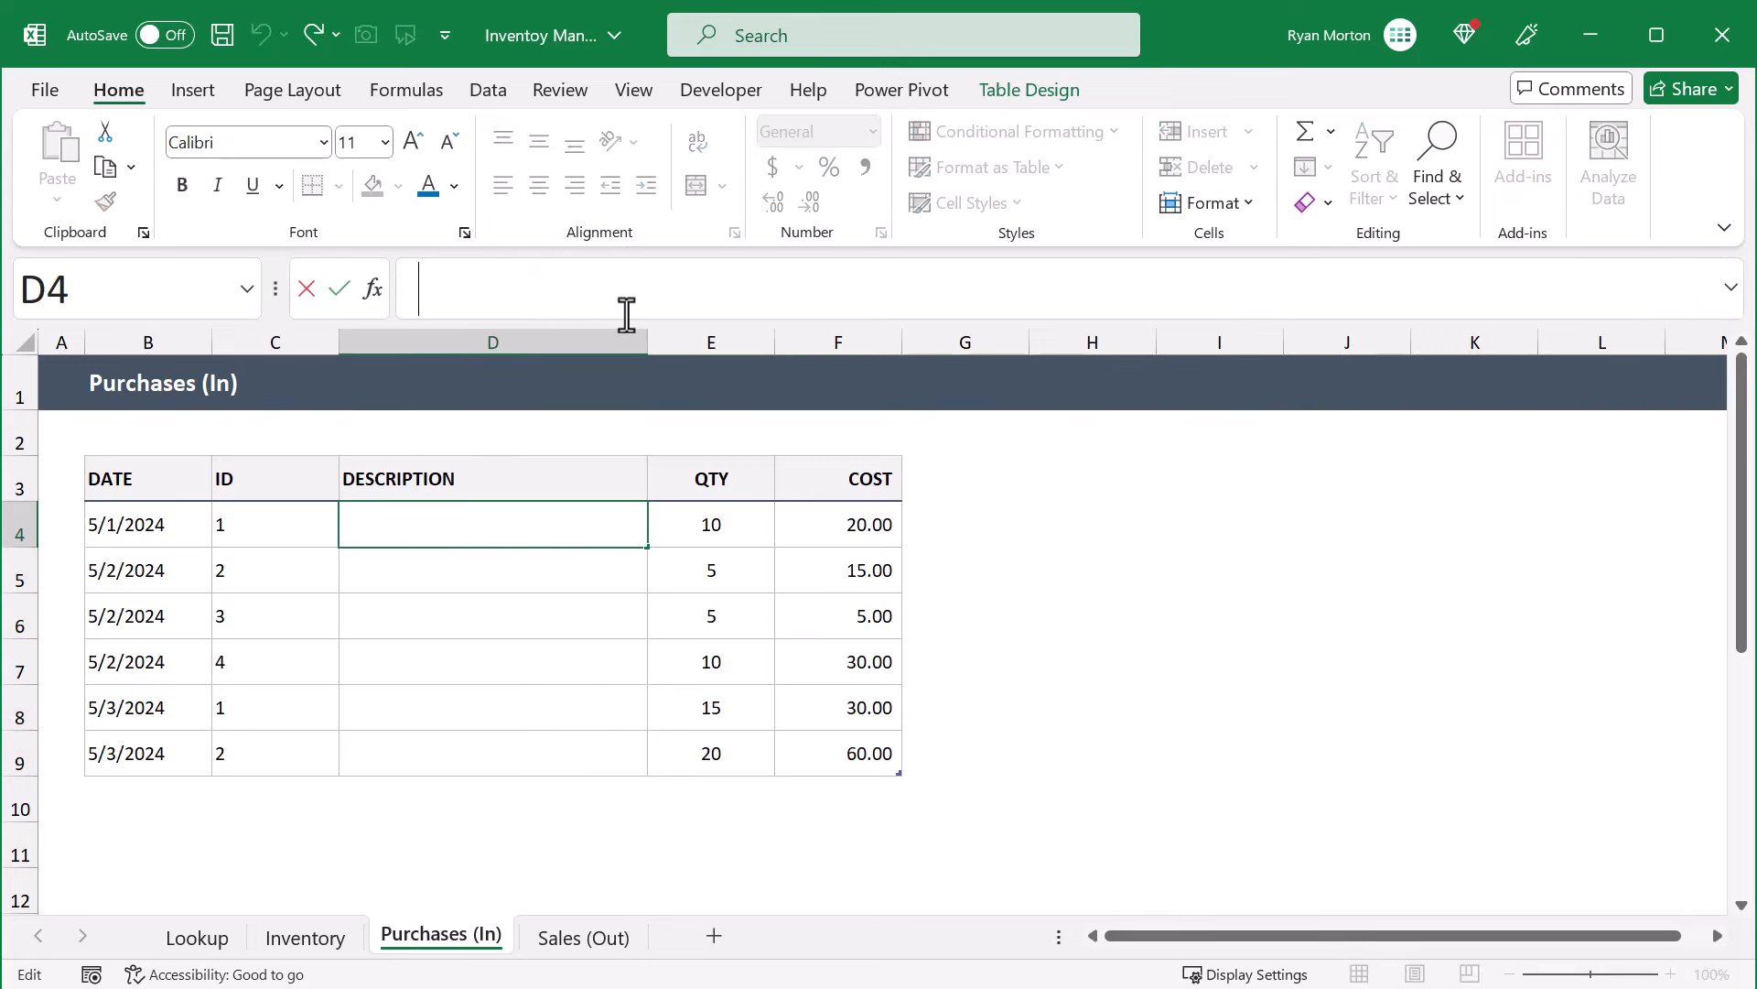
text(=ifer)
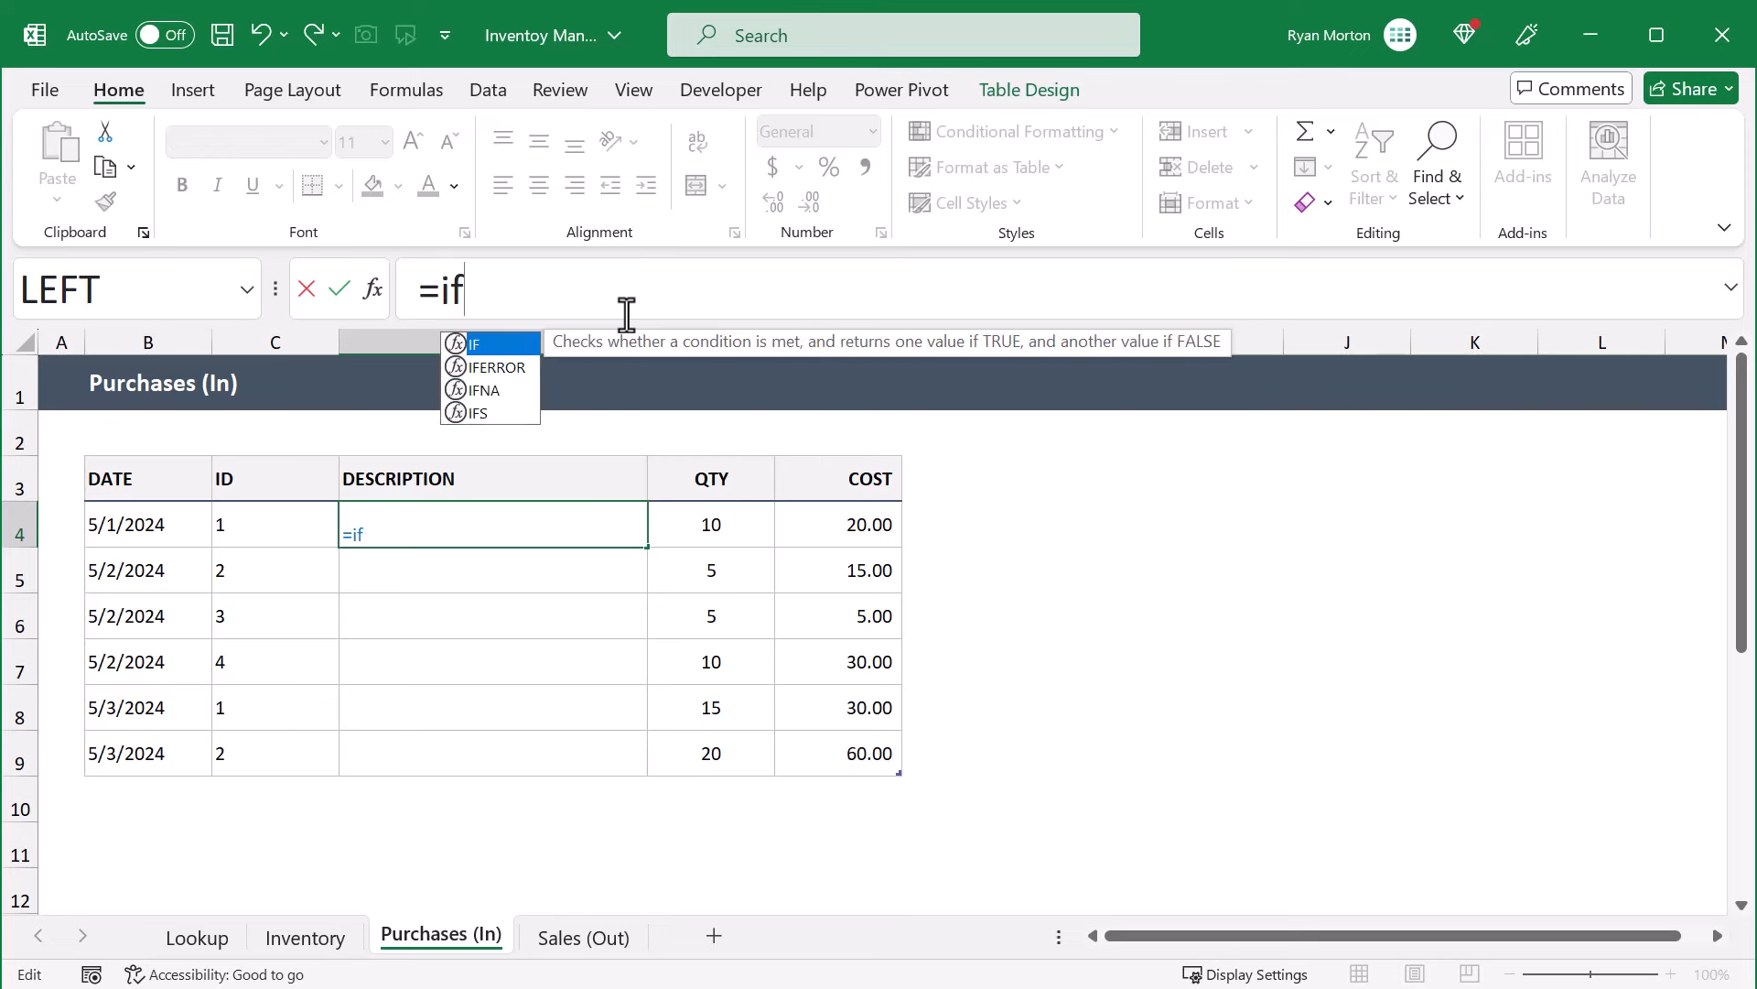
key(Tab)
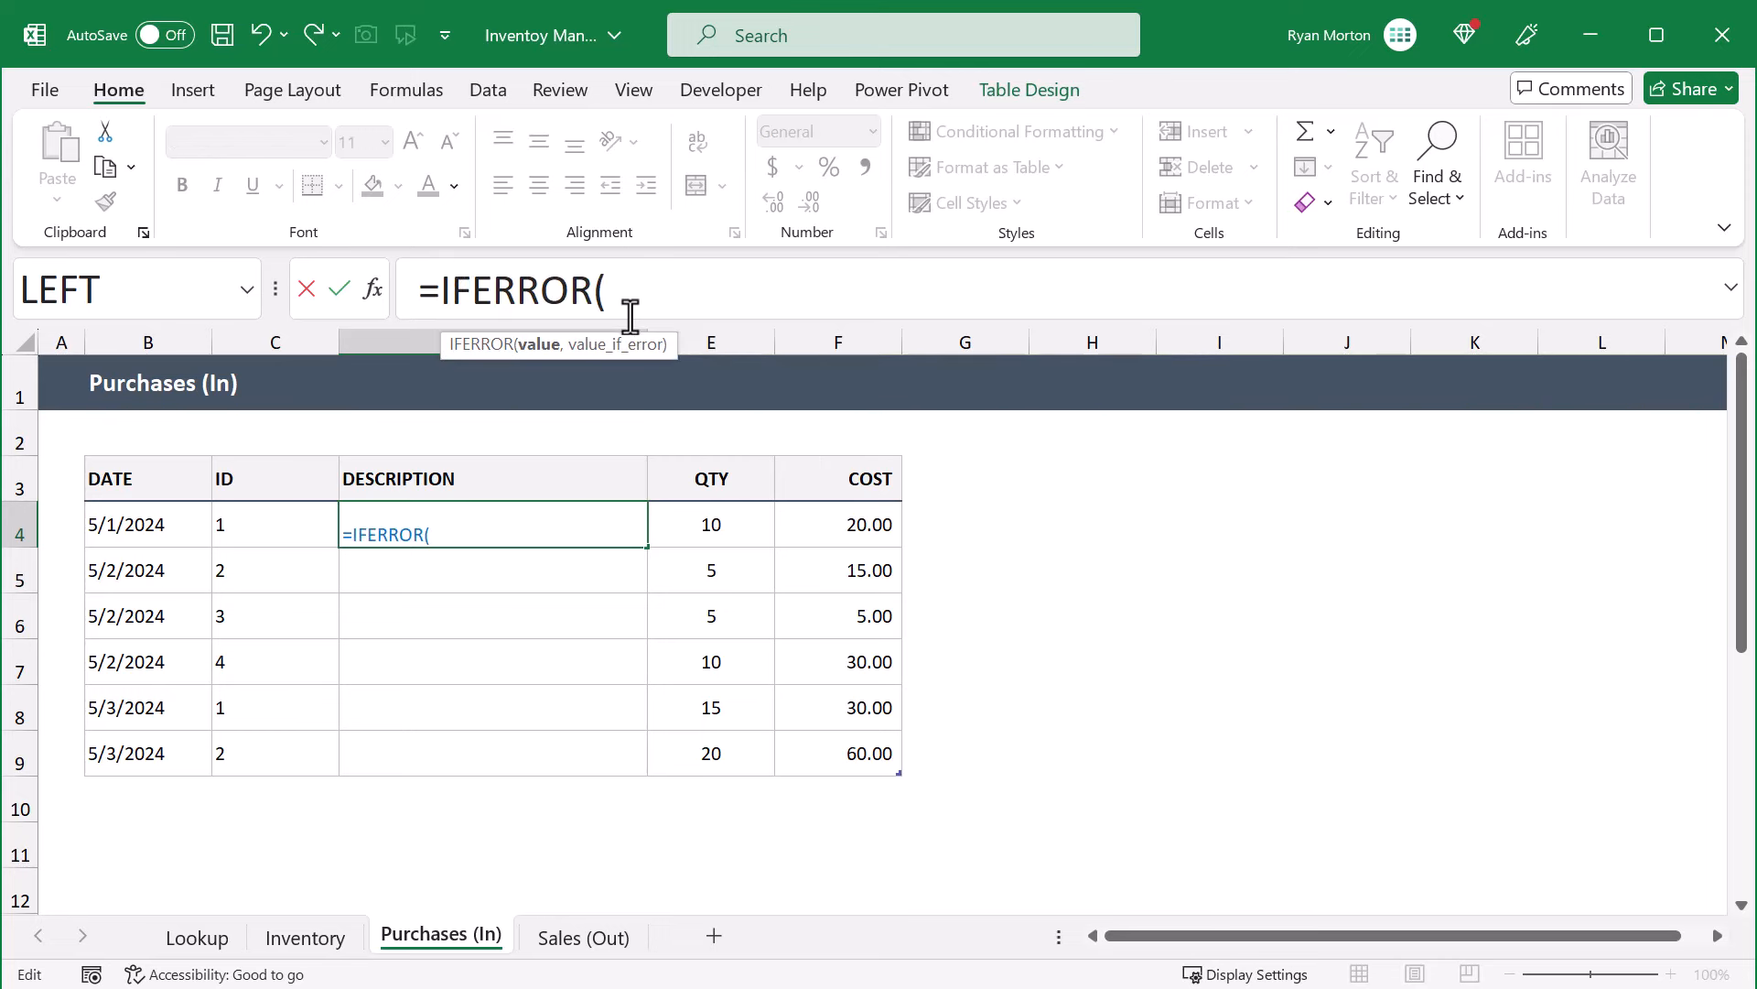
text(vlo)
key(Tab)
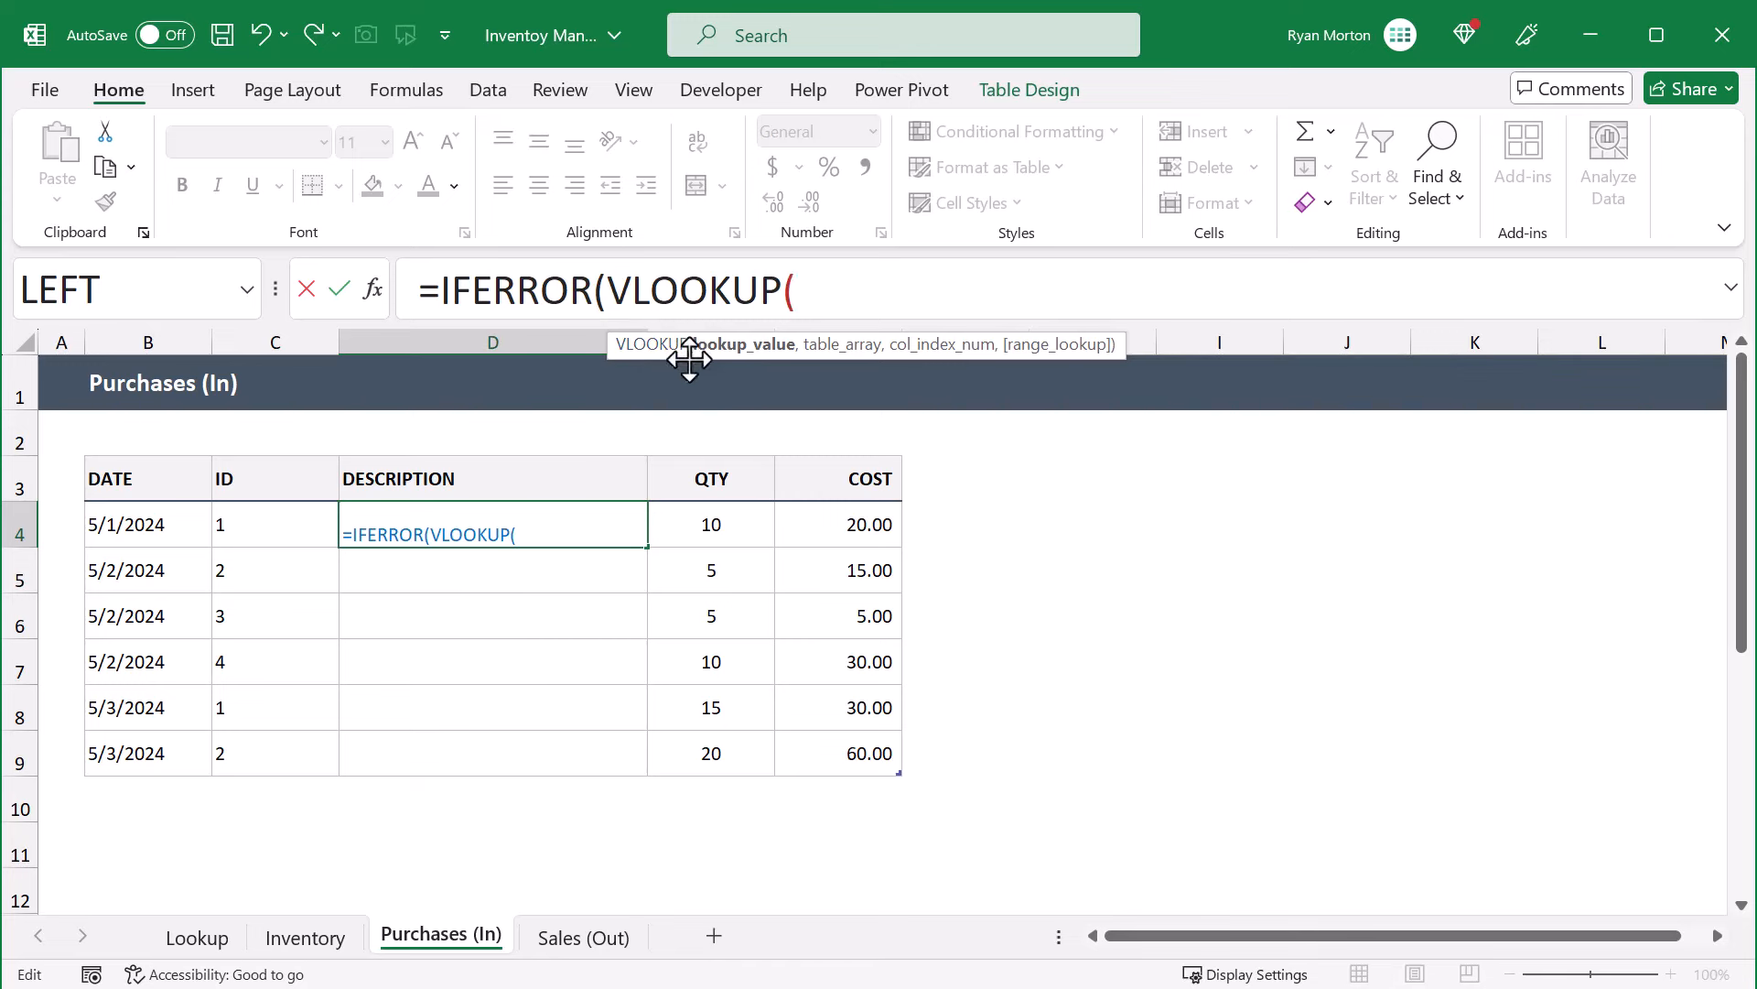
click(261, 526)
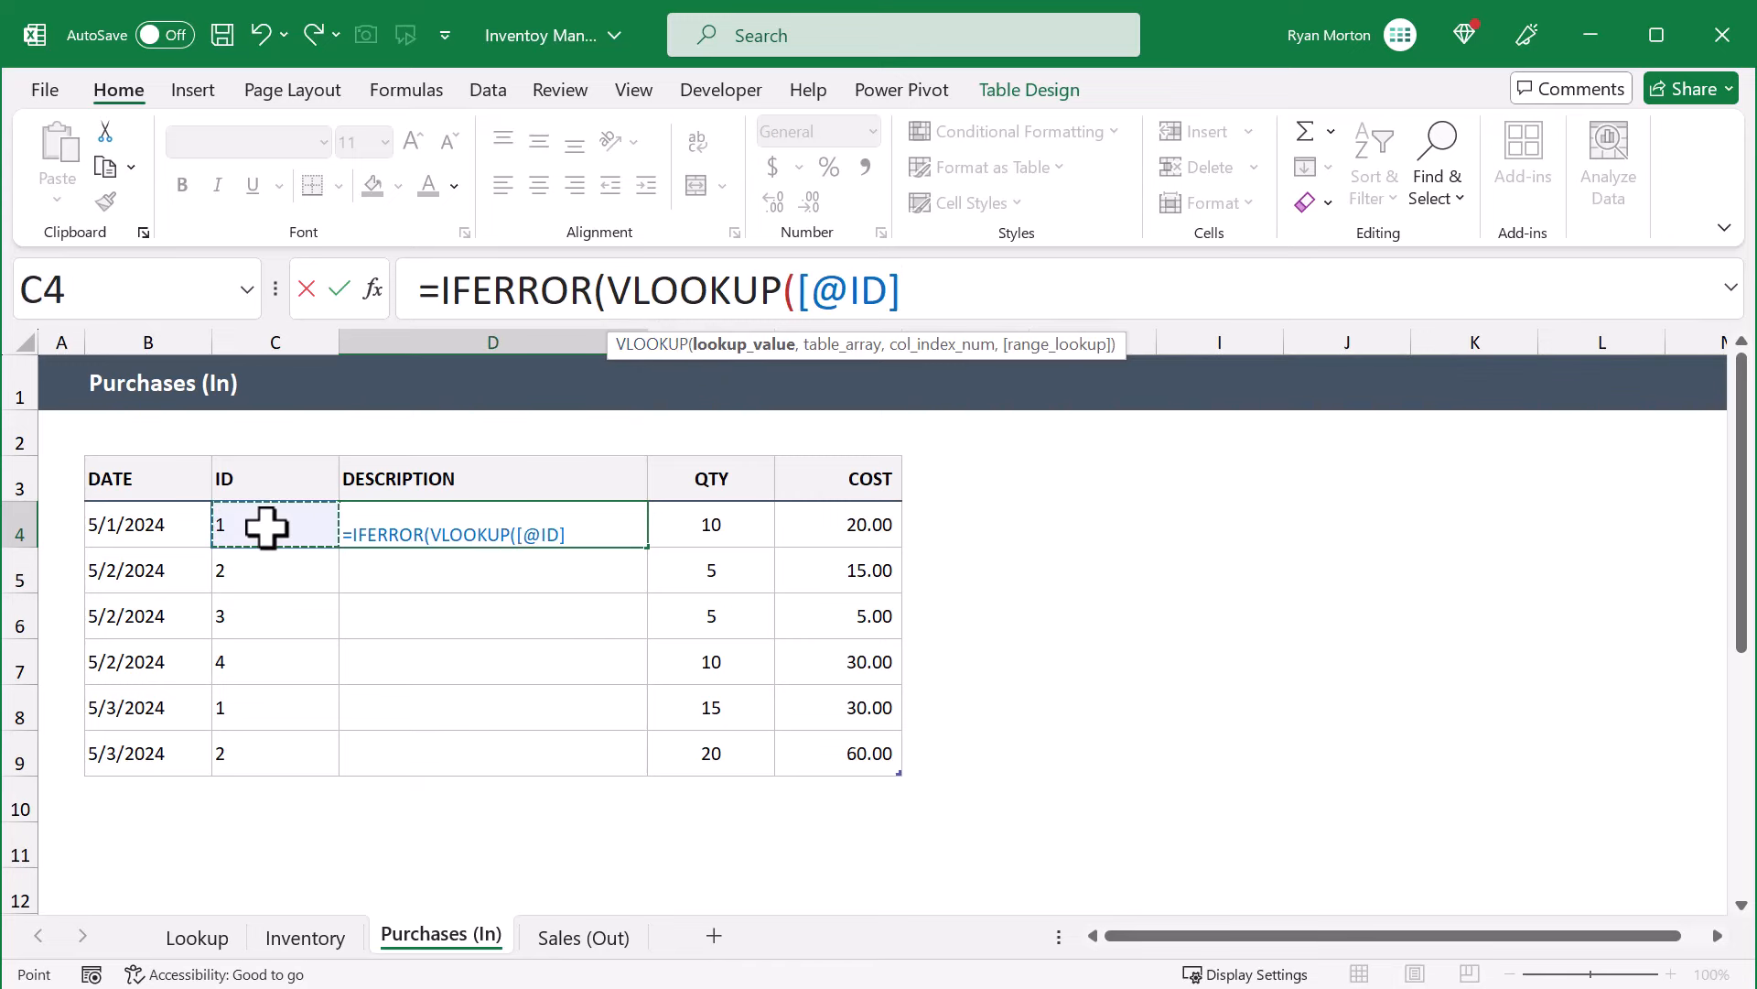
text(,)
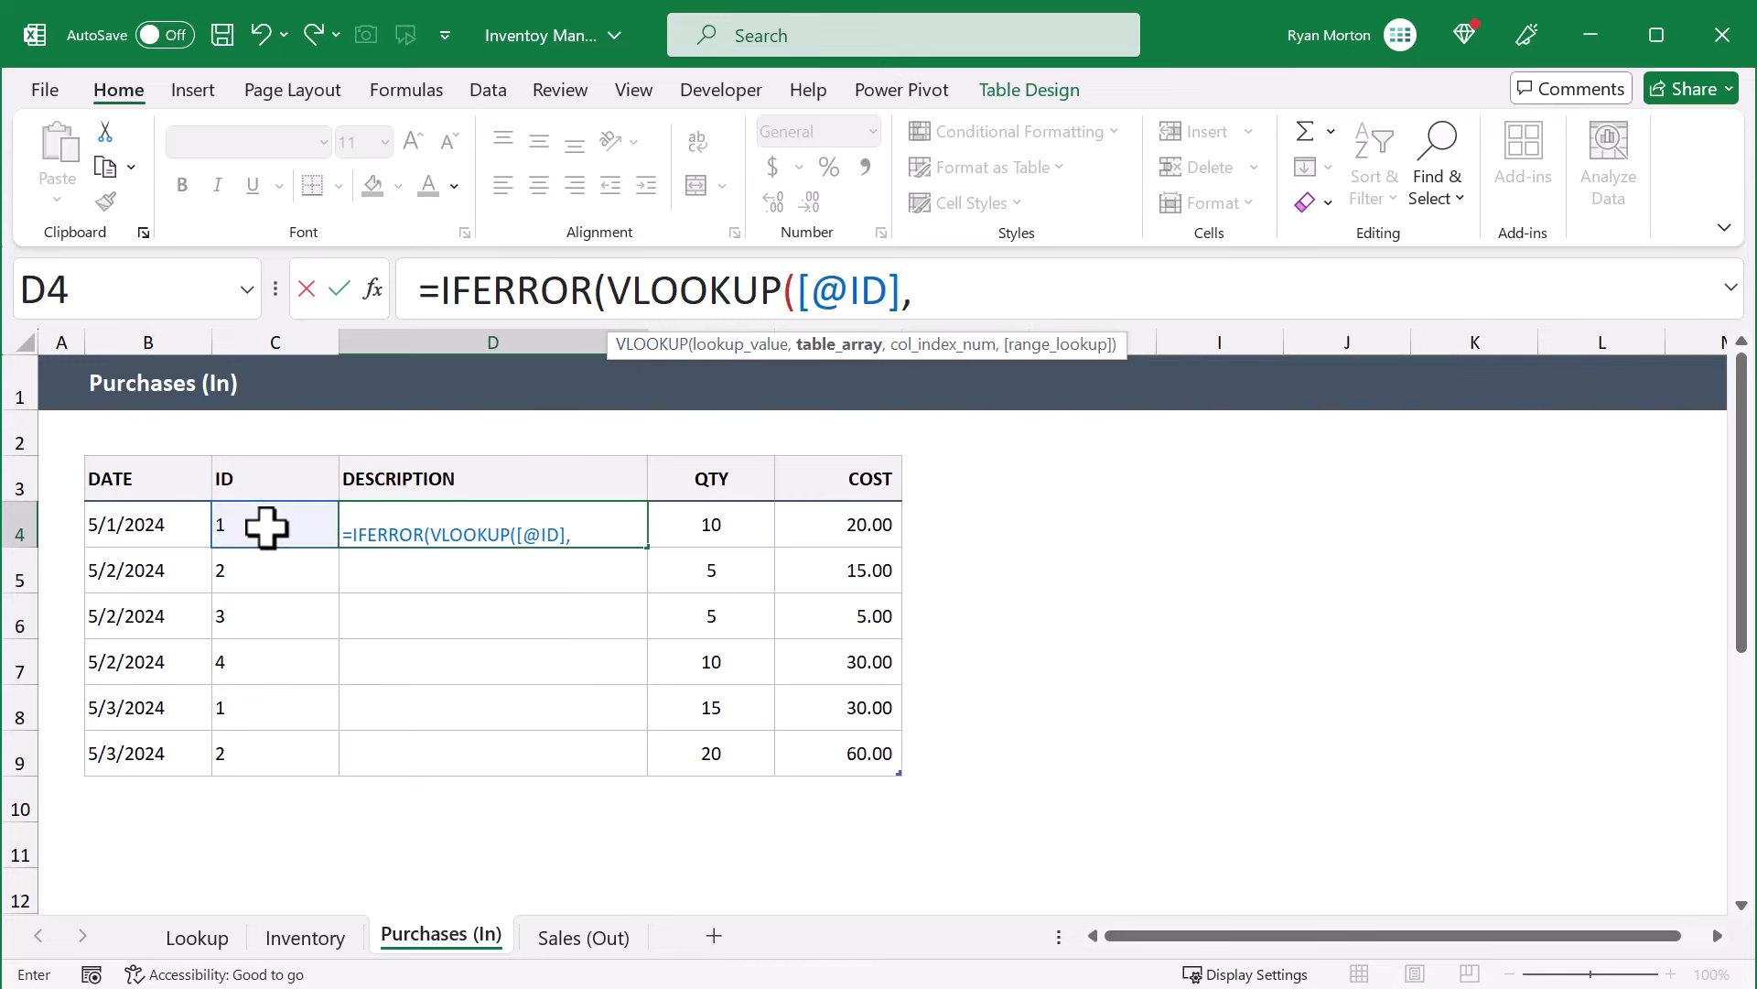
Complete the D4 lookup formula with the Inventory table, column 2, exact match FALSE and "-" as the error value
text(inv)
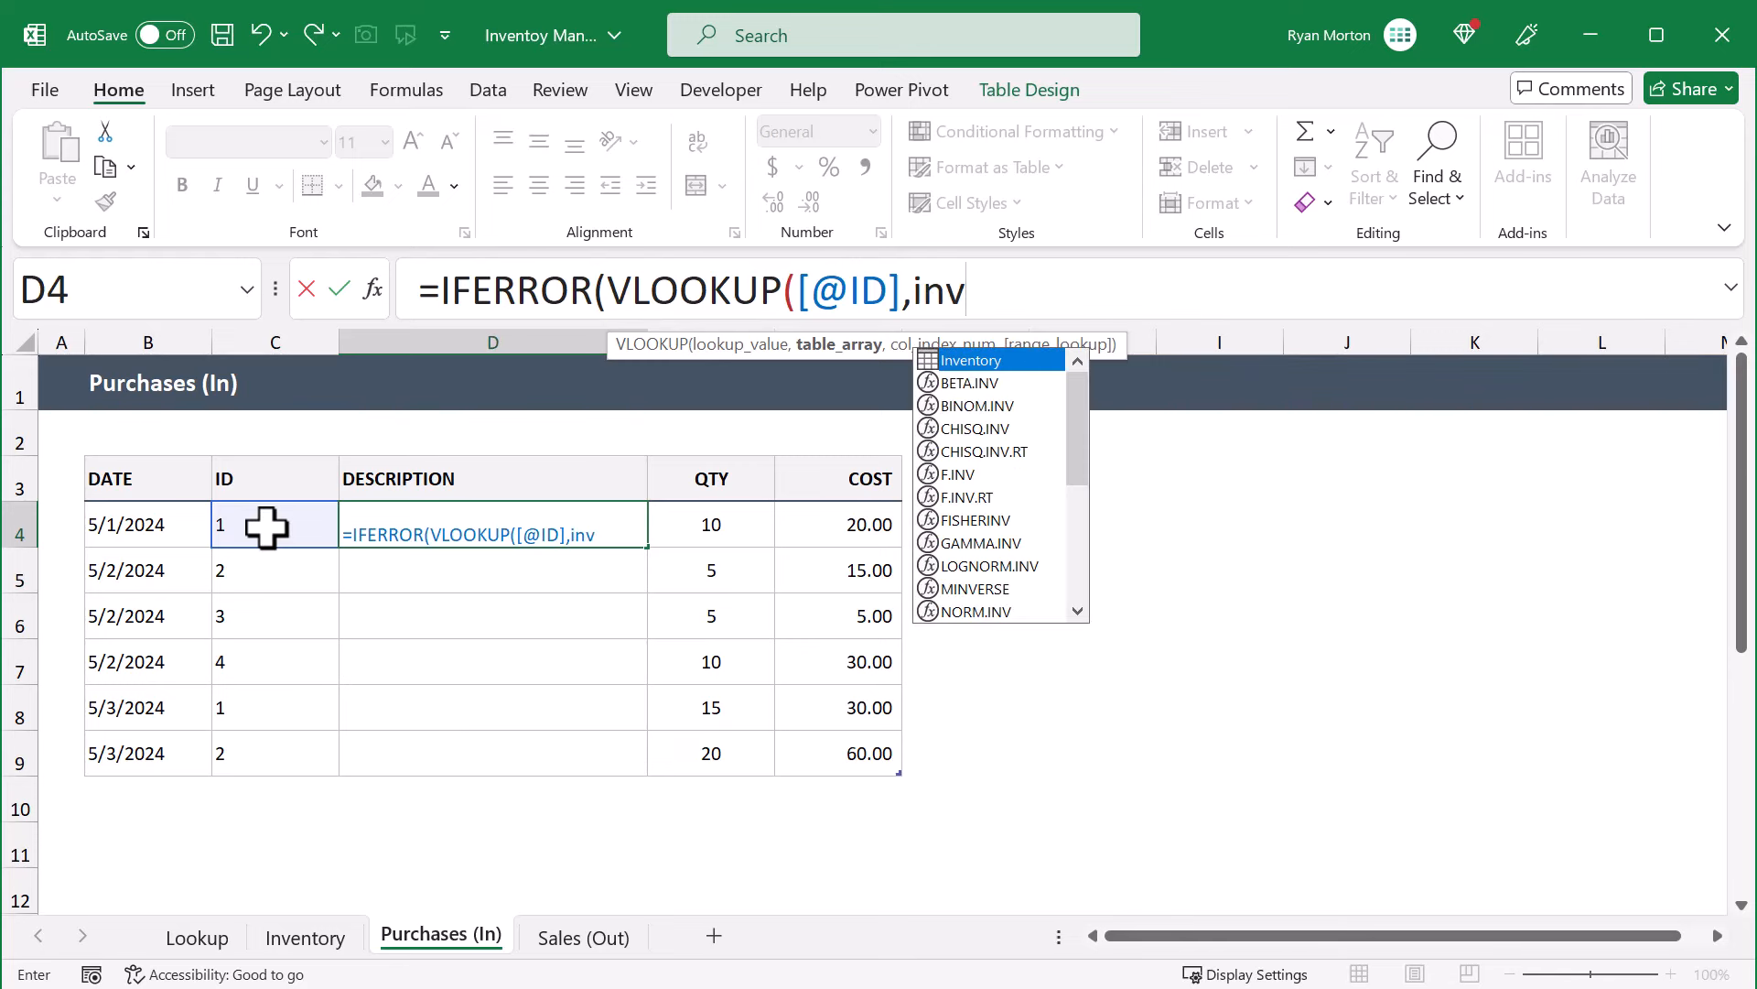
key(Tab)
text(,)
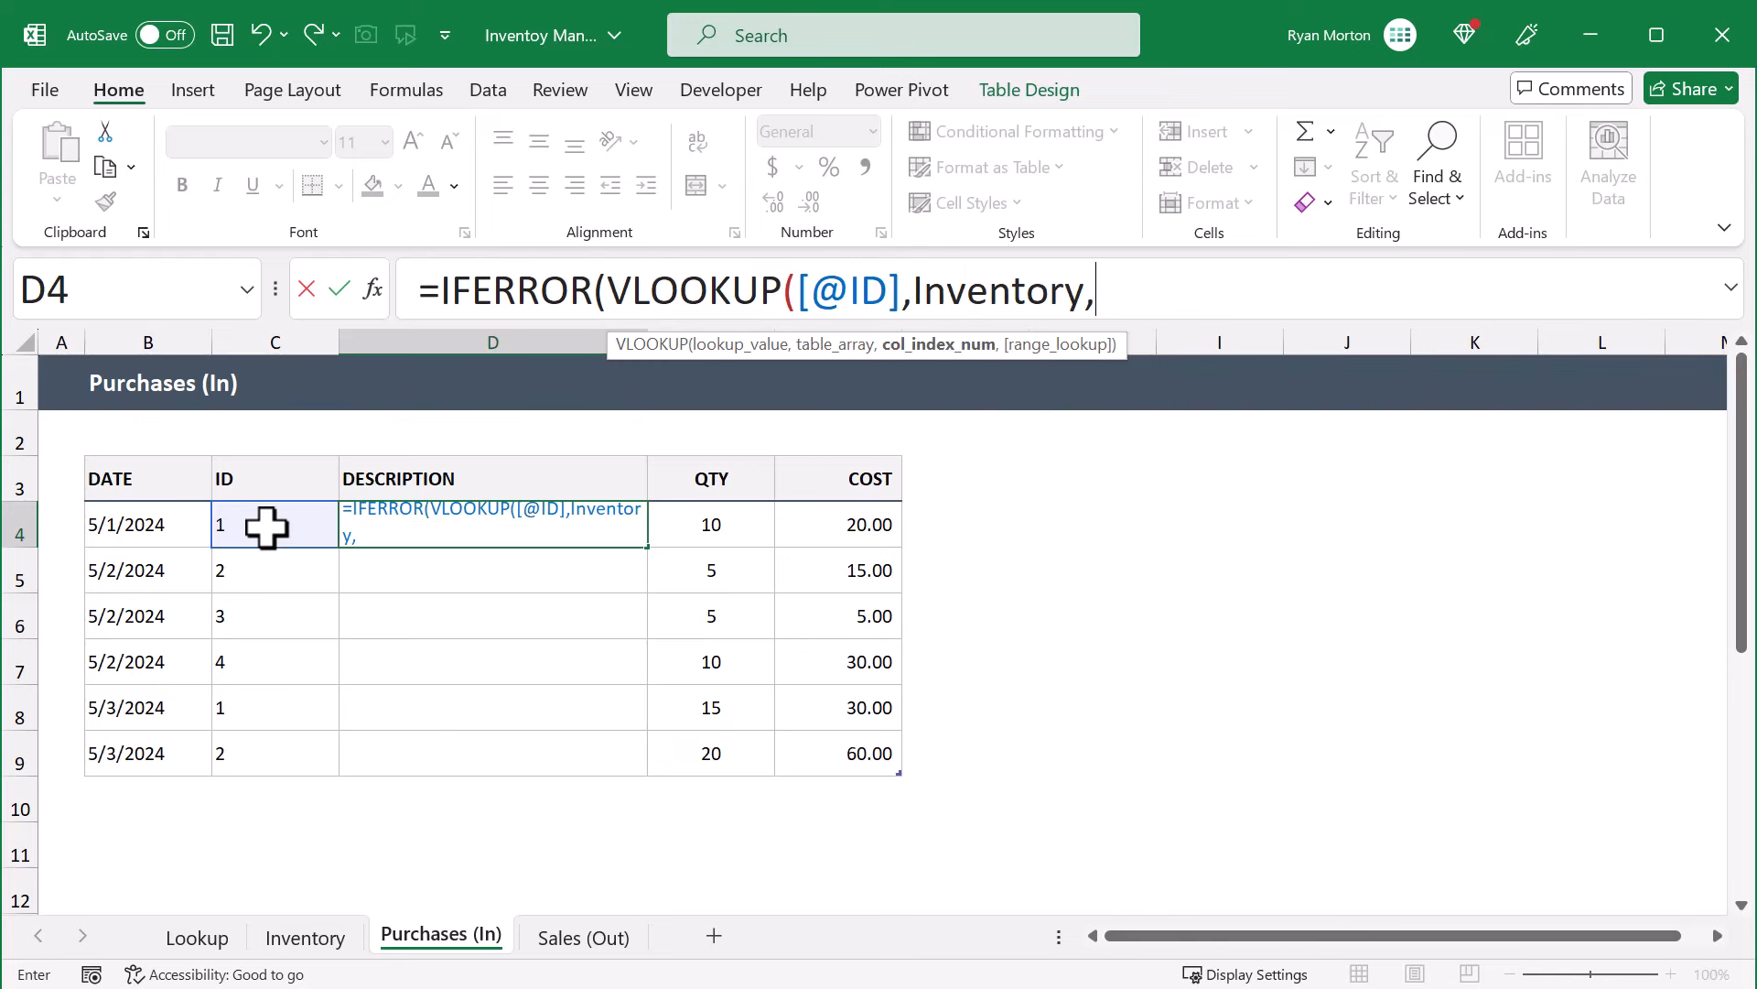
text(2,)
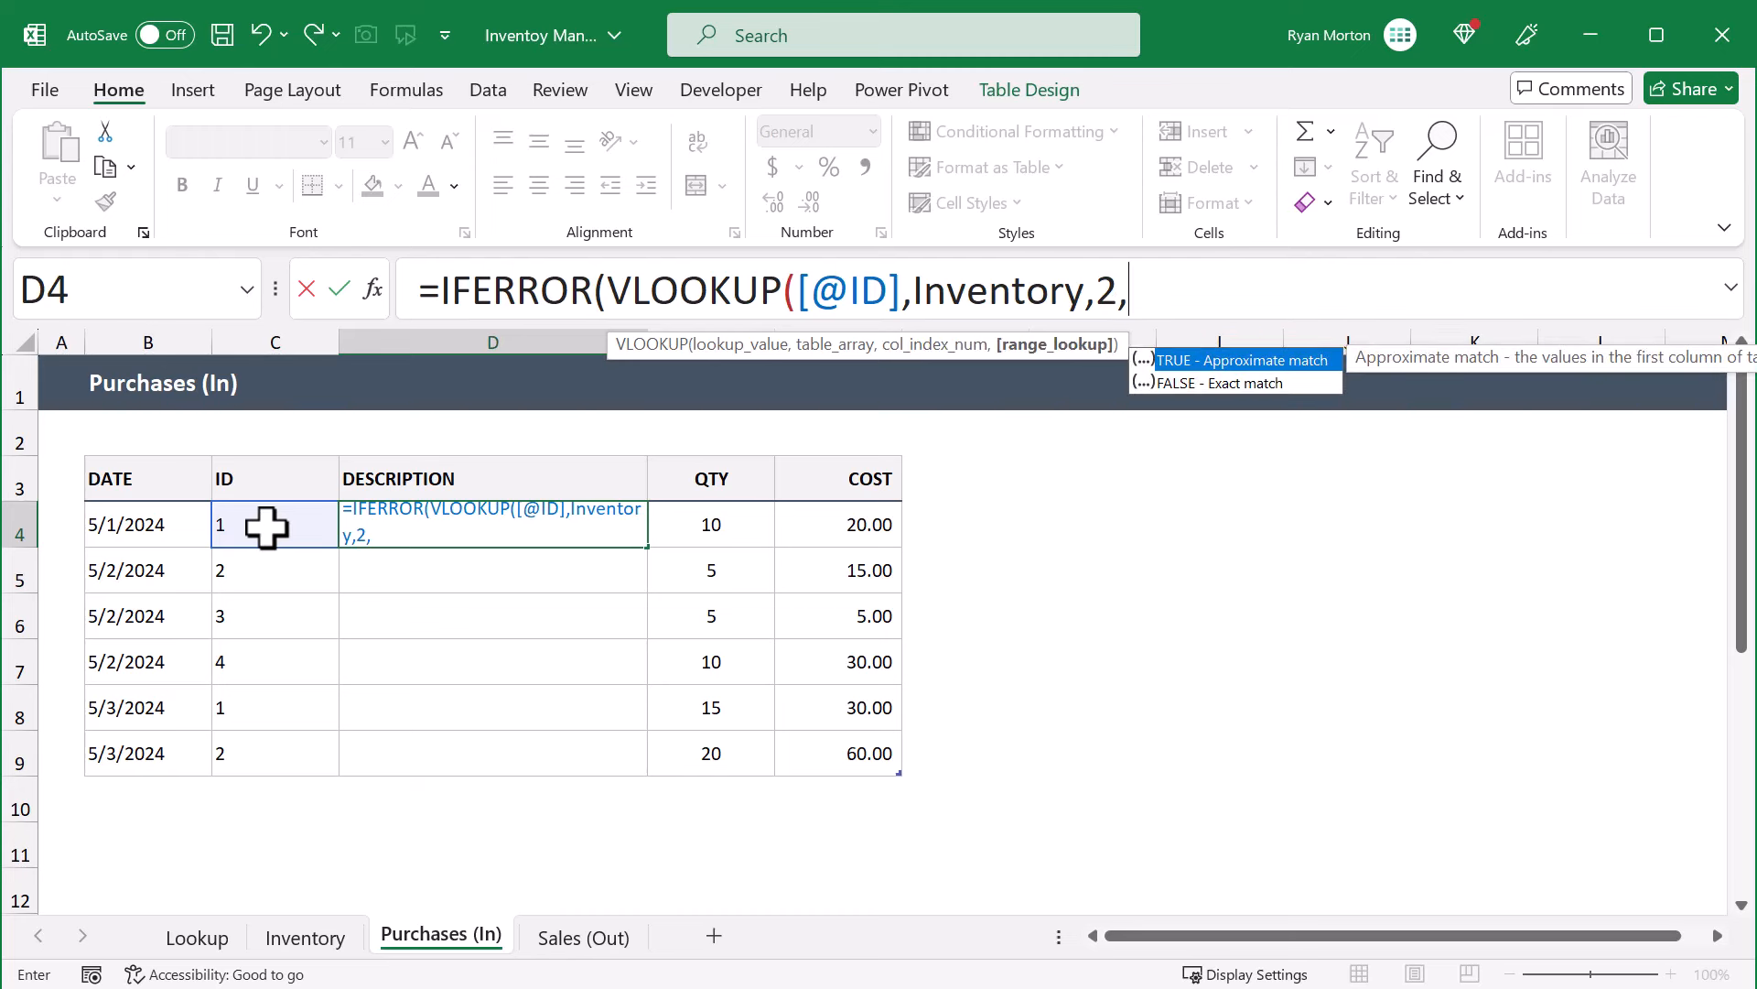
key(Down)
key(Tab)
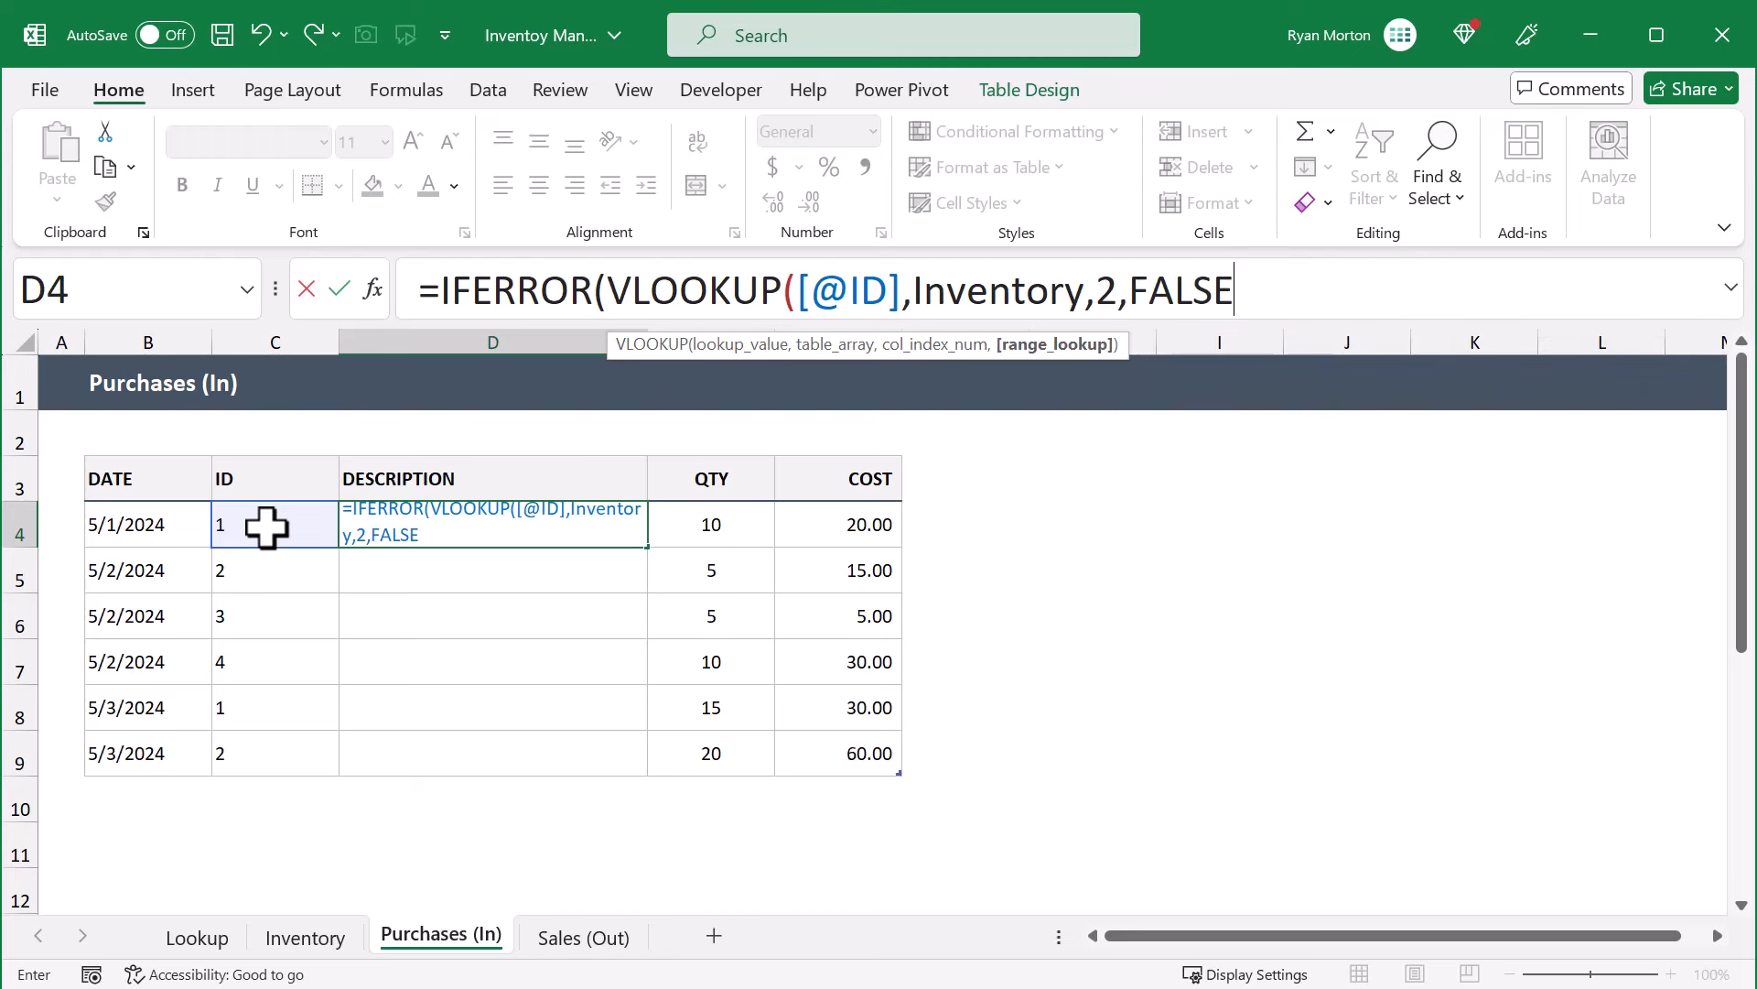
text())
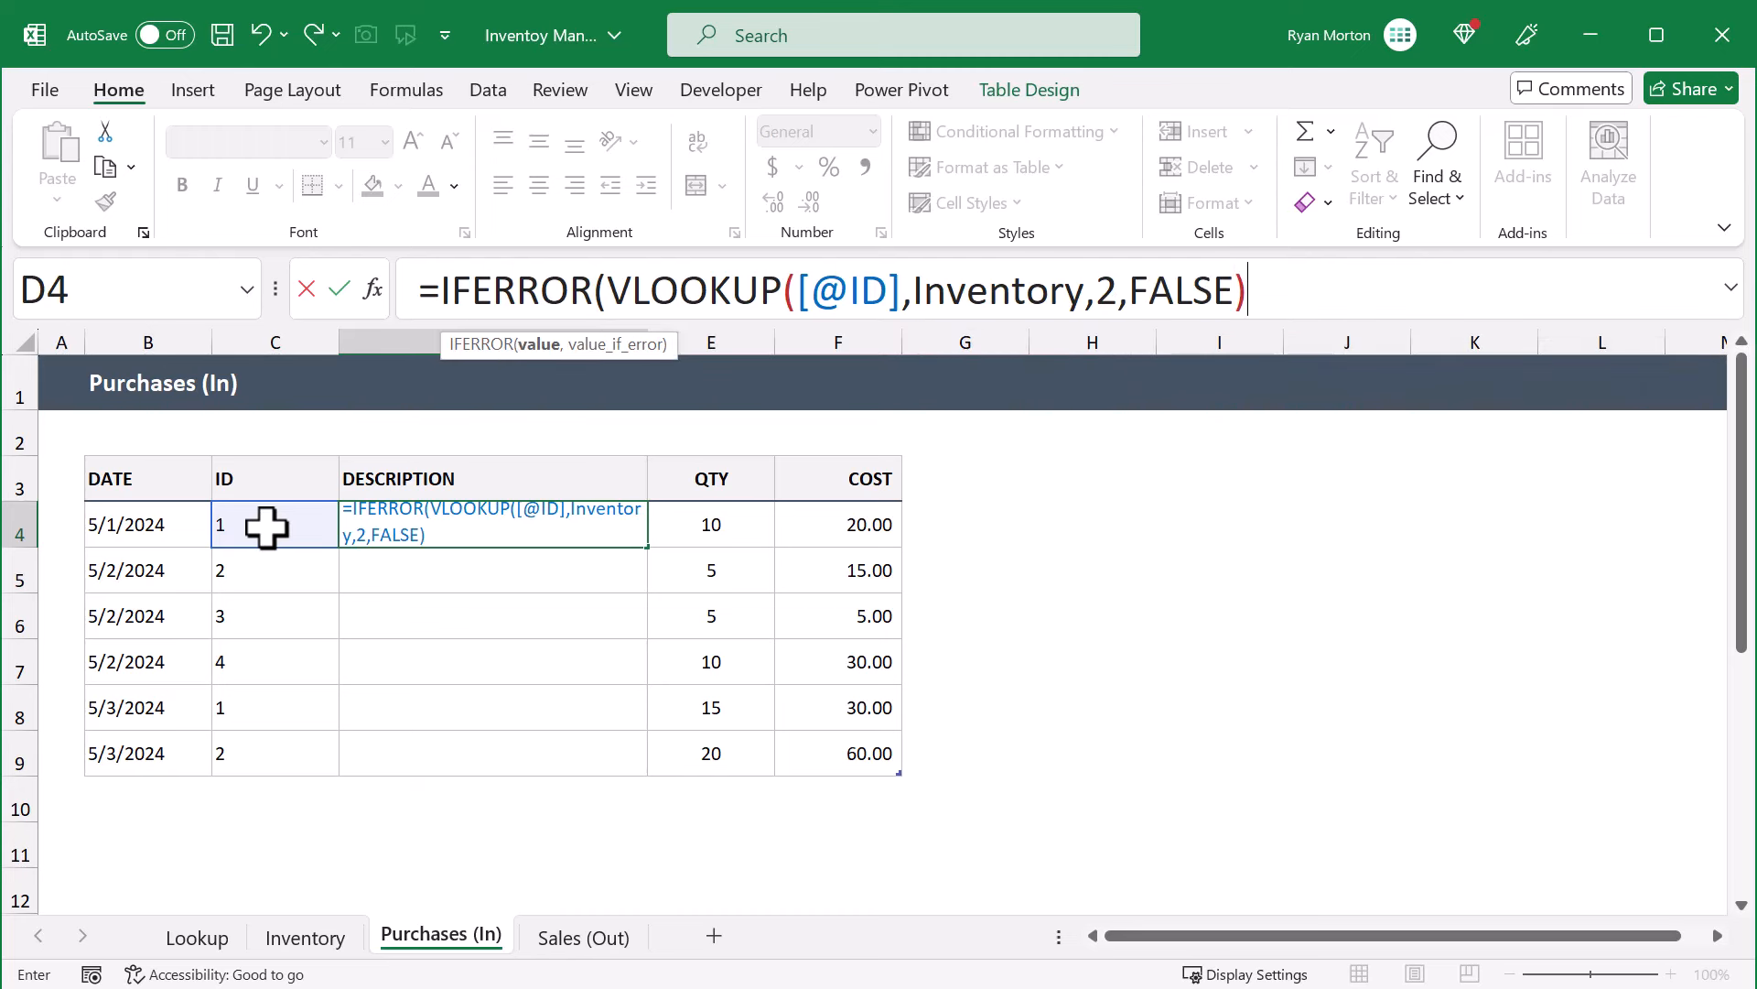
text(,)
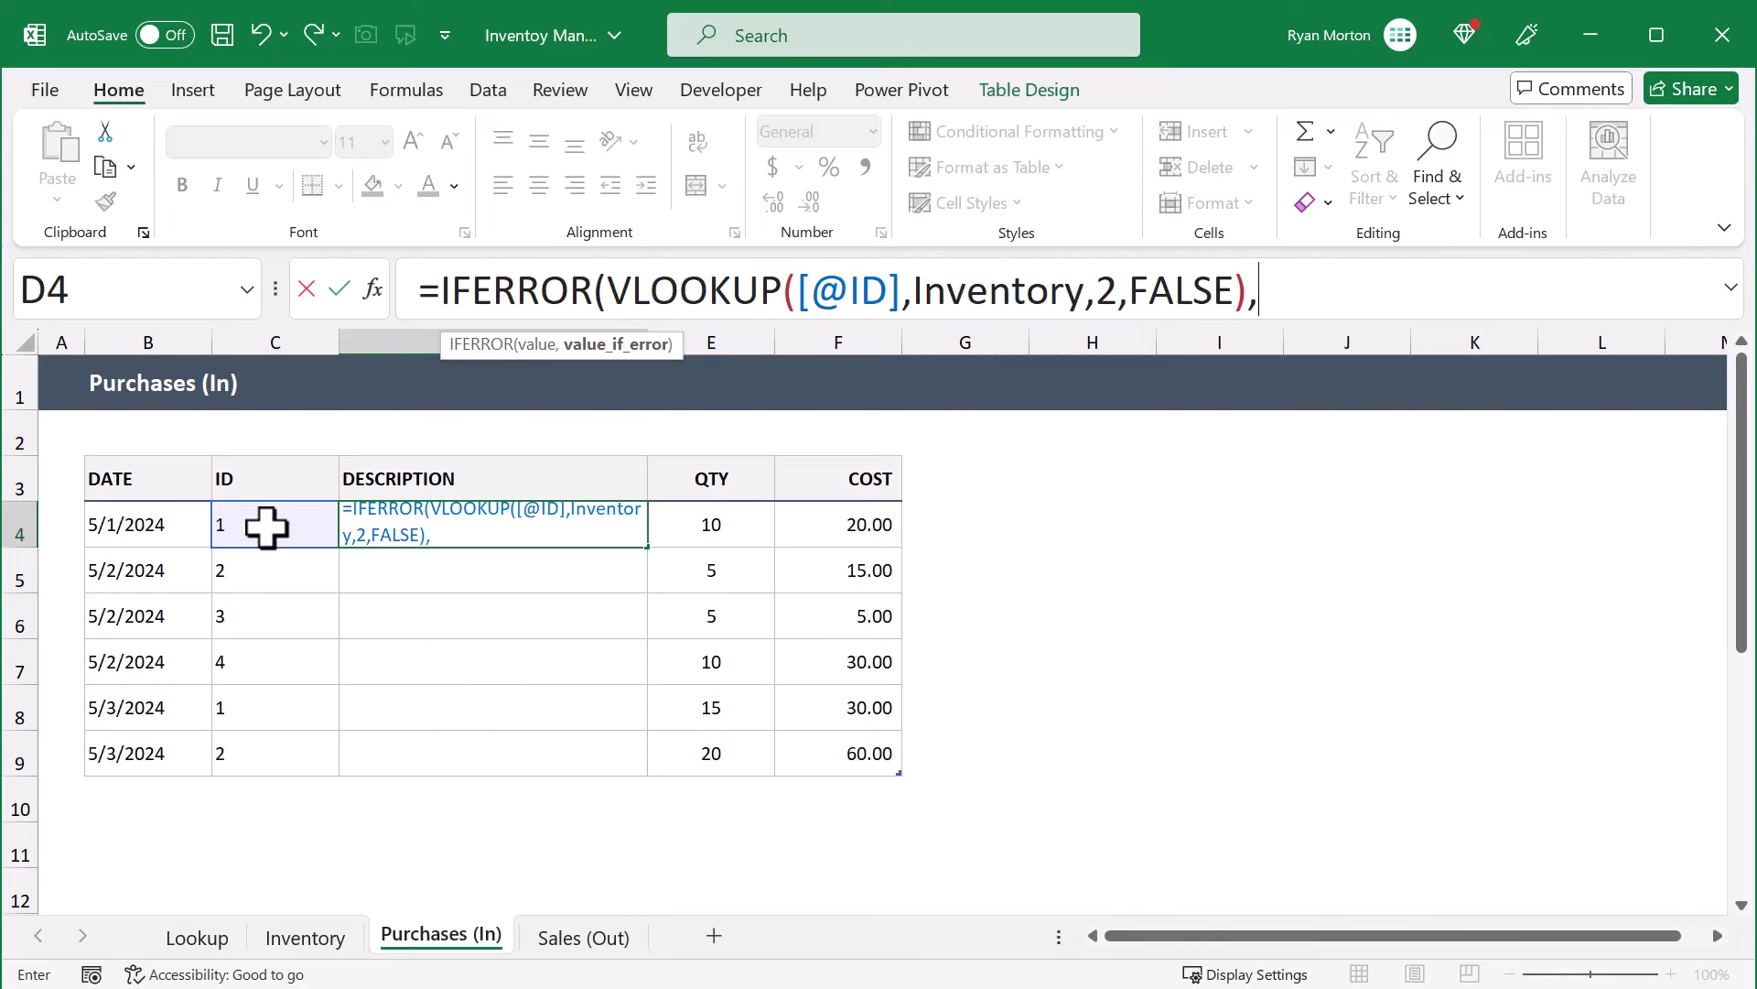
text("-"))
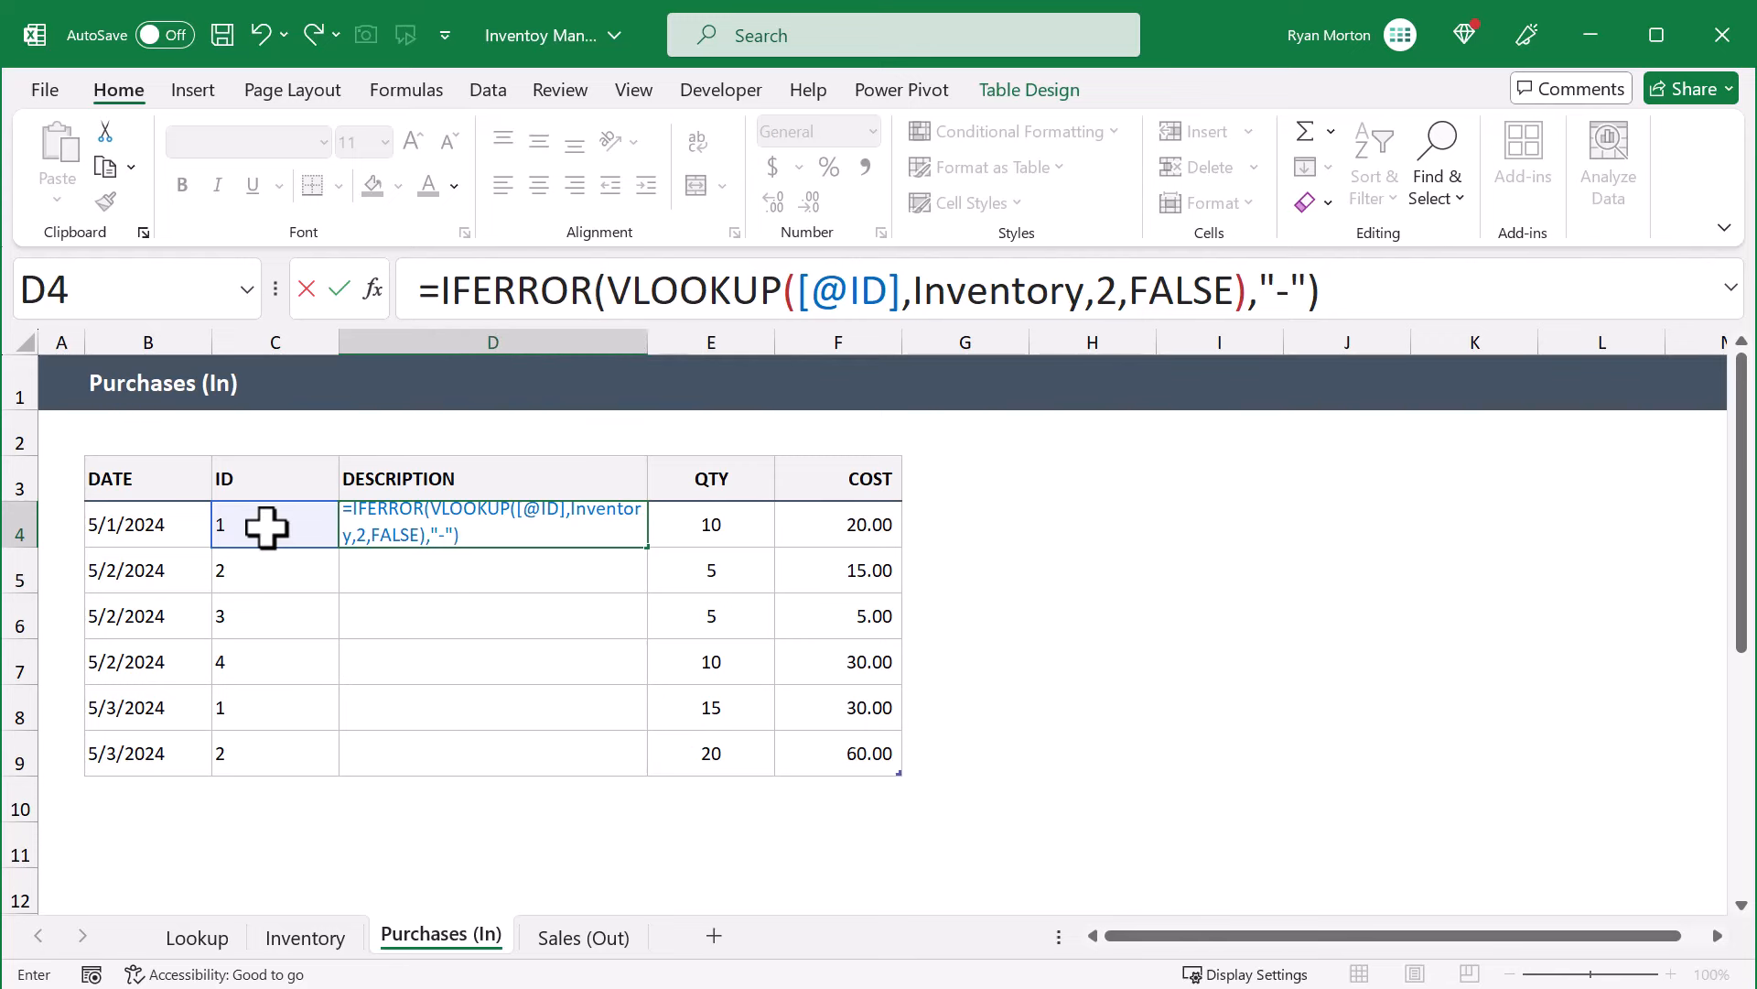
key(Return)
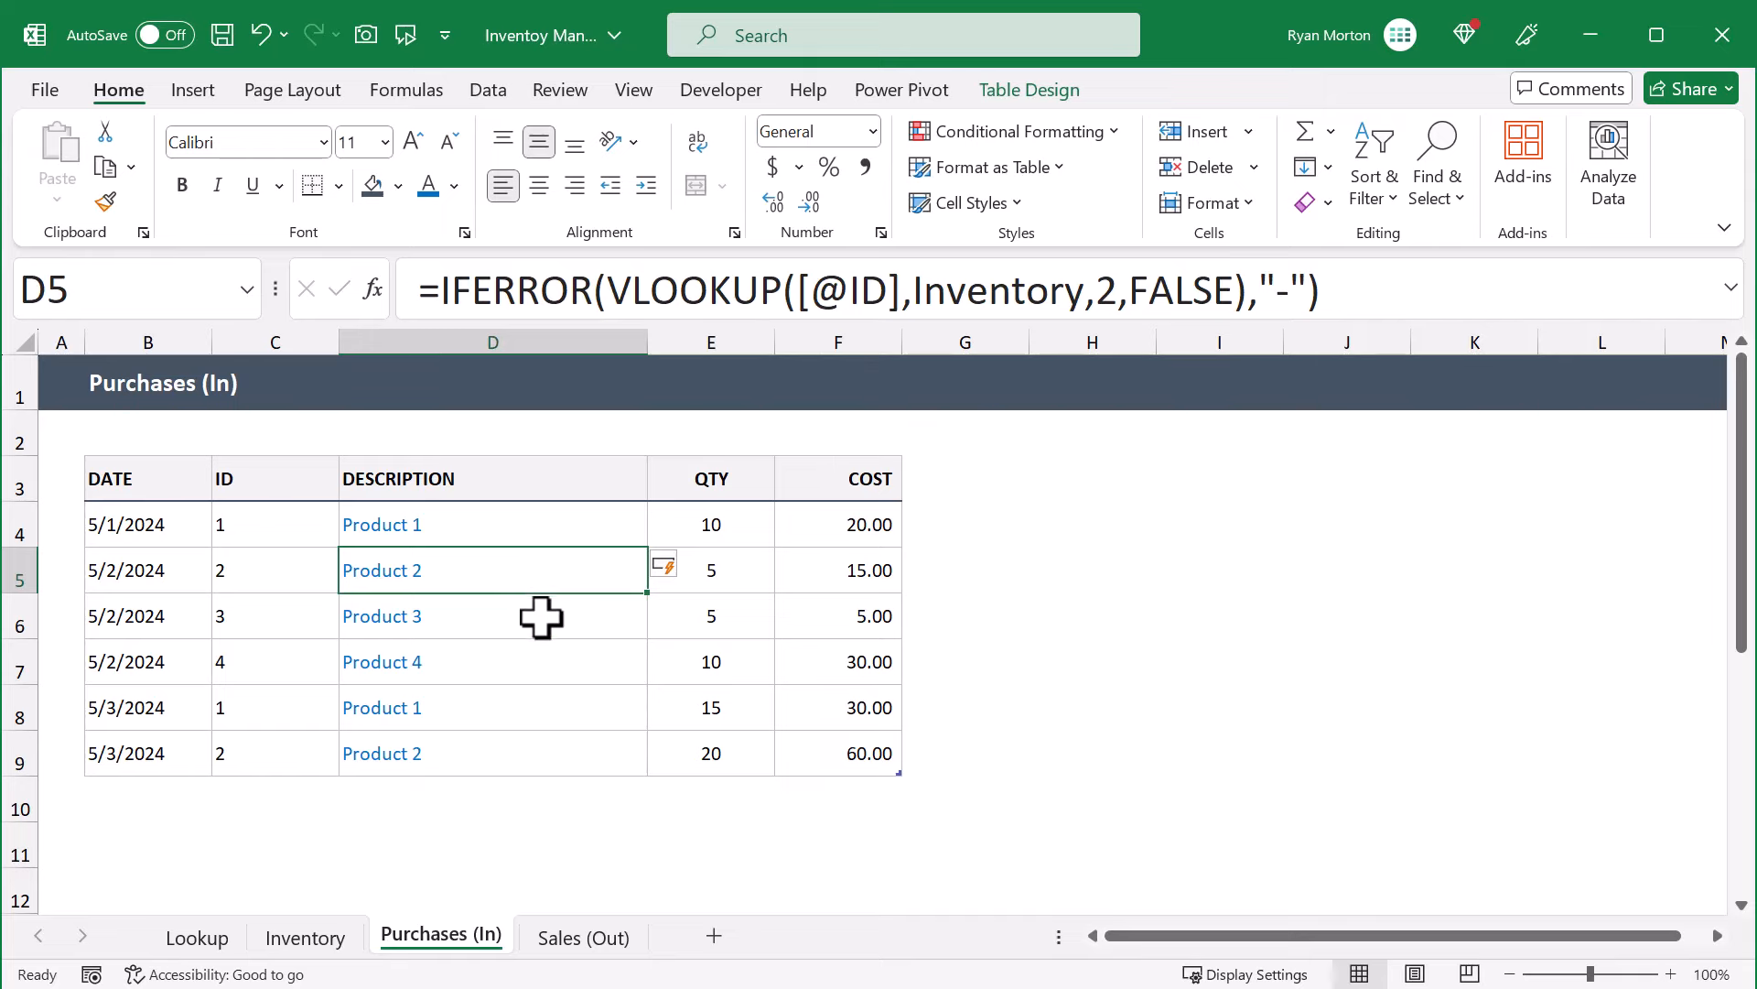
click(541, 616)
click(550, 662)
click(555, 707)
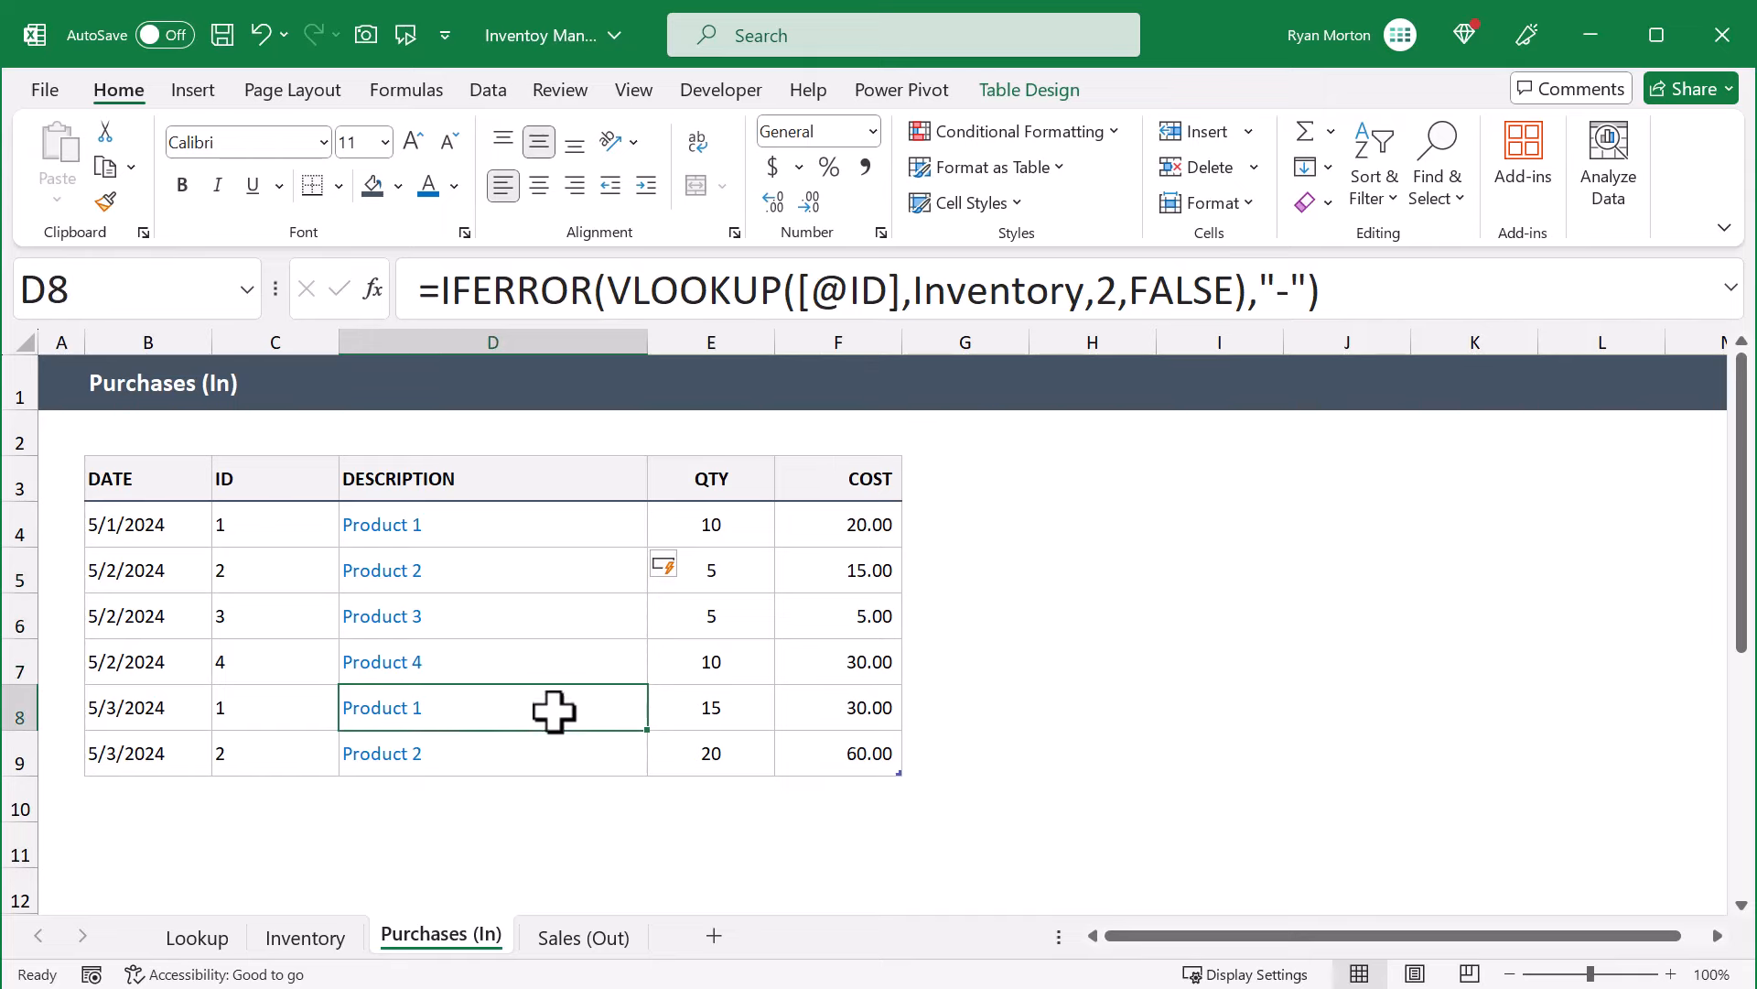
click(555, 750)
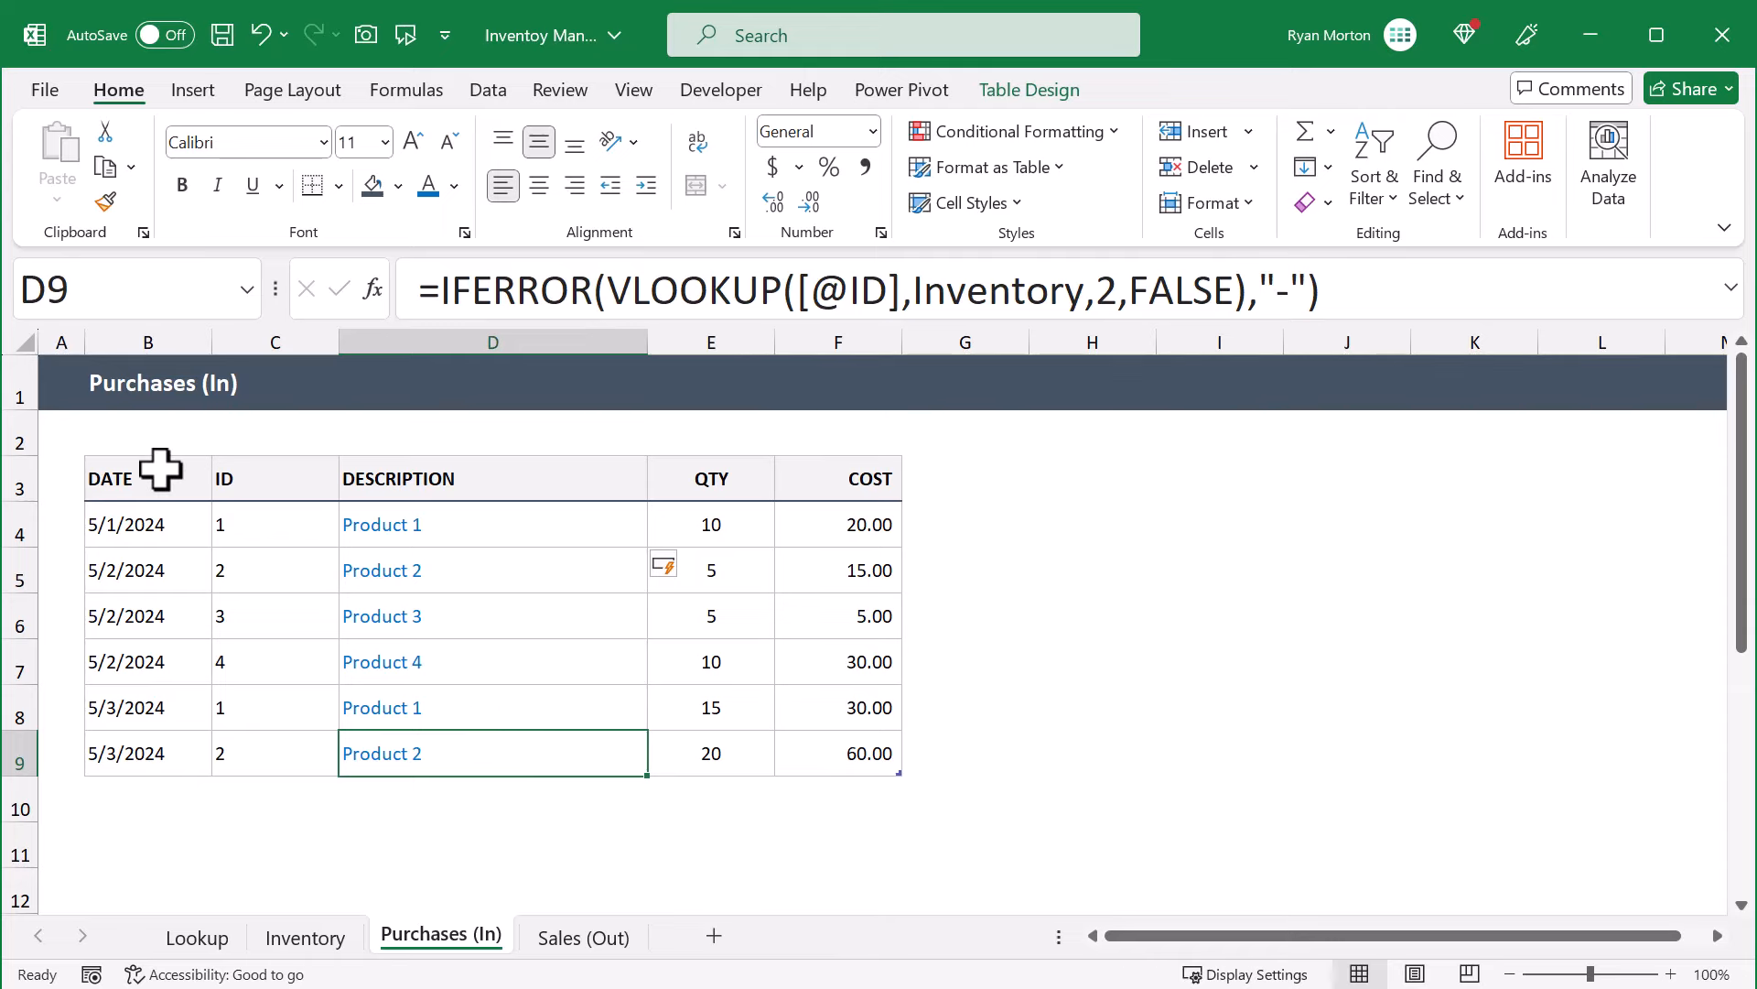
Copy the entire purchases table with its headers and paste it at cell B3 of the Sales (Out) sheet
drag(160, 470, 824, 753)
right_click(782, 714)
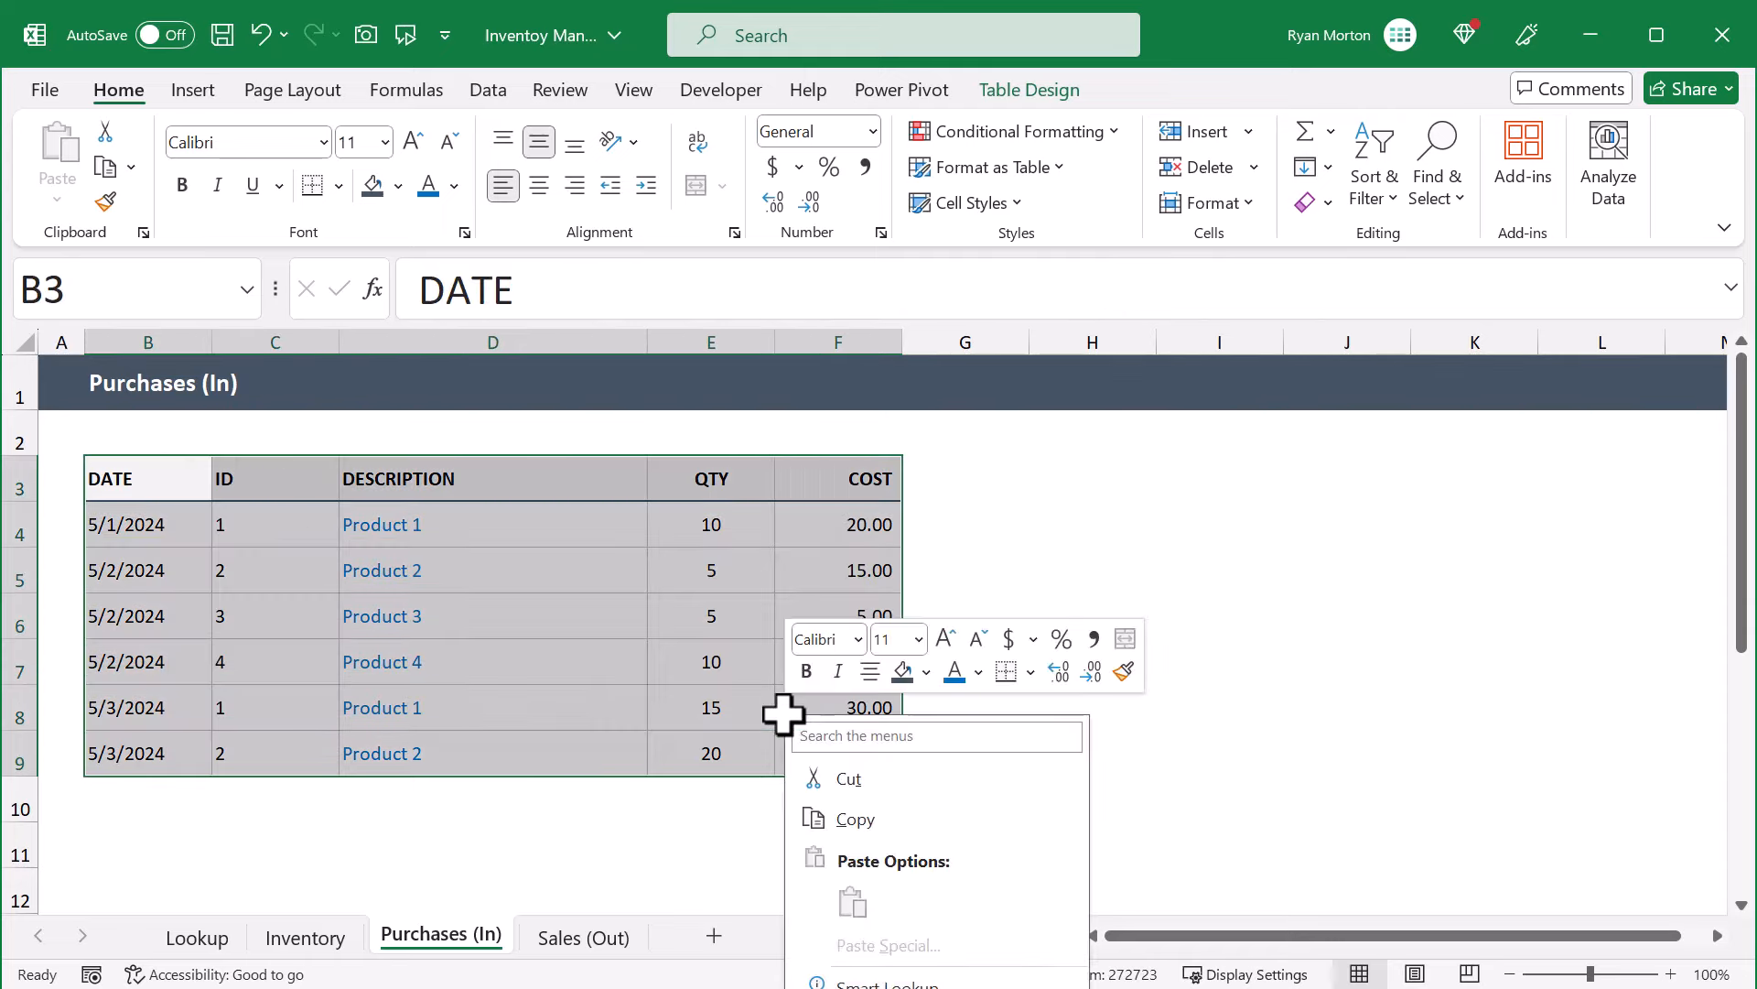
click(860, 819)
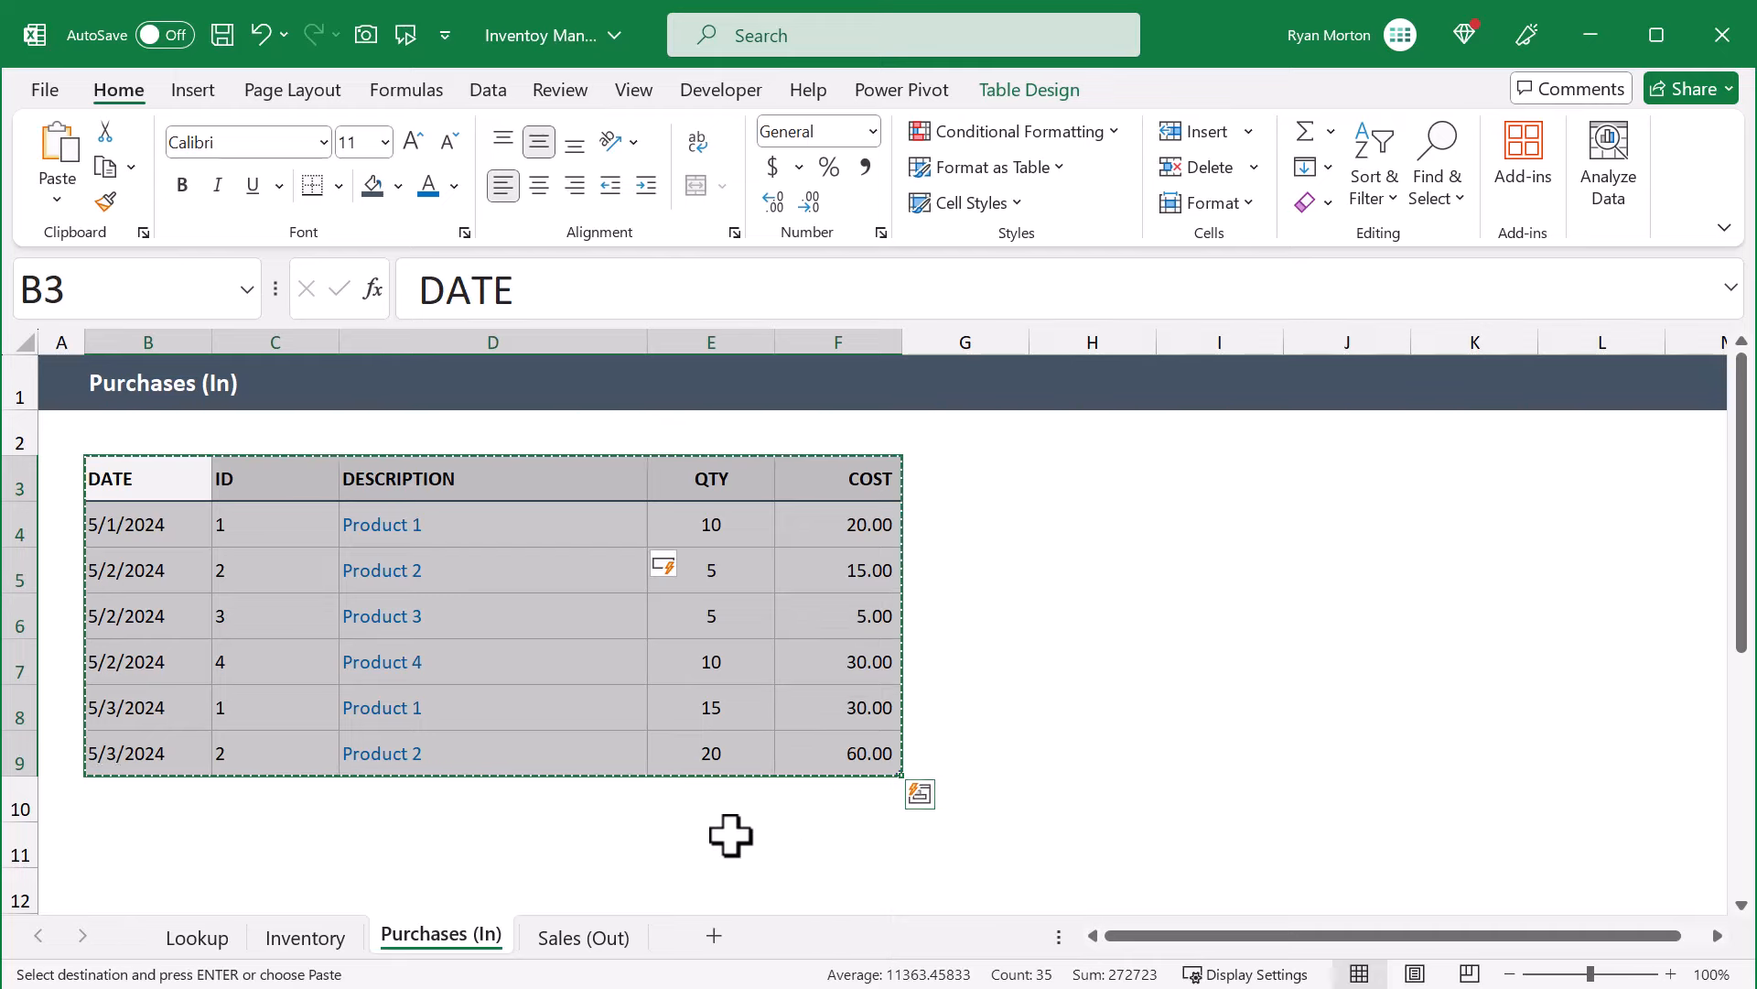
click(593, 940)
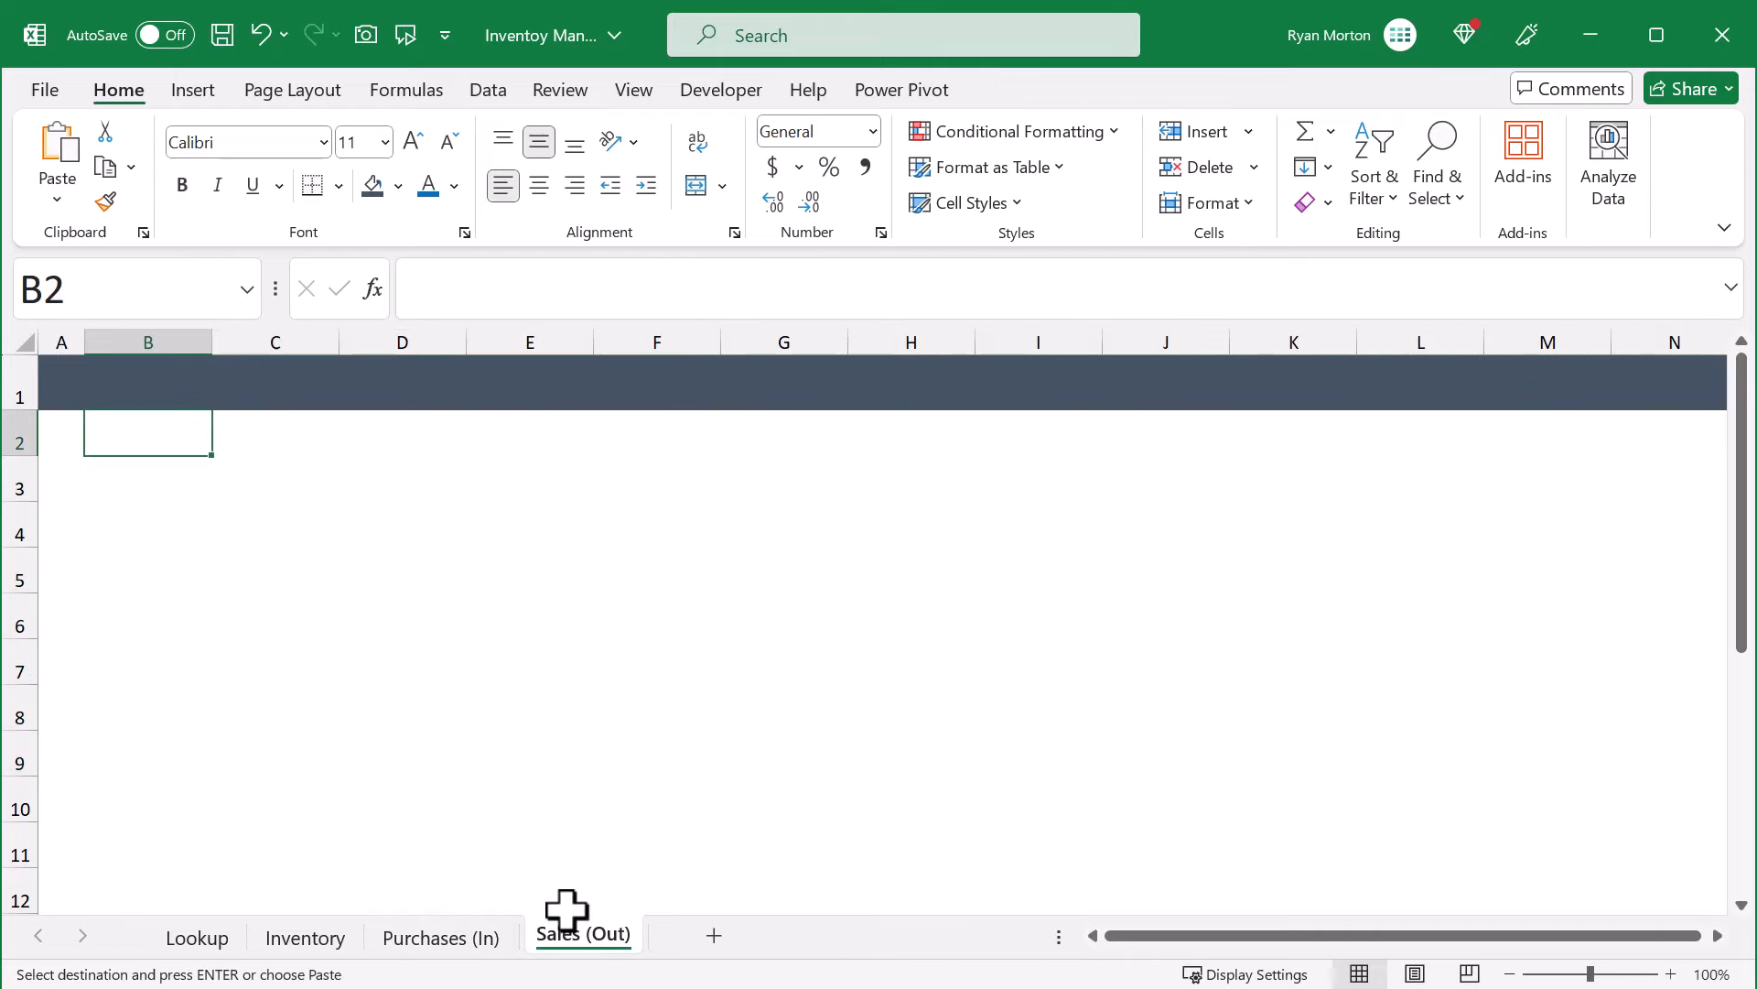
click(144, 478)
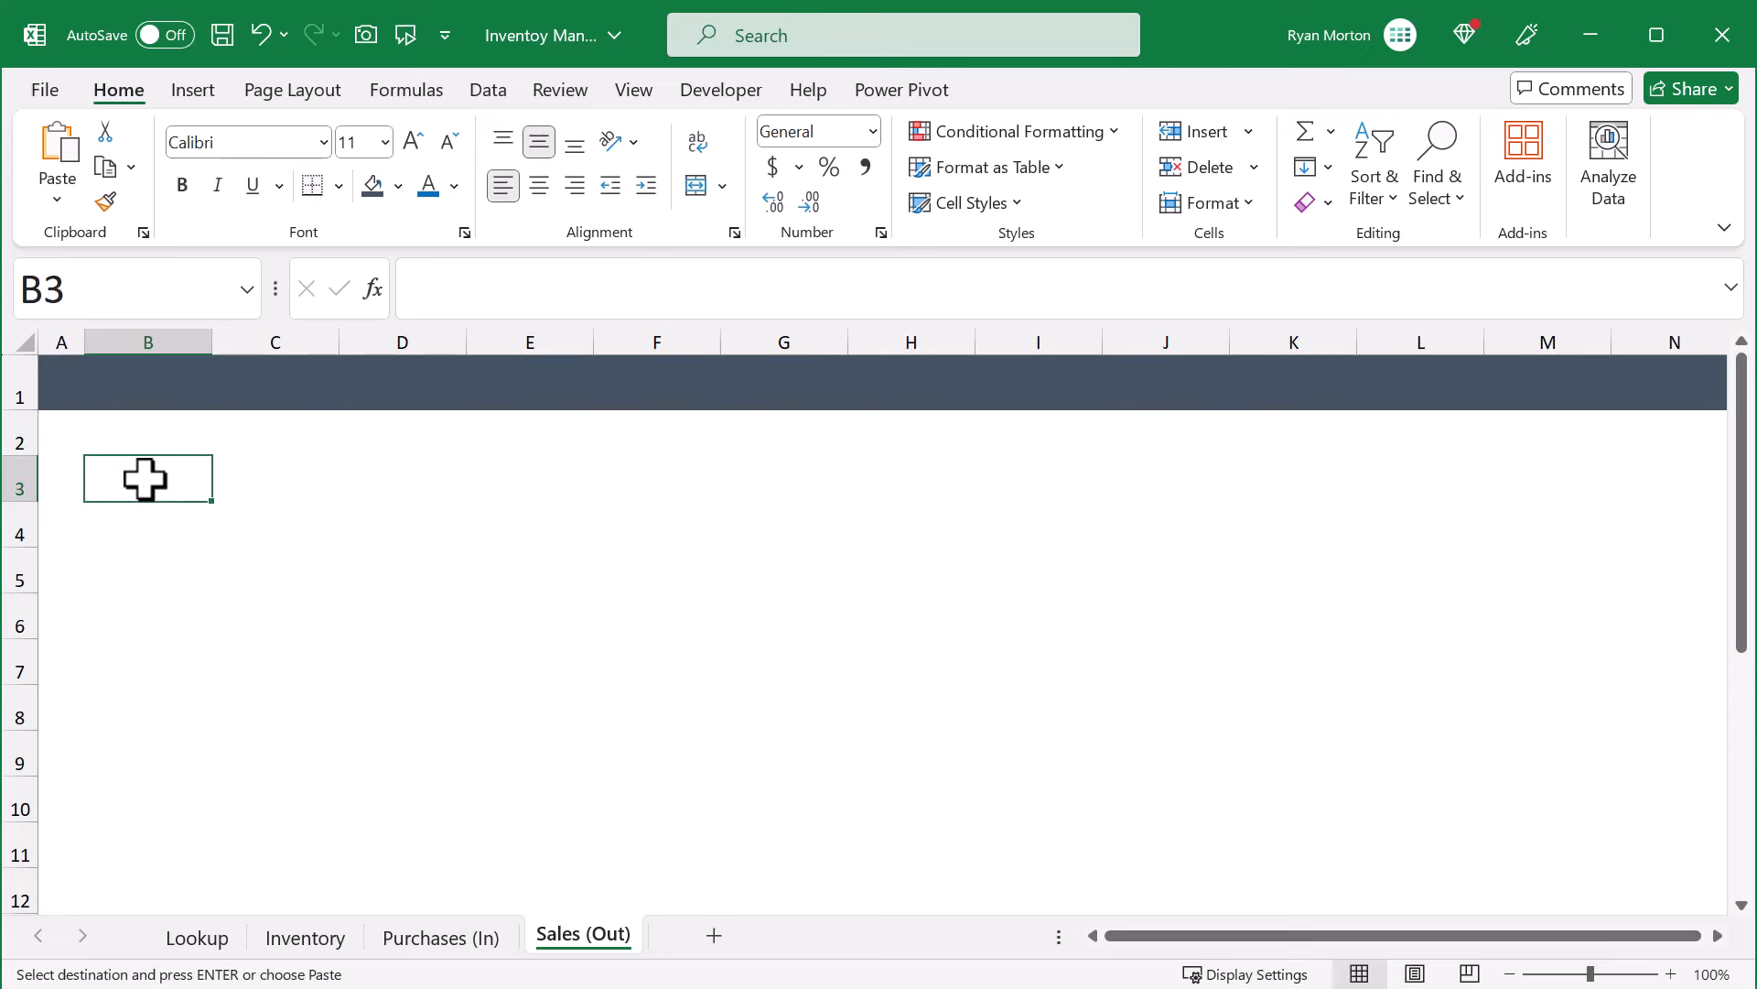
right_click(174, 462)
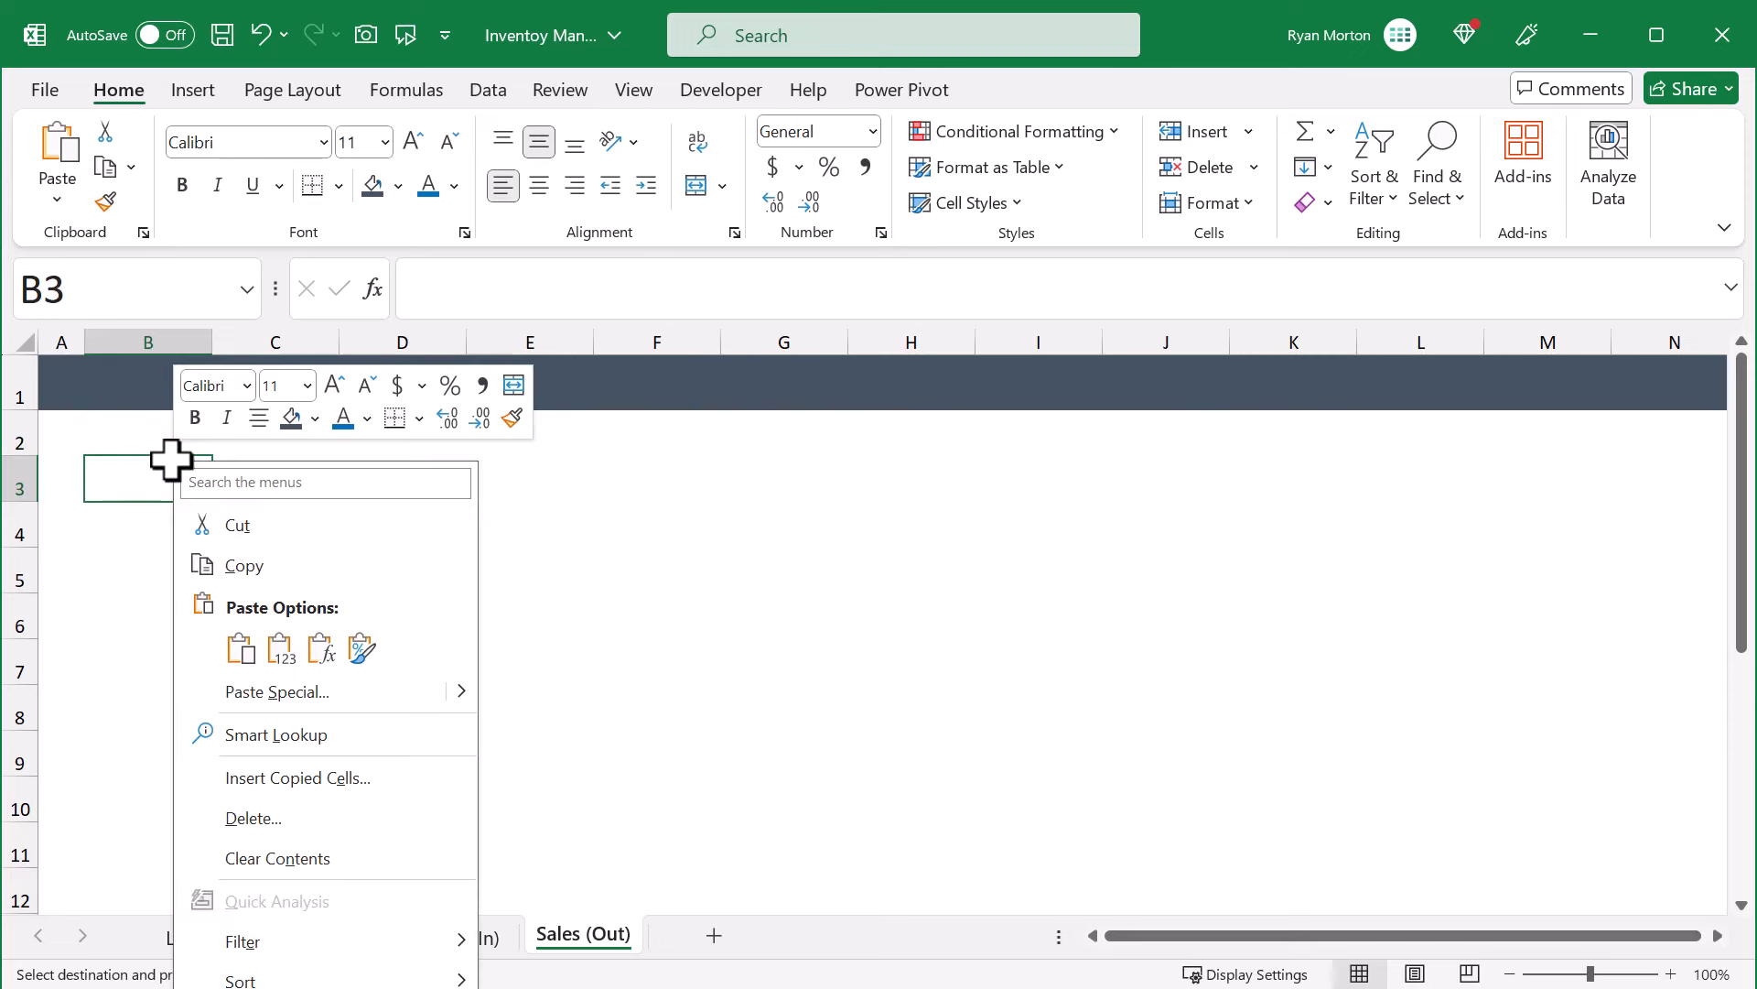
click(241, 647)
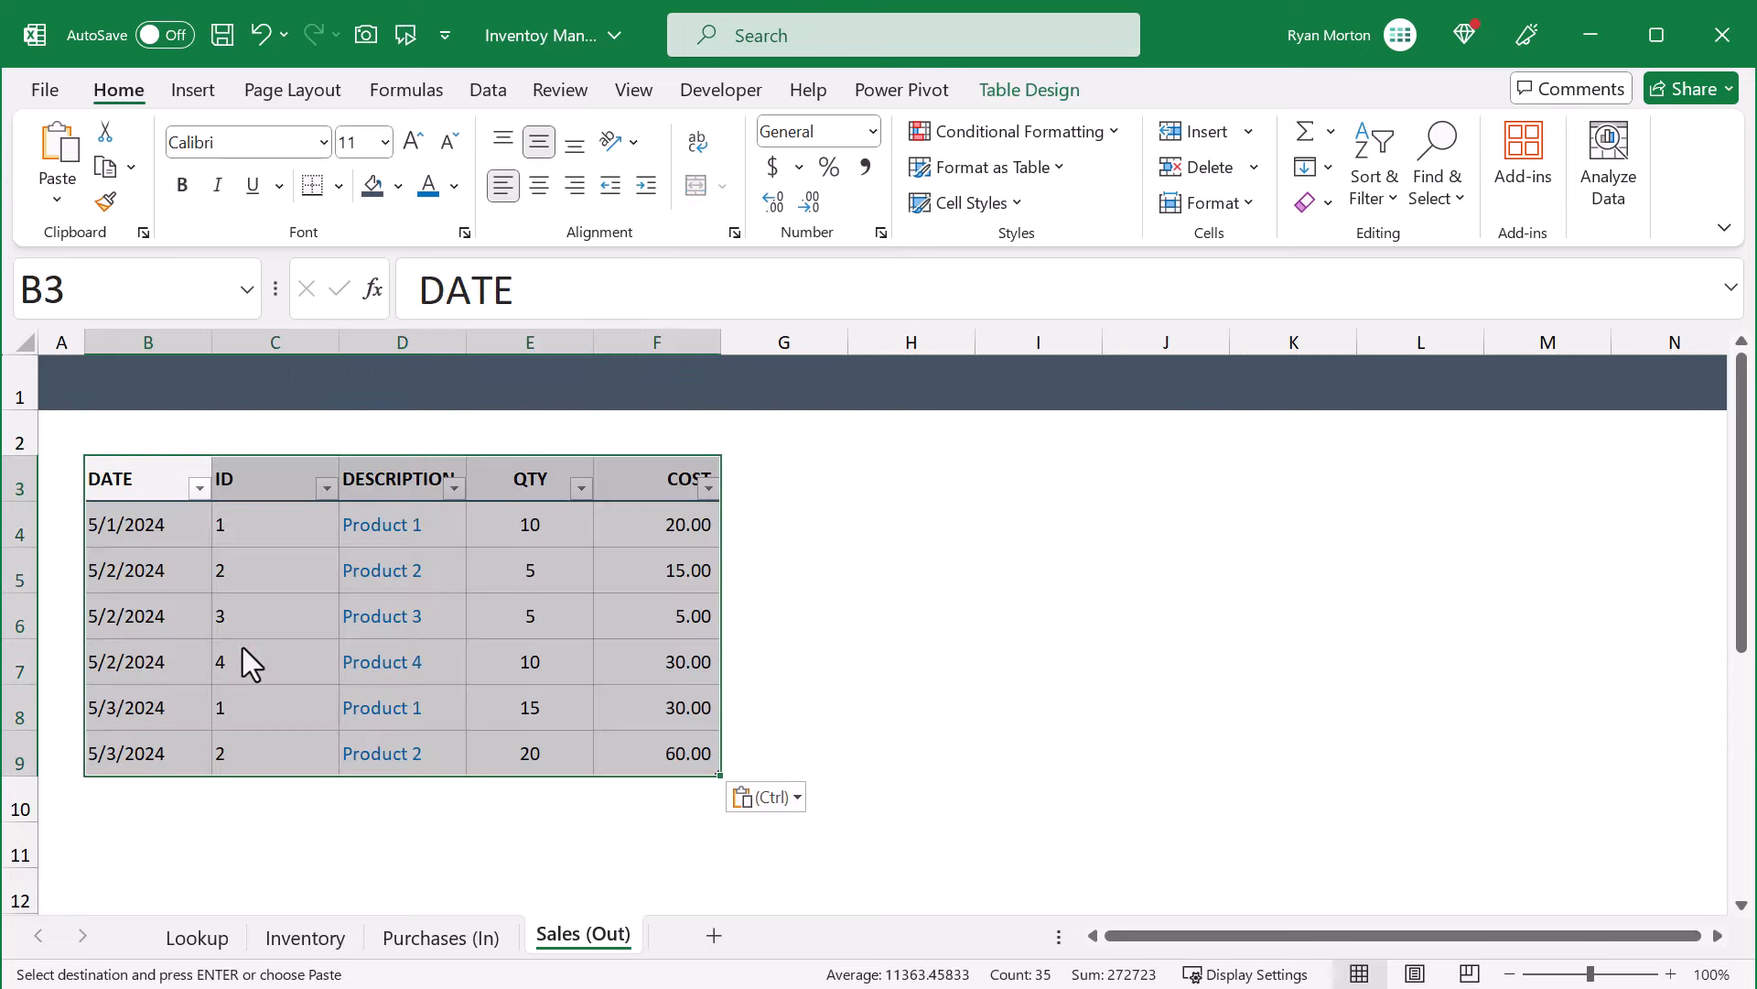
Hide the filter buttons on the pasted table and rename the table Sales
click(291, 574)
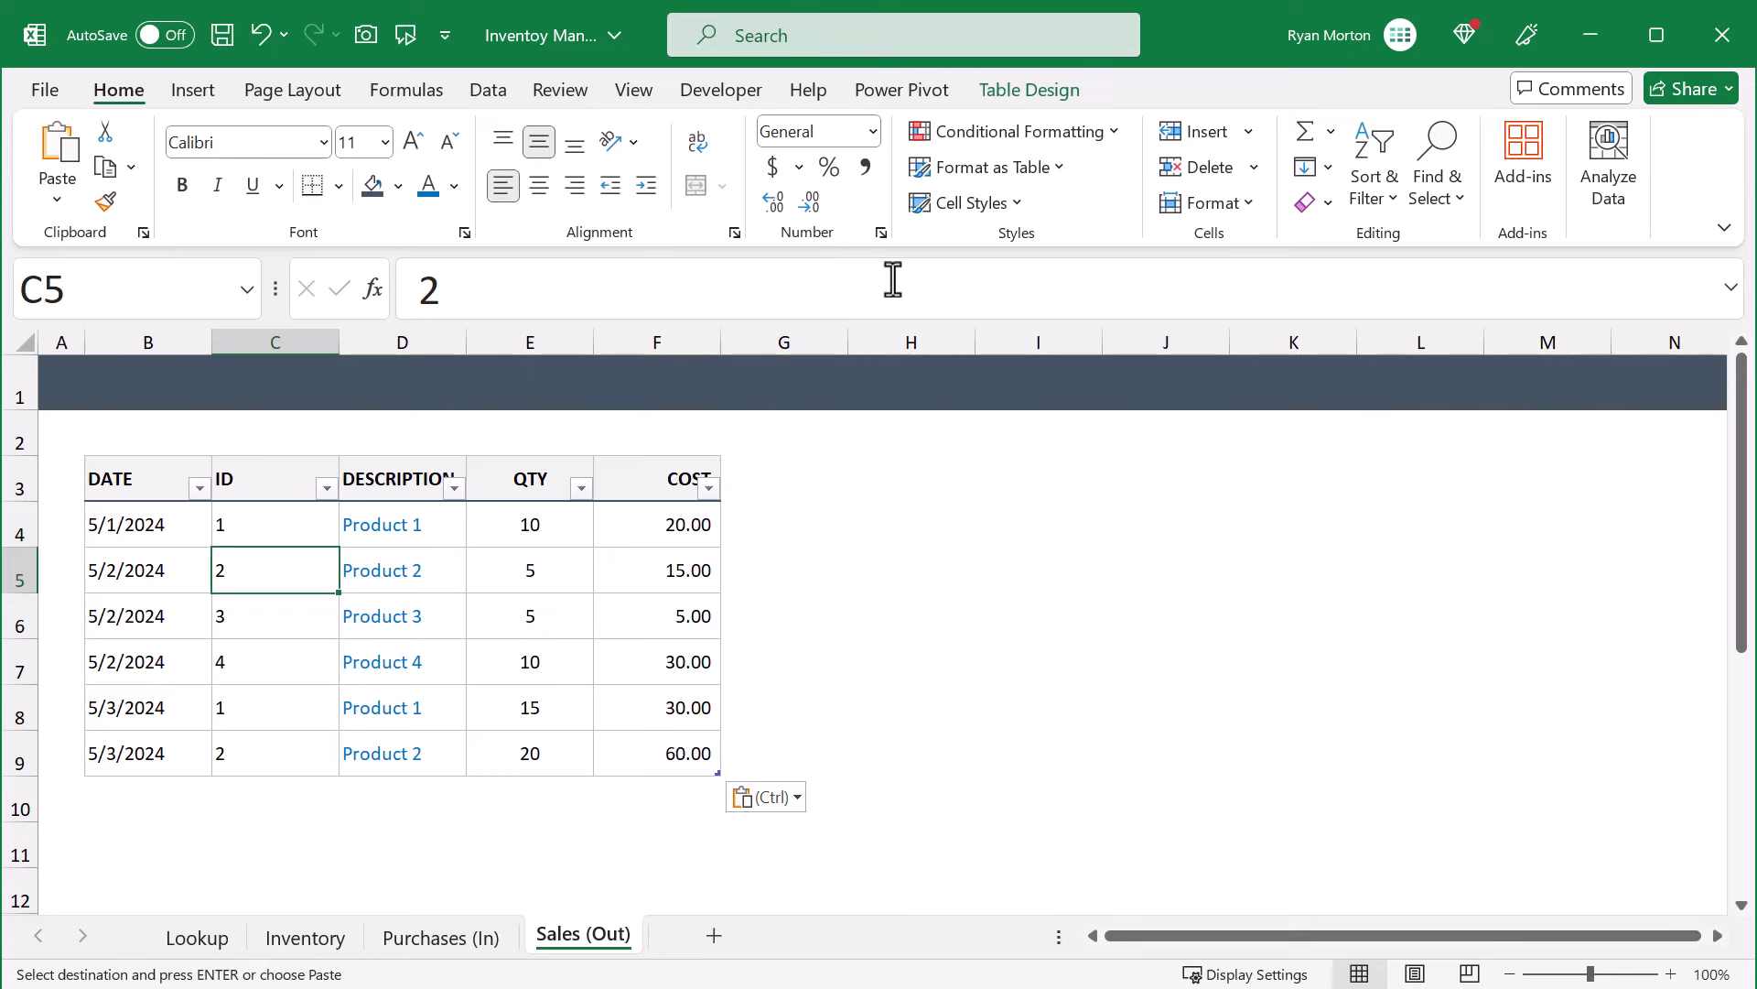
click(1036, 95)
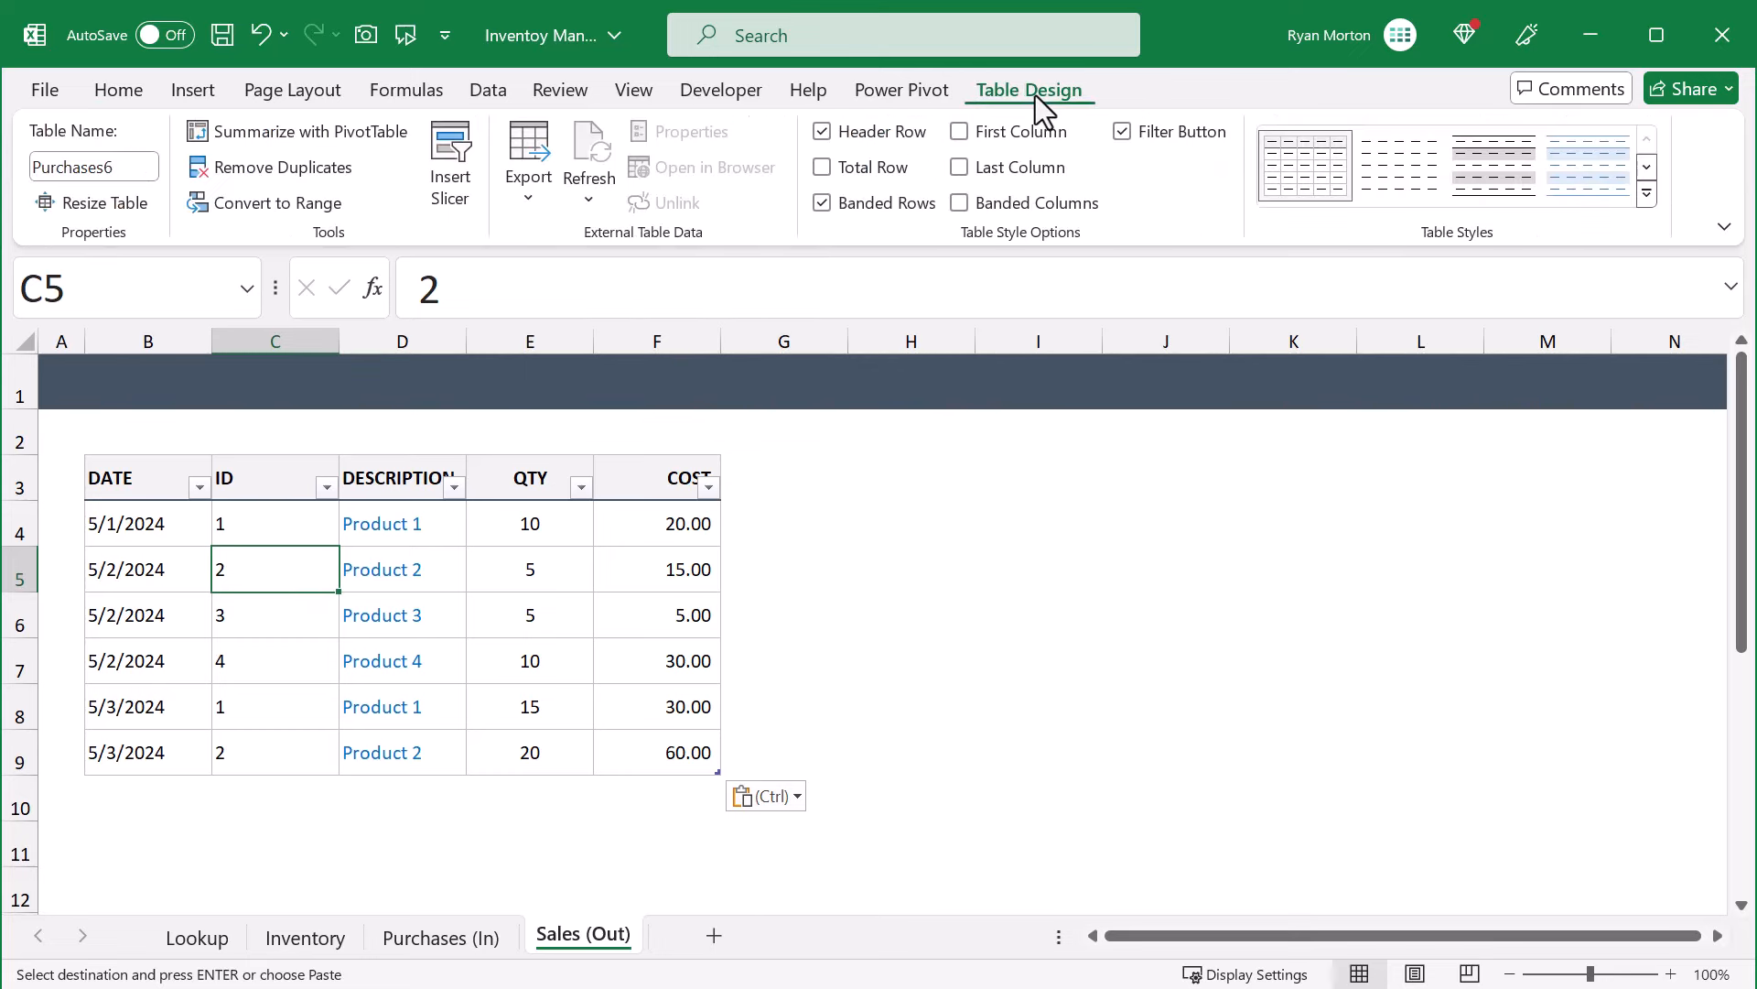
click(1122, 131)
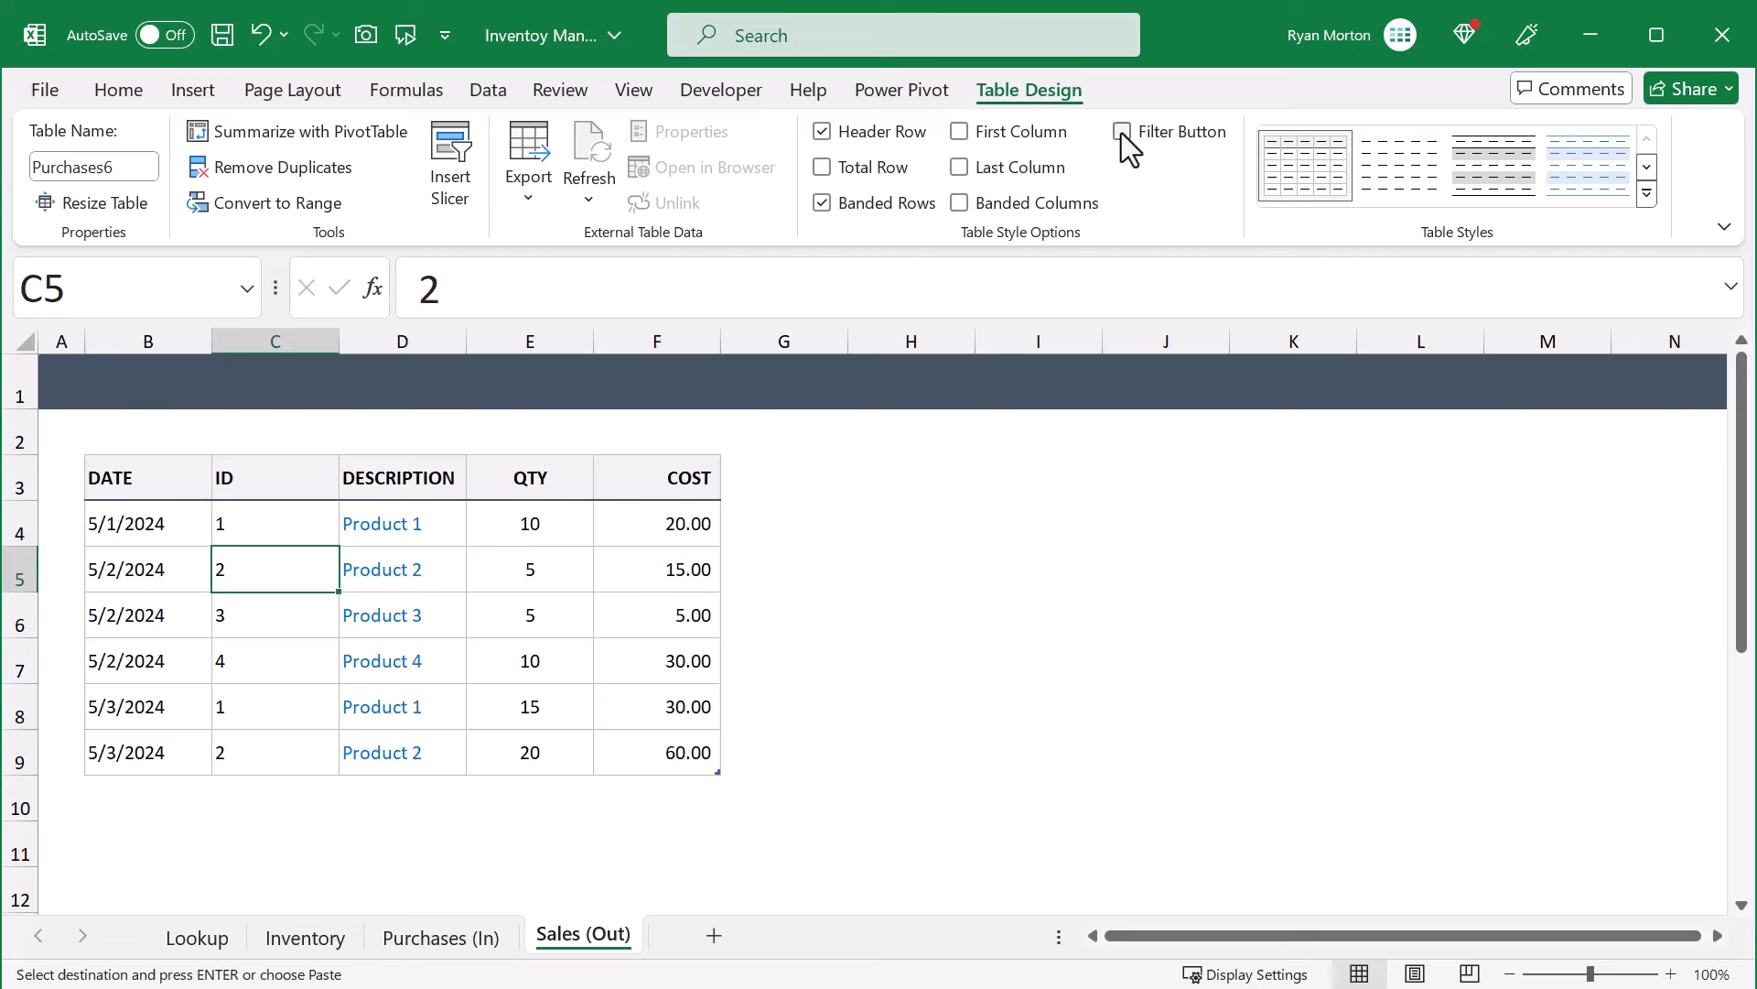
click(100, 167)
text(Sales)
key(Return)
Set the width of column D on the Sales (Out) sheet to 30
click(402, 341)
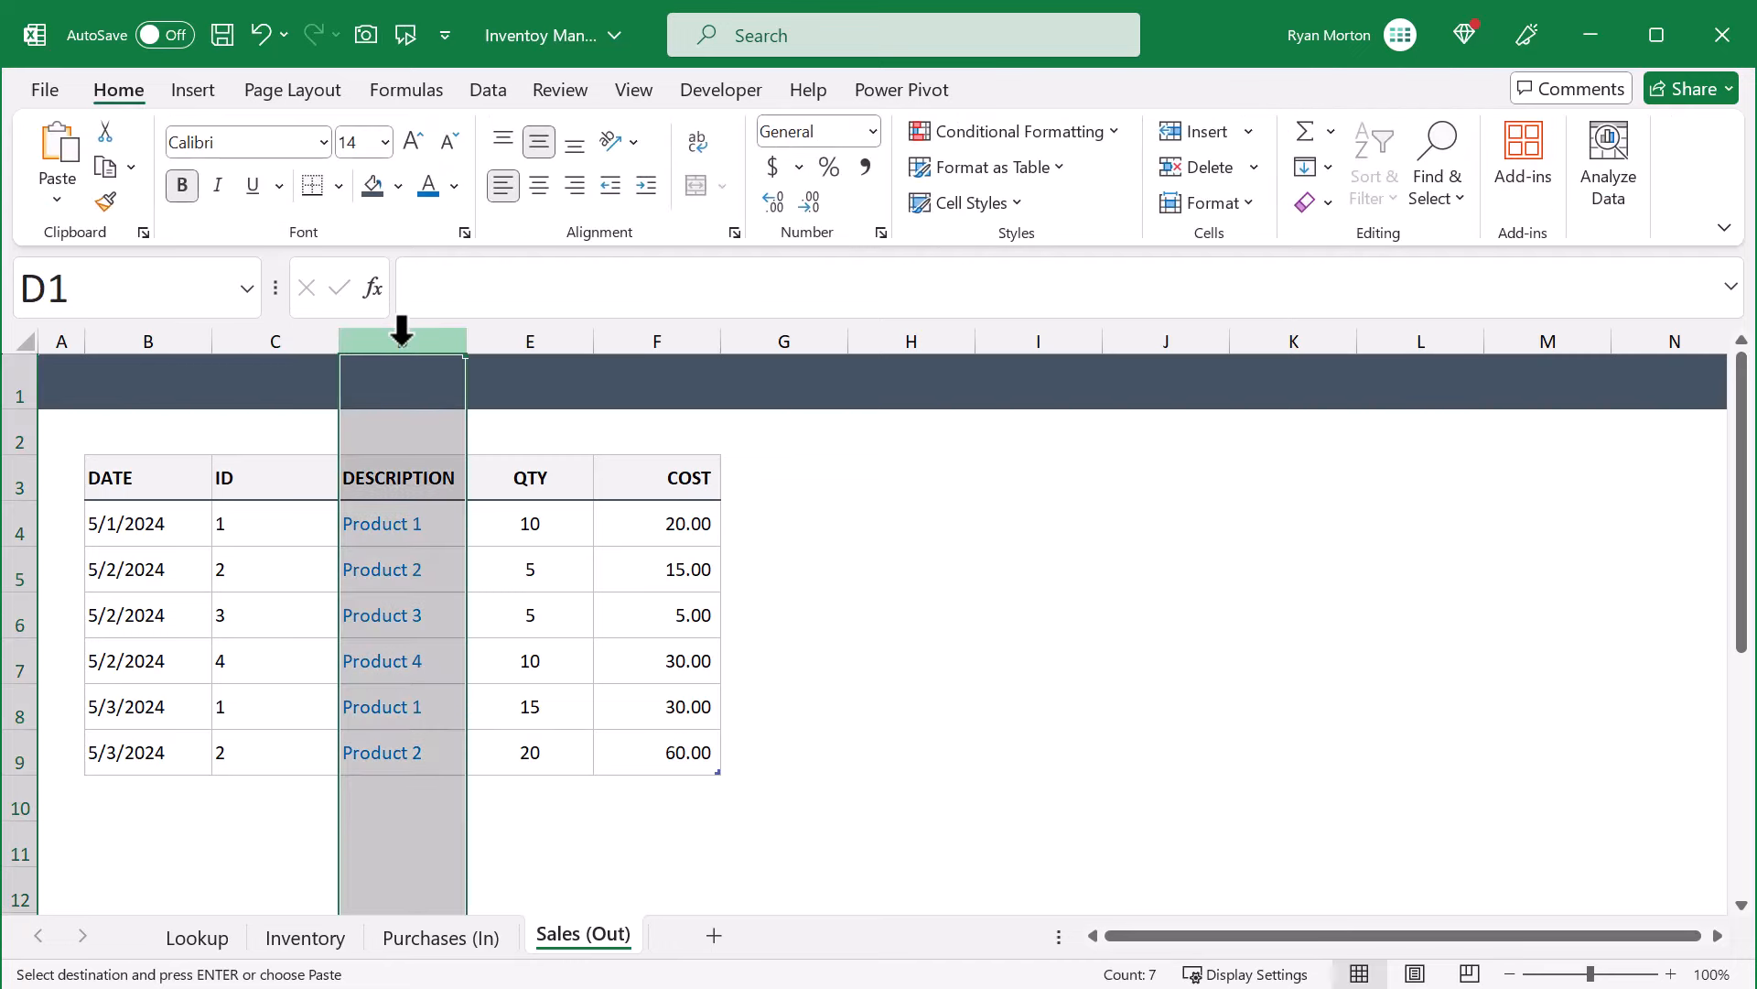
right_click(402, 341)
click(540, 785)
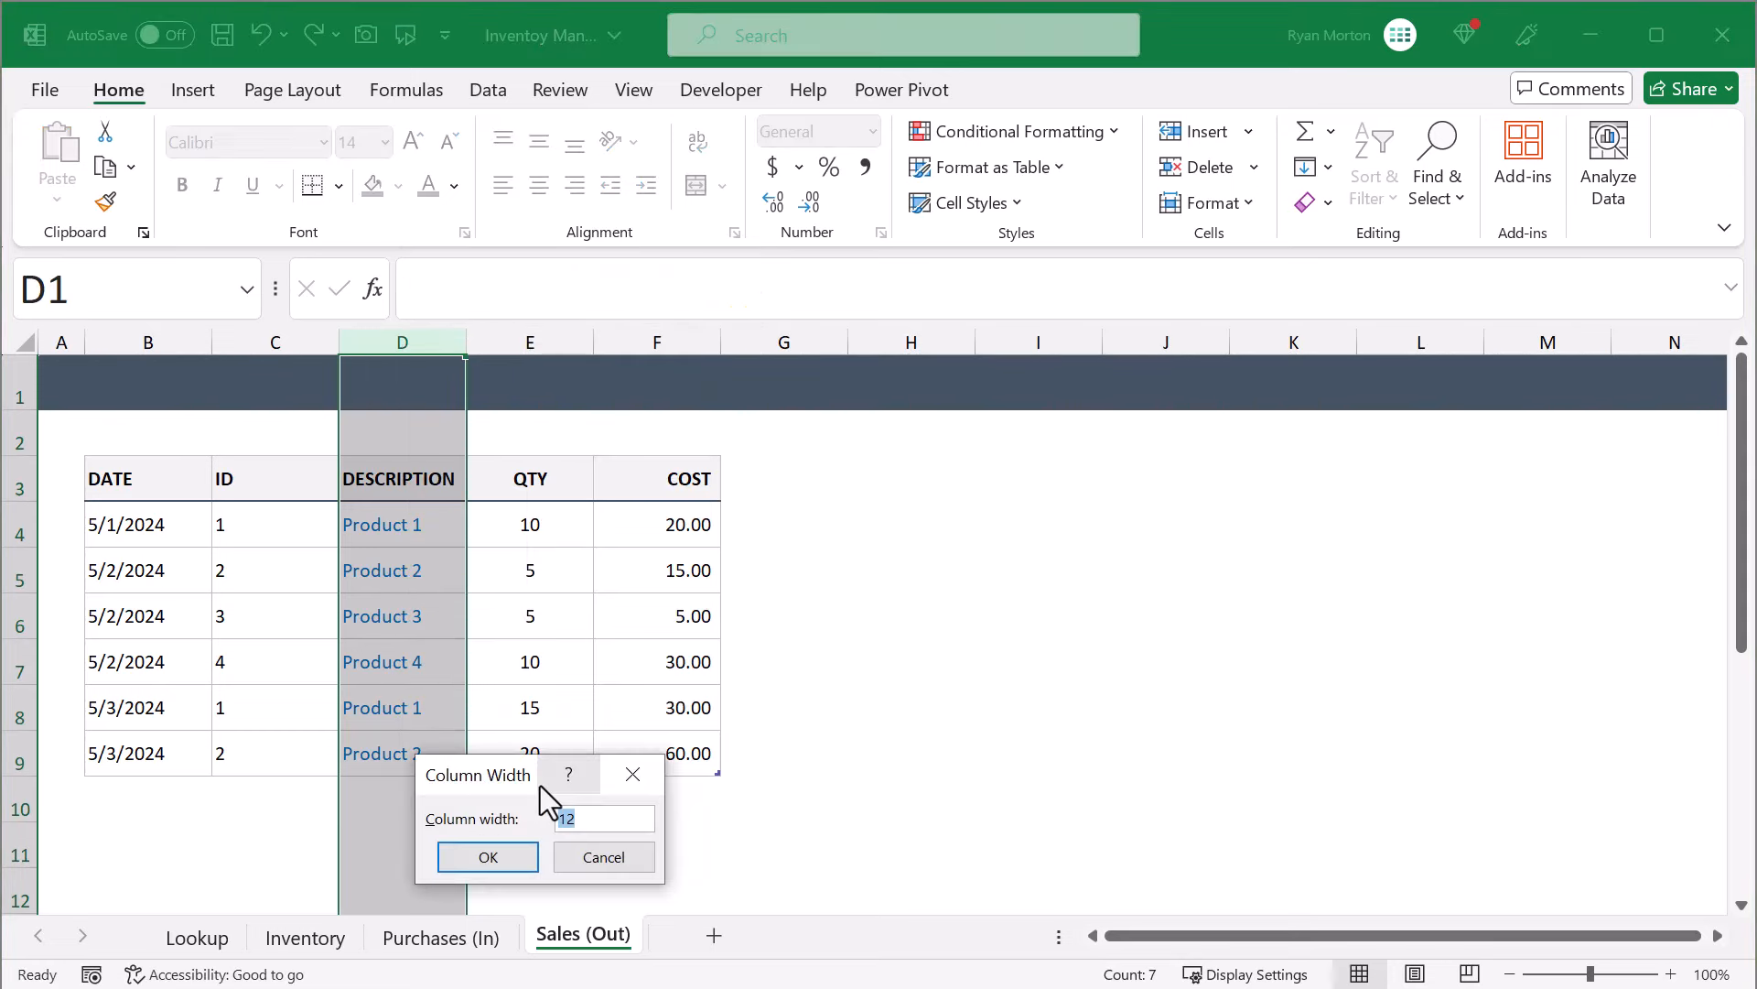
text(30)
click(498, 858)
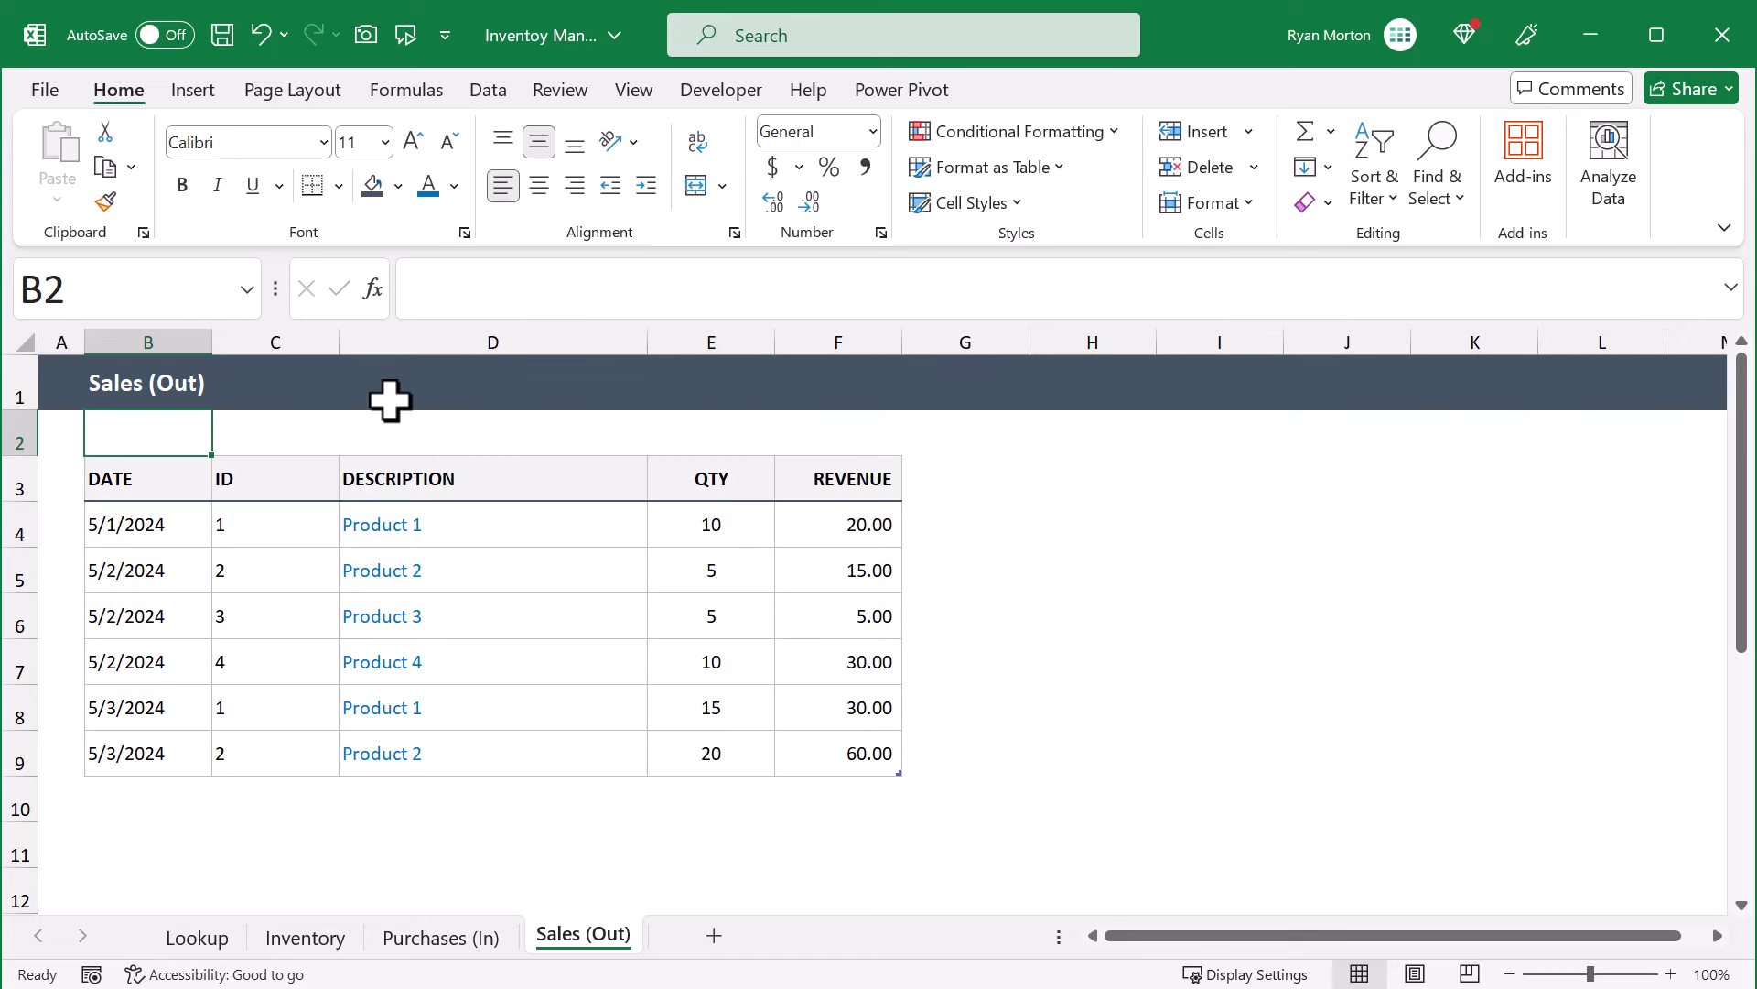
Add a row to the Sales table at row 10 with date 5/4, ID 3, quantity 11 and revenue 165
click(158, 797)
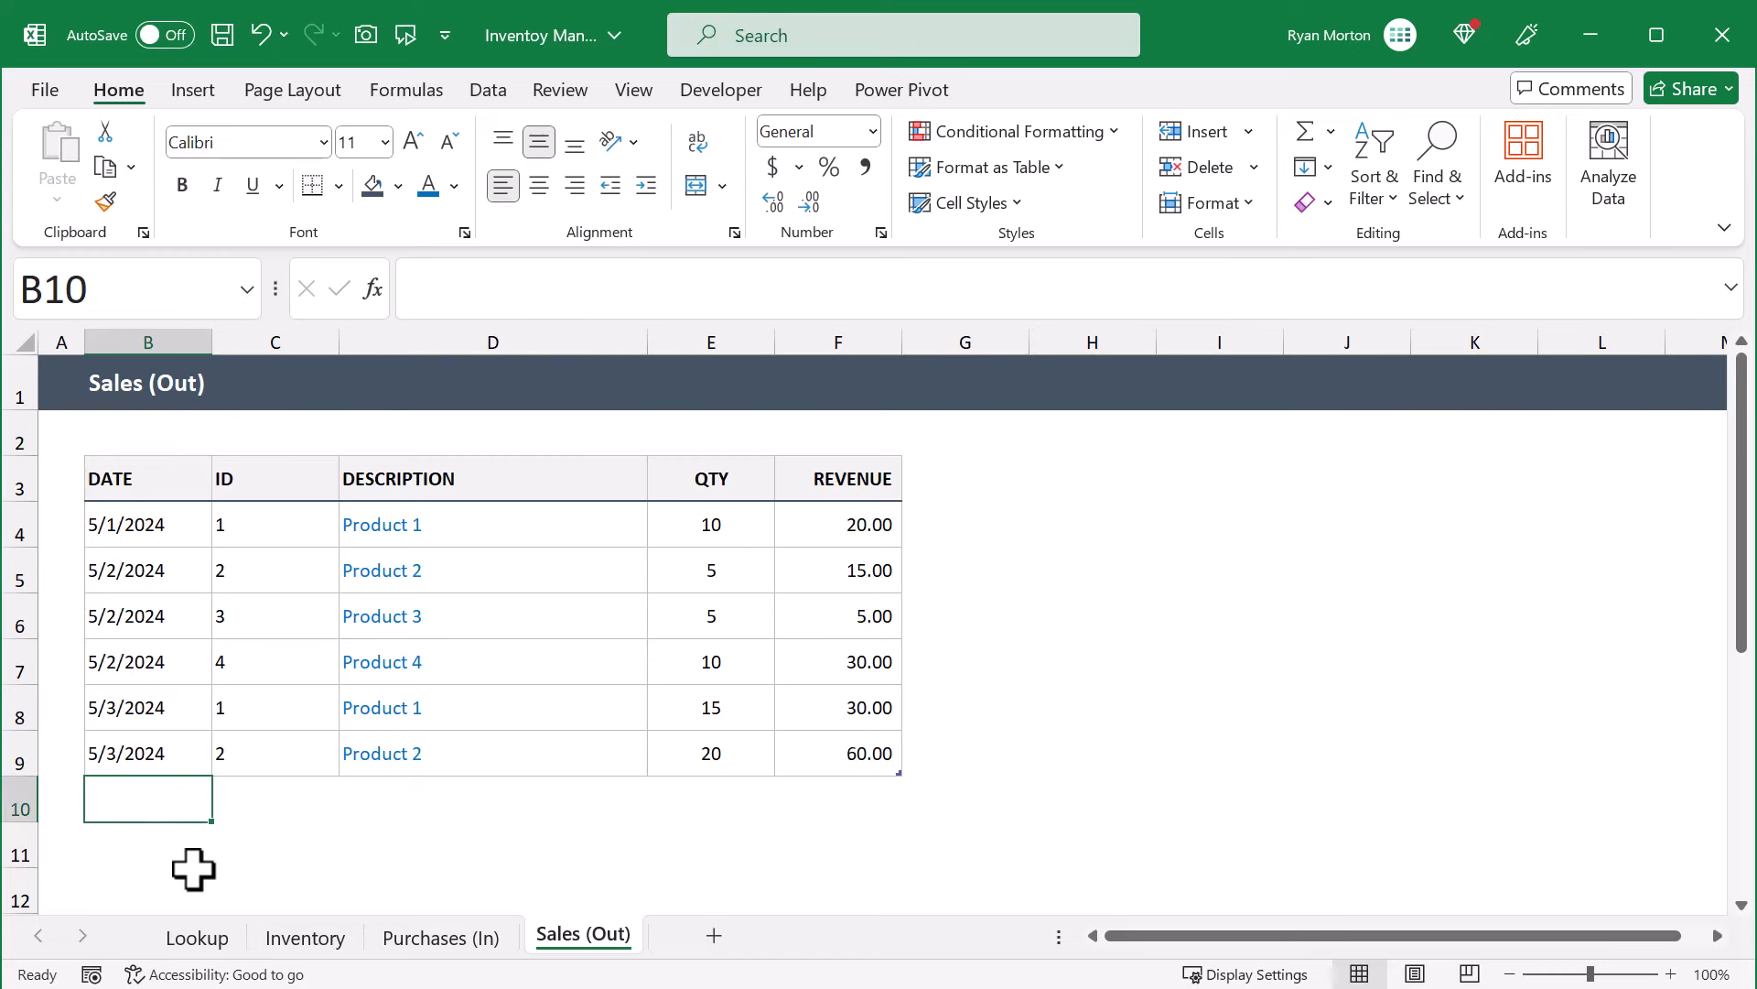
text(5/4)
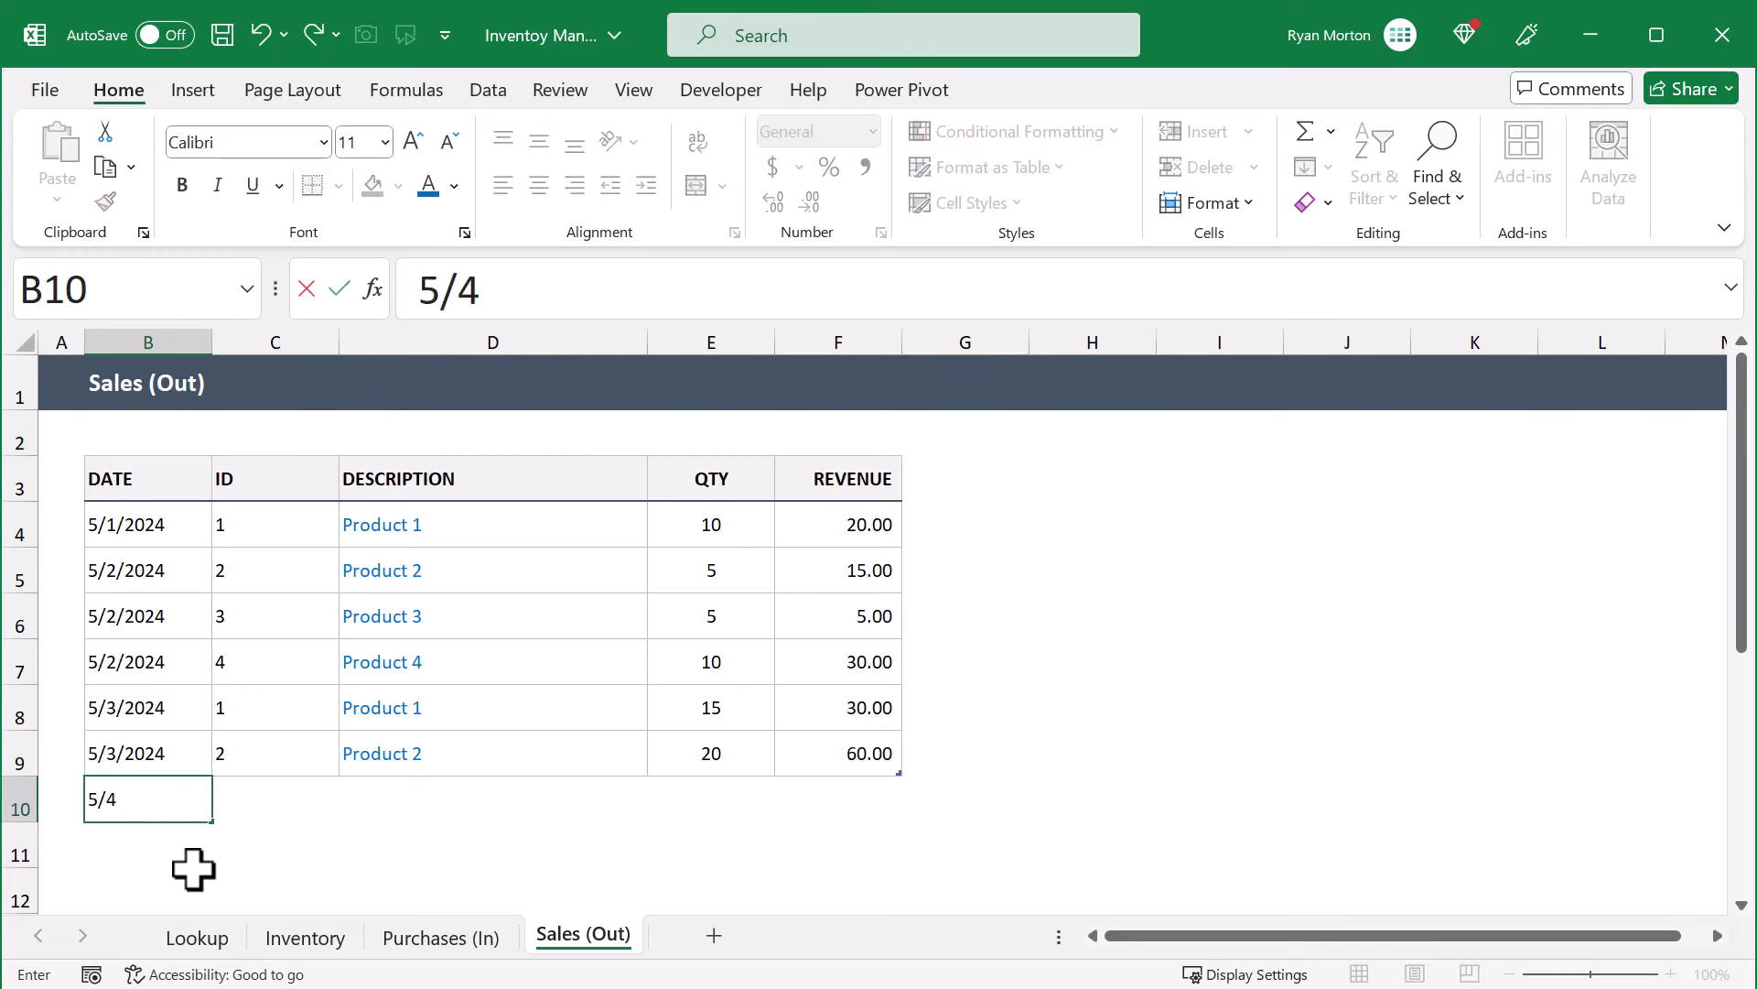
key(Tab)
text(3)
key(Tab)
key(Tab)
text(11)
key(Tab)
text(165)
key(Return)
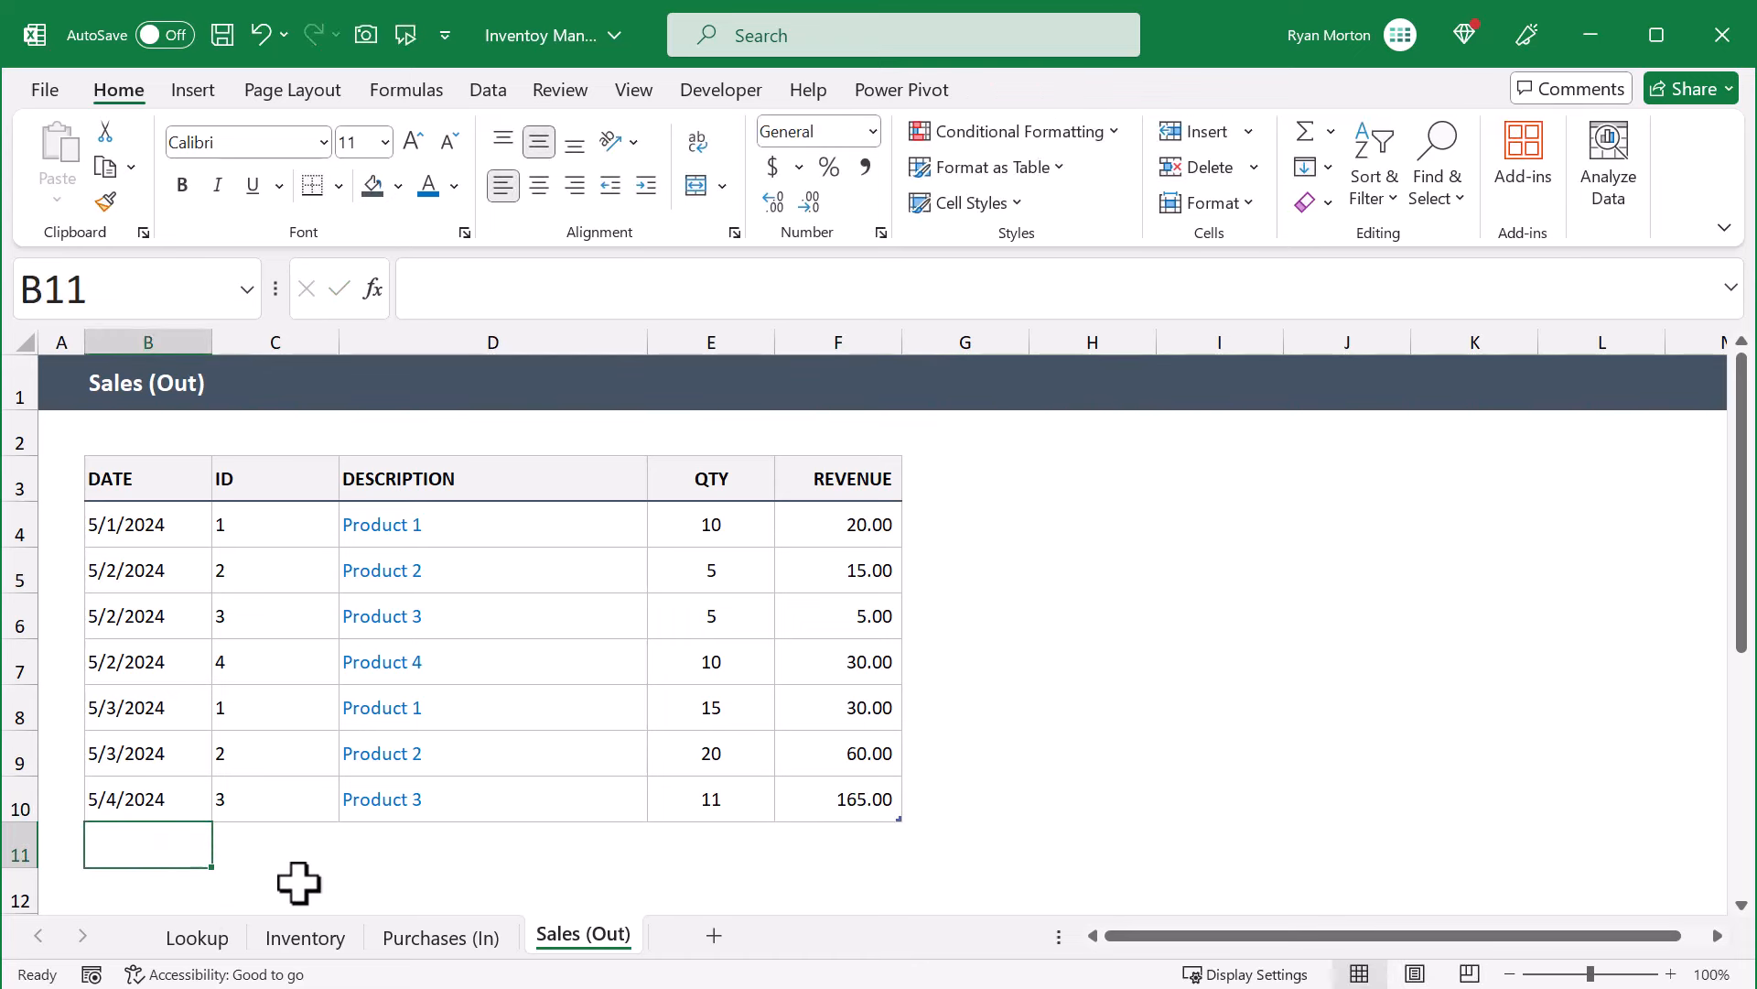
click(308, 939)
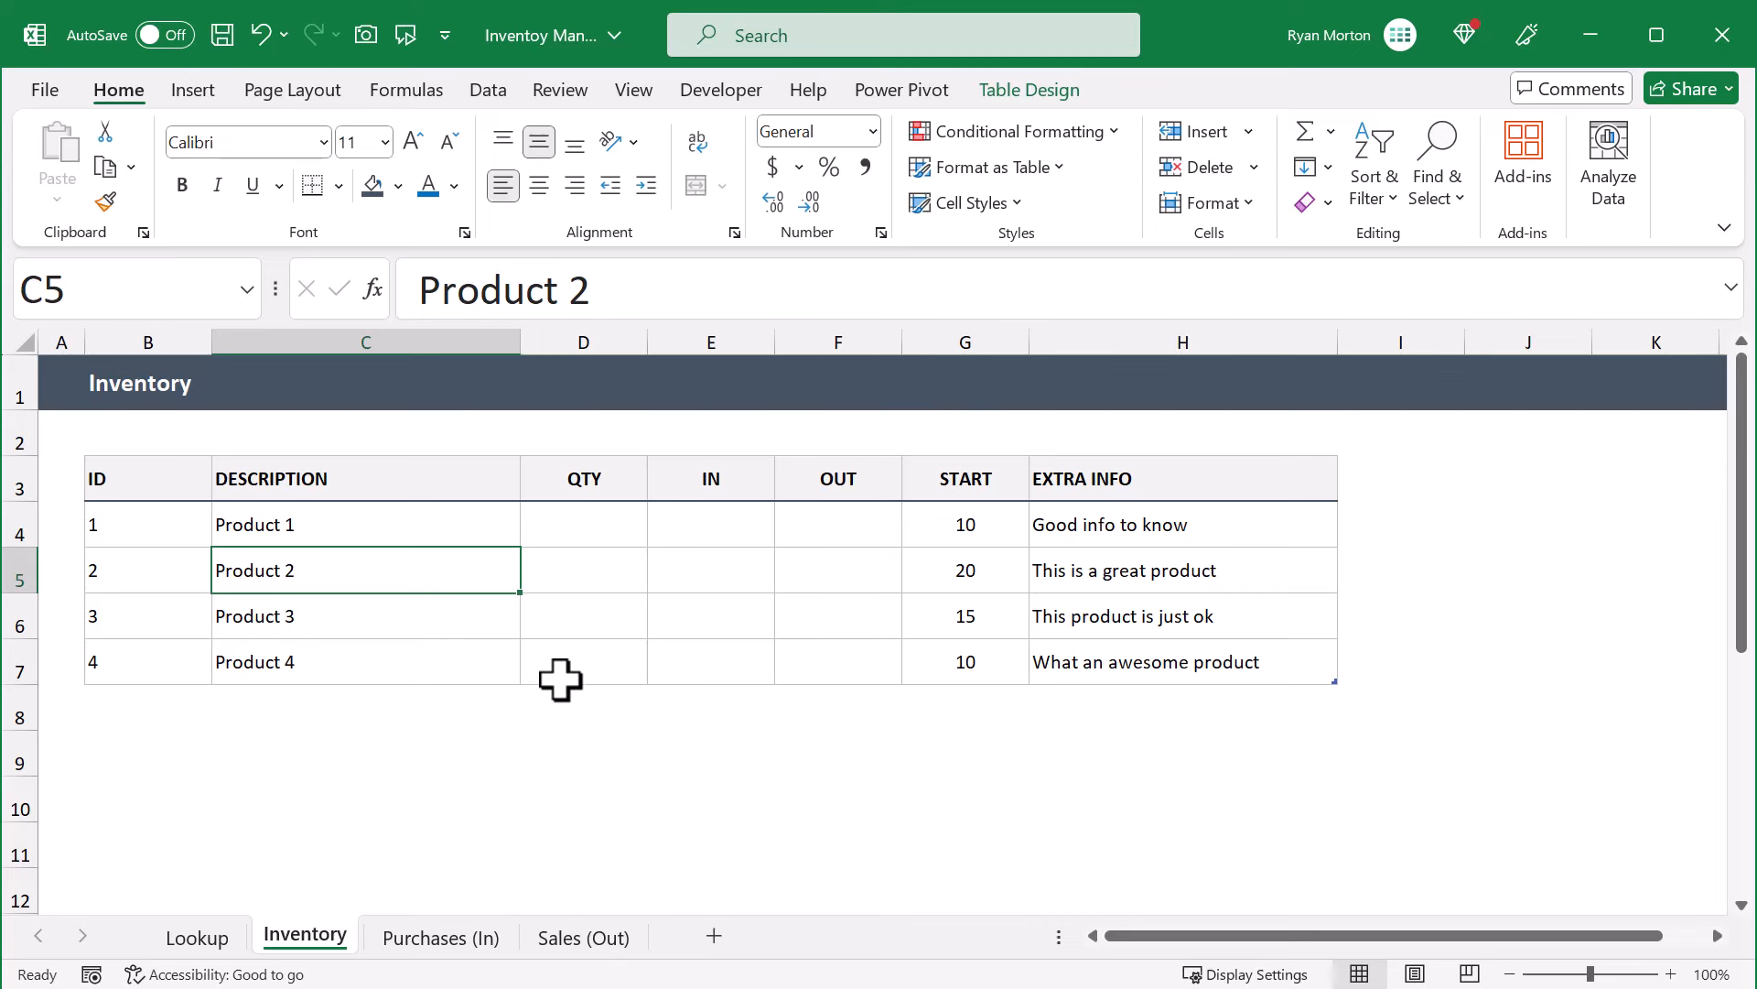
click(616, 523)
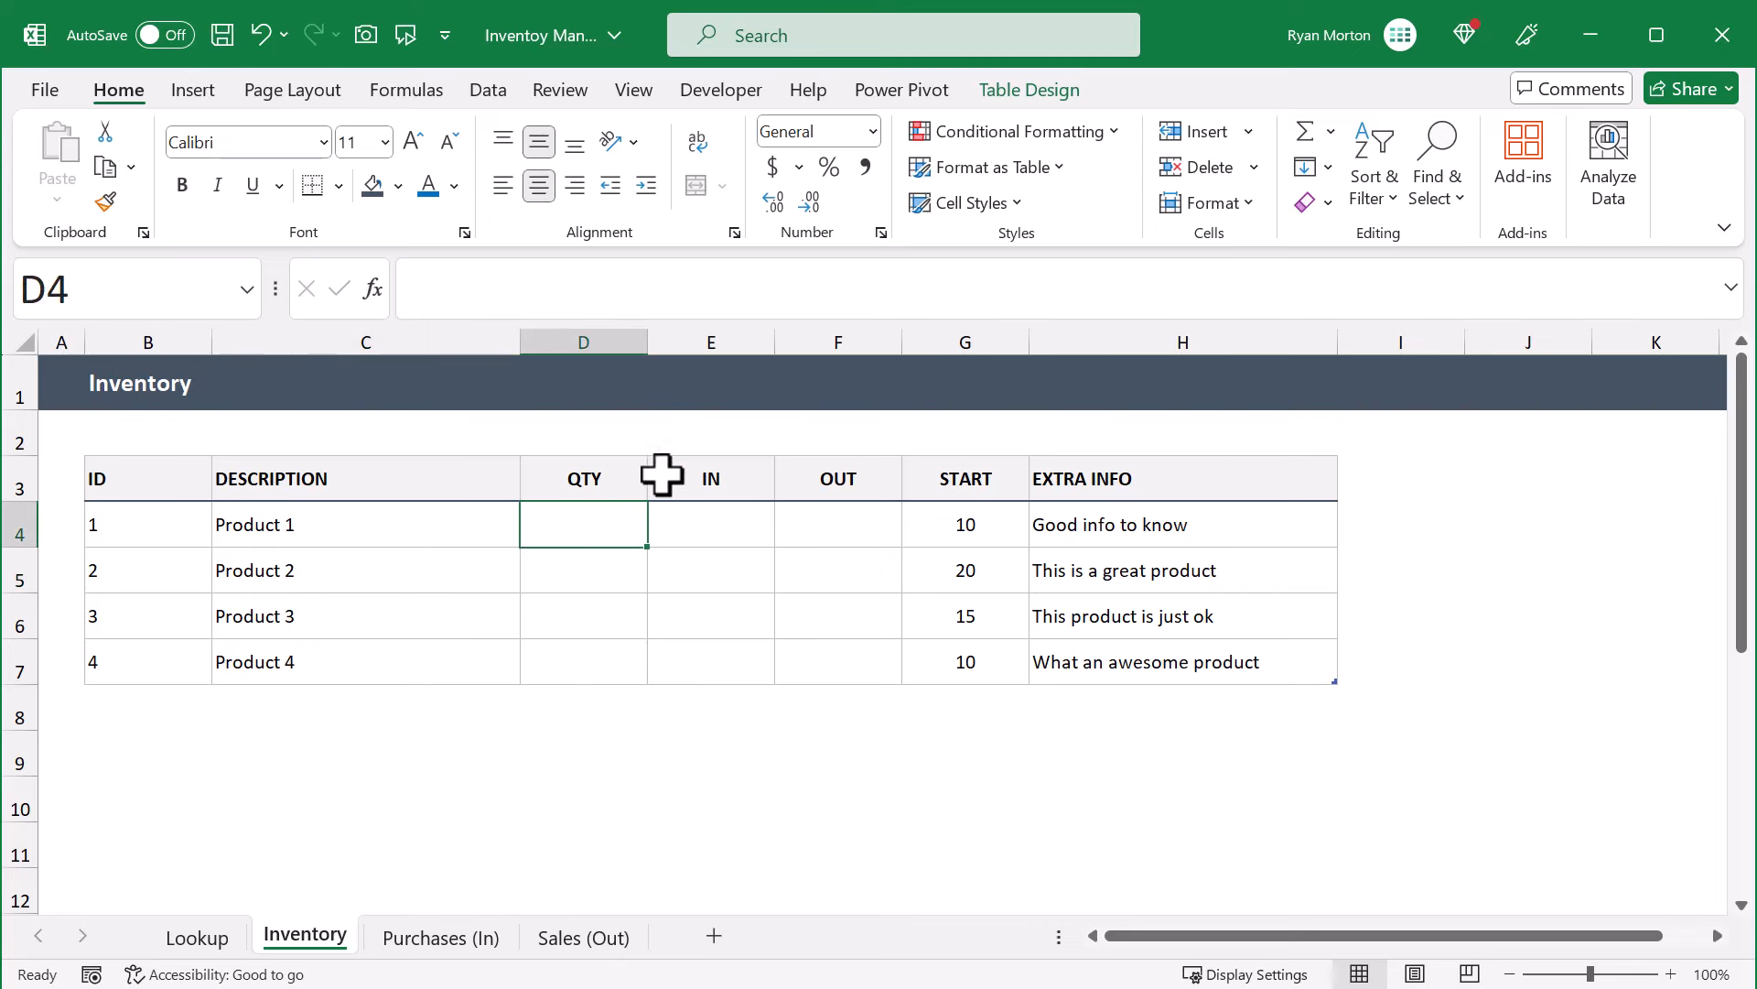
click(1011, 284)
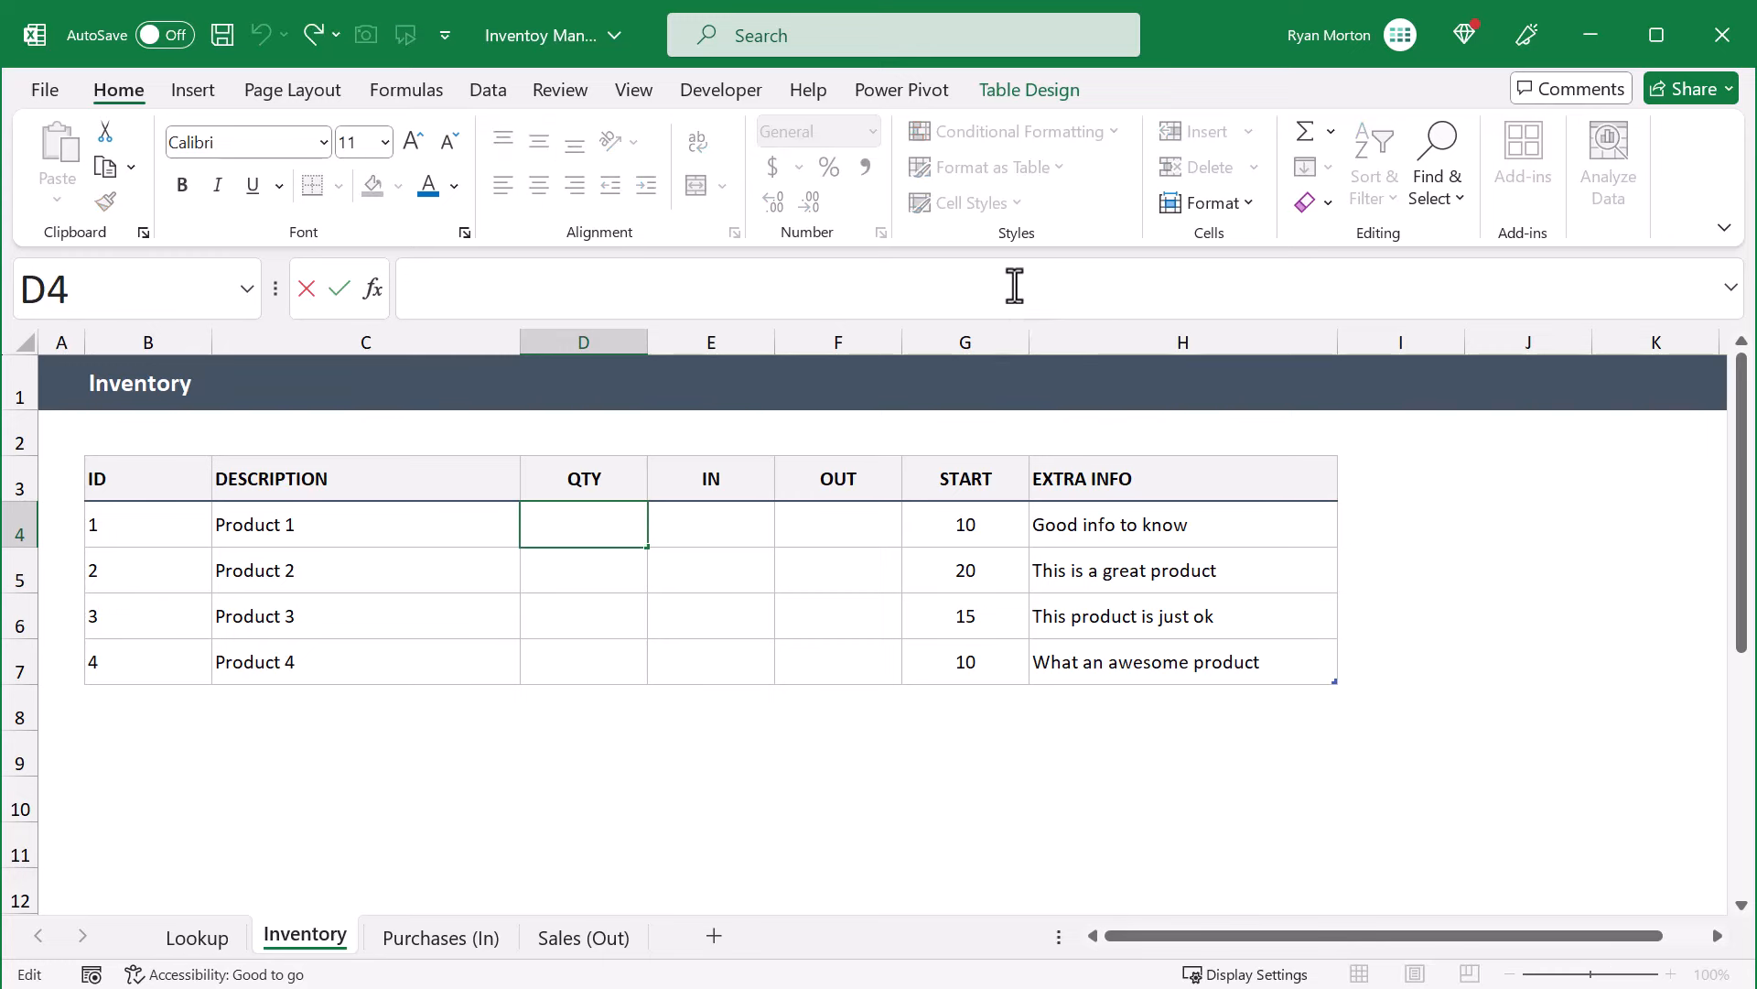
text(=)
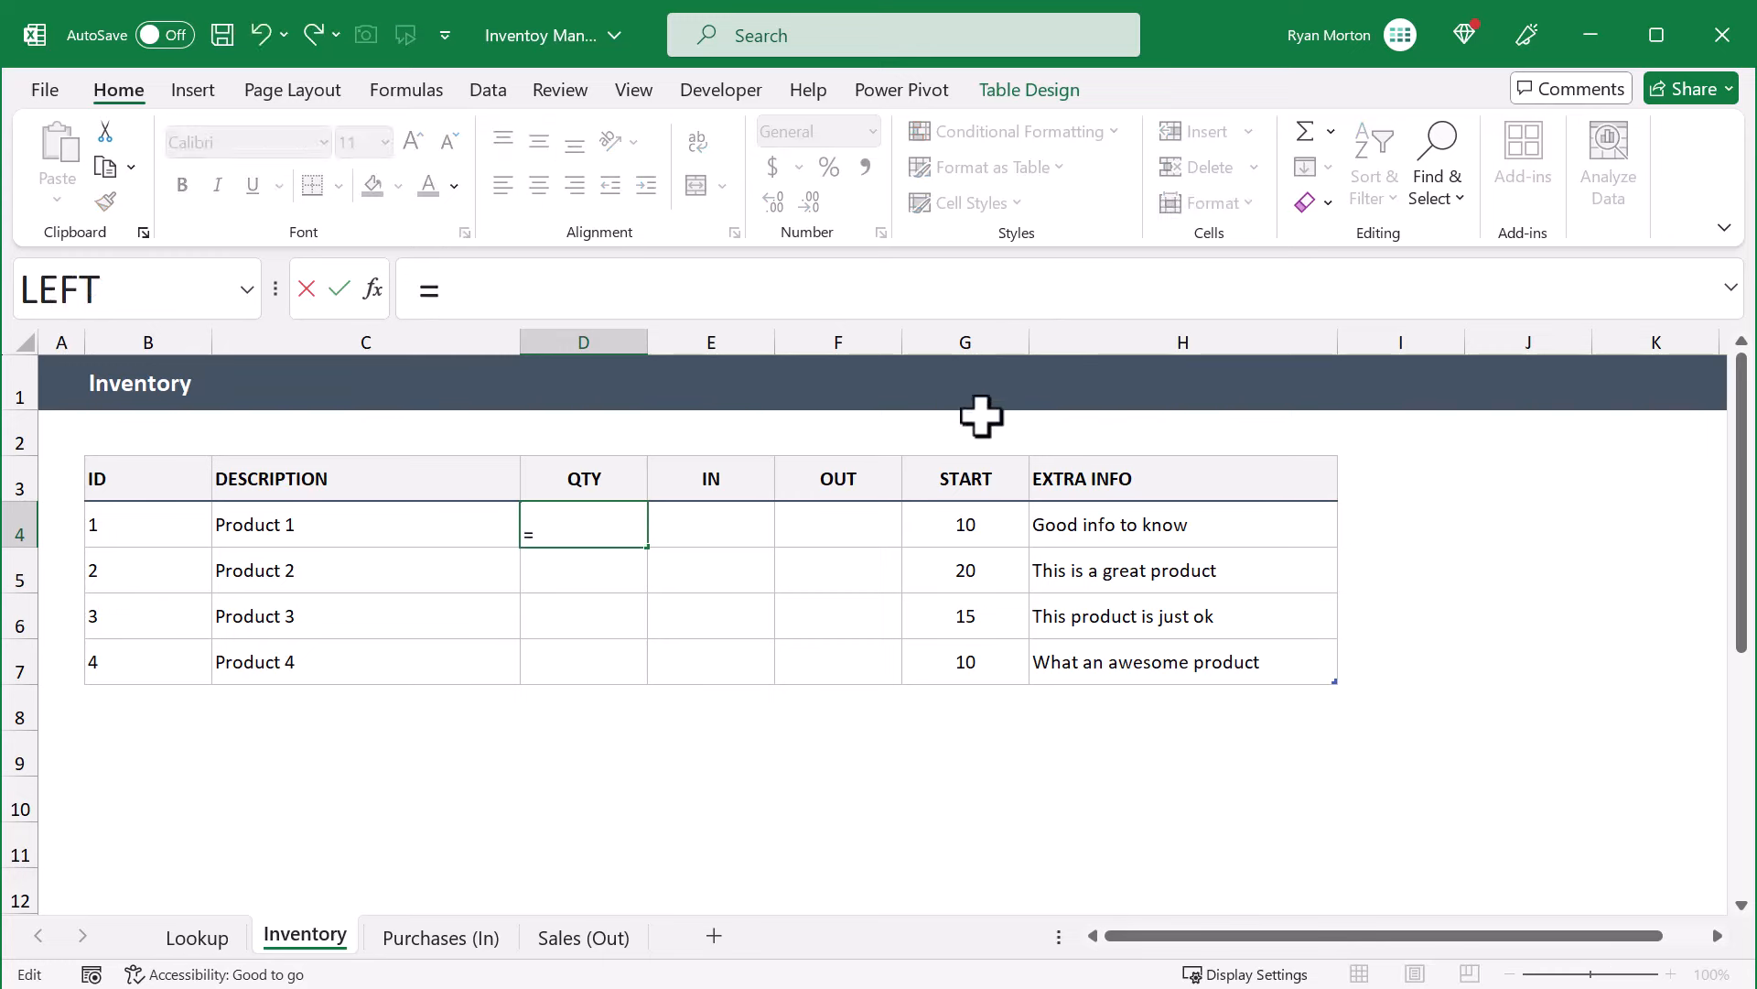
click(961, 521)
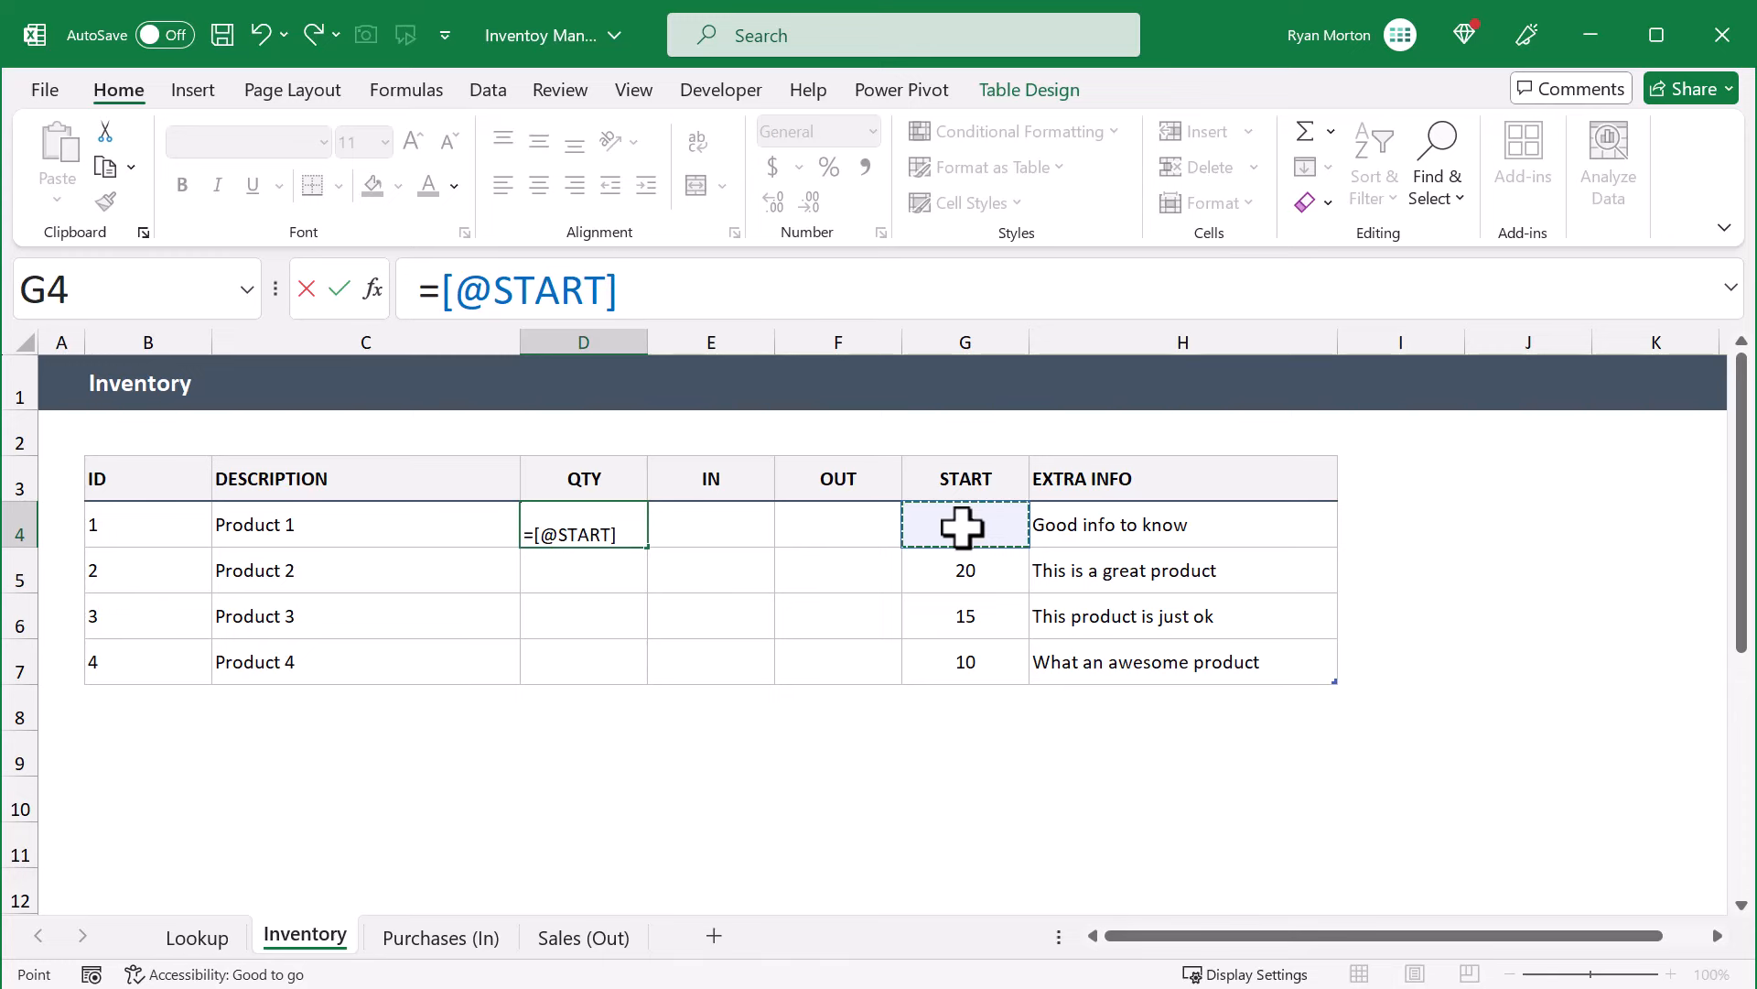
text(+)
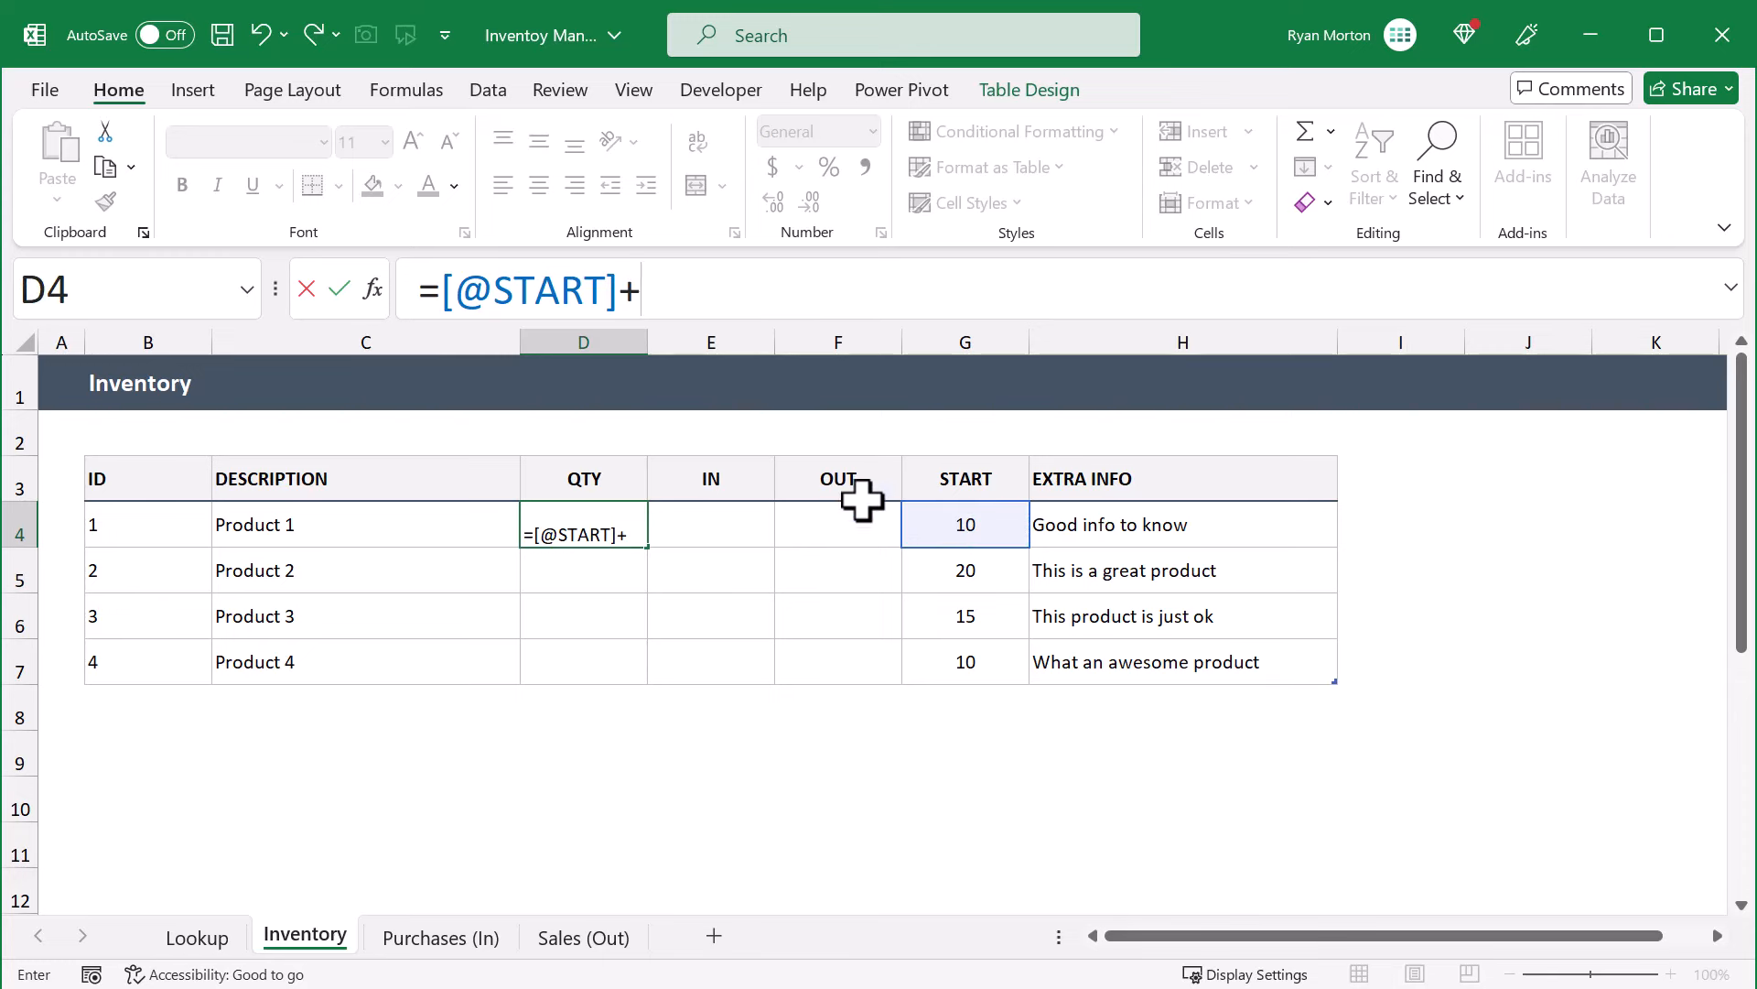
click(737, 518)
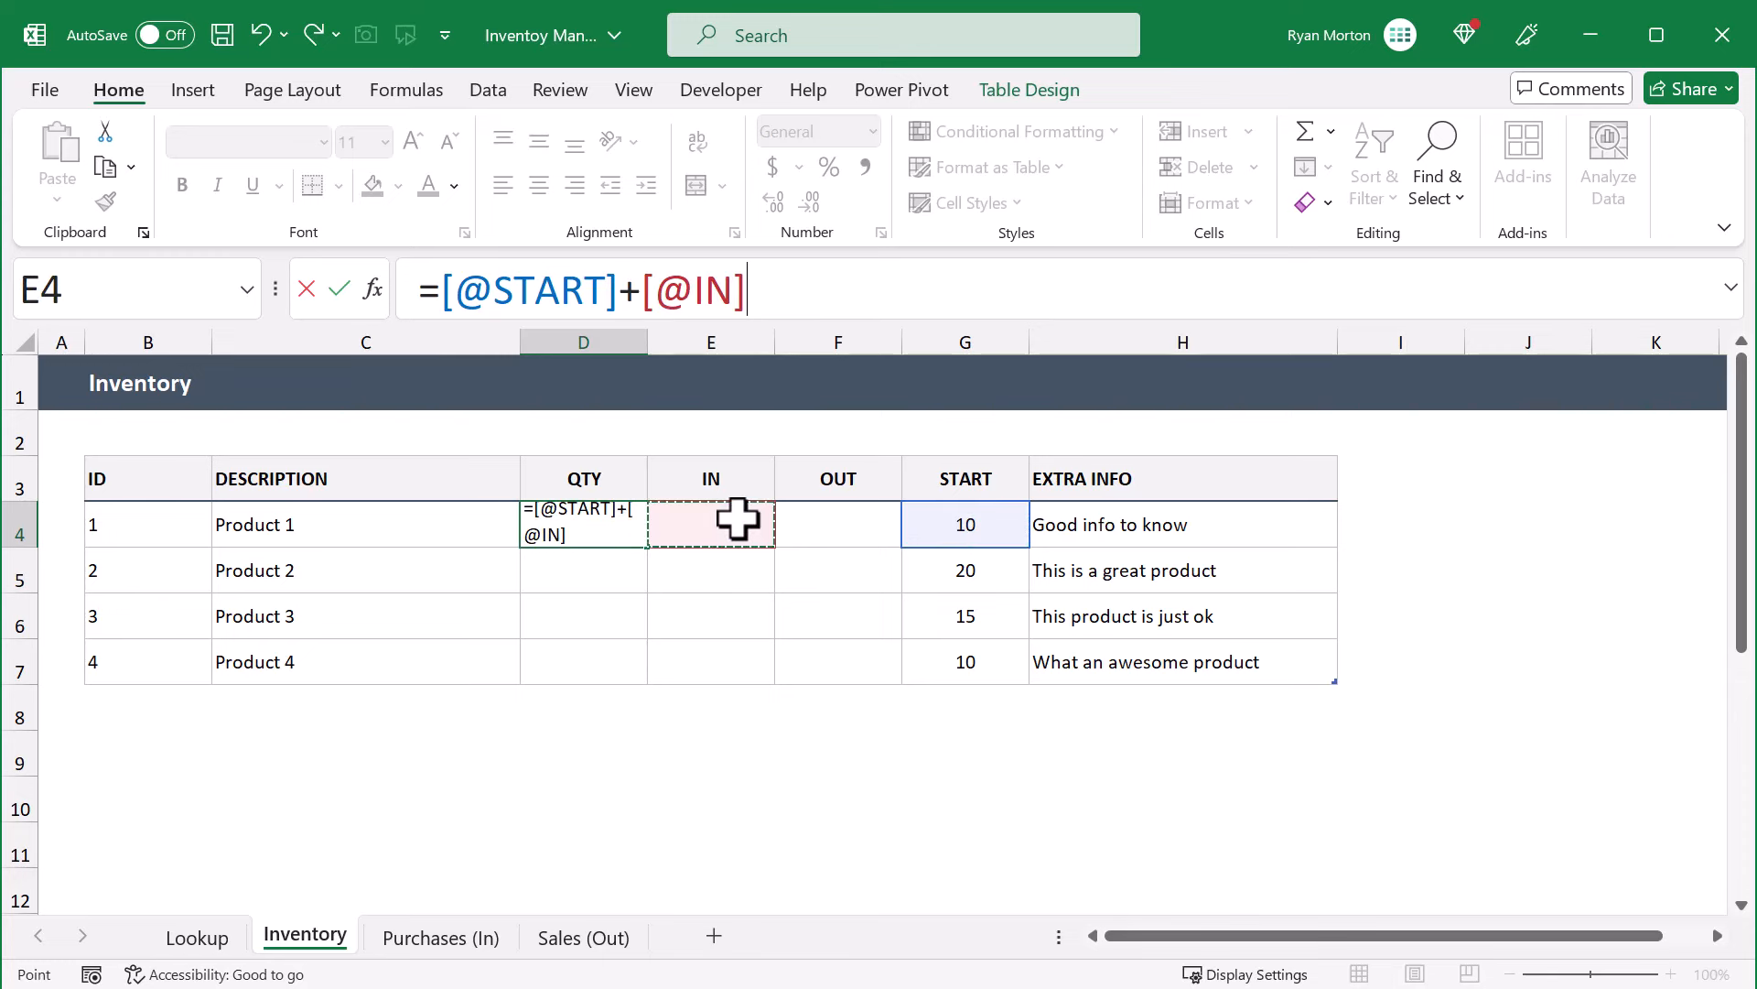
text(-)
click(838, 522)
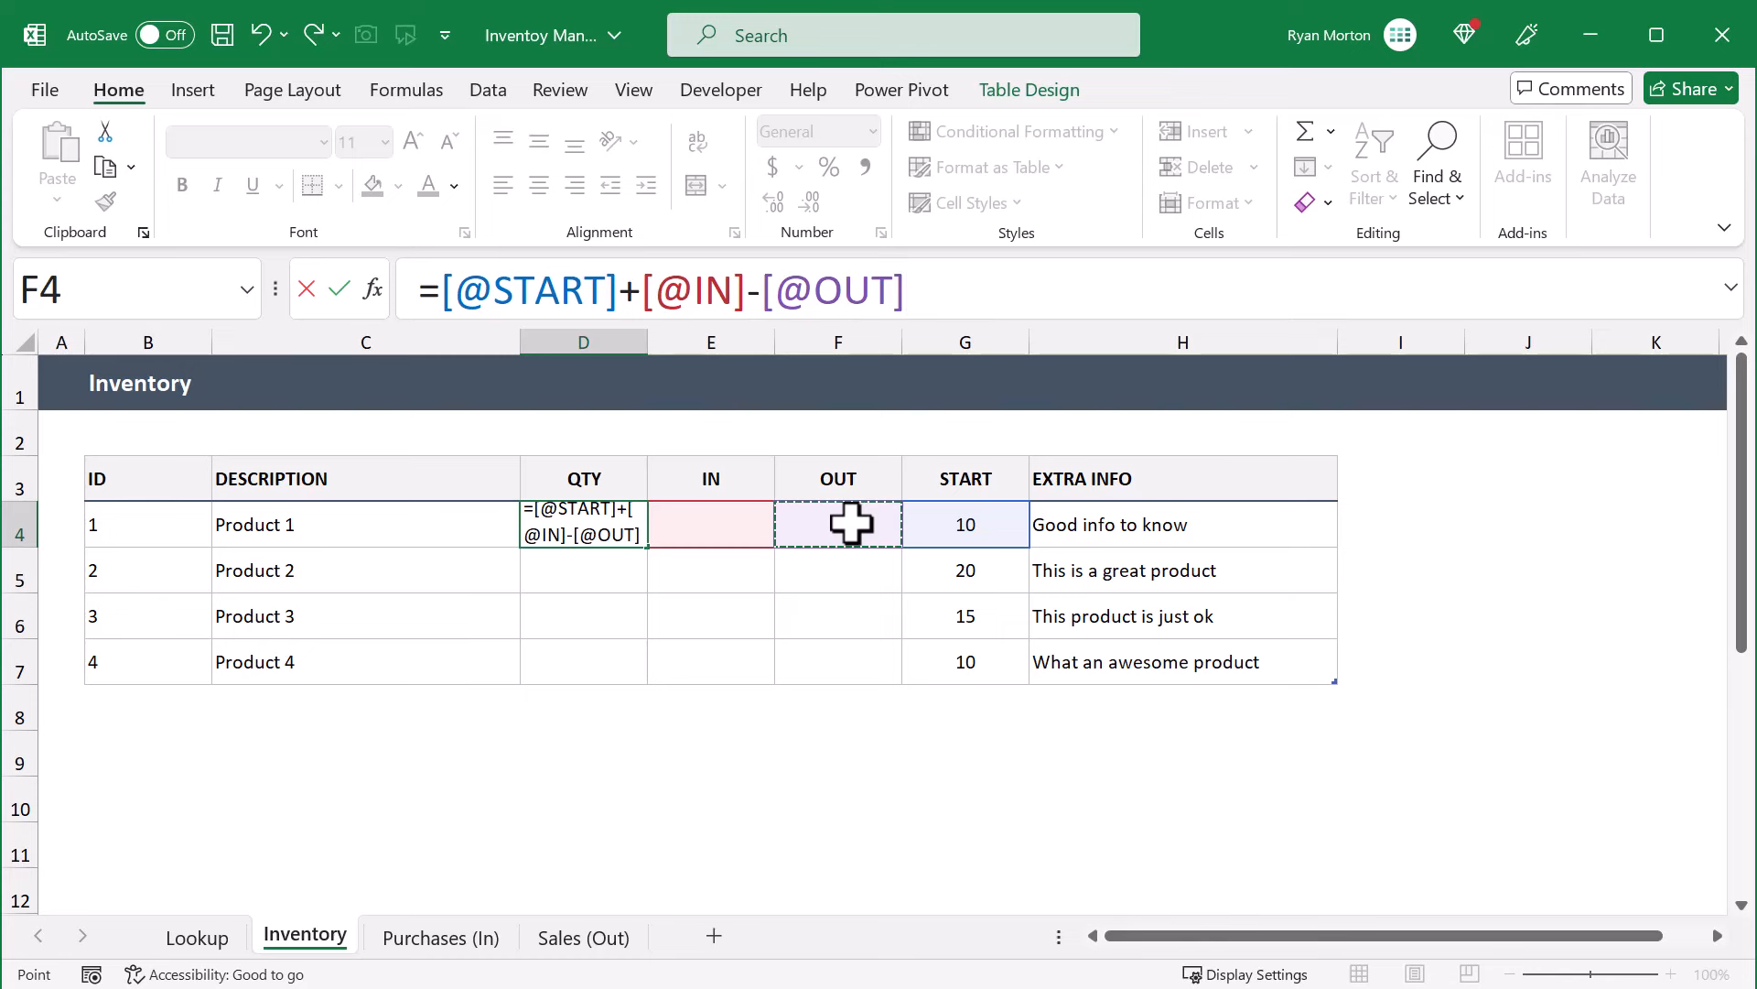
key(Return)
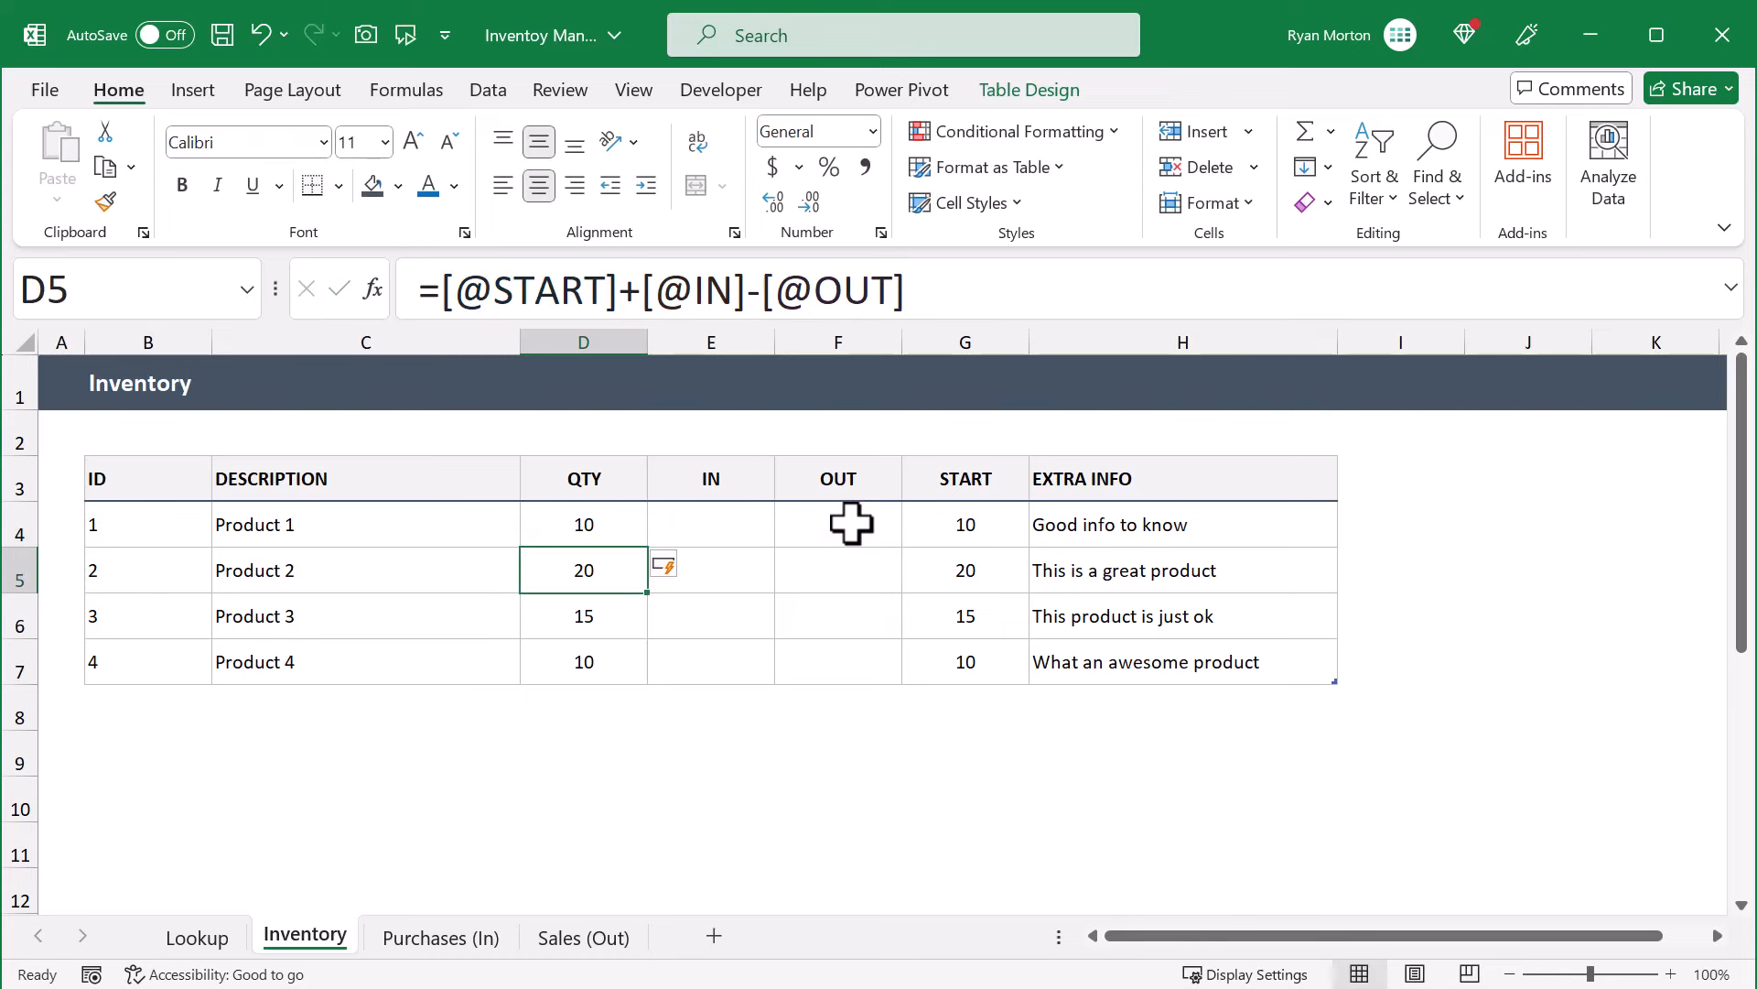
Start a SUMIF formula in cell E4 of the IN column with Purchases[ID] as the range
click(722, 516)
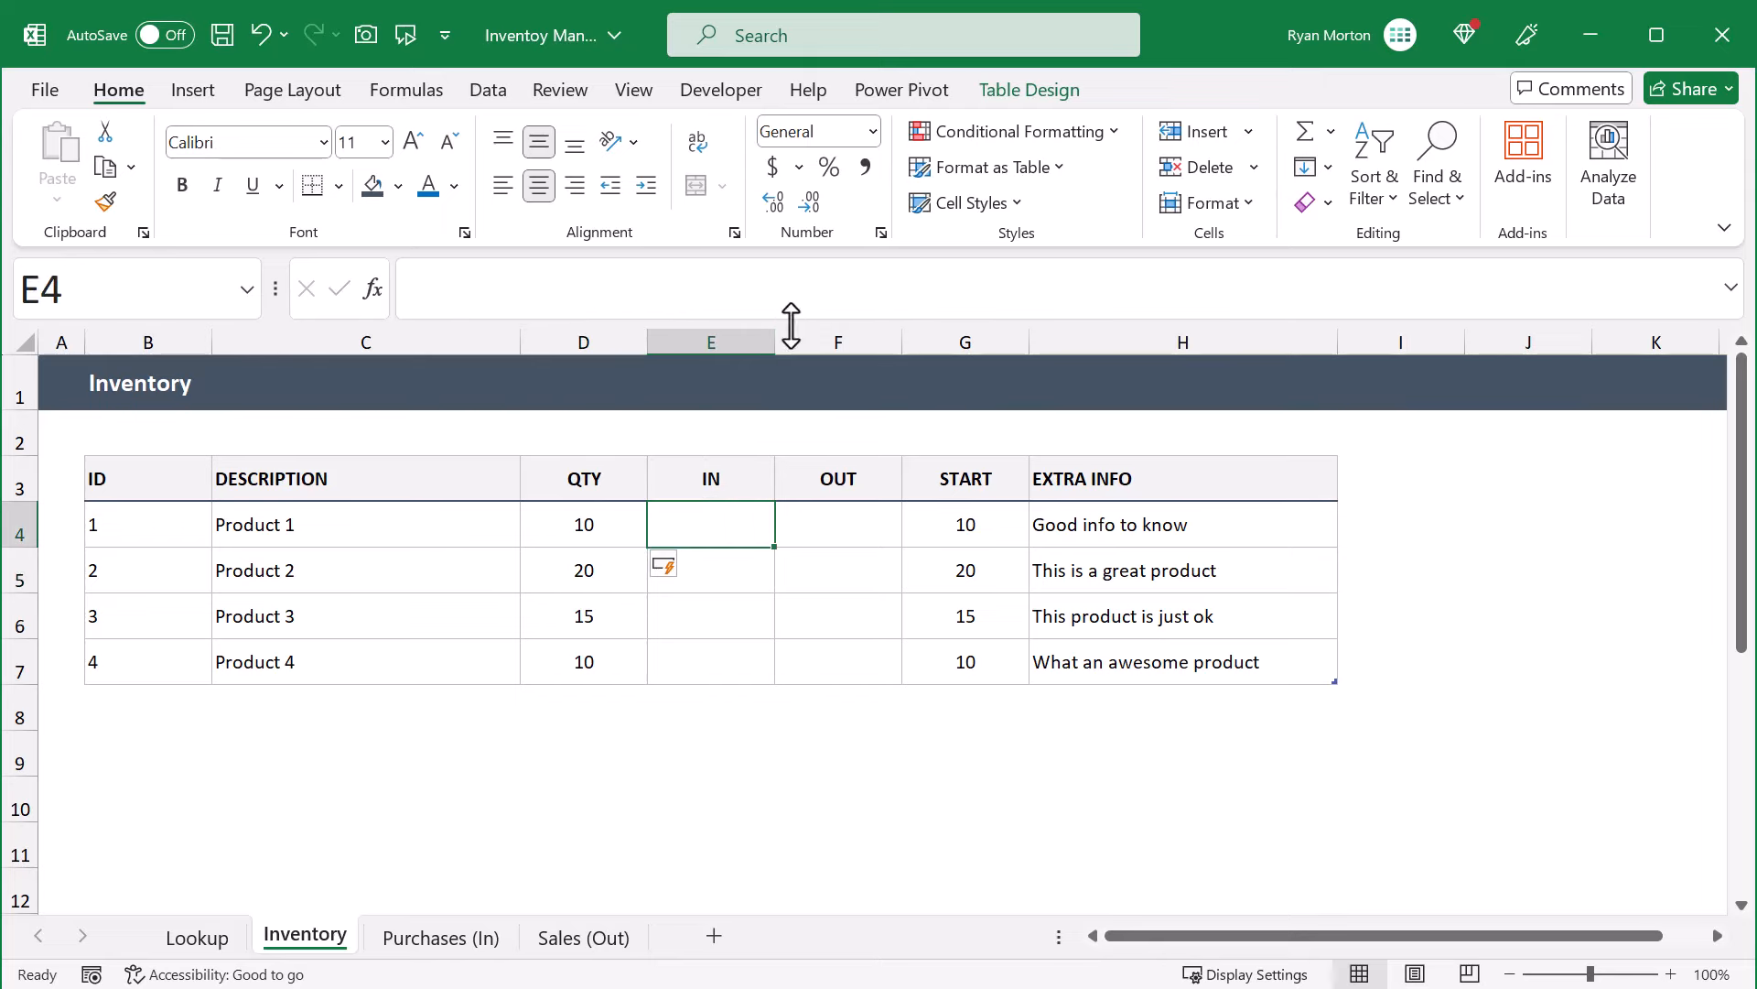
click(821, 292)
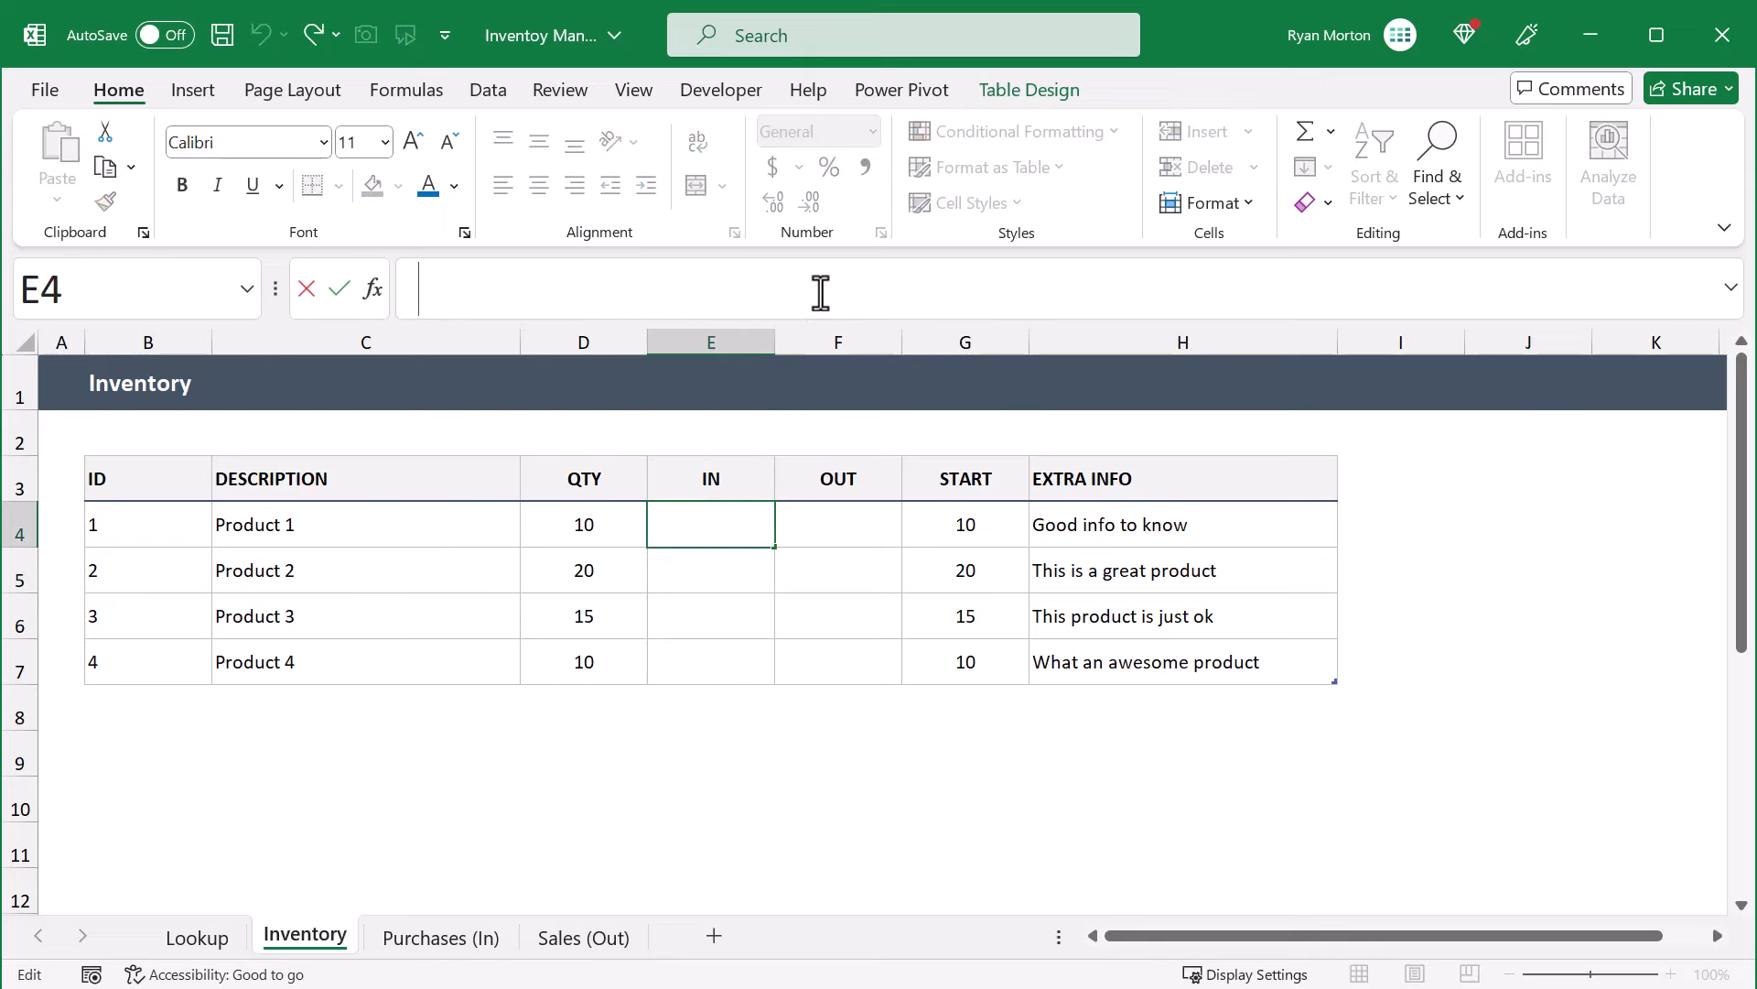
text(=)
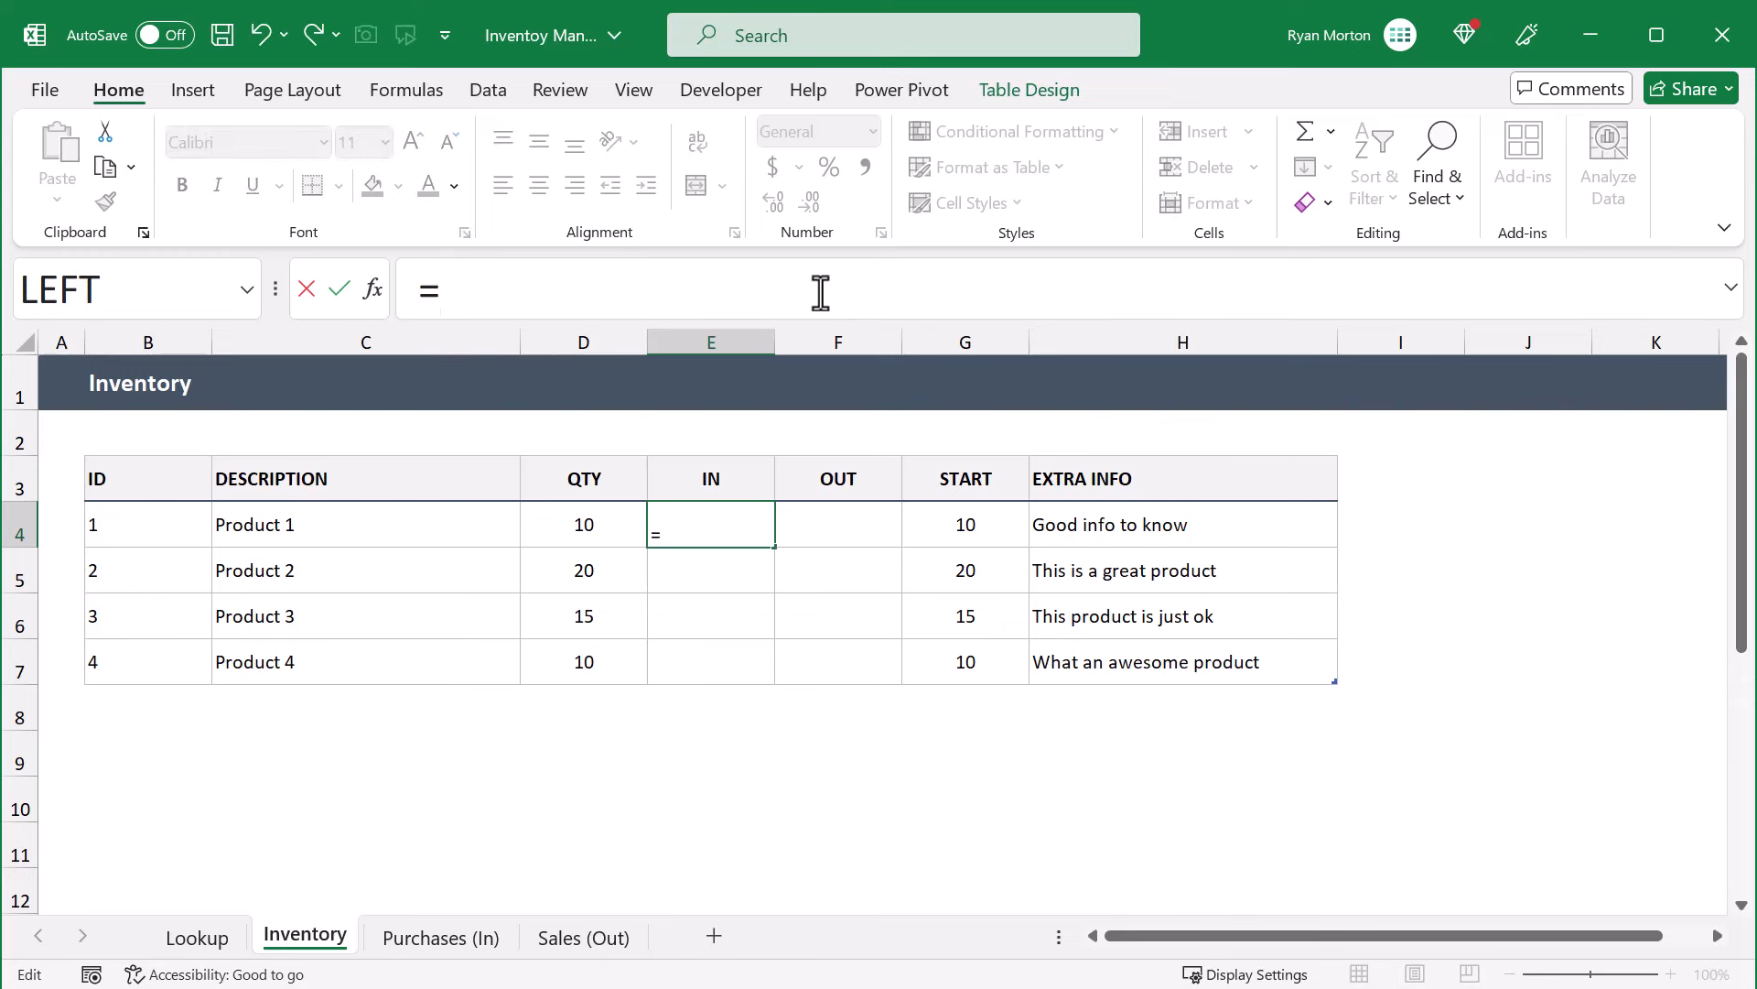
text(sumif)
key(Tab)
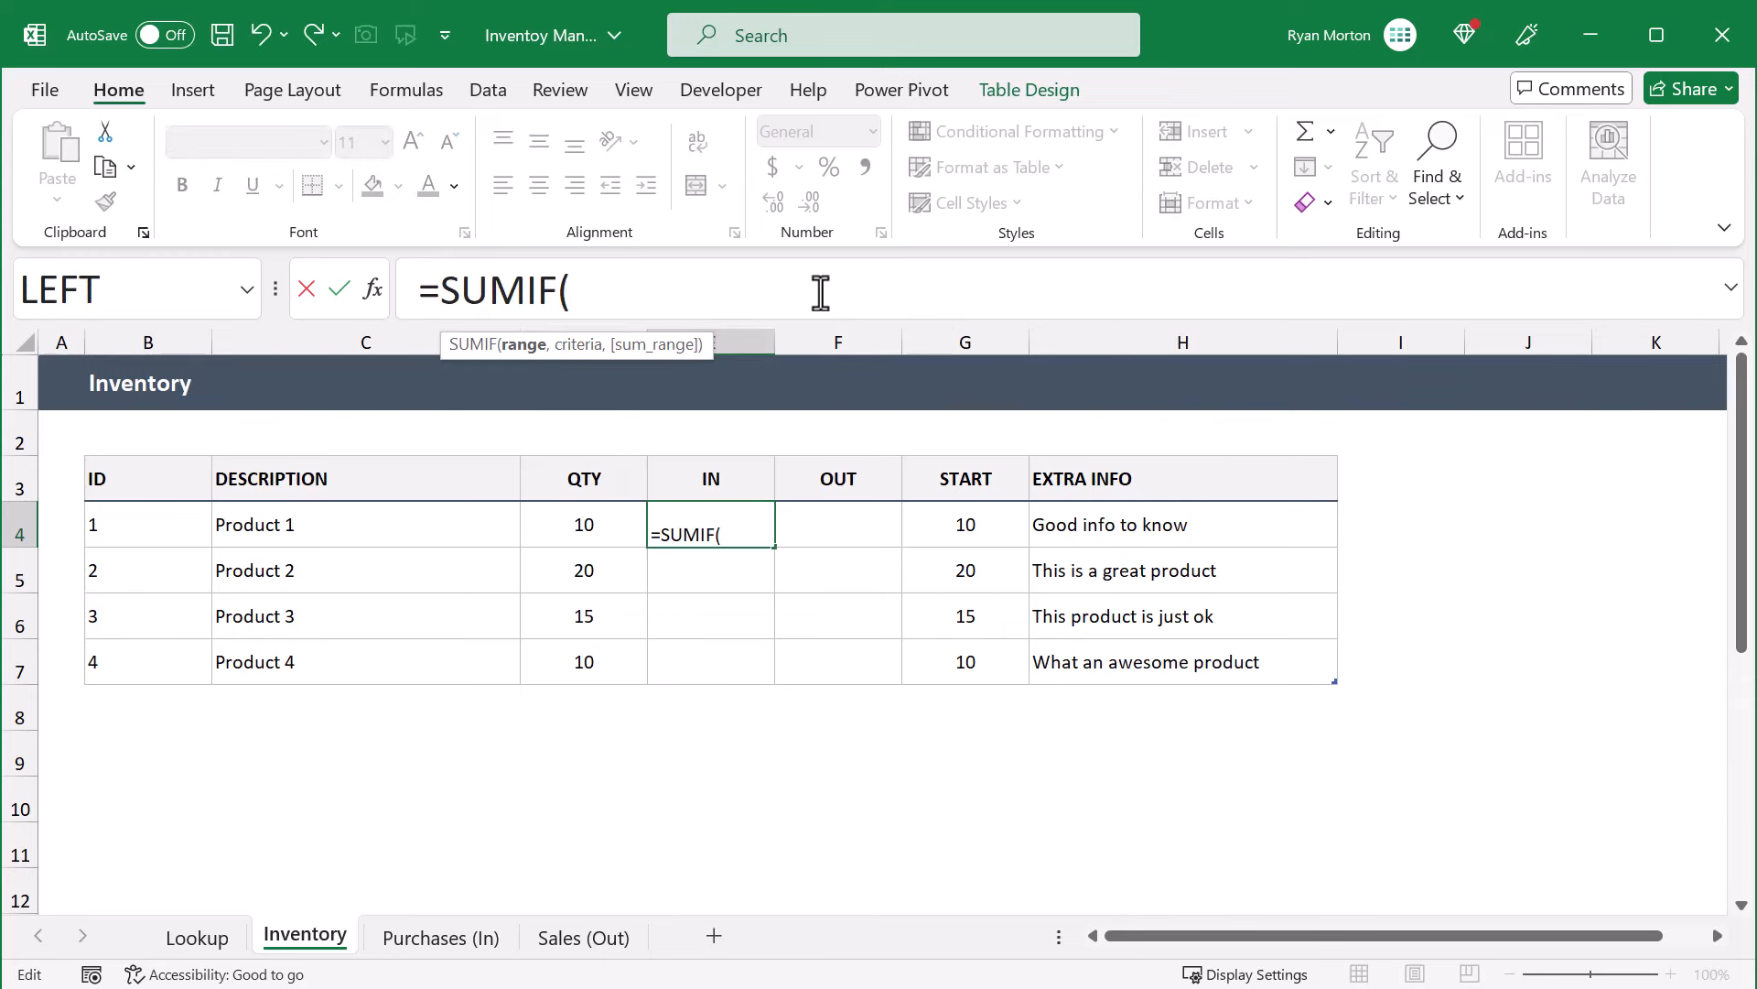
text(purc)
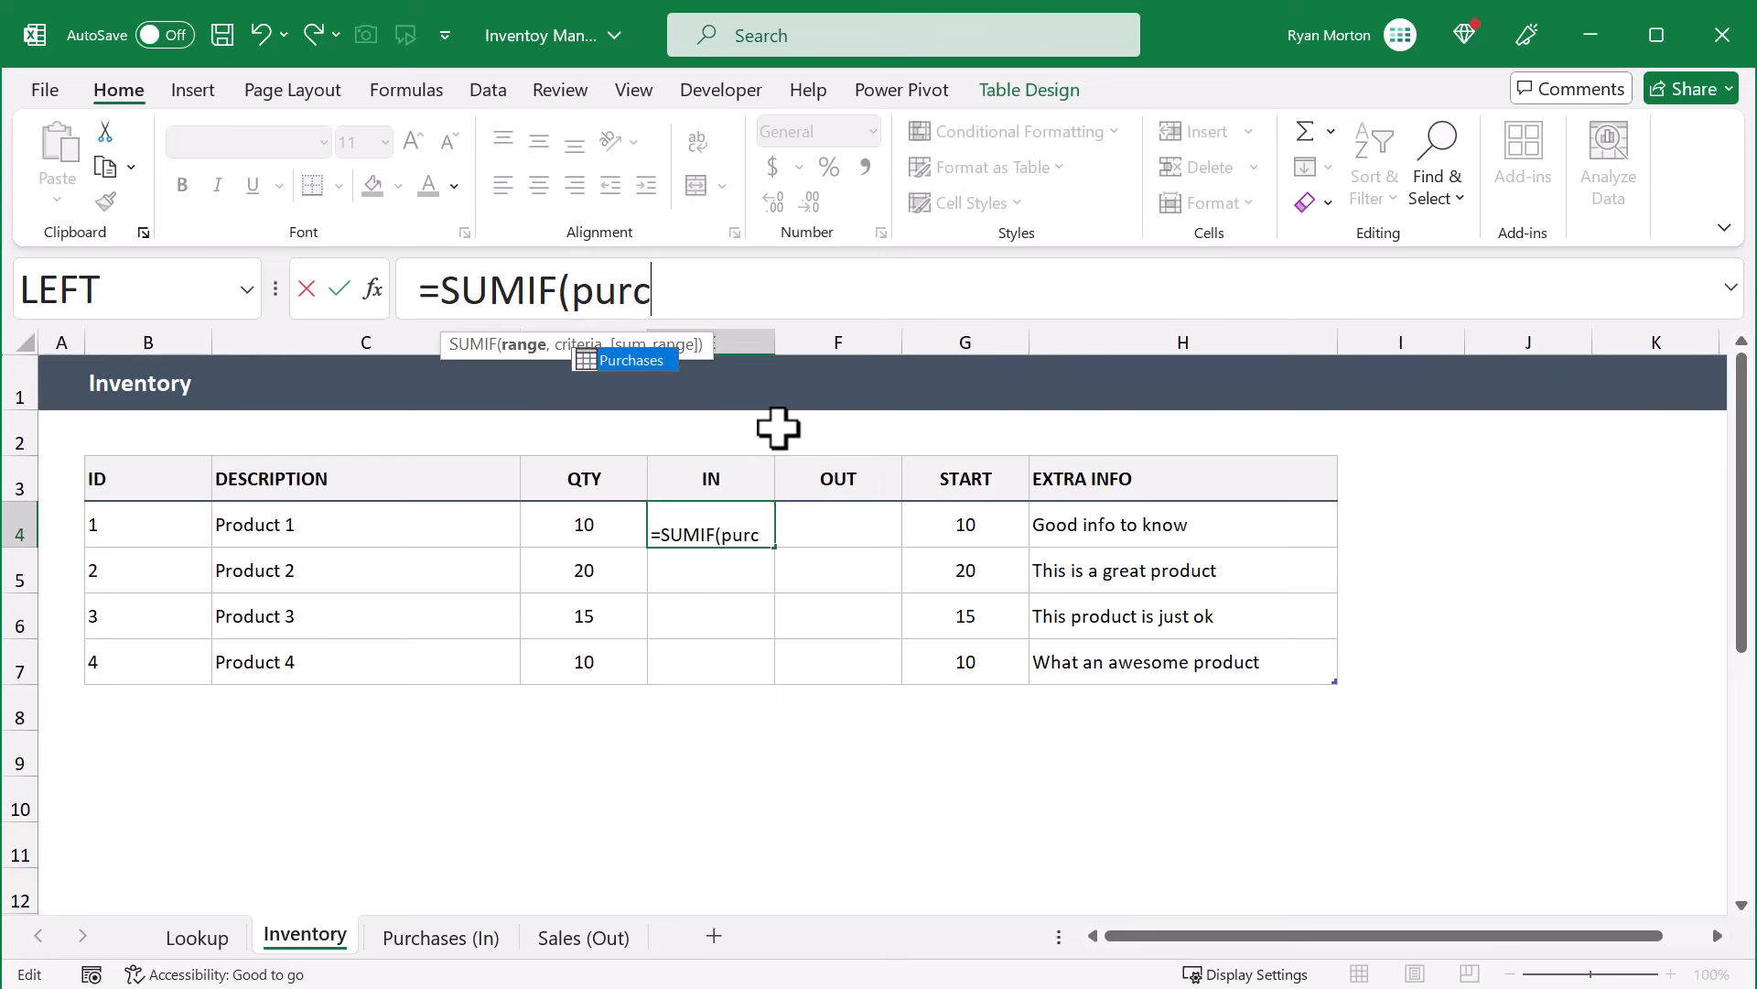
key(Tab)
text([)
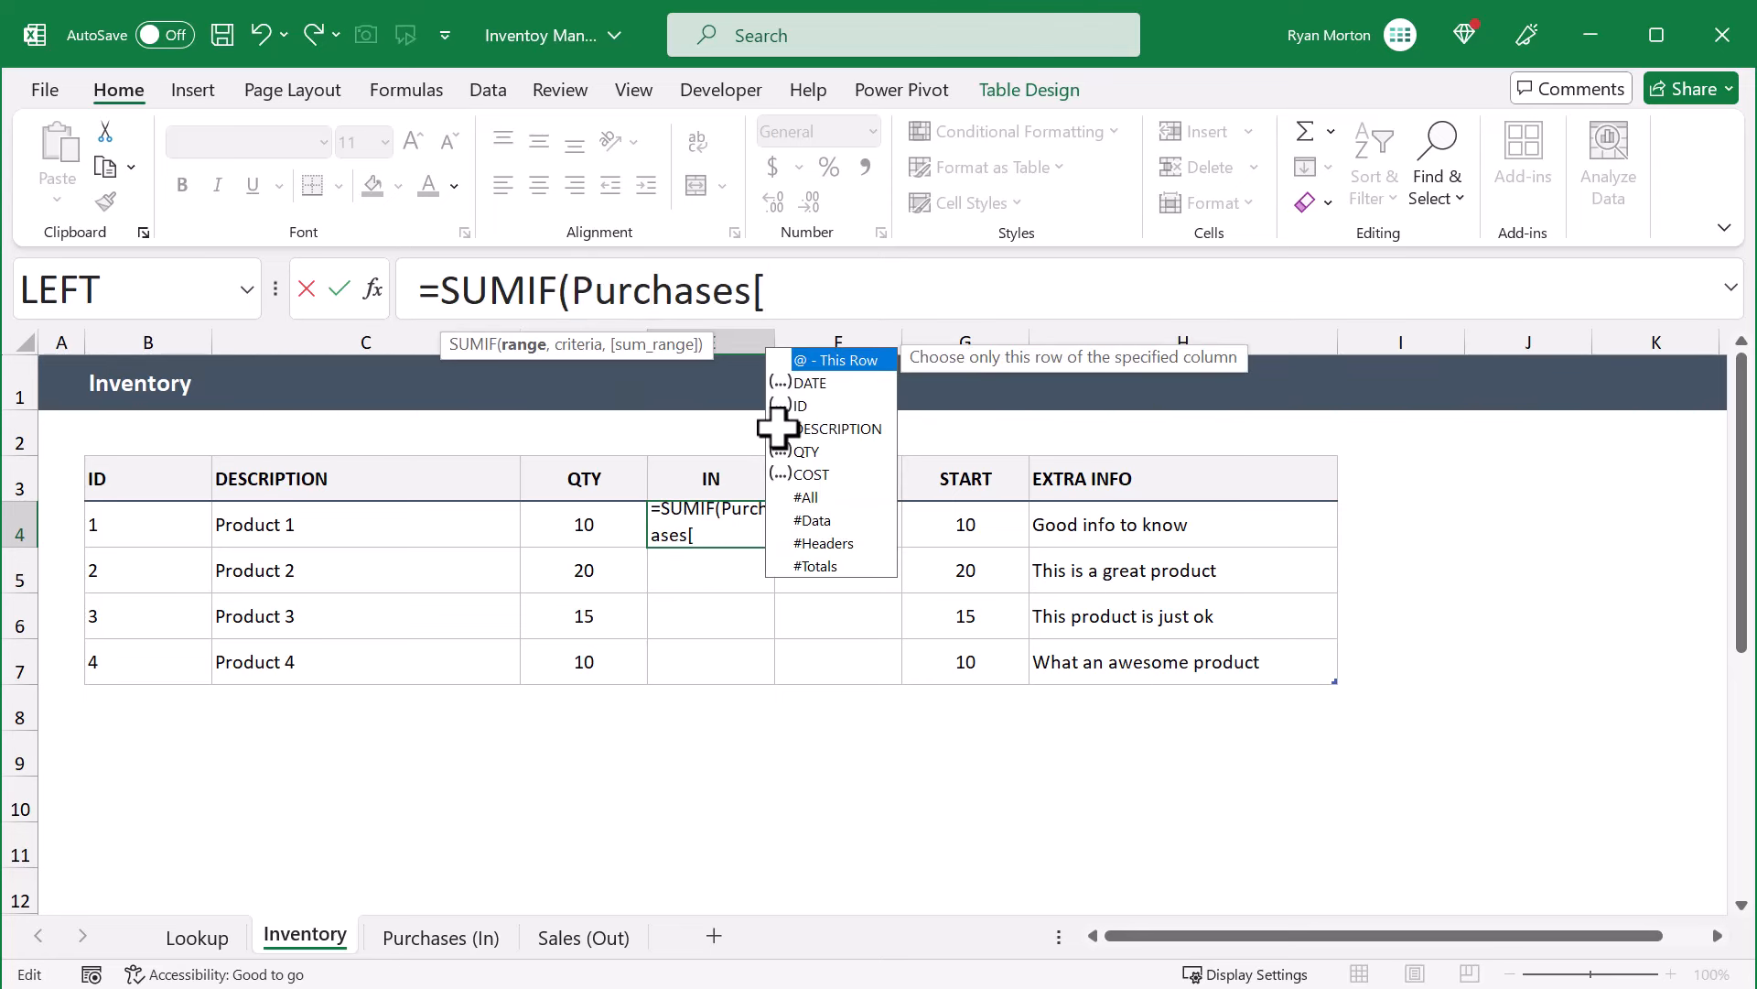
text(id)
key(Tab)
text(])
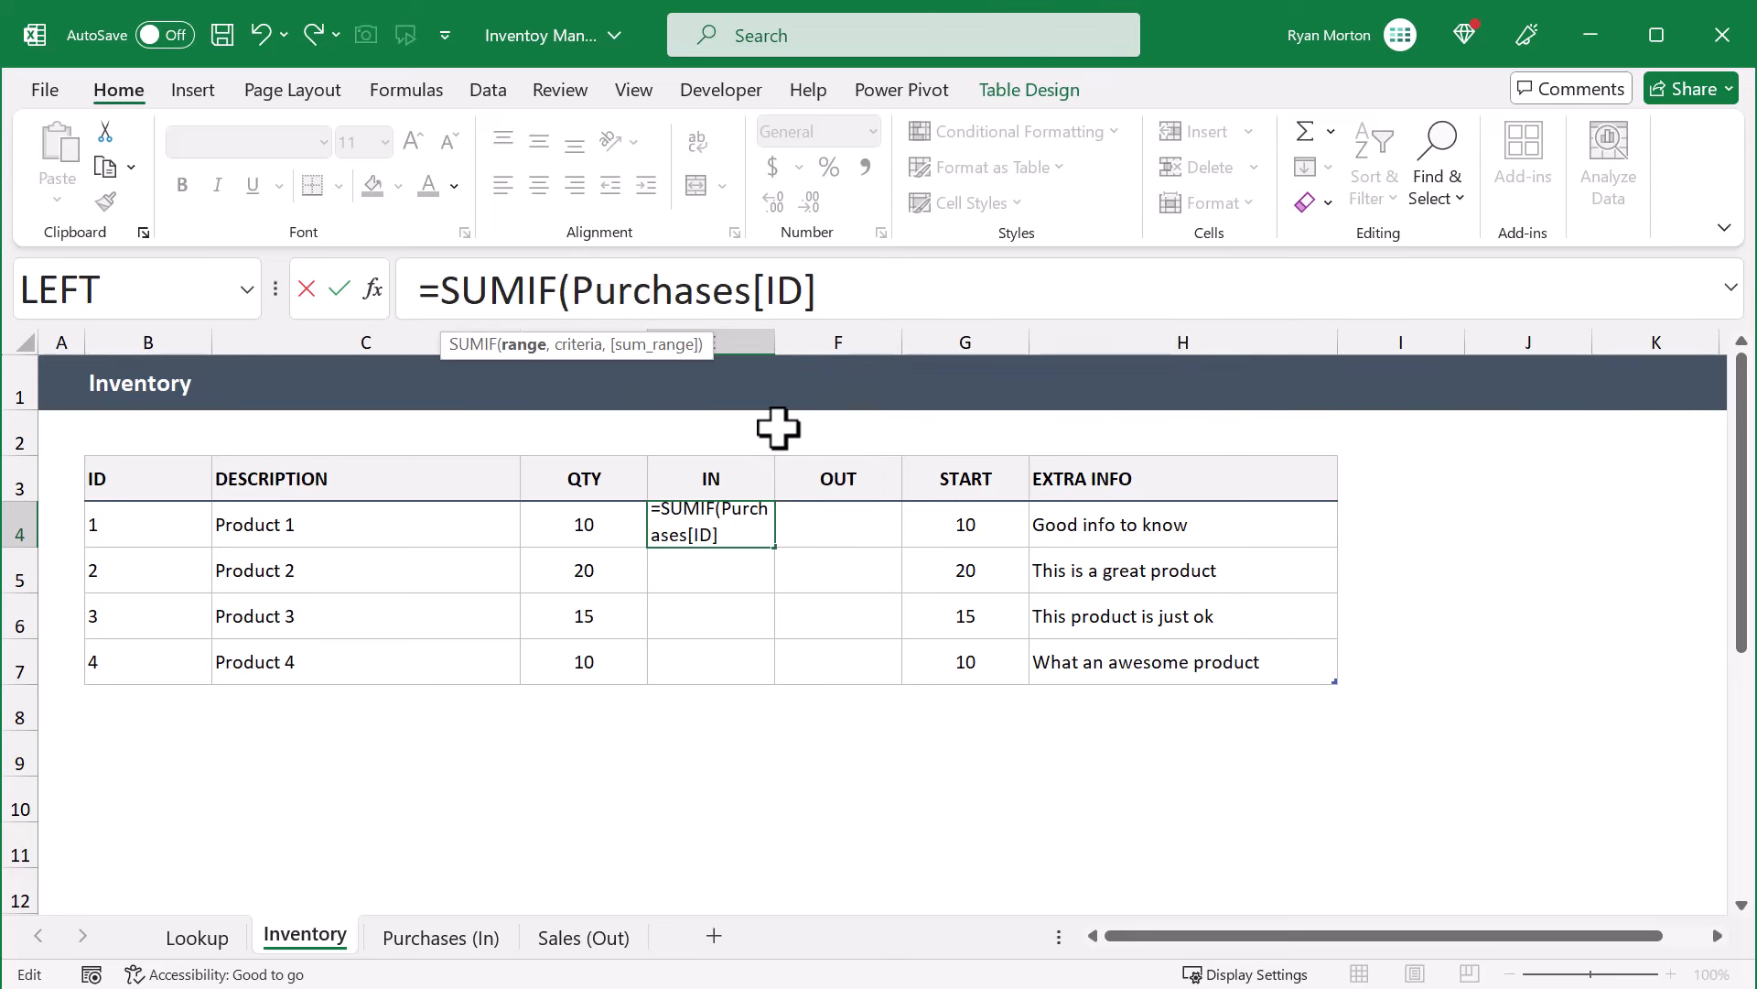
text(,)
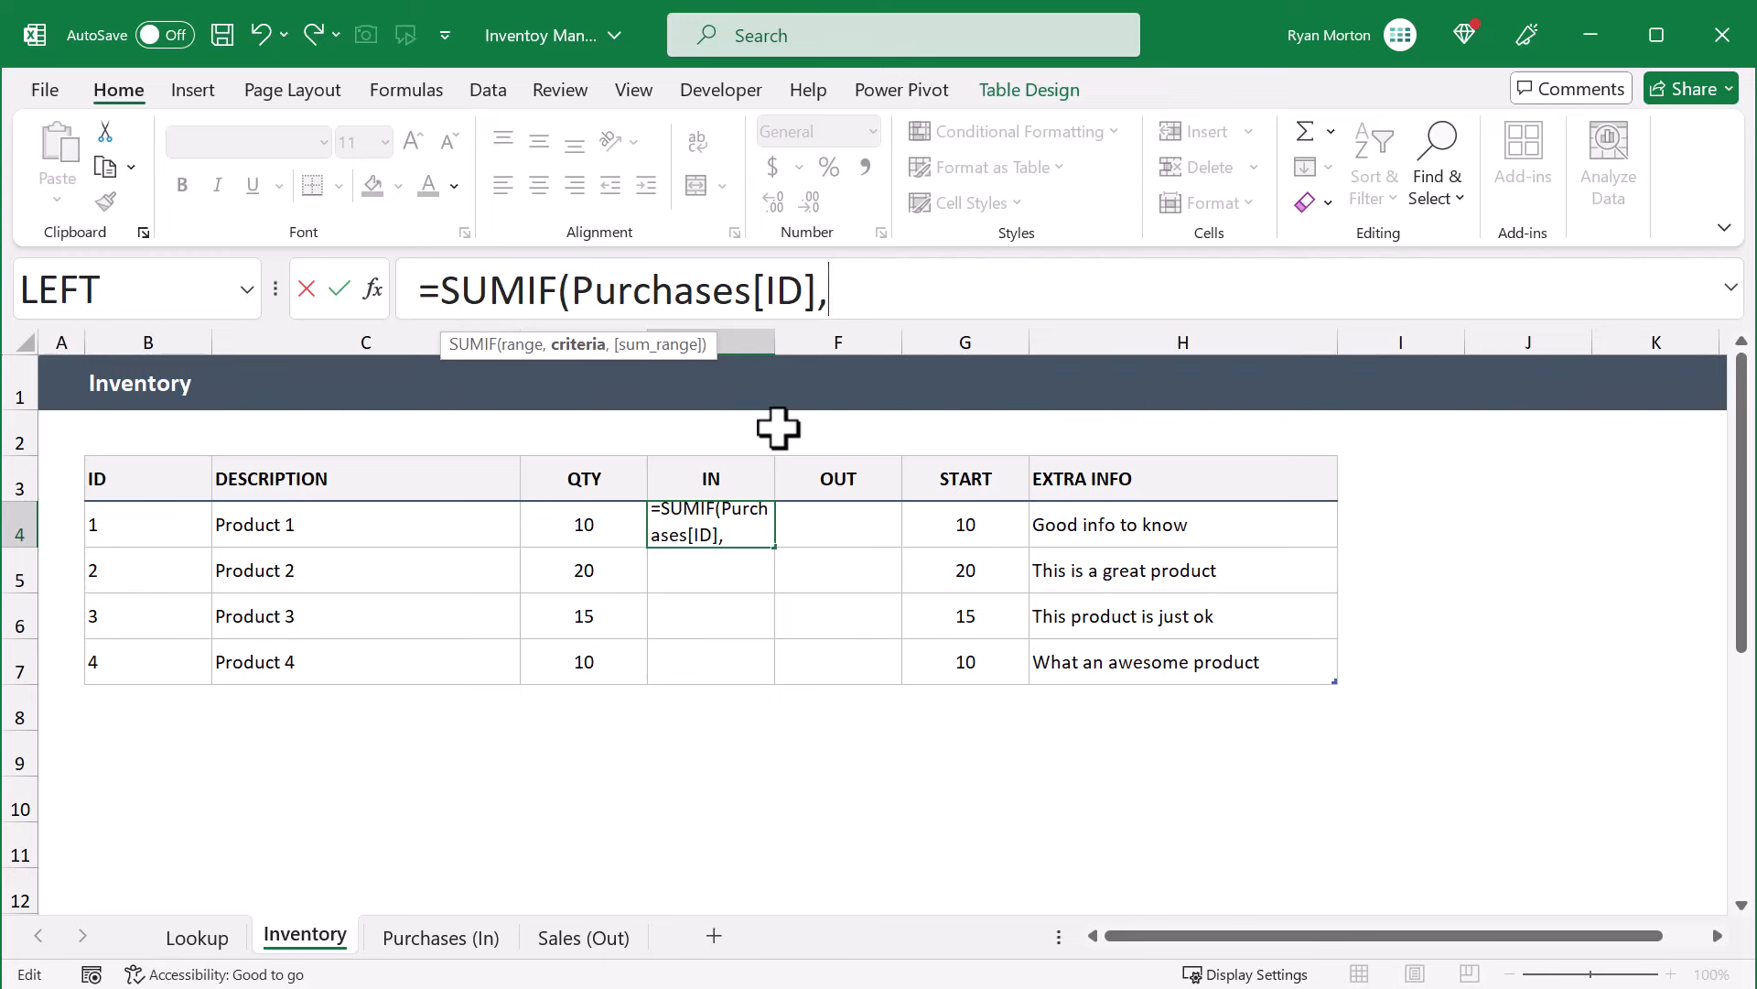
click(170, 522)
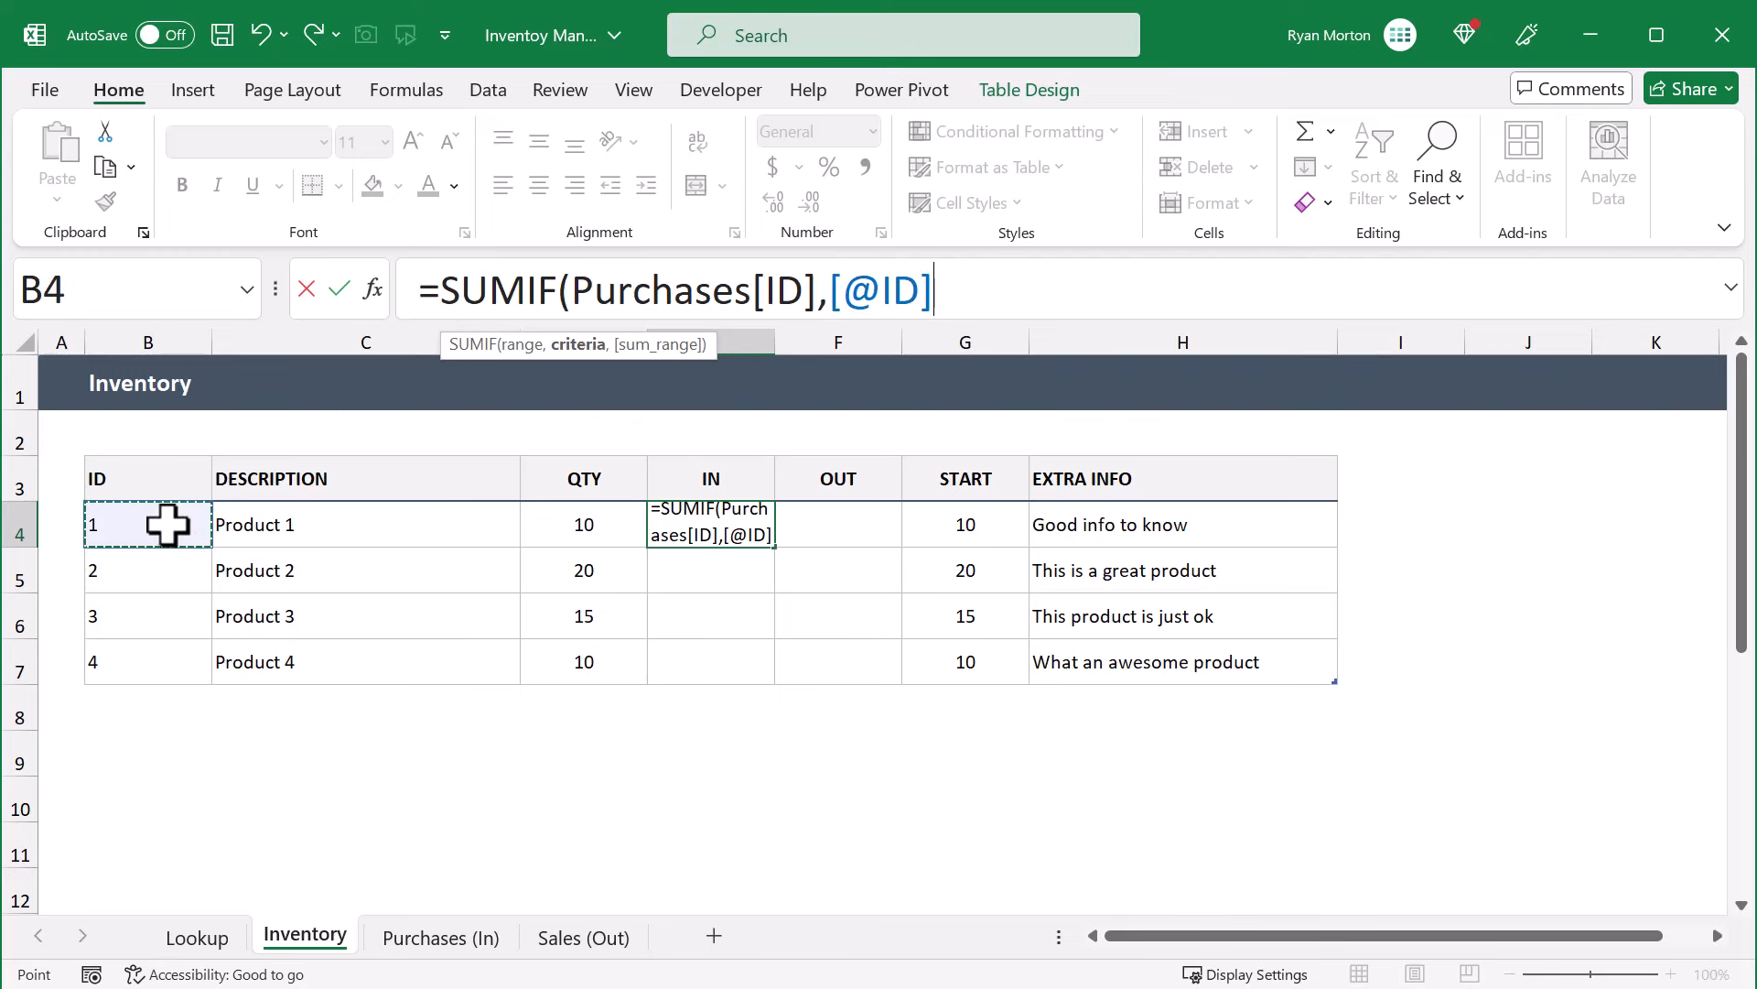
text(,)
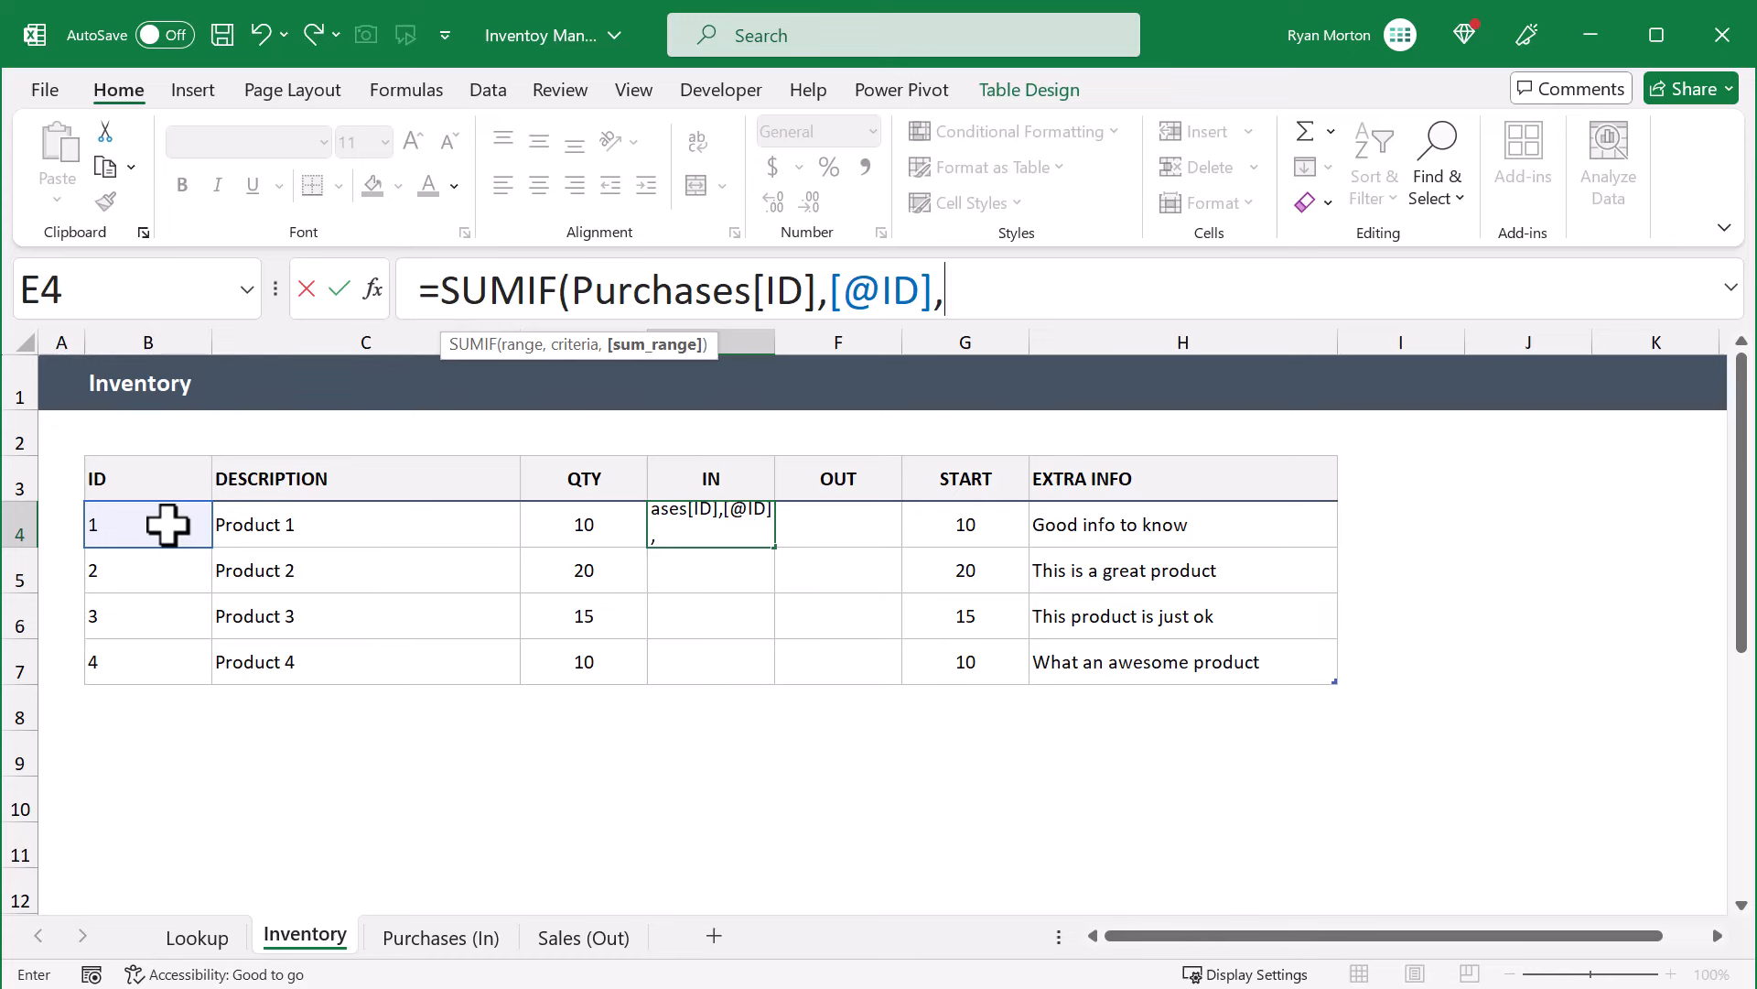
text(purch)
key(Tab)
text([)
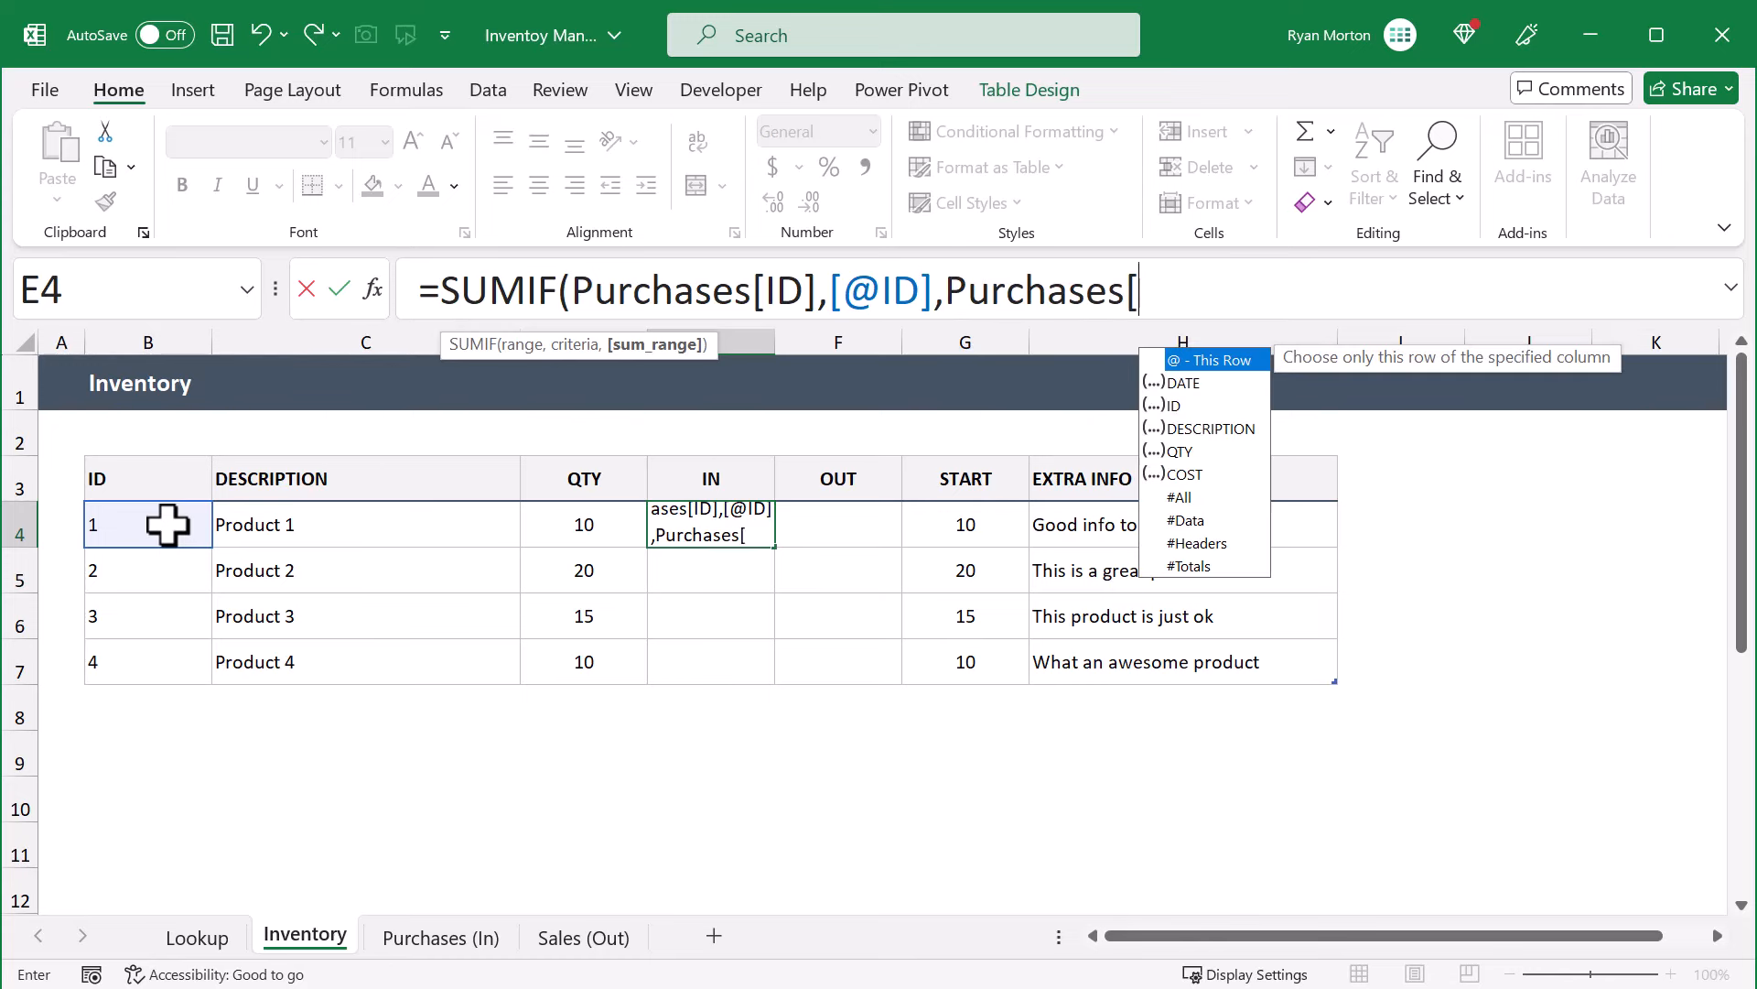
text(qt)
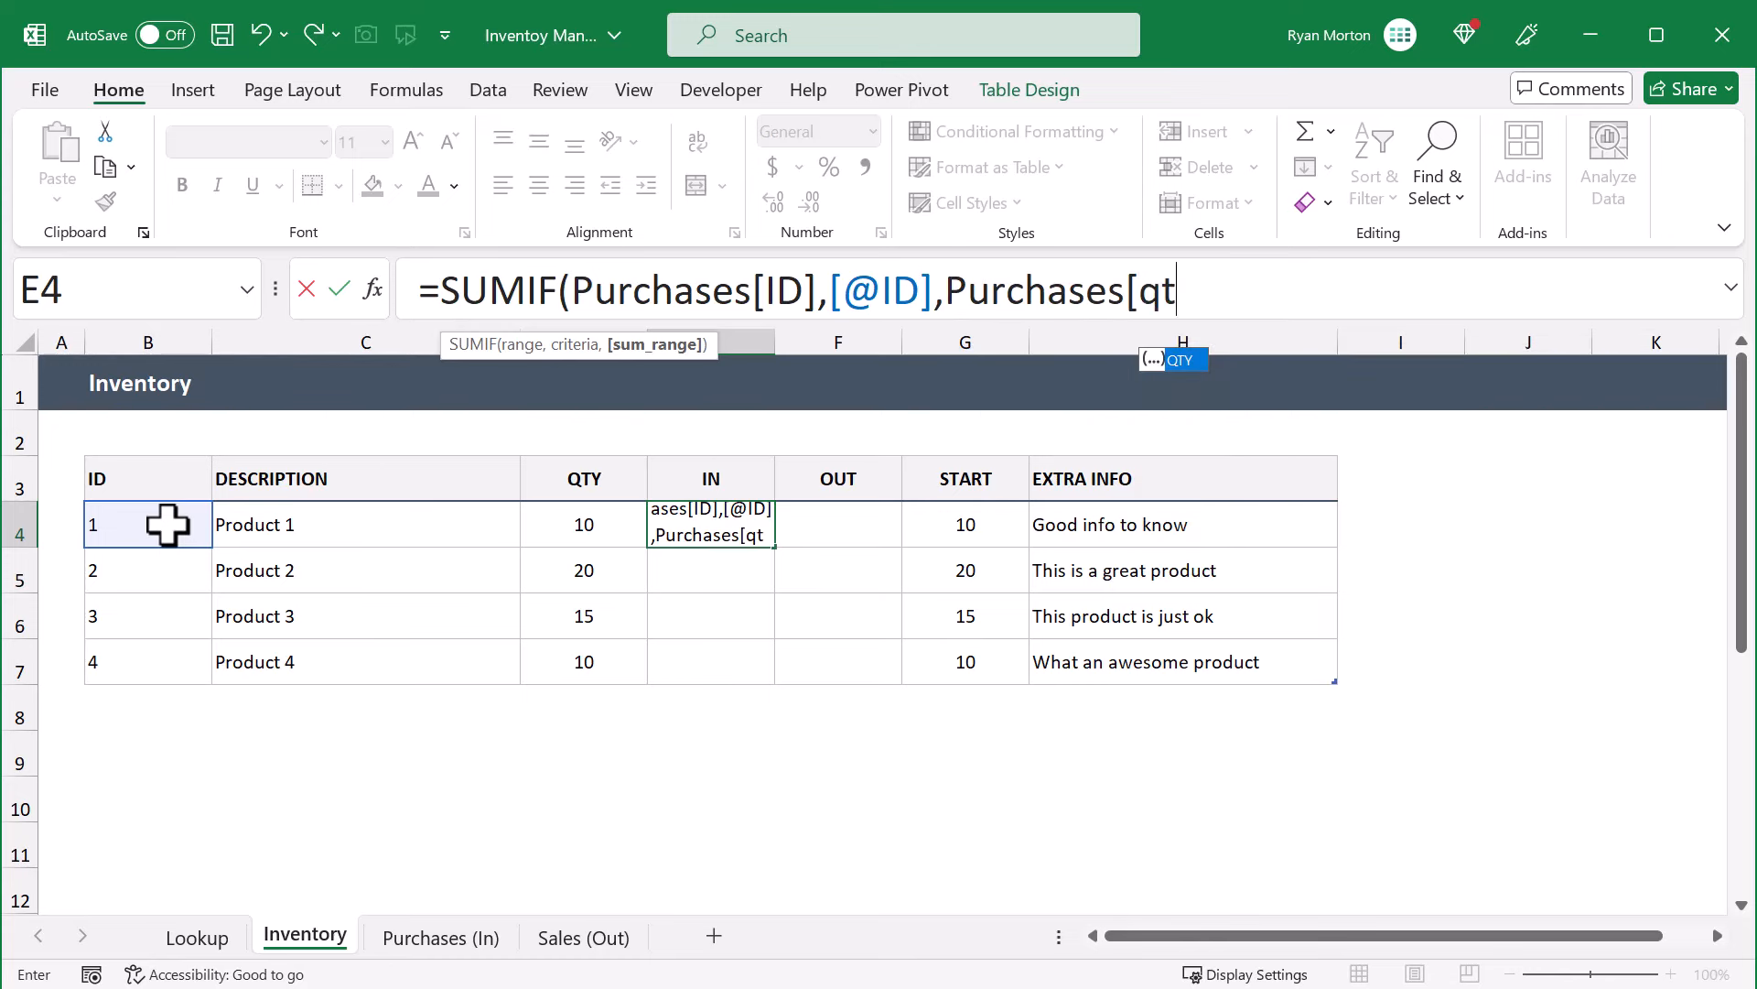
key(Tab)
text(])
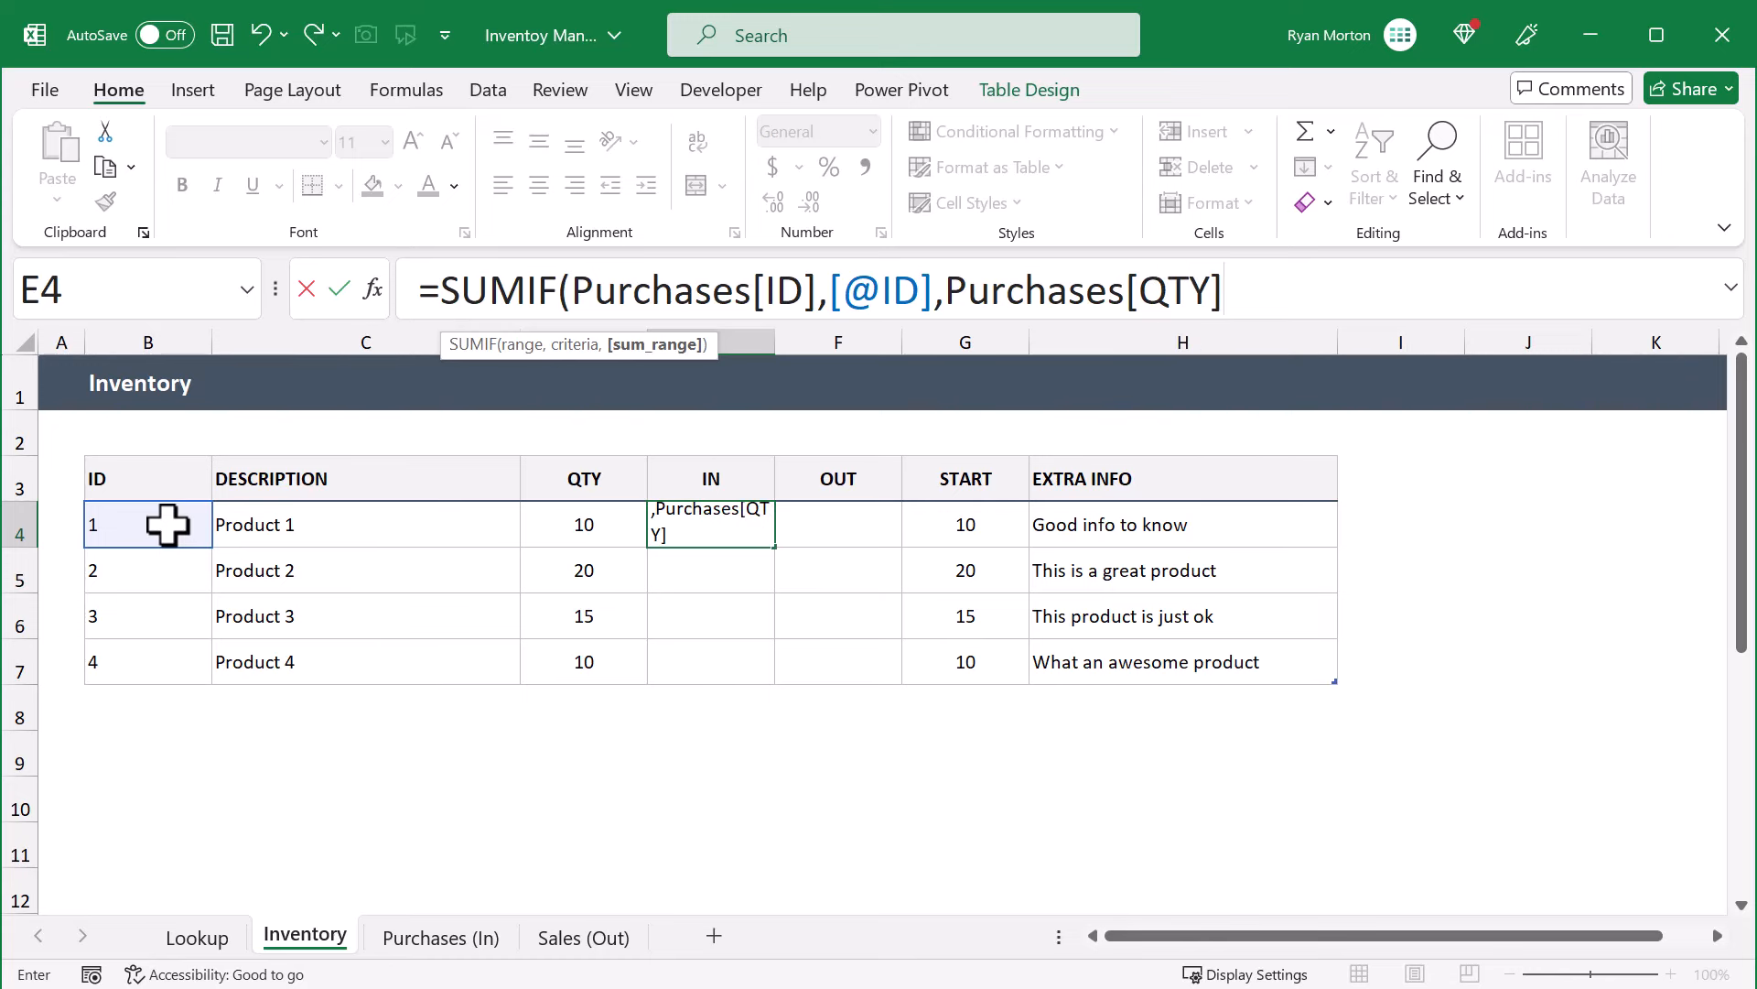
text())
key(Return)
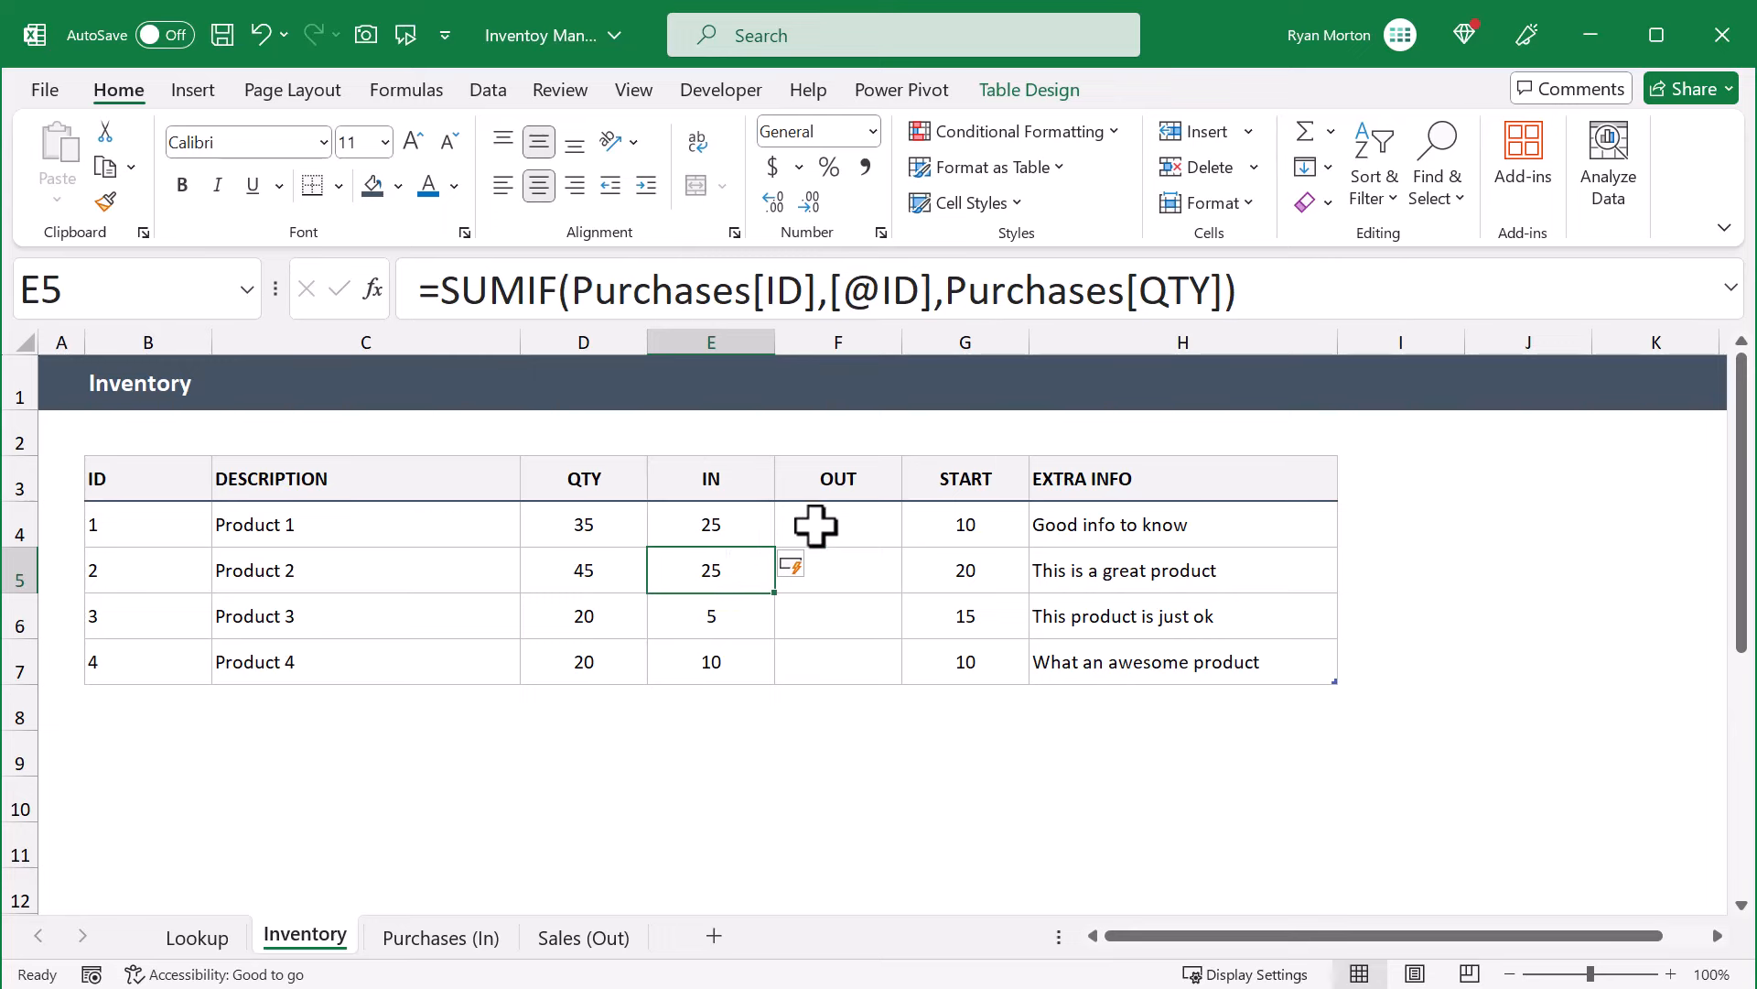
Start a SUMIF formula in cell F4 of the OUT column with Sales[ID] as the range
click(840, 522)
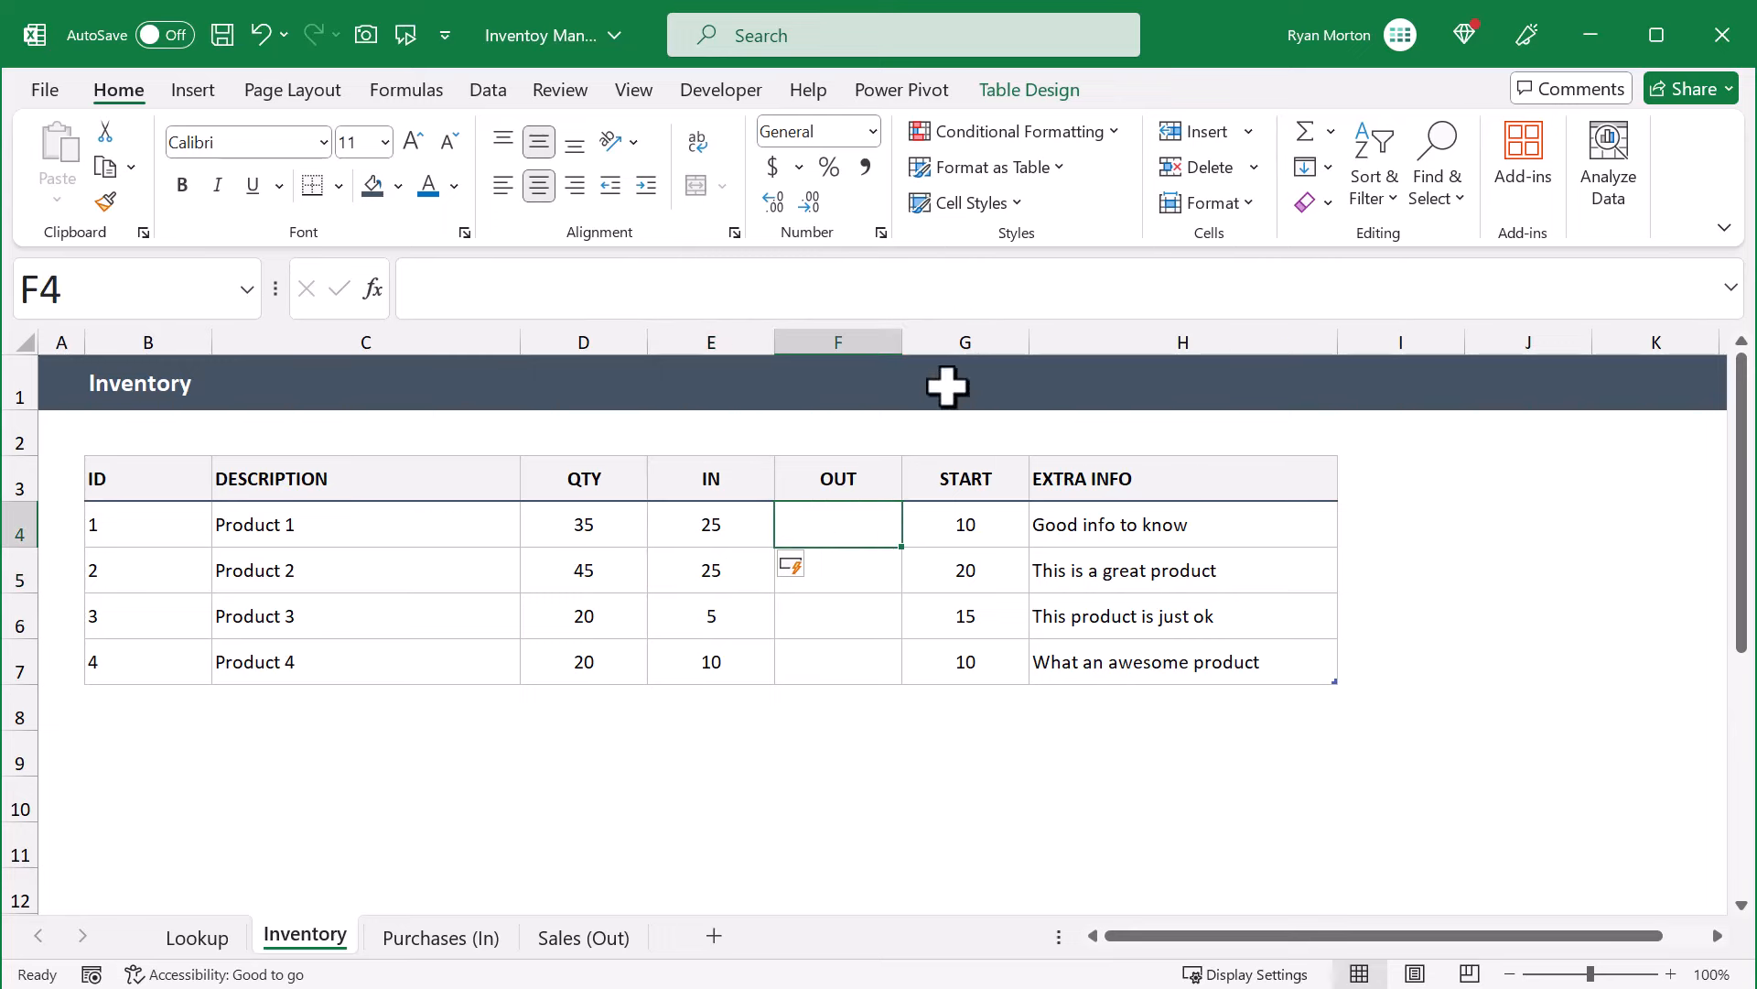
click(1114, 287)
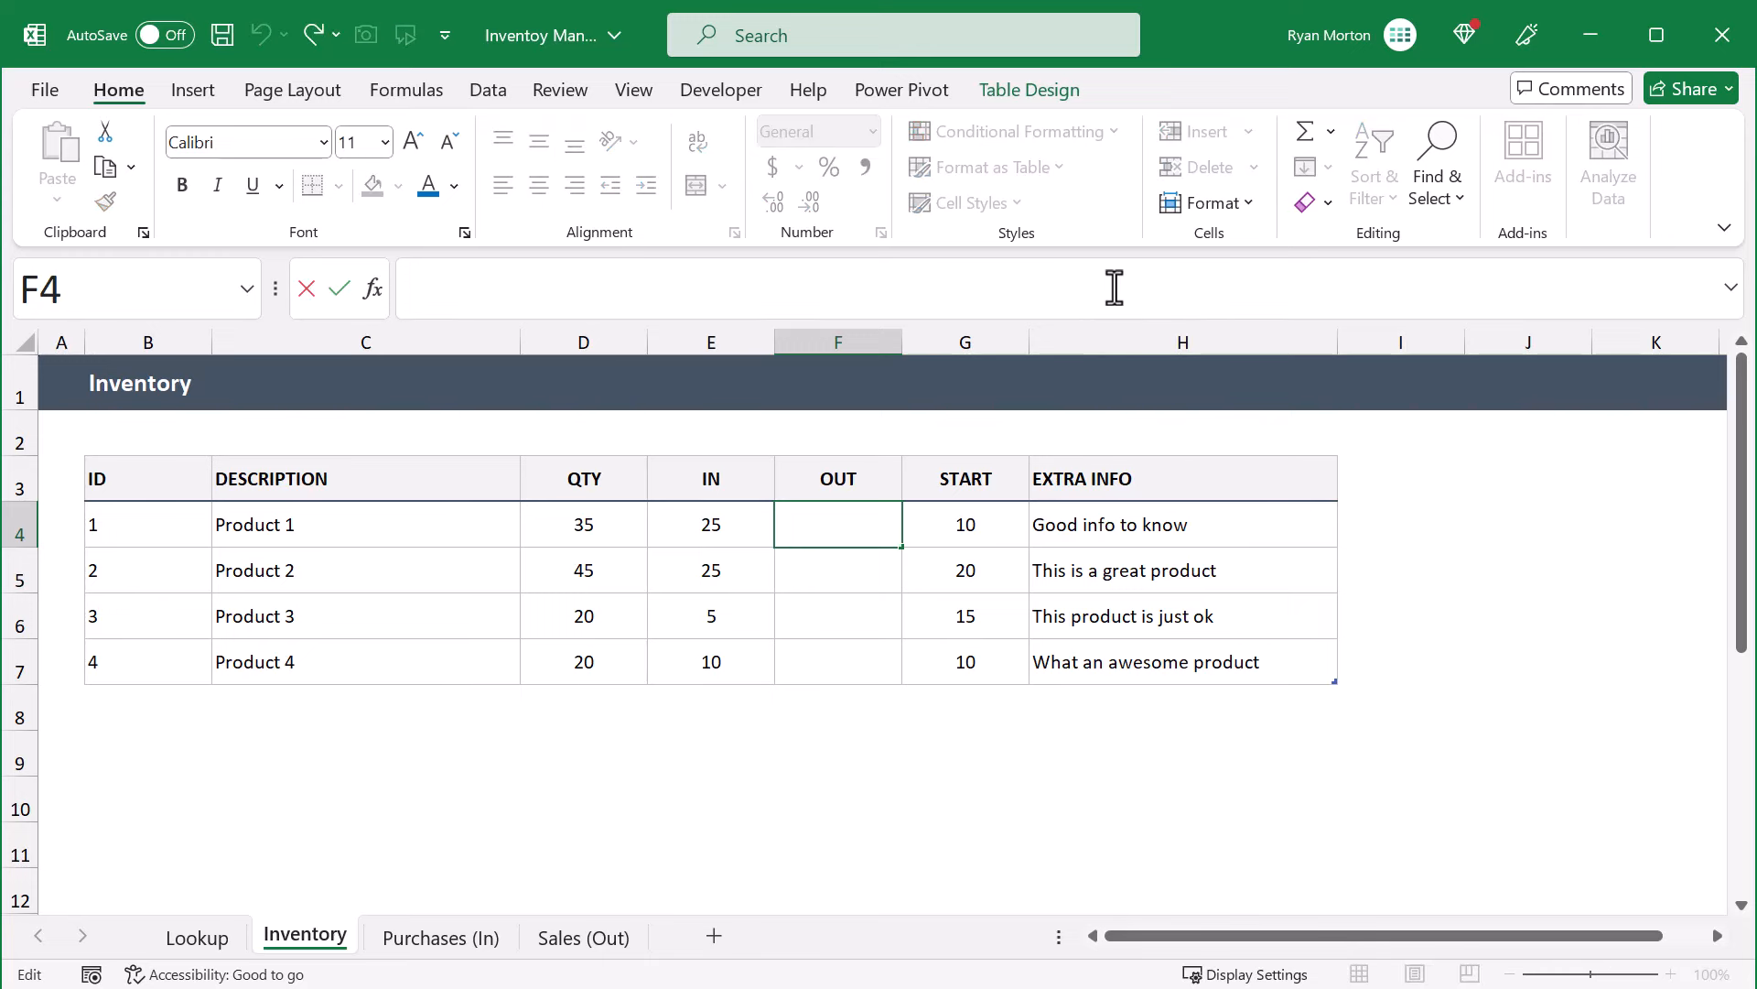
text(=sumif)
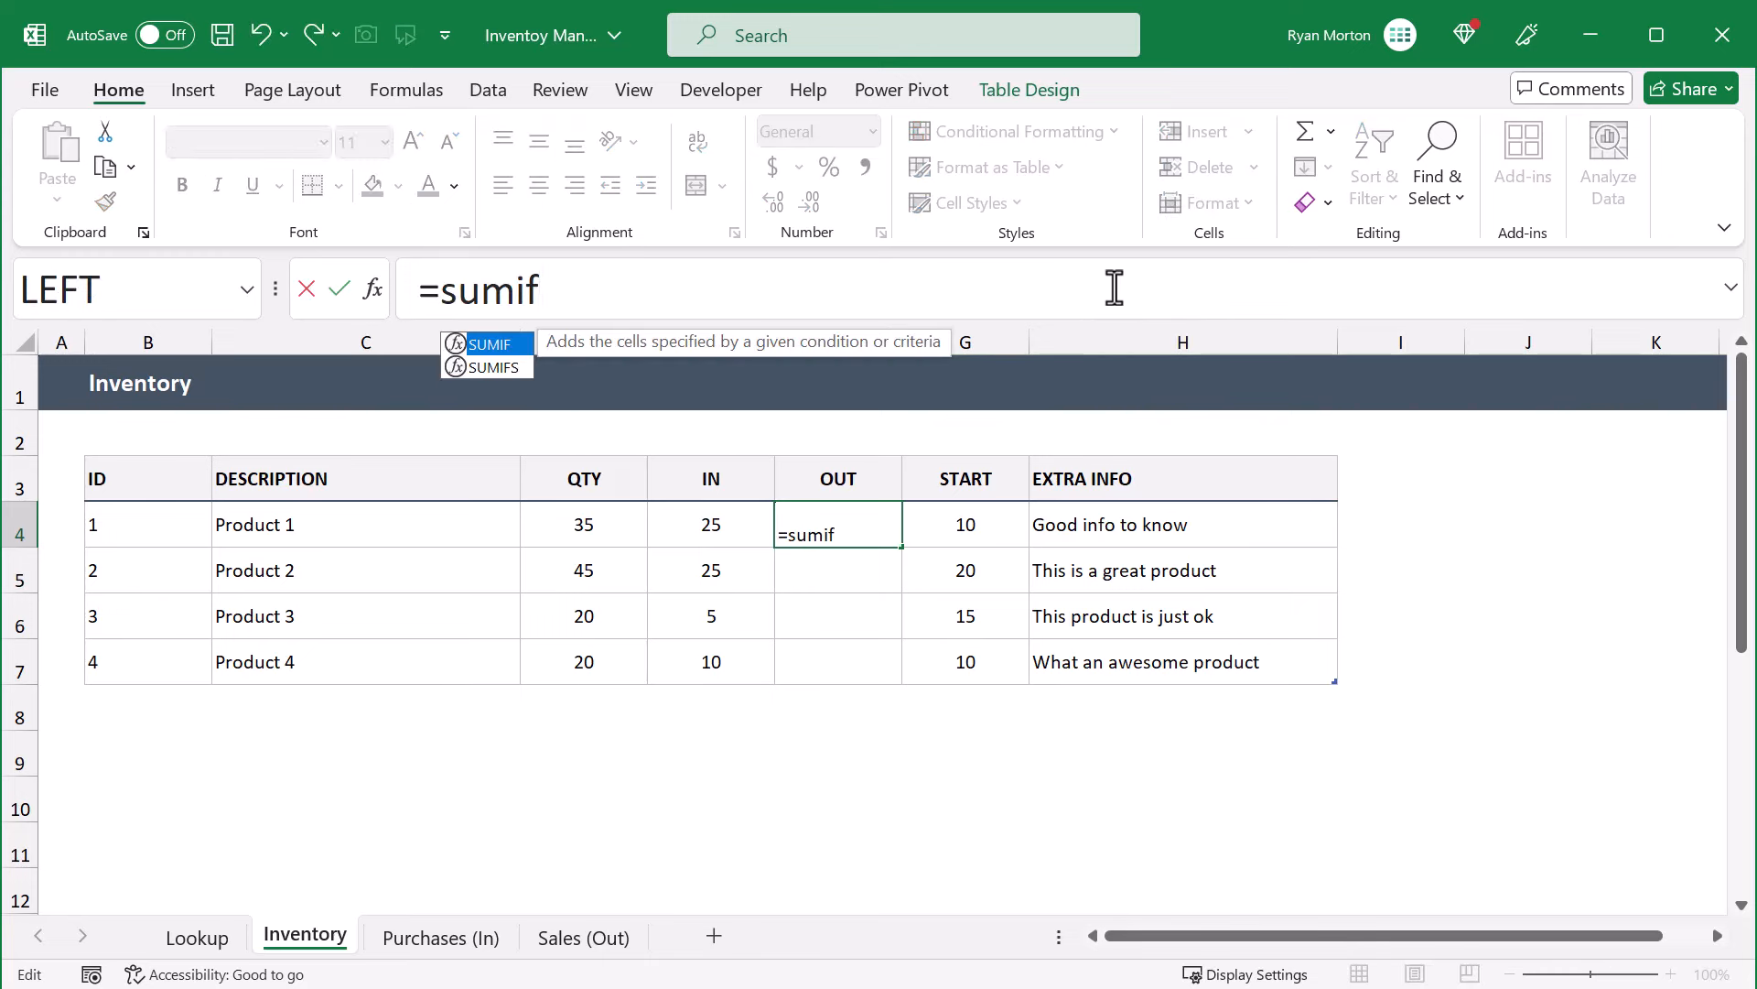
key(Tab)
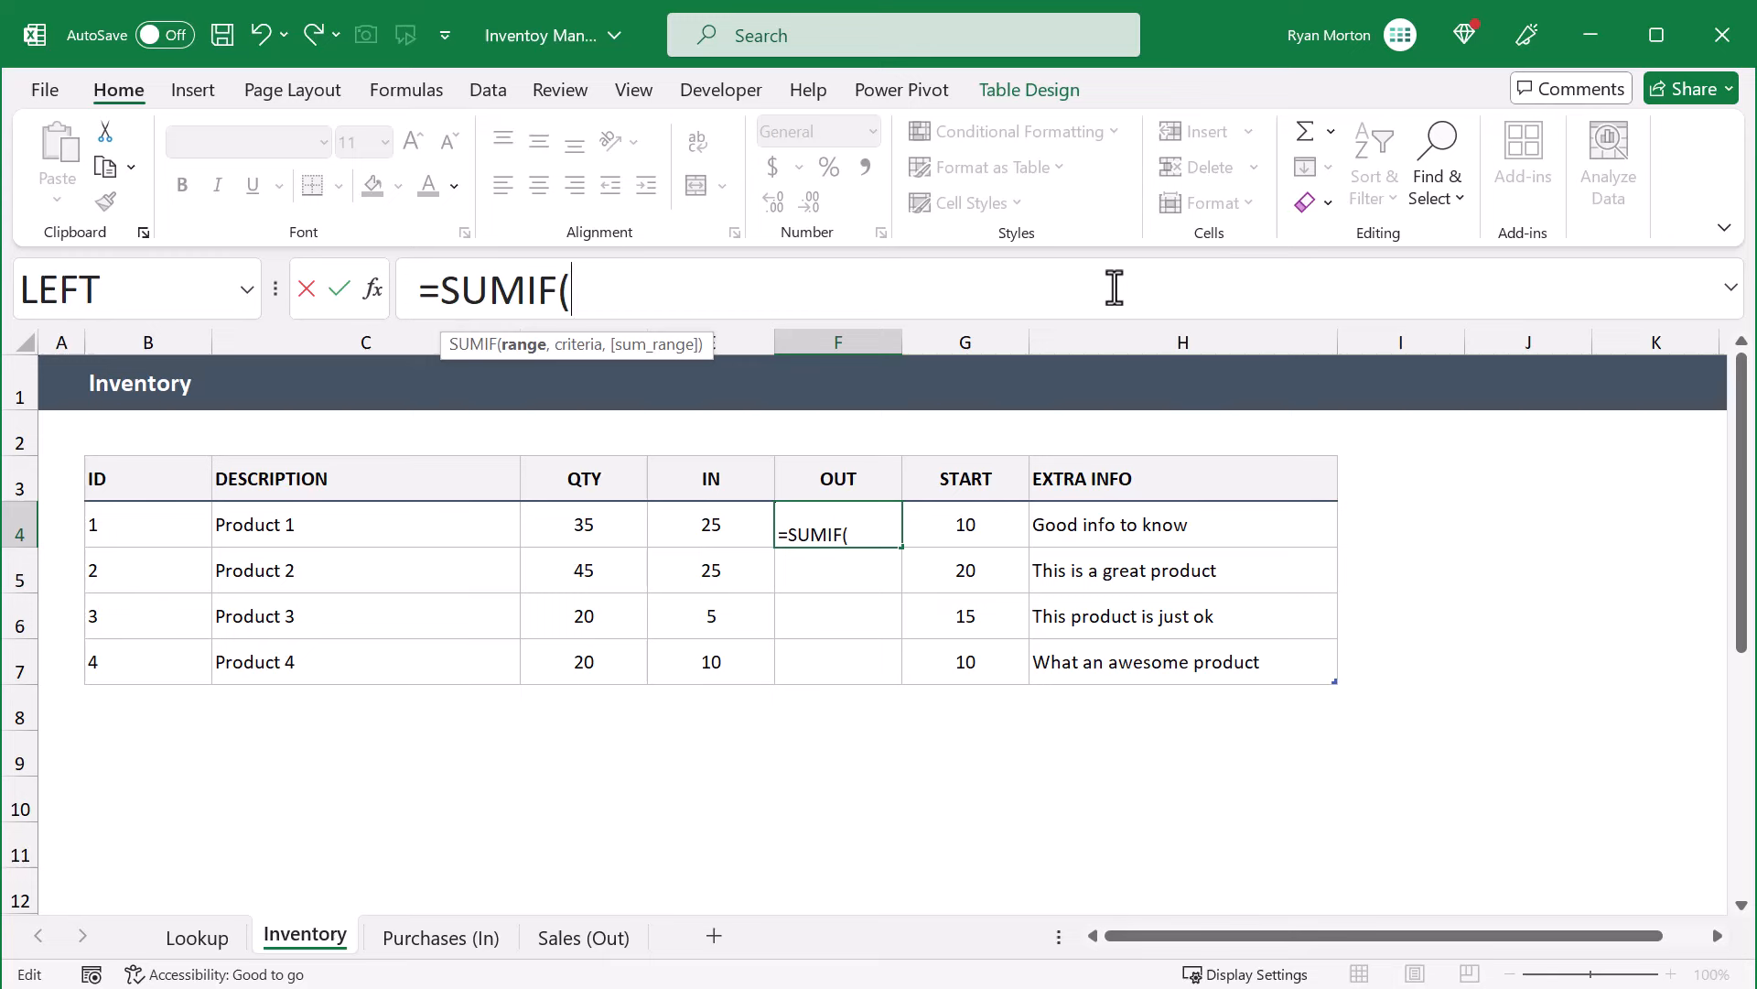
text(sal)
key(Tab)
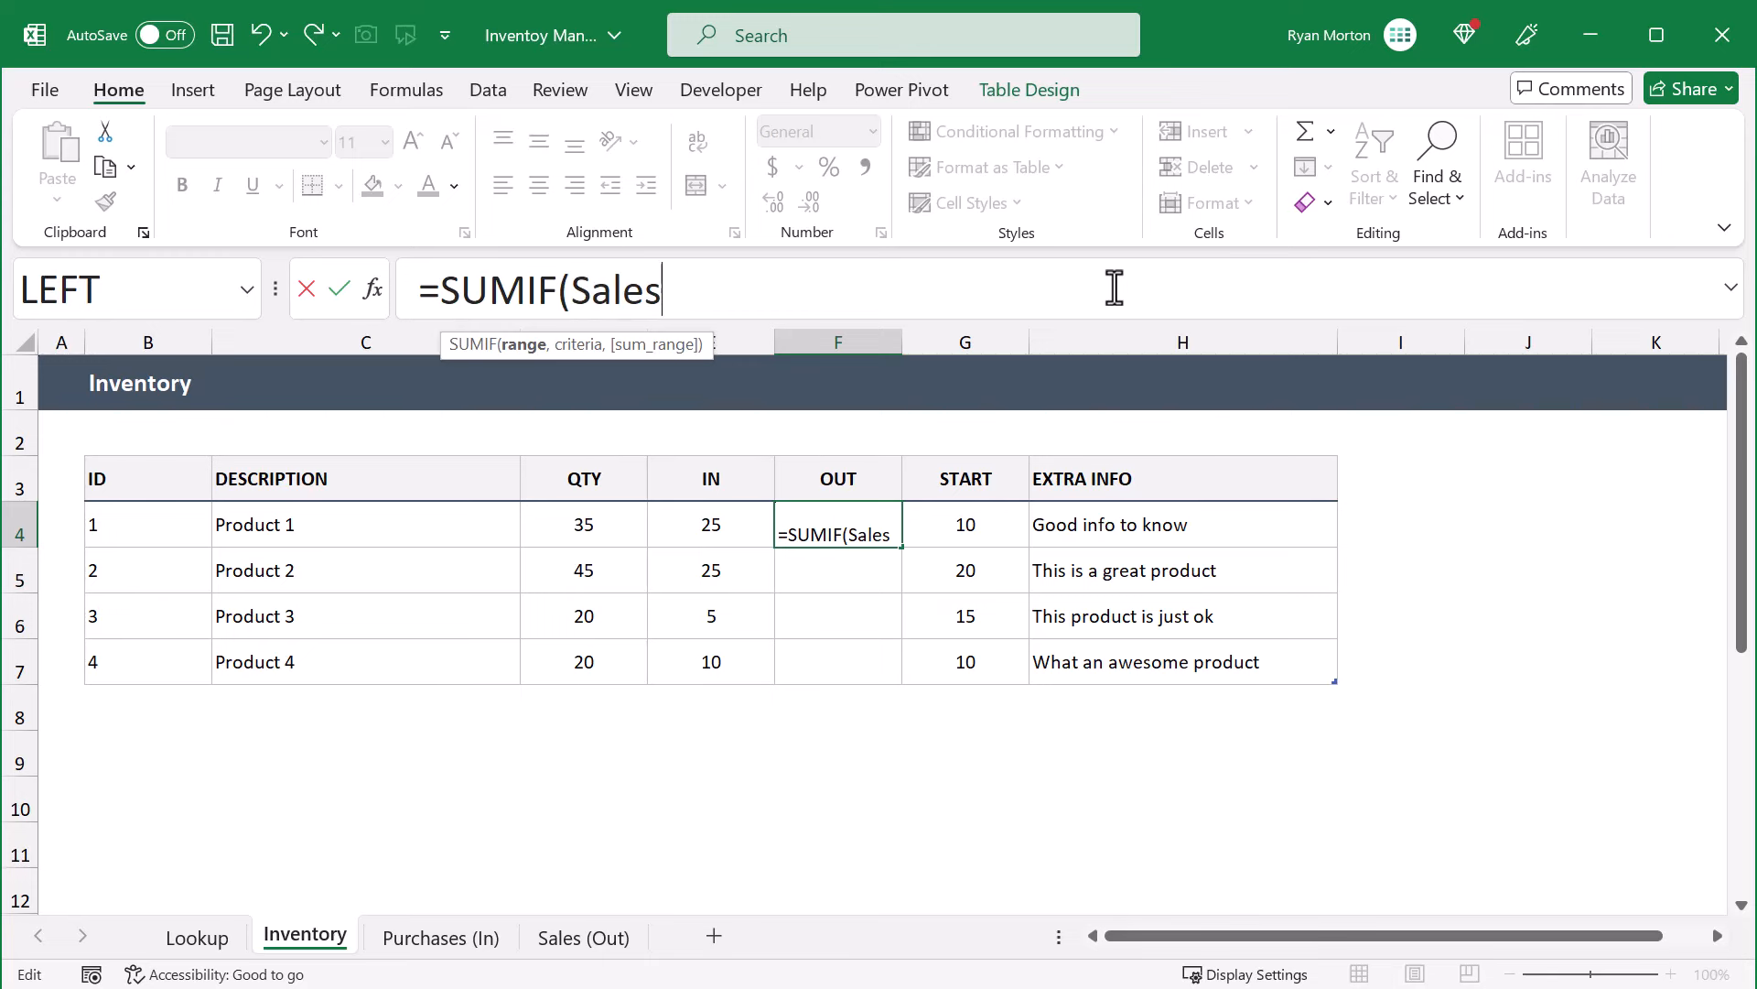
text([id)
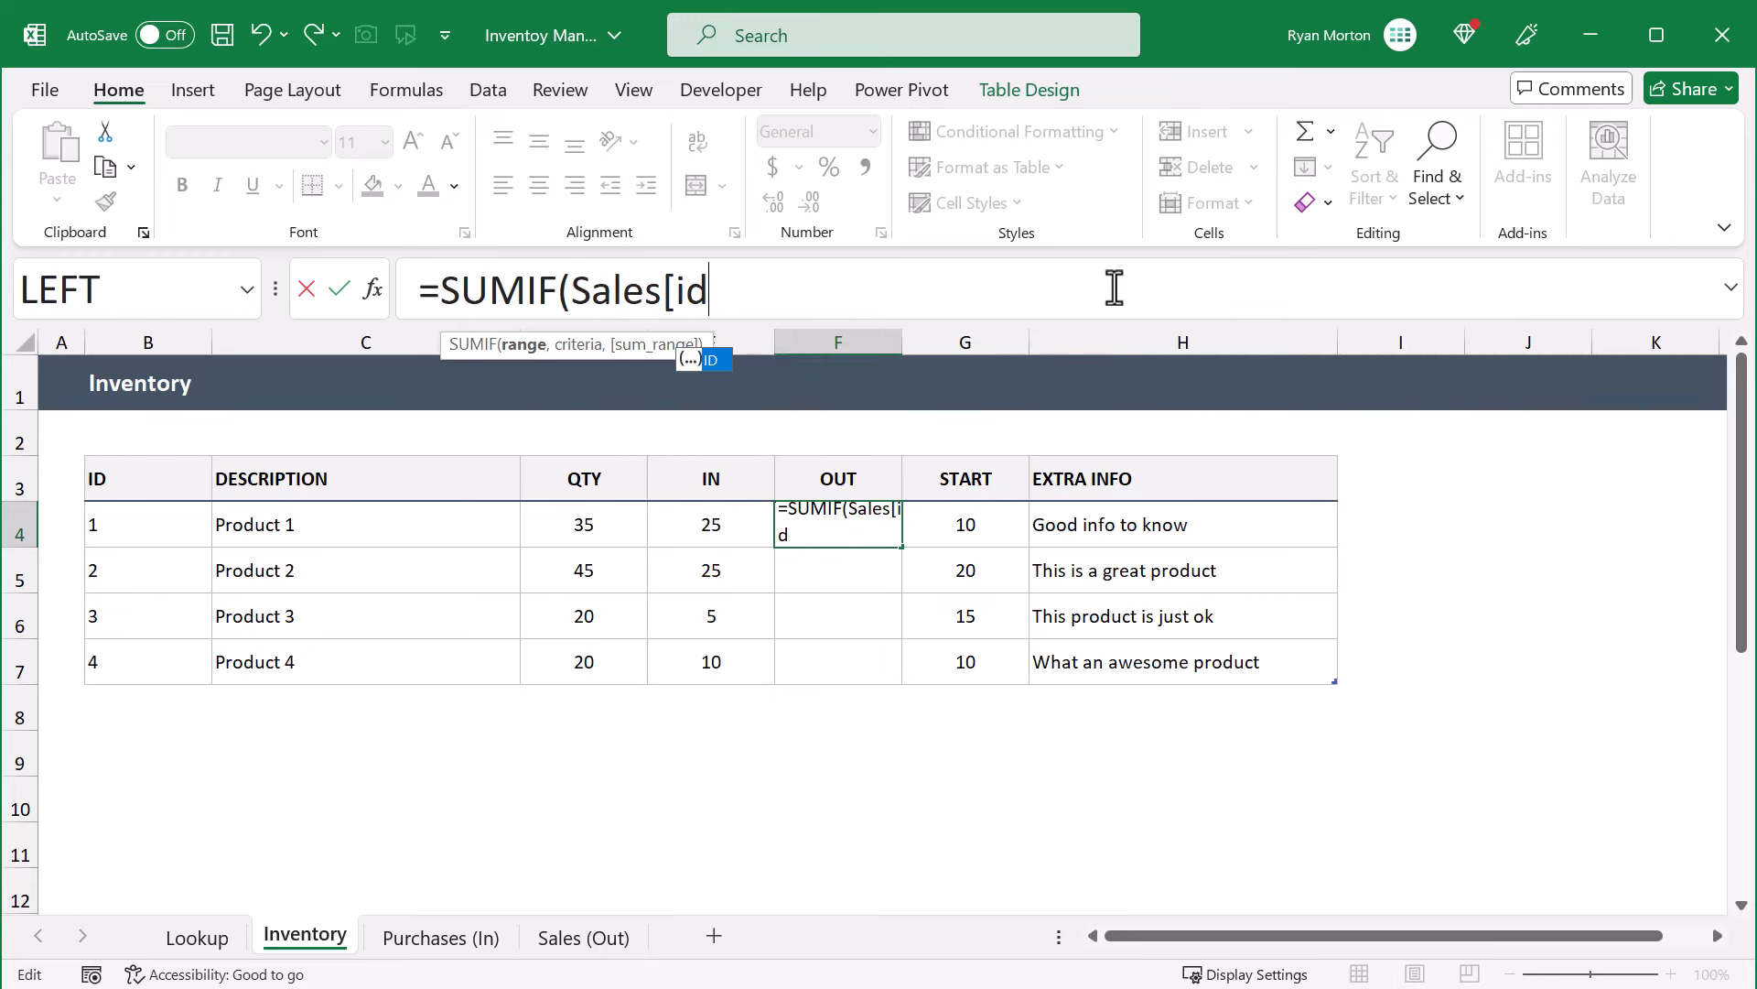
key(Tab)
text(])
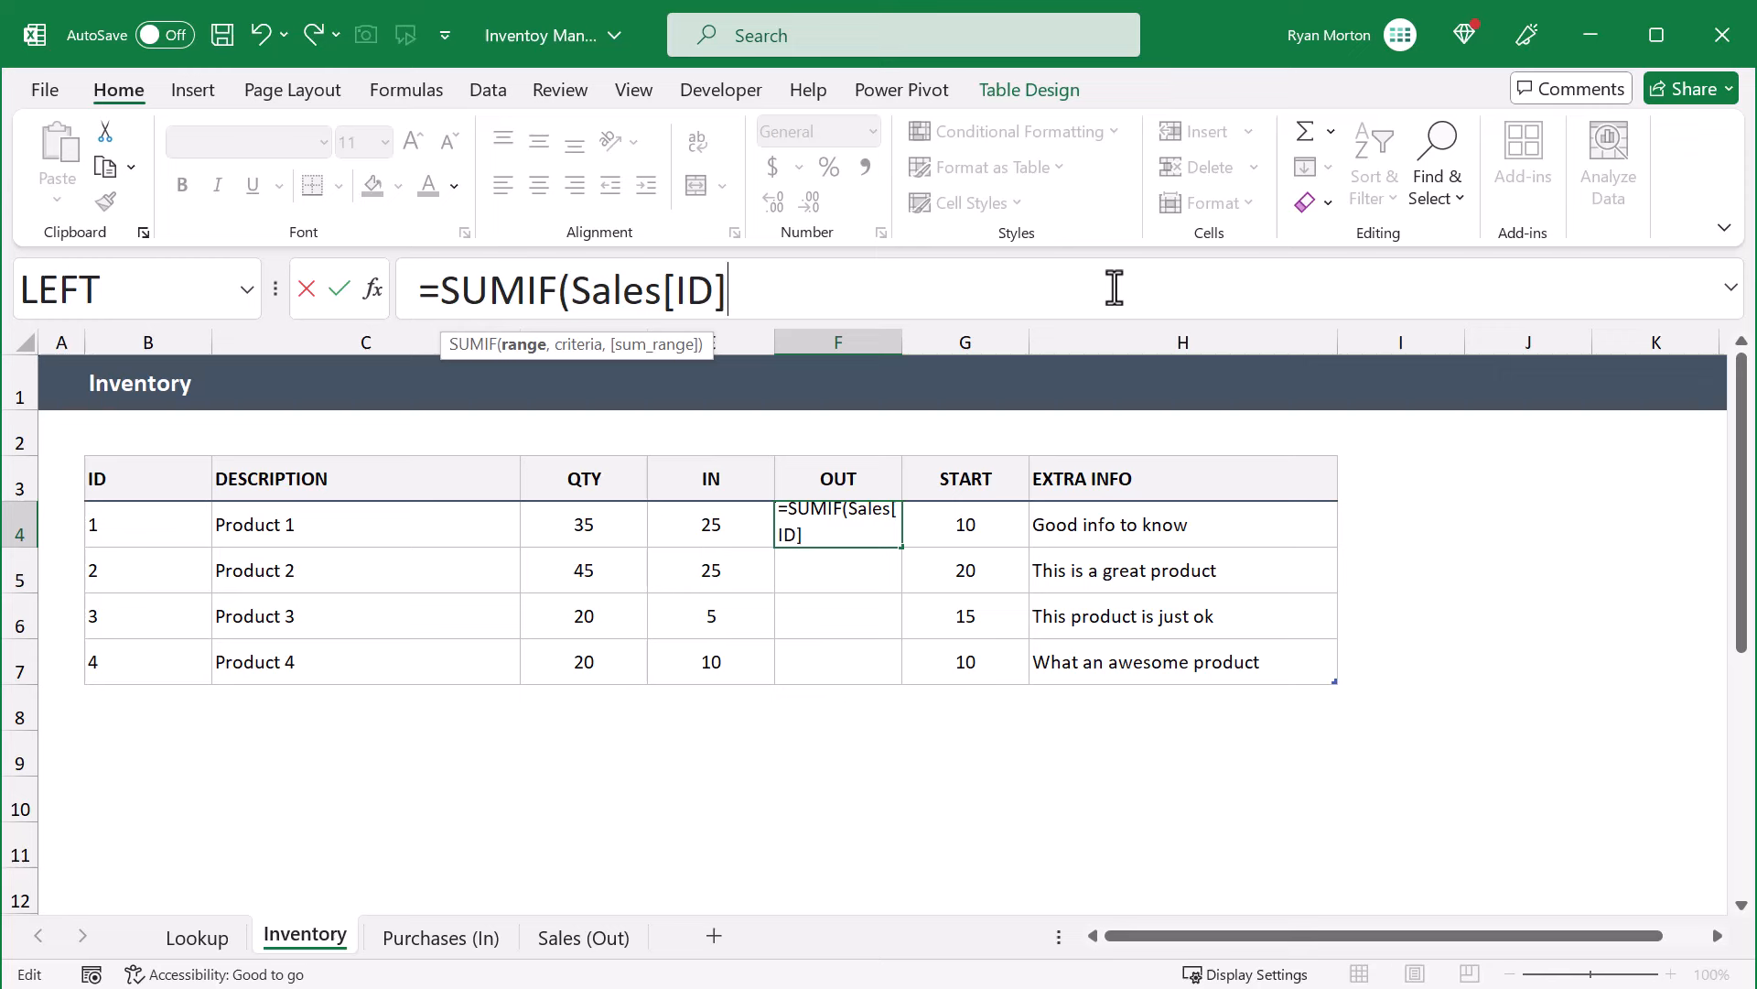
text(,)
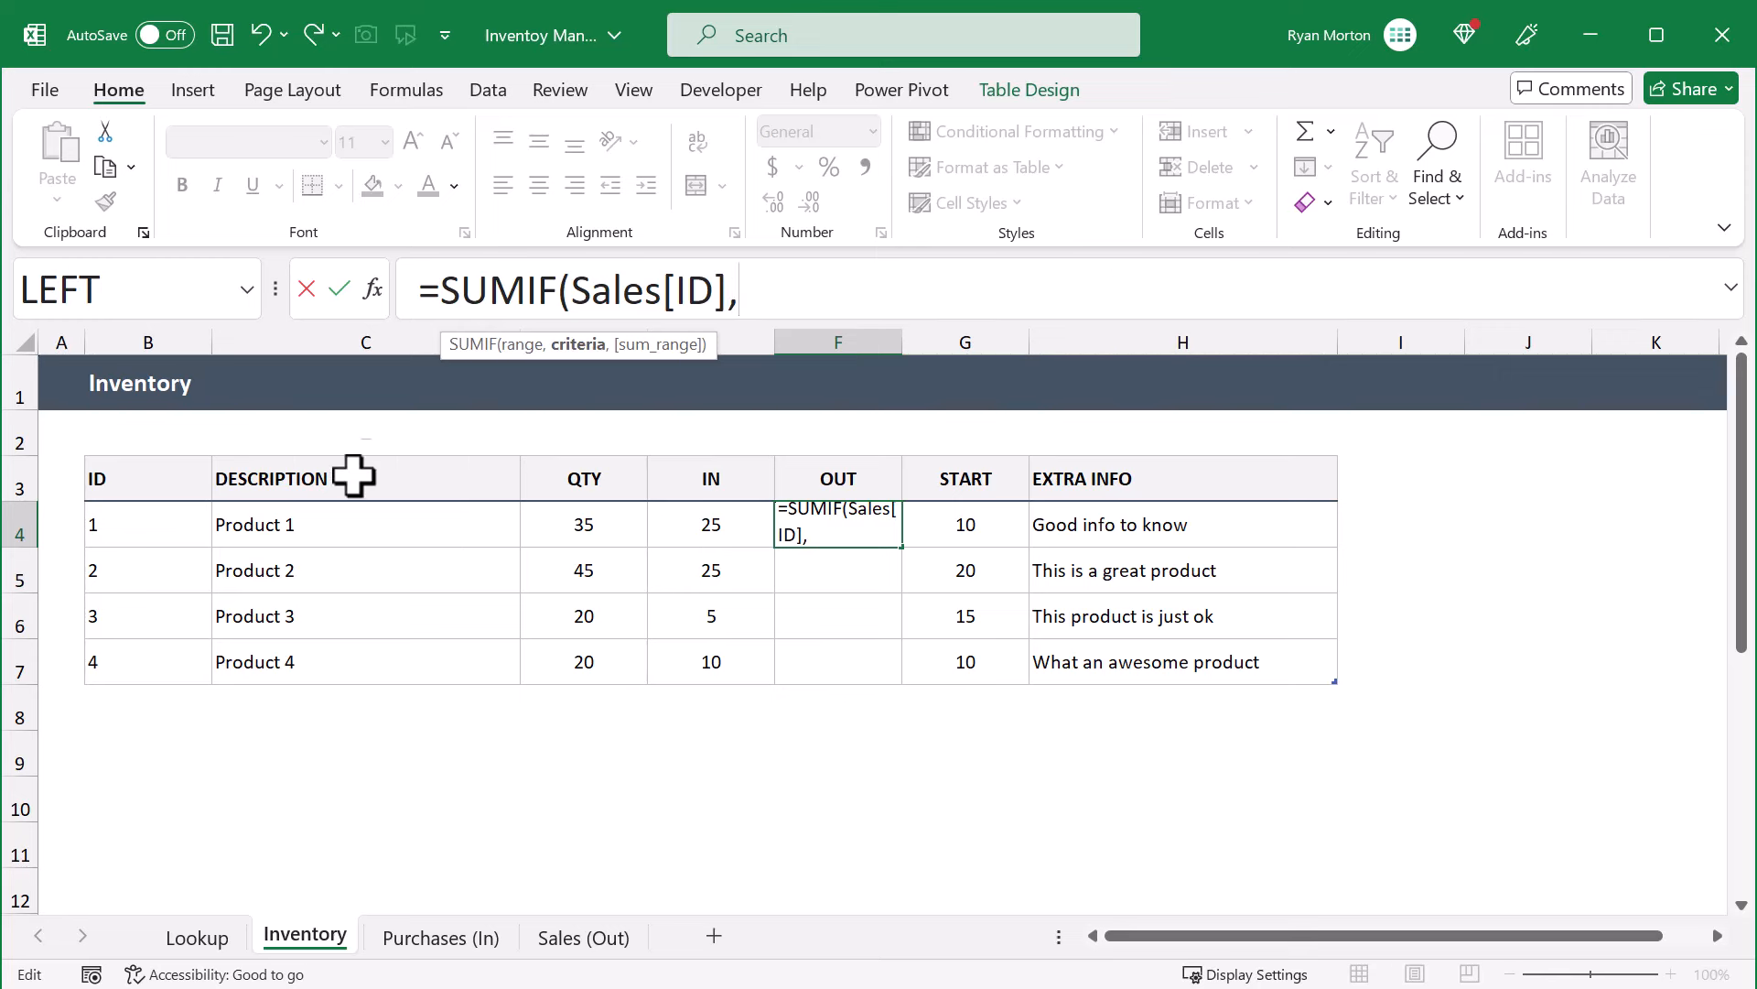
click(168, 522)
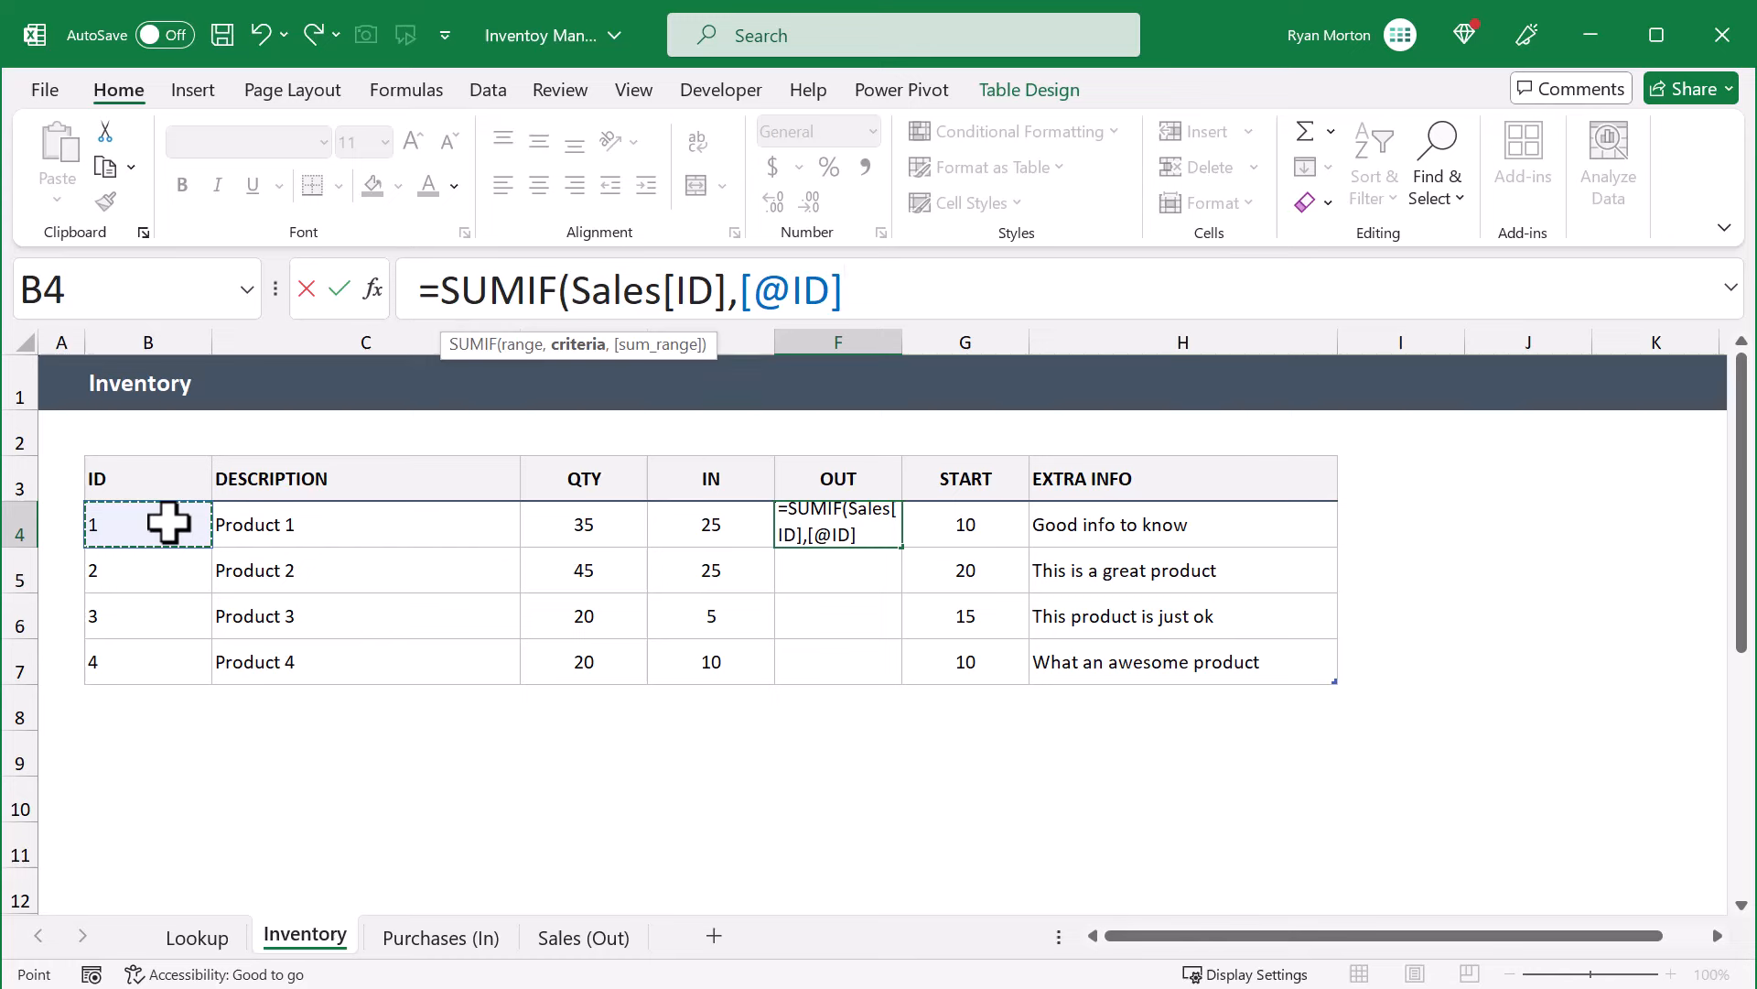
text(,sal)
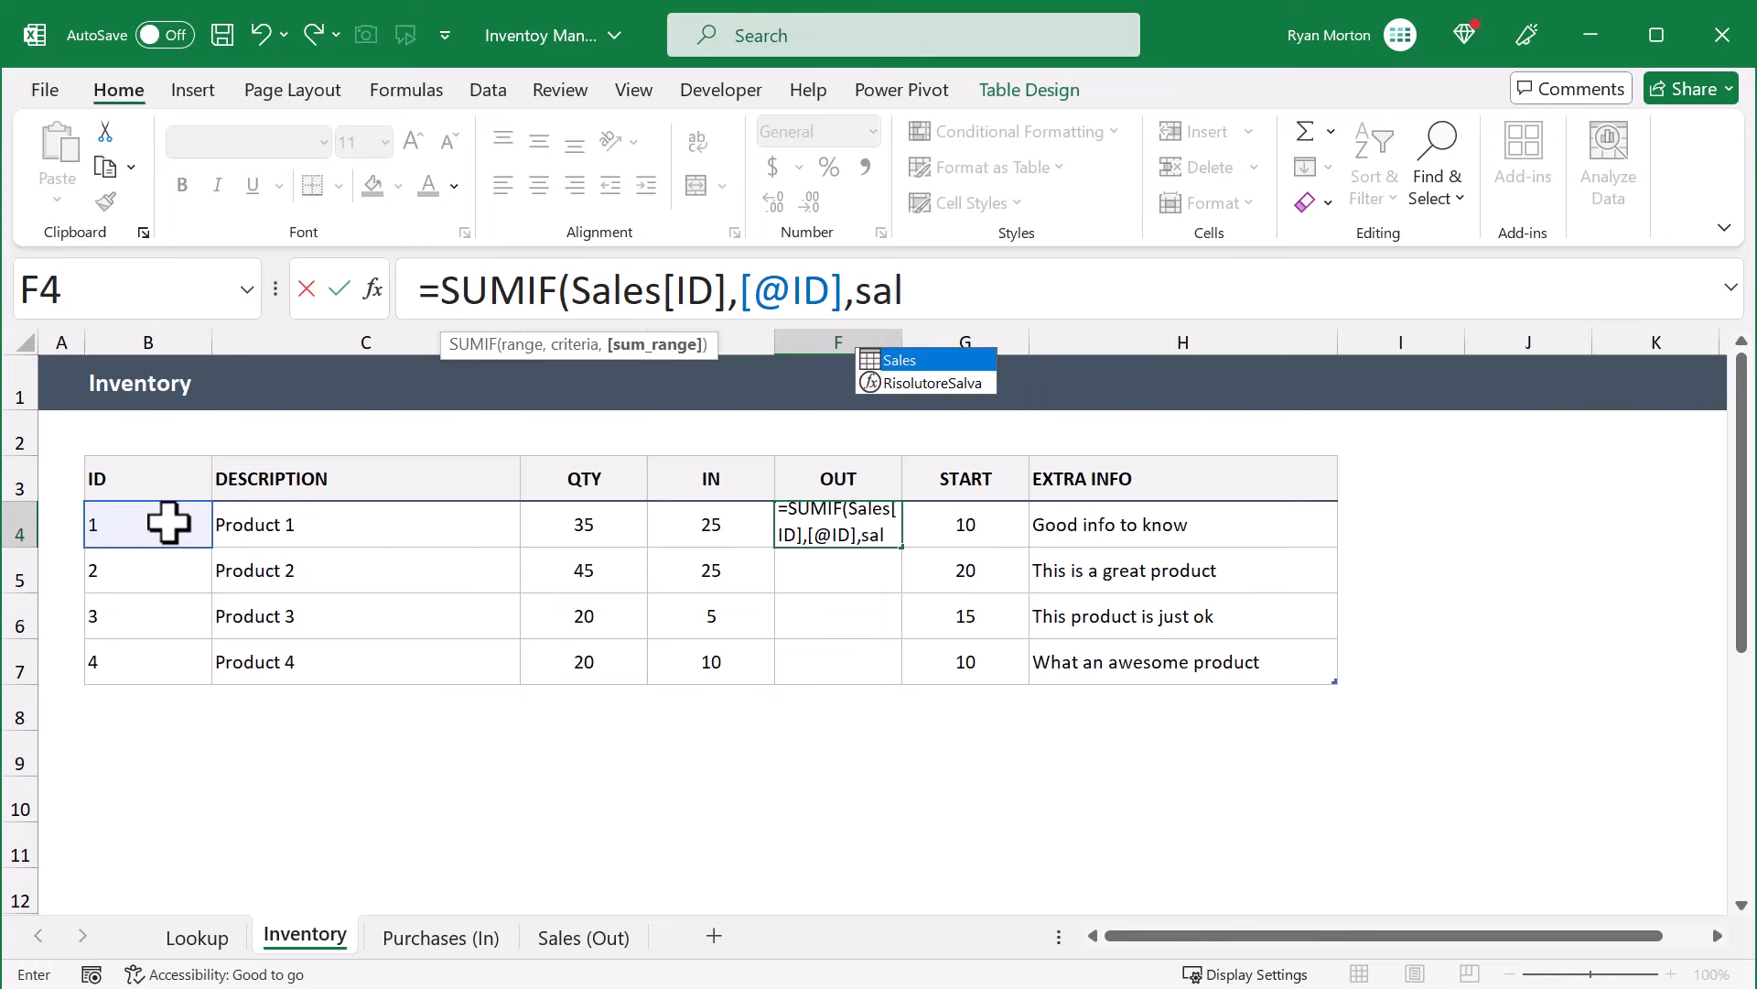
key(Tab)
text([)
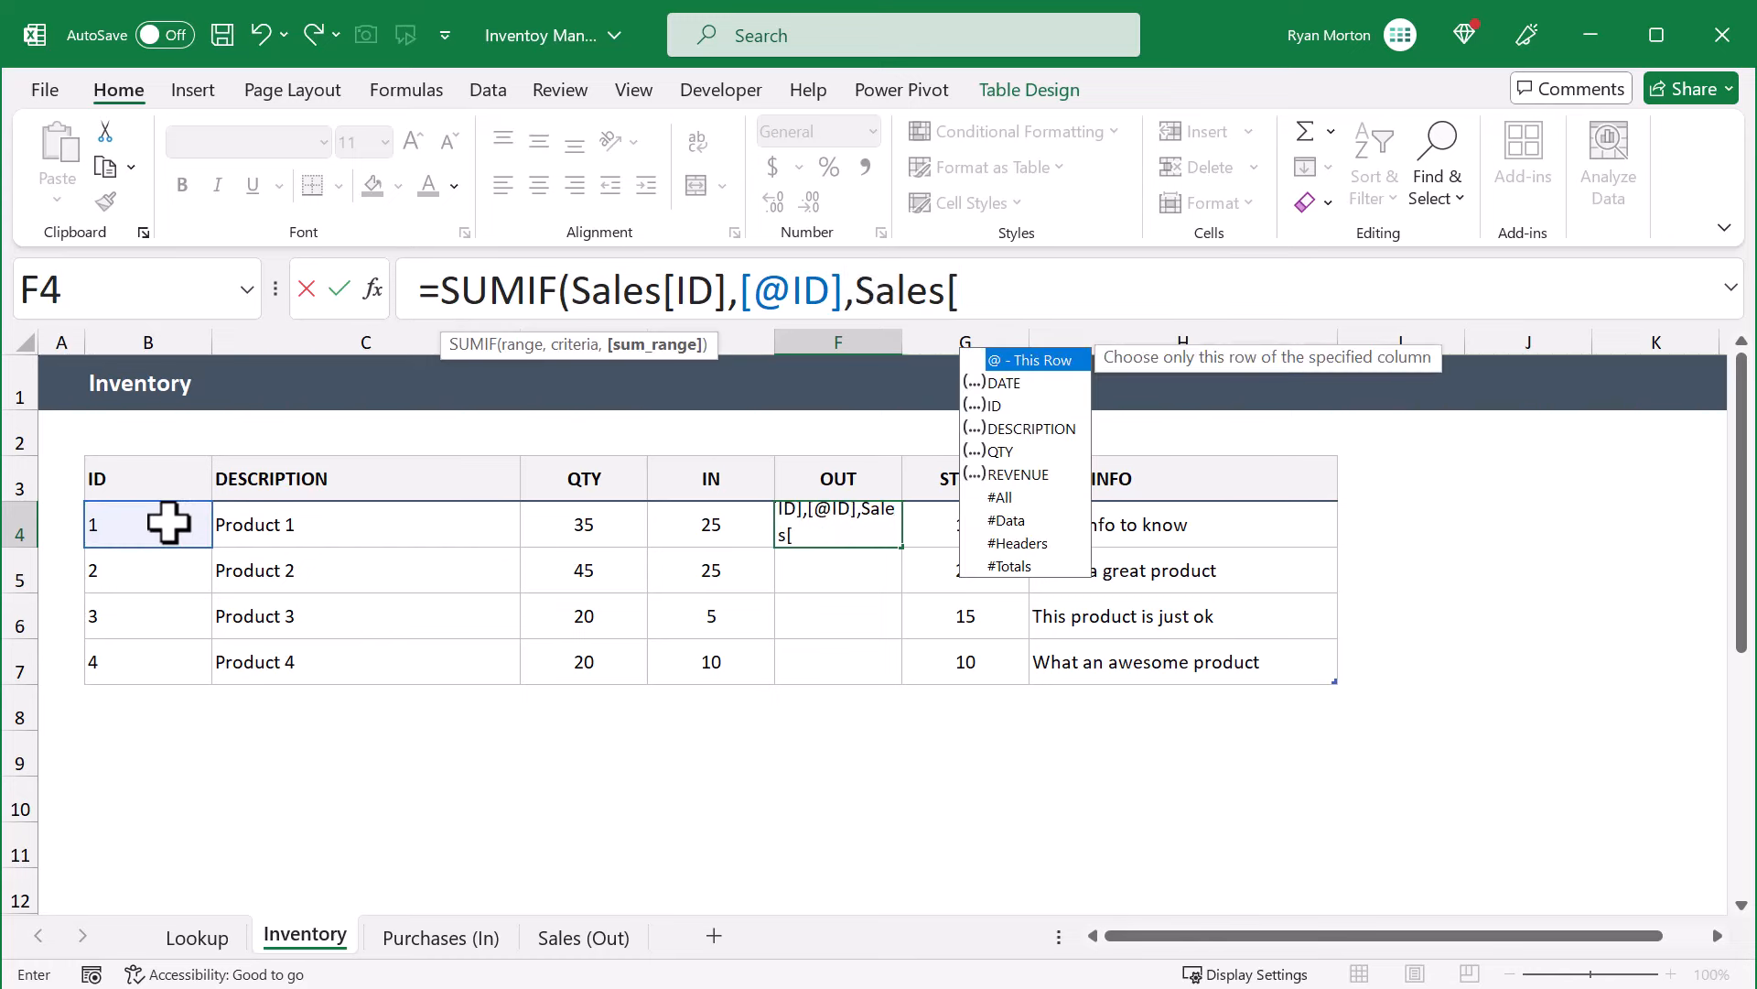
text(q)
key(Tab)
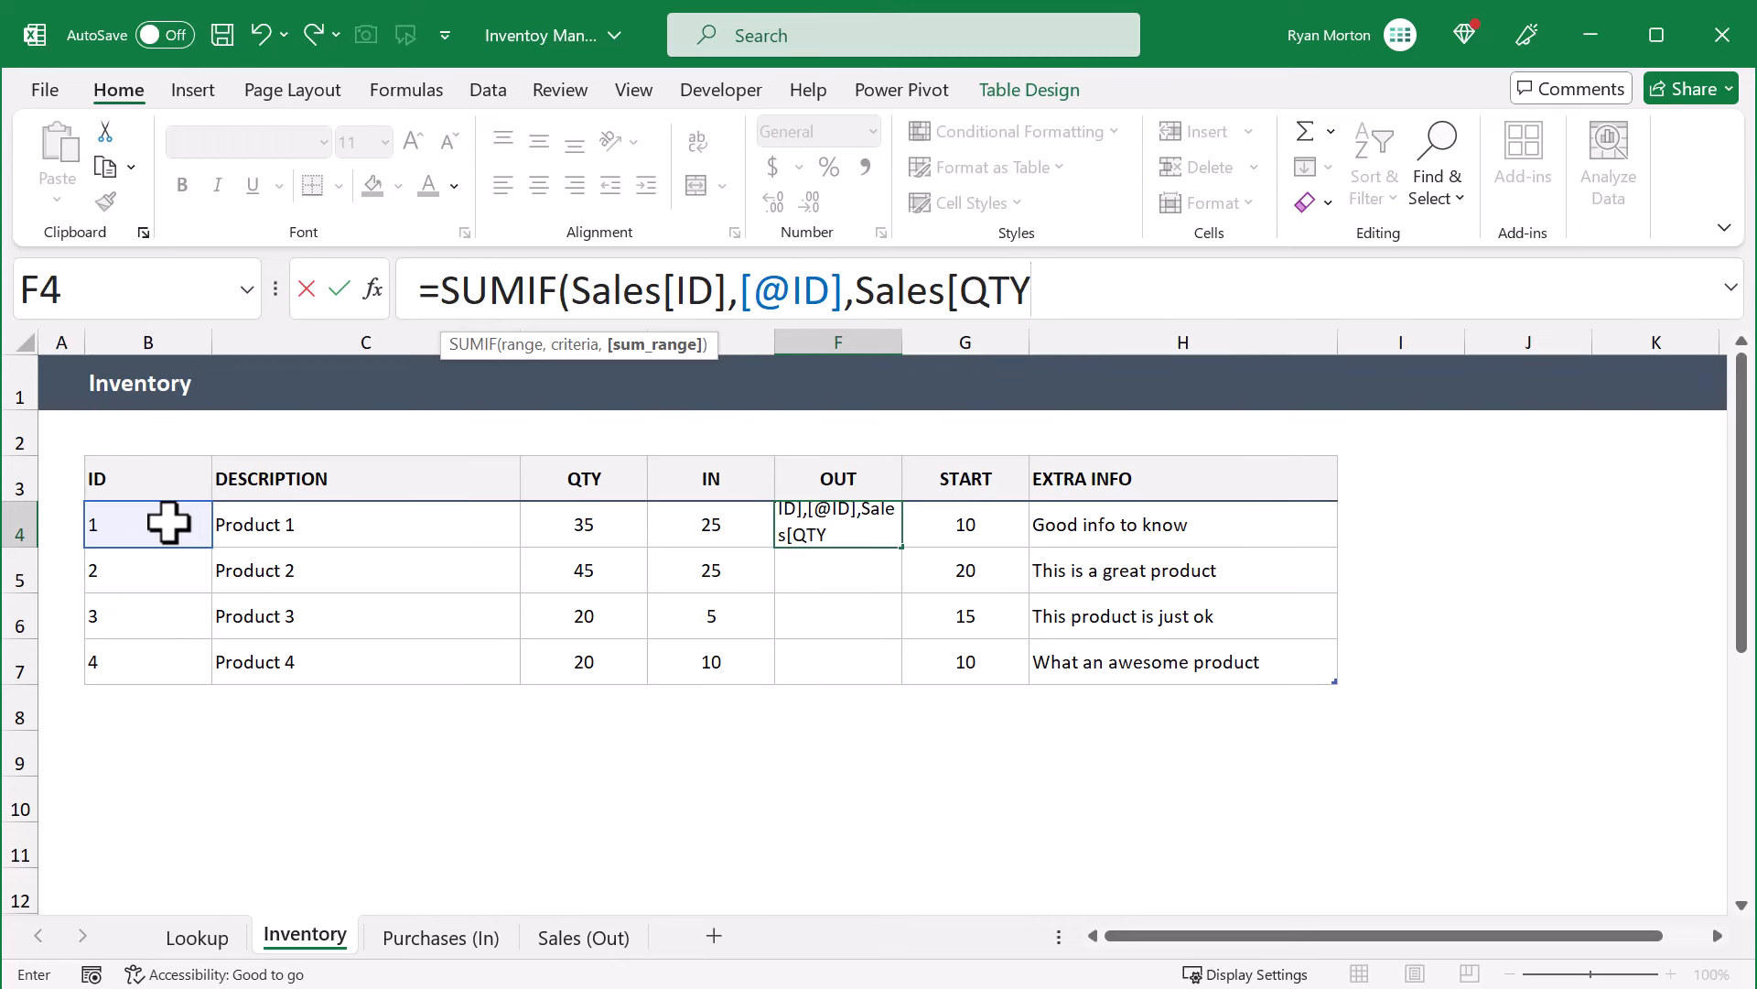
text(]))
key(Return)
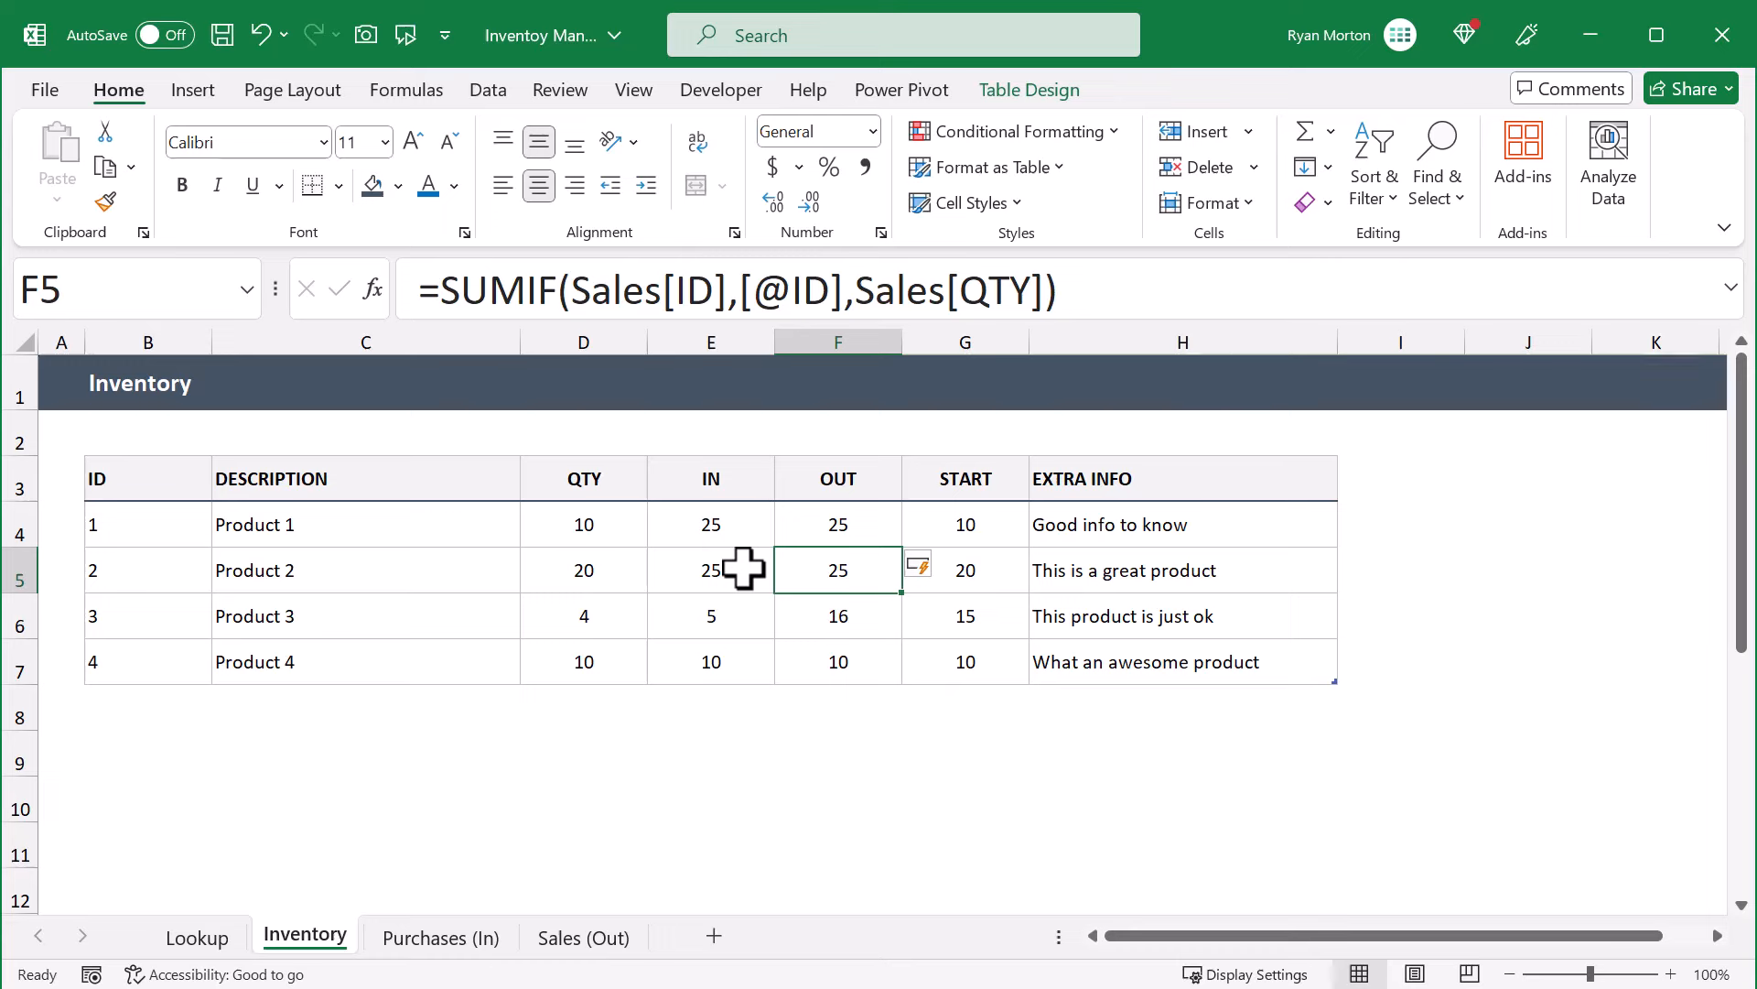
Color the font of the Inventory table's QTY column values blue and the IN column values green
click(616, 449)
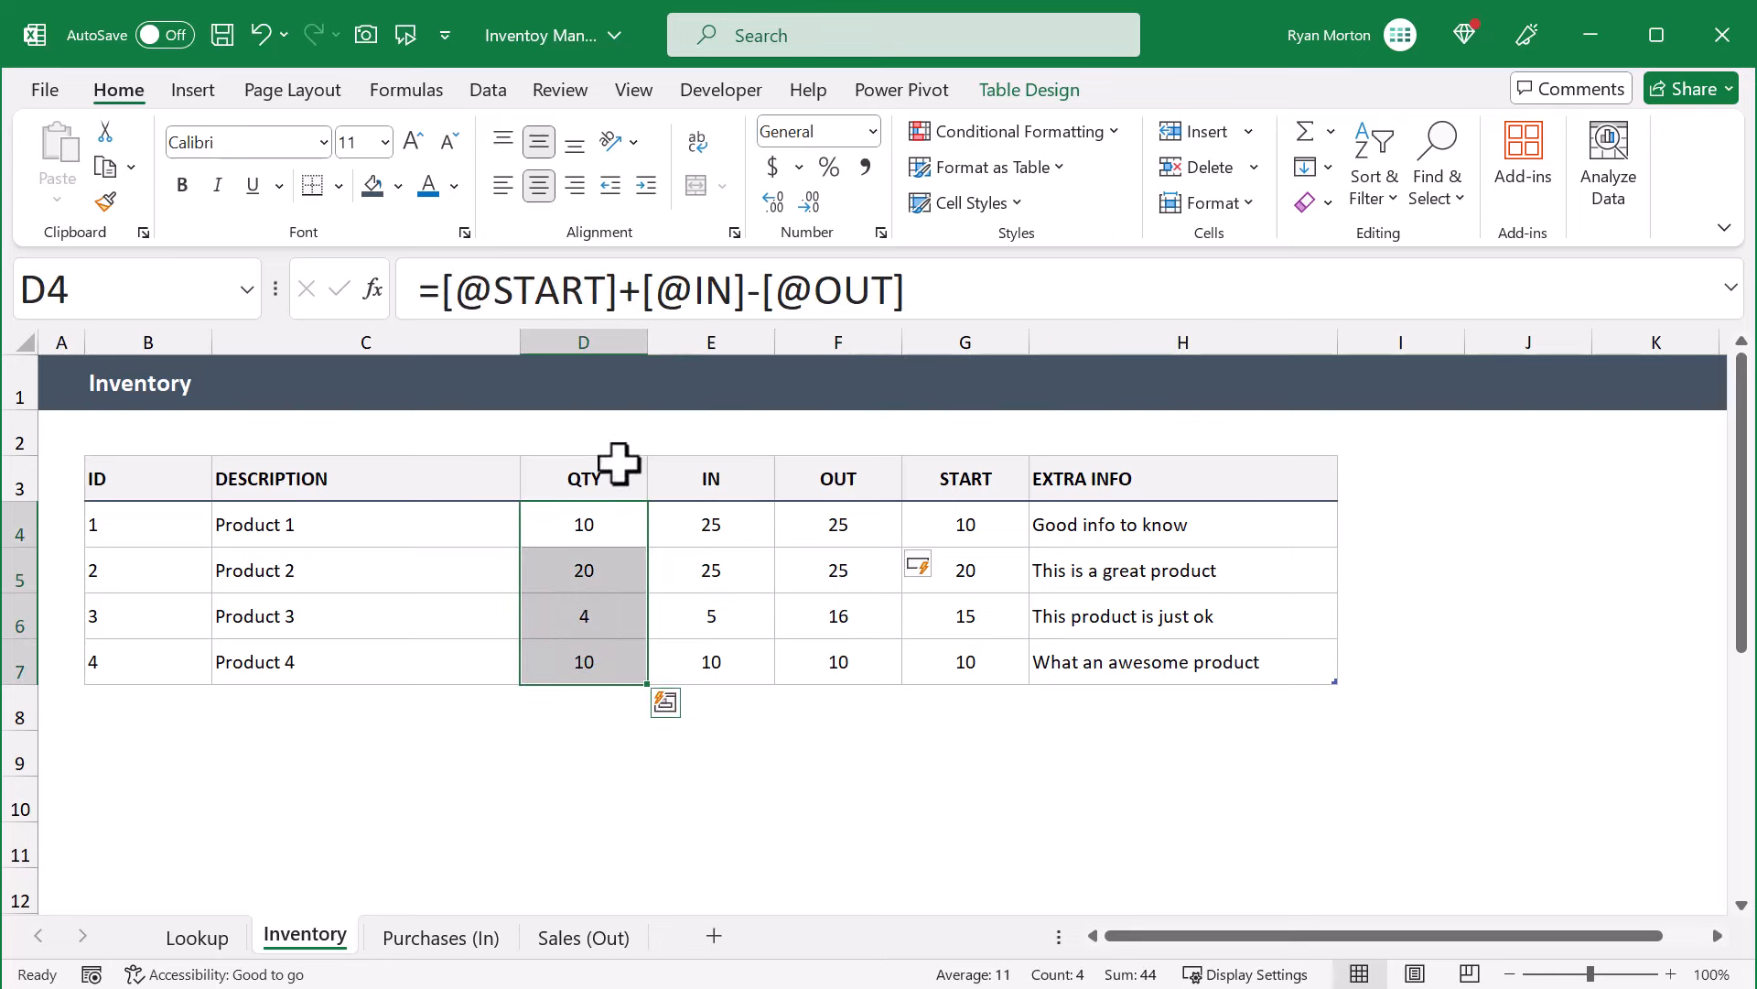
click(429, 187)
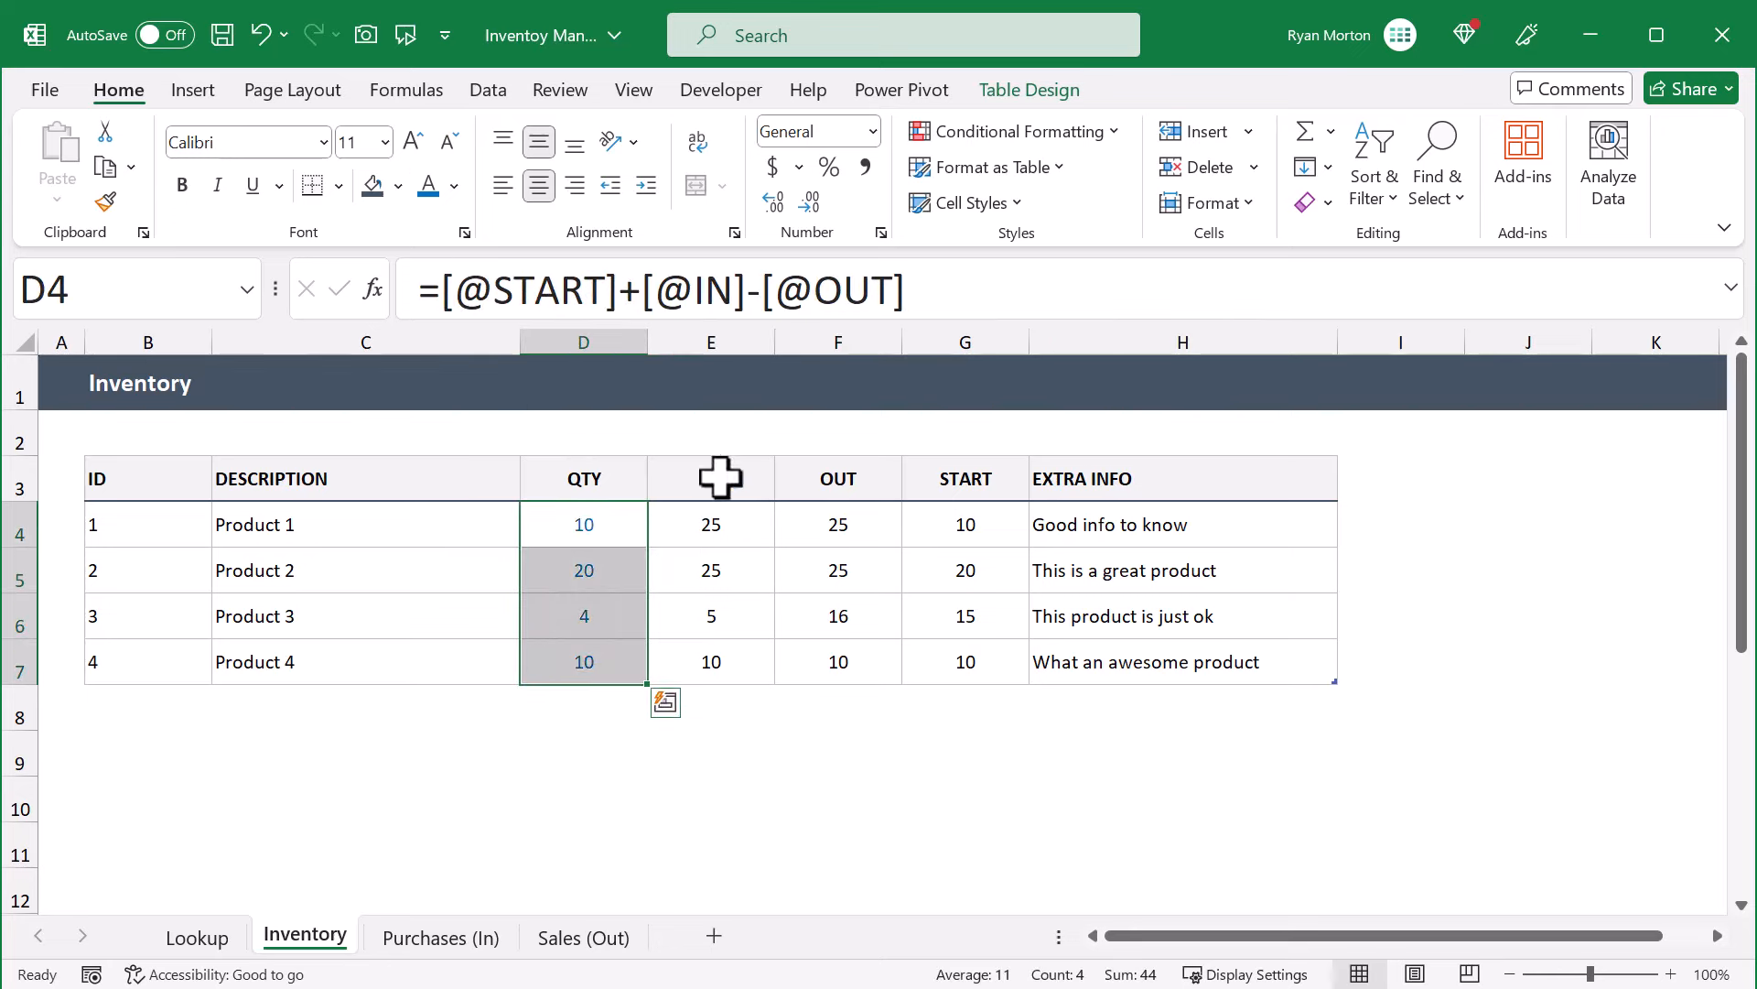
click(743, 450)
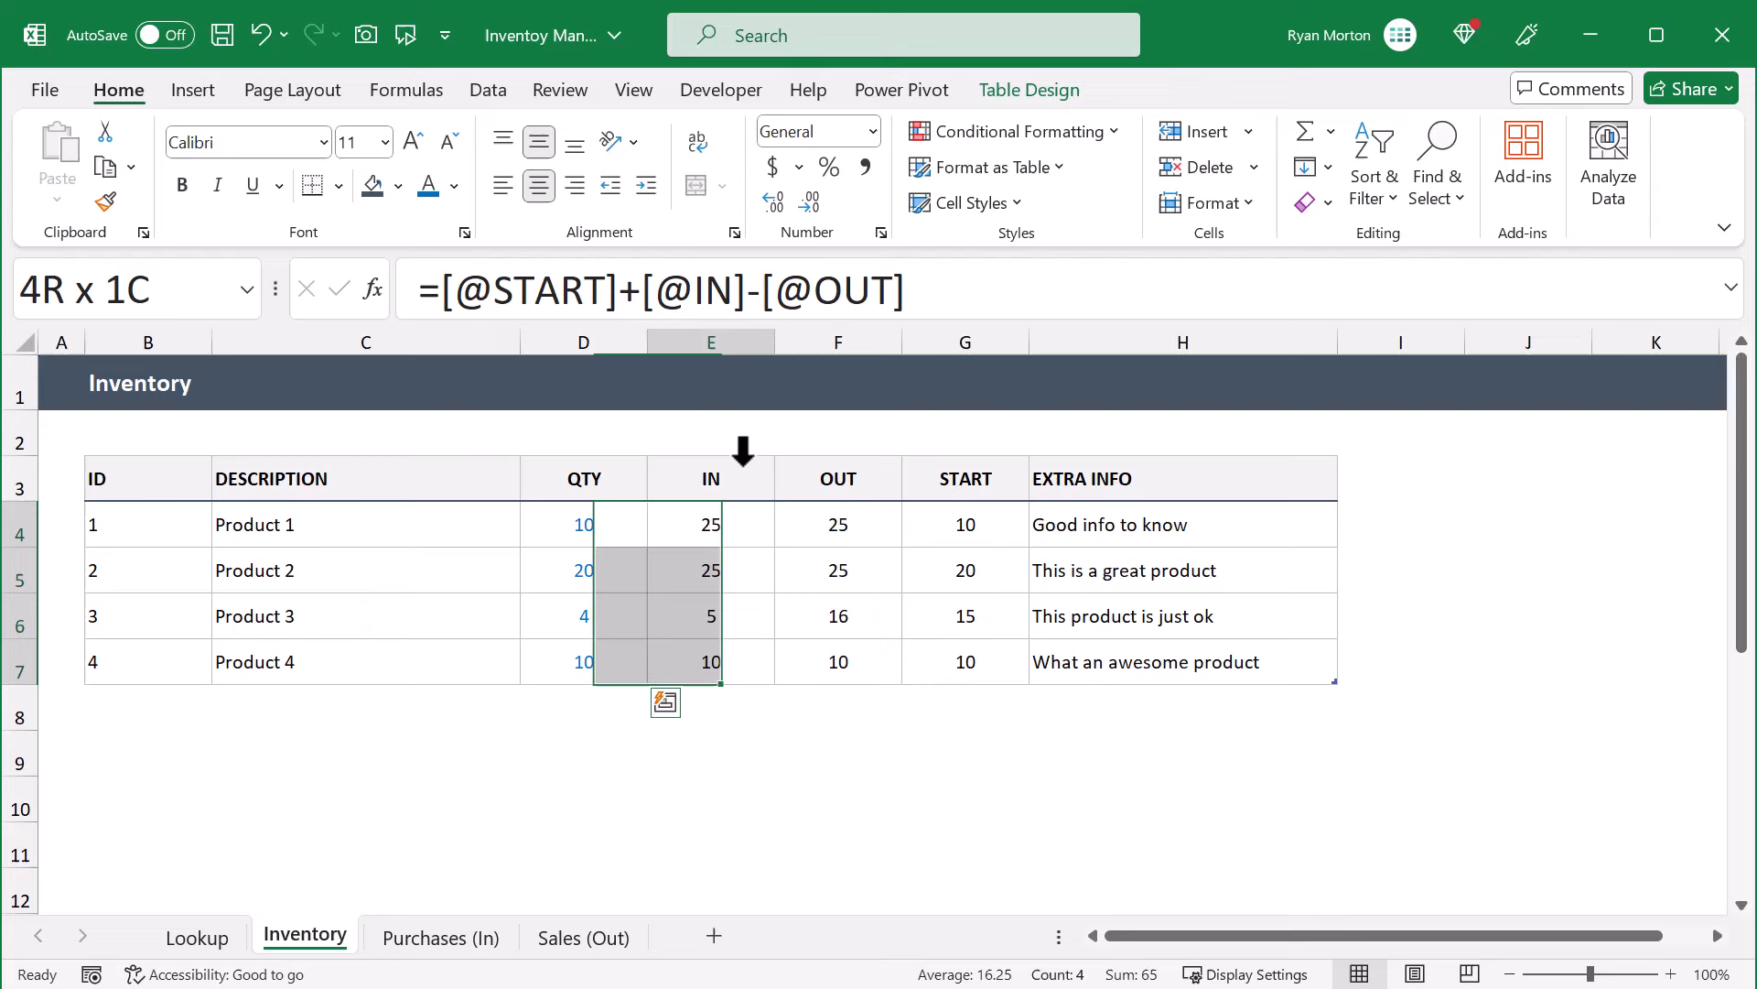
click(454, 187)
click(544, 485)
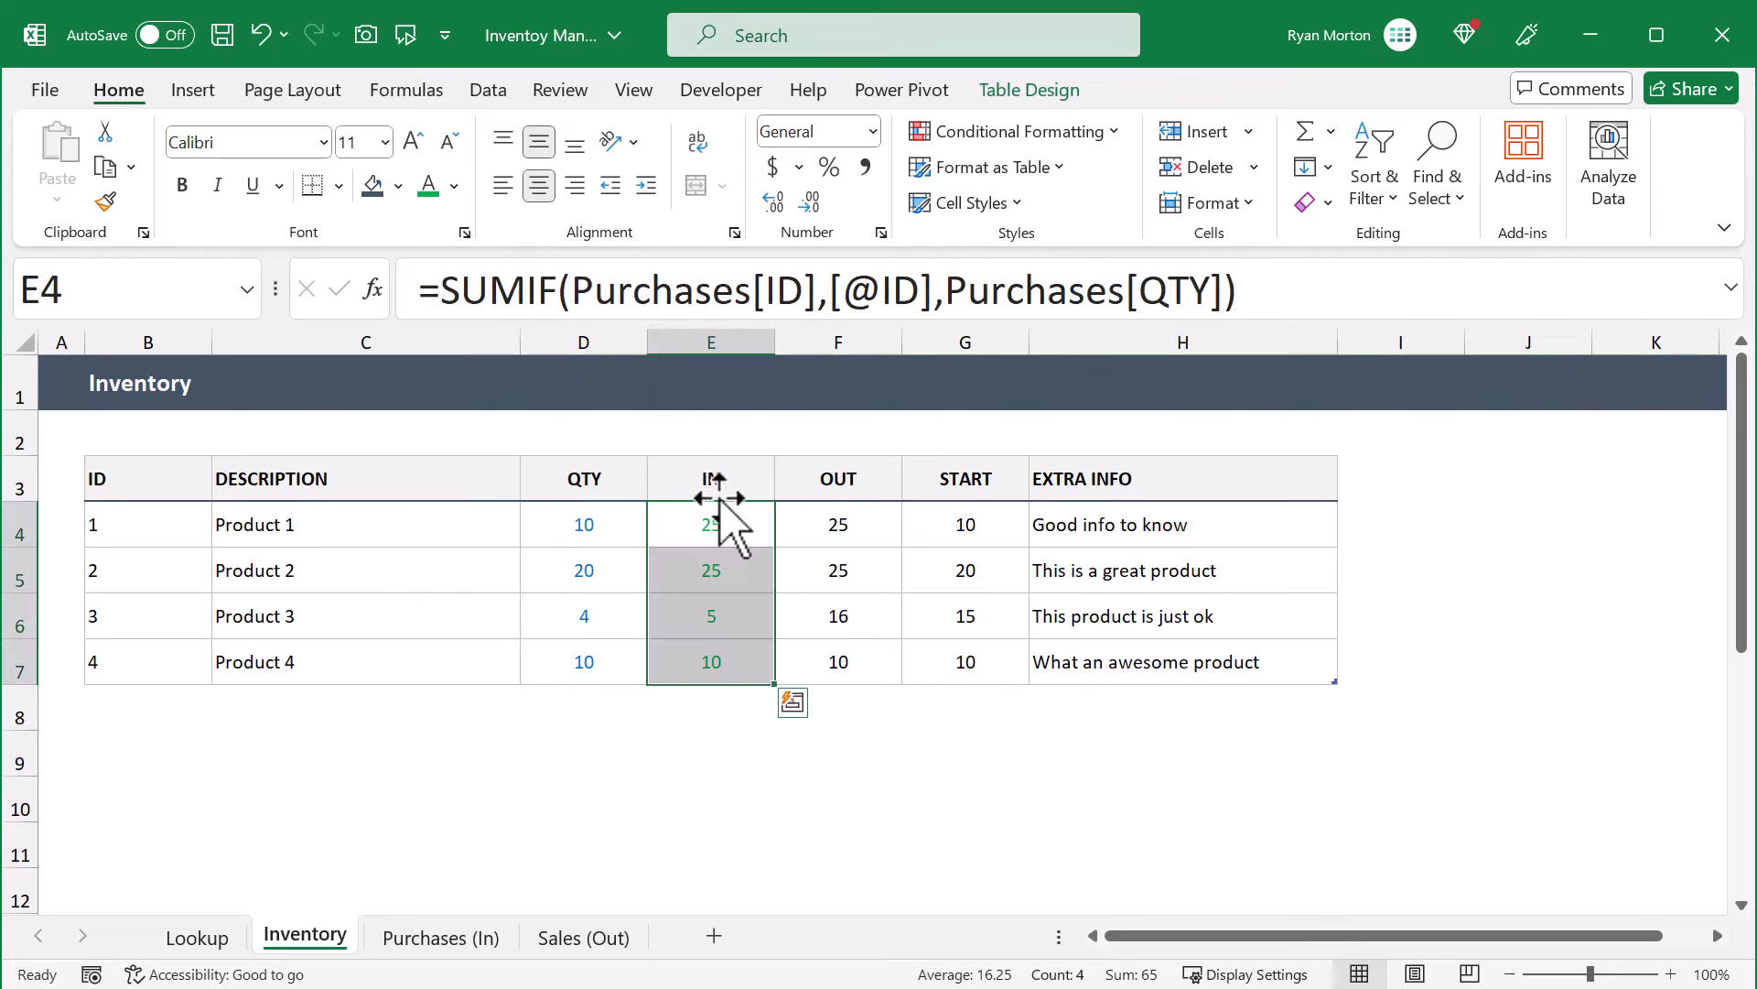
Color the font of the Inventory table's OUT column values dark red
click(886, 448)
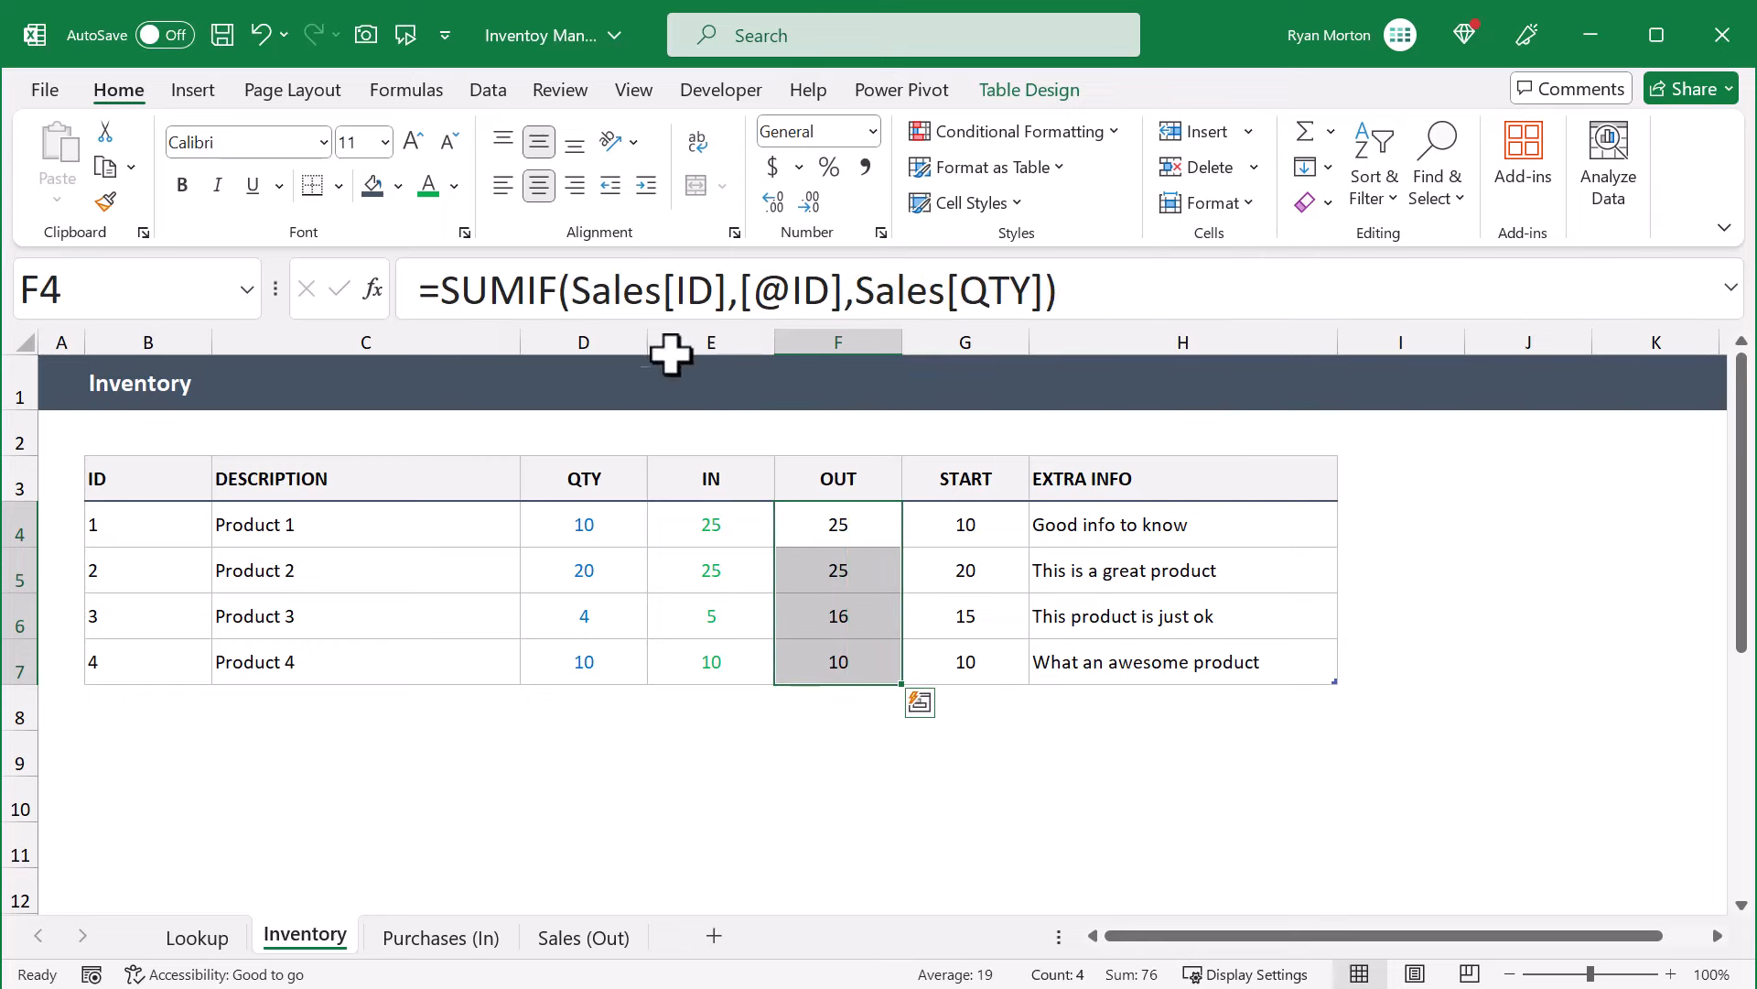
click(454, 187)
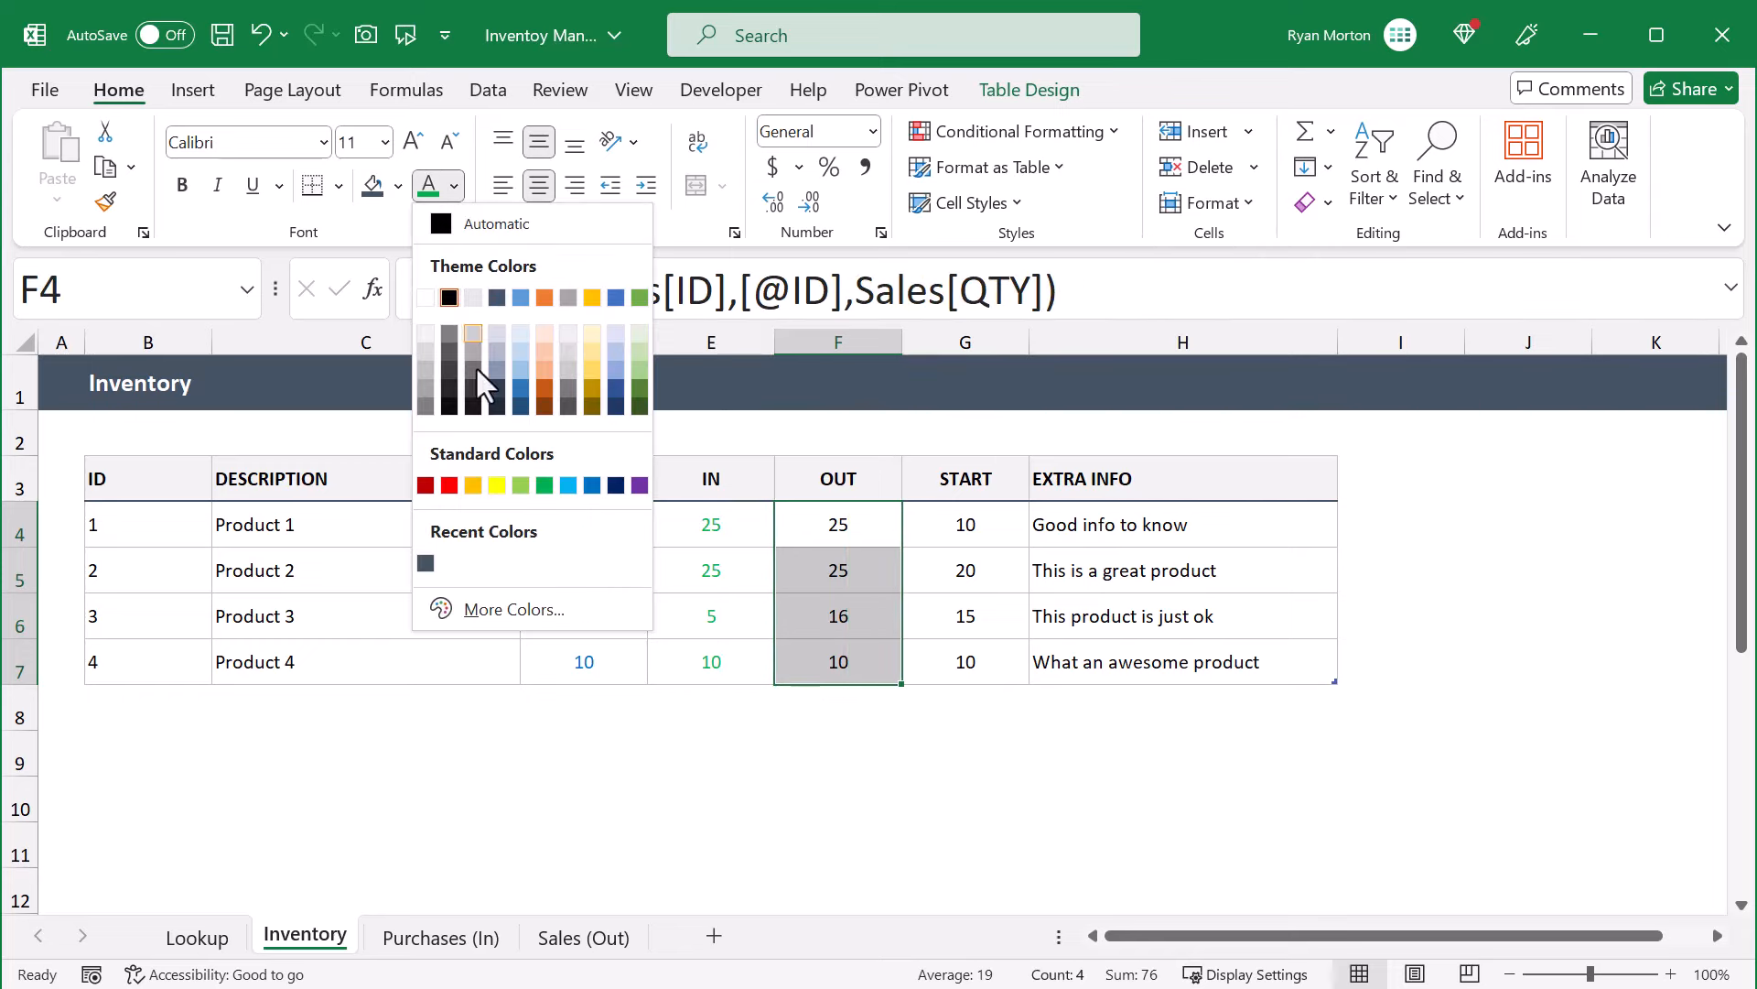
click(425, 485)
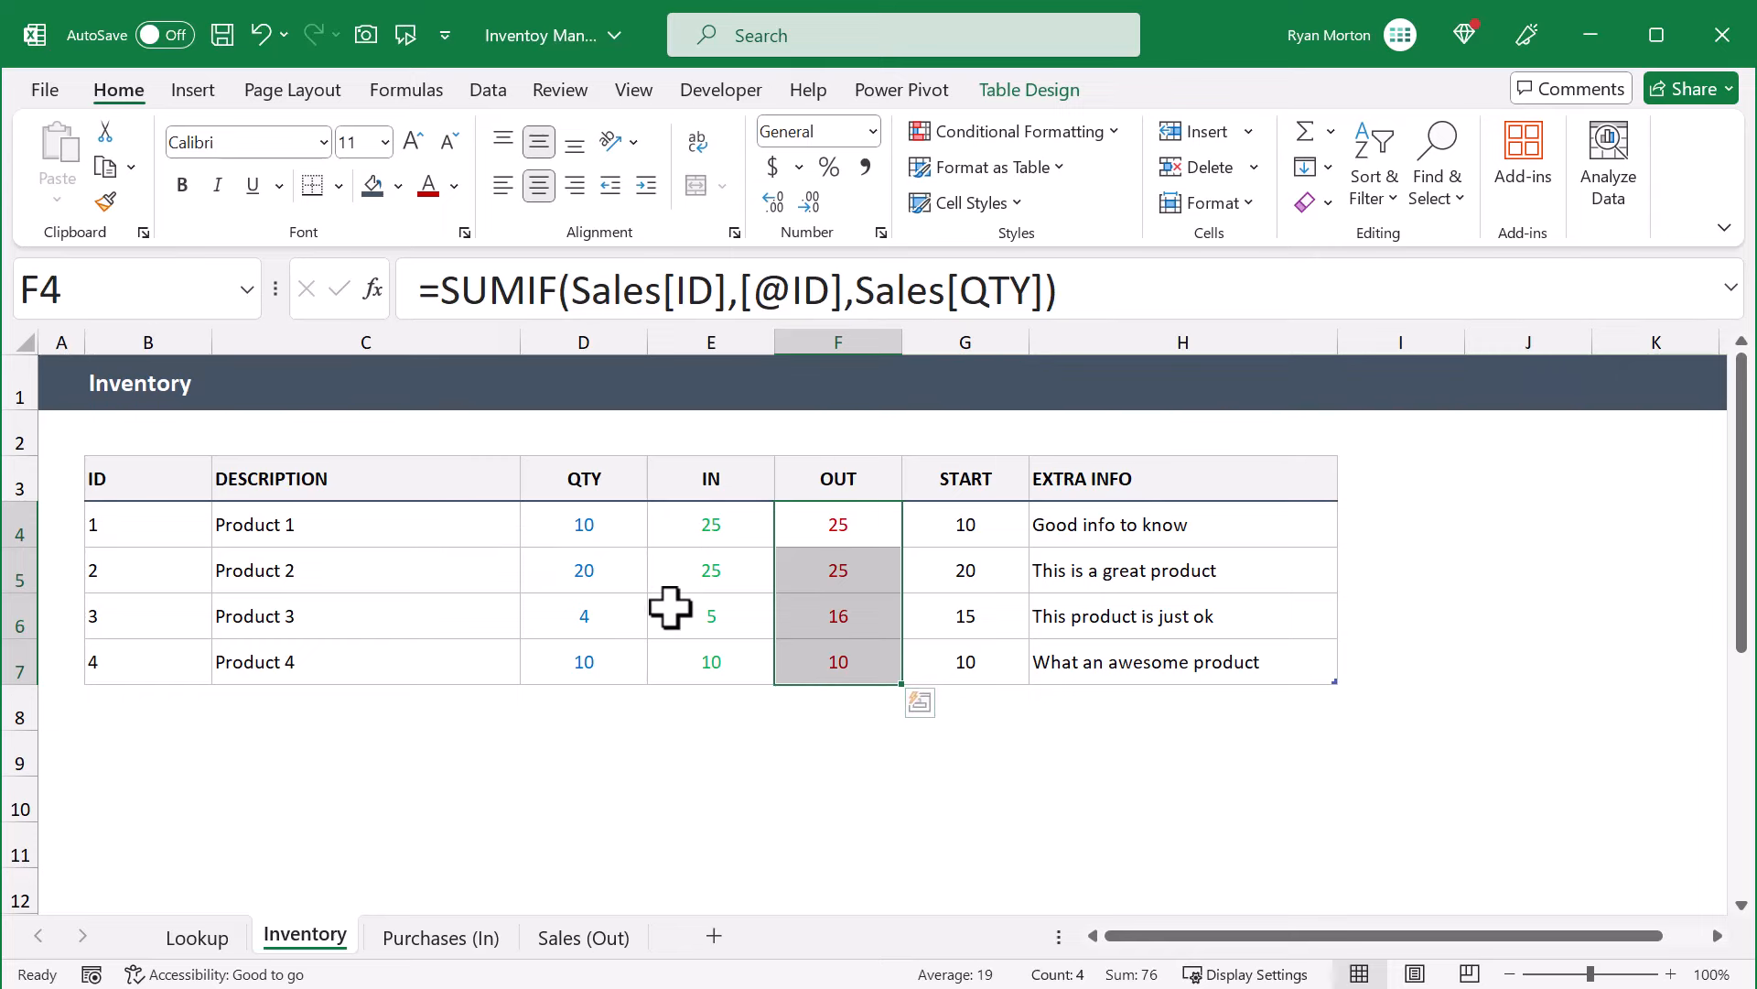
Set up a Less Than highlight rule on the QTY column values with 5 as the threshold
click(627, 615)
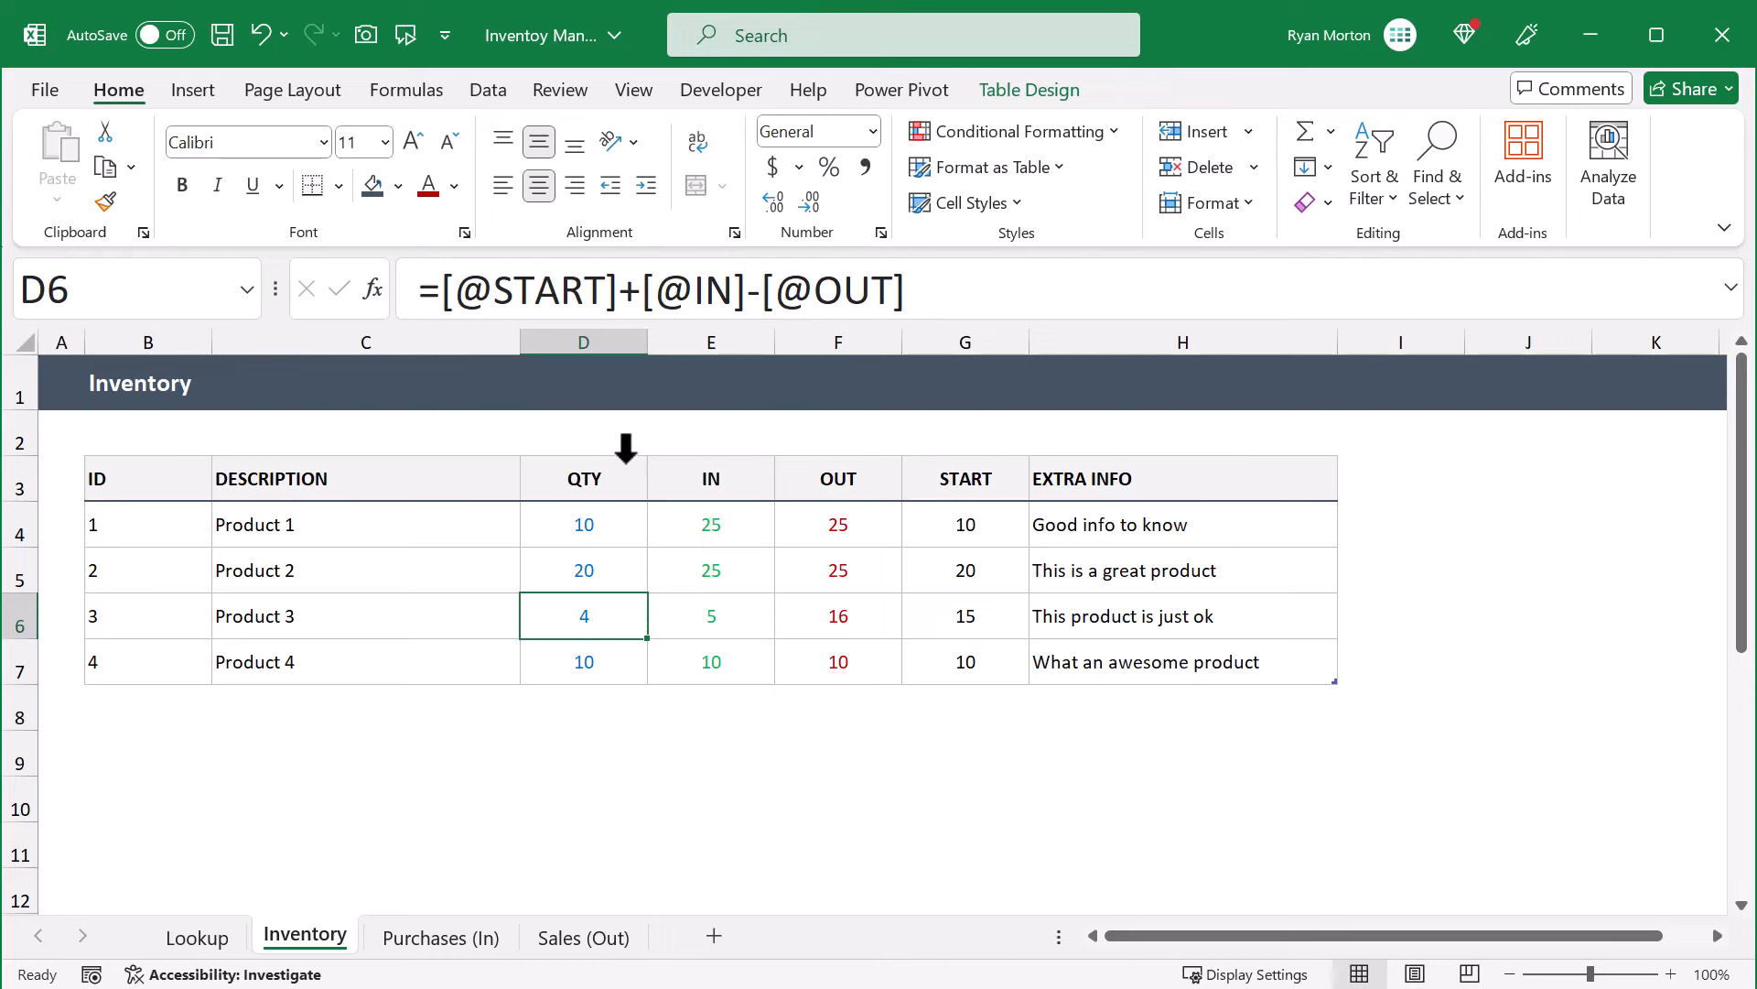
click(626, 458)
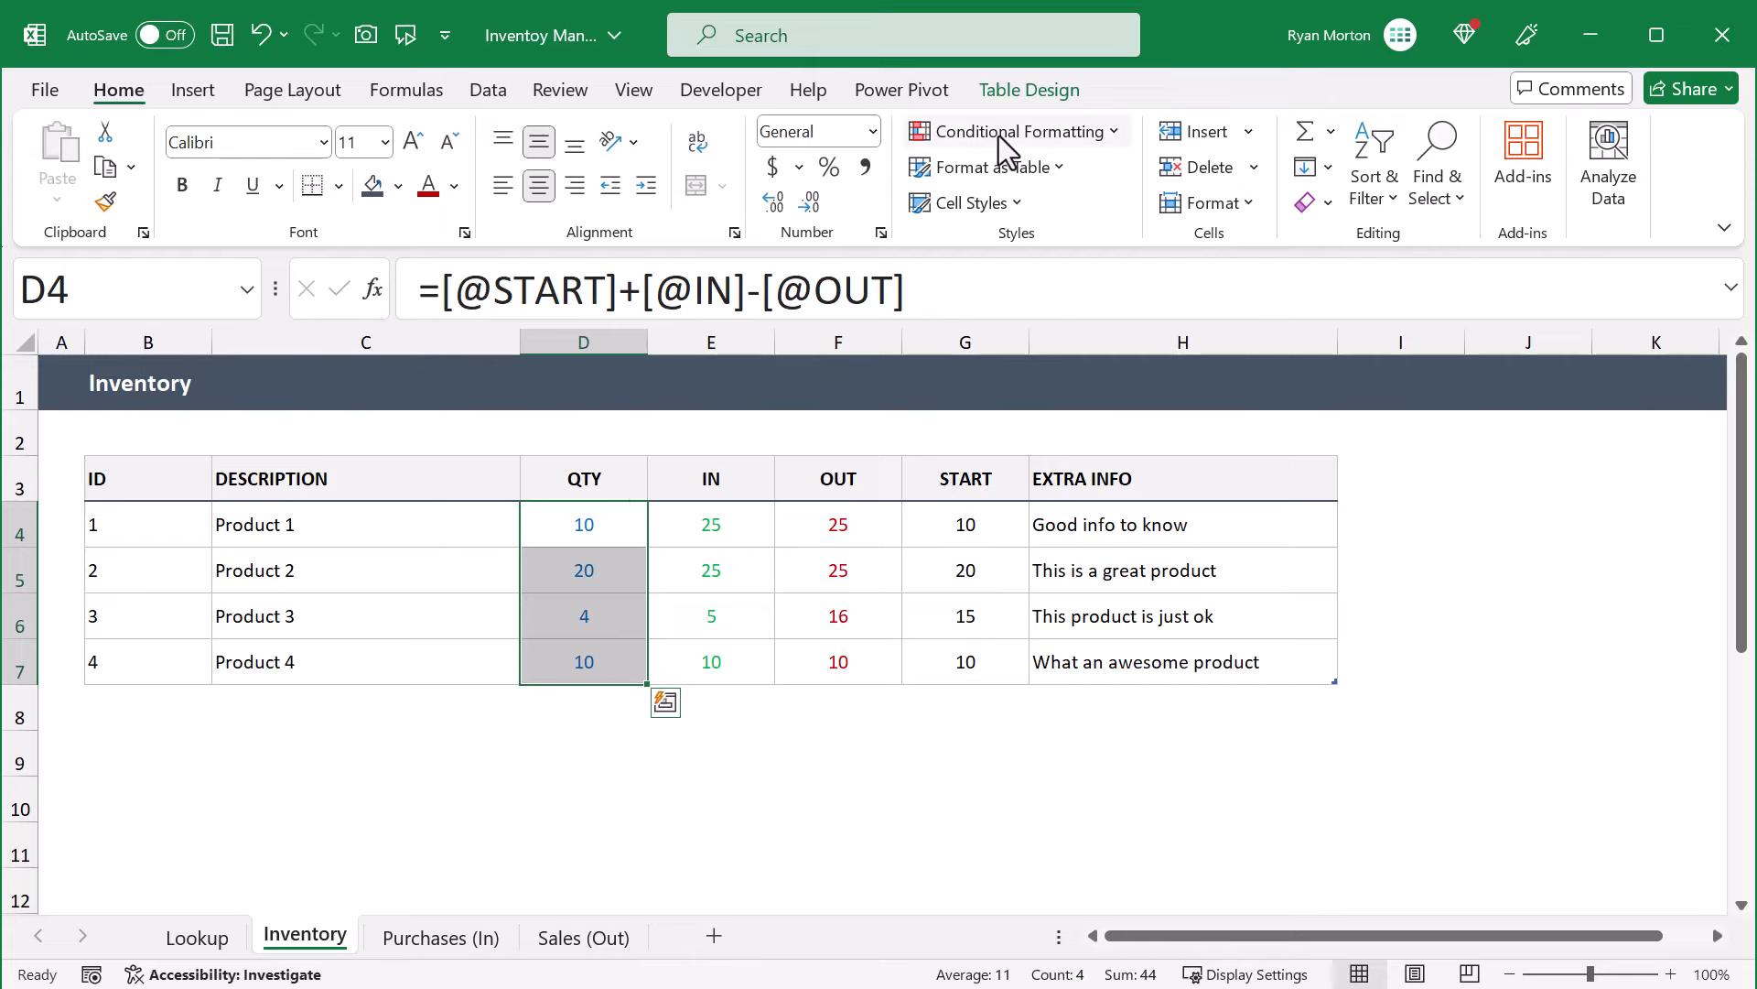
click(1025, 131)
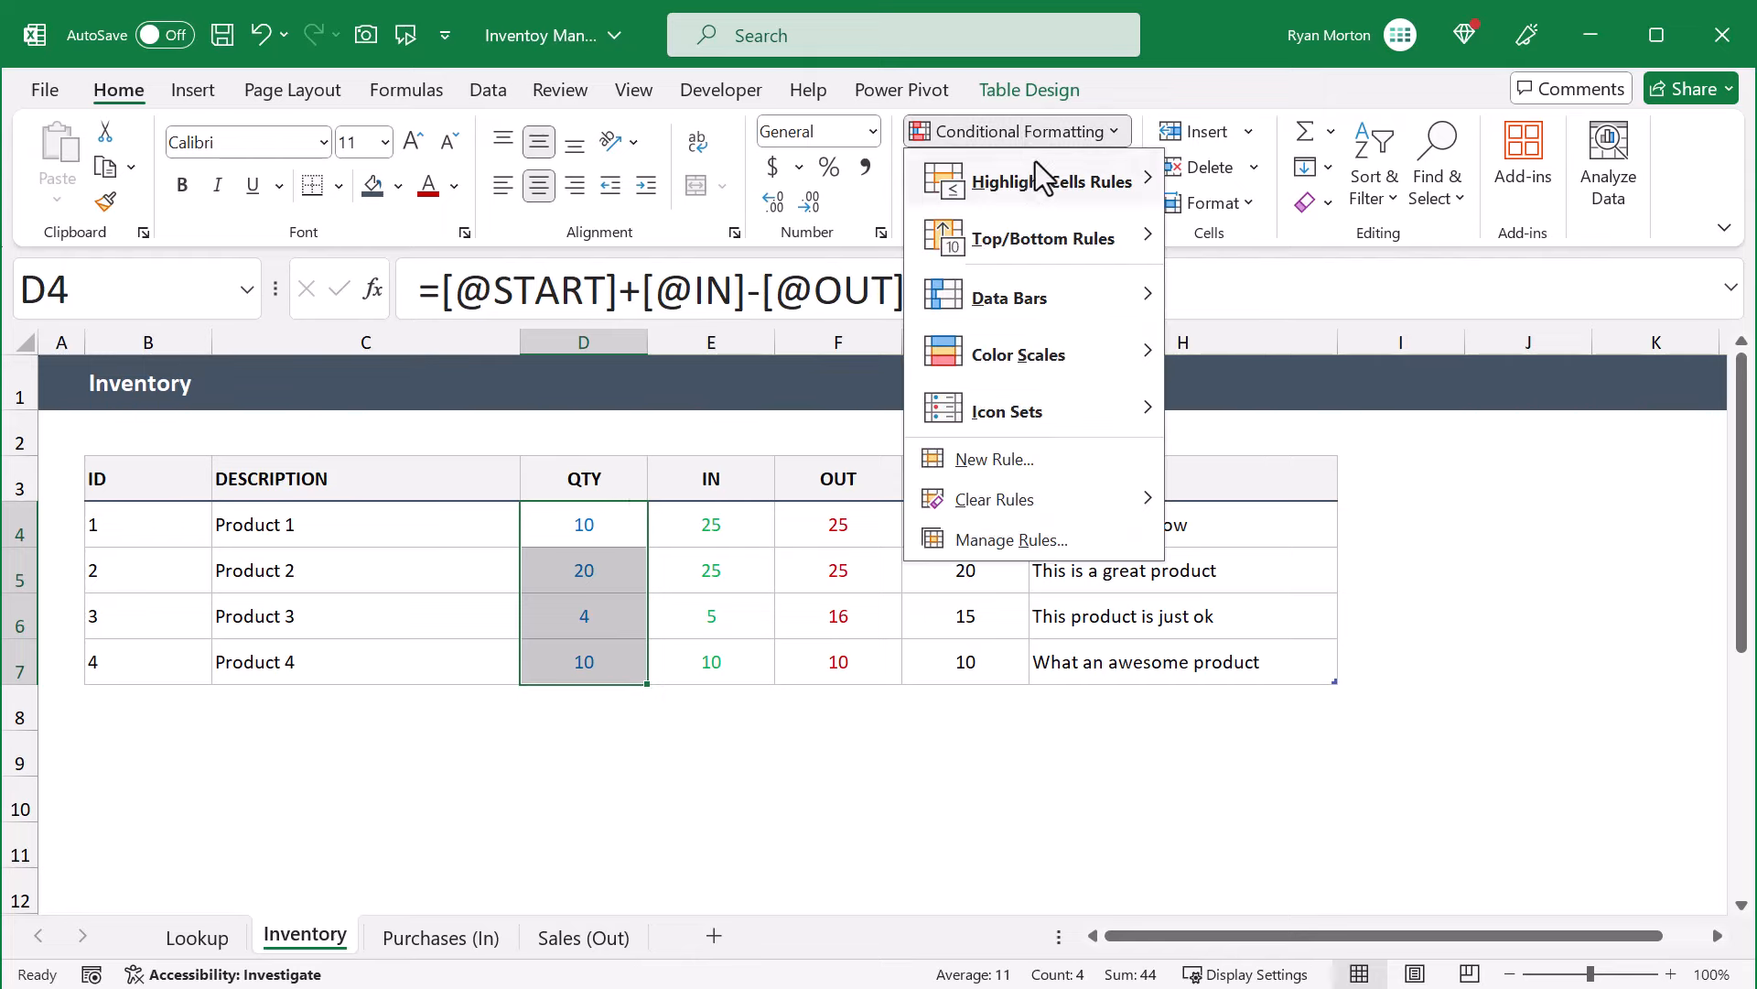
mouse_move(1048, 185)
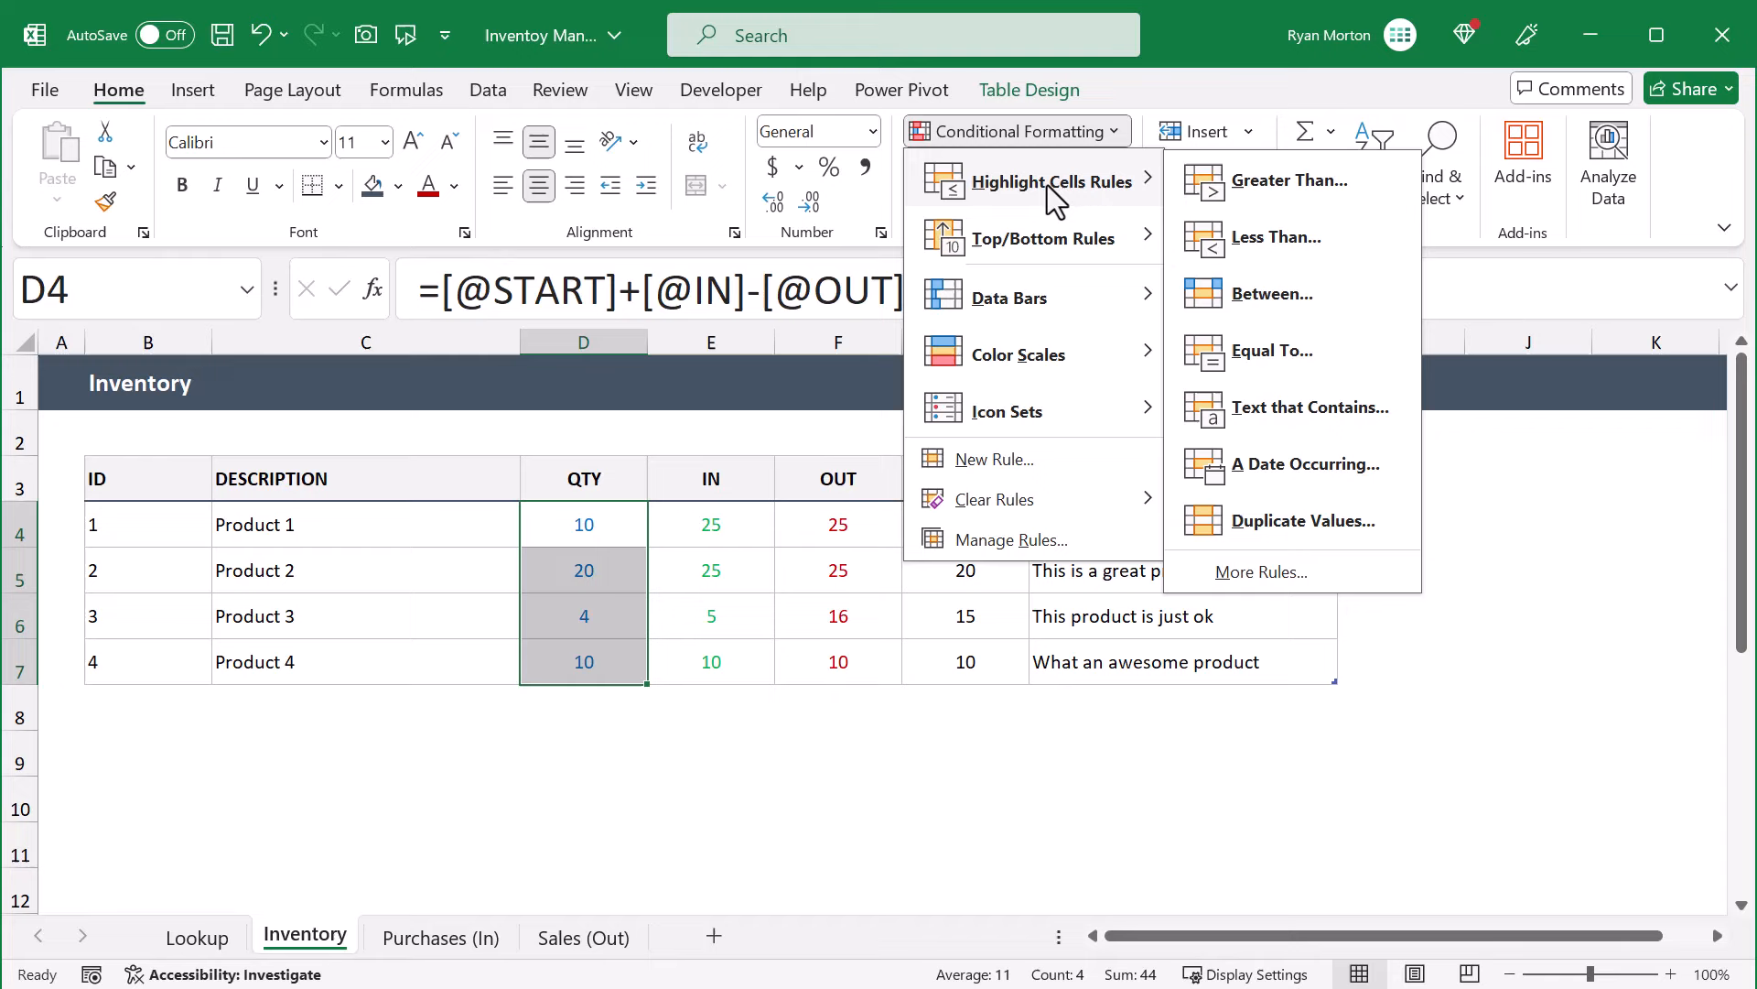
click(1259, 245)
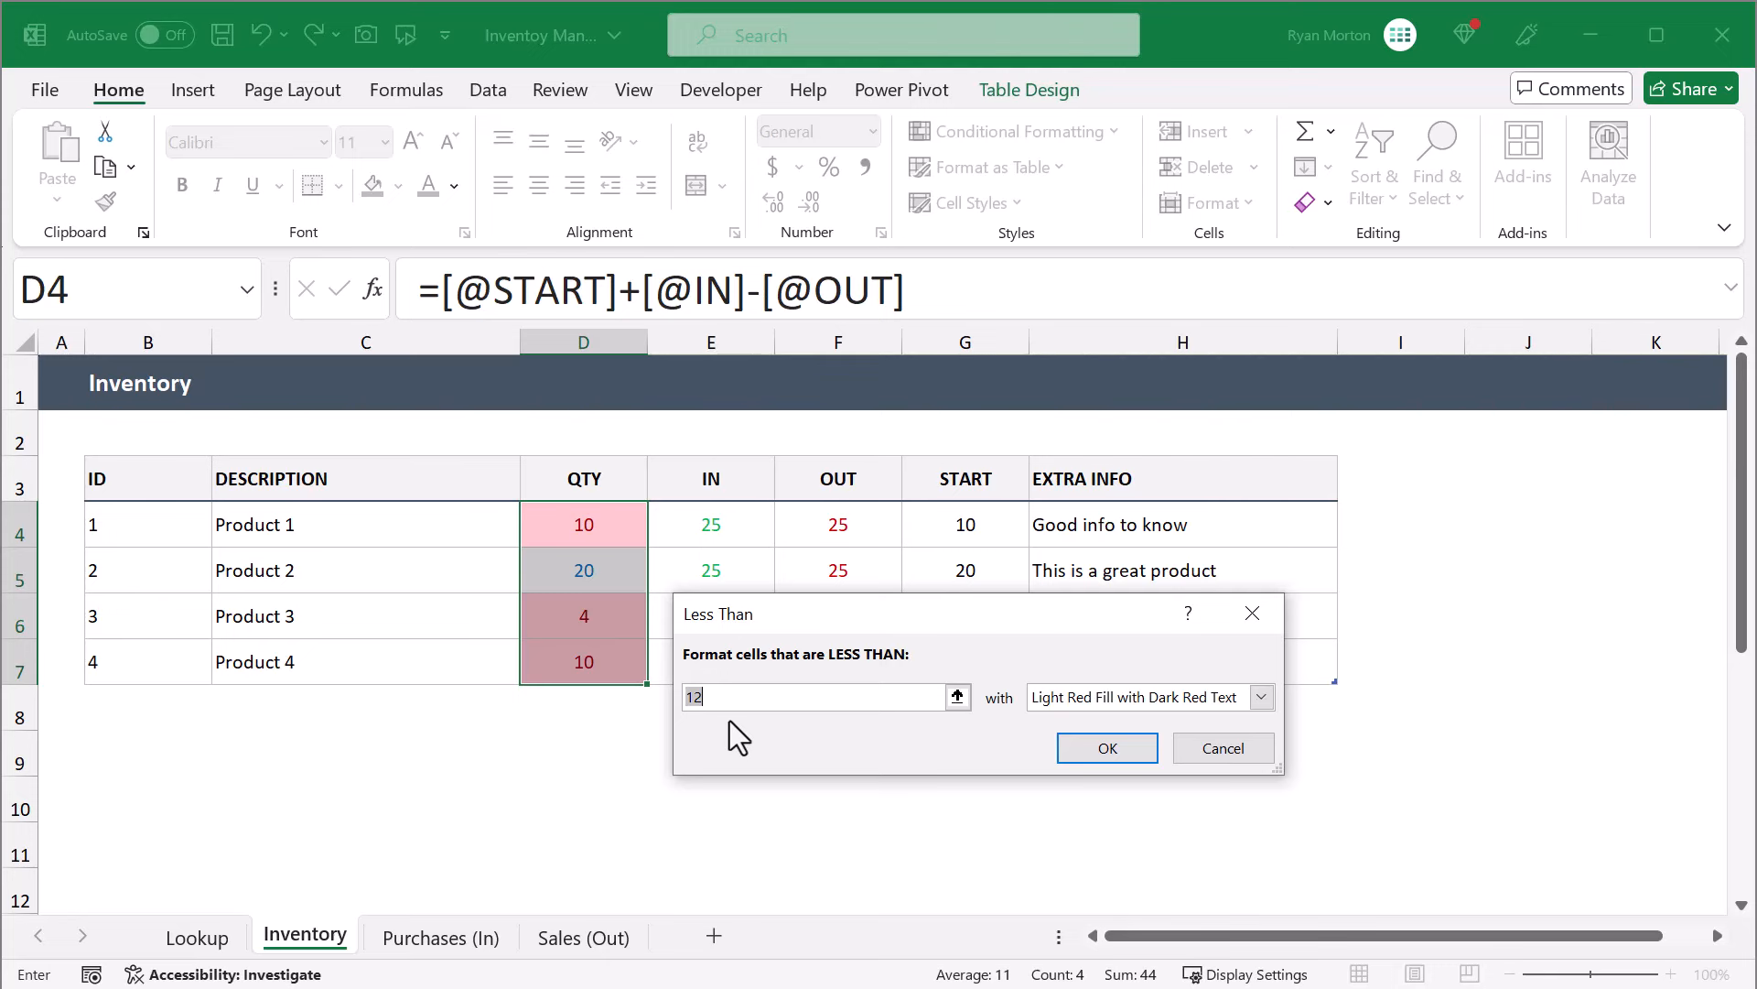
text(5)
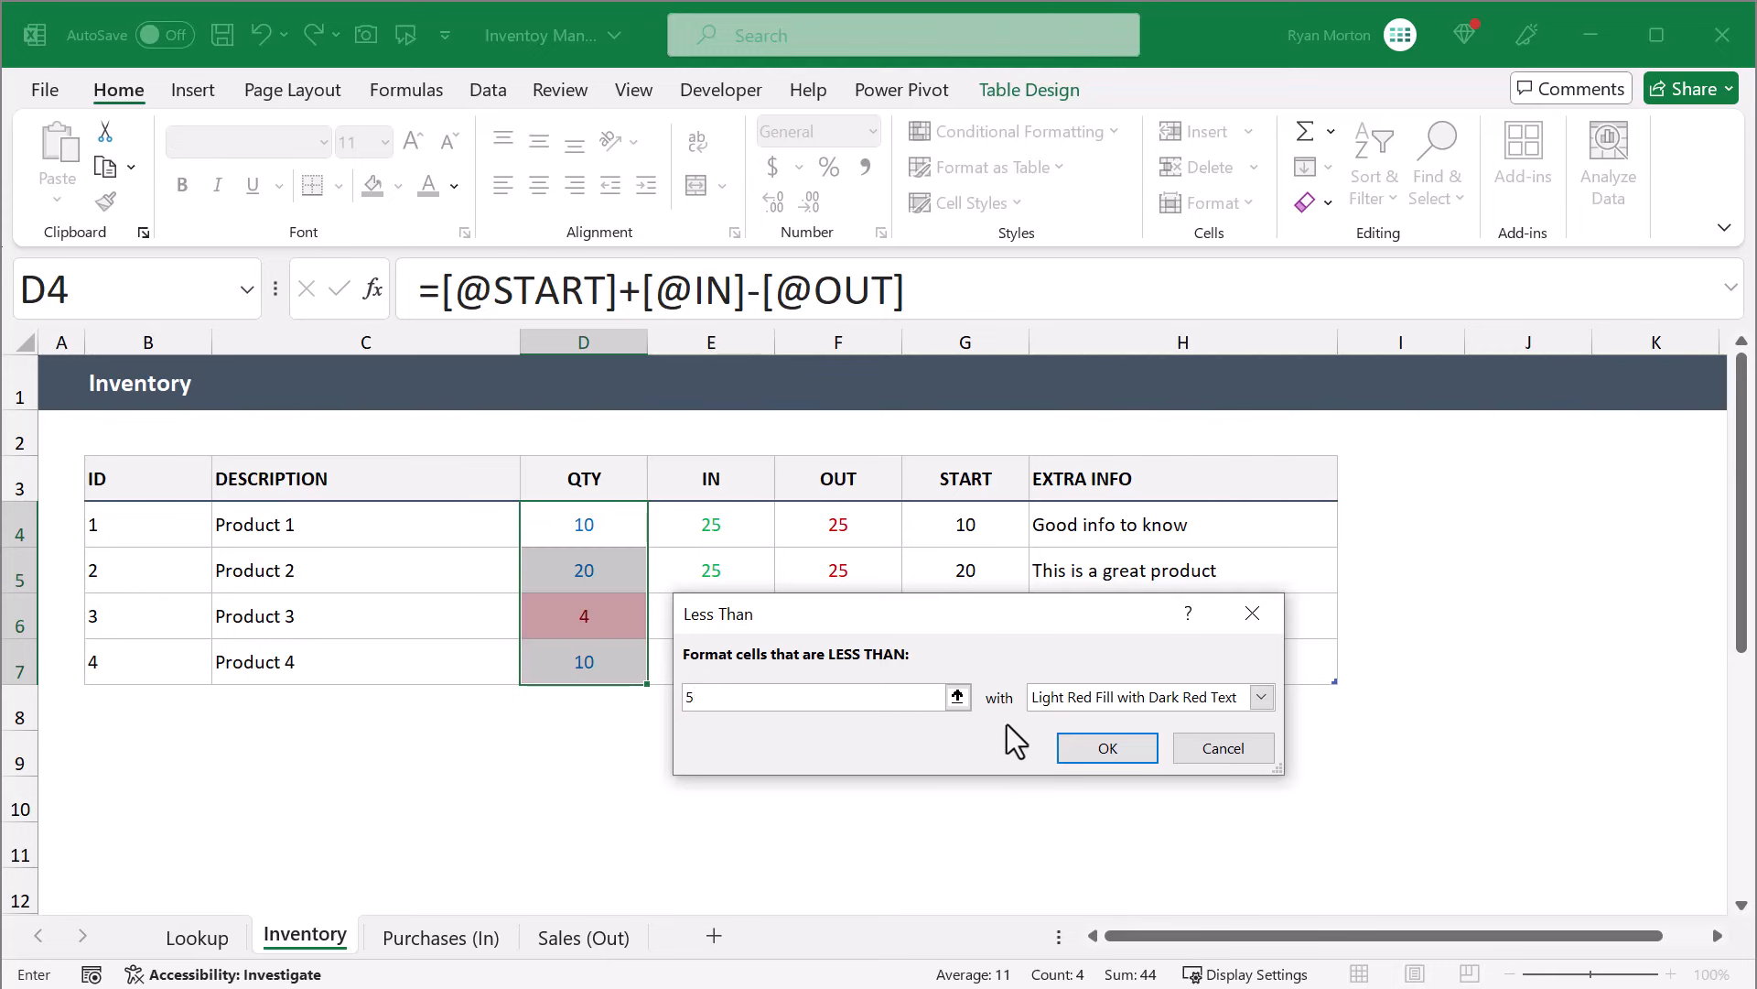
Give the Less Than rule on the QTY values a custom format with fill color #FFFFCC and apply it
click(1264, 696)
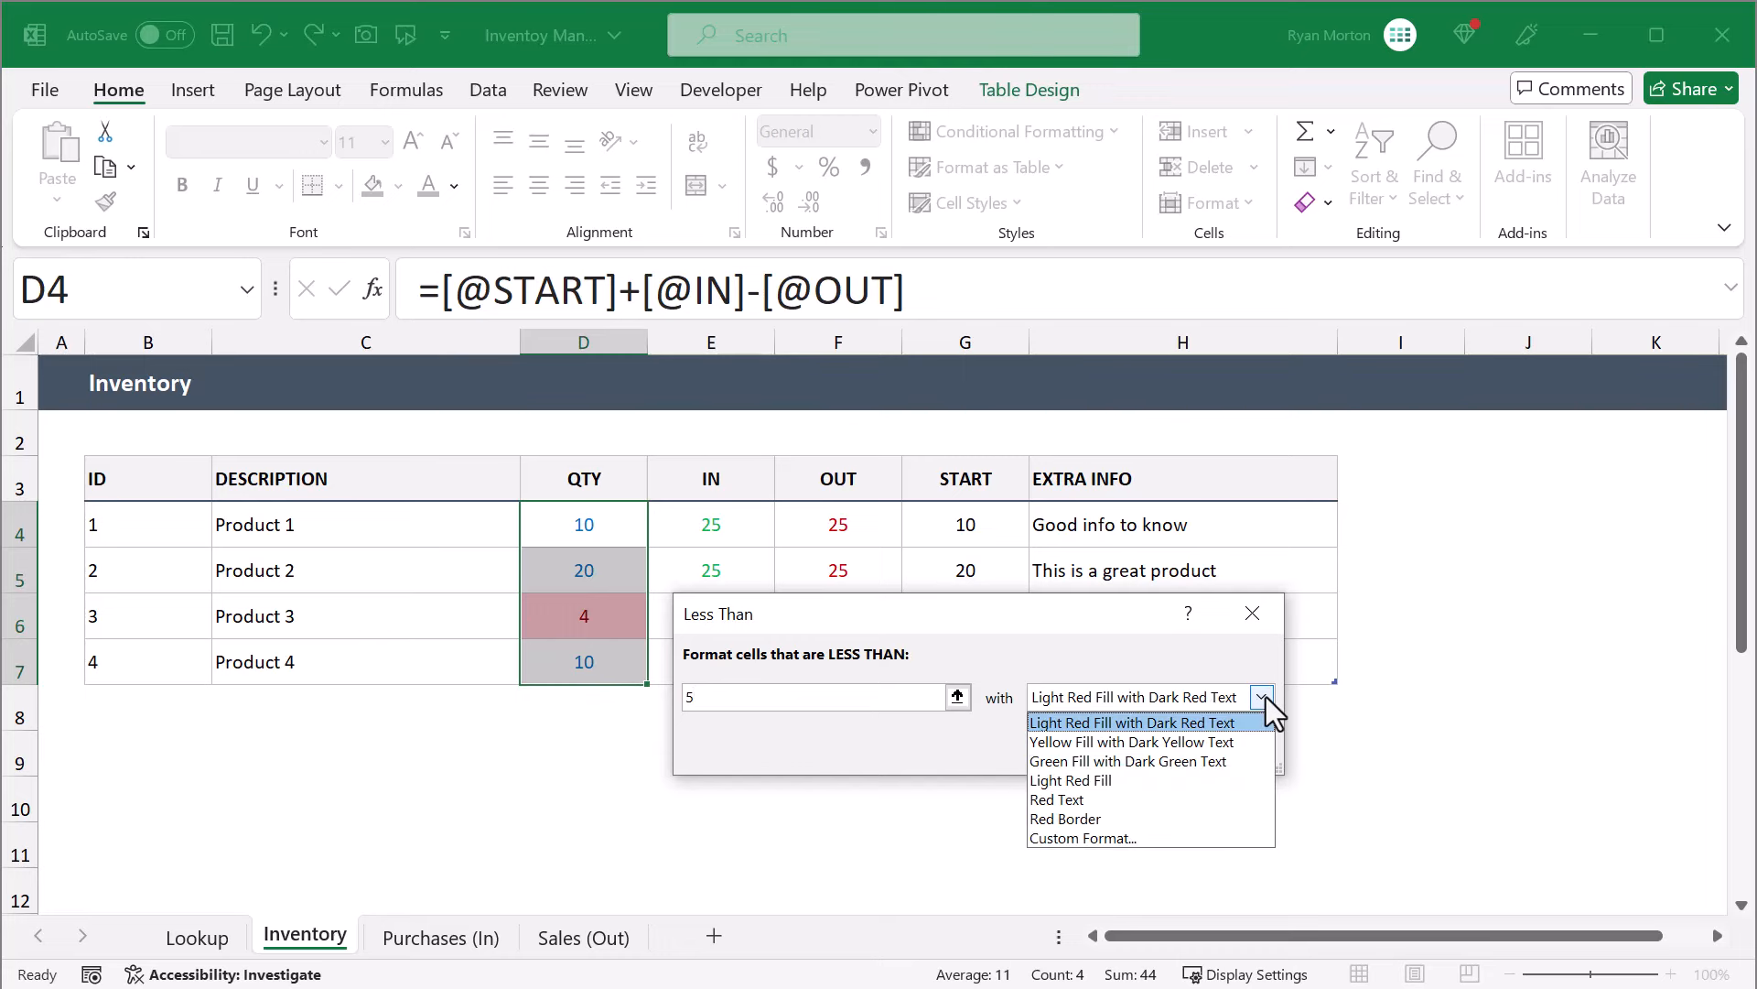
click(1134, 835)
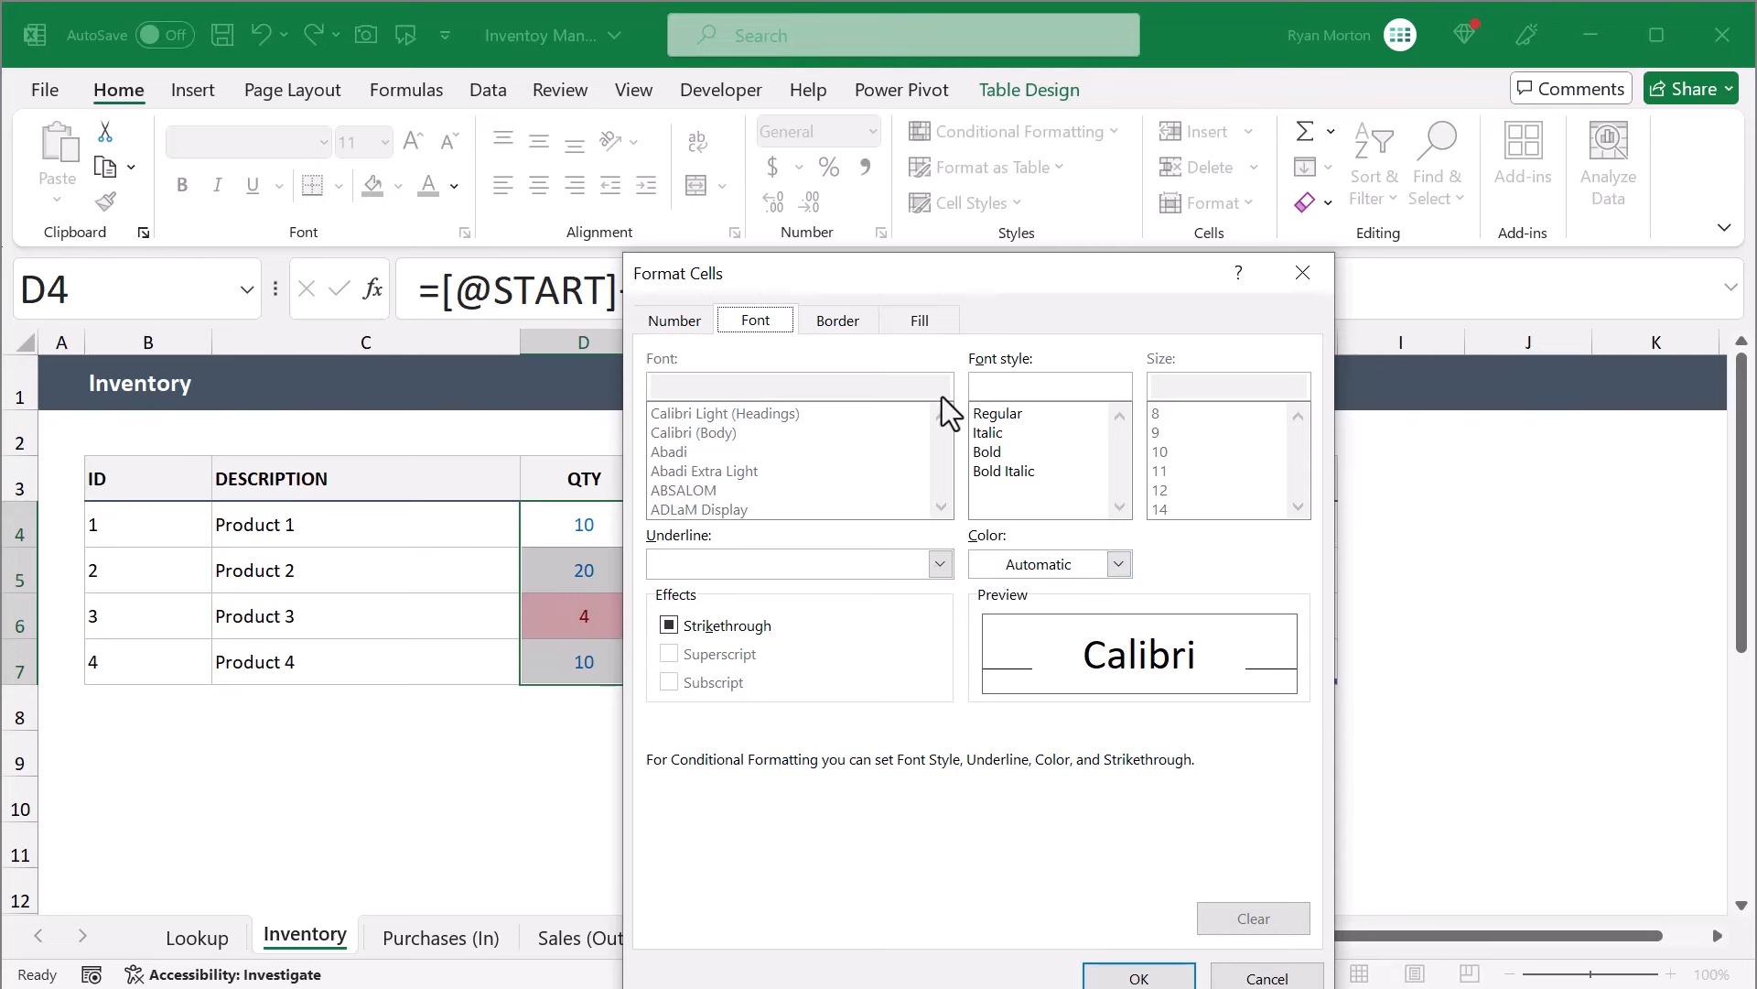
click(942, 325)
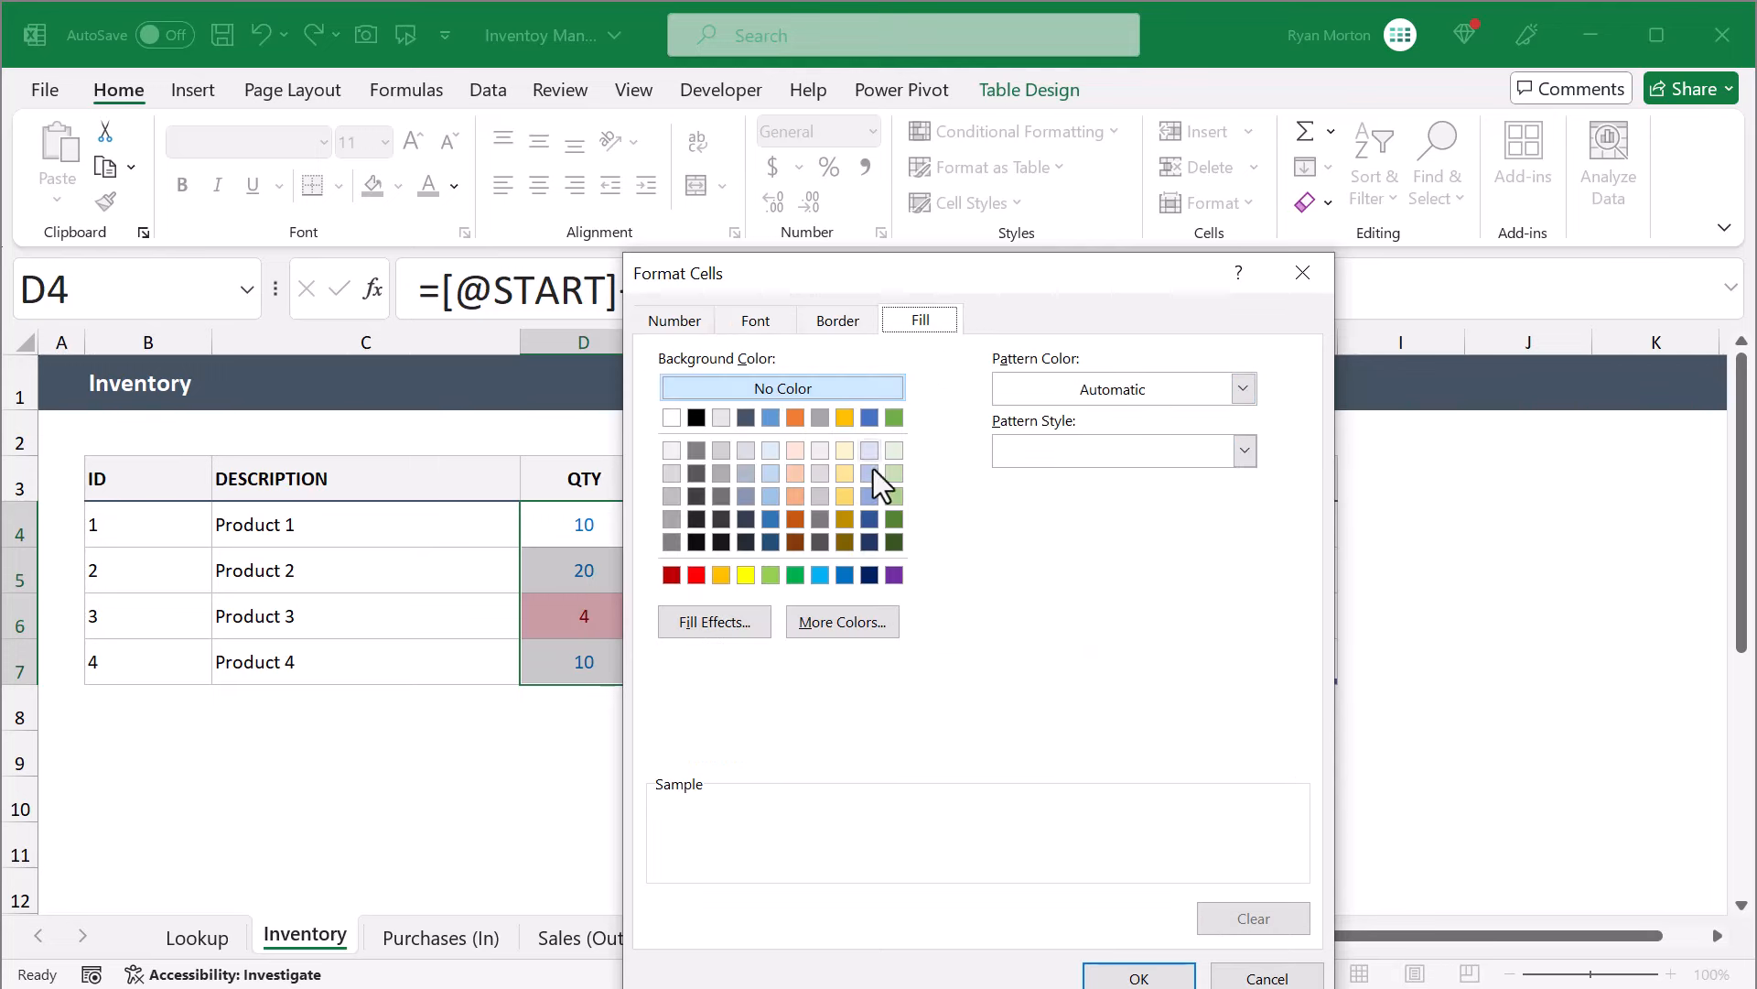
click(844, 620)
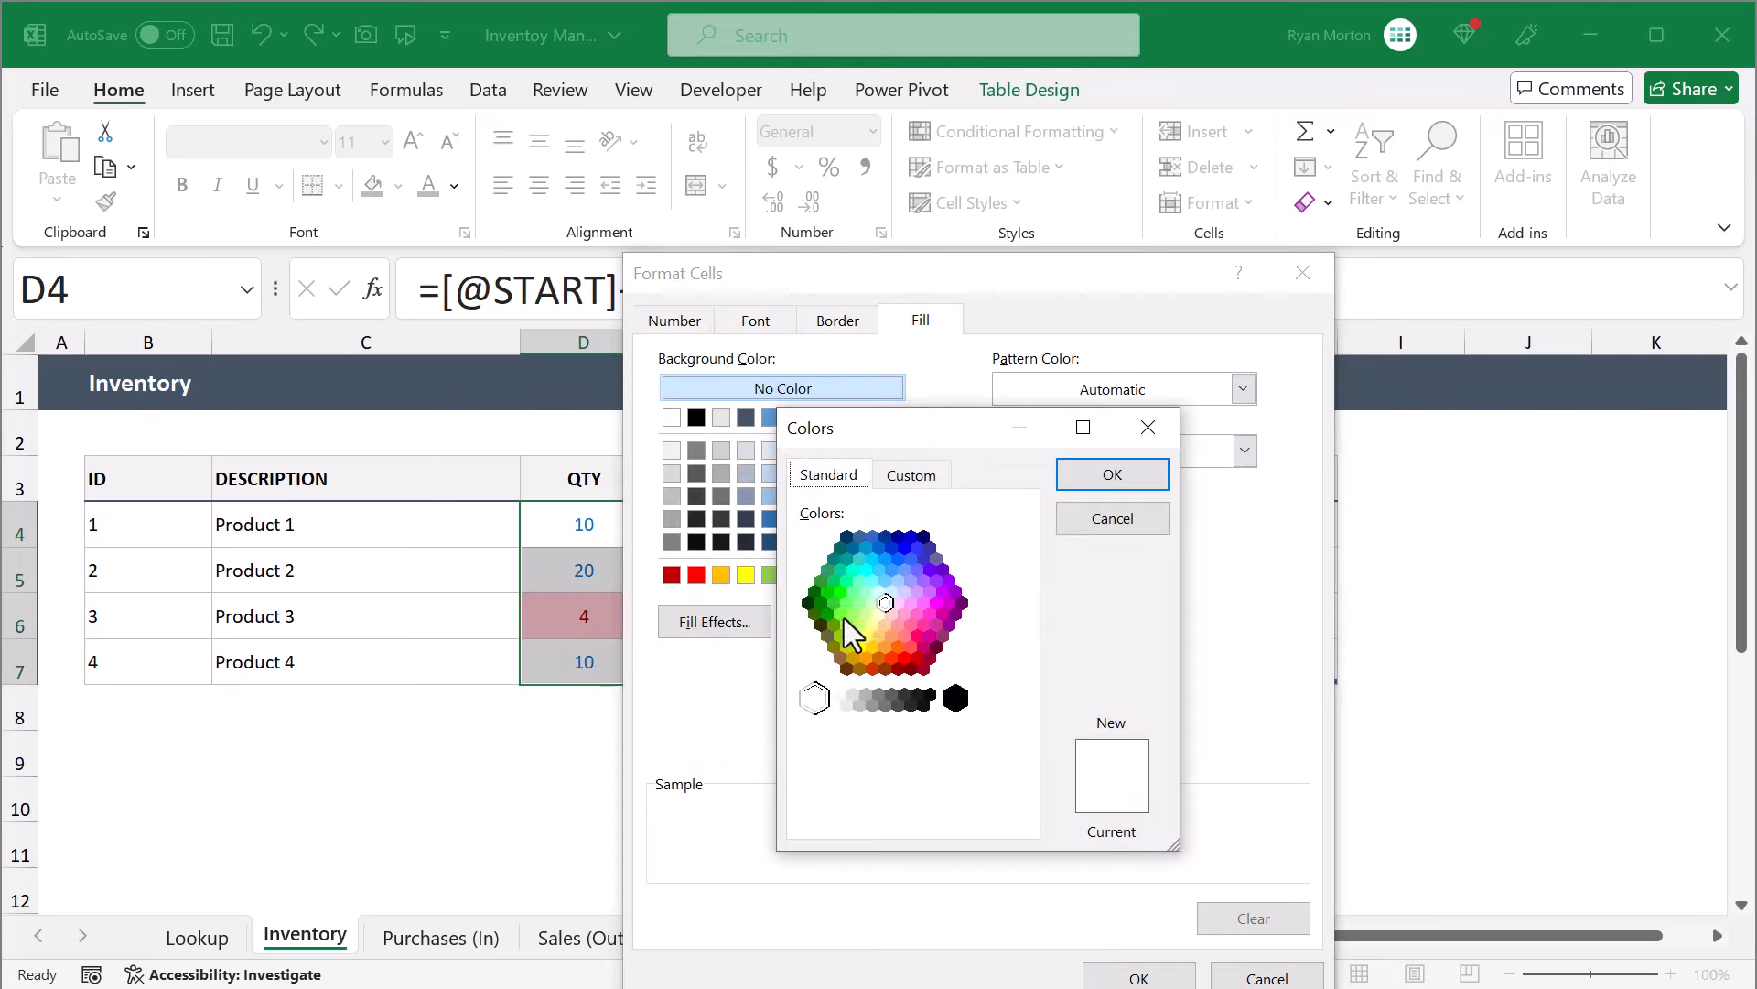
click(911, 476)
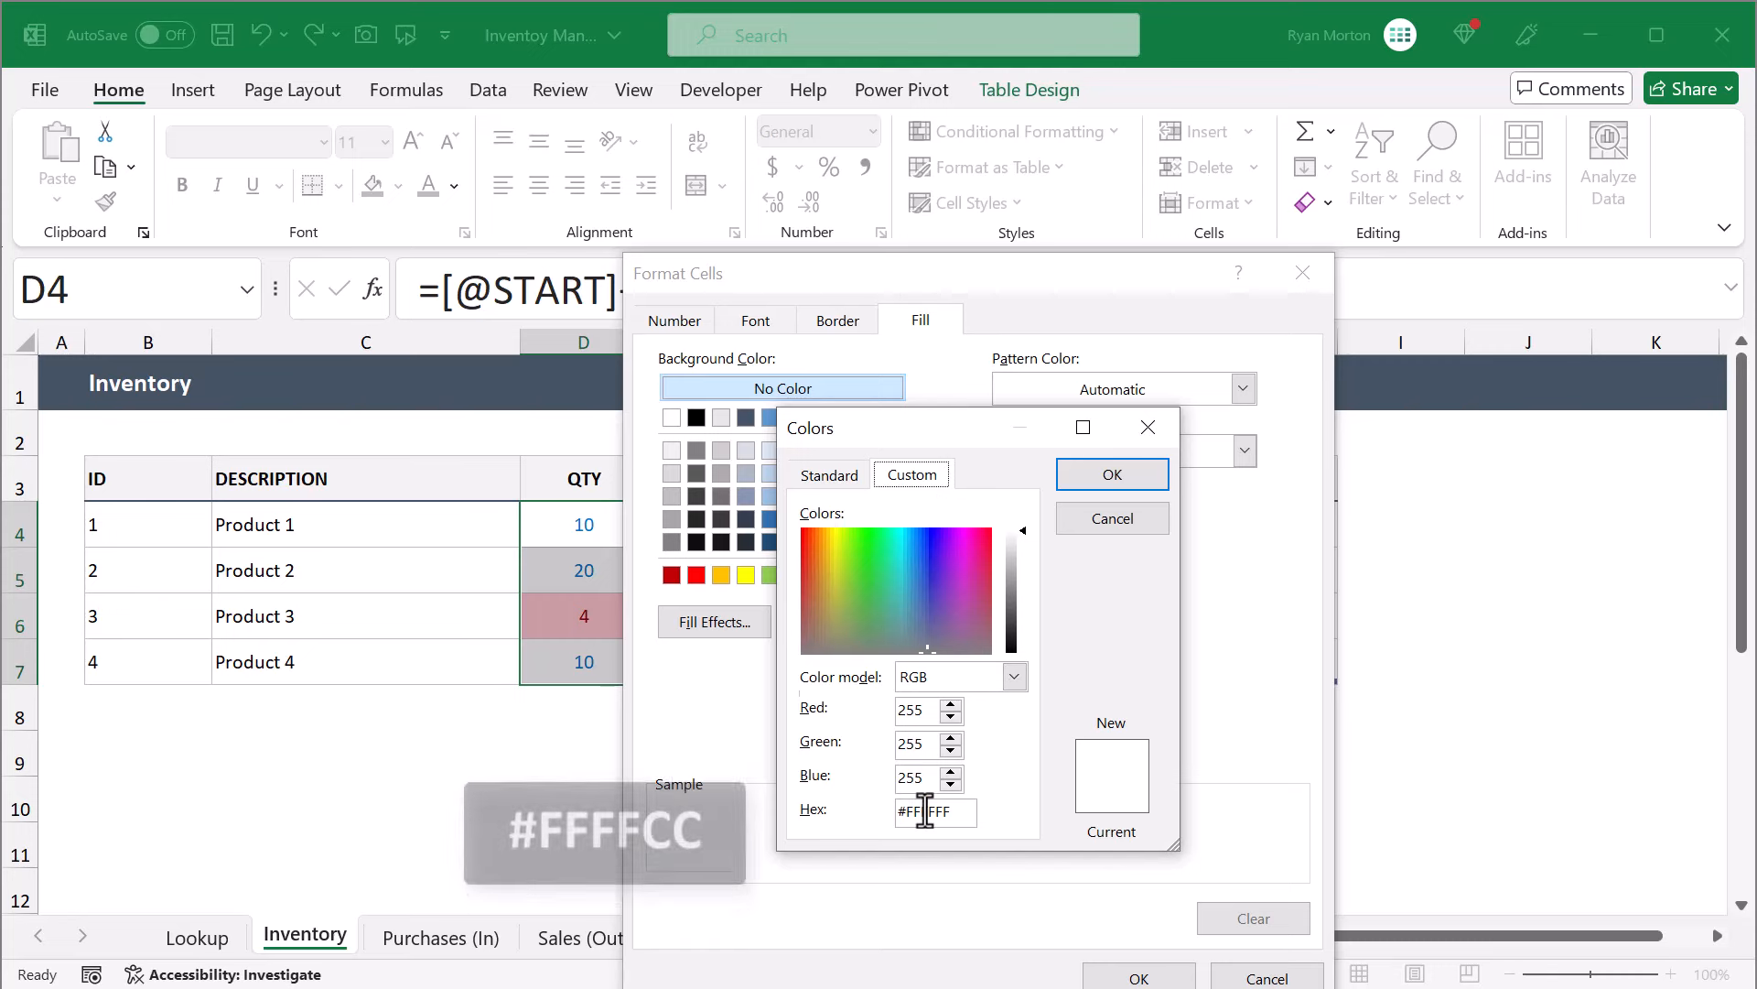
drag(926, 811, 956, 810)
key(BackSpace)
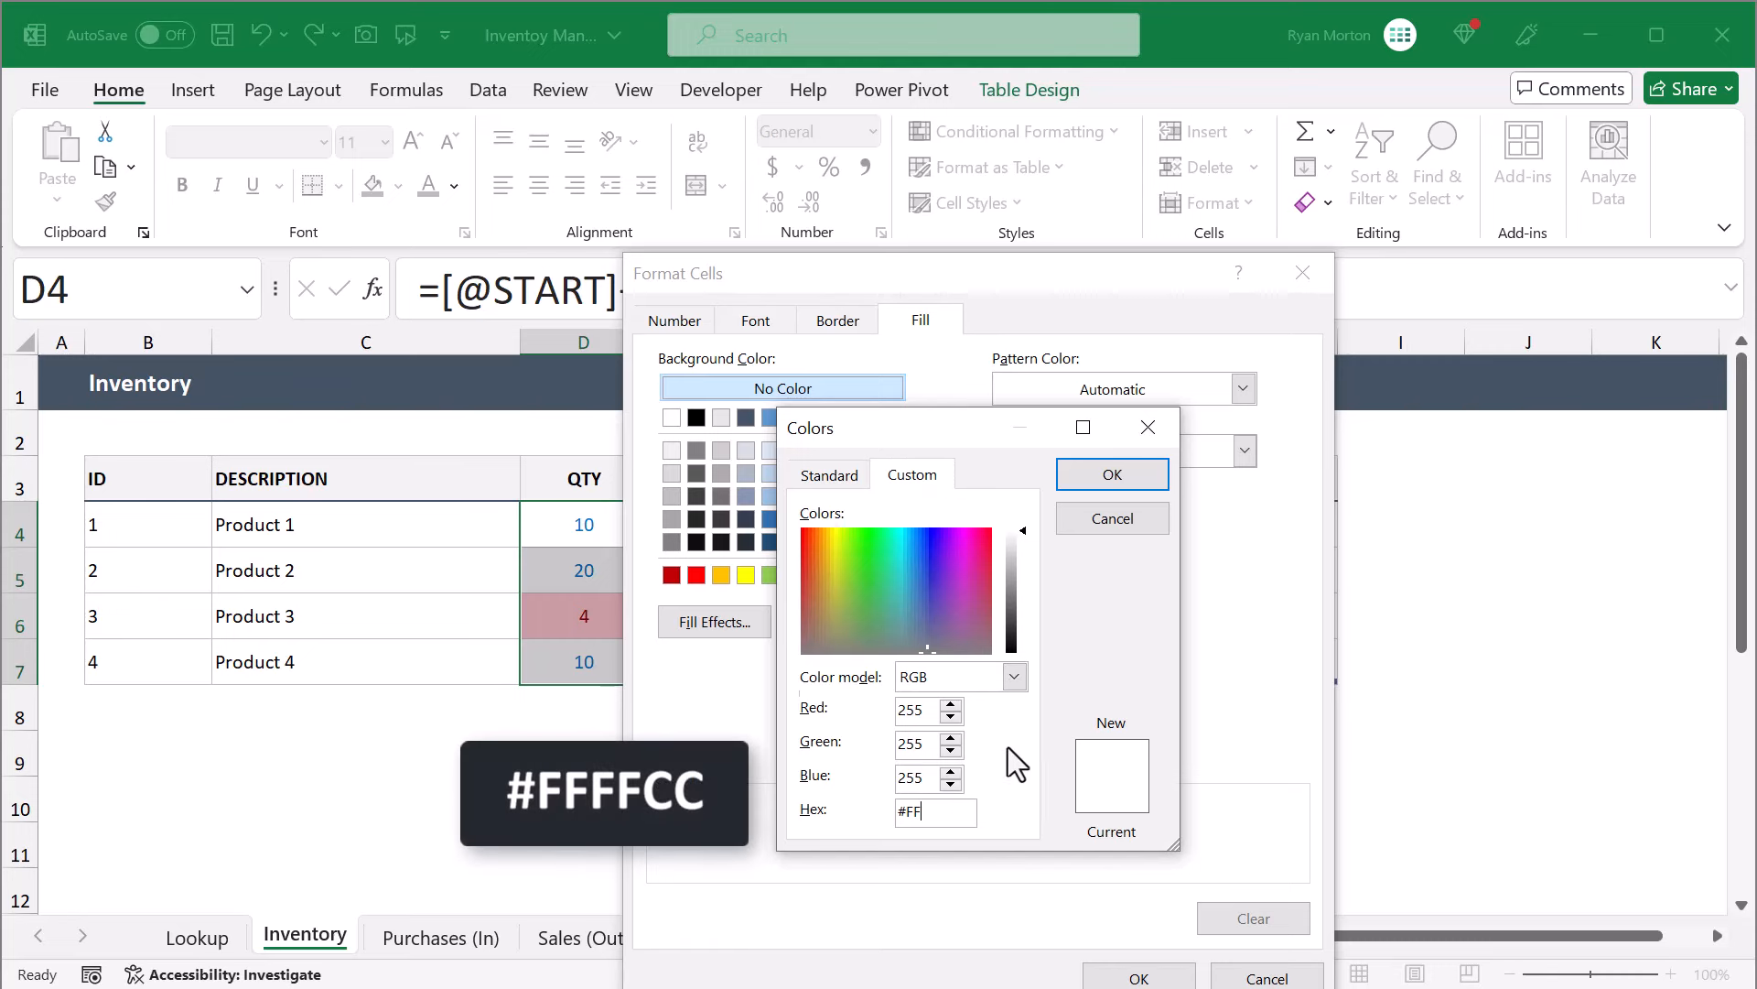
text(FFCC)
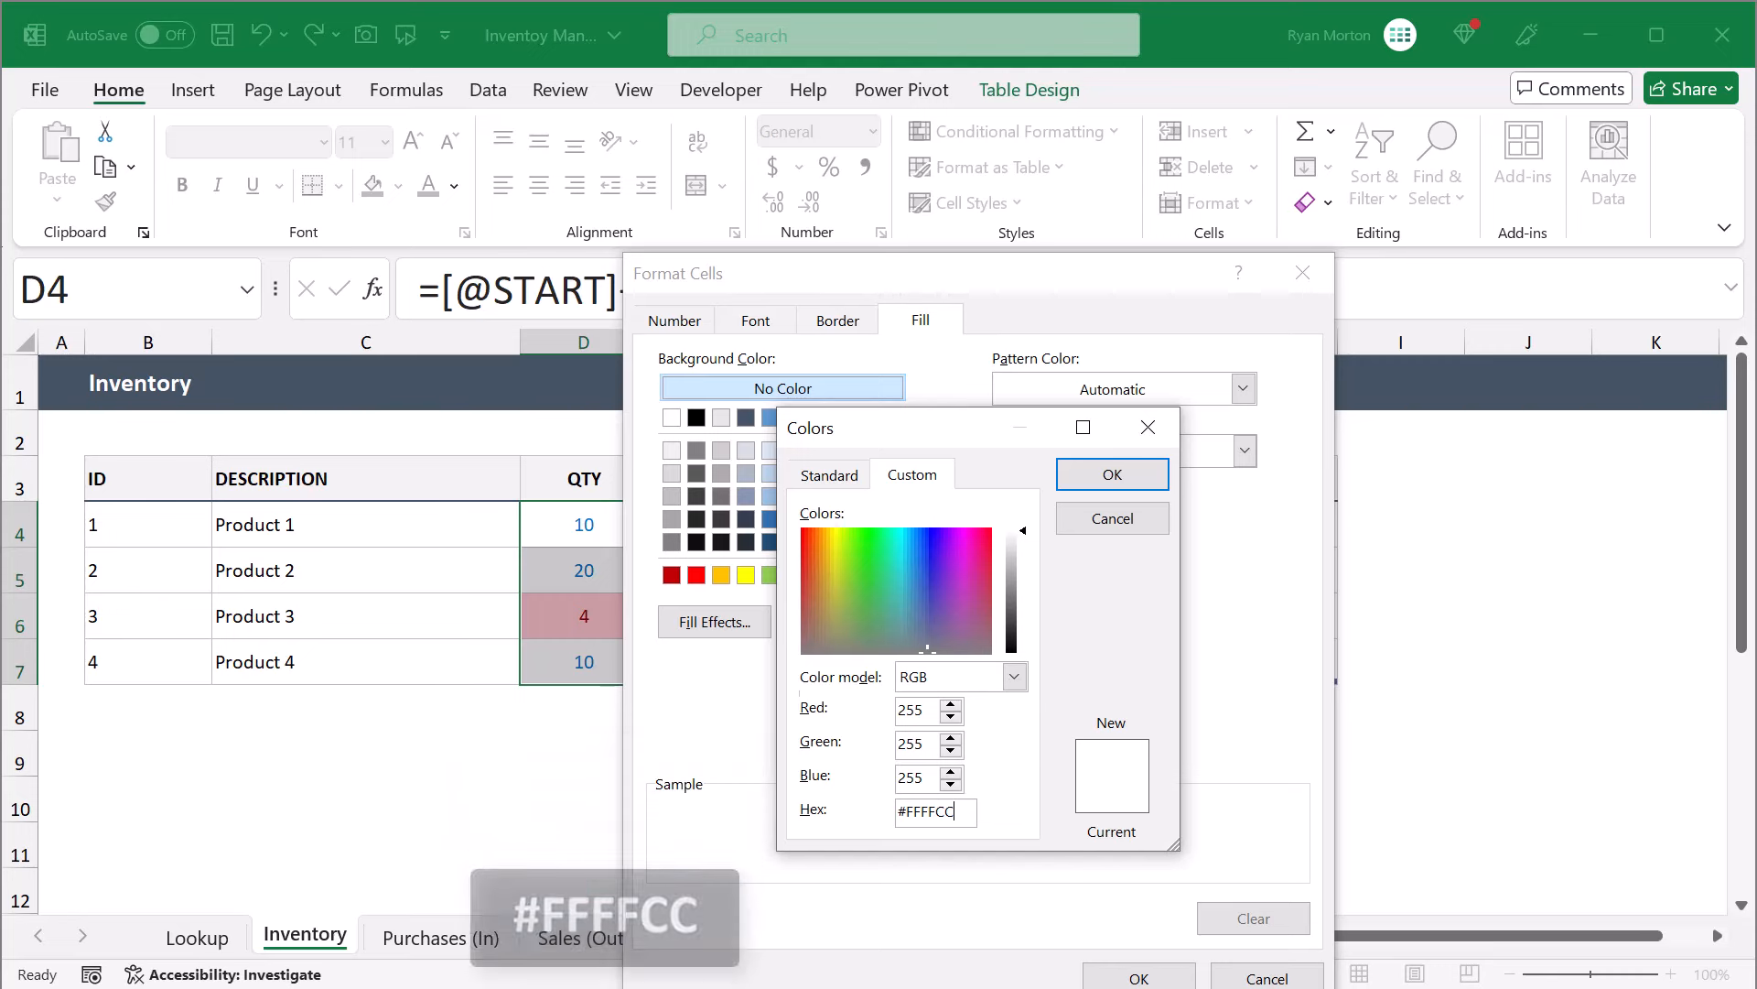
click(1126, 481)
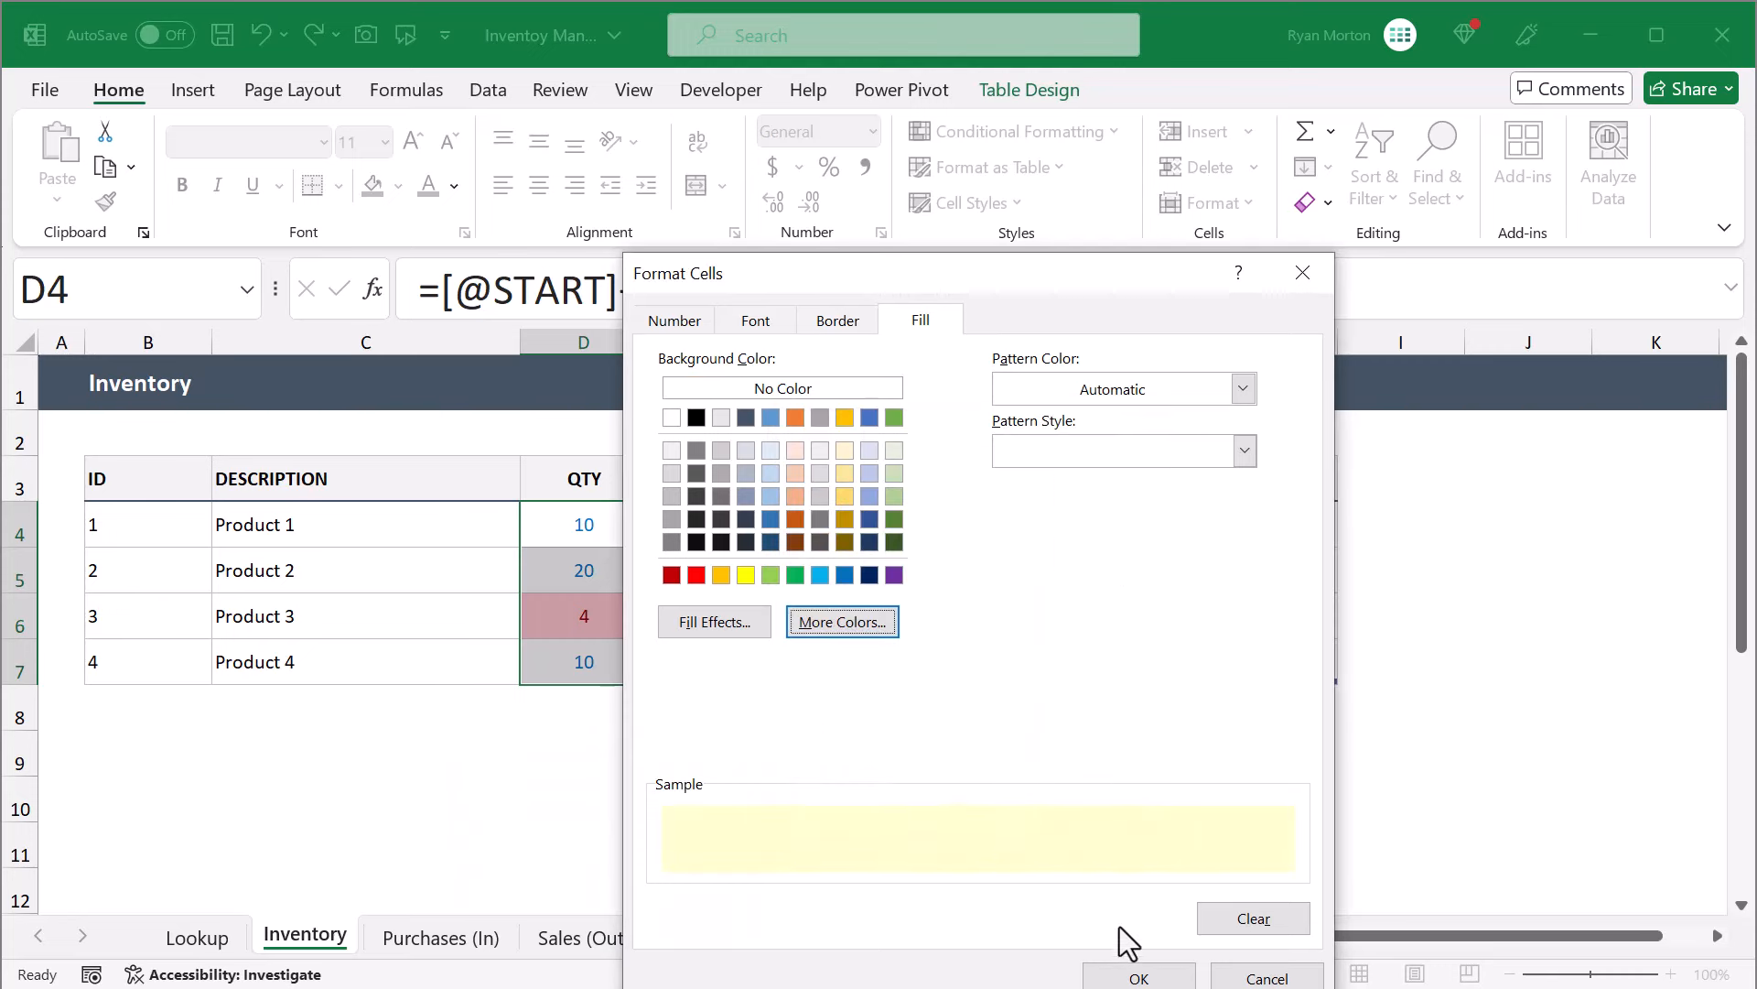
click(1133, 976)
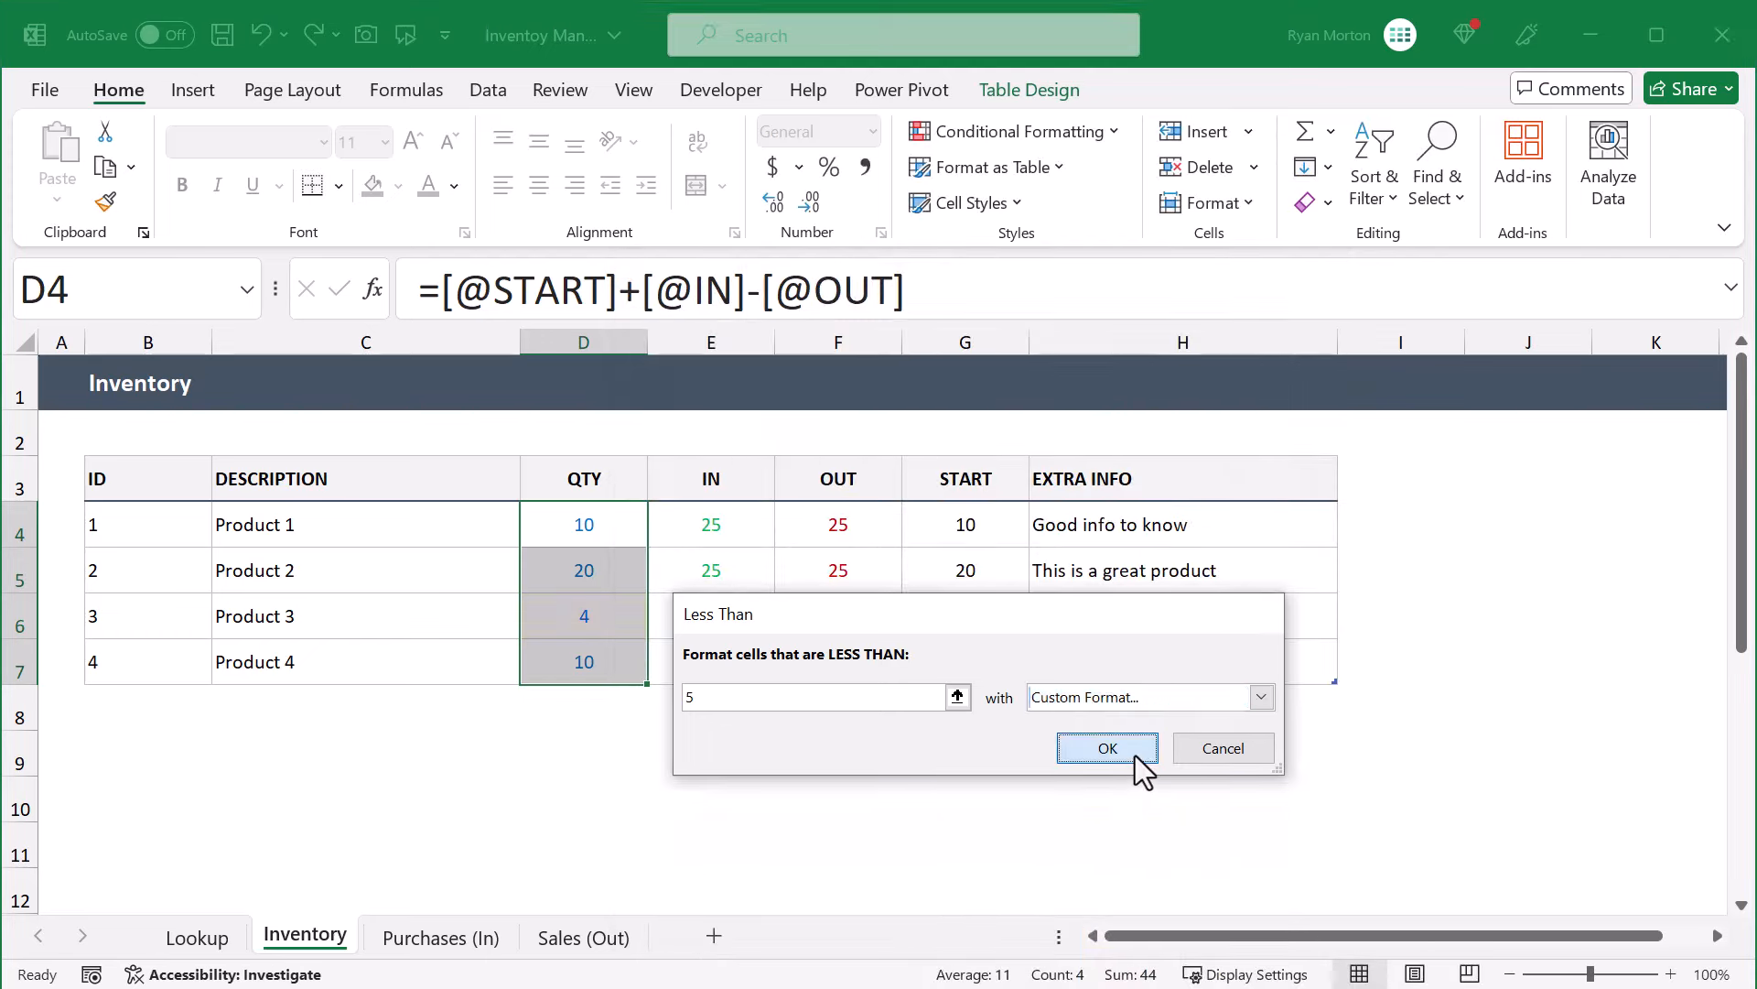
click(1108, 748)
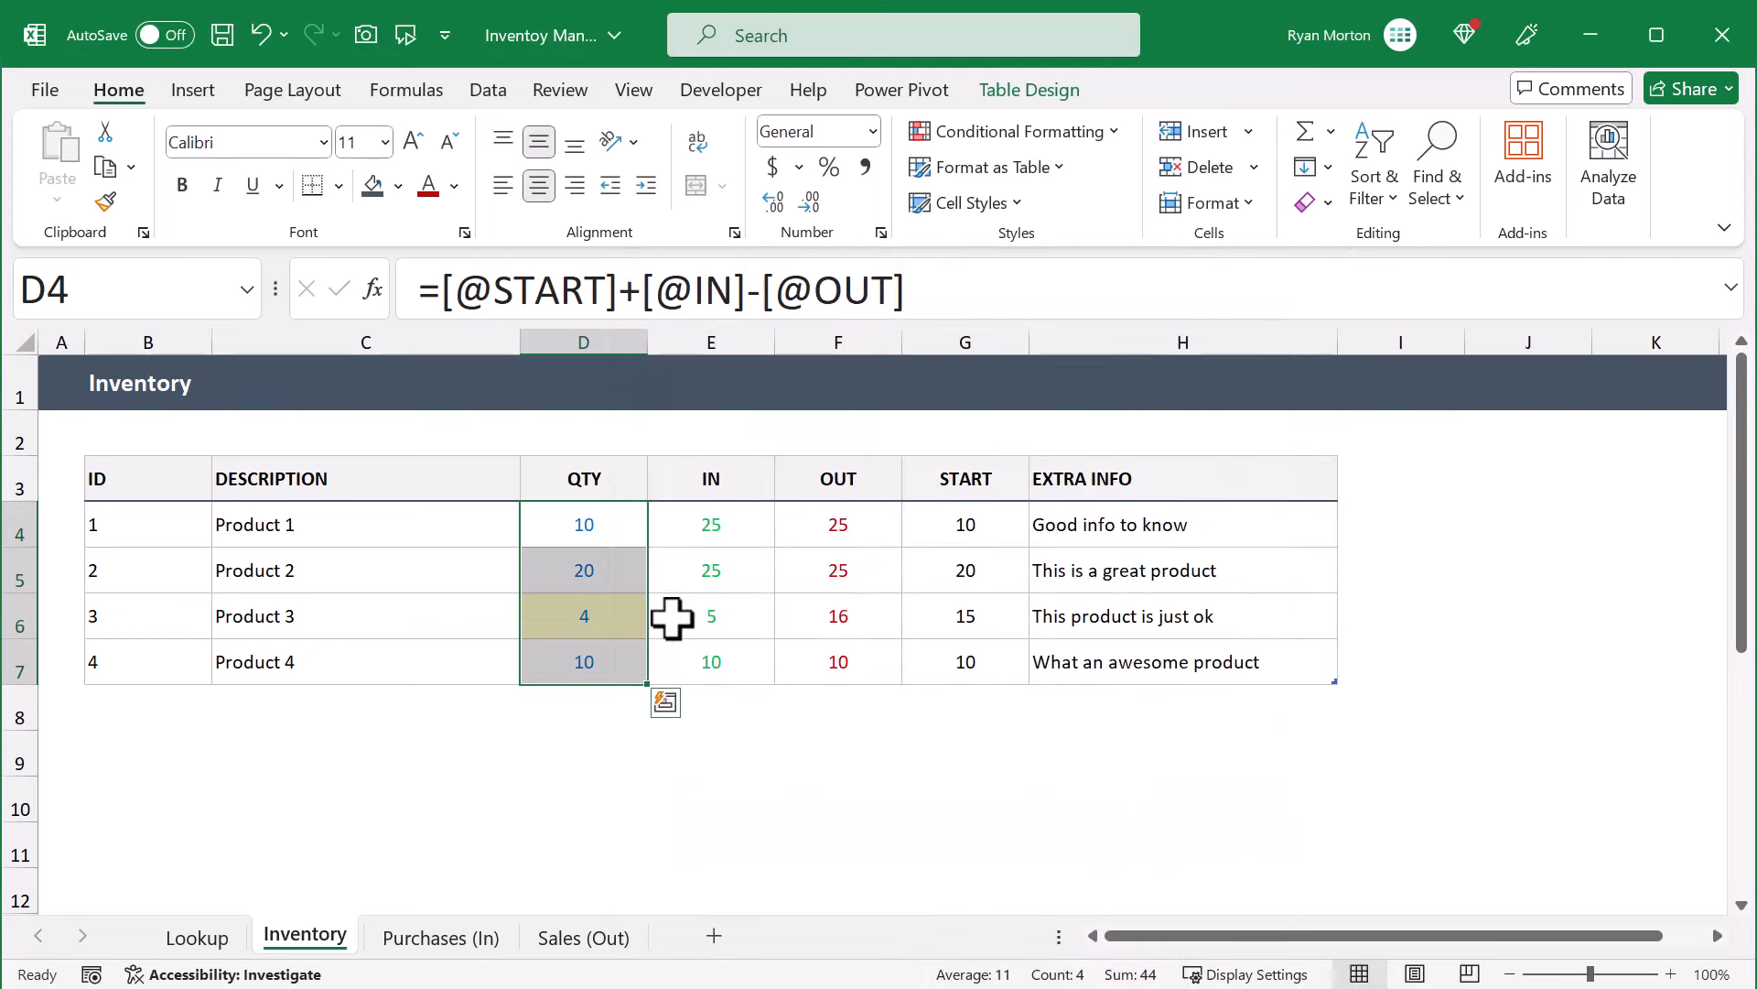
click(616, 613)
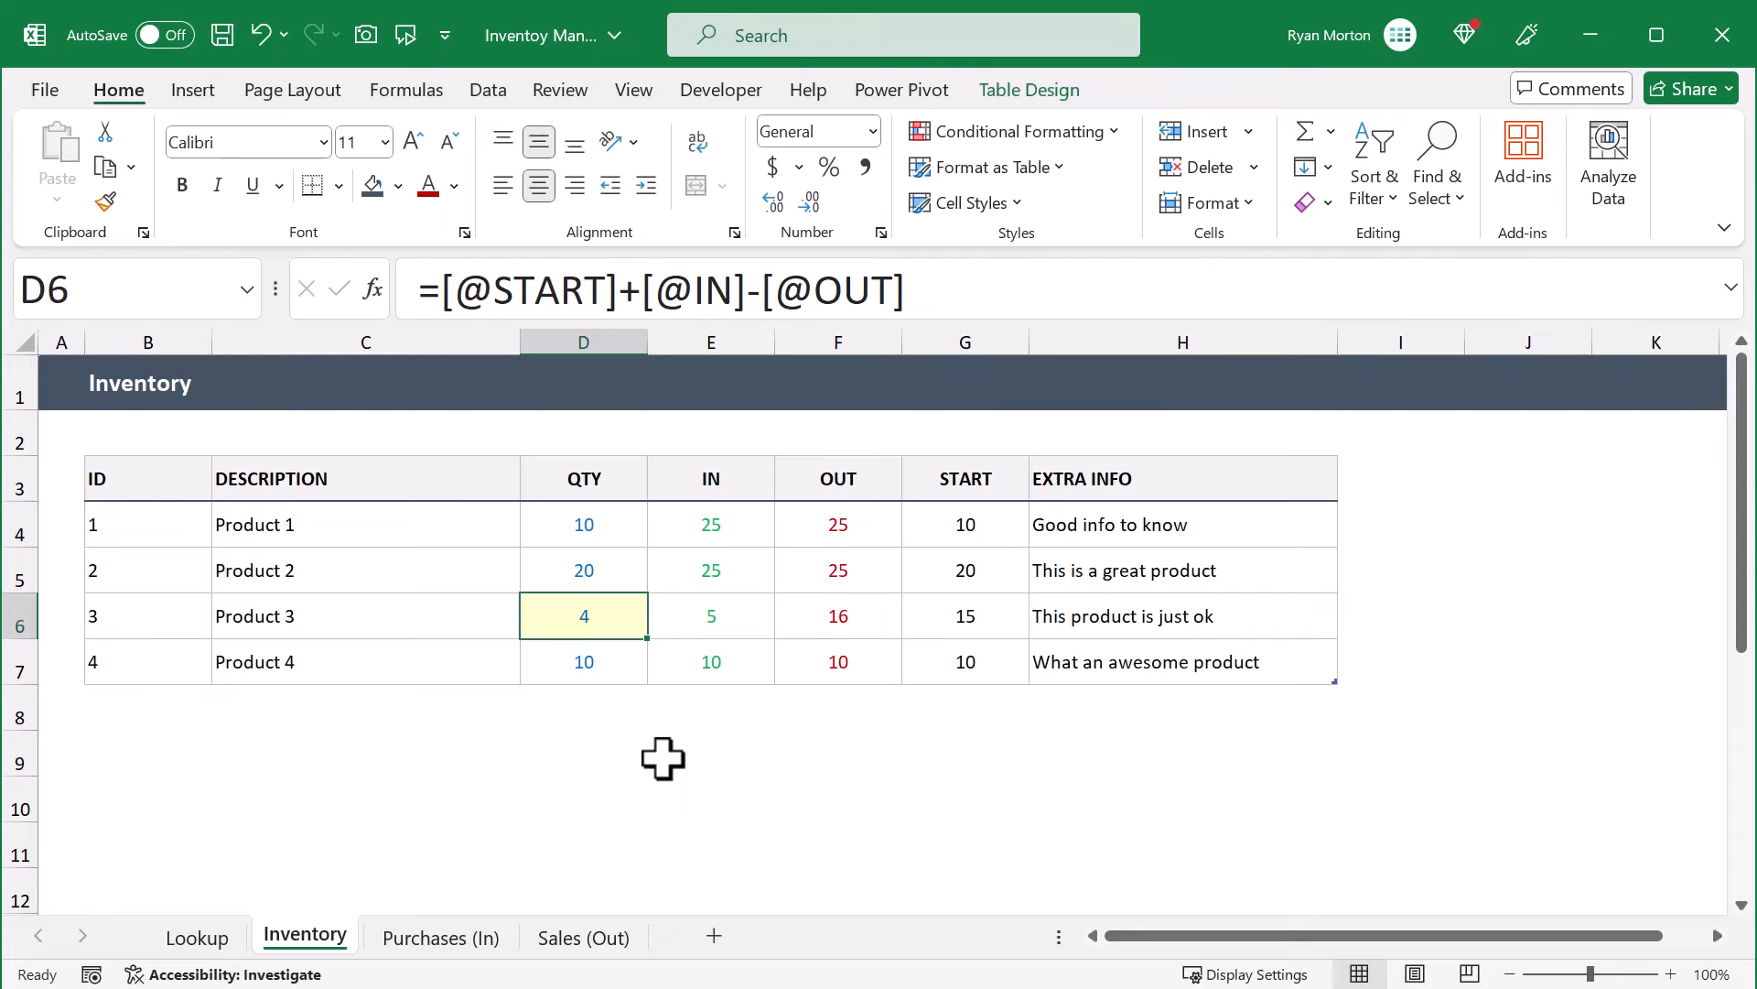
Enter the title "Lookup" in cell B1 of the Lookup sheet
click(200, 937)
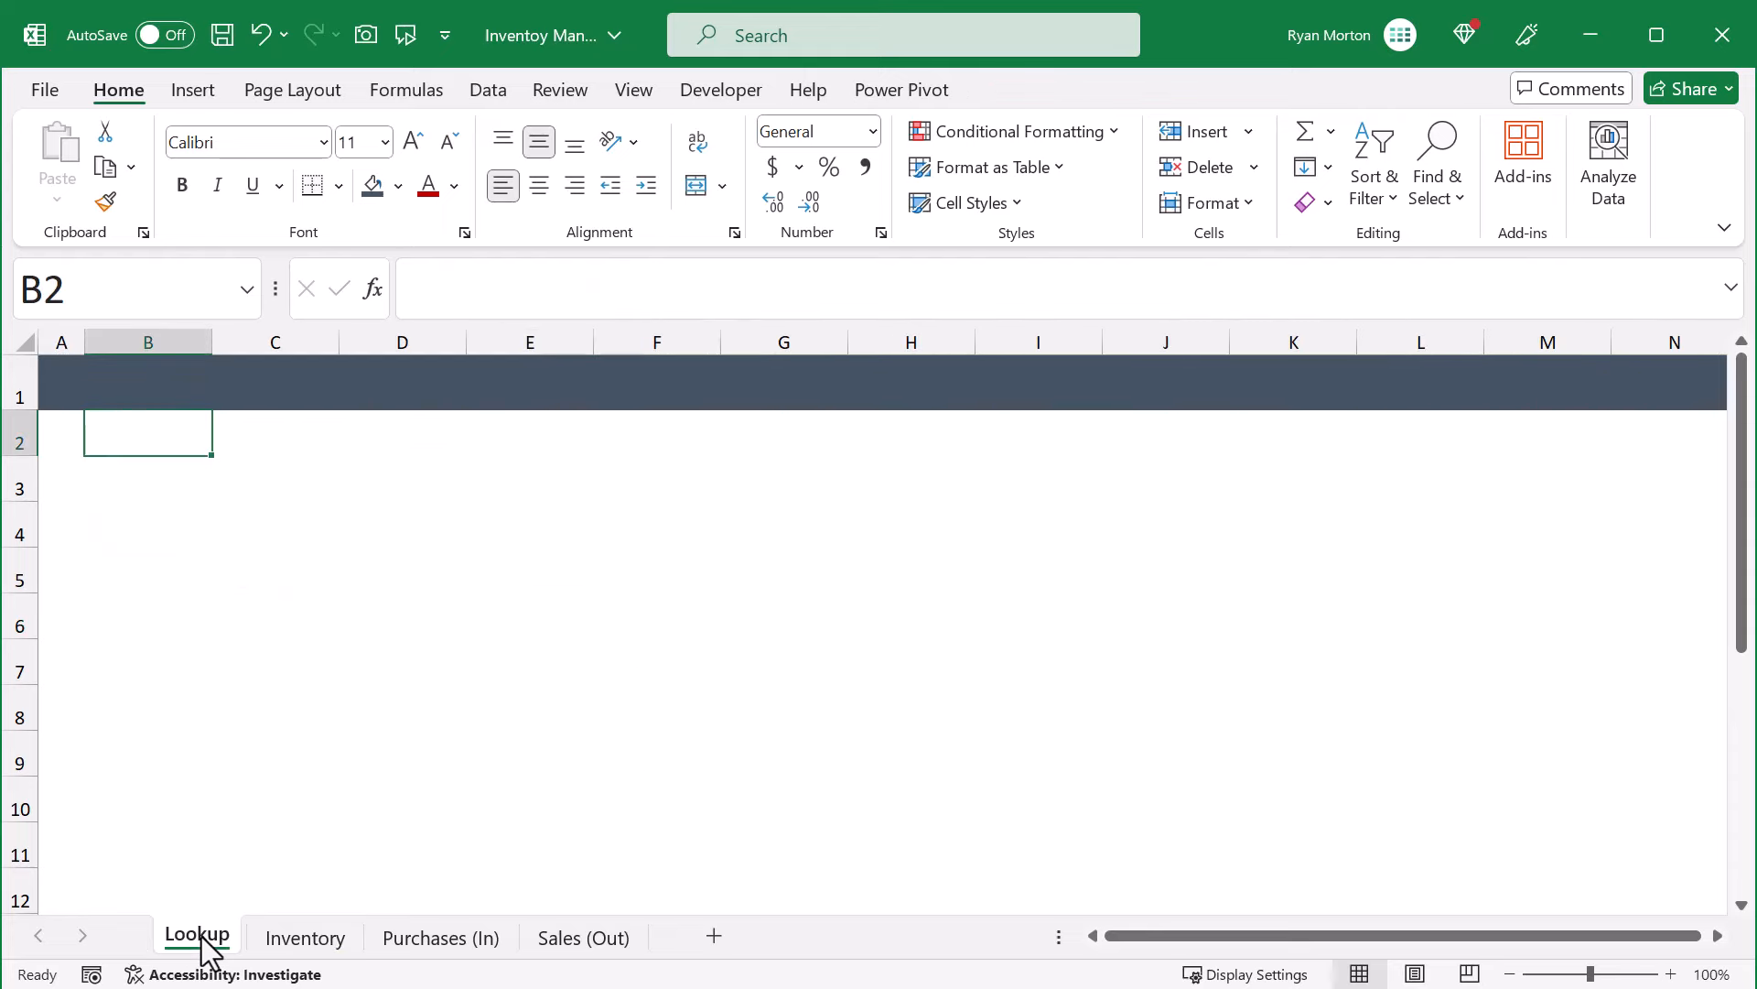
click(167, 386)
text(L)
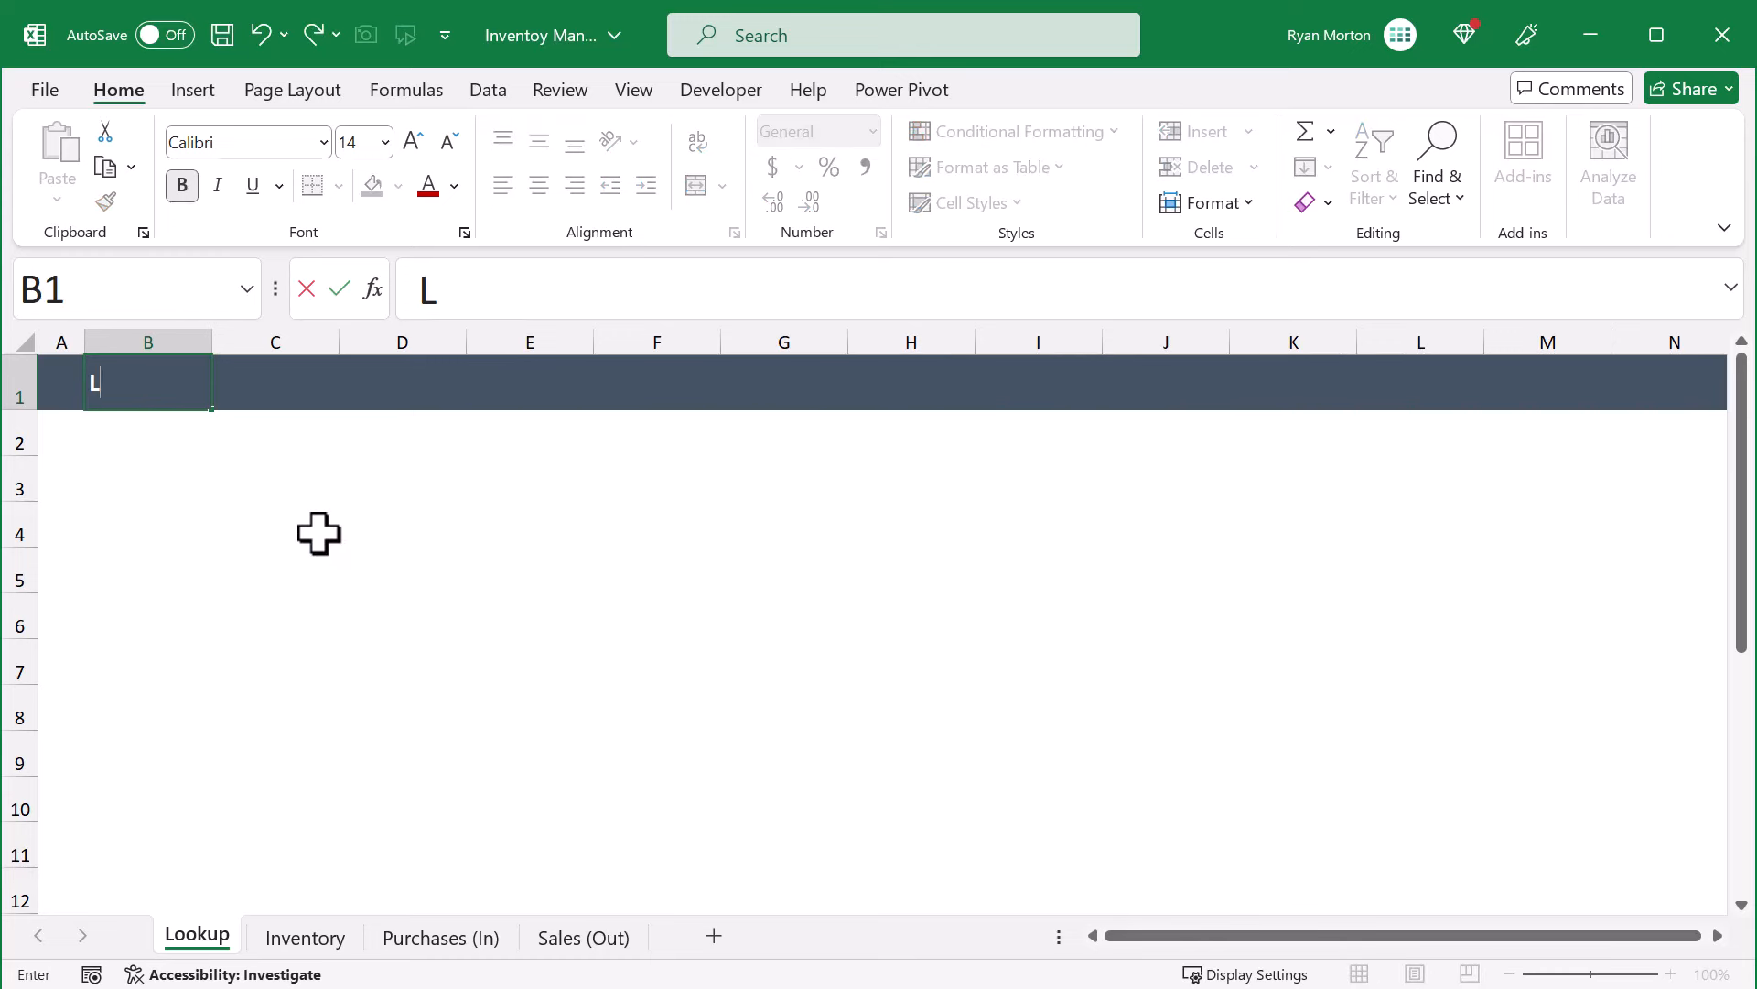
text(ookup)
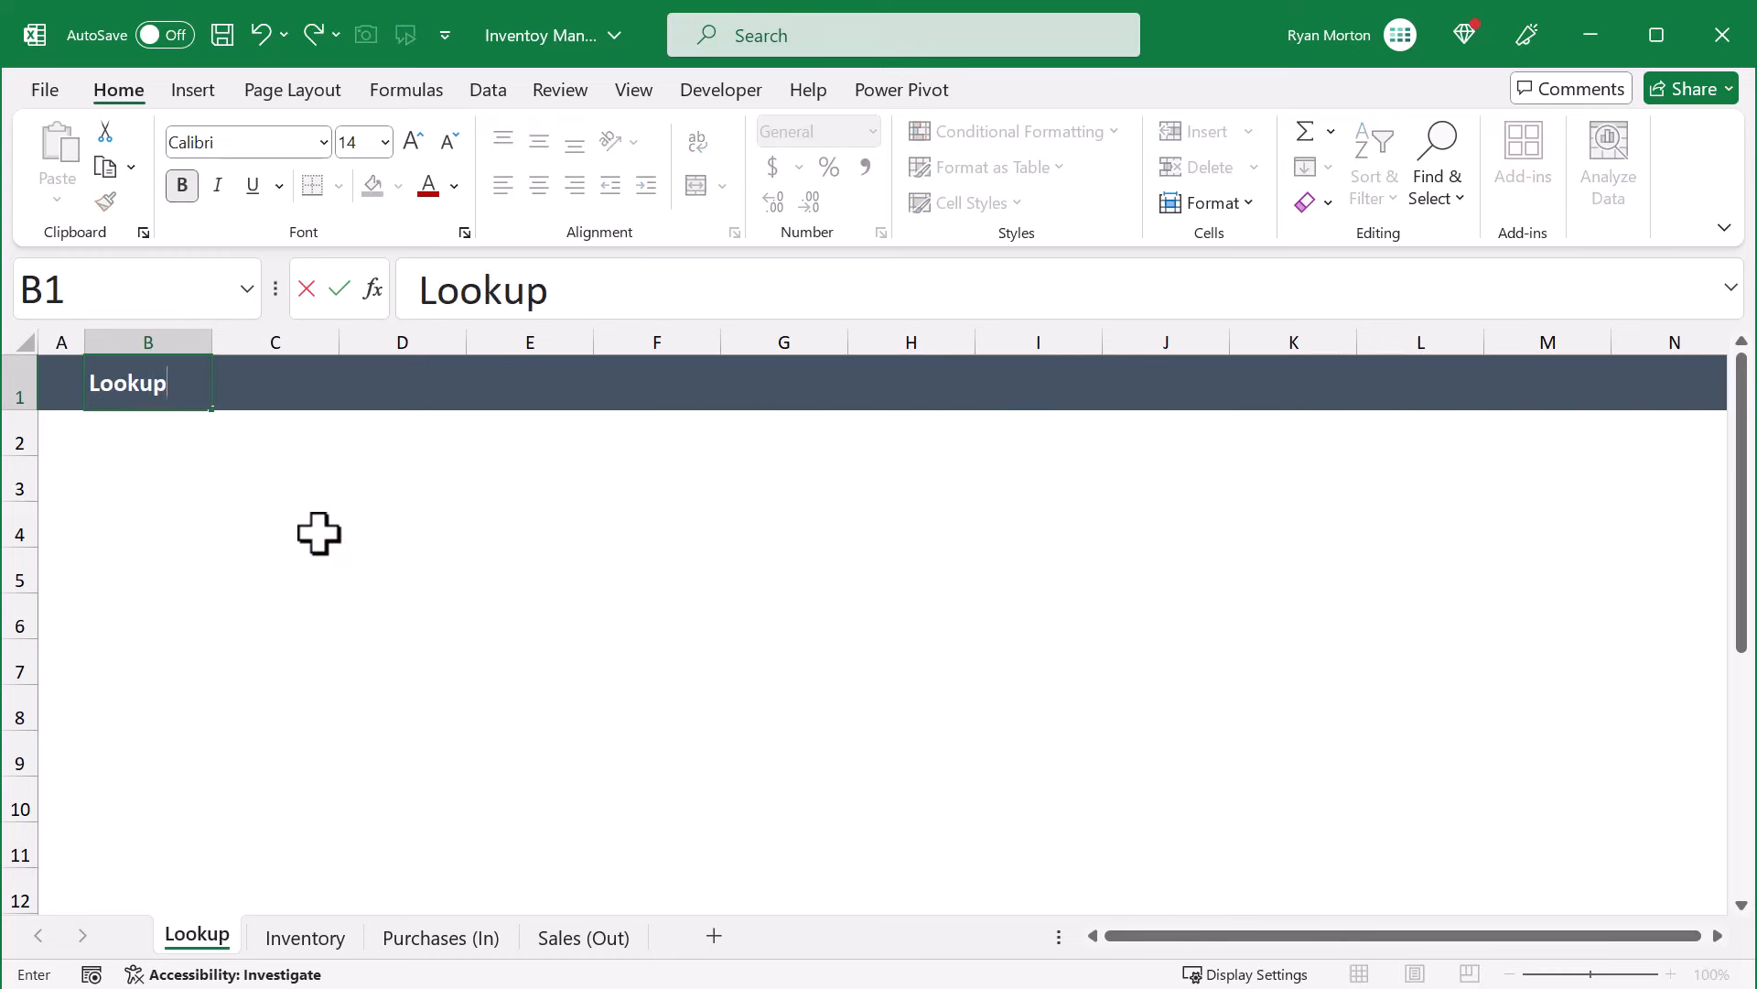
key(Return)
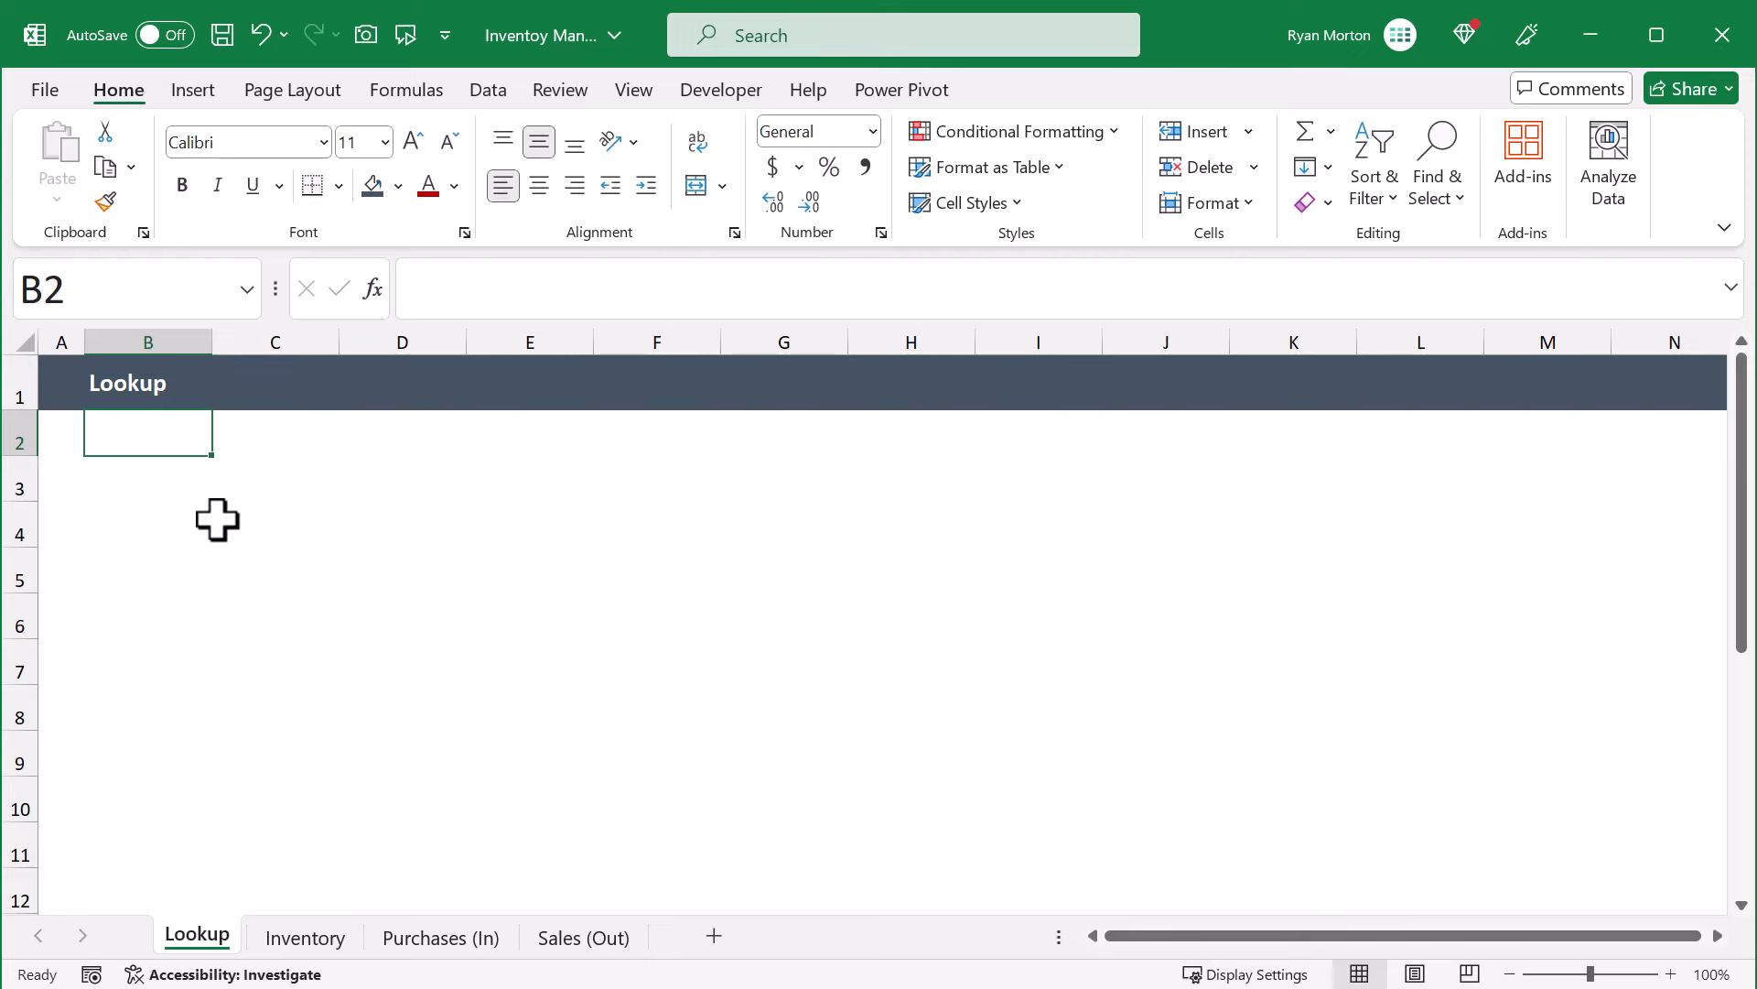
Set the width of columns B and H on the Lookup sheet to 4
click(184, 327)
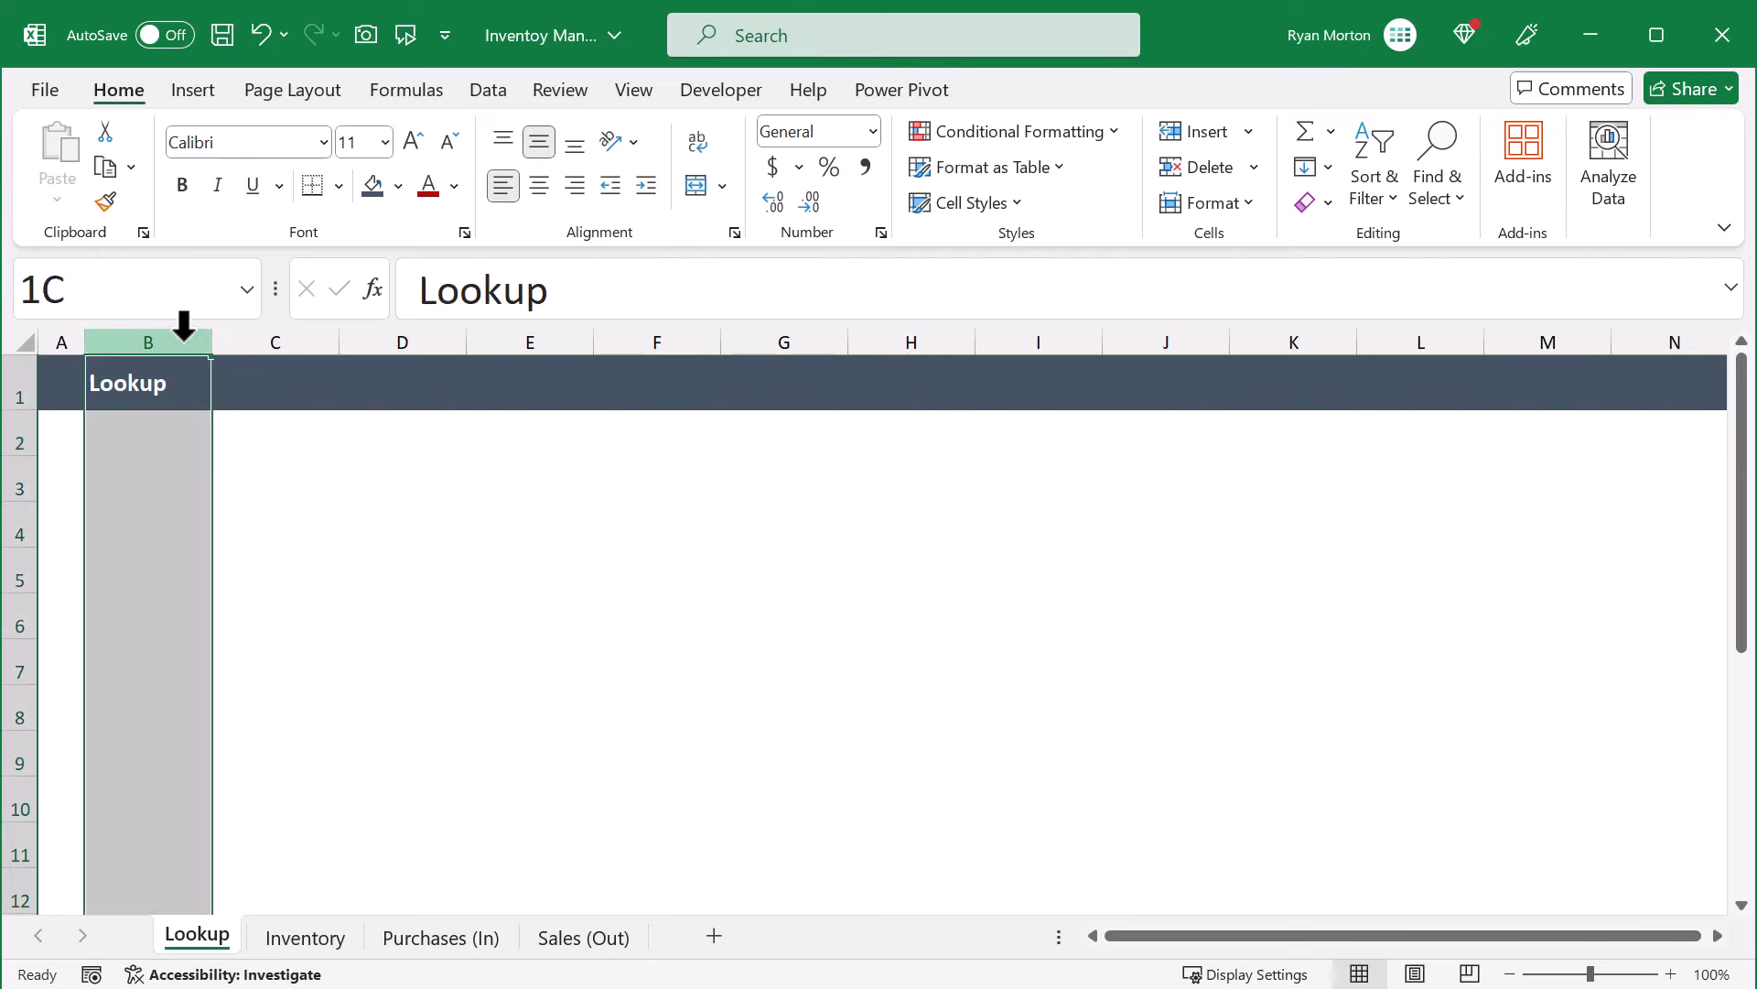
ctrl+click(887, 326)
right_click(890, 341)
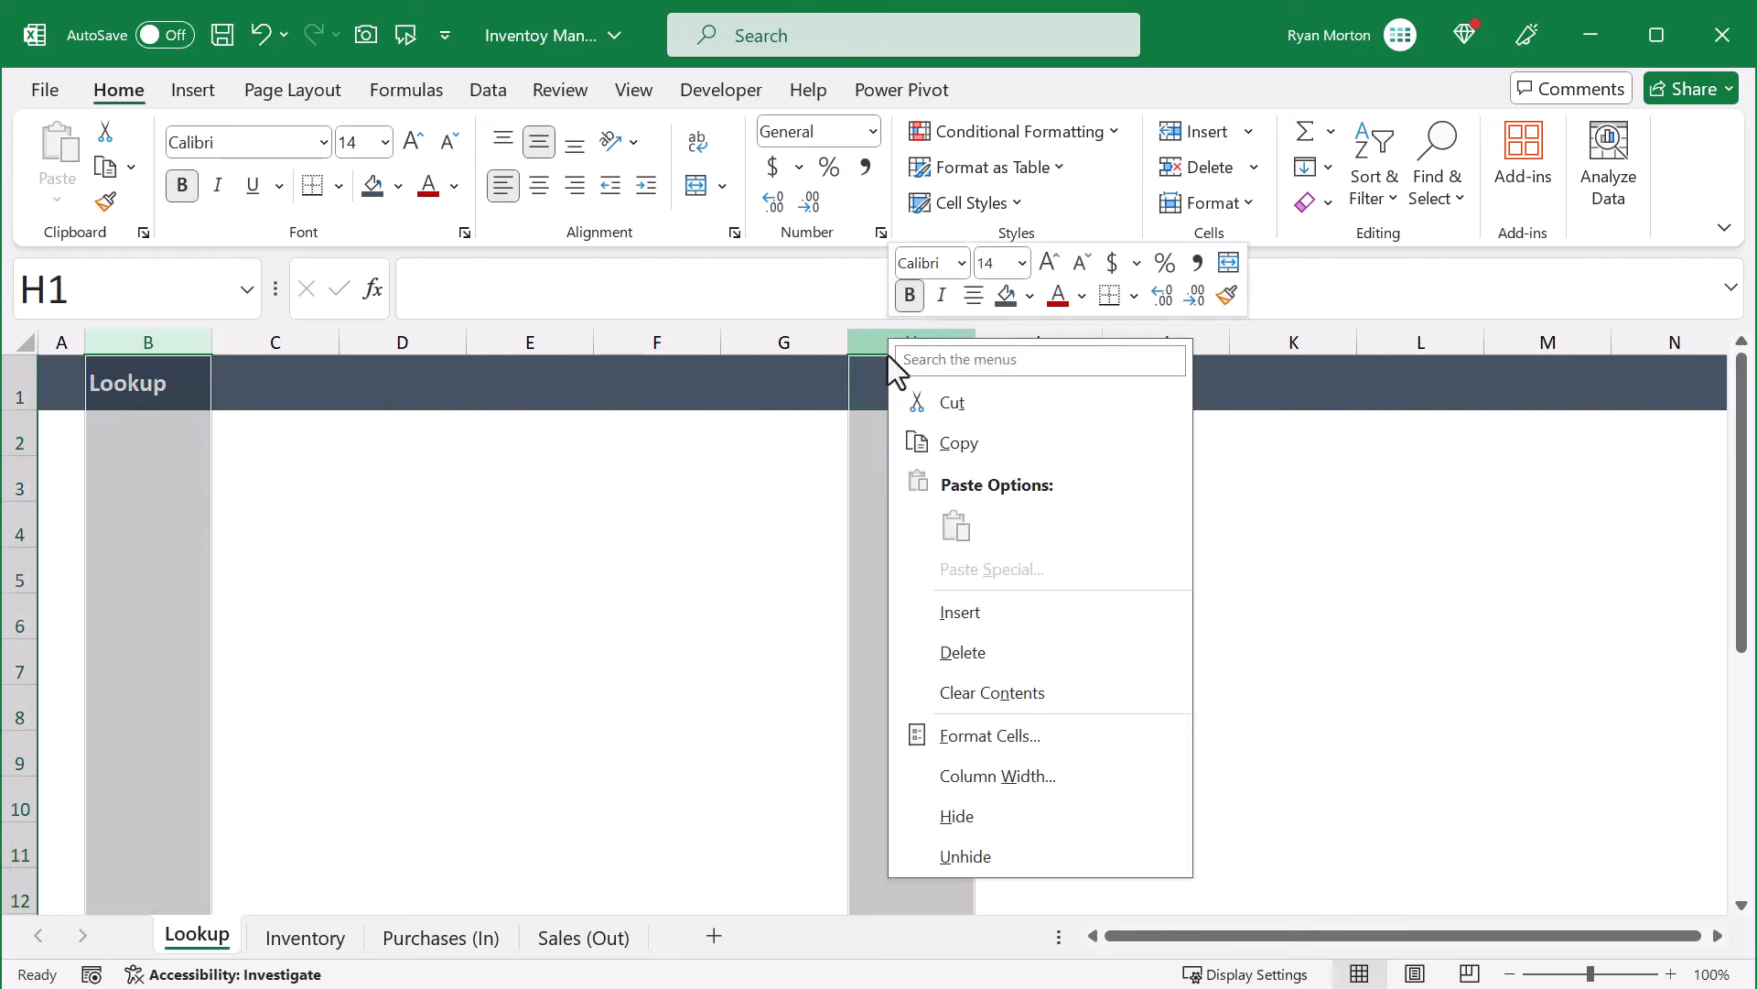
click(1002, 777)
text(4)
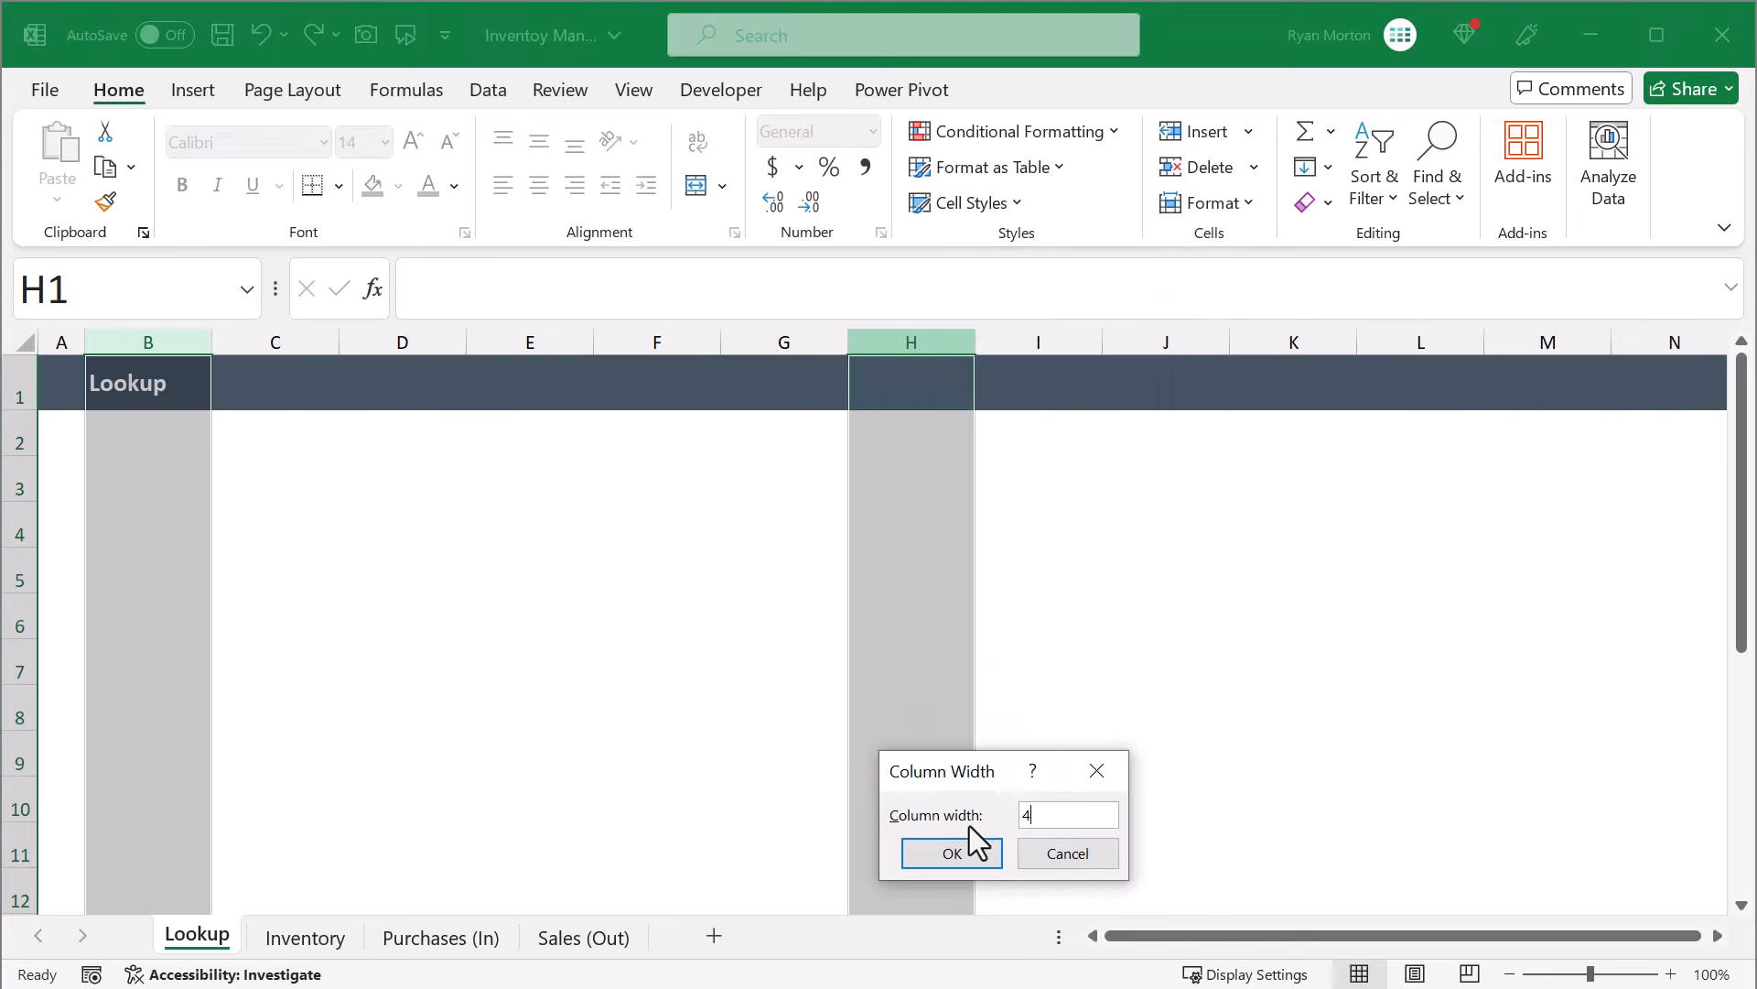
click(965, 849)
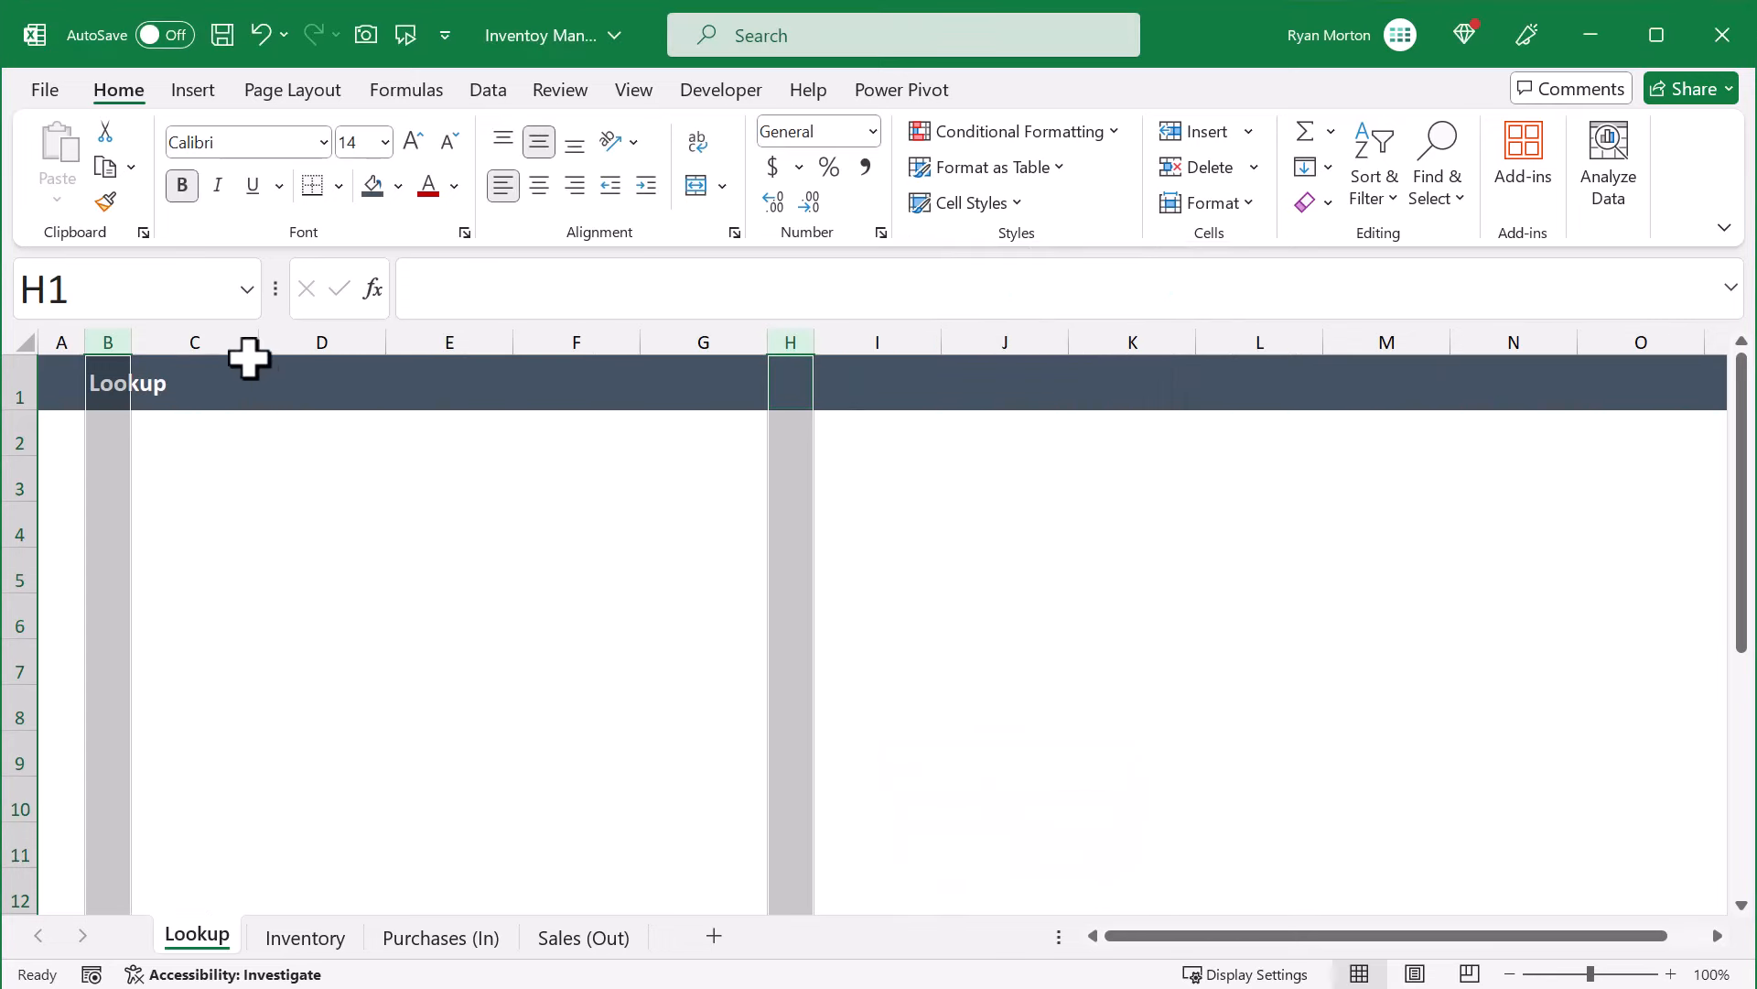
Set the width of columns C and E on the Lookup sheet to 6
click(231, 340)
ctrl+click(453, 341)
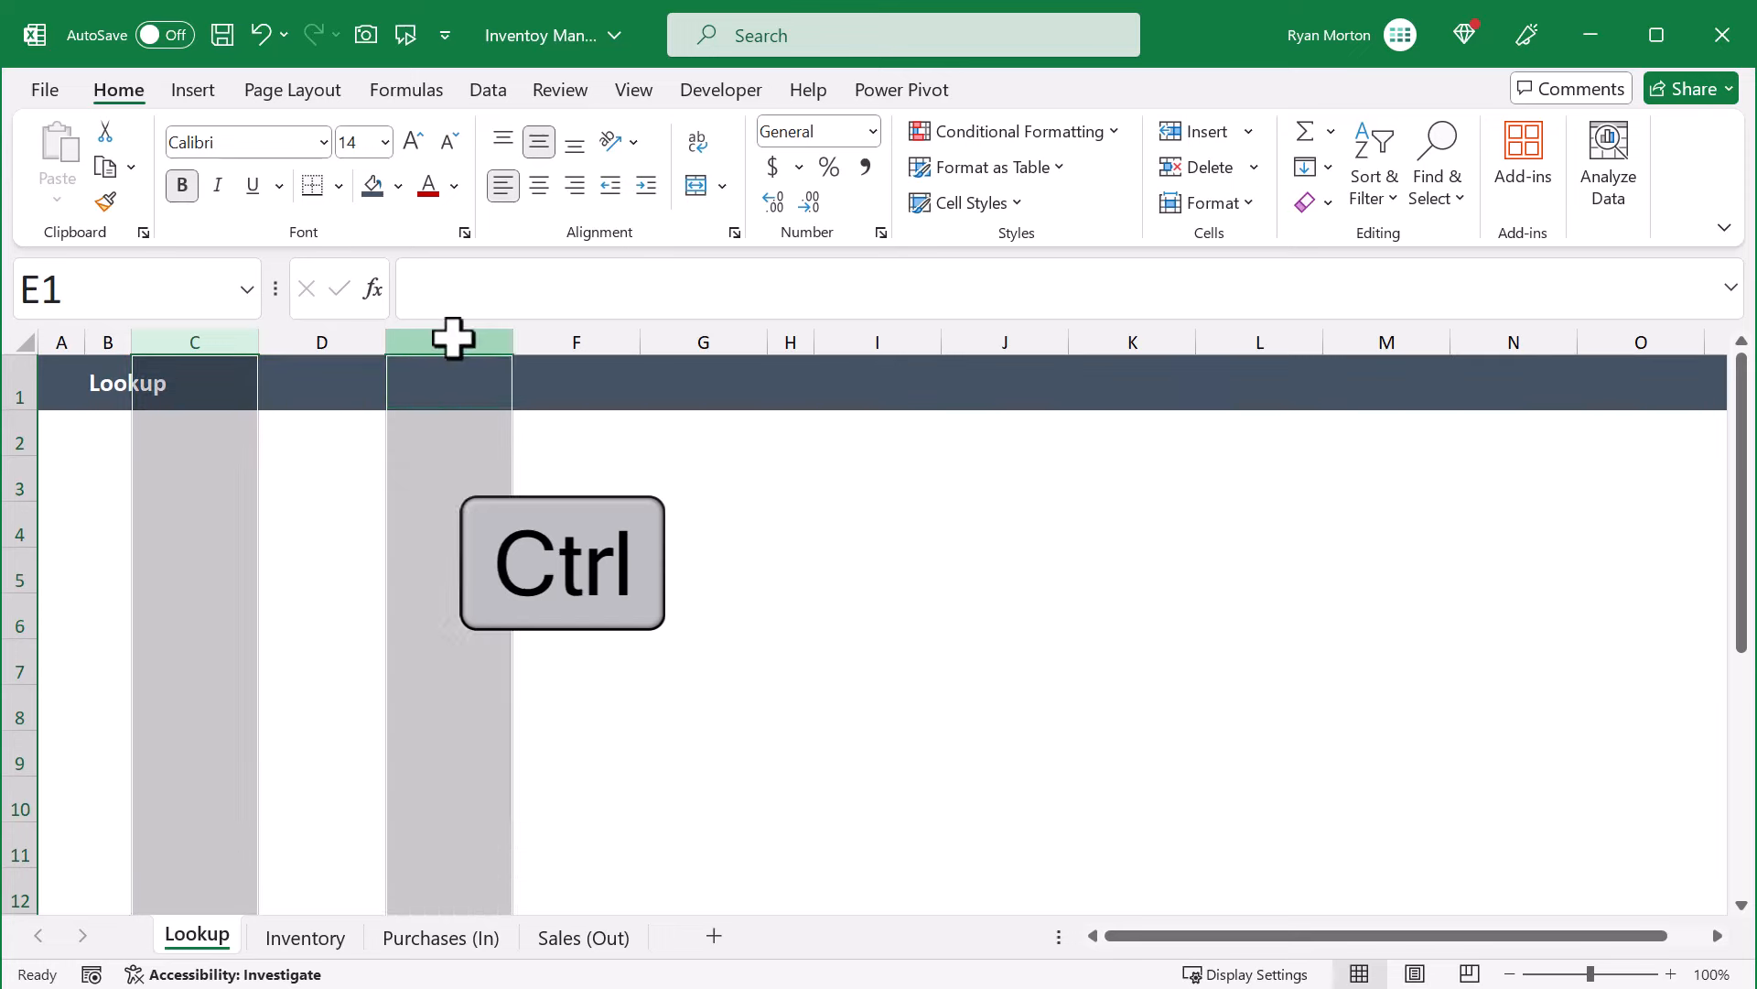
right_click(453, 340)
click(606, 772)
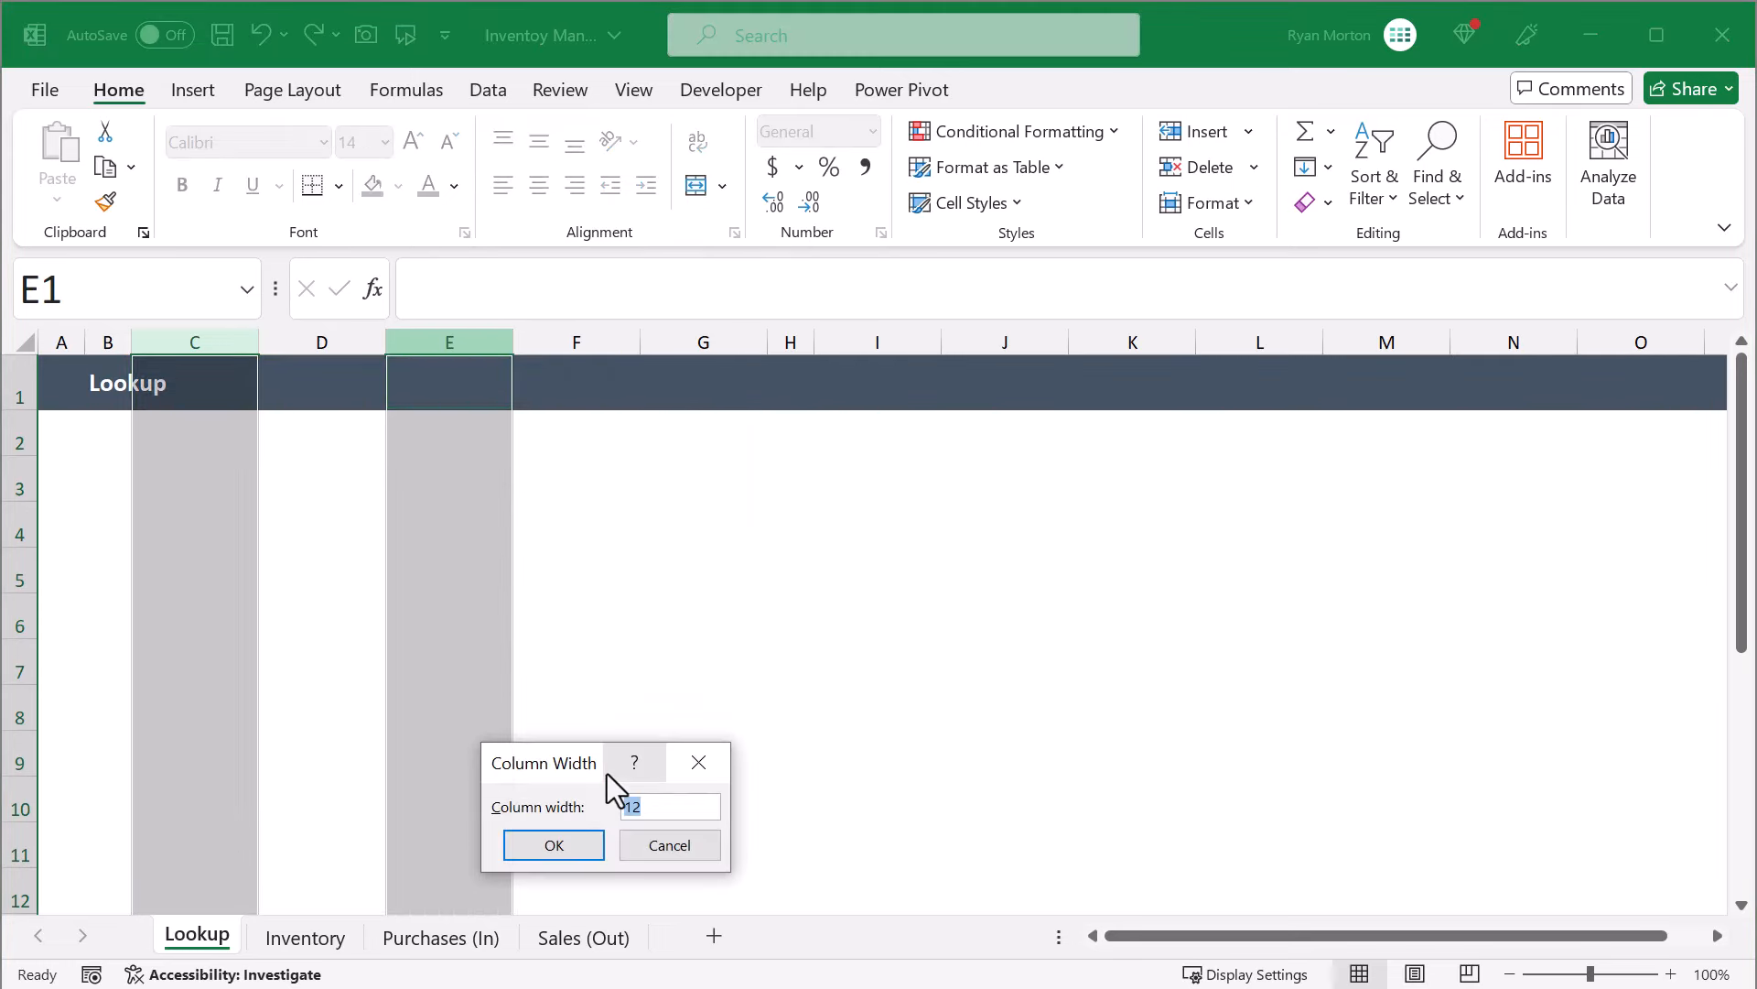
text(6)
click(592, 843)
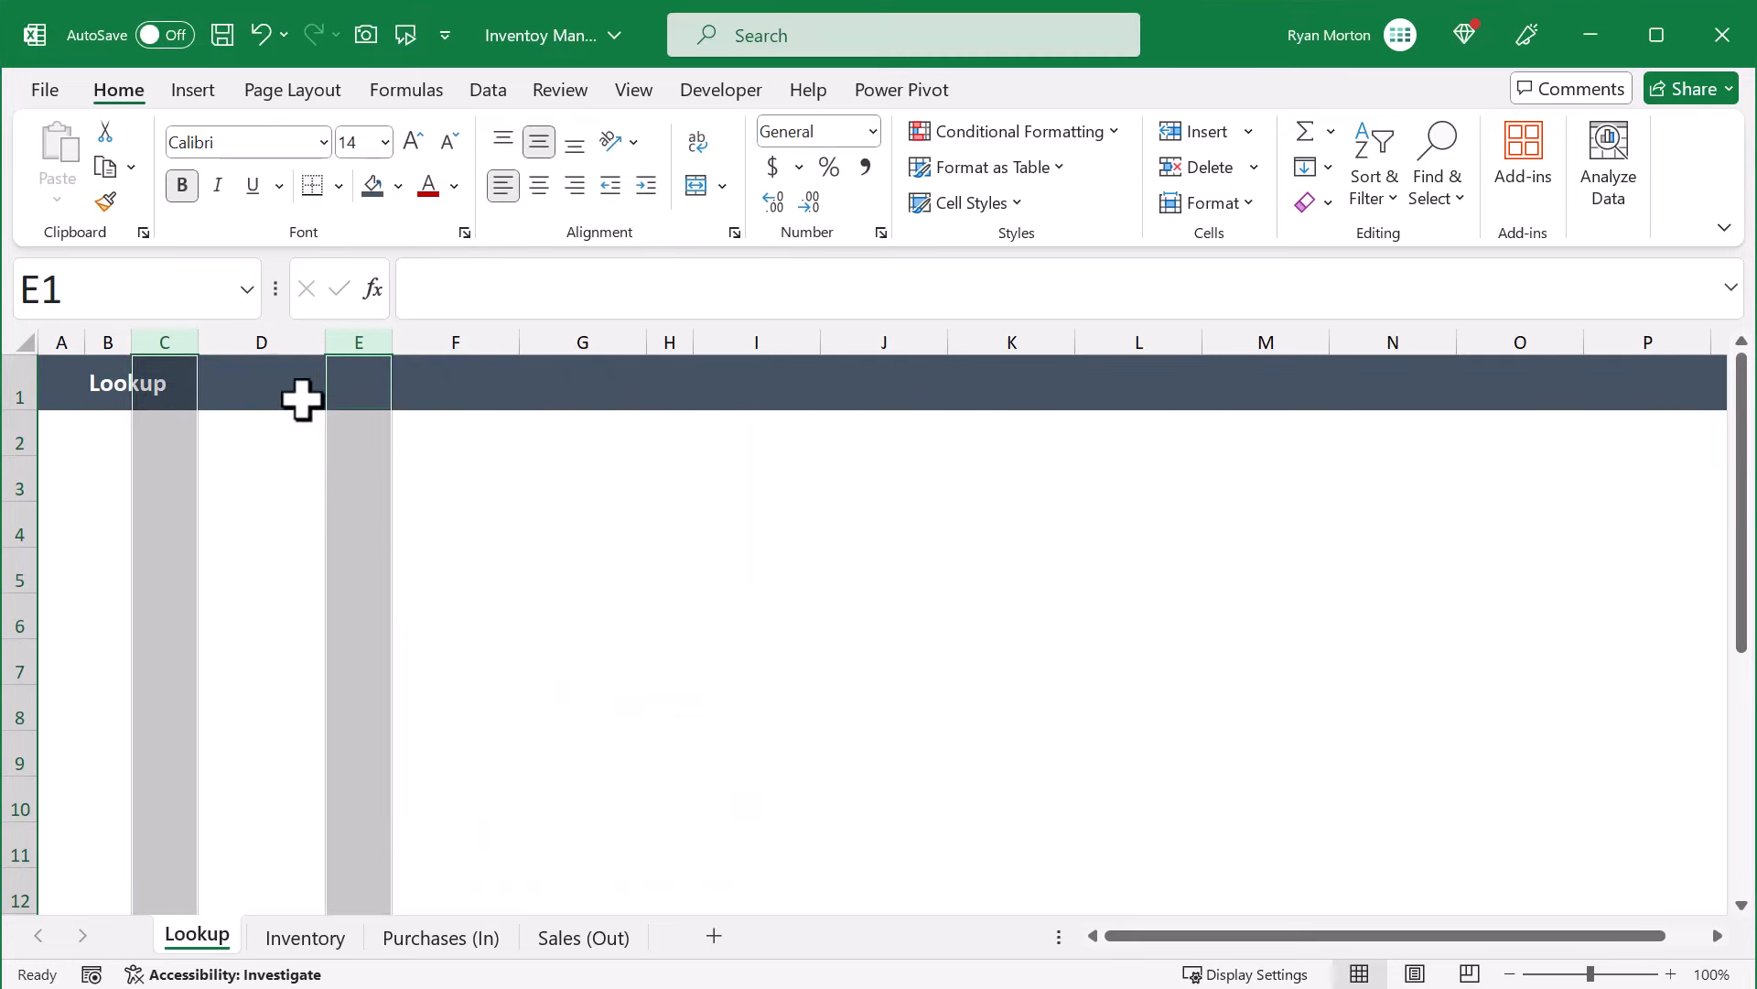
Set the width of columns D and F on the Lookup sheet to 15
click(306, 338)
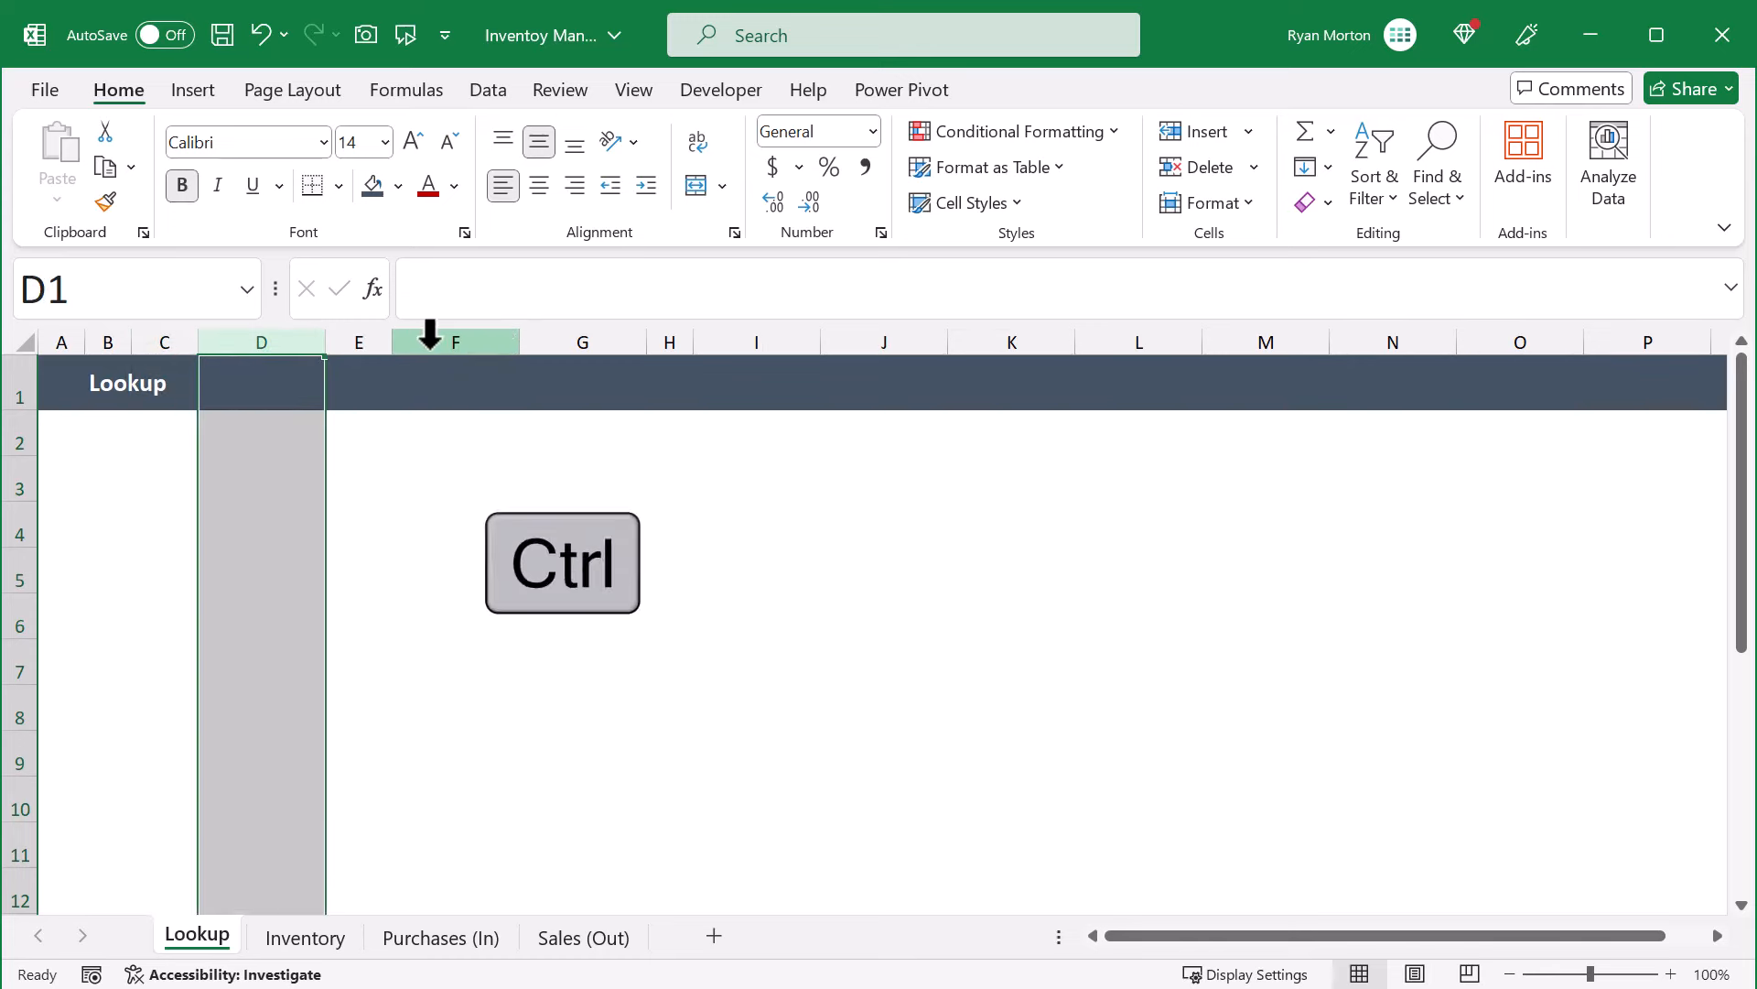
ctrl+click(492, 332)
right_click(476, 339)
click(617, 770)
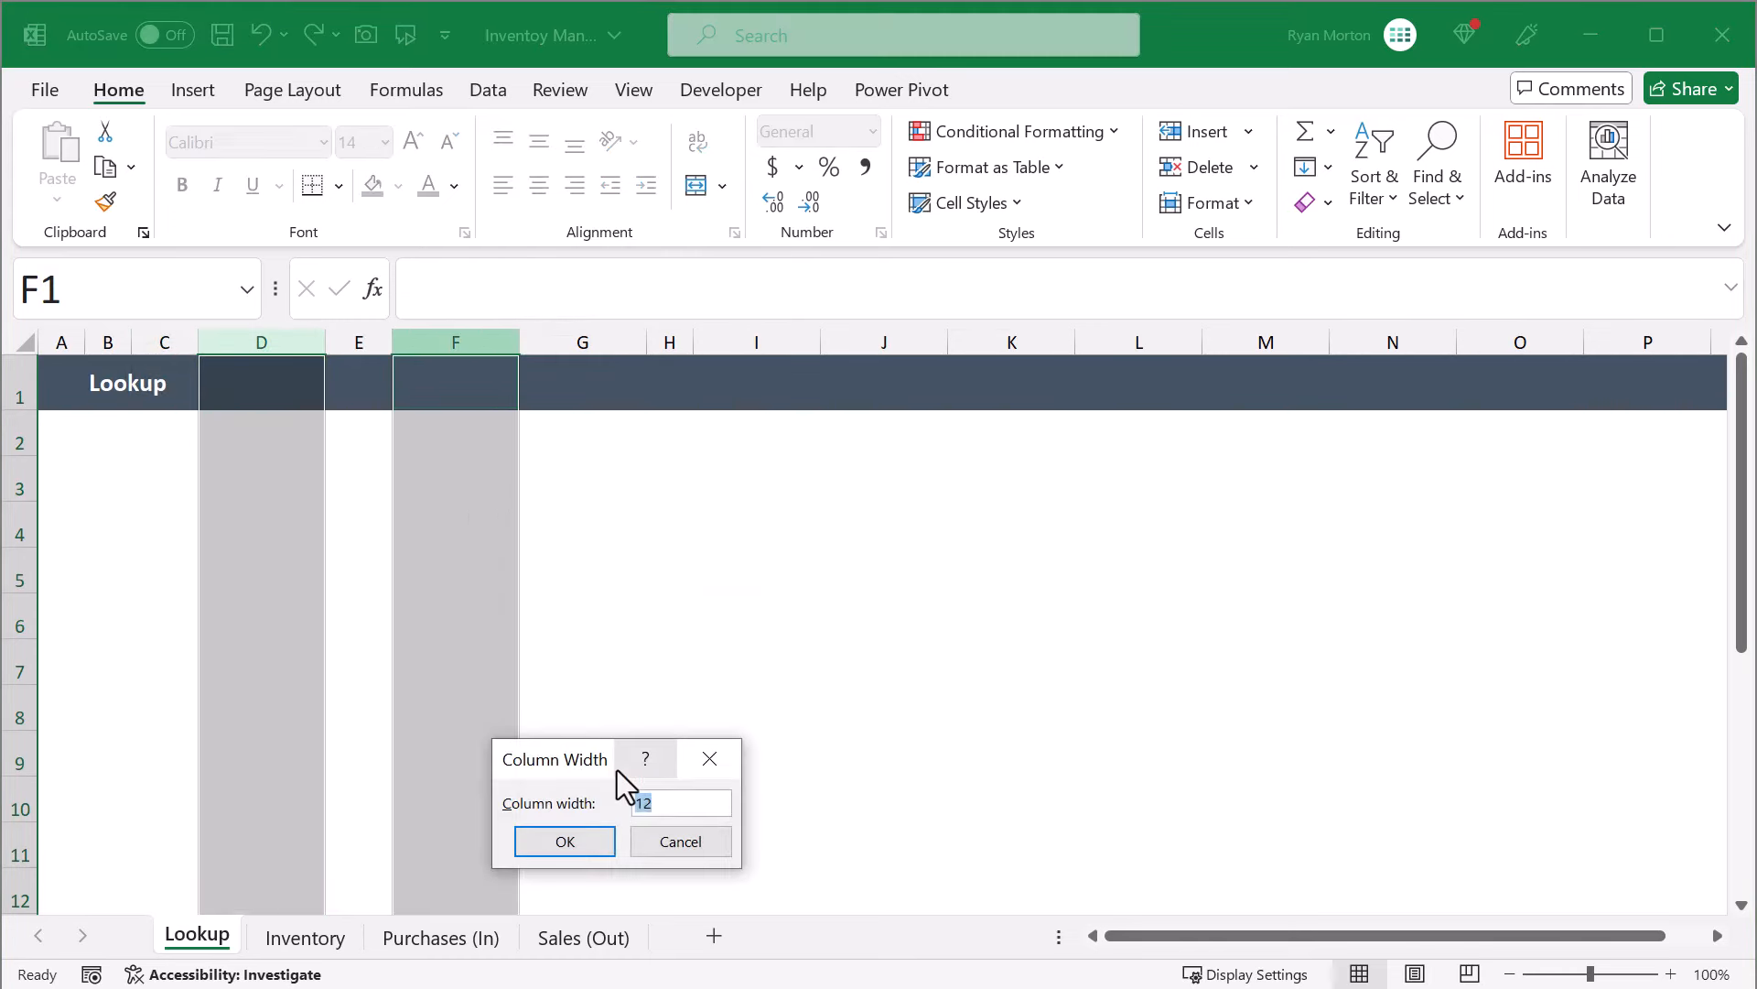
text(15)
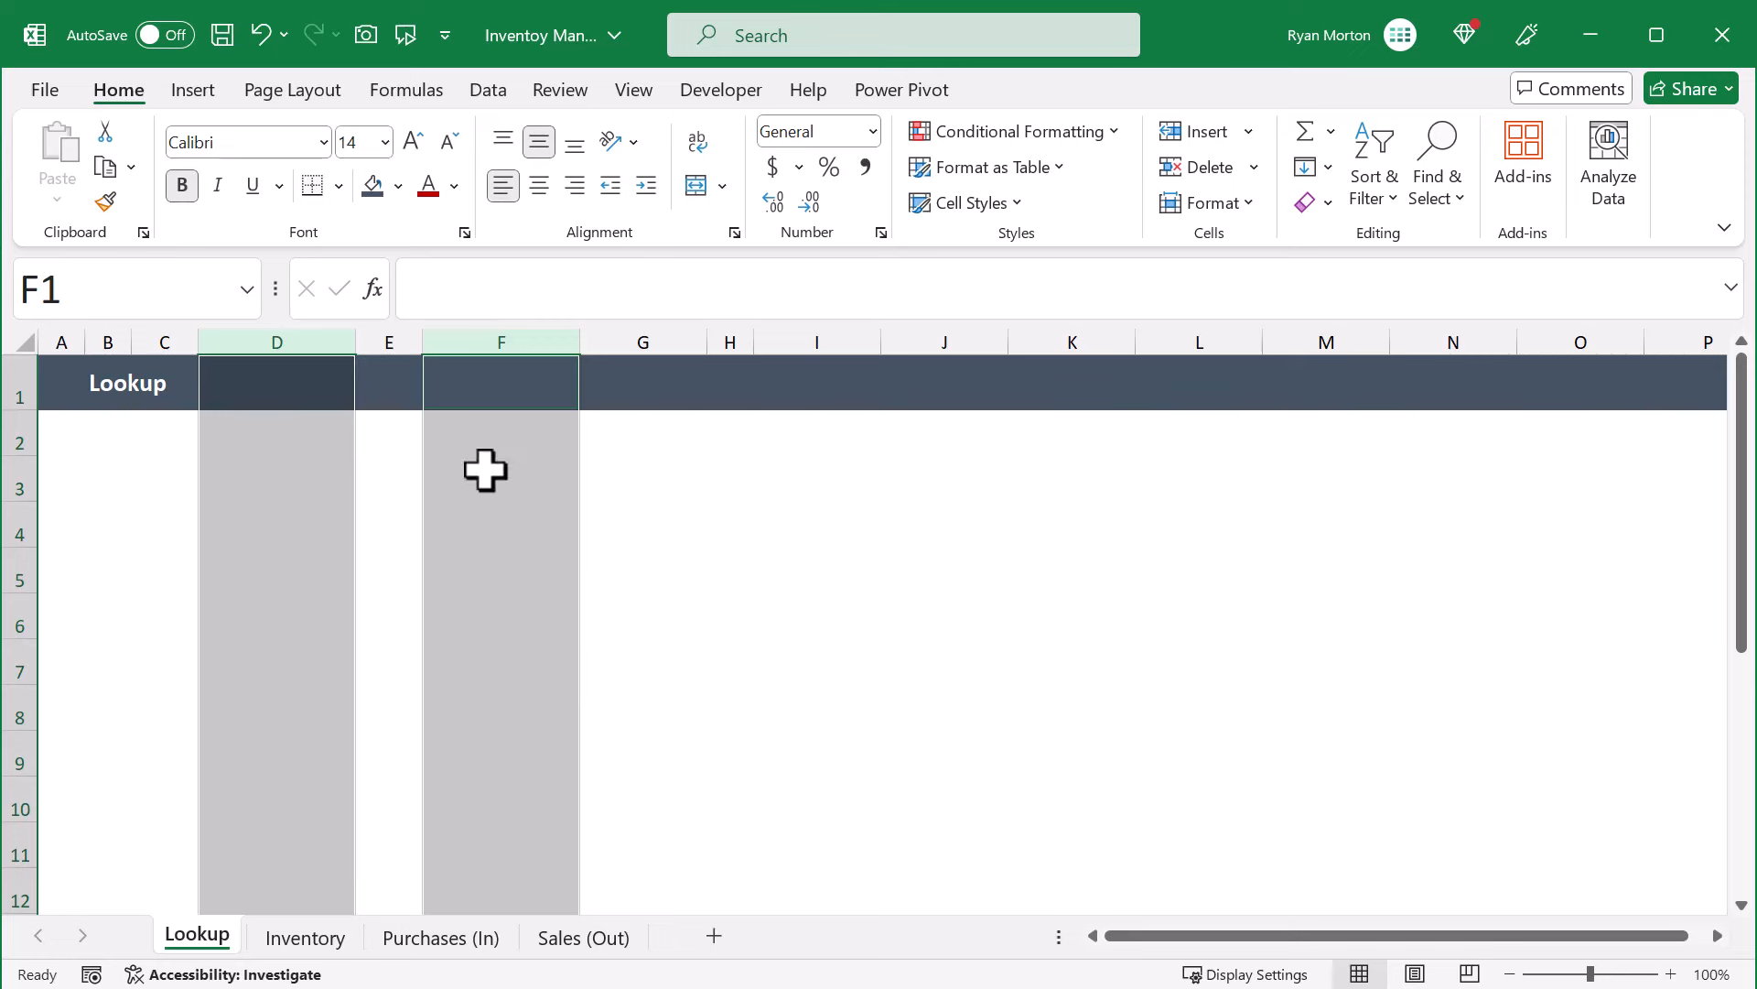
Set the width of column G on the Lookup sheet to 30
click(635, 341)
right_click(646, 342)
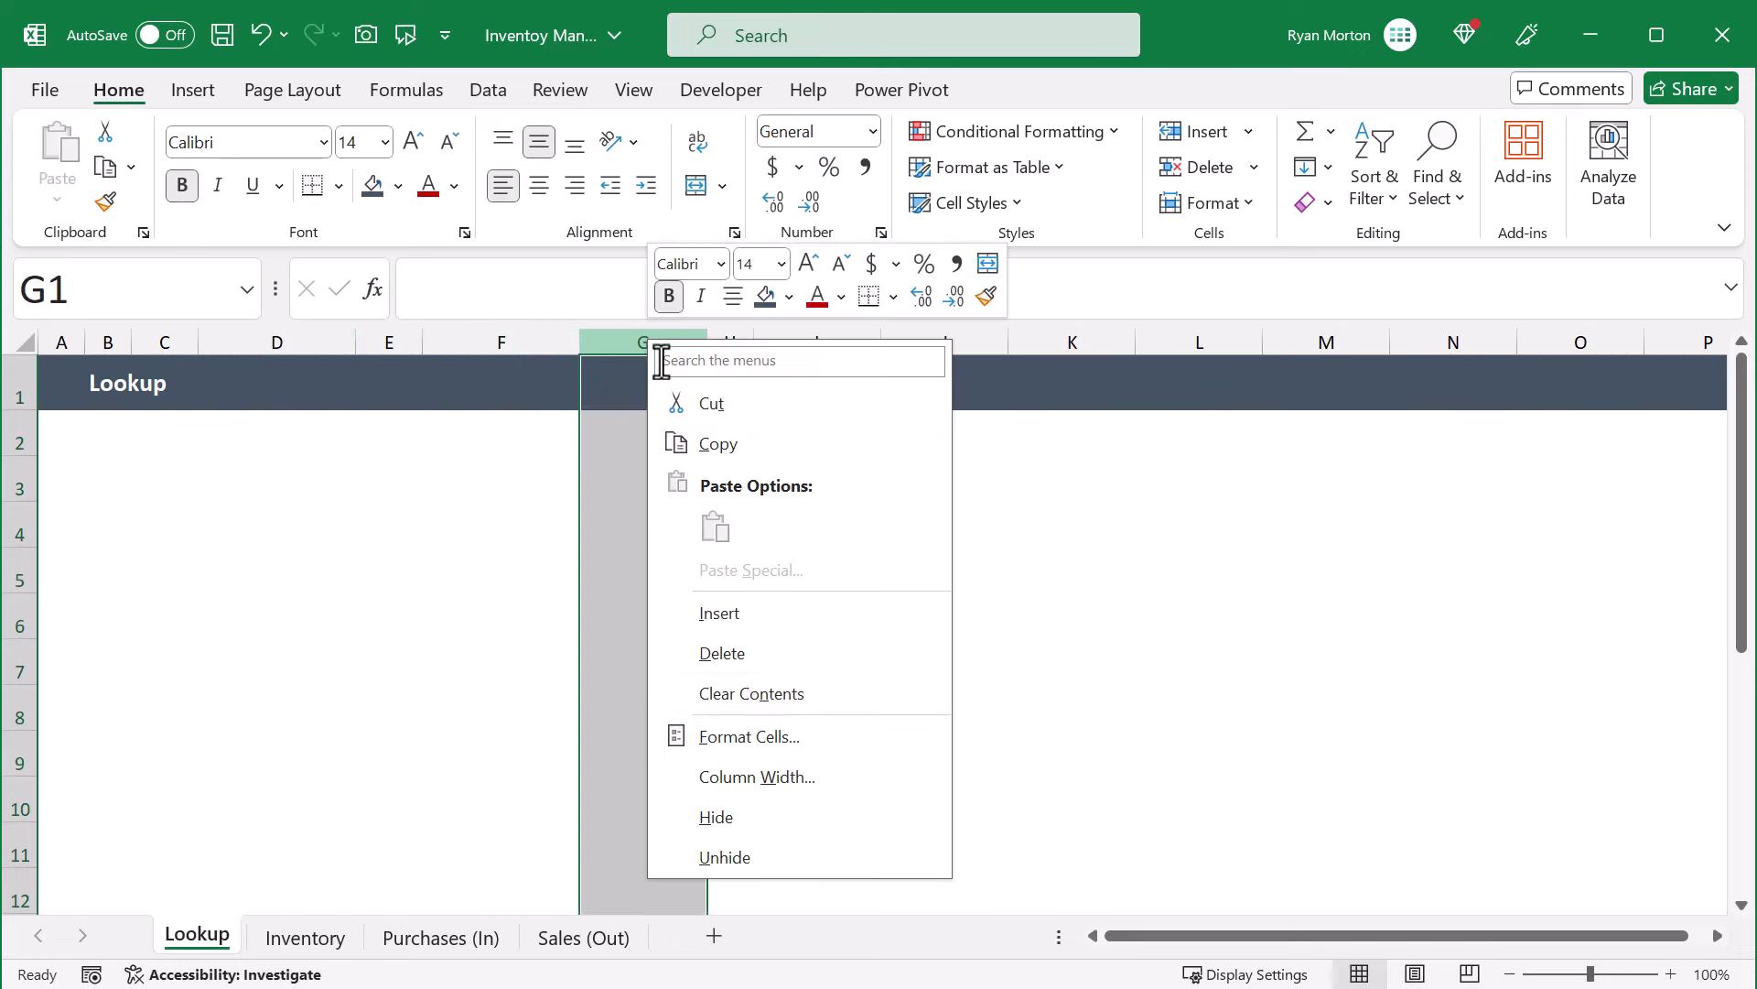
click(796, 776)
text(30)
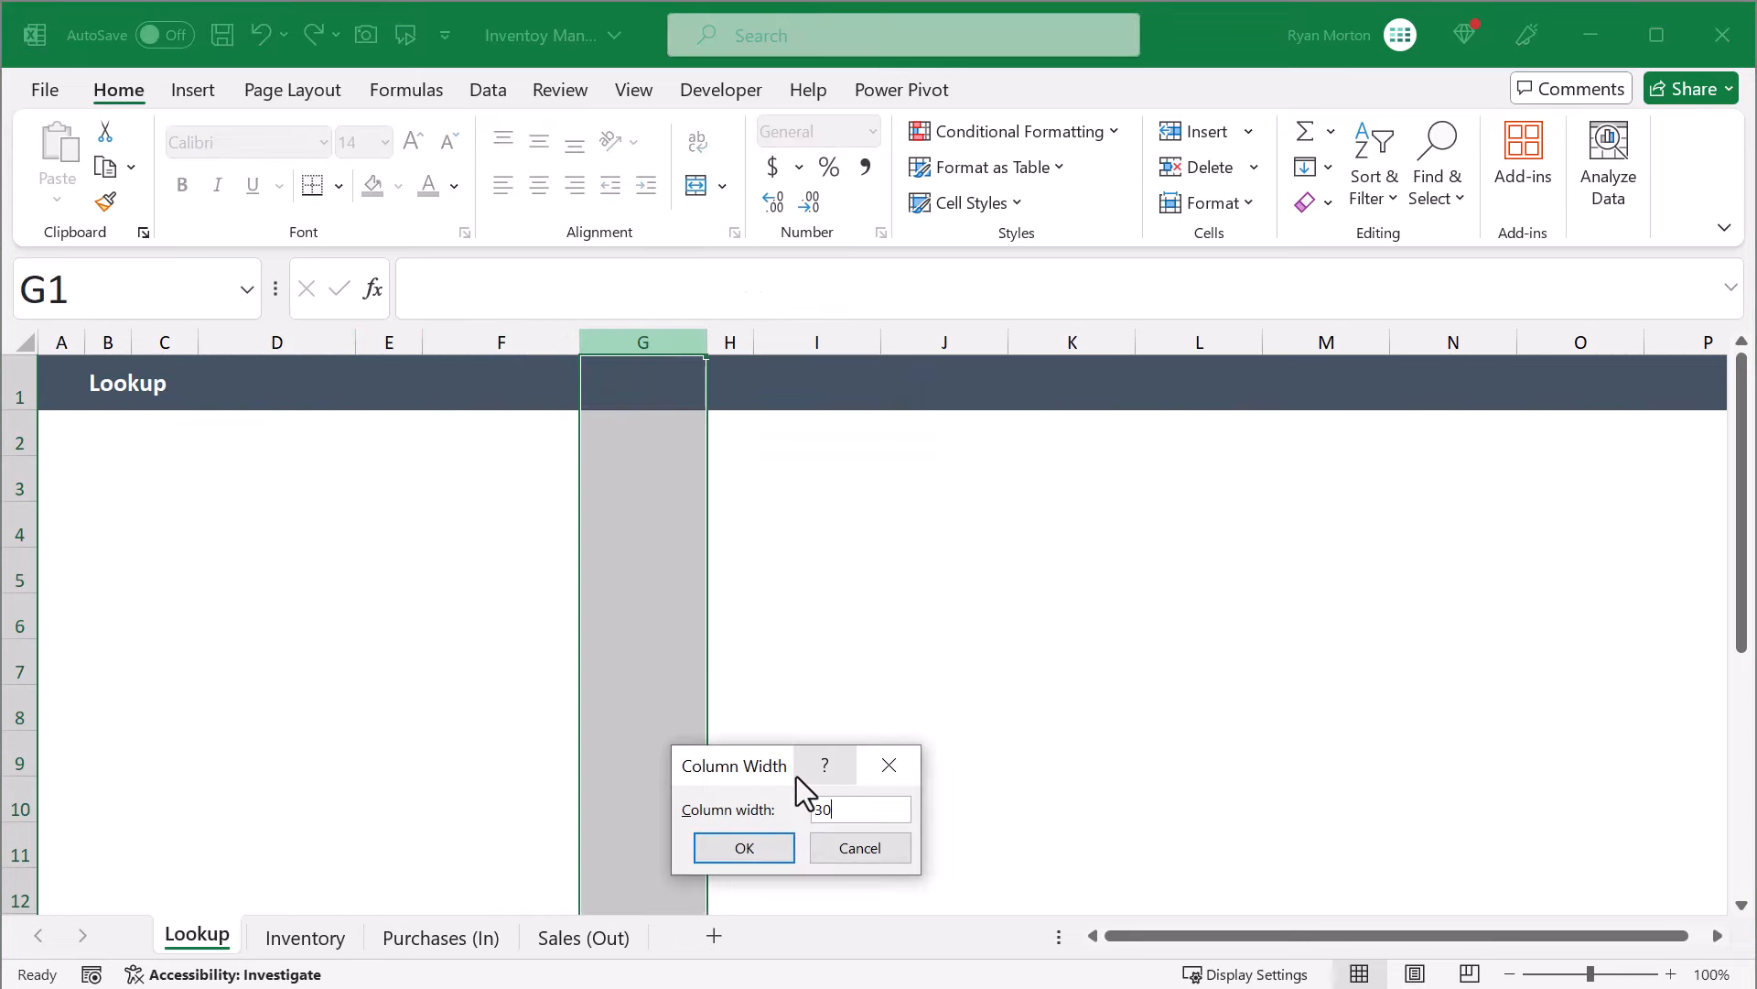
click(752, 850)
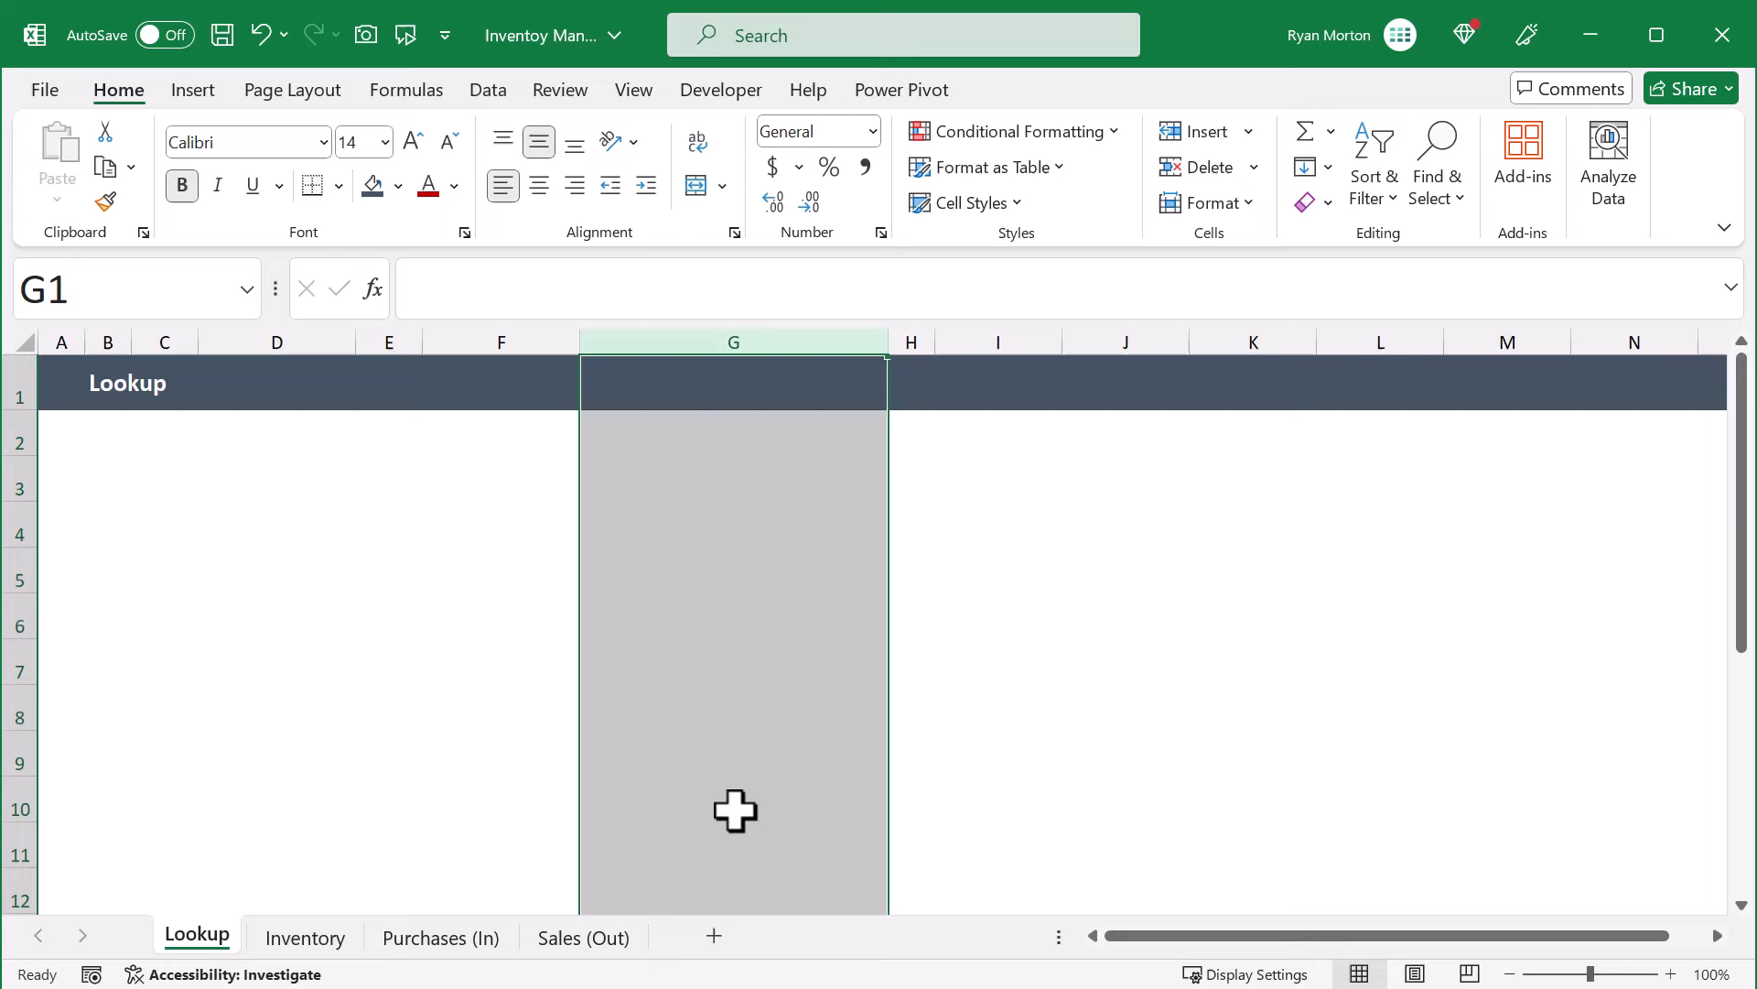
Set the border line color to a light gray theme shade and leave border drawing mode
click(203, 485)
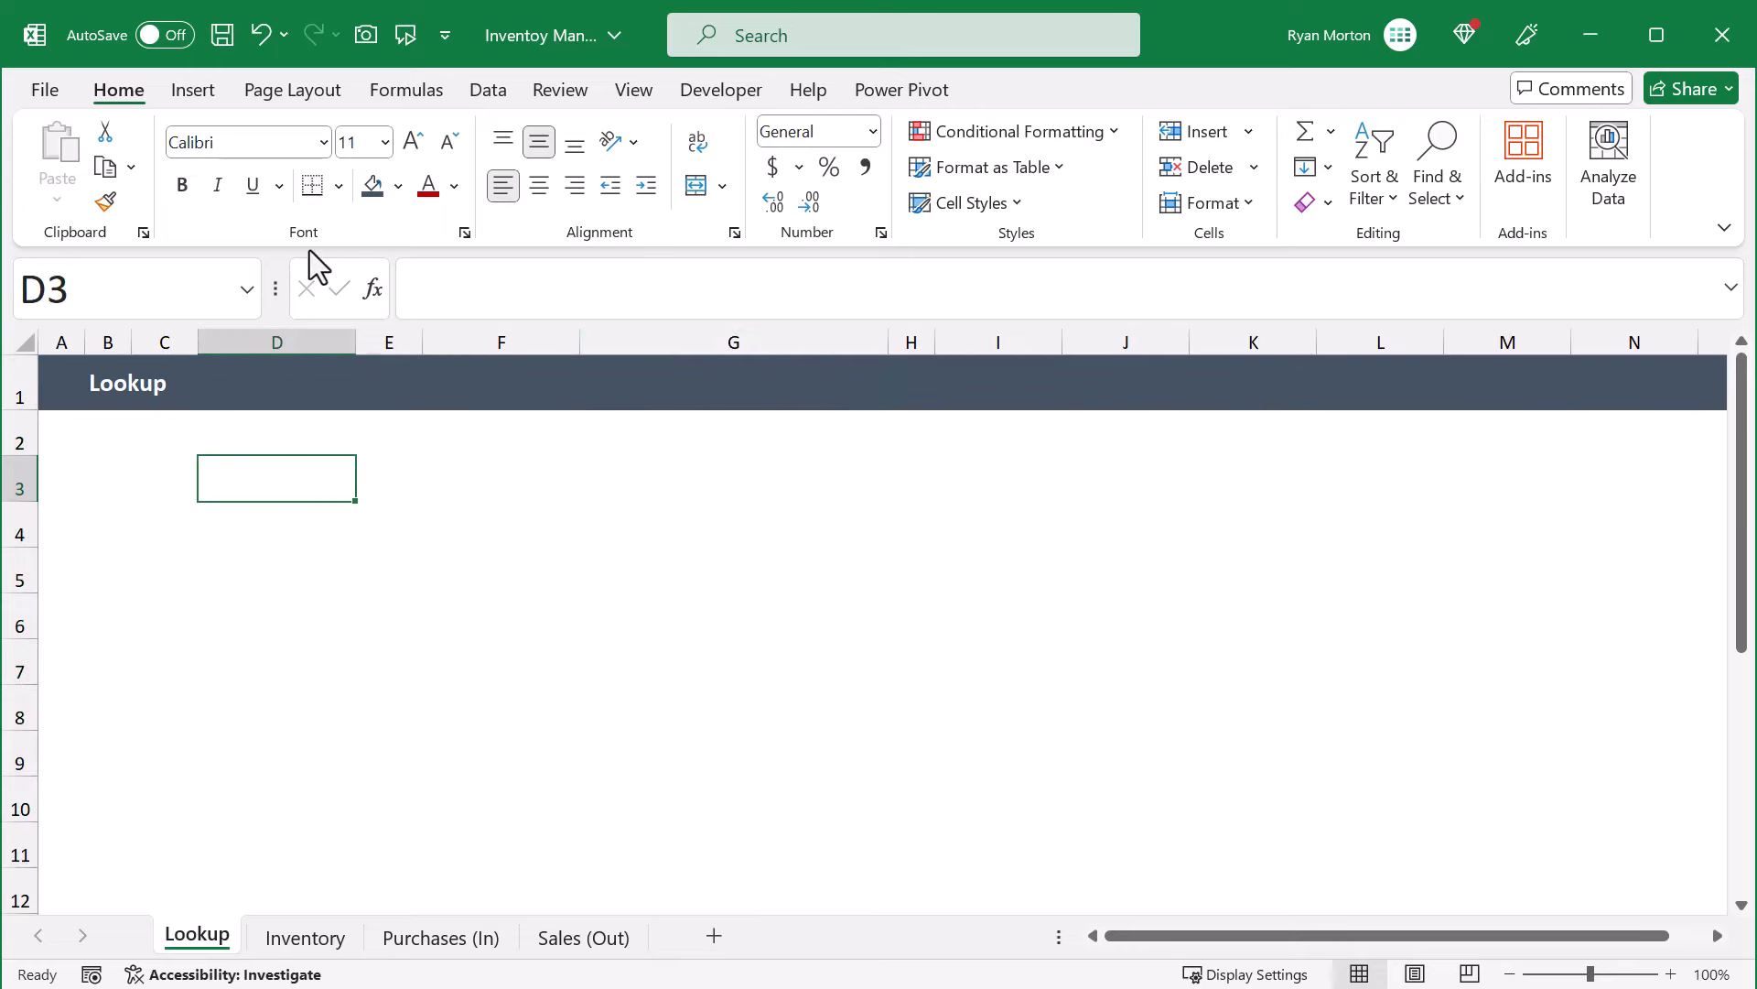
click(339, 186)
mouse_move(514, 679)
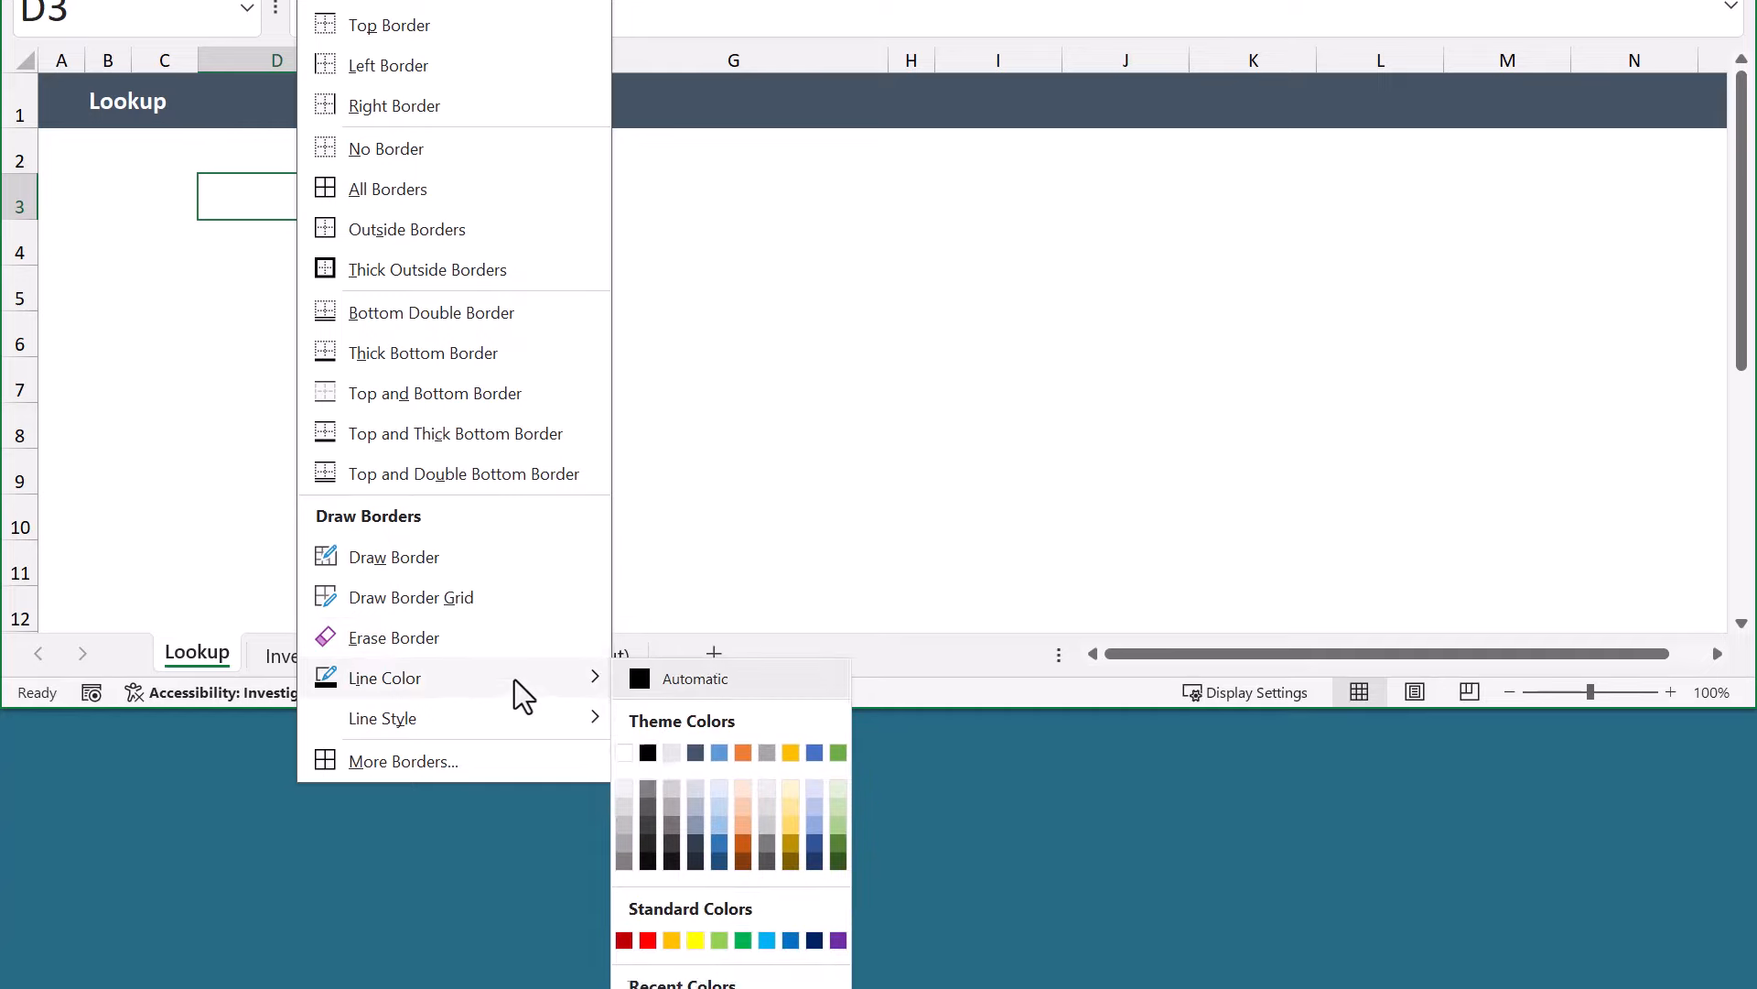
click(624, 824)
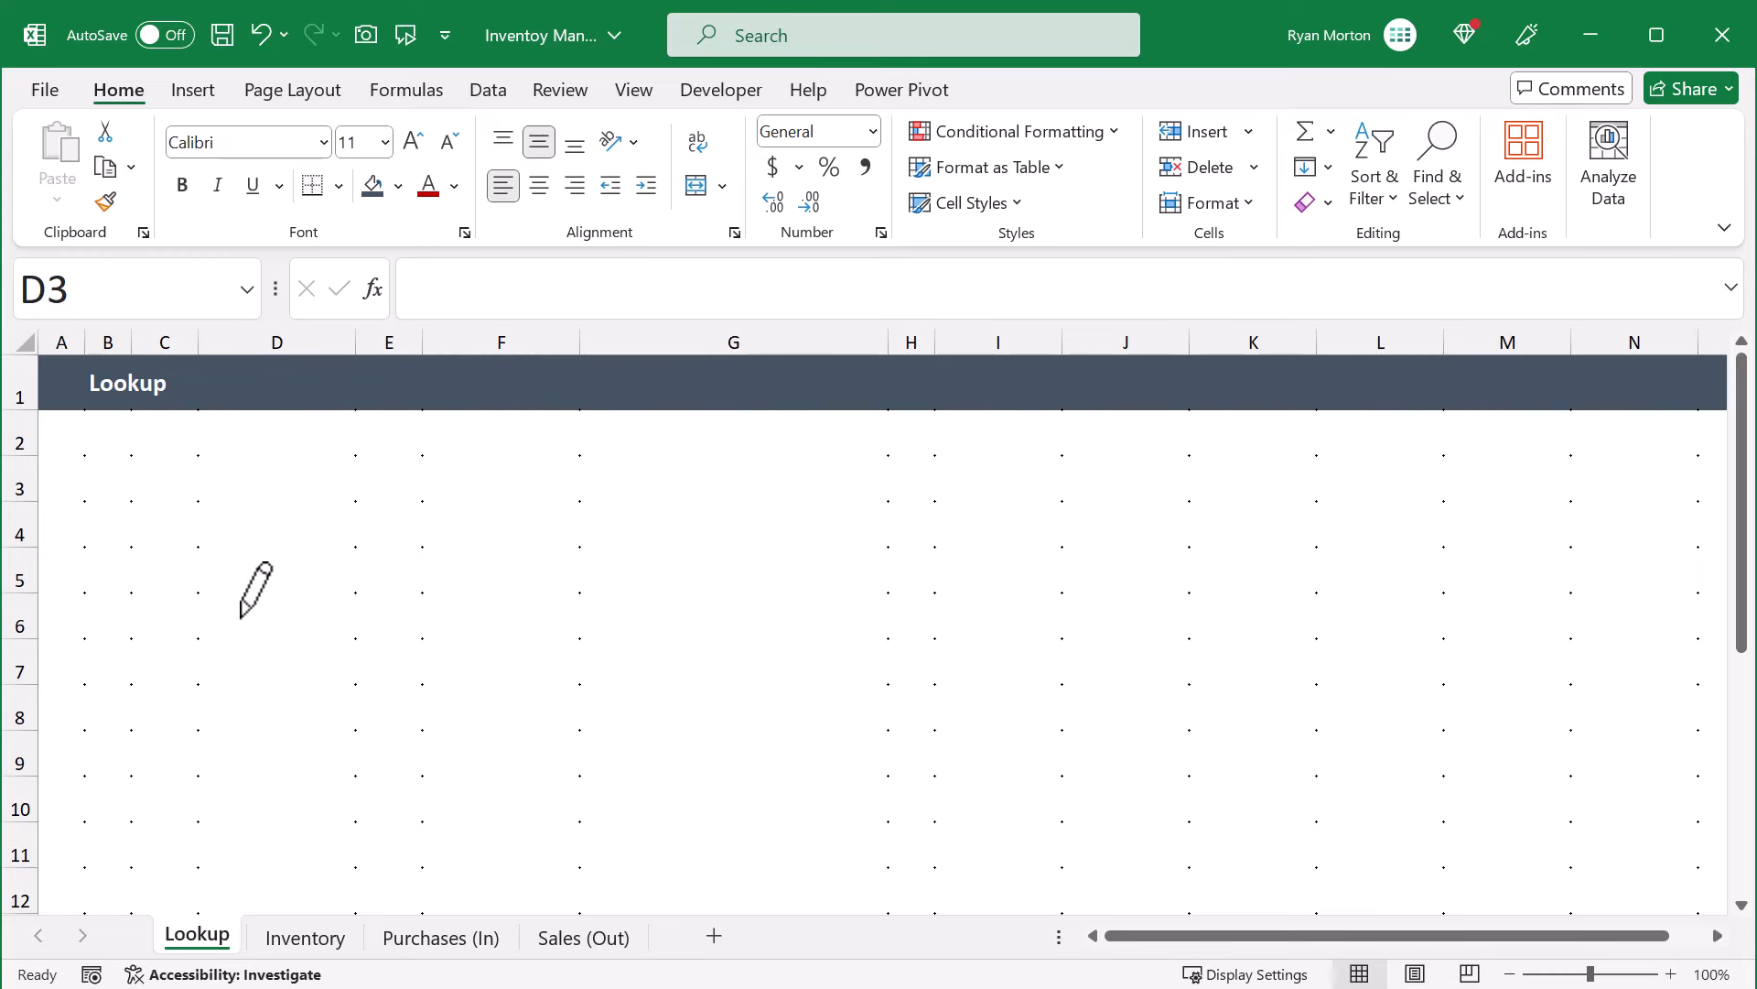
click(341, 194)
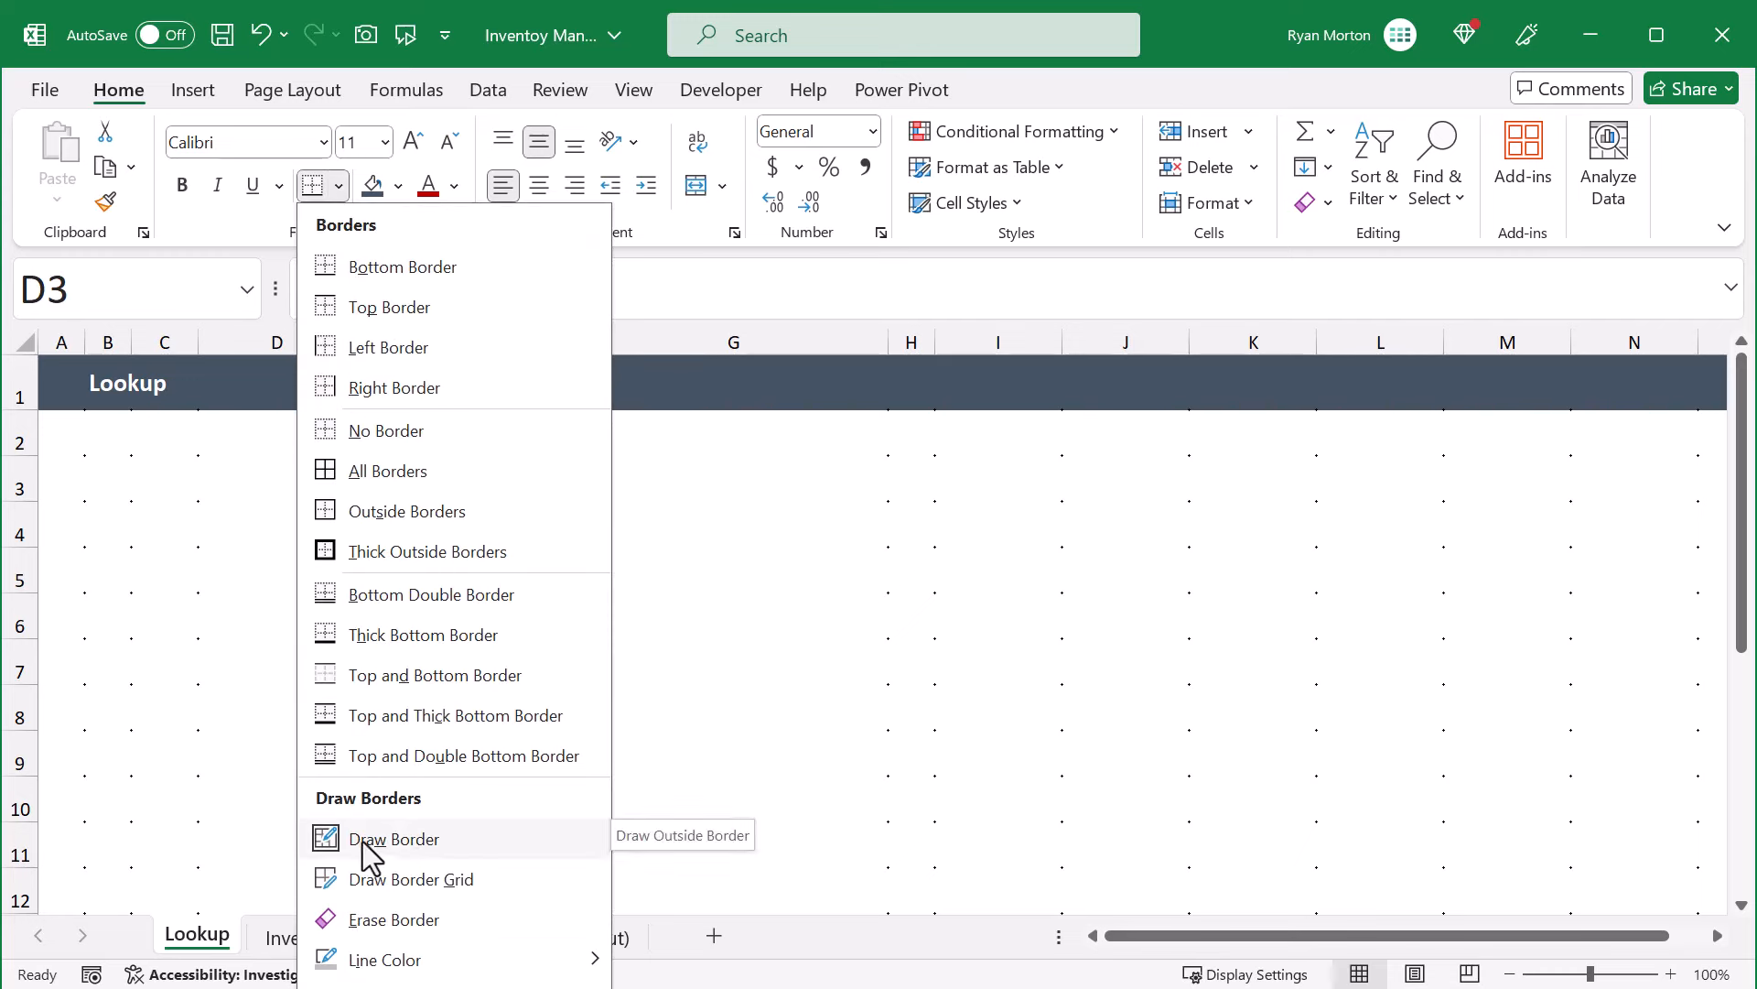
click(476, 848)
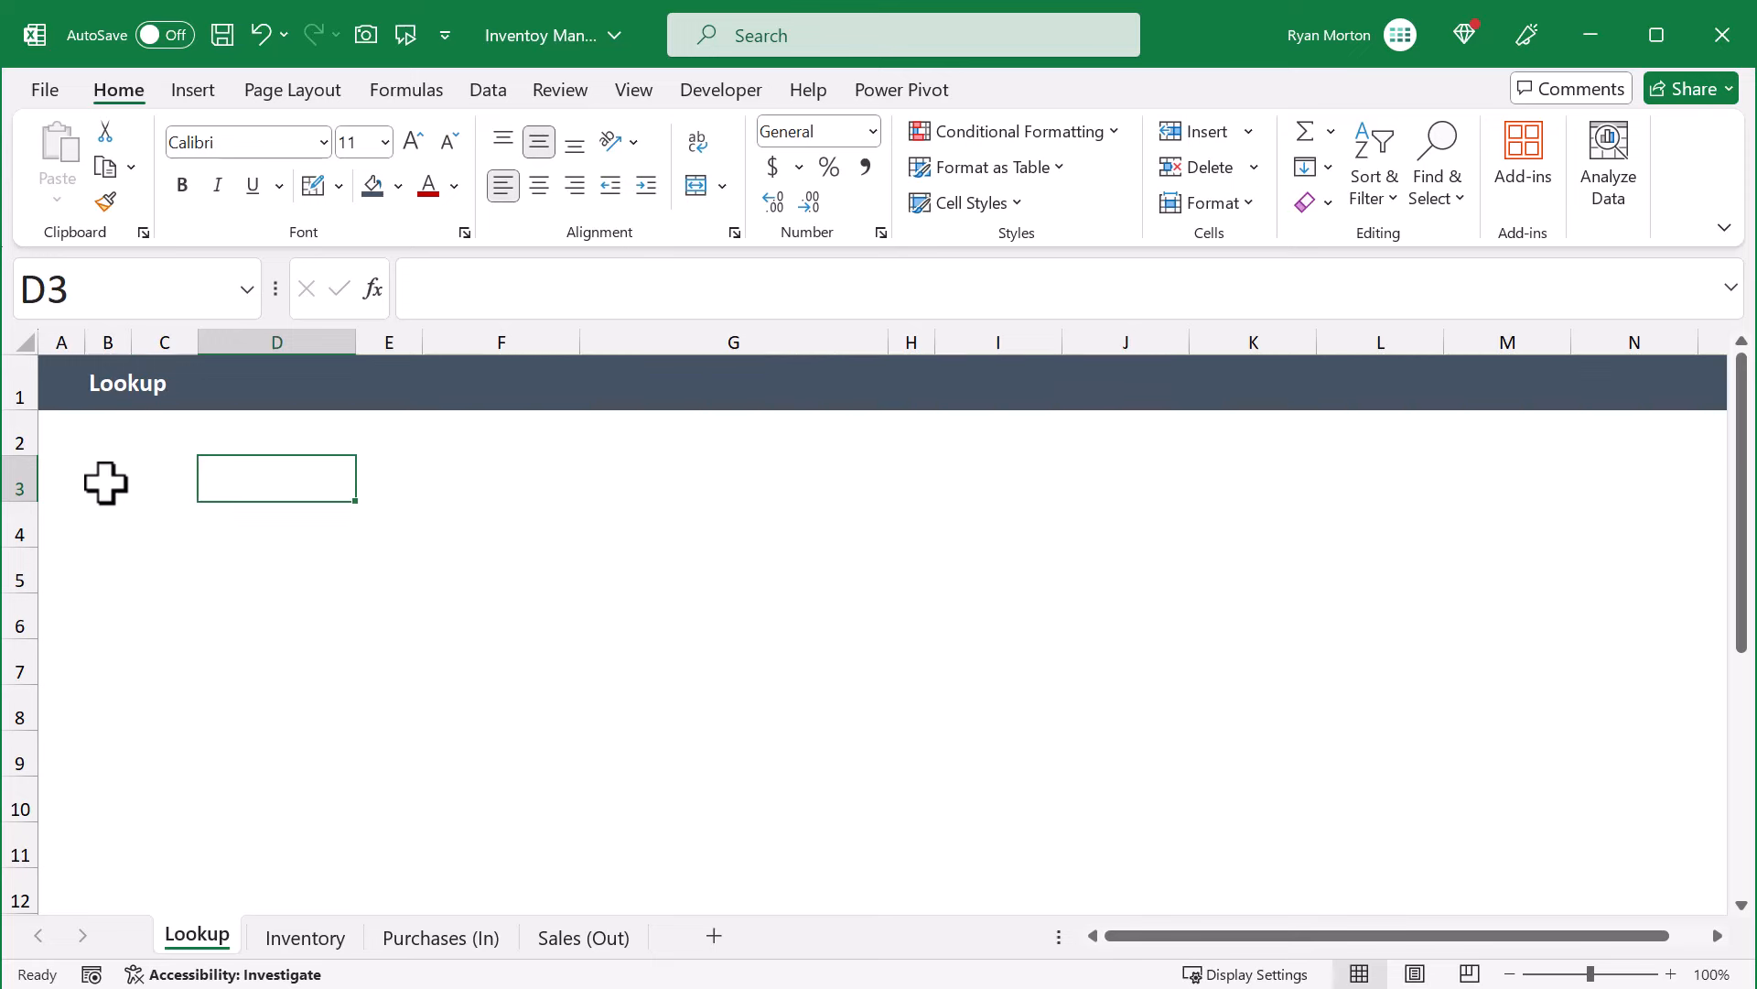
Apply all borders to ranges B3:D5 and F4:F5 on the Lookup sheet
drag(107, 483, 262, 582)
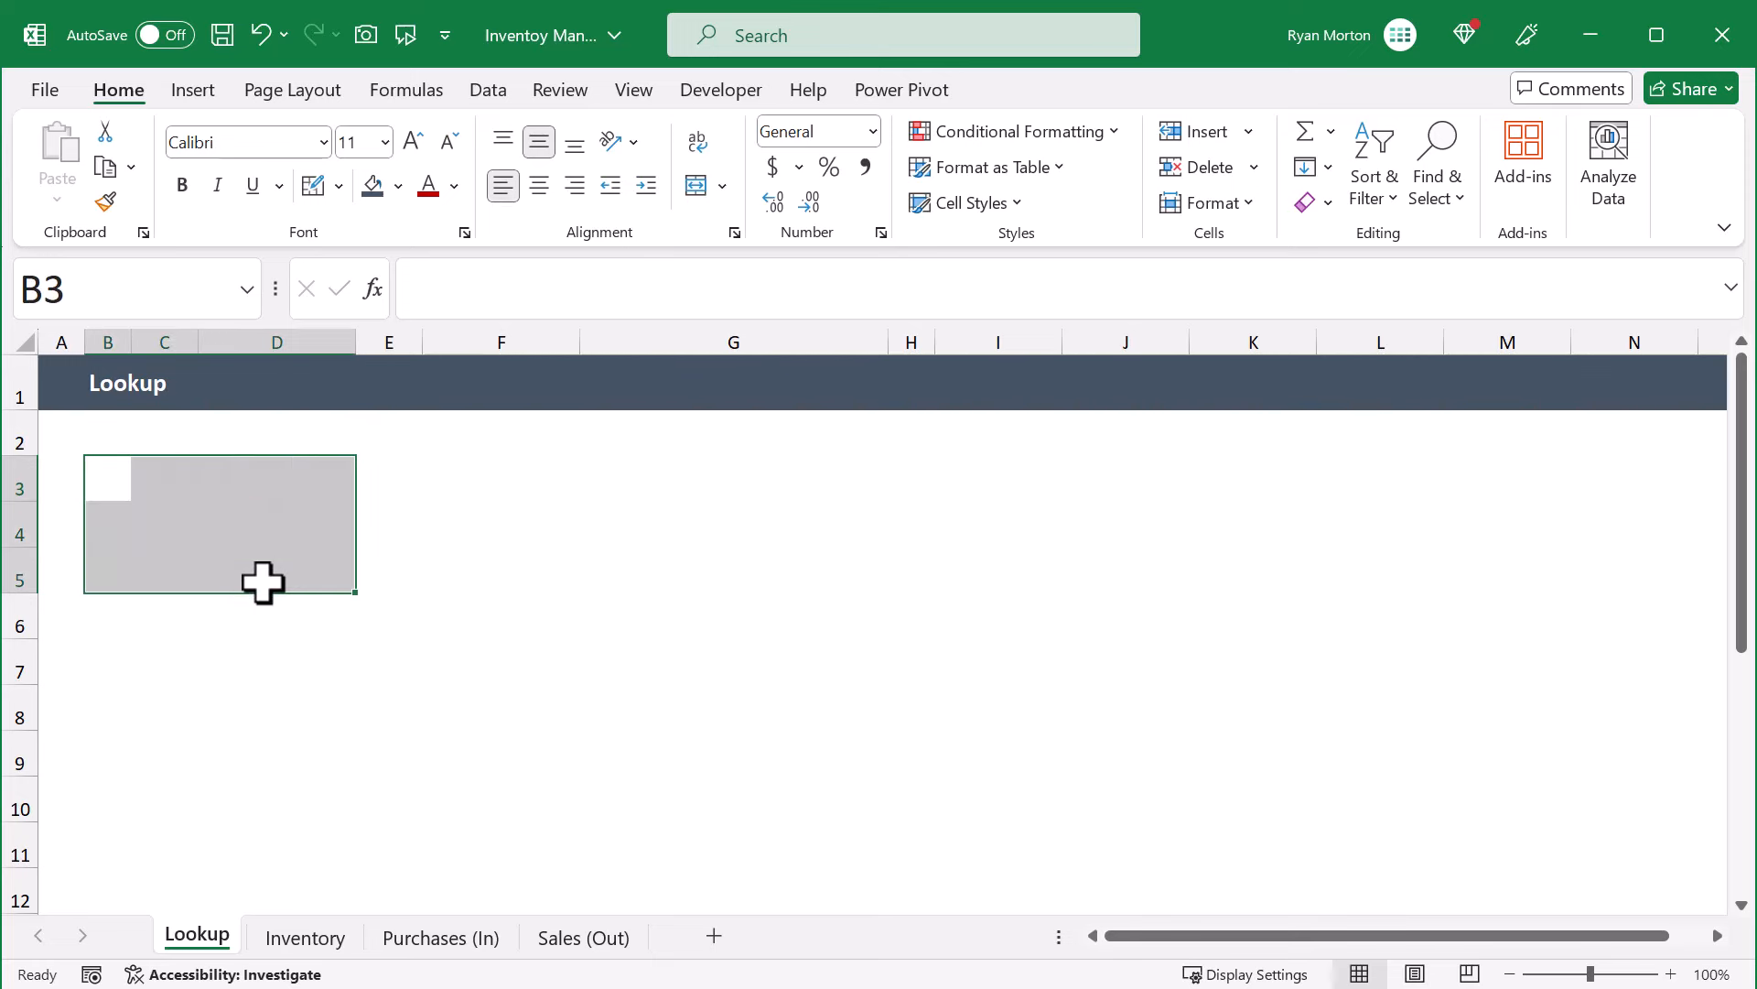
click(344, 187)
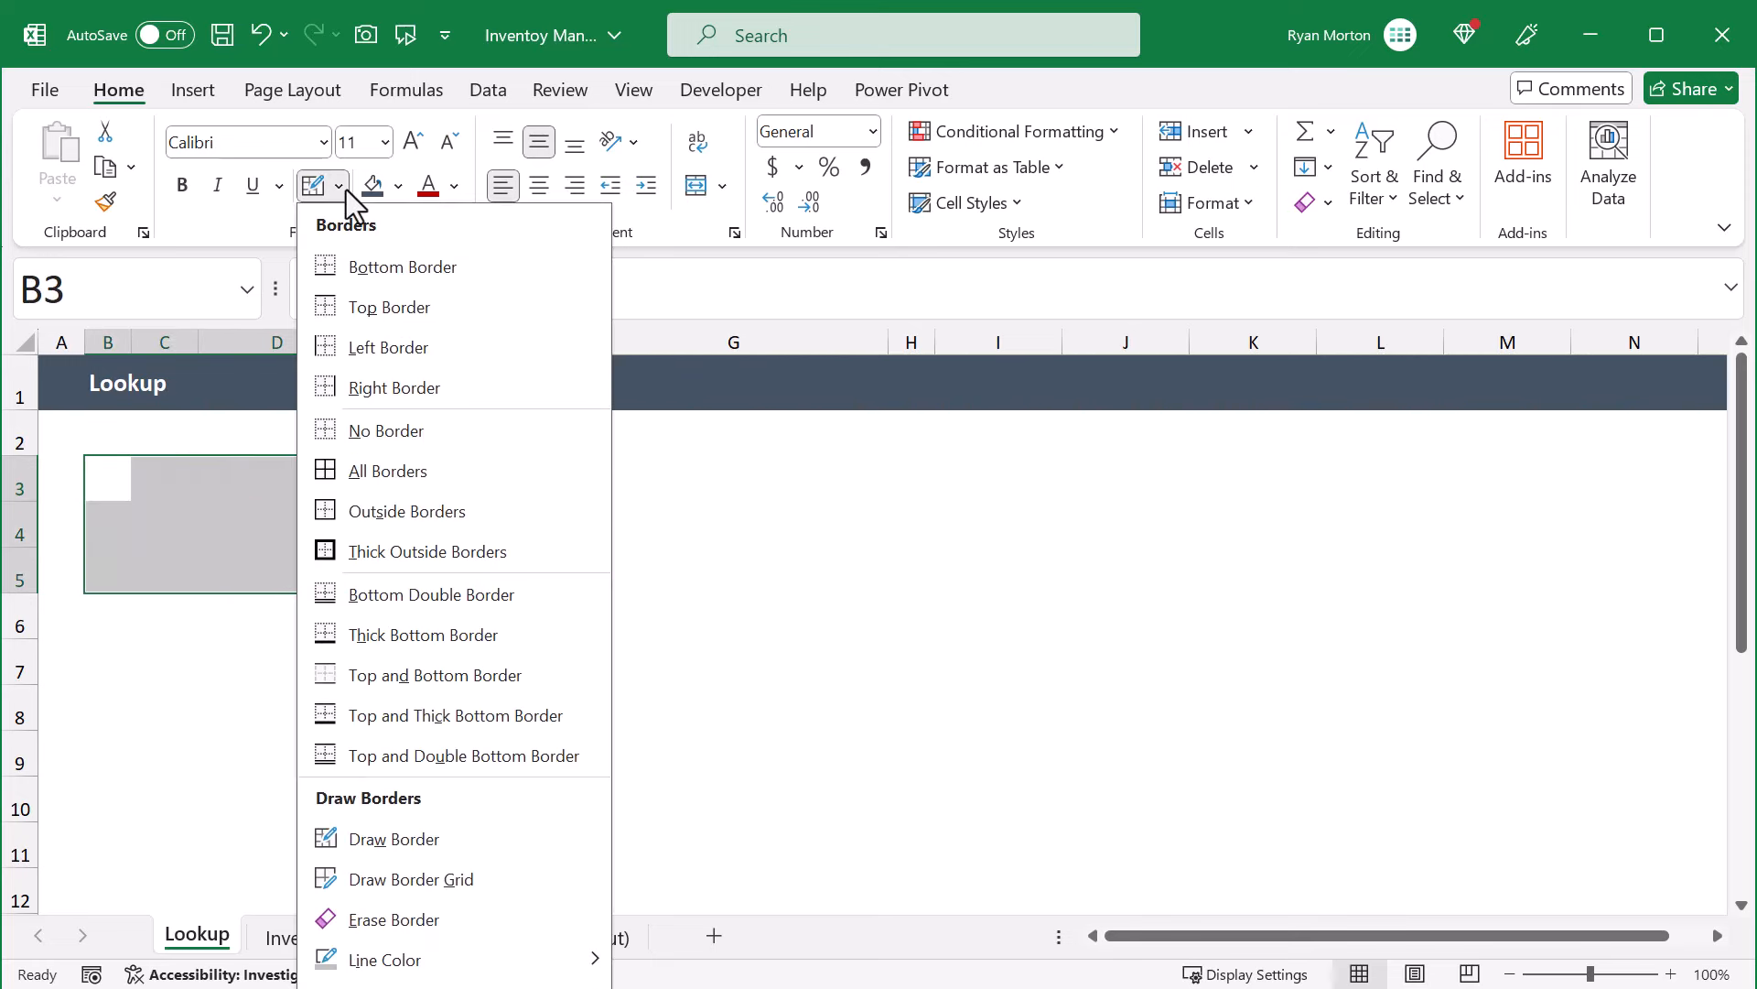
click(388, 475)
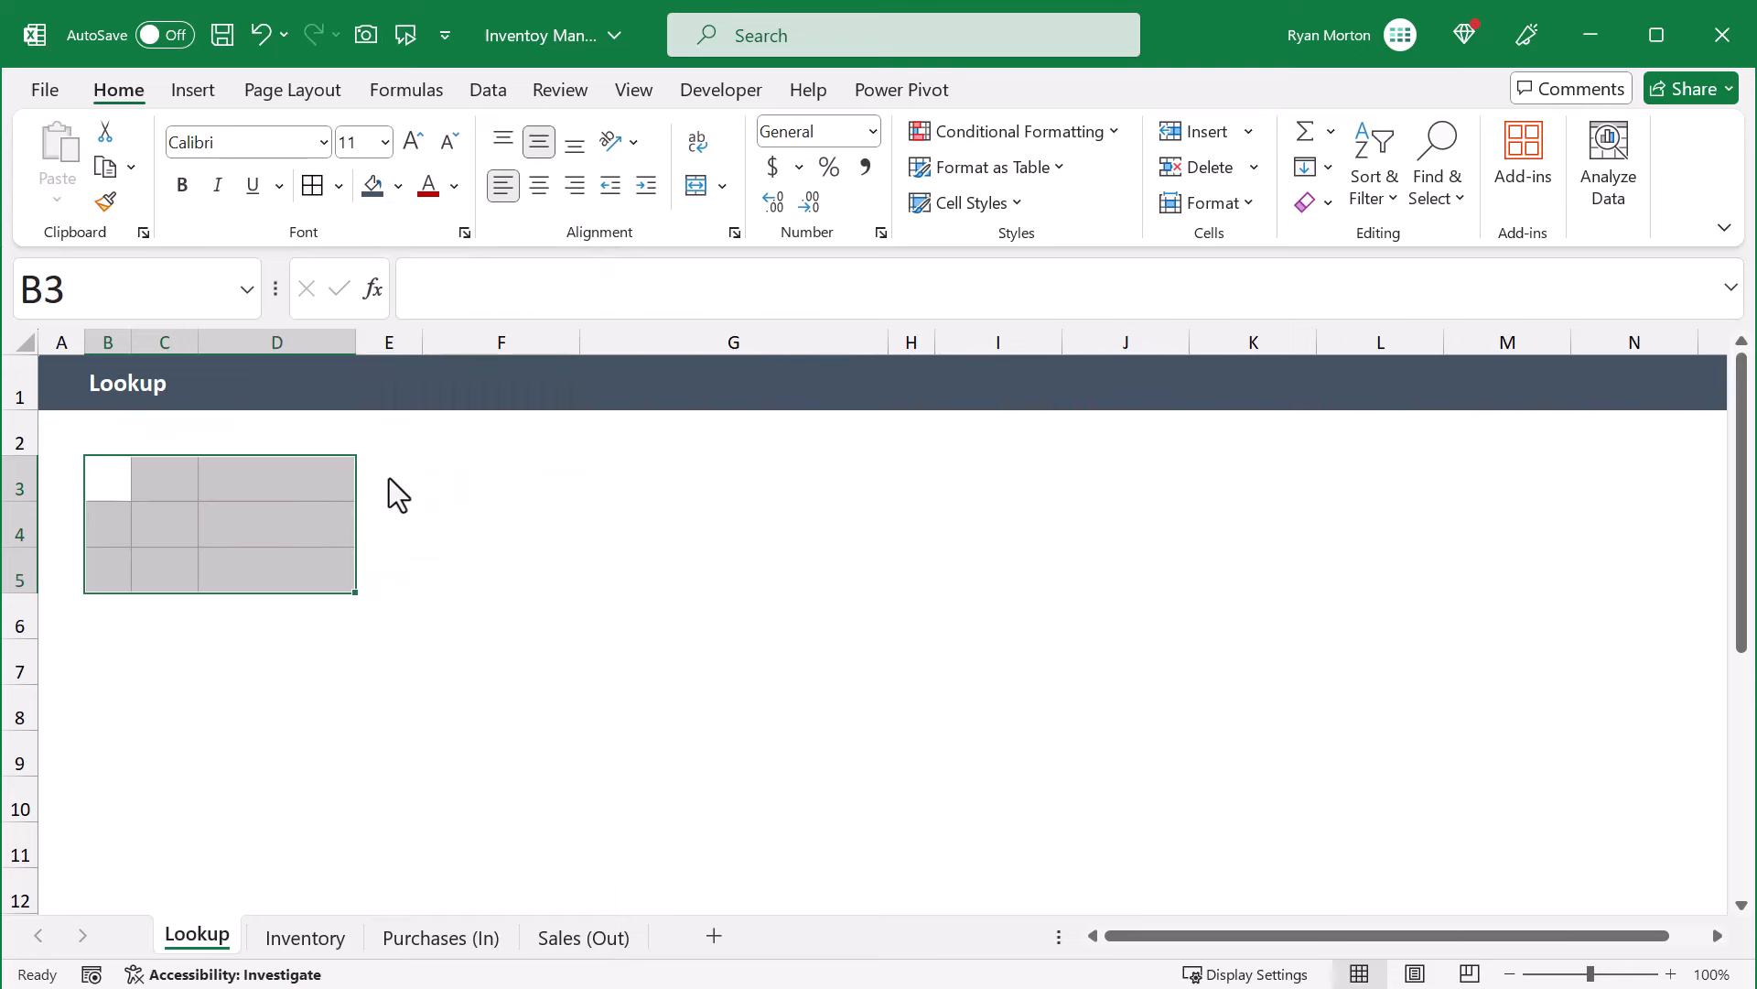
click(462, 525)
drag(461, 525, 455, 568)
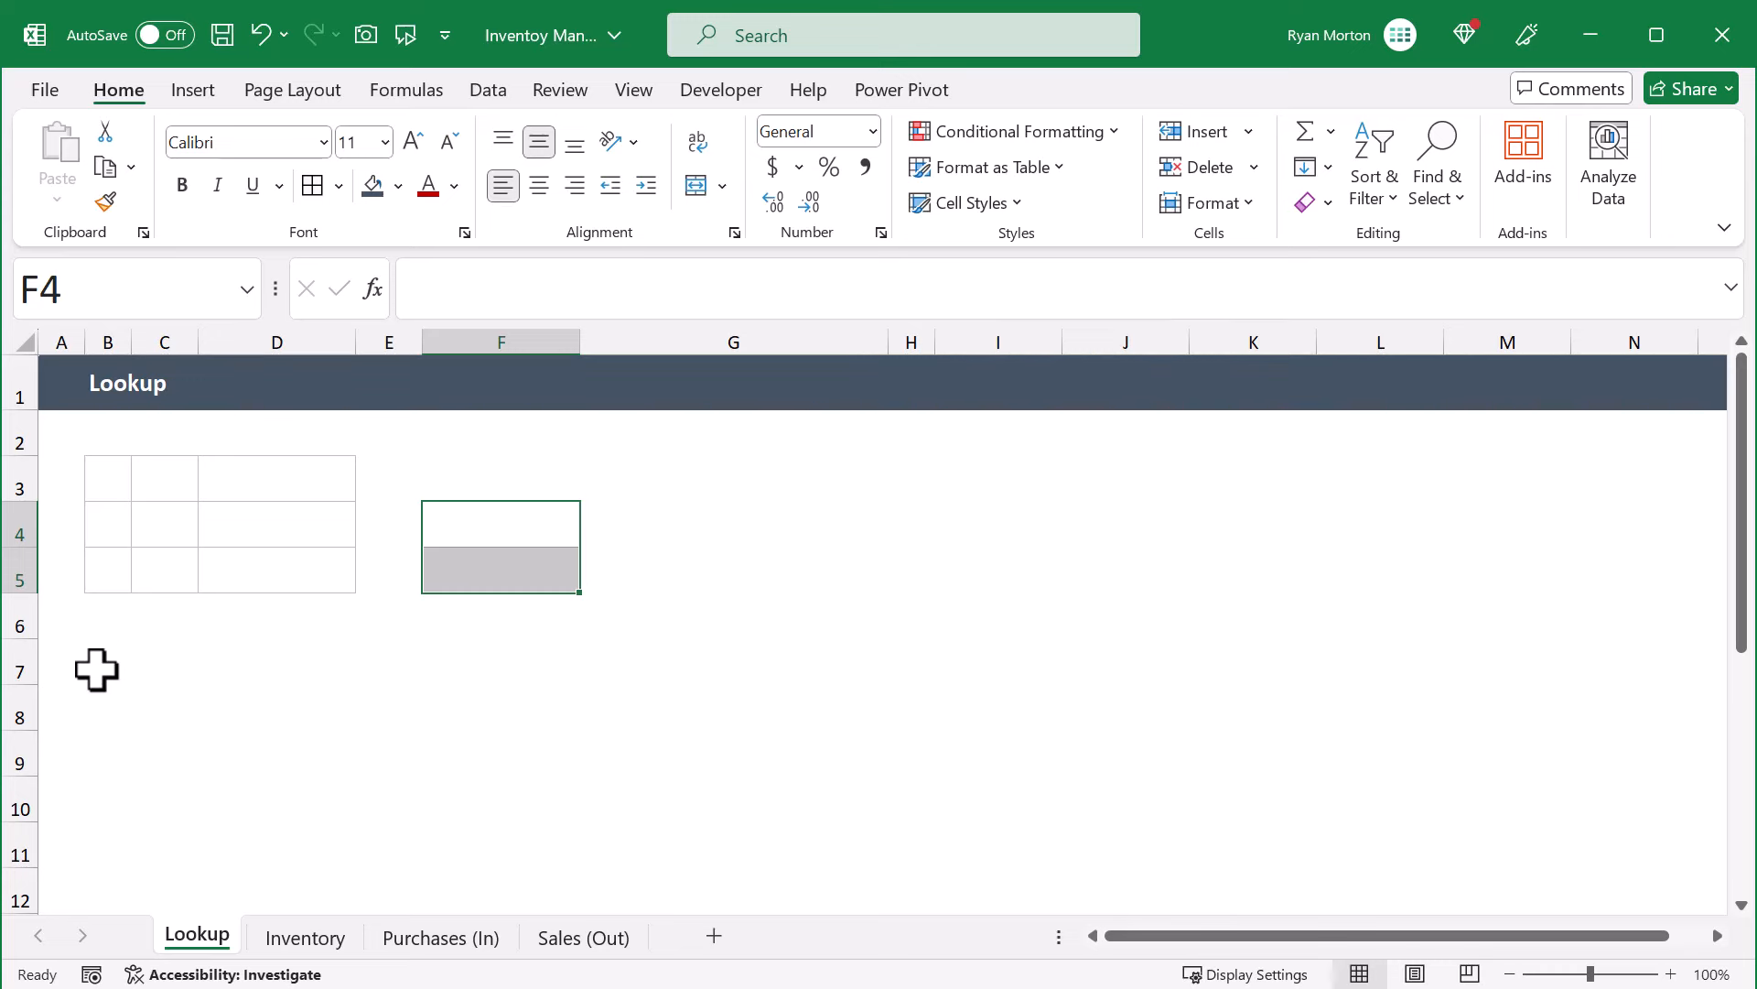
Give range B7:H11 an outside border and a light gray background fill
drag(97, 669, 927, 835)
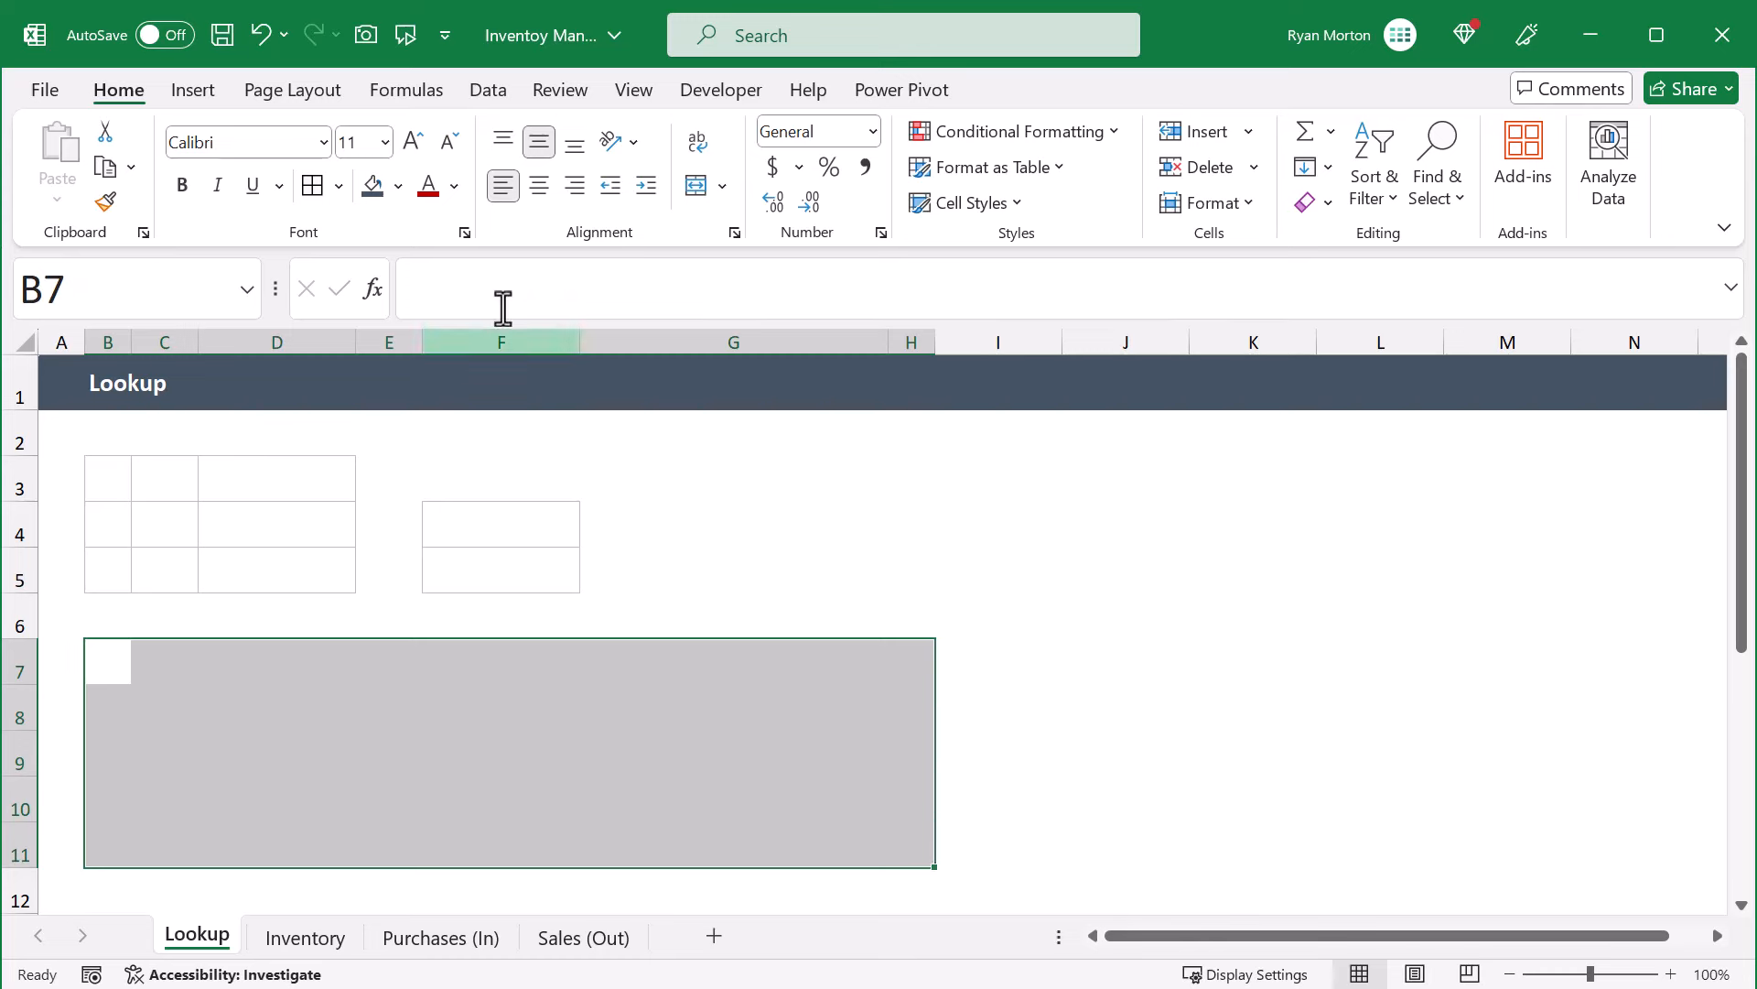
click(340, 188)
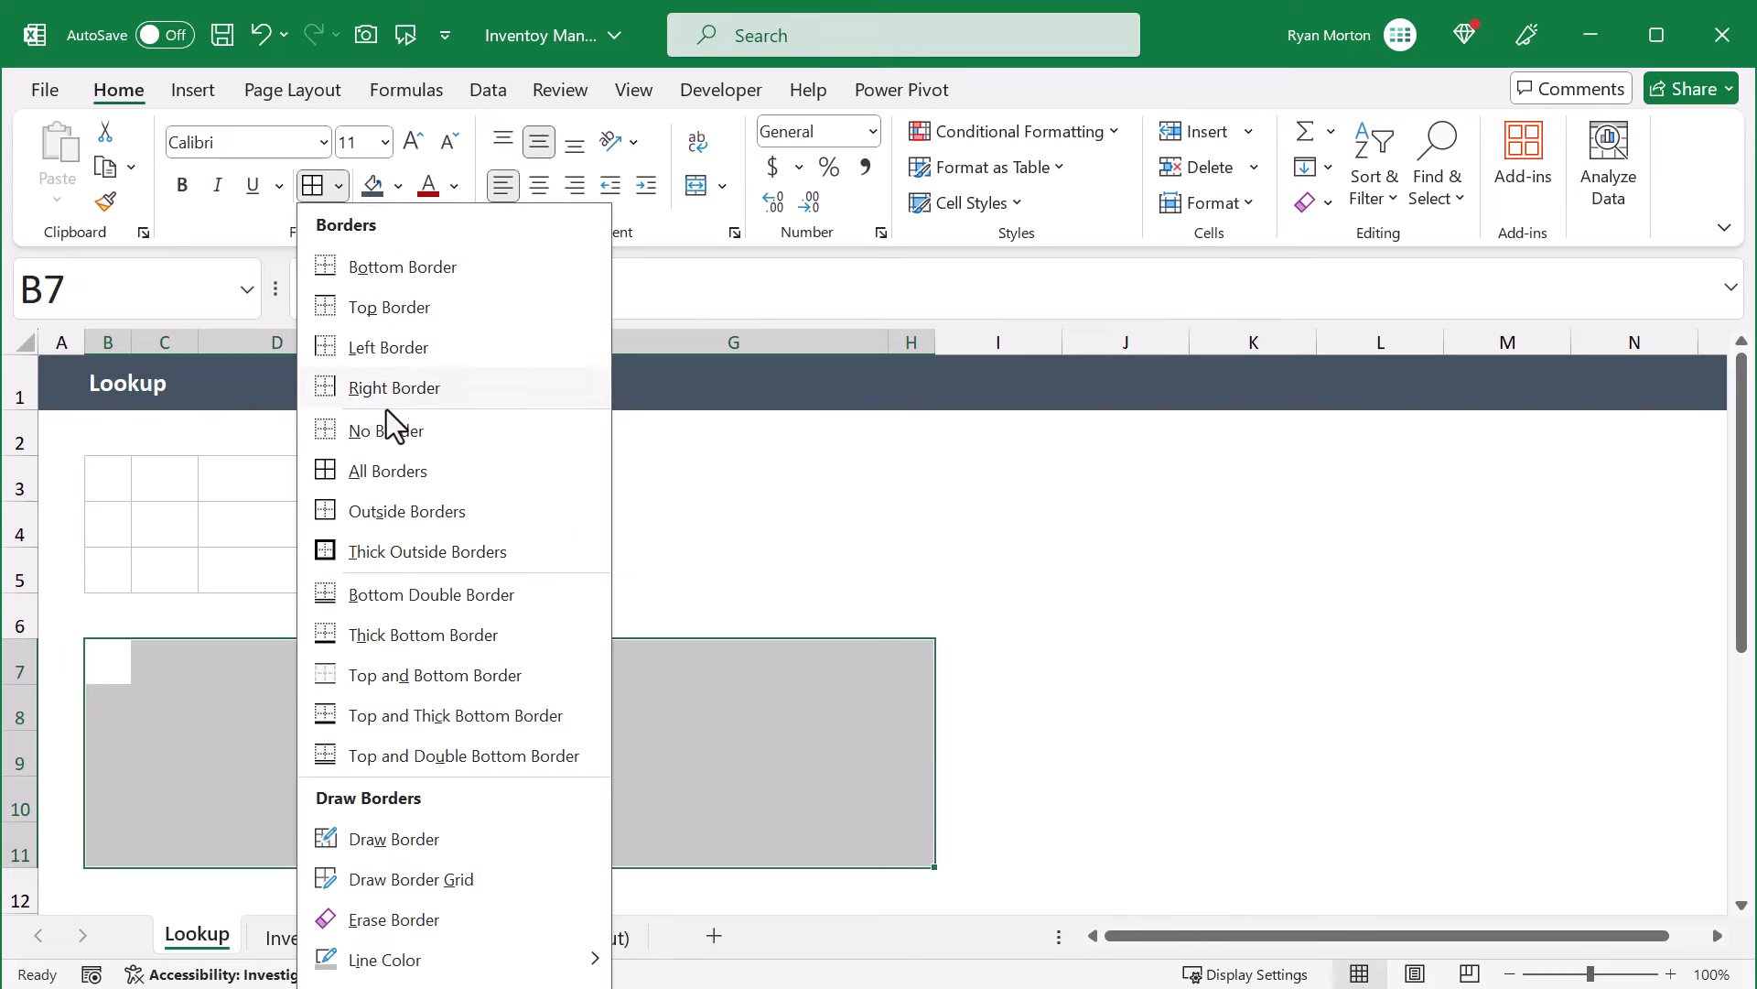
click(402, 513)
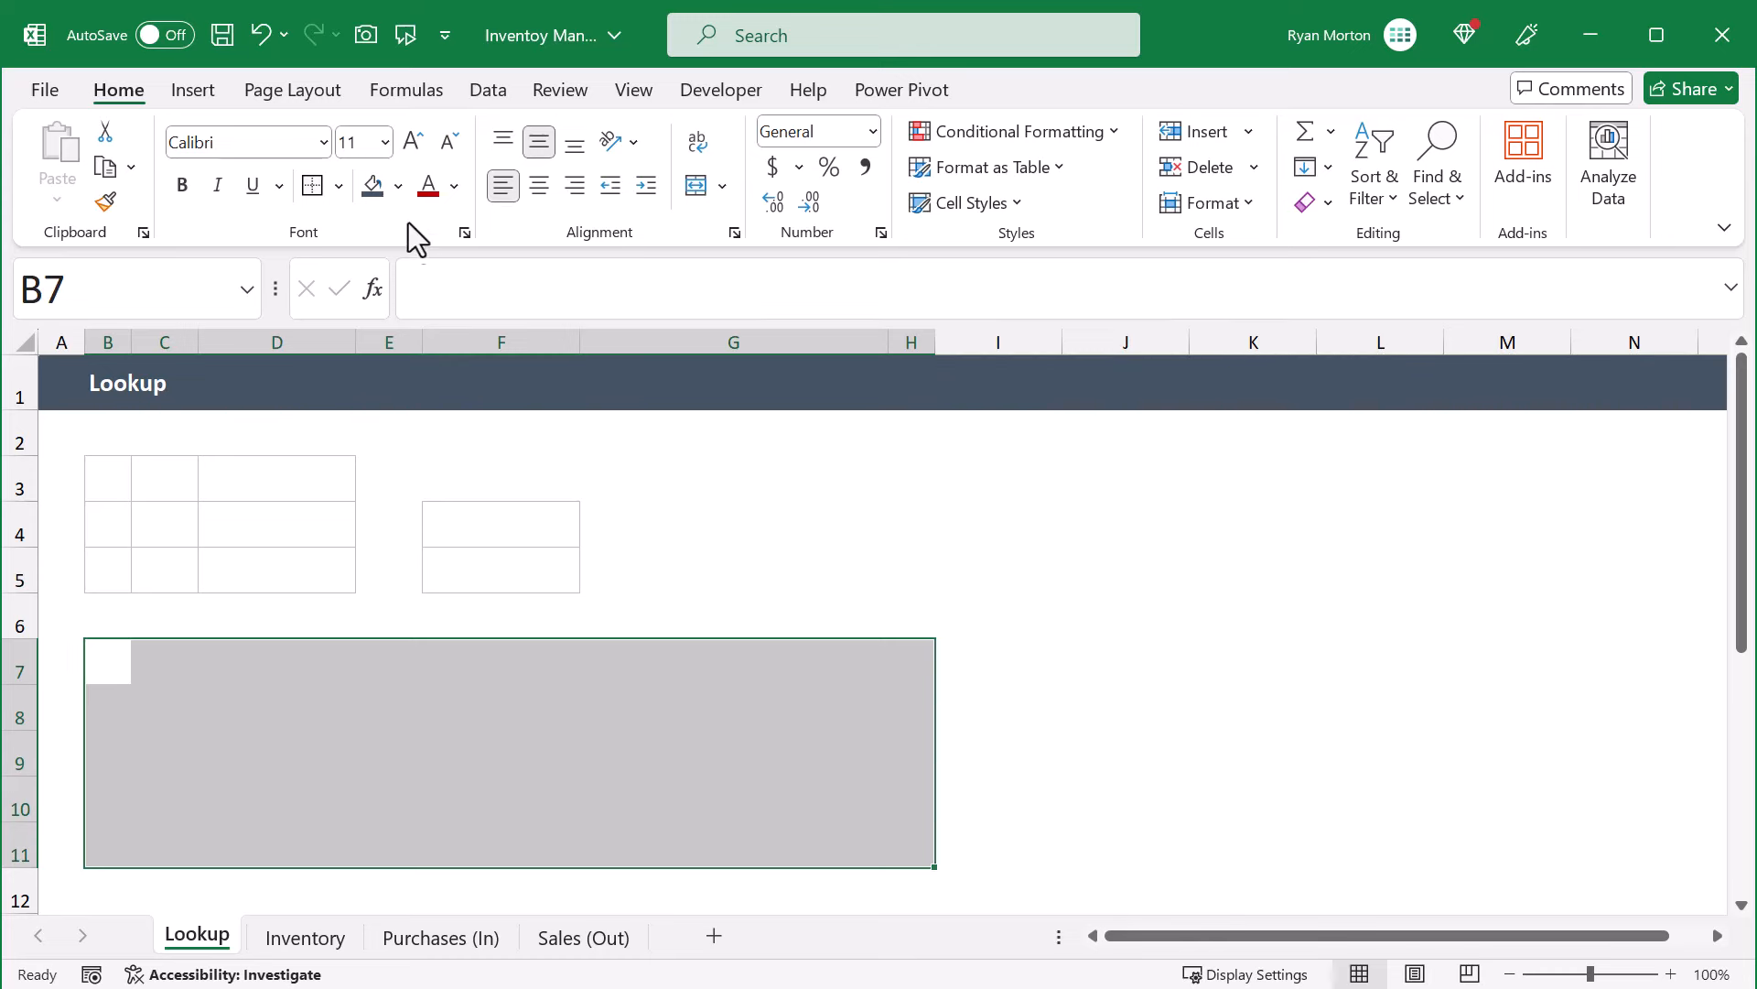
click(398, 185)
click(370, 293)
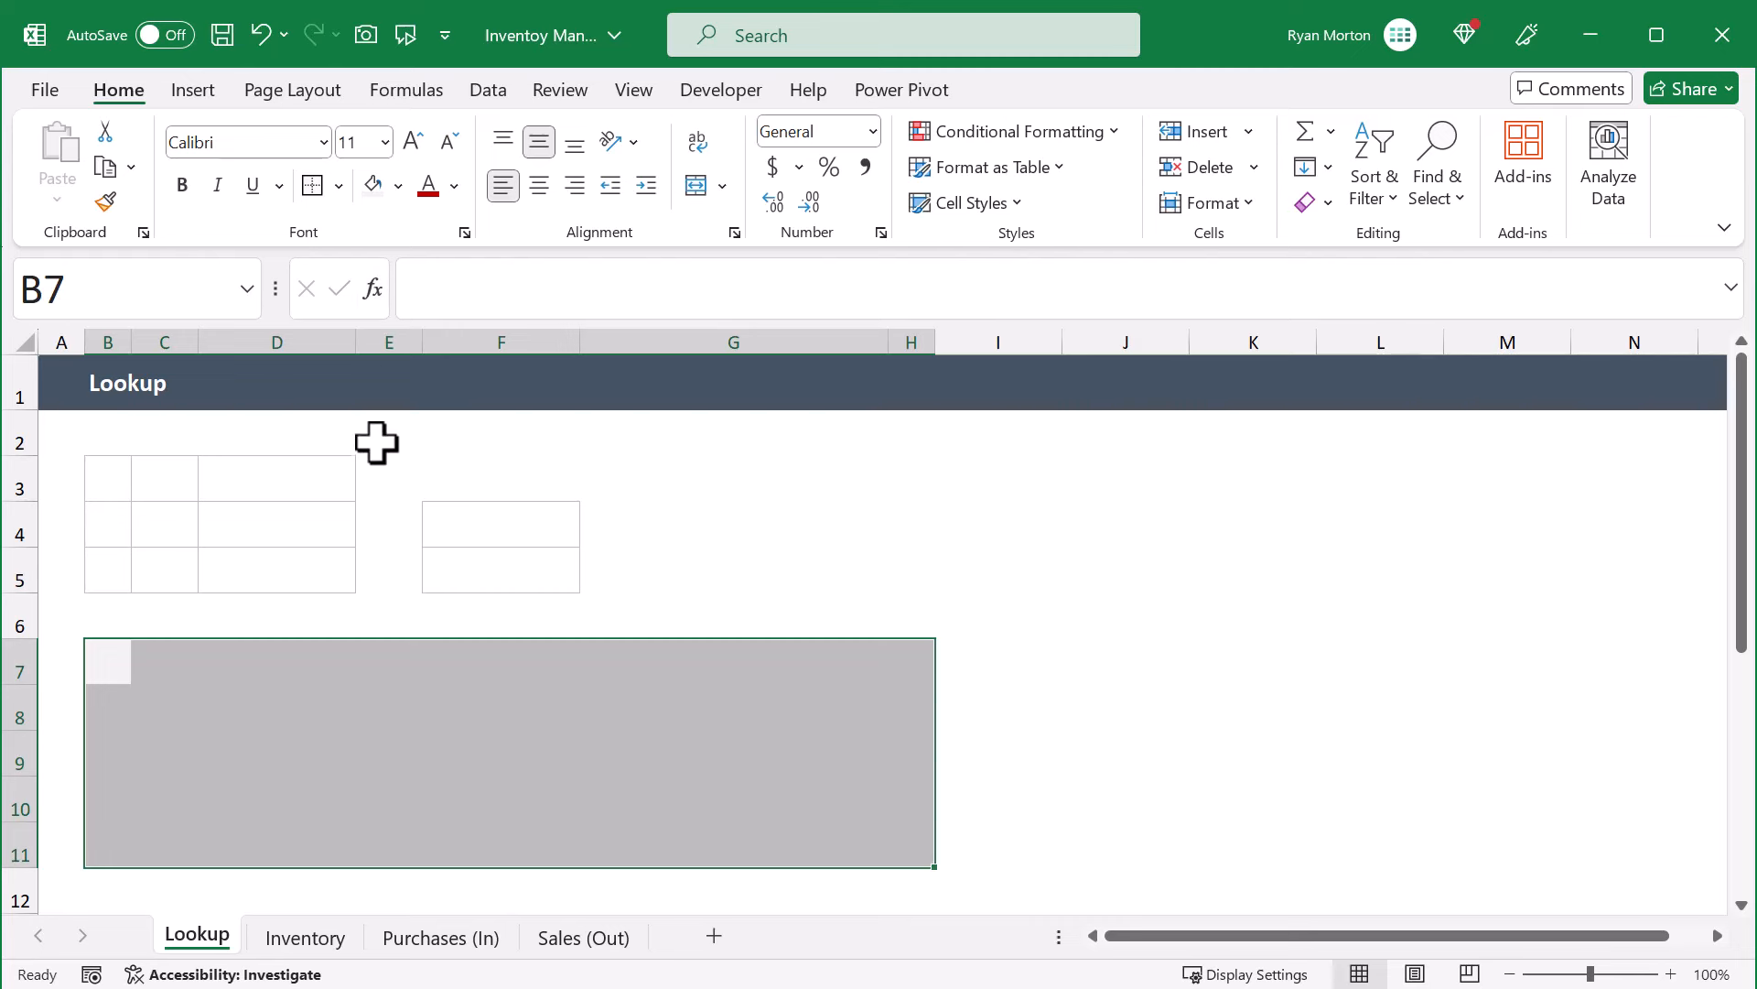
Format cells D8 and G8 as input boxes with a white background and outside borders
click(247, 715)
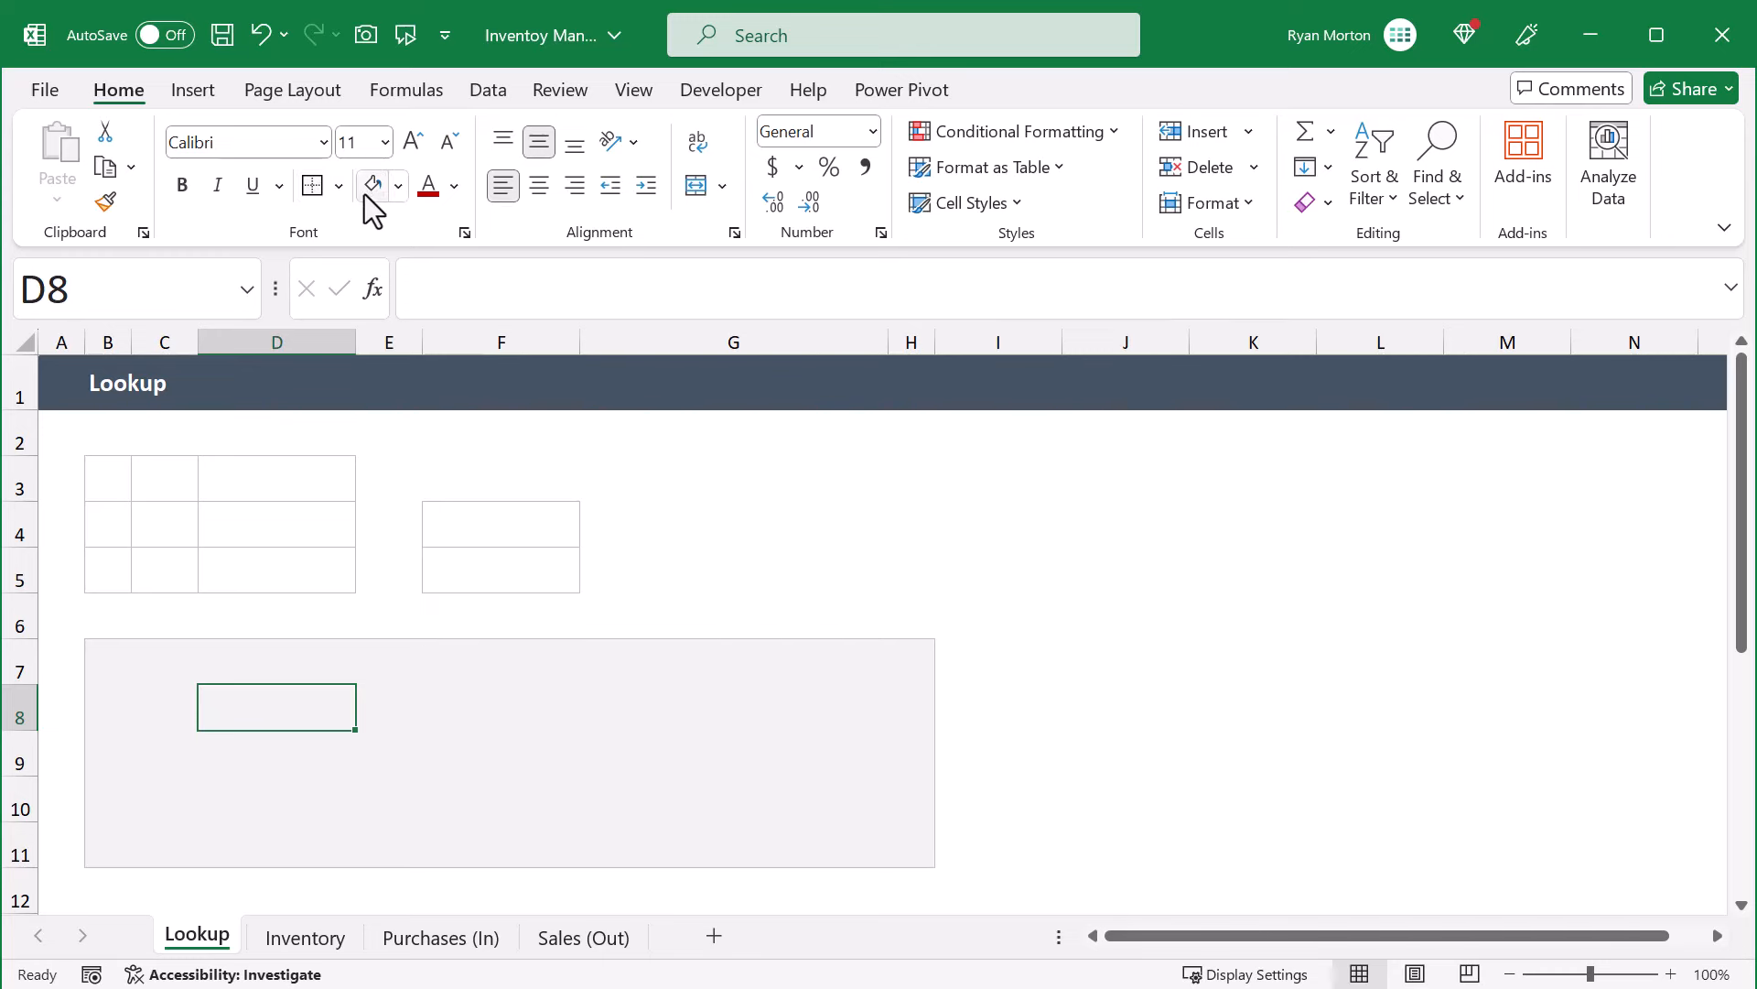
click(399, 186)
click(421, 568)
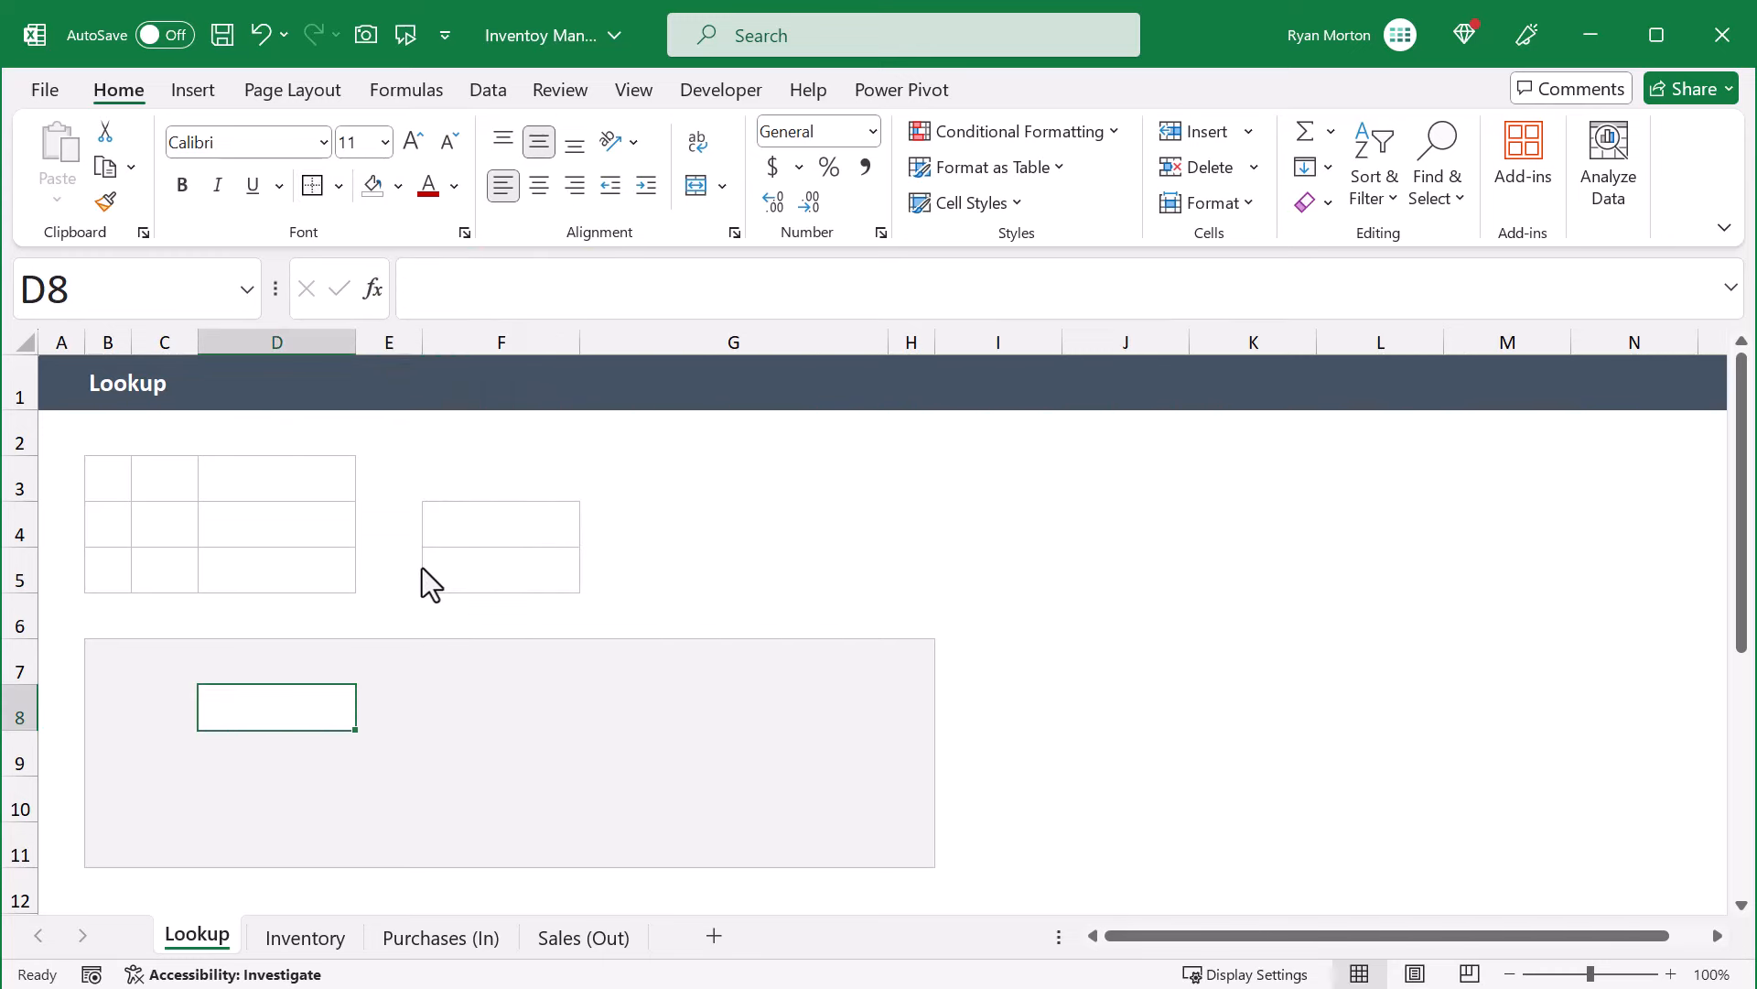
click(604, 734)
click(612, 705)
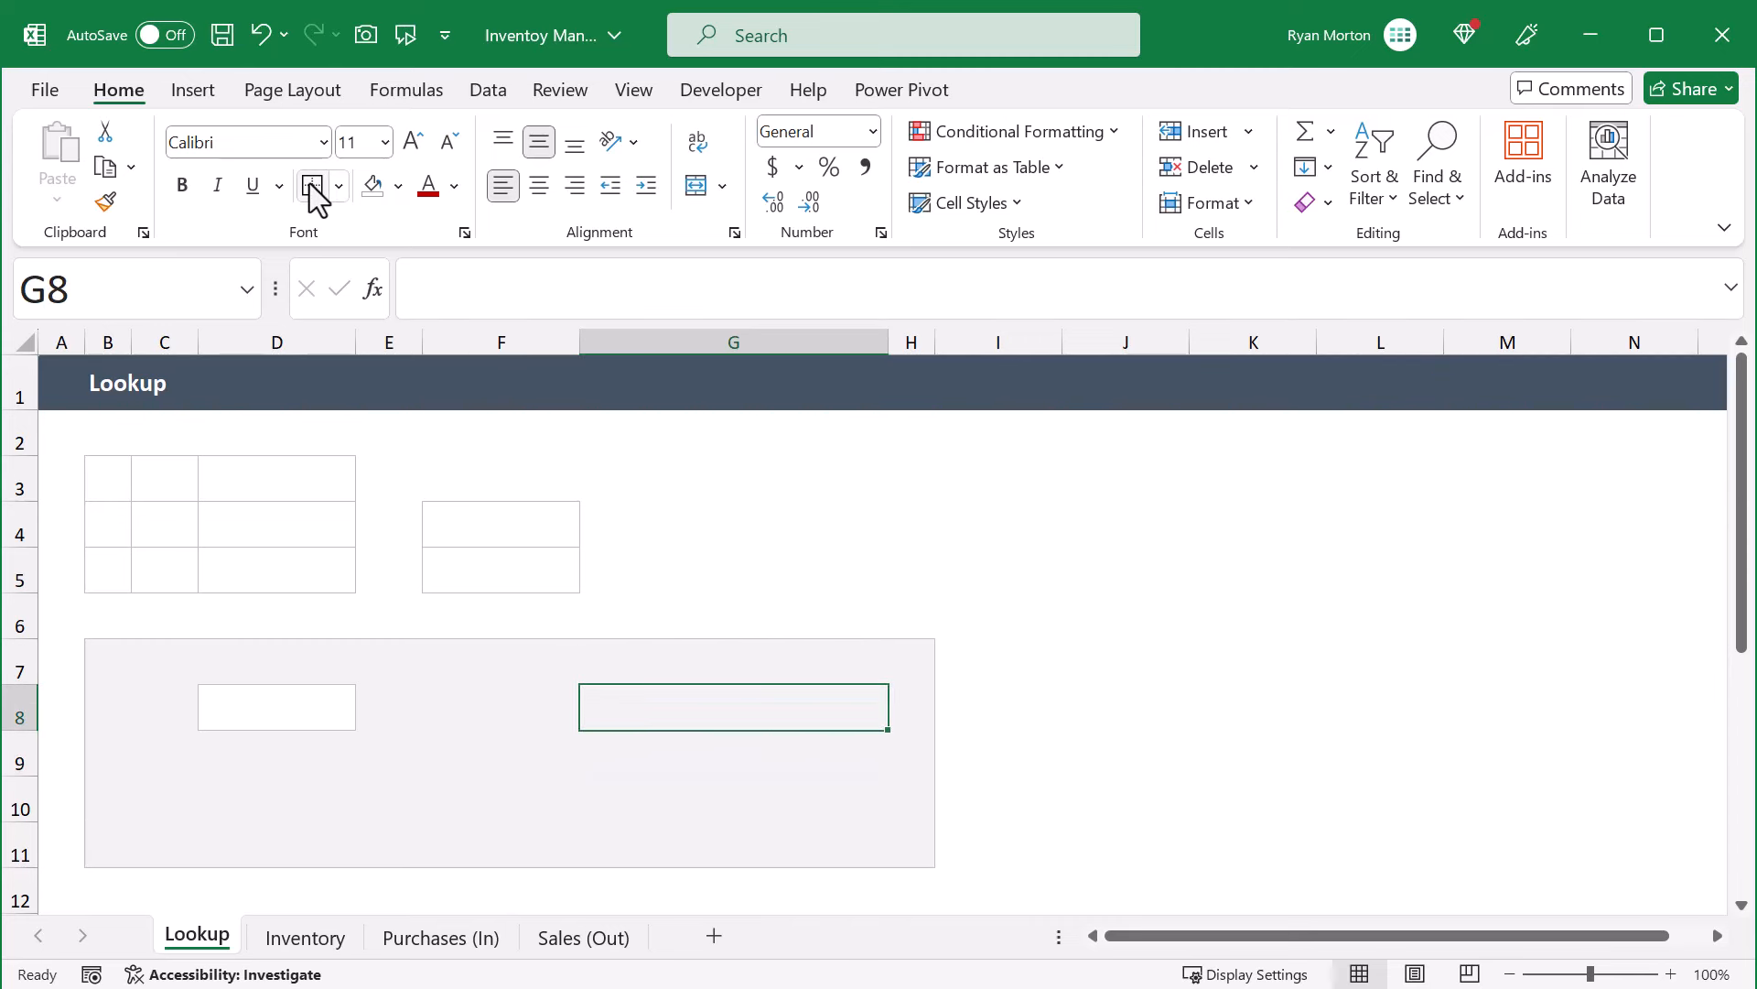
click(374, 185)
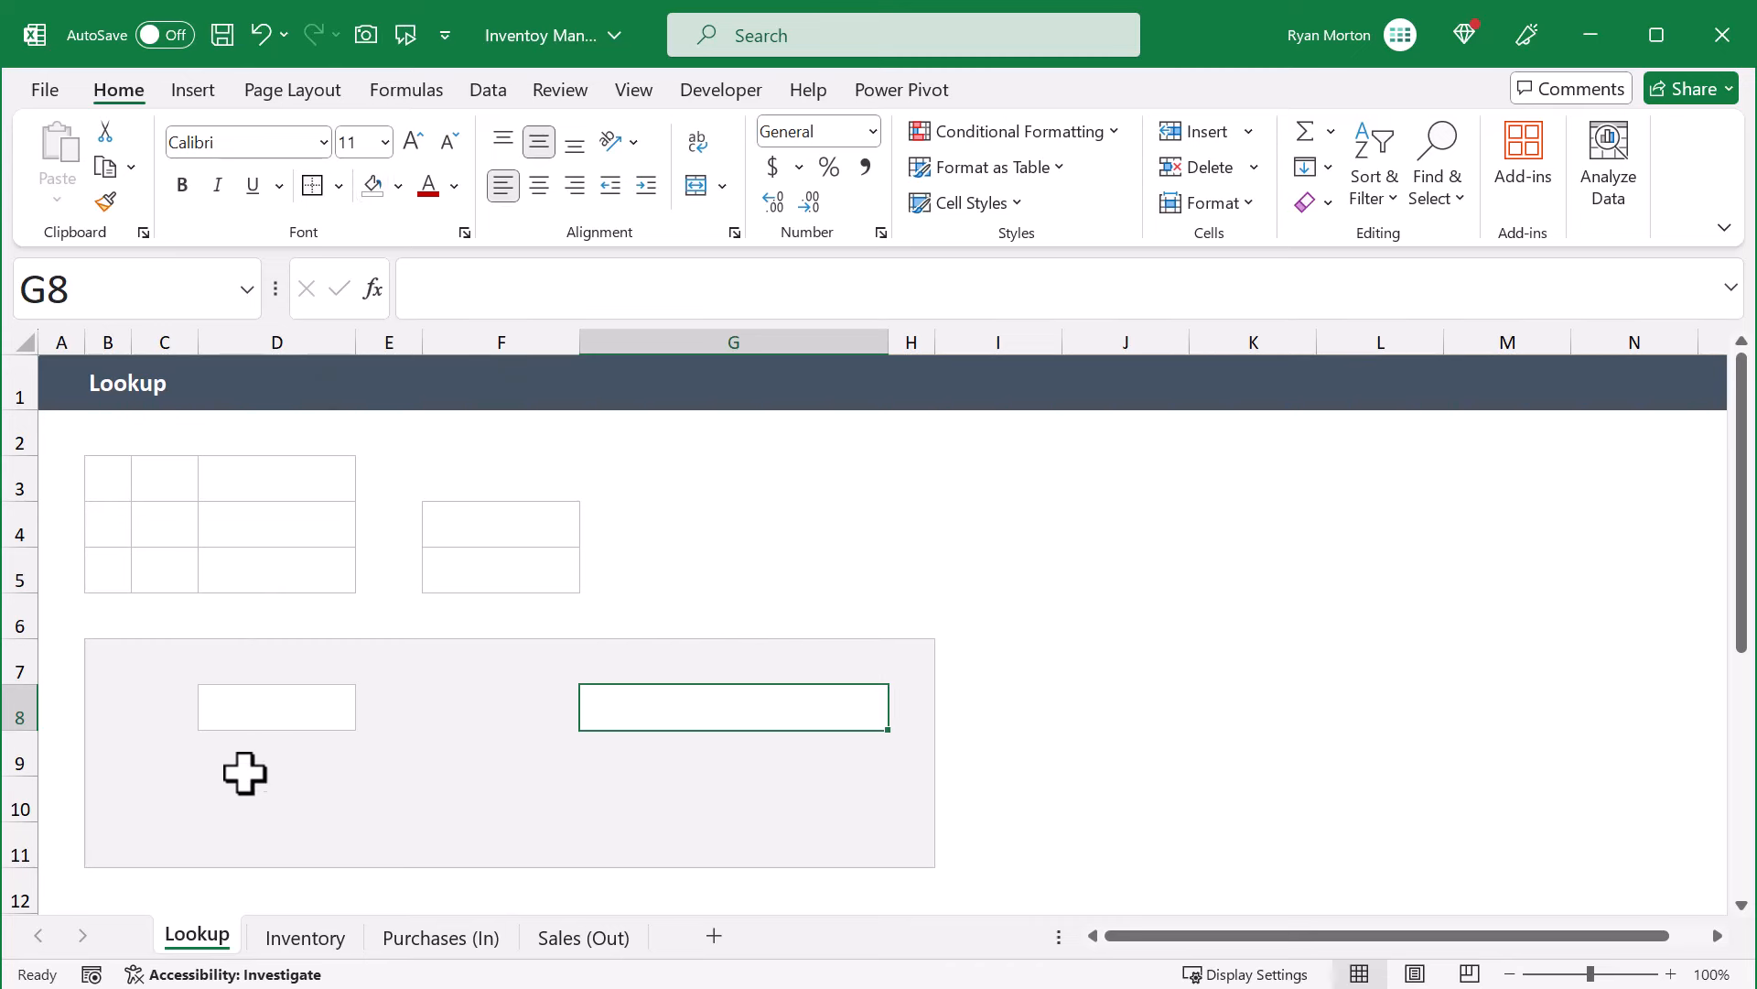
Format cells D10 and G10 with the same white background and outside borders
click(240, 802)
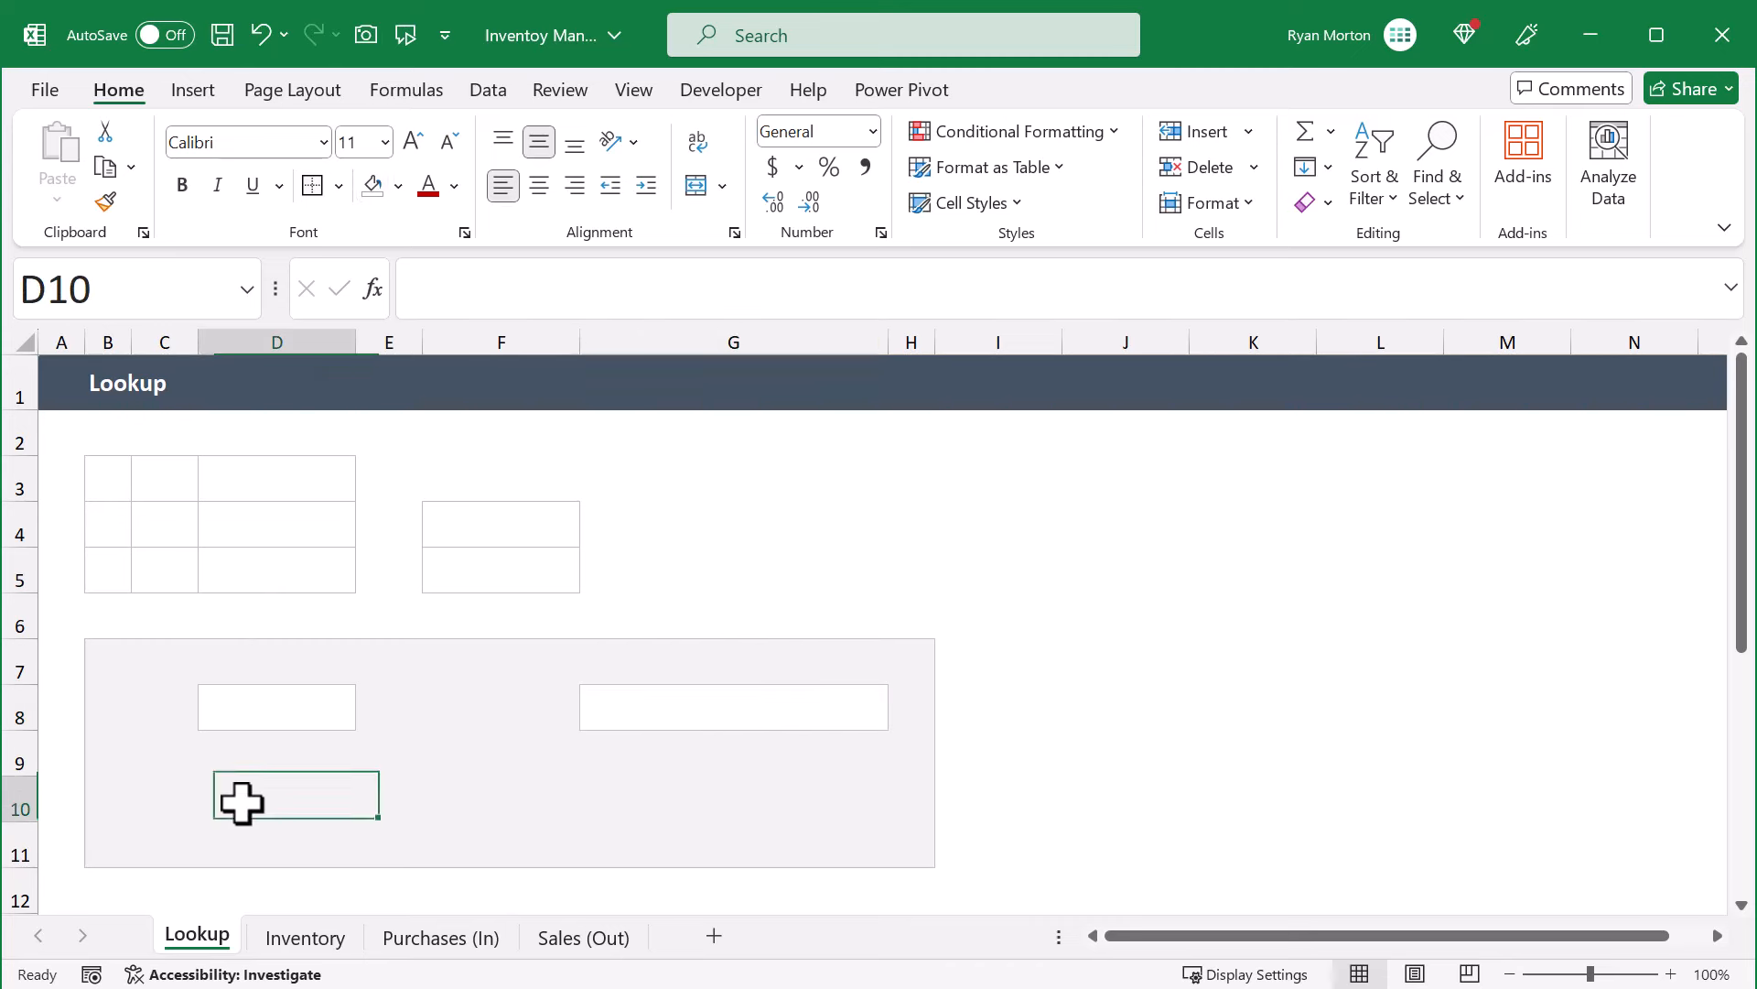
click(373, 185)
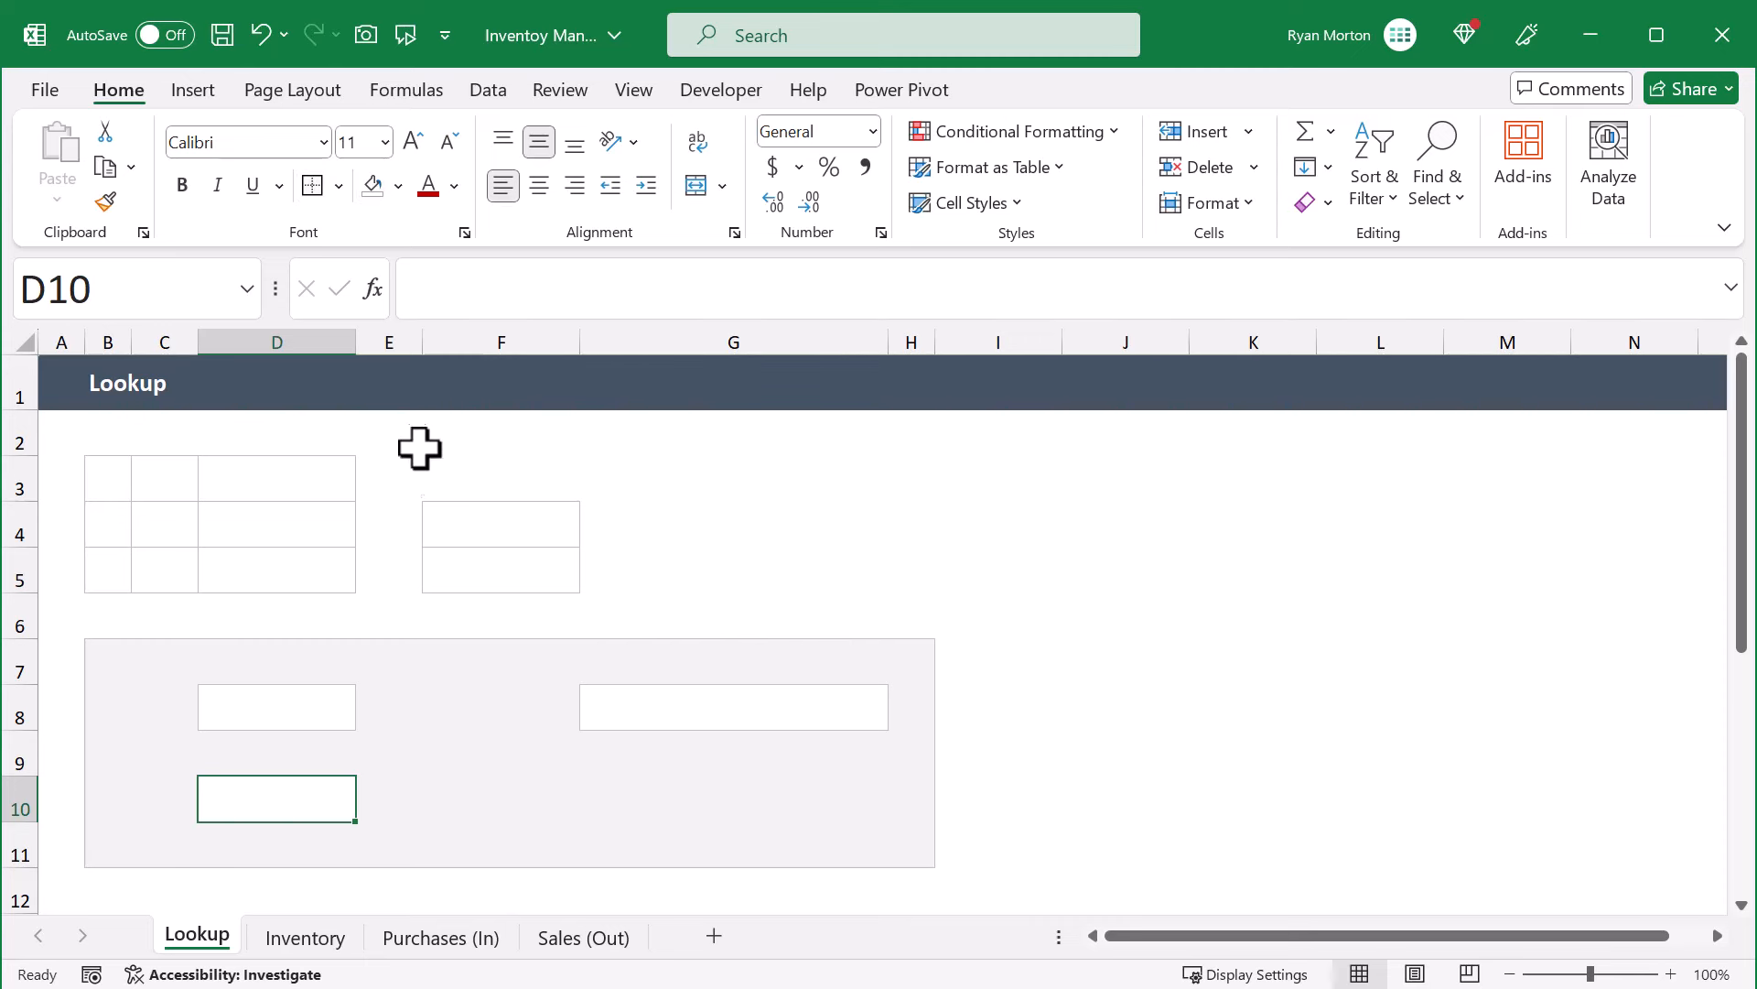
click(607, 796)
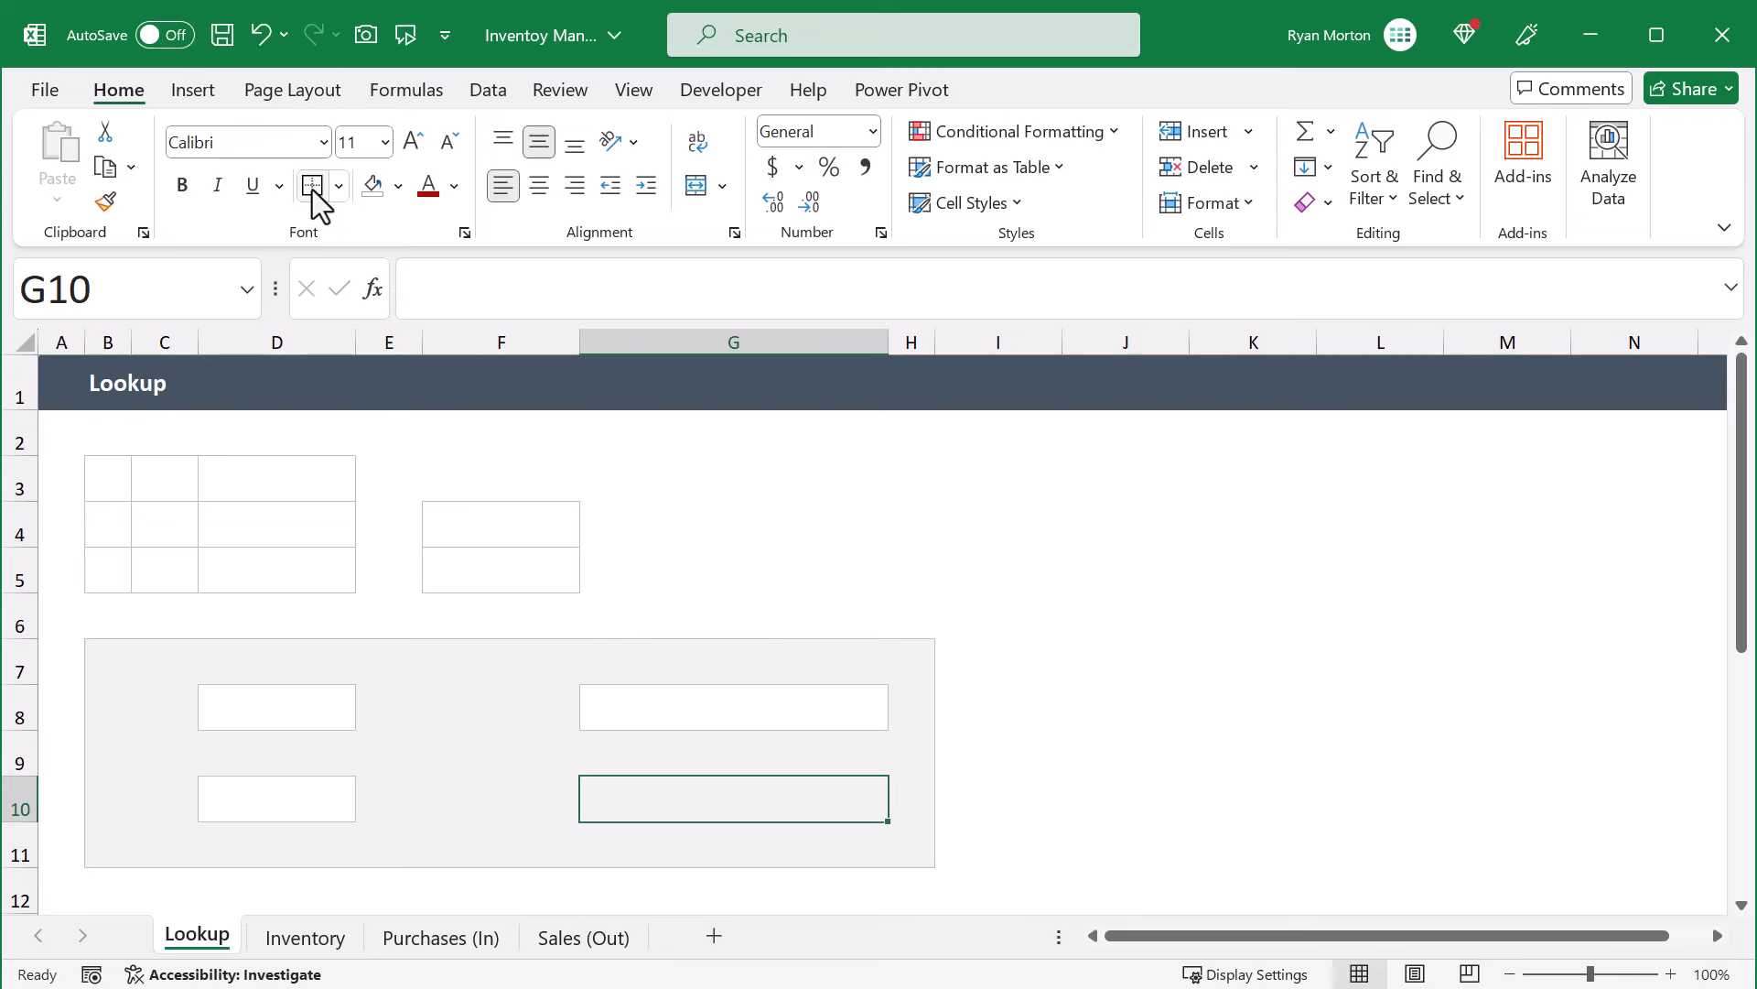
click(367, 191)
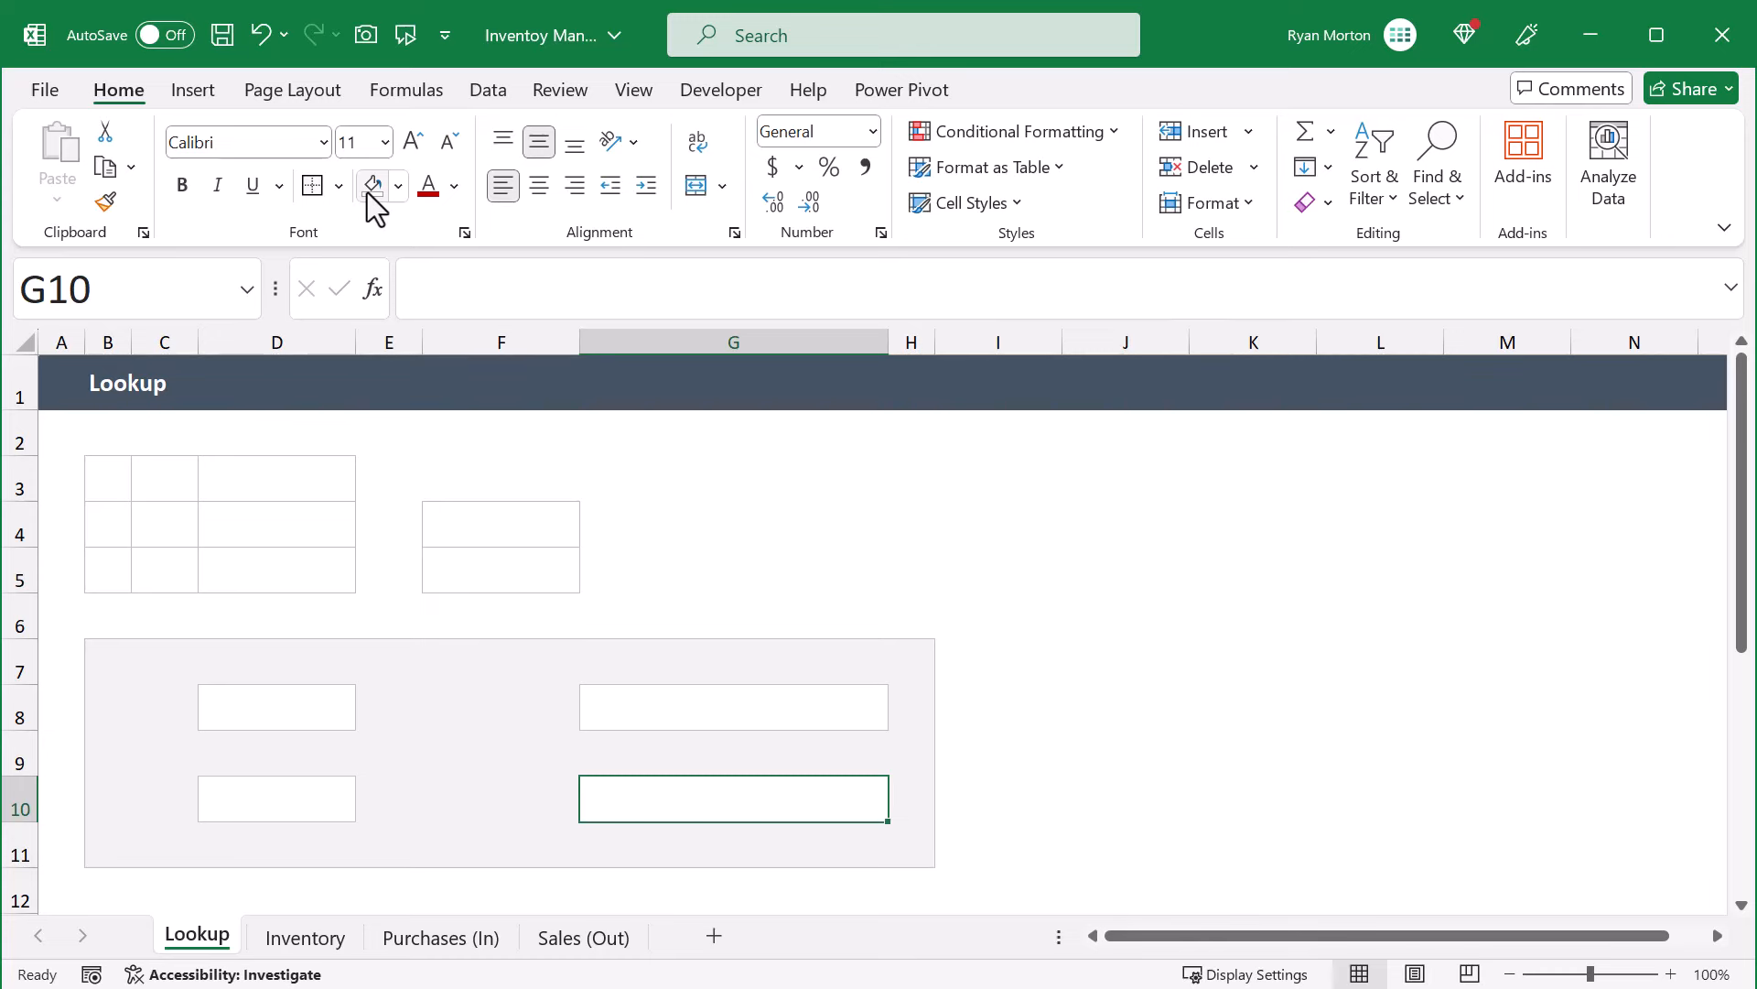
Merge and center cells B3:C3, and fill the merged format down through row 5
click(108, 479)
drag(108, 478, 146, 478)
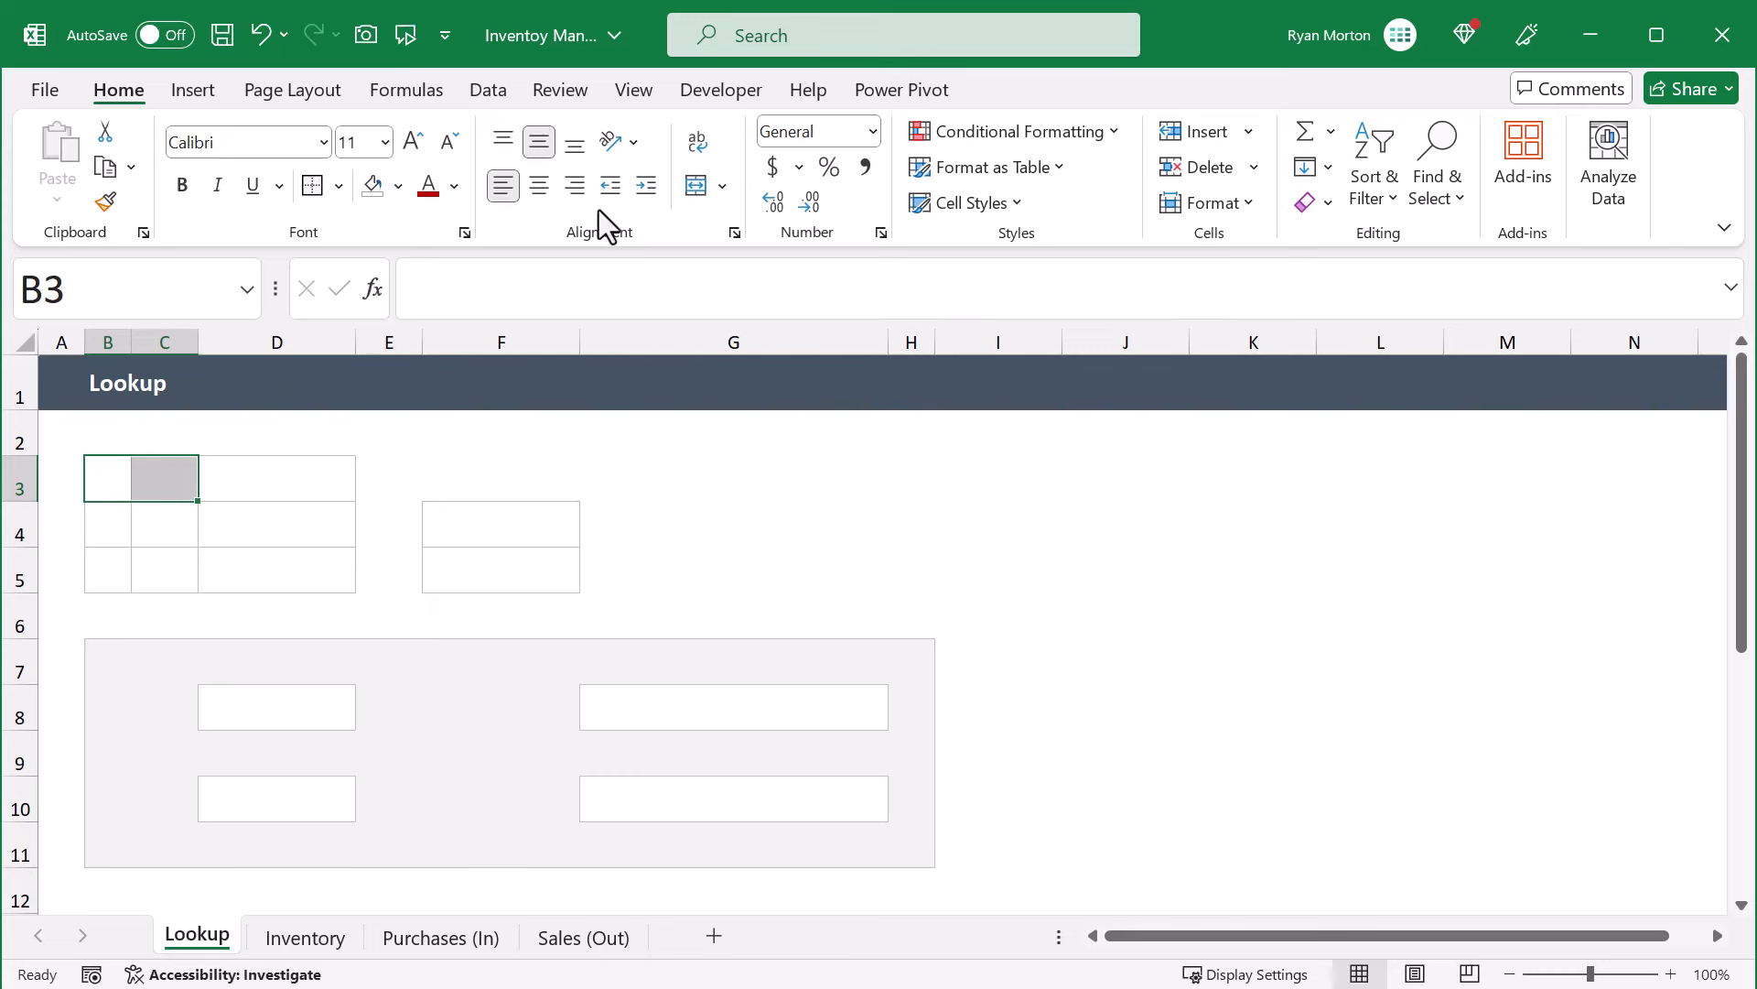
click(695, 191)
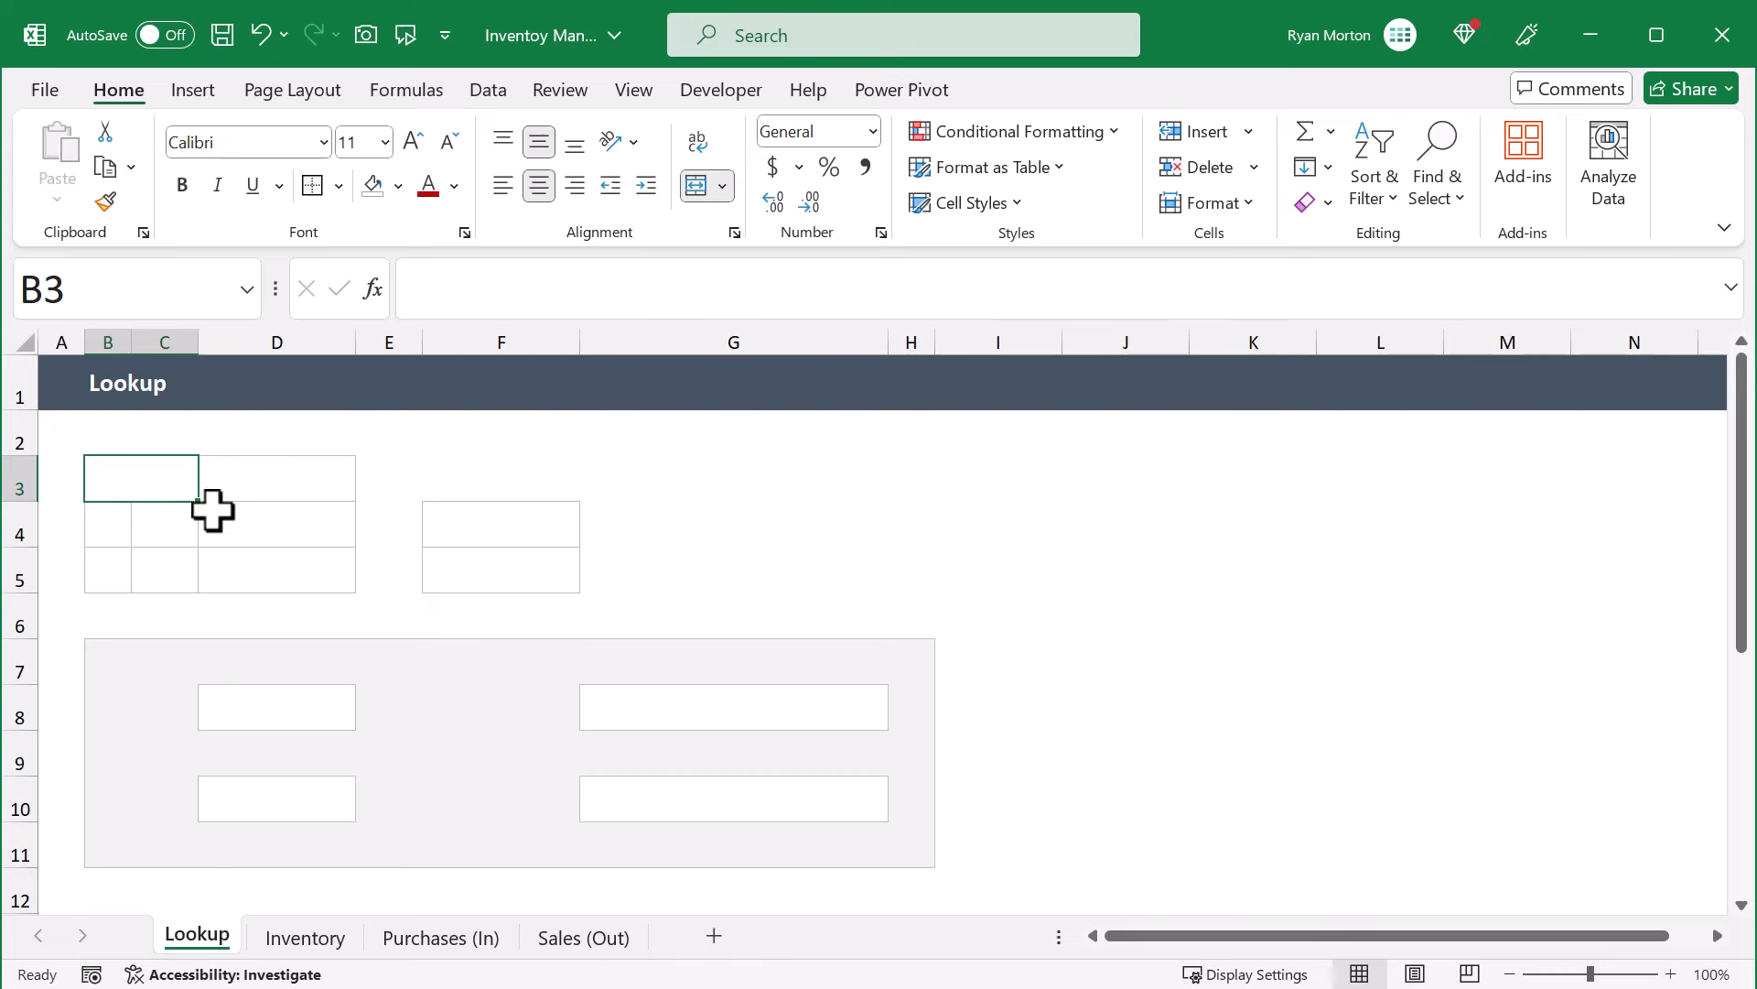
drag(204, 503, 200, 582)
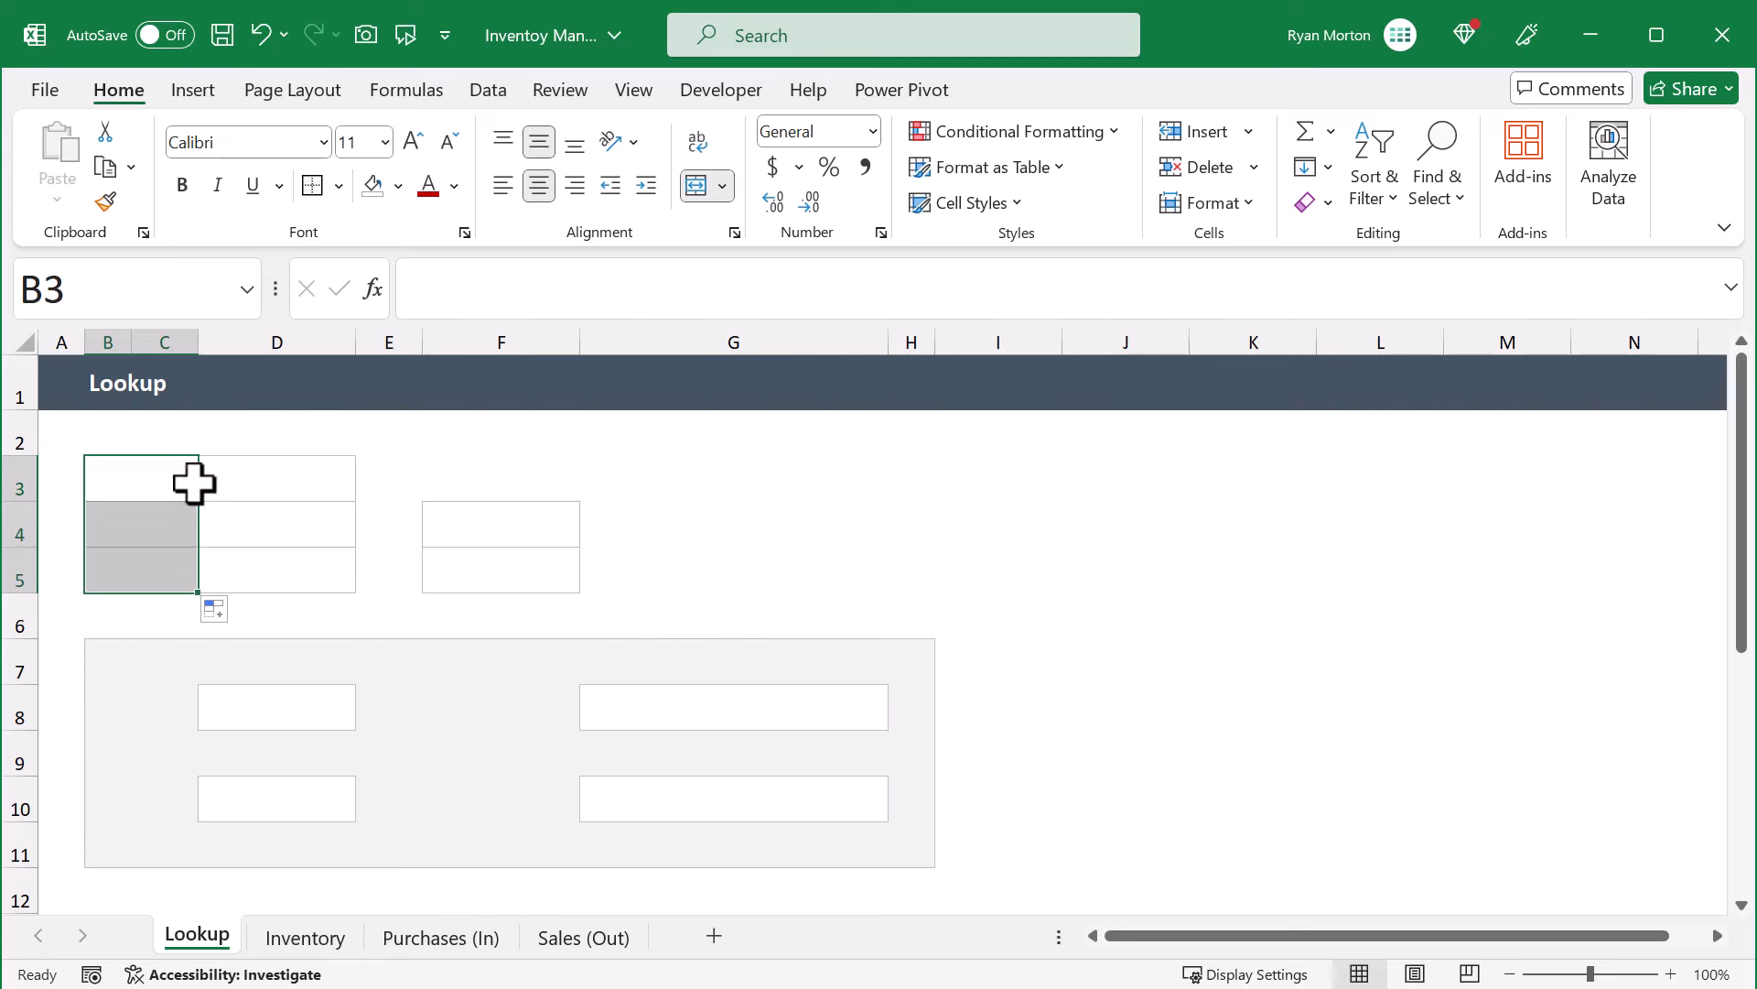
Center the contents of D3:D5, F4:F5, D8, G8, D10 and G10 horizontally
drag(286, 472, 287, 574)
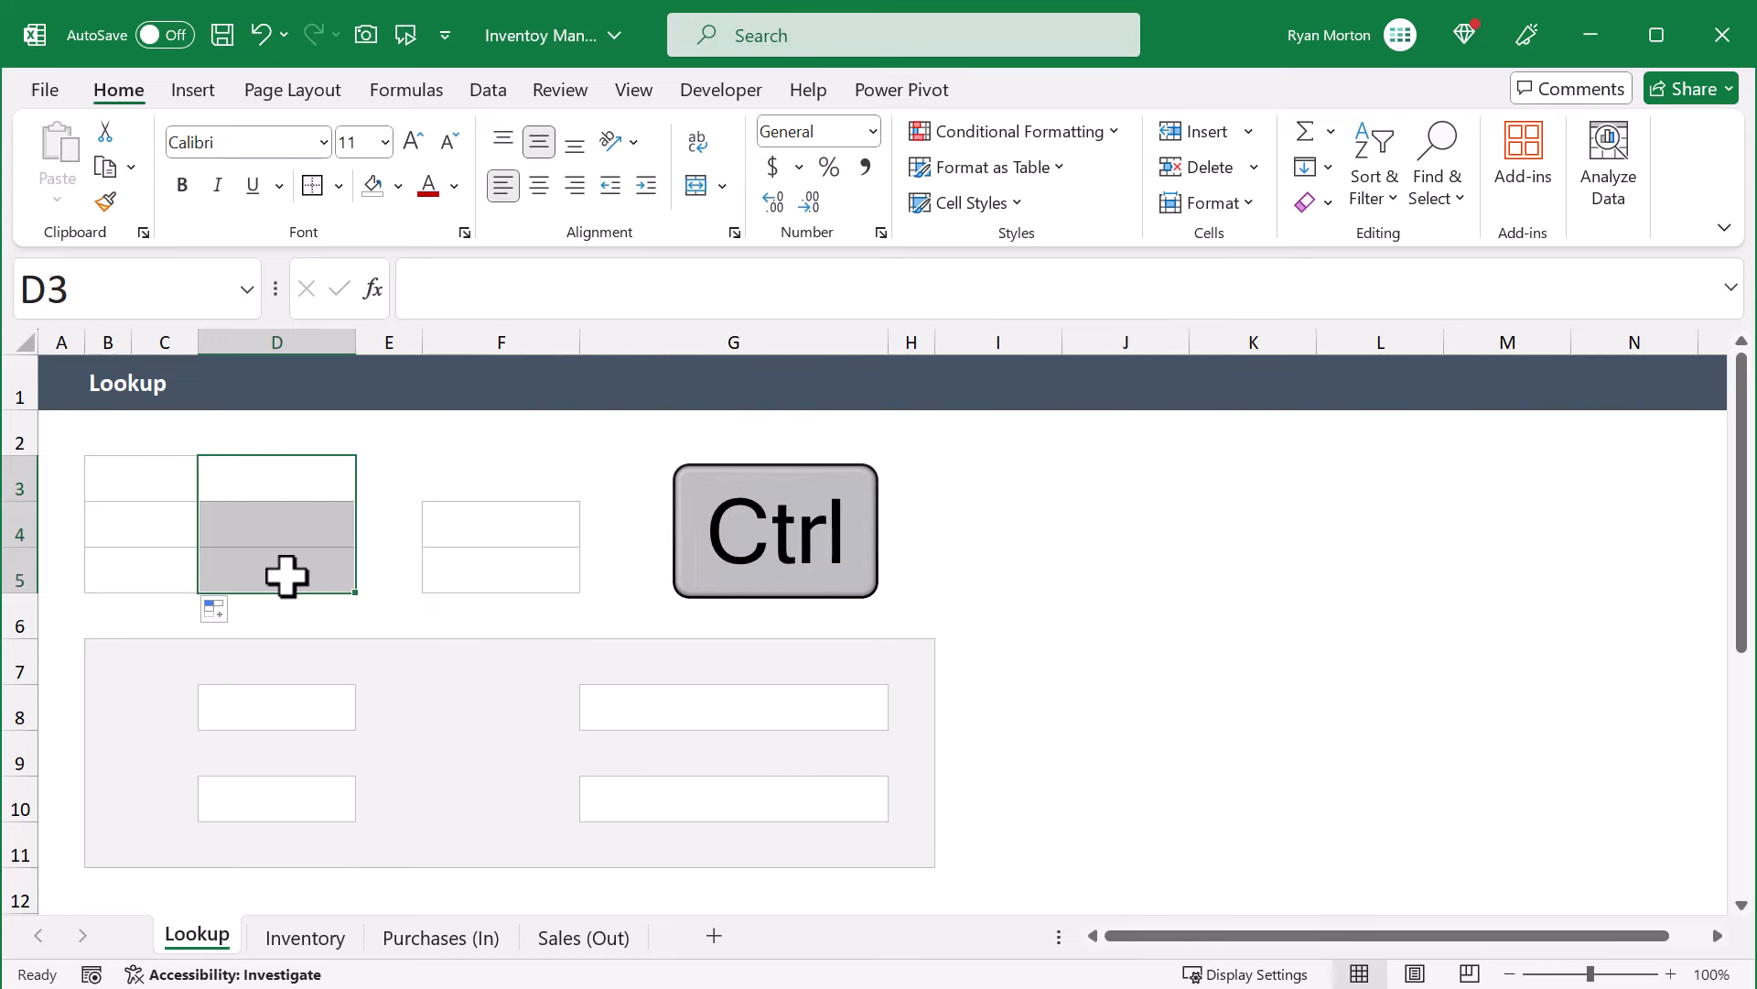
drag(452, 524, 450, 554)
ctrl+click(298, 721)
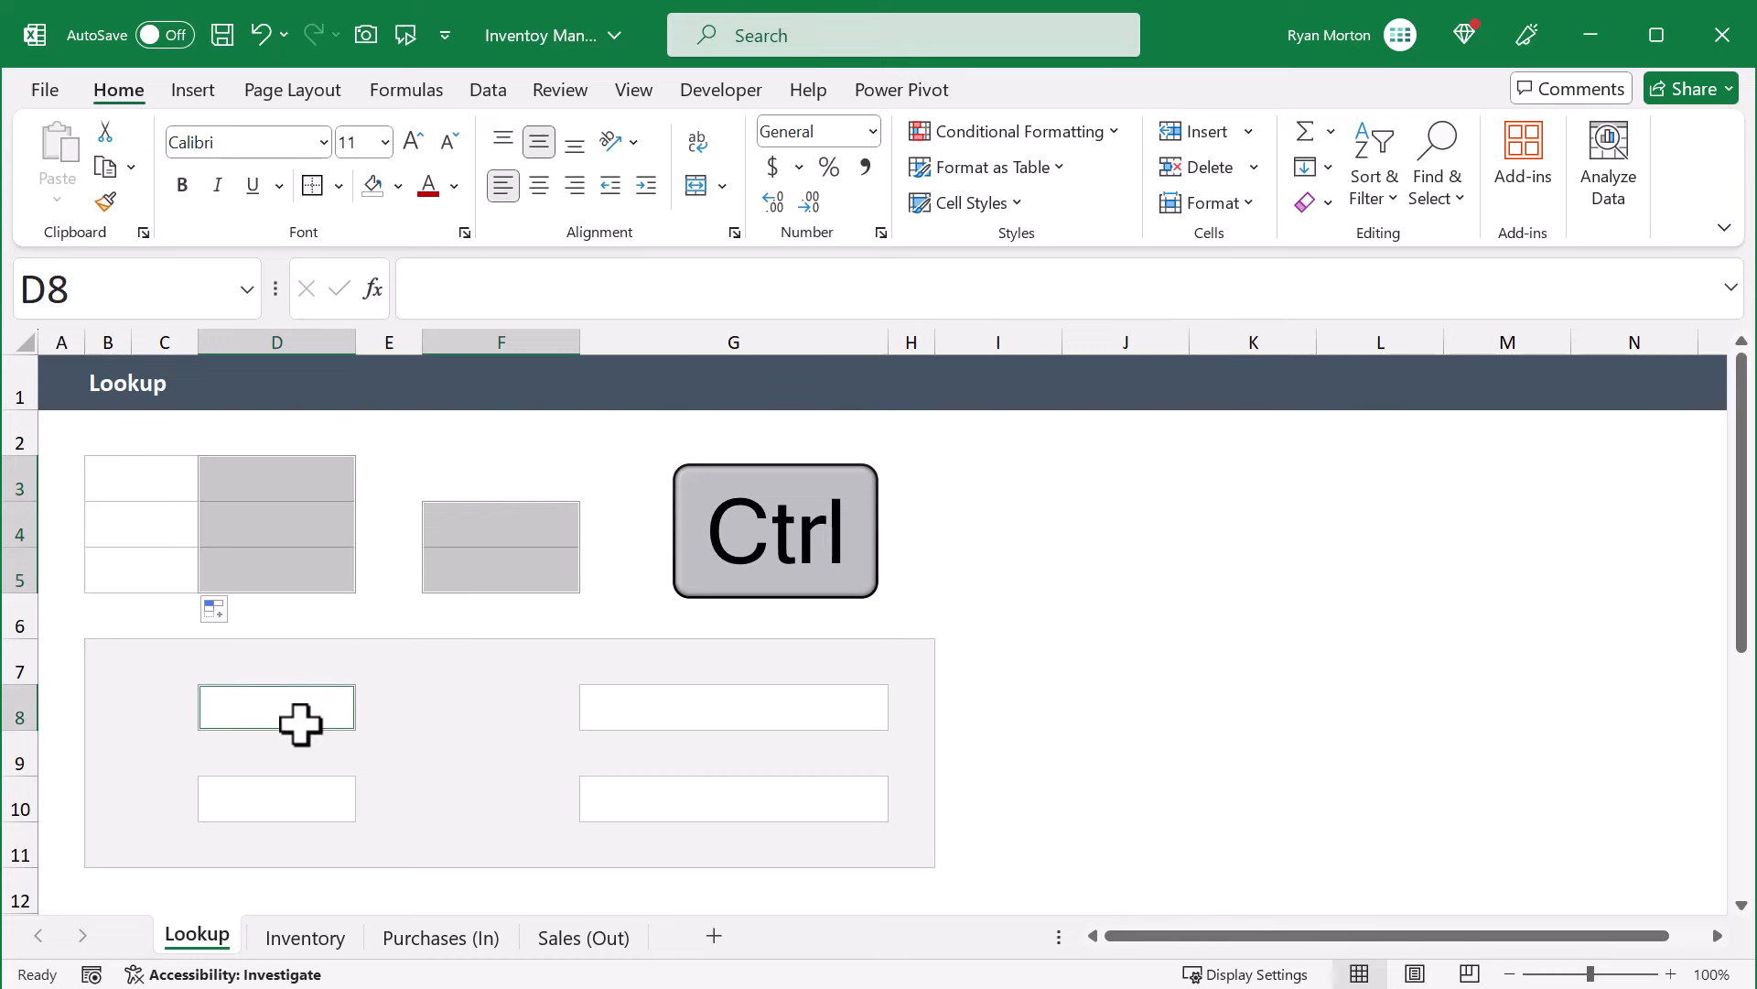
ctrl+click(610, 707)
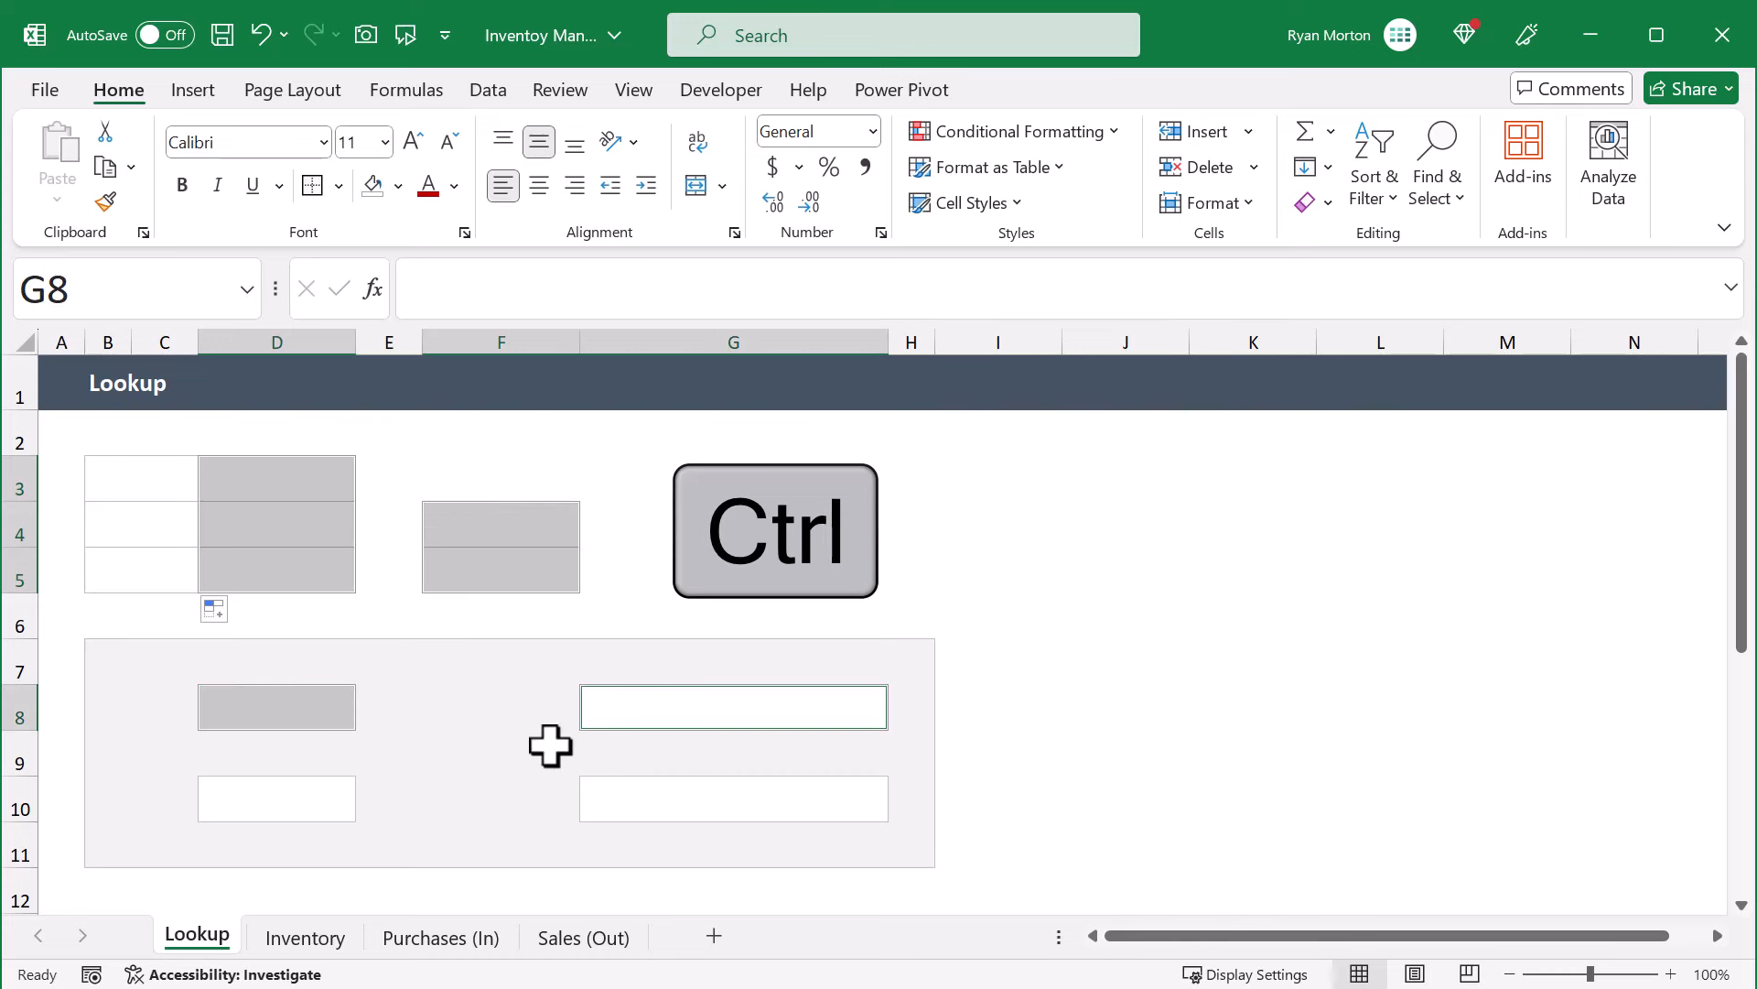
ctrl+click(333, 801)
ctrl+click(628, 799)
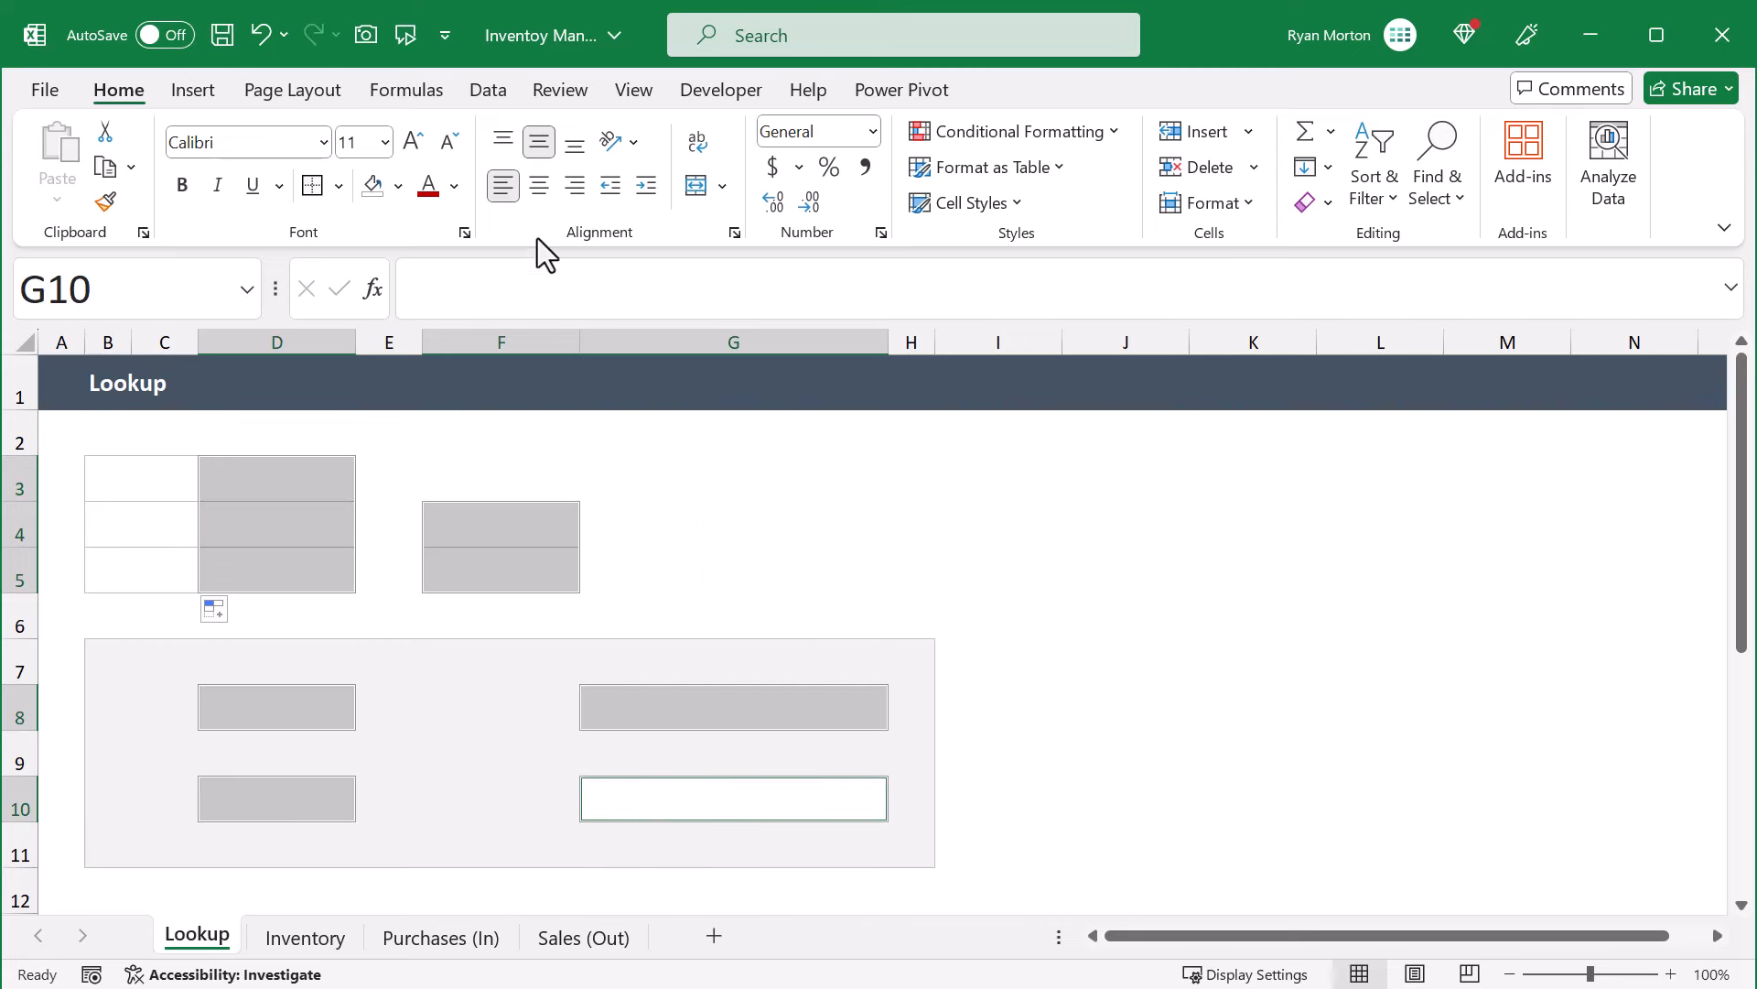
click(539, 188)
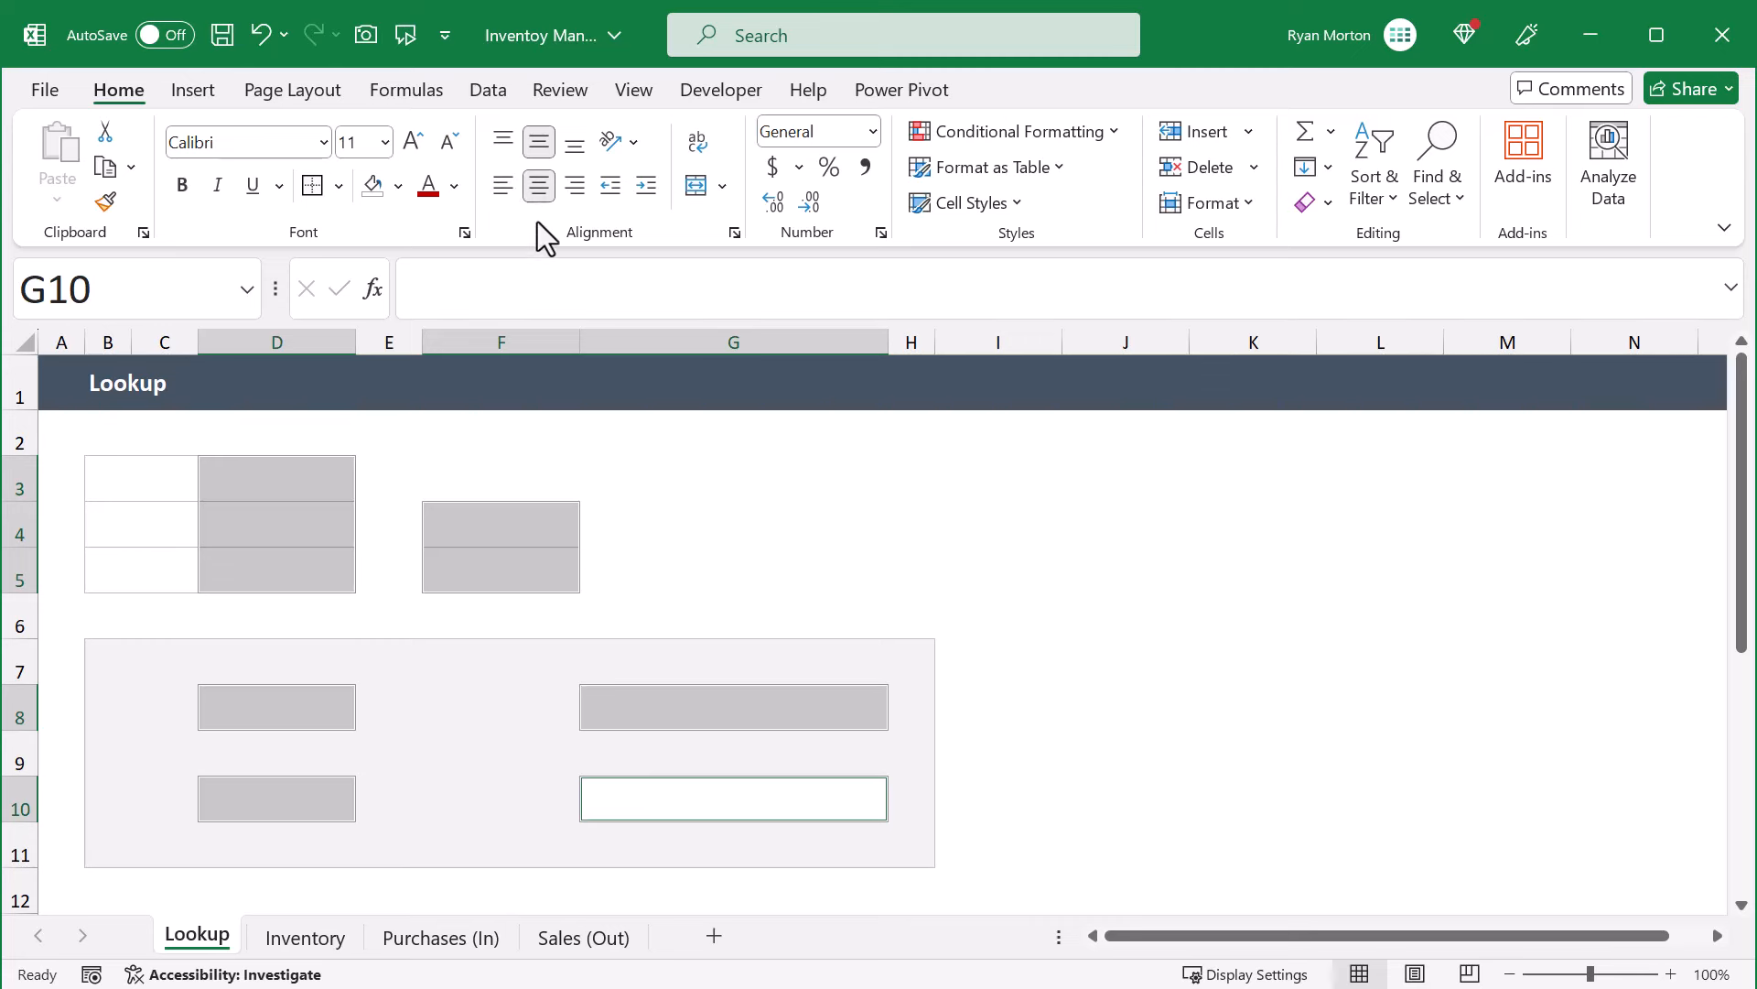
Enter the labels START, COST and REVENUE in the merged cells B3, B4 and B5
click(135, 478)
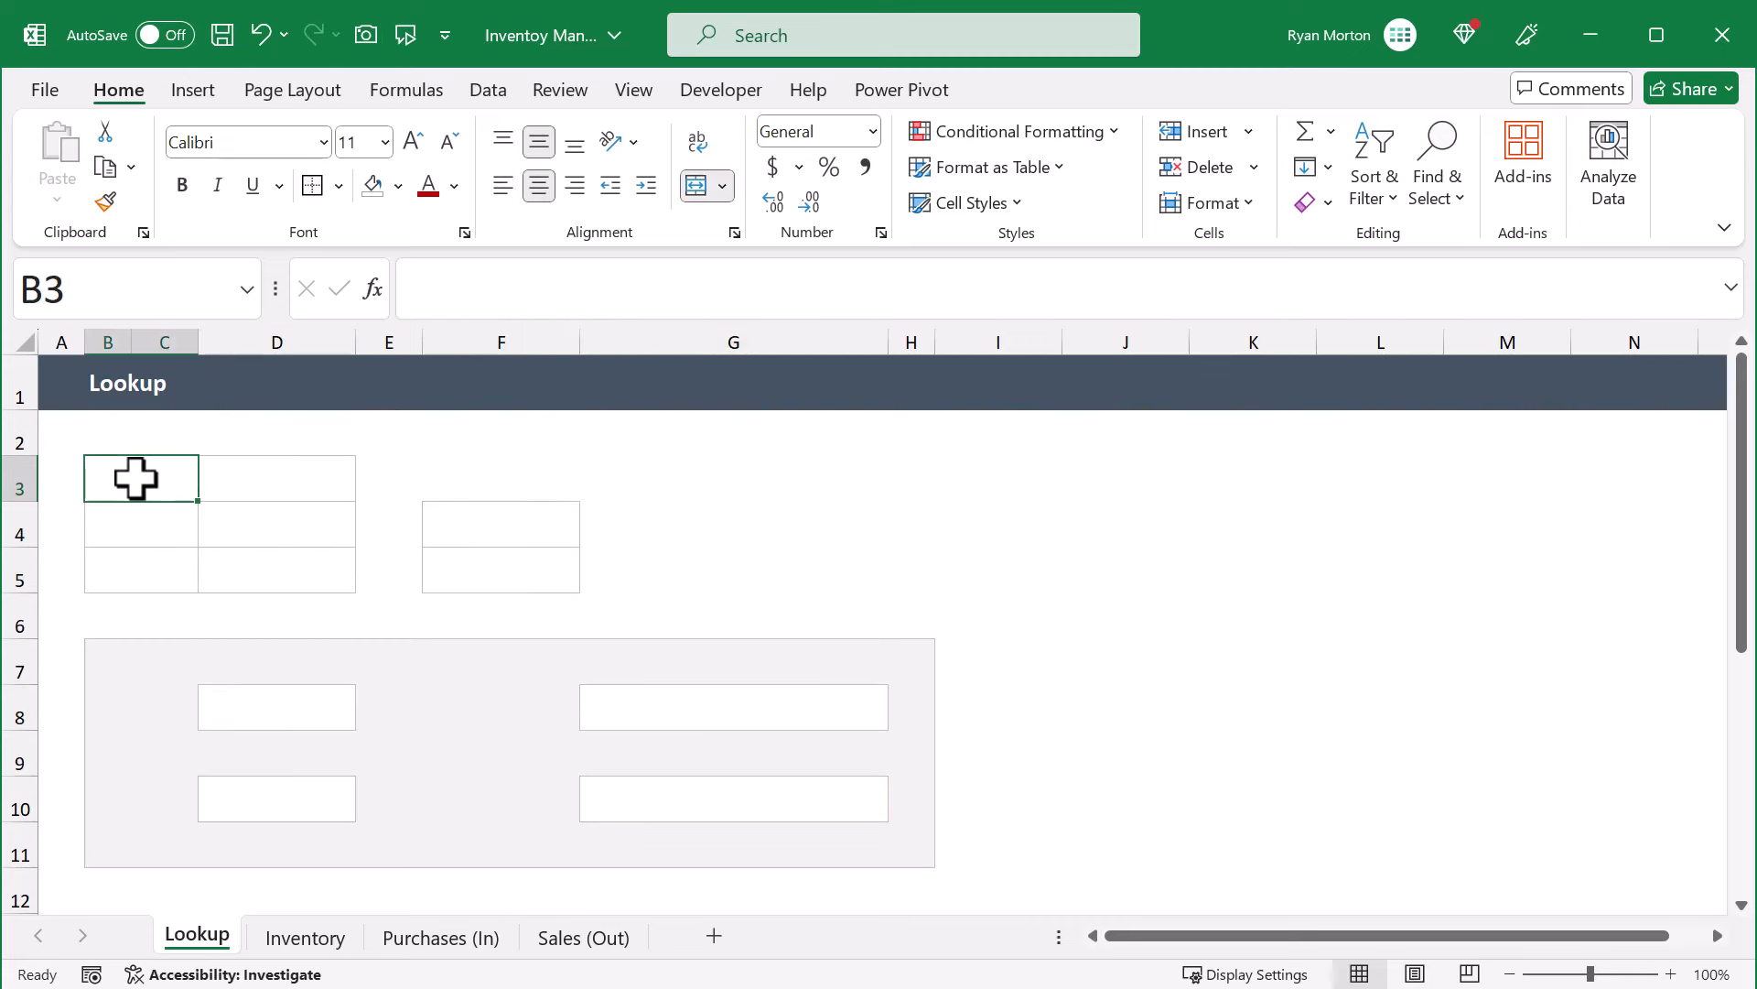
text(START)
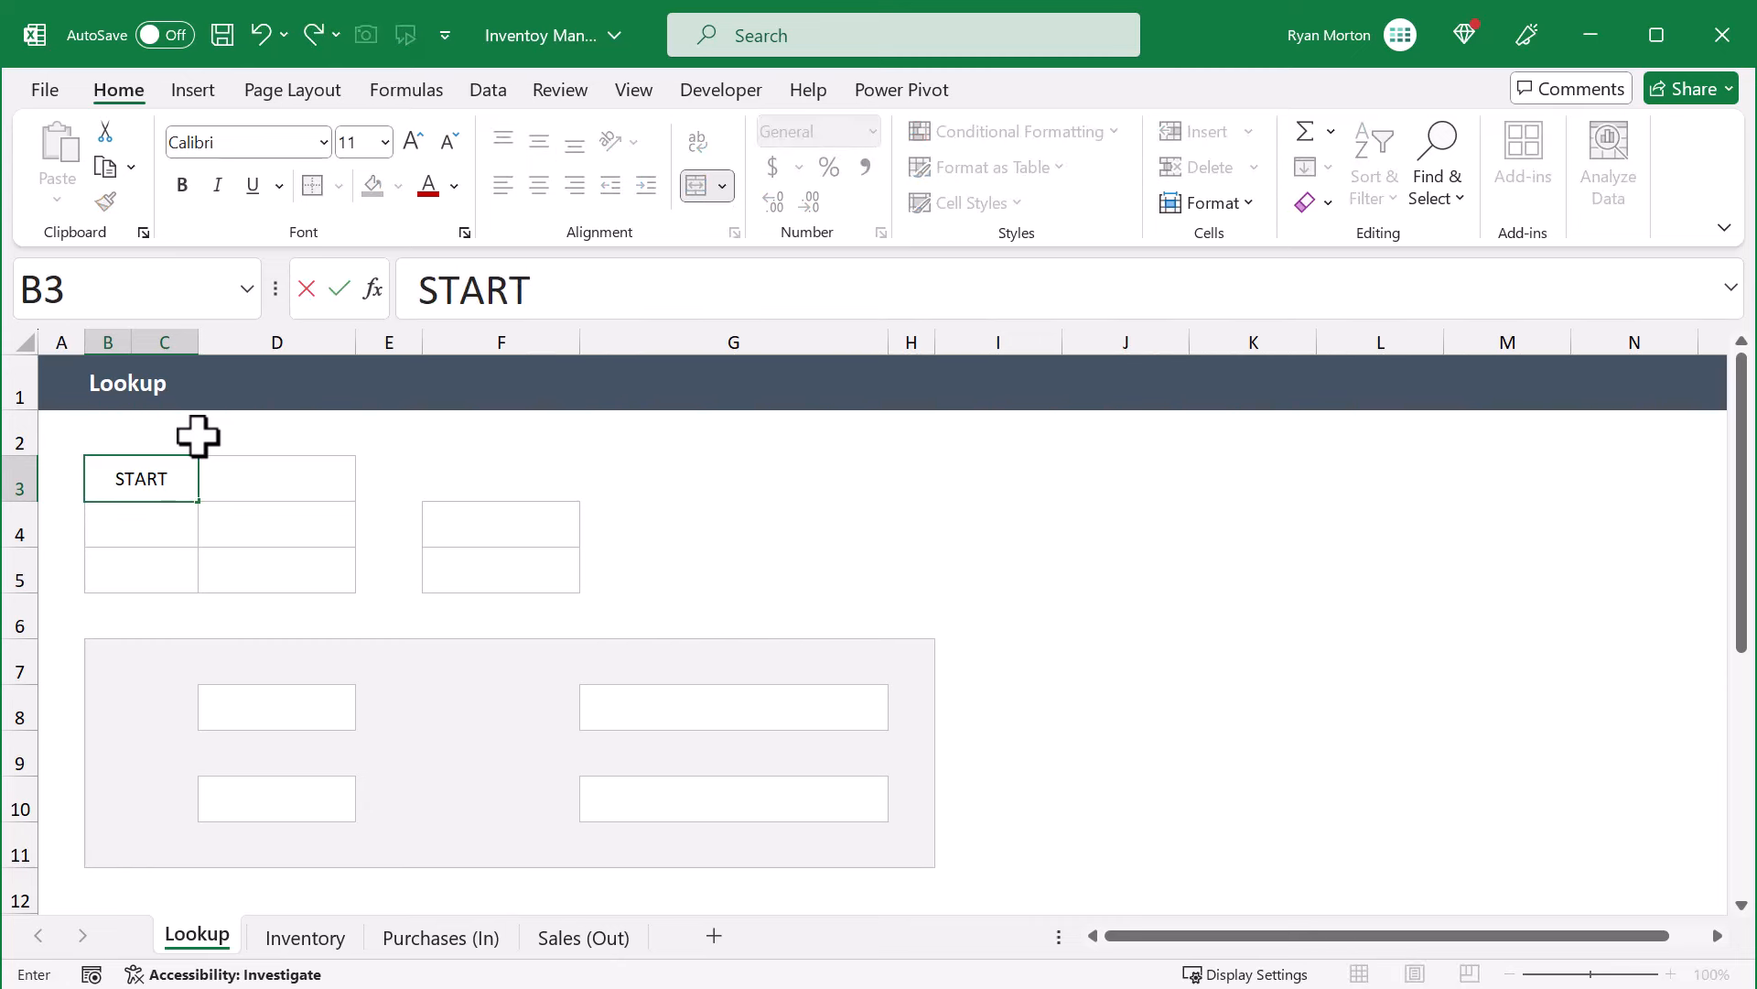
key(Return)
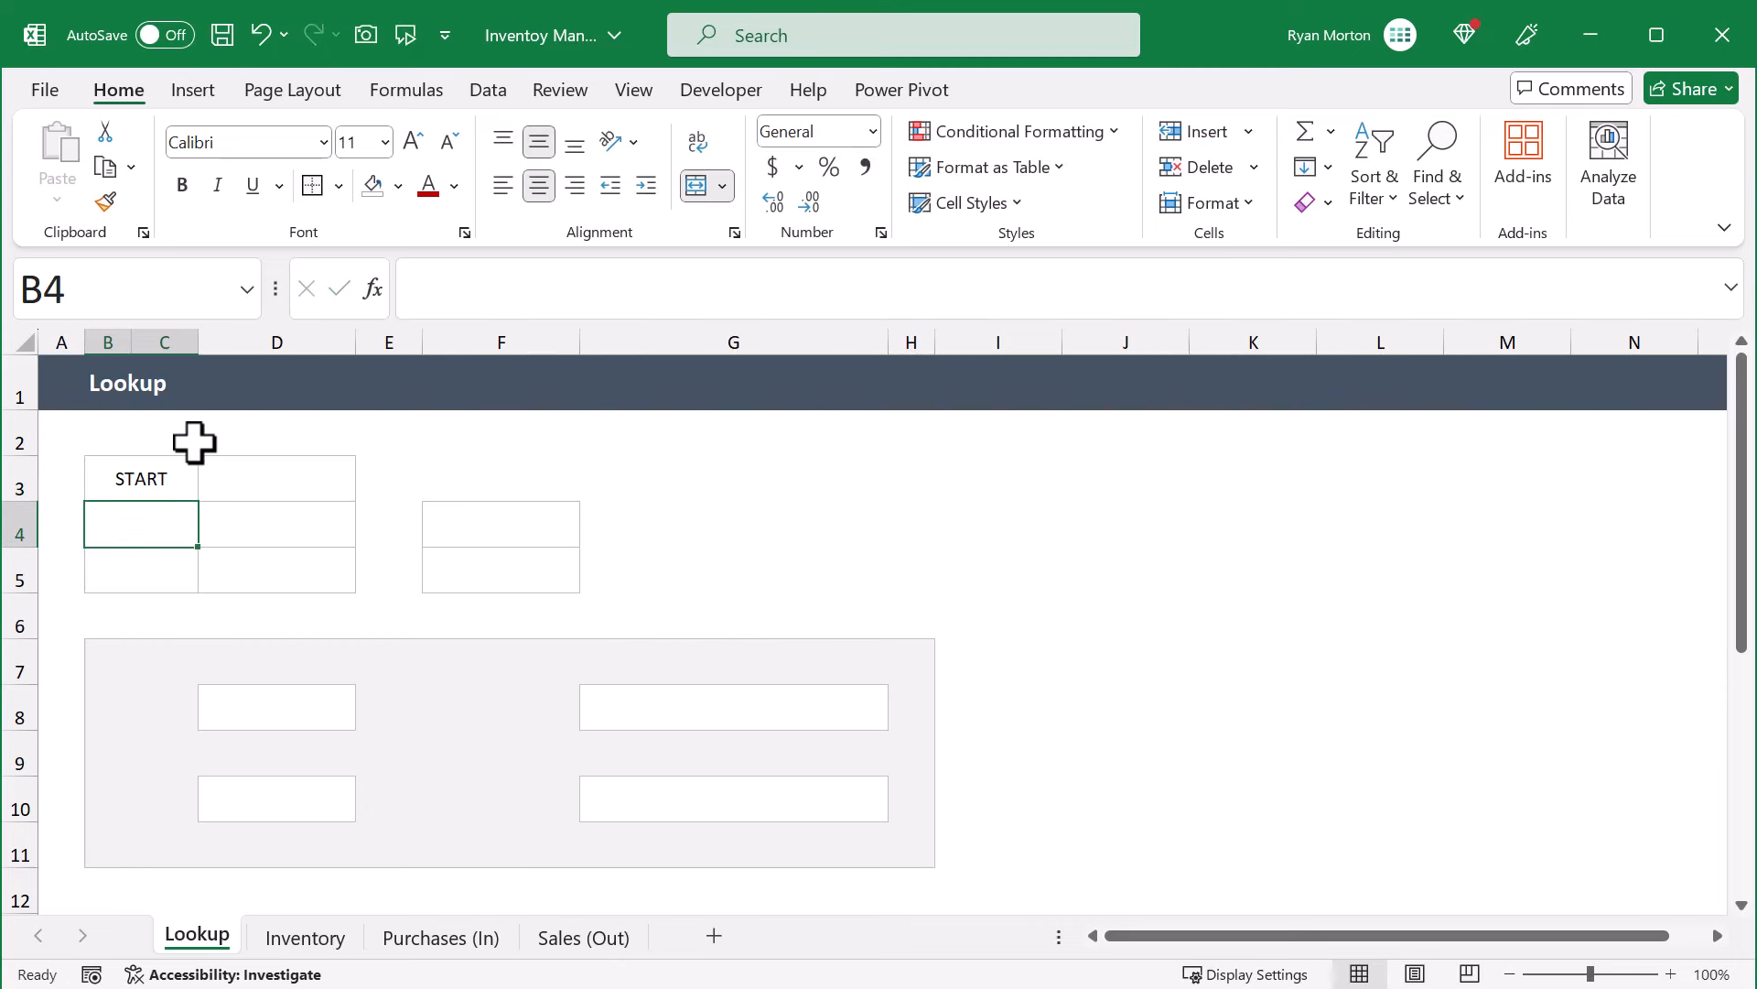
text(COST)
key(Return)
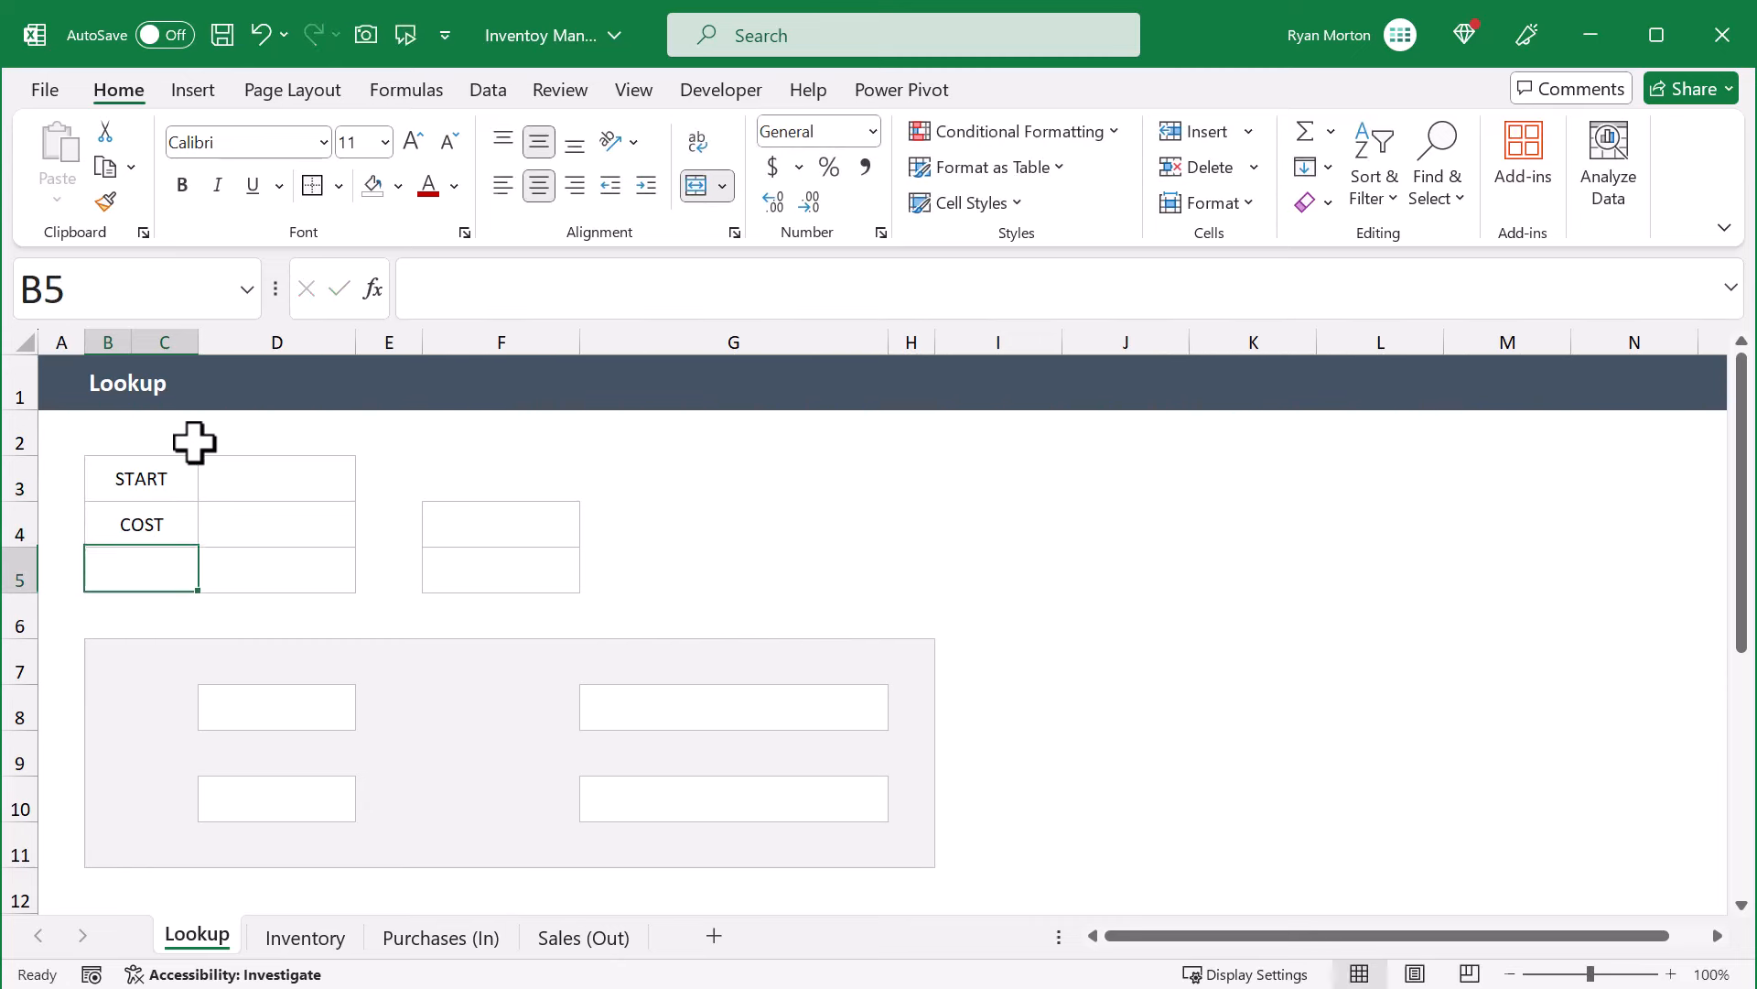
text(REVENUE)
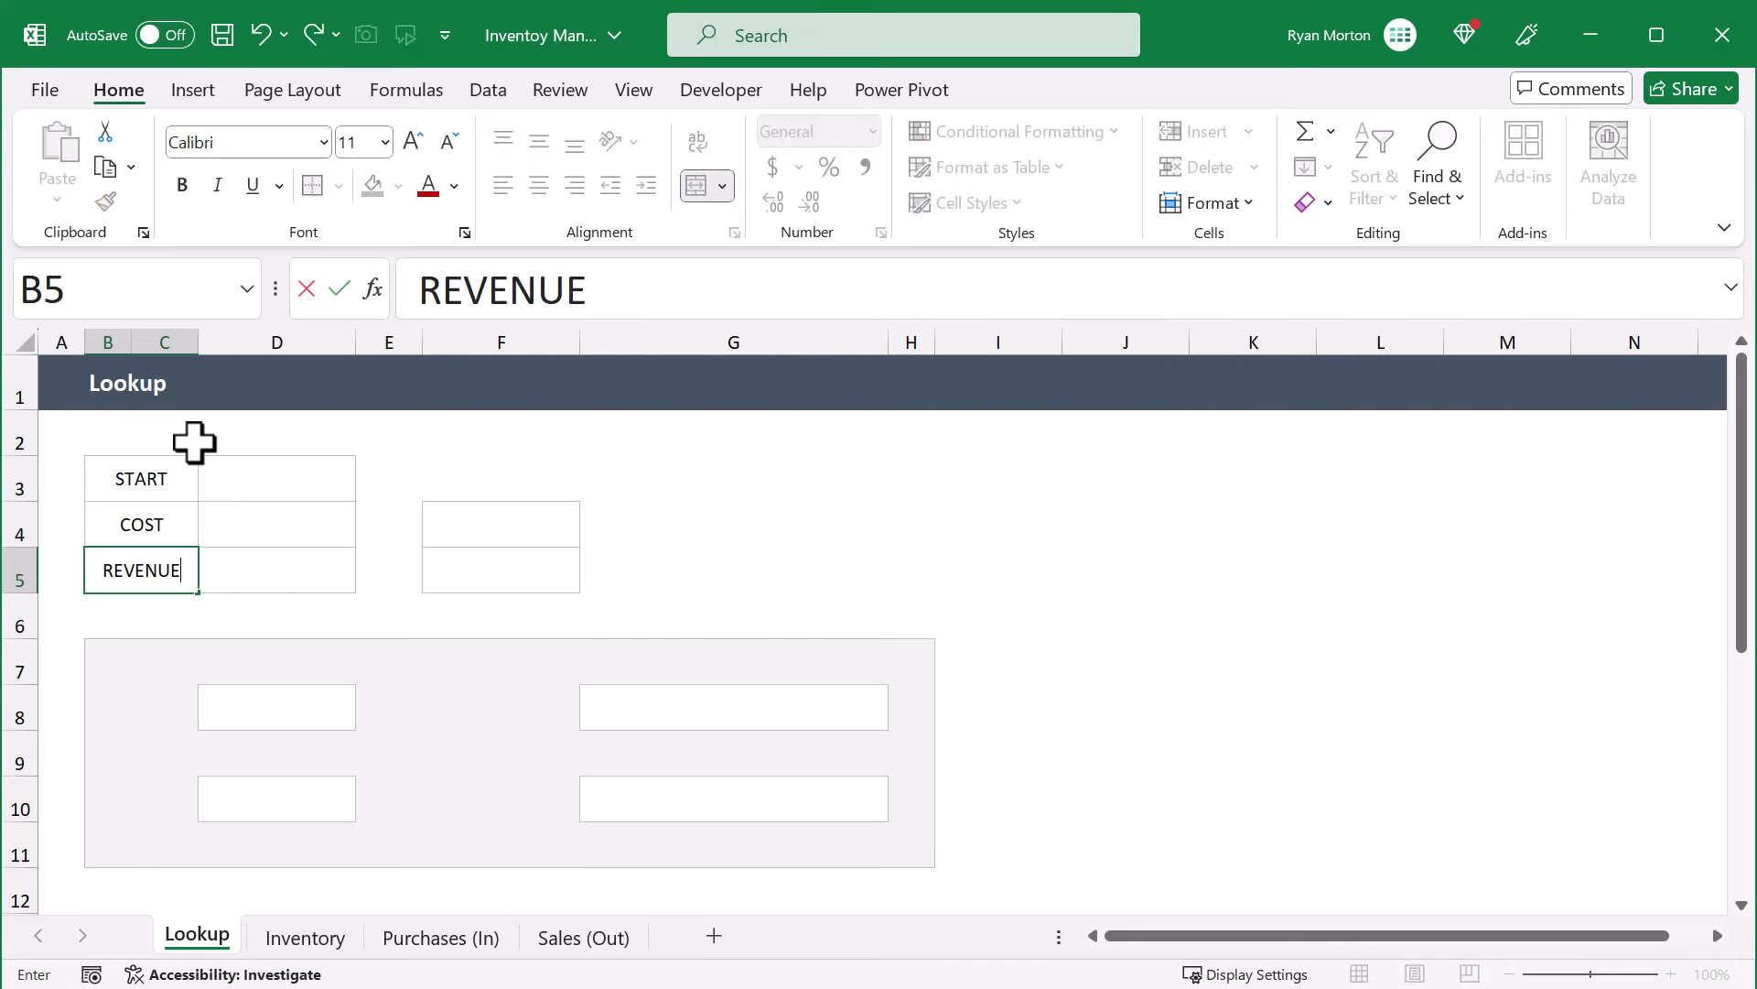
key(Return)
Enter the label BALANCE in cell F4
click(499, 526)
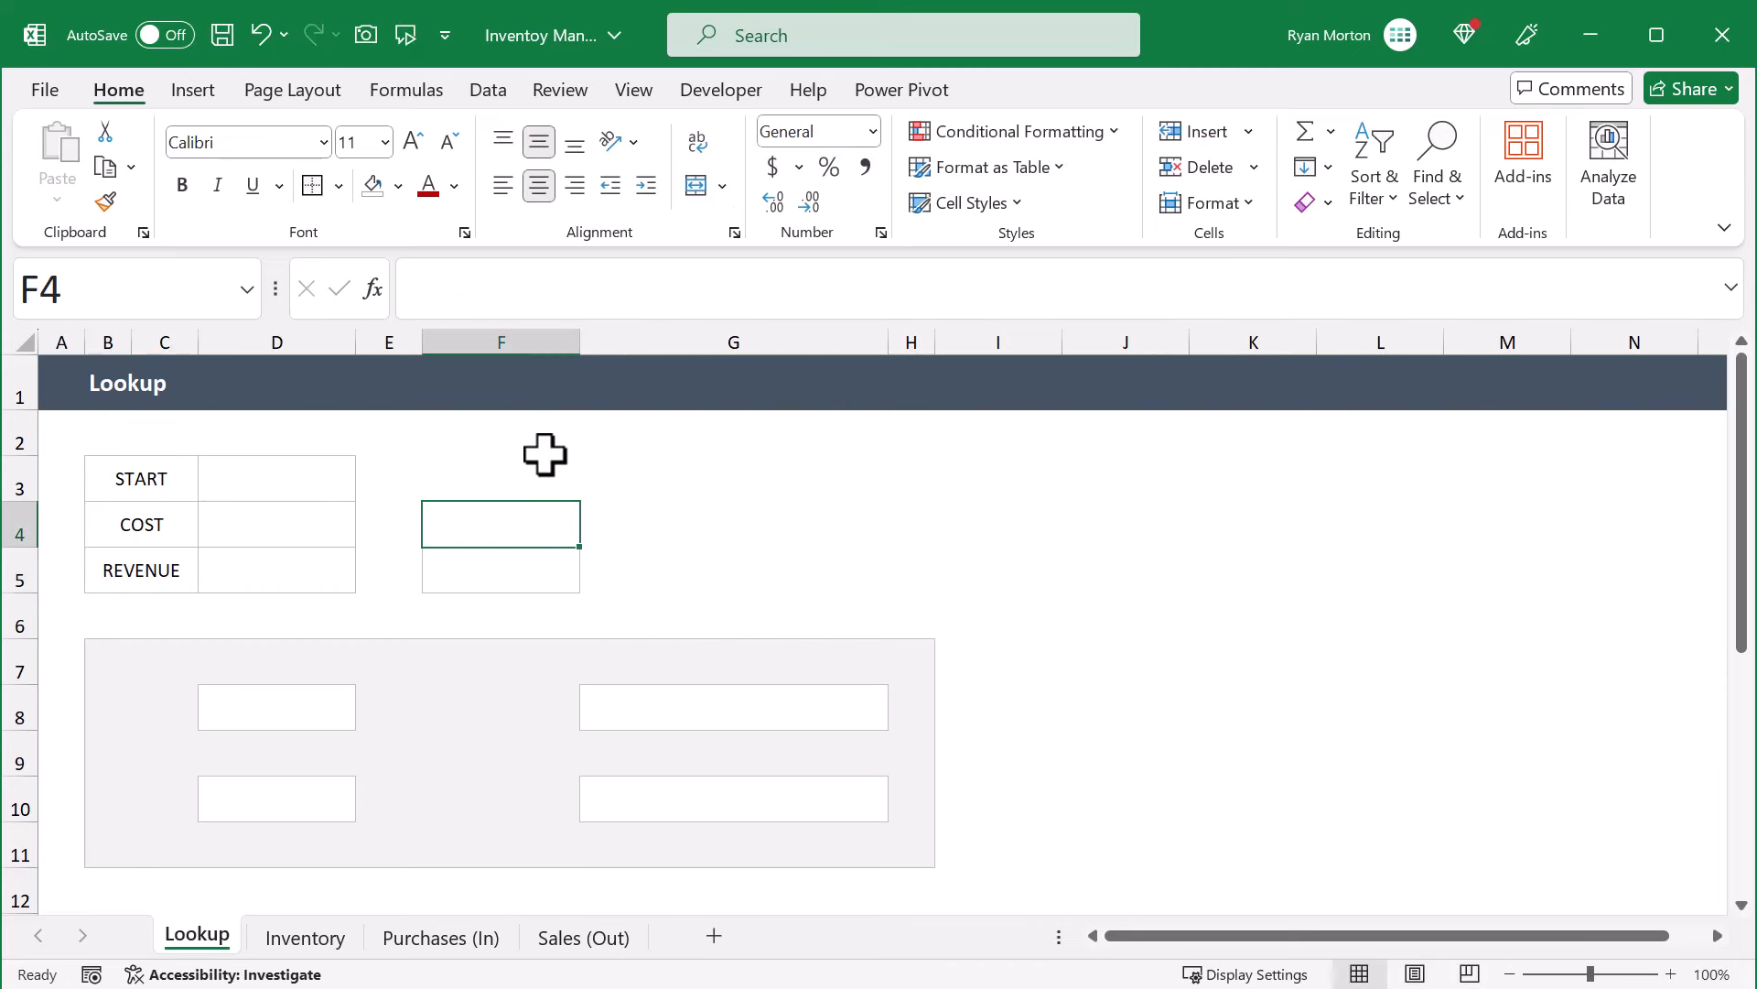
text(BALANCE)
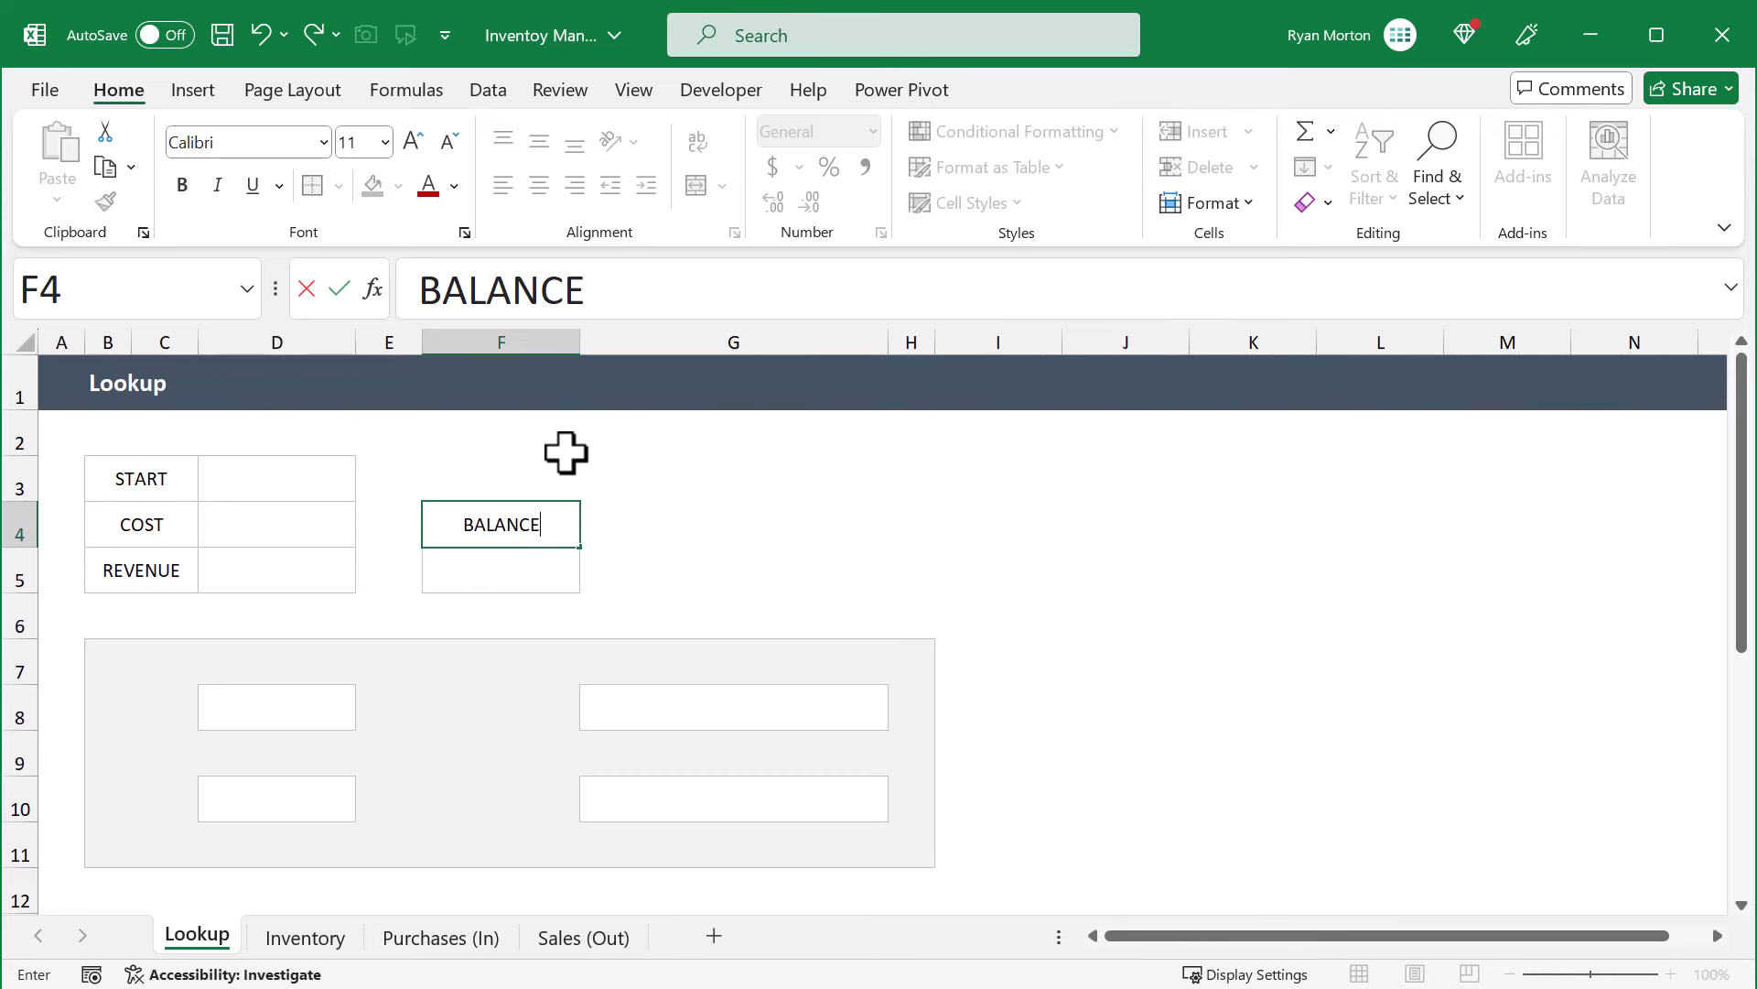
key(Return)
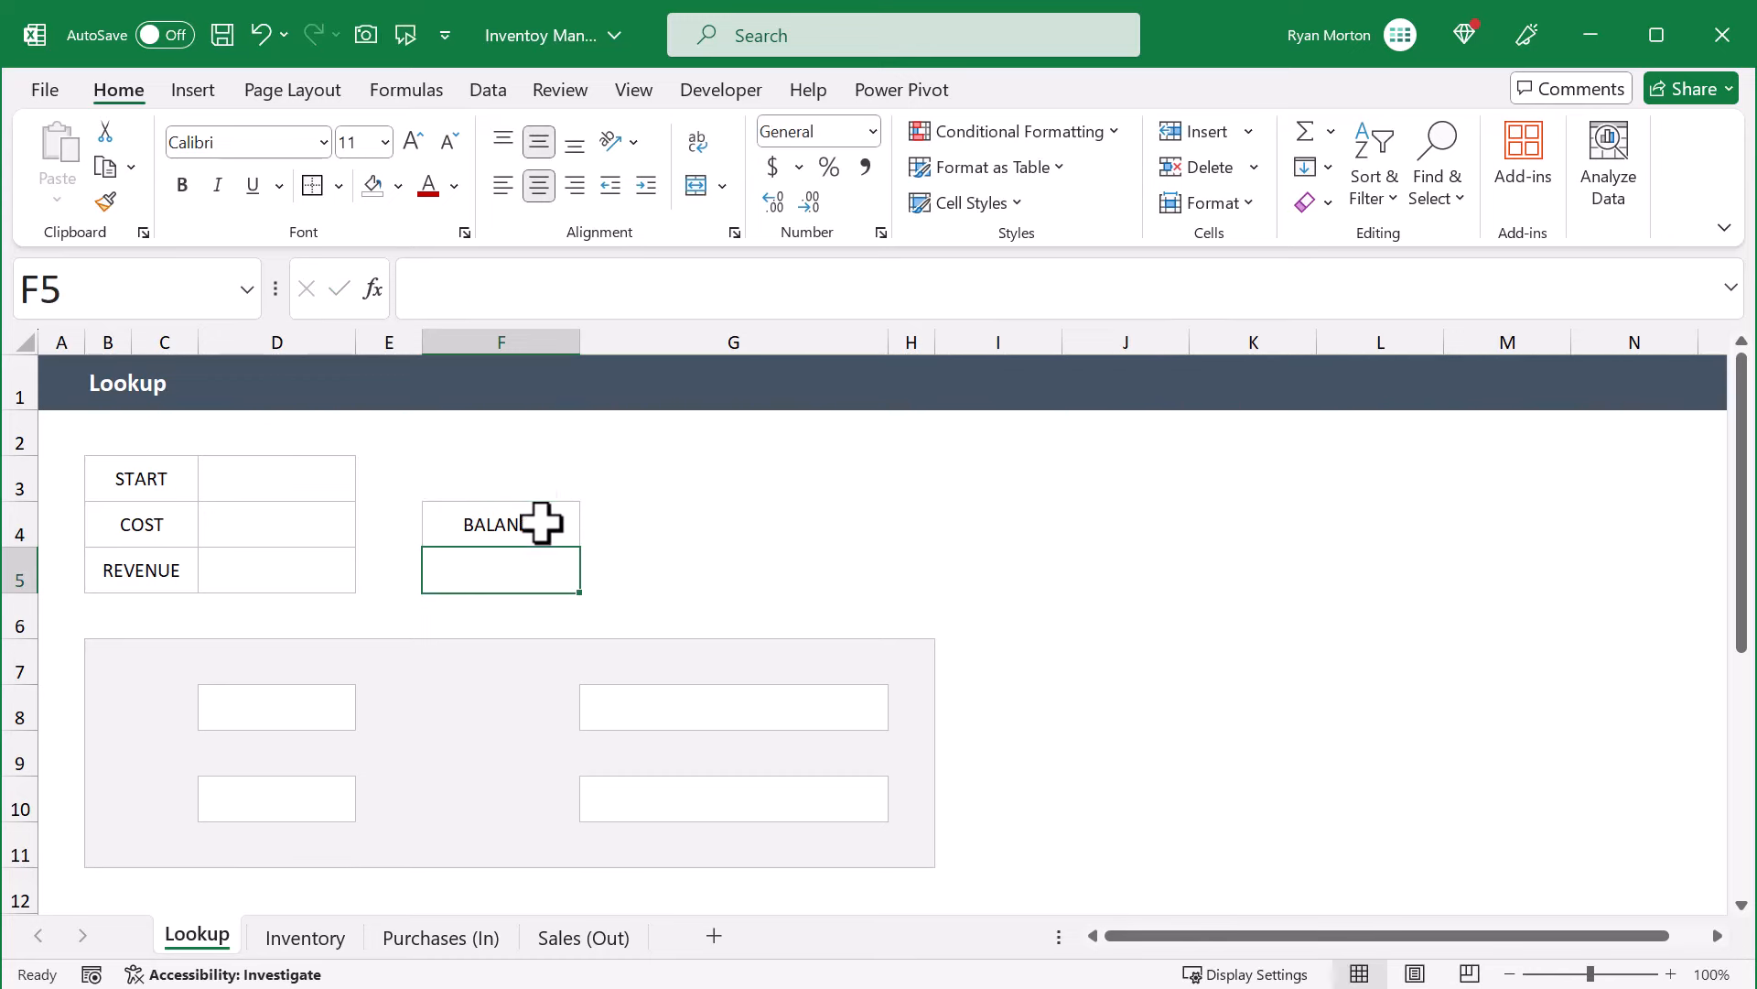
Enter the label ID in cell C8, beside the first white box of the gray area
click(167, 710)
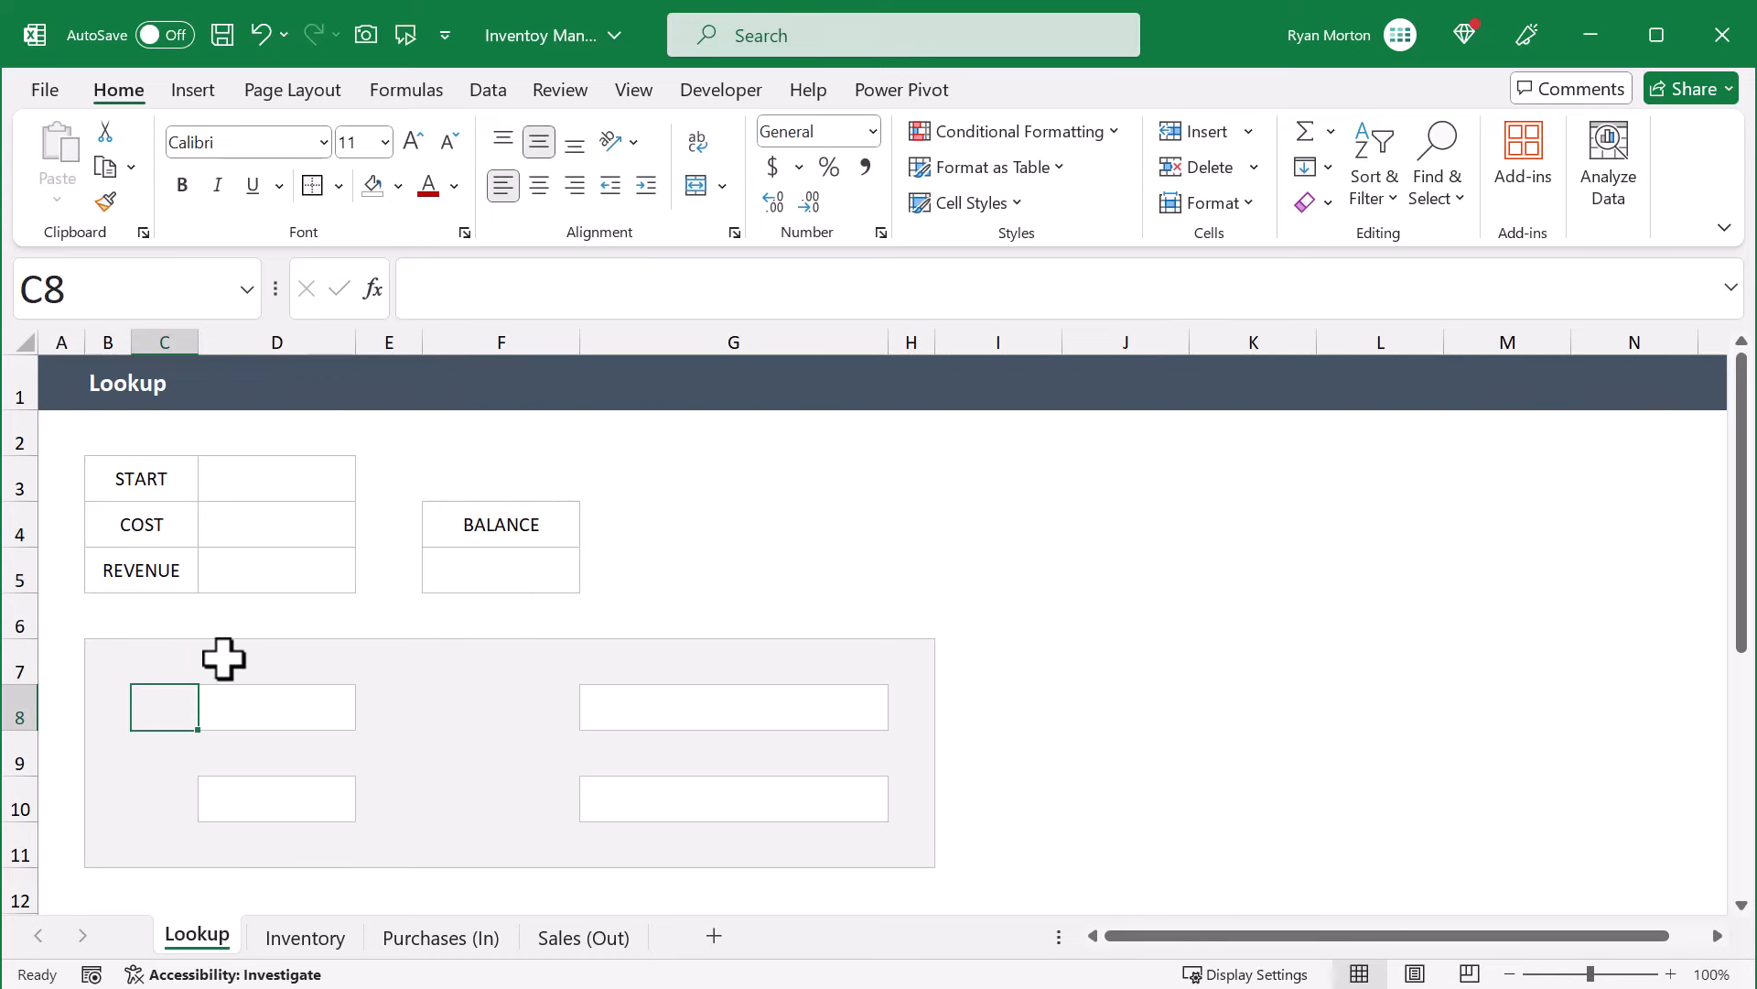
text(ID)
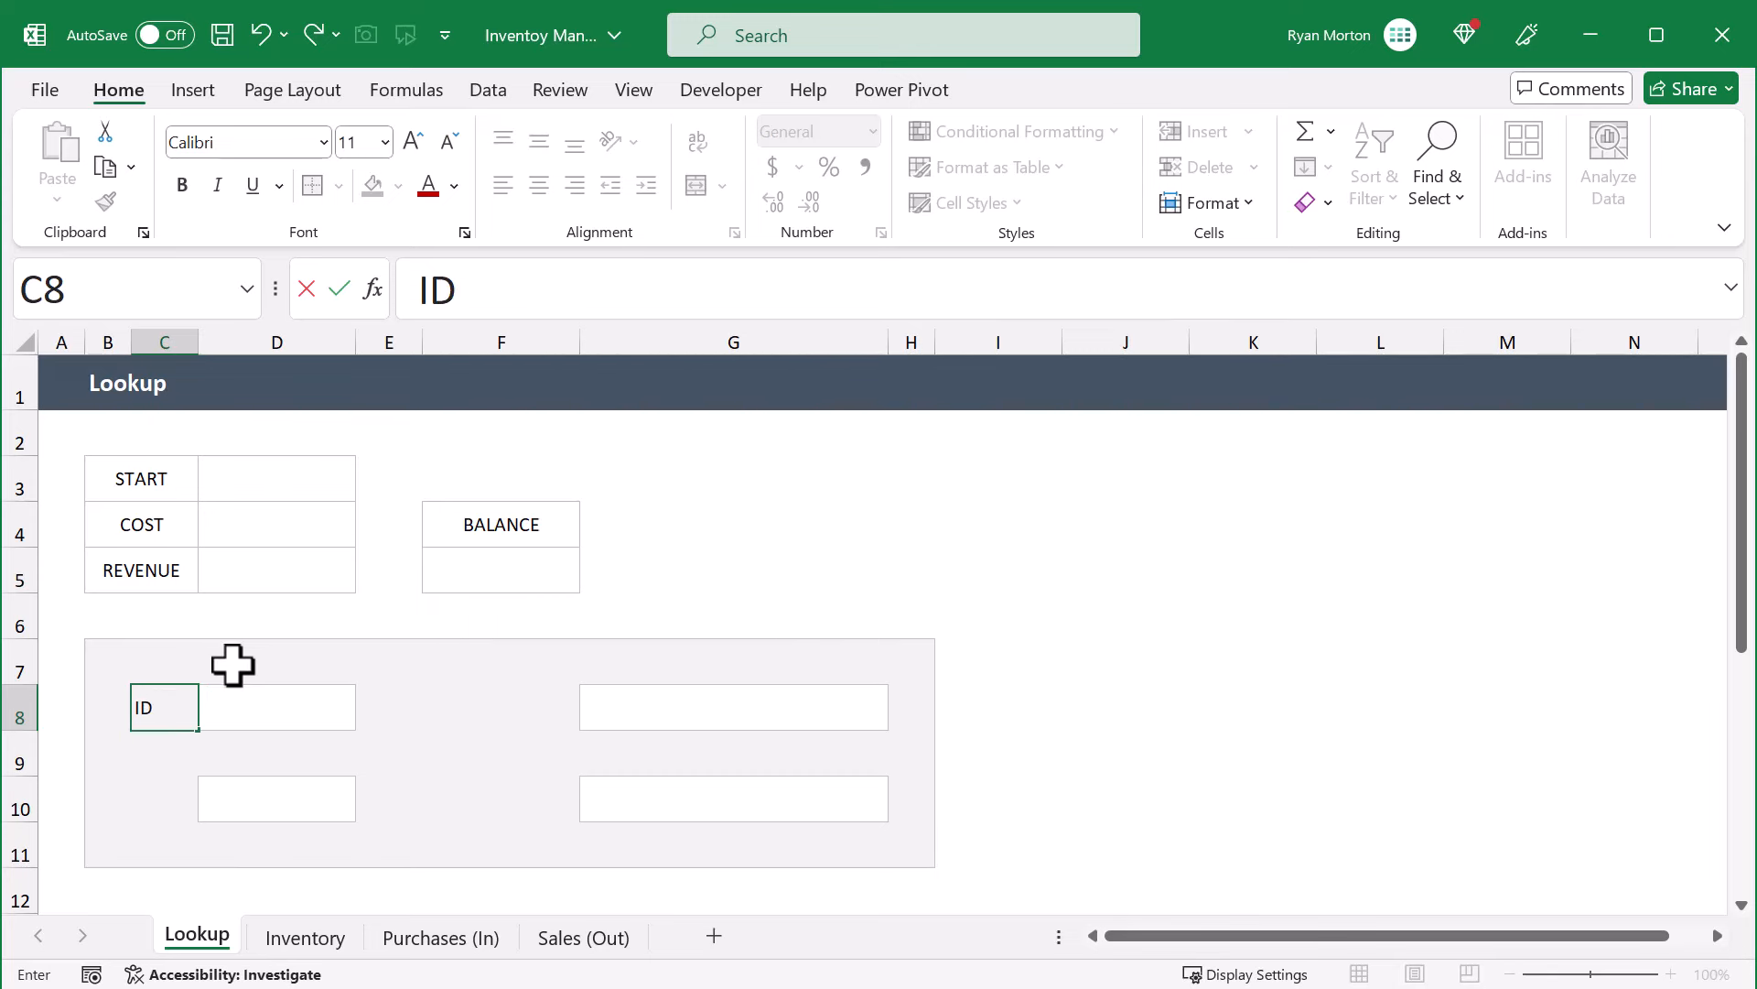
click(270, 708)
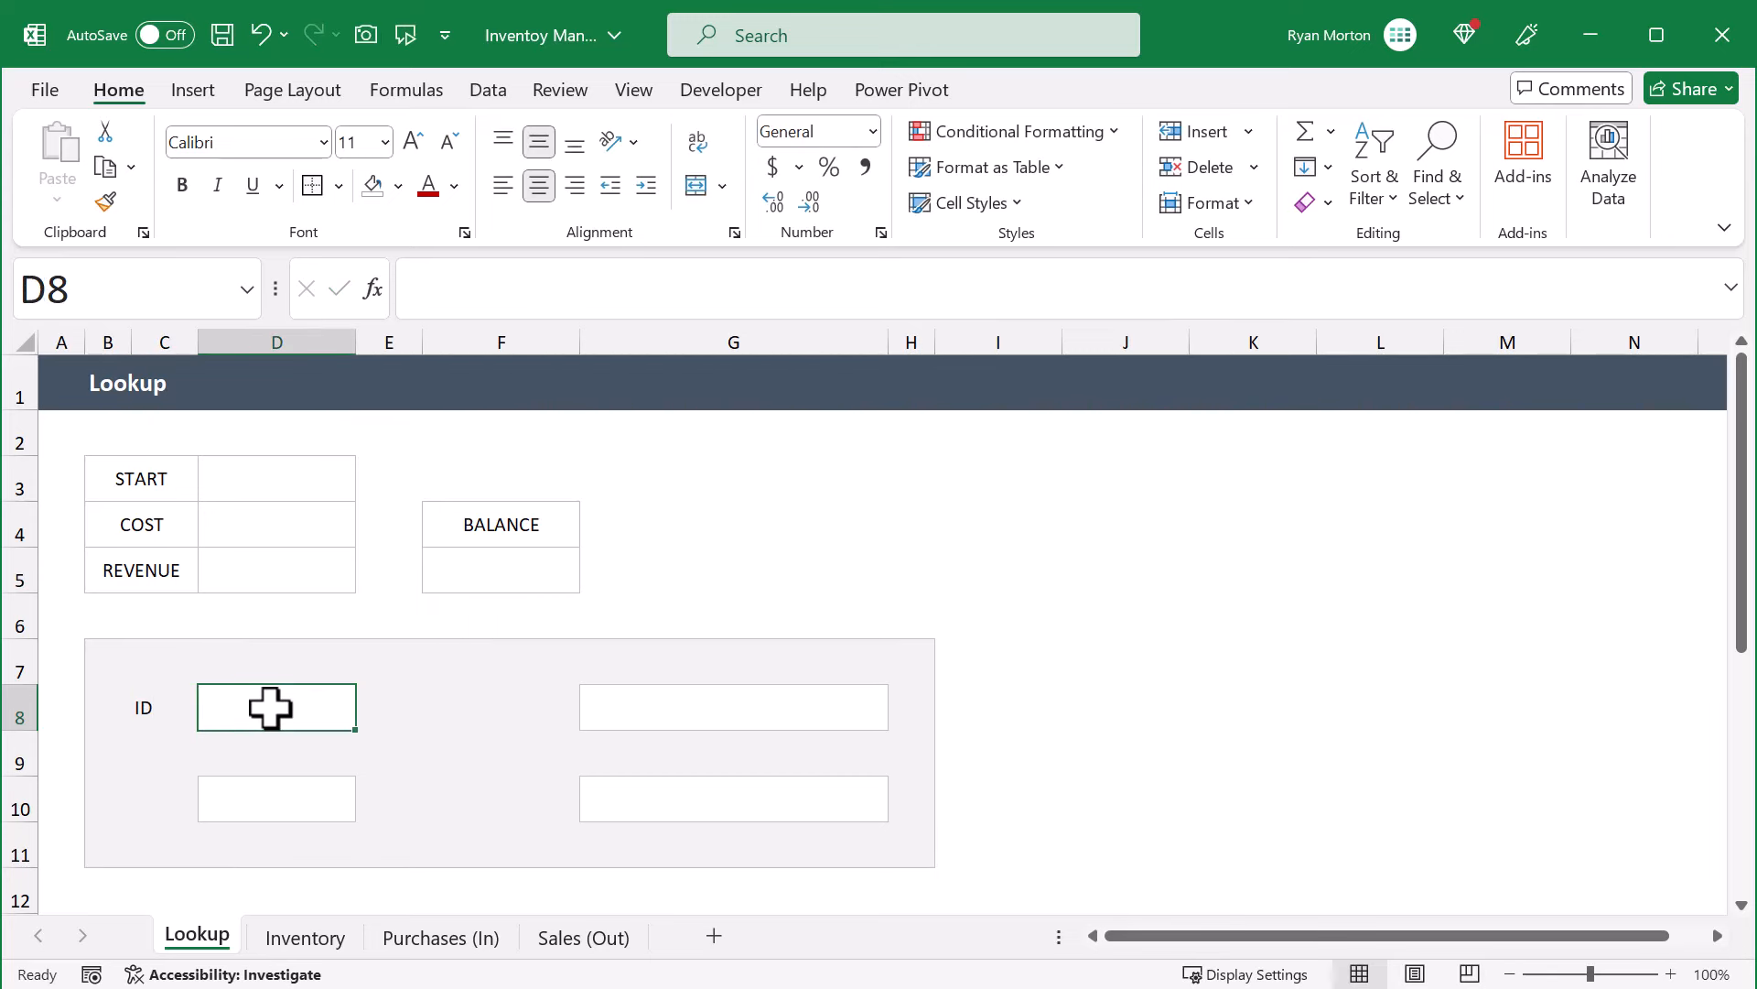
Enter 1 as the ID value in D8 and the label DESCRIPTION in F8
text(1)
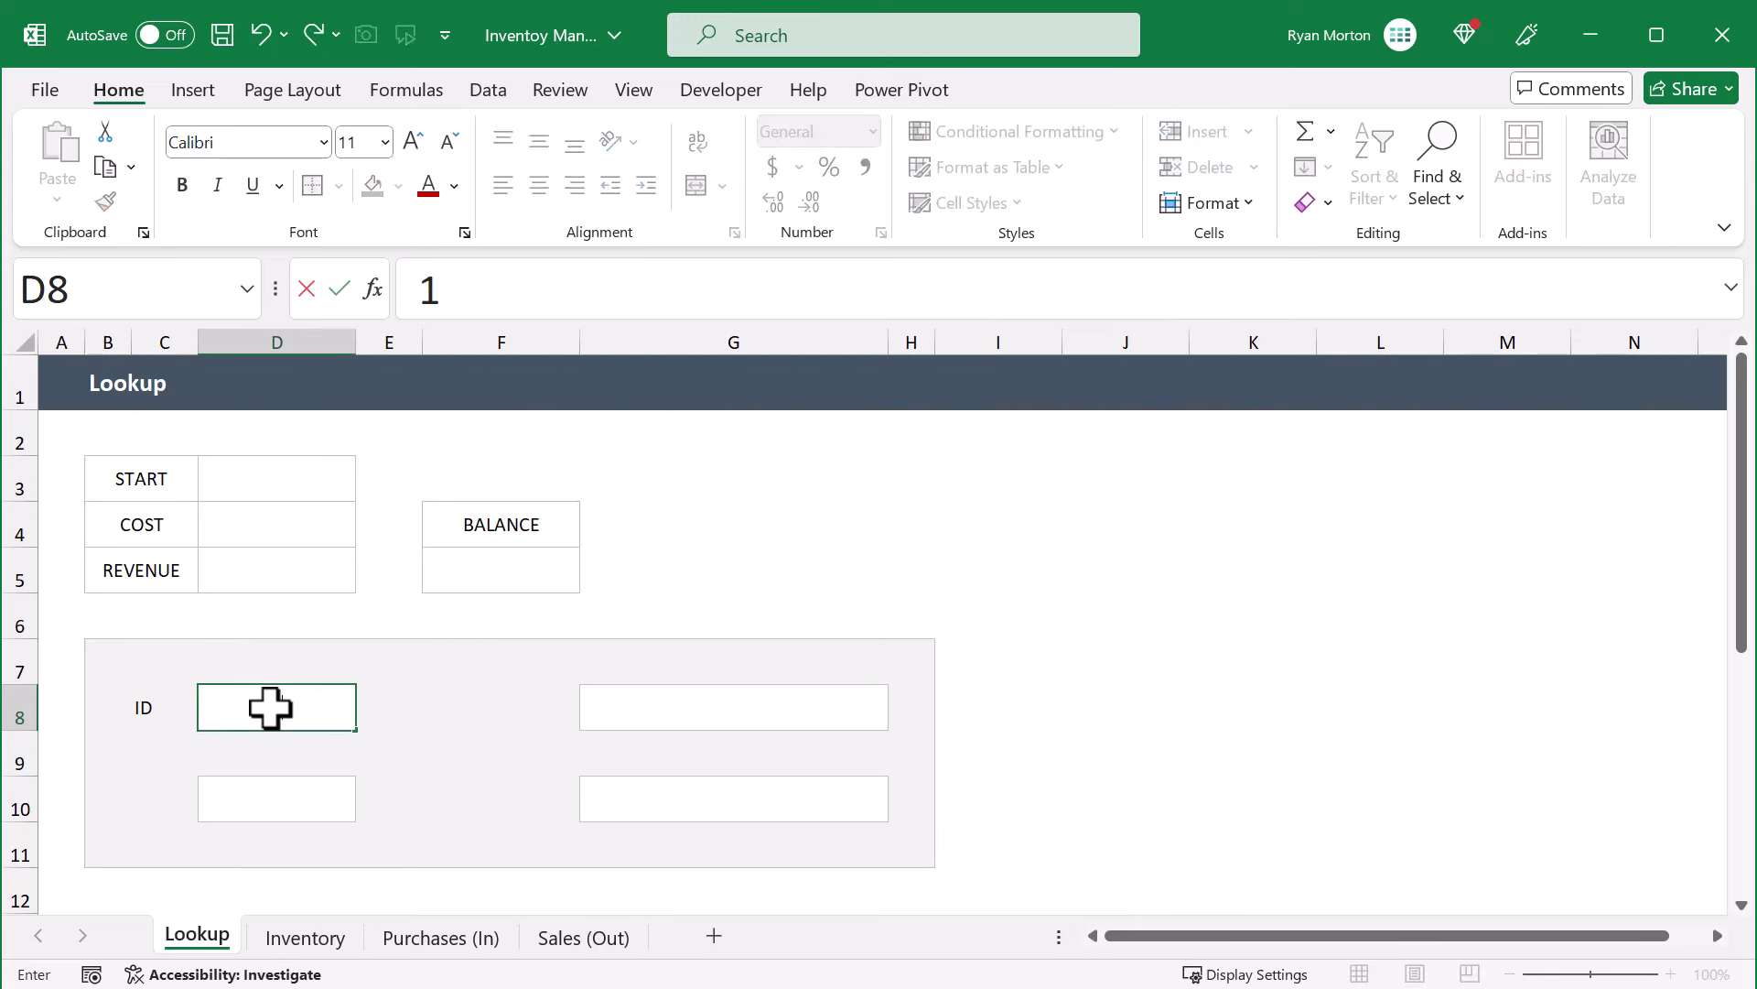
click(506, 703)
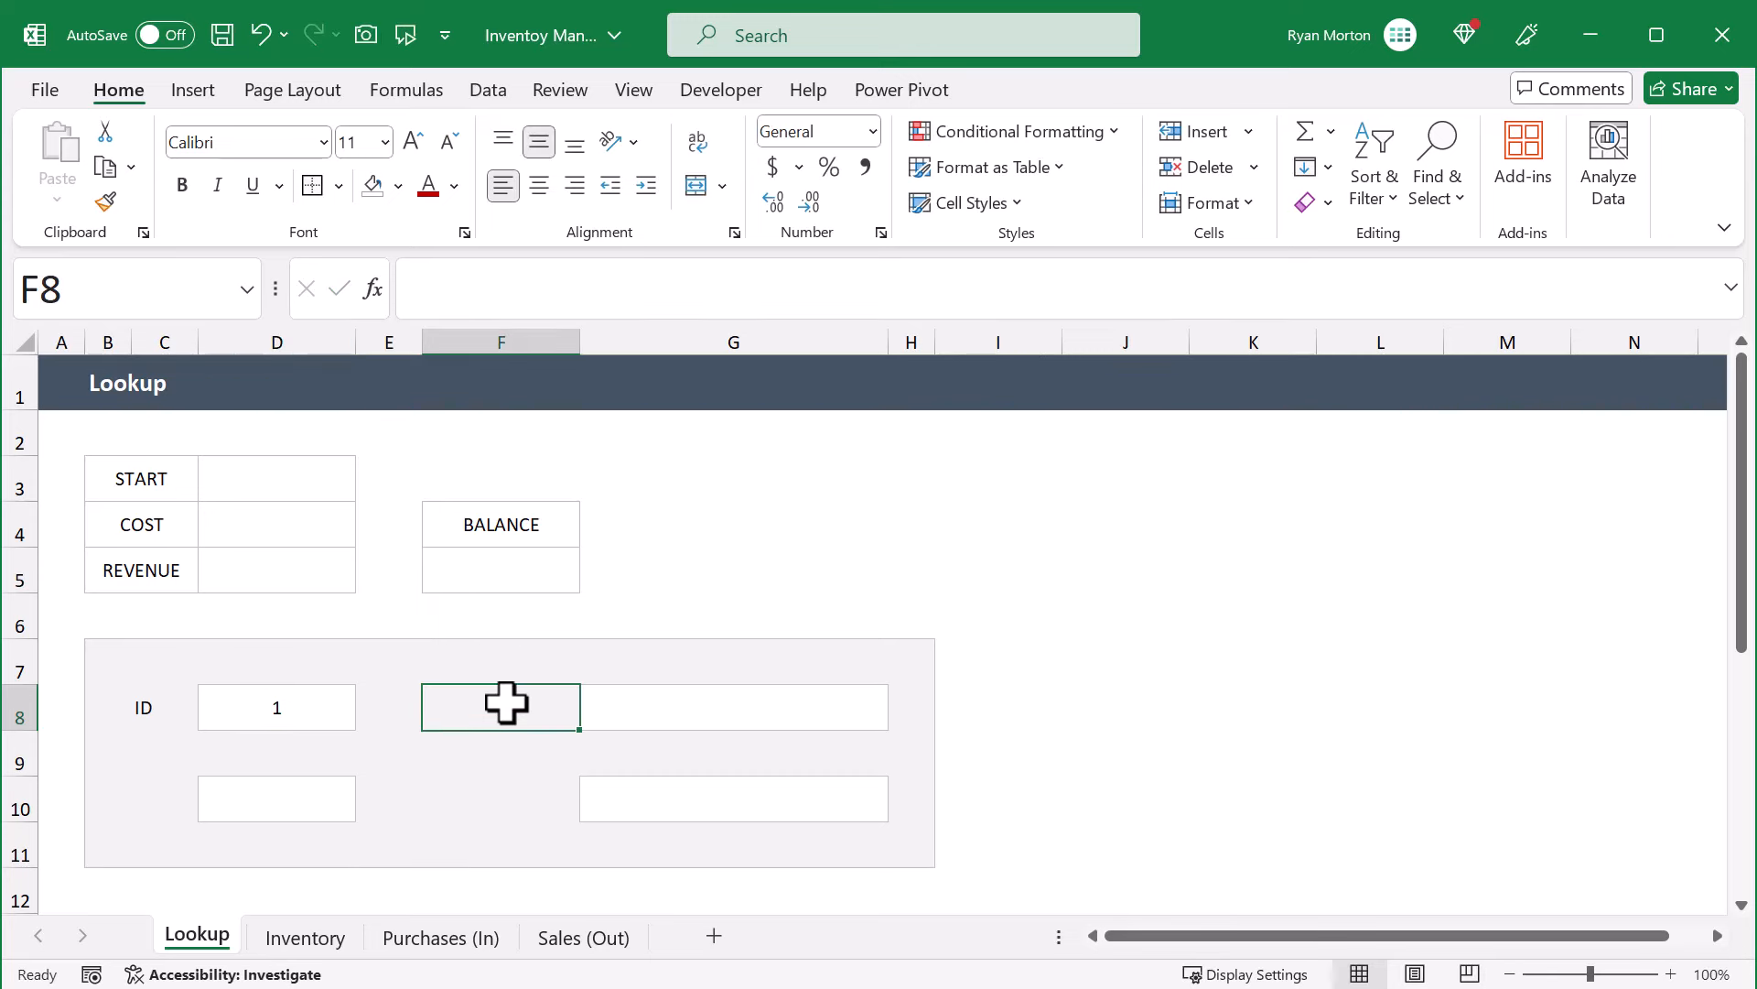
text(DESCRIPTION)
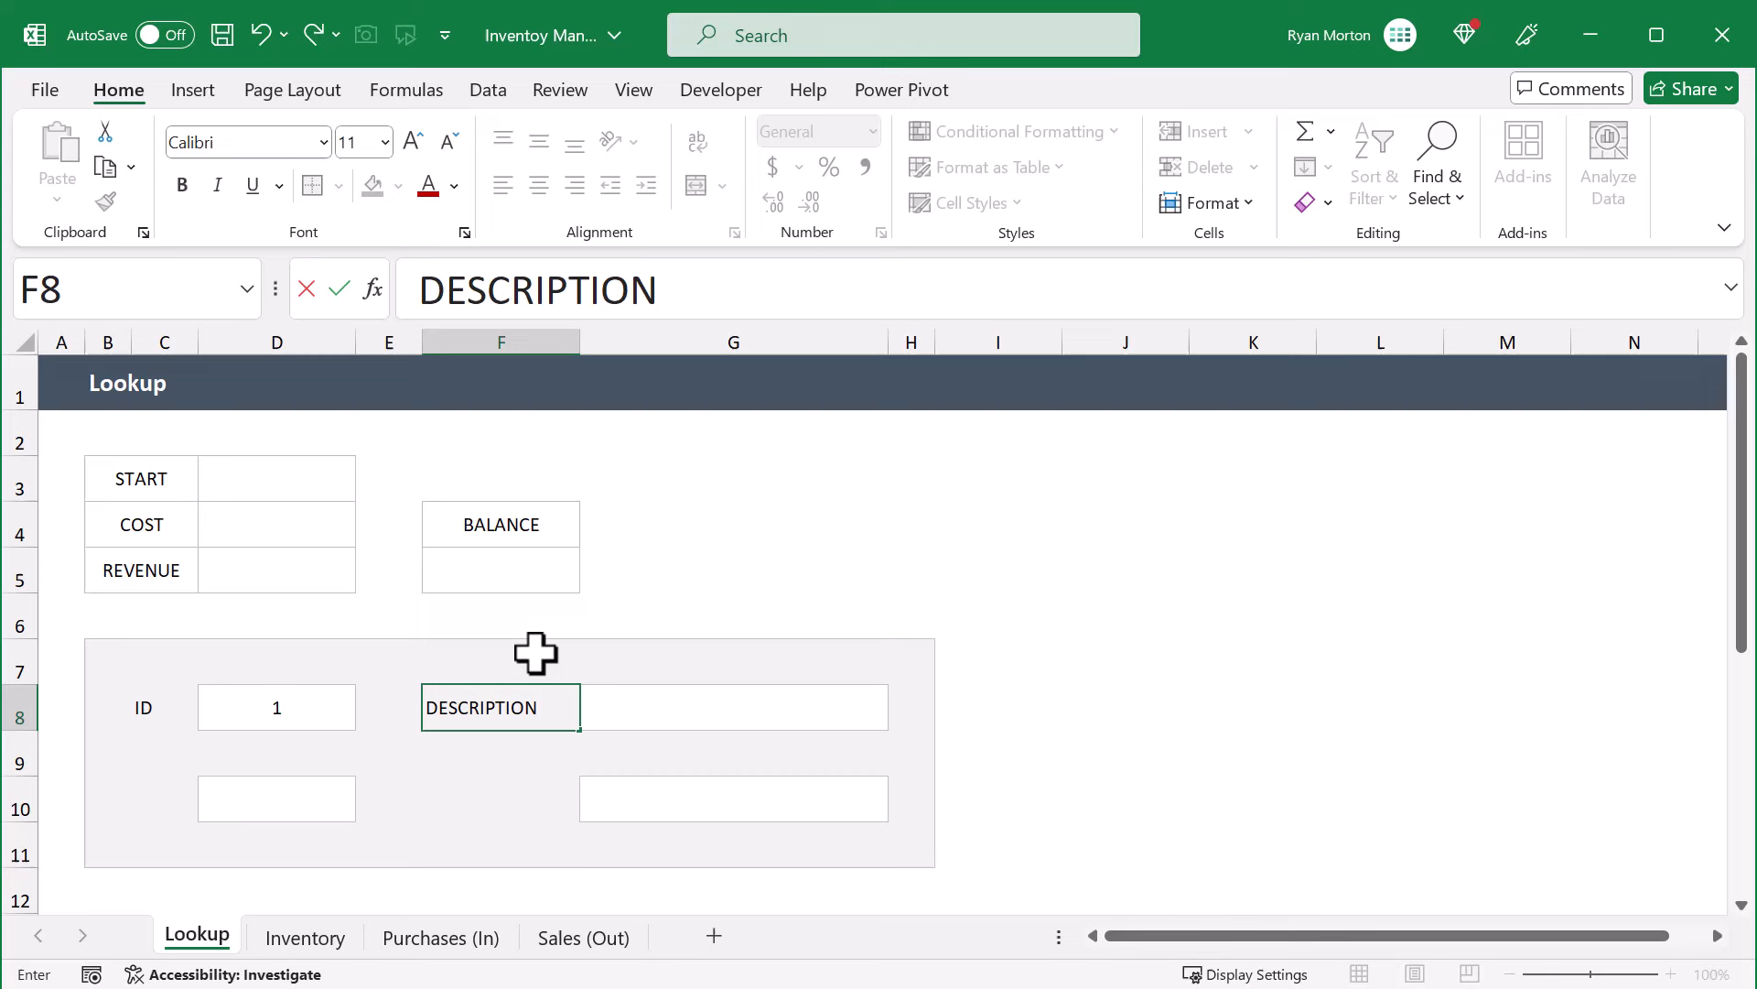
Label the lower row of the gray area with QTY in C10 and EXTRA INFO in F10
click(181, 800)
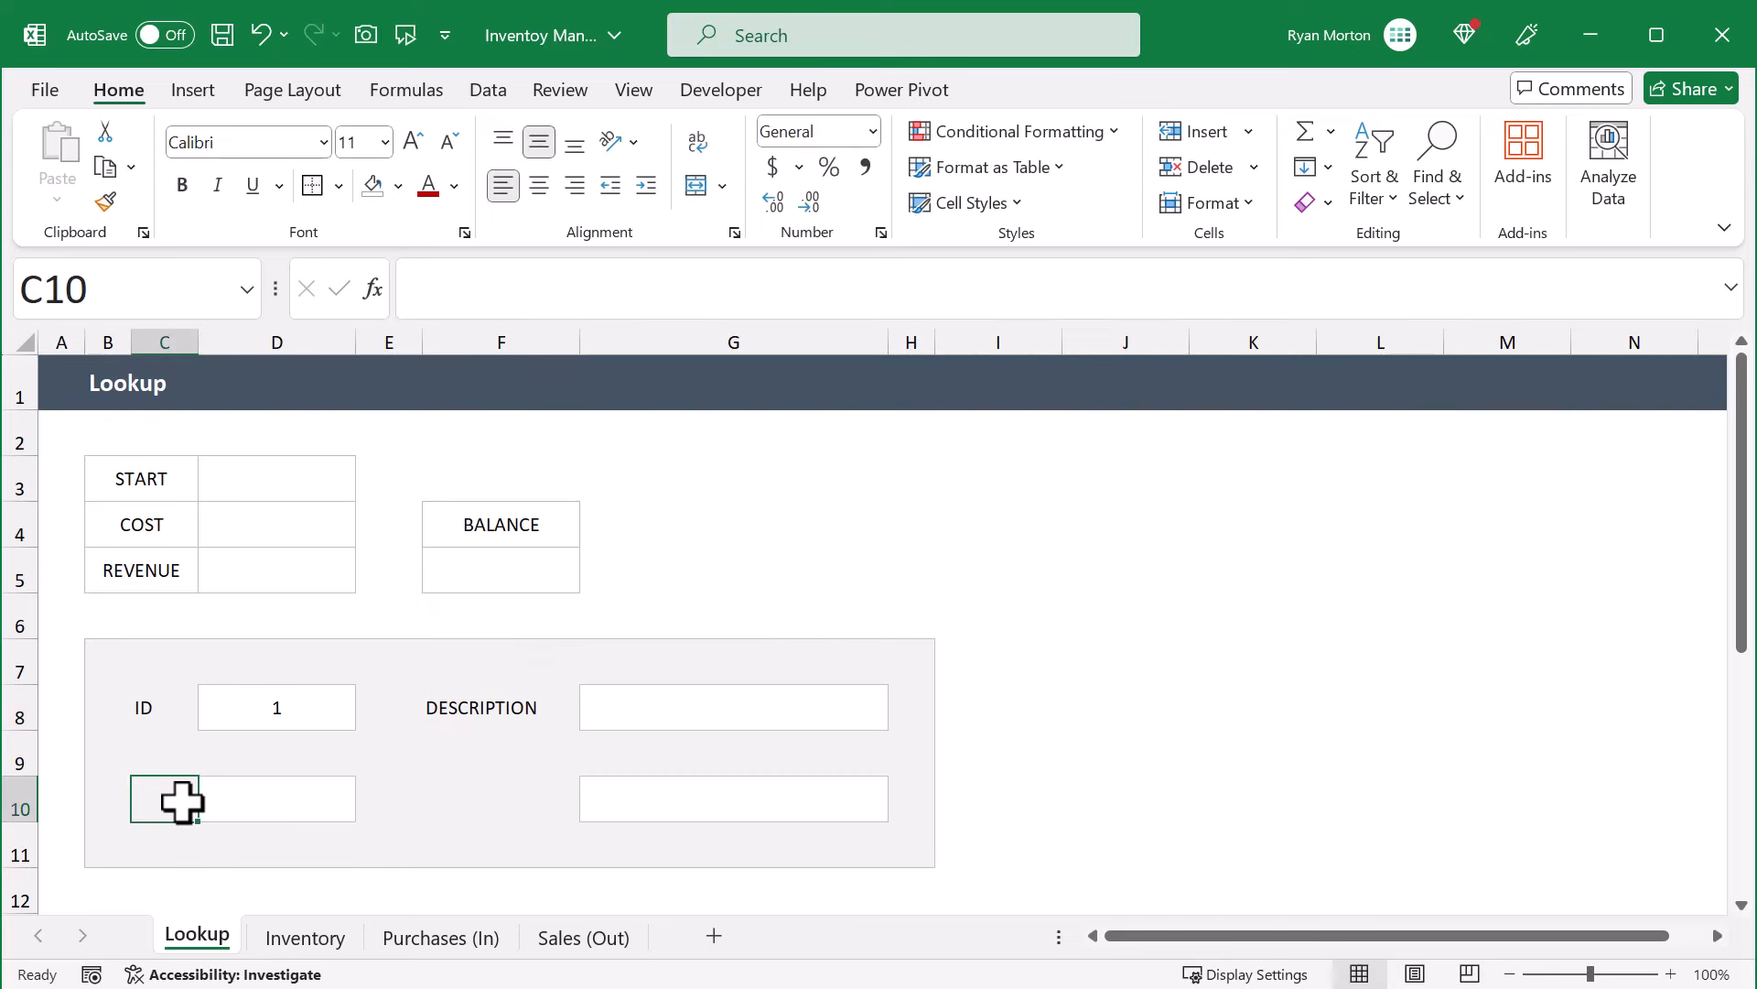
text(QTY)
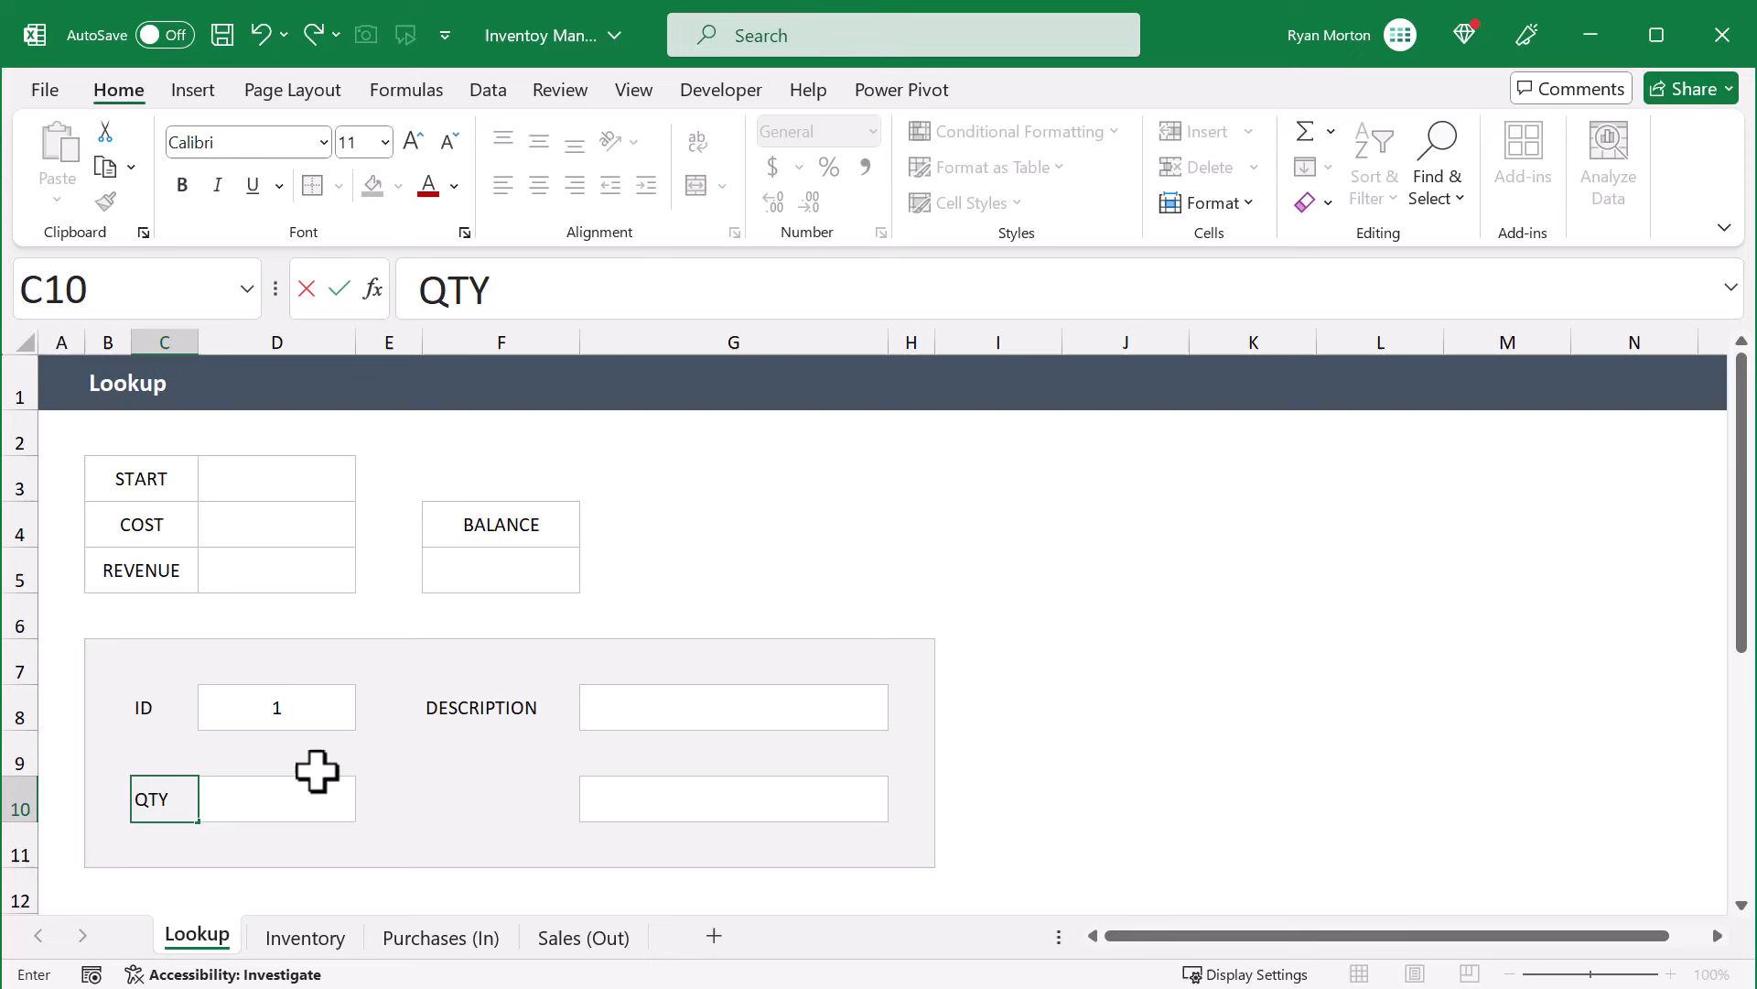
click(501, 813)
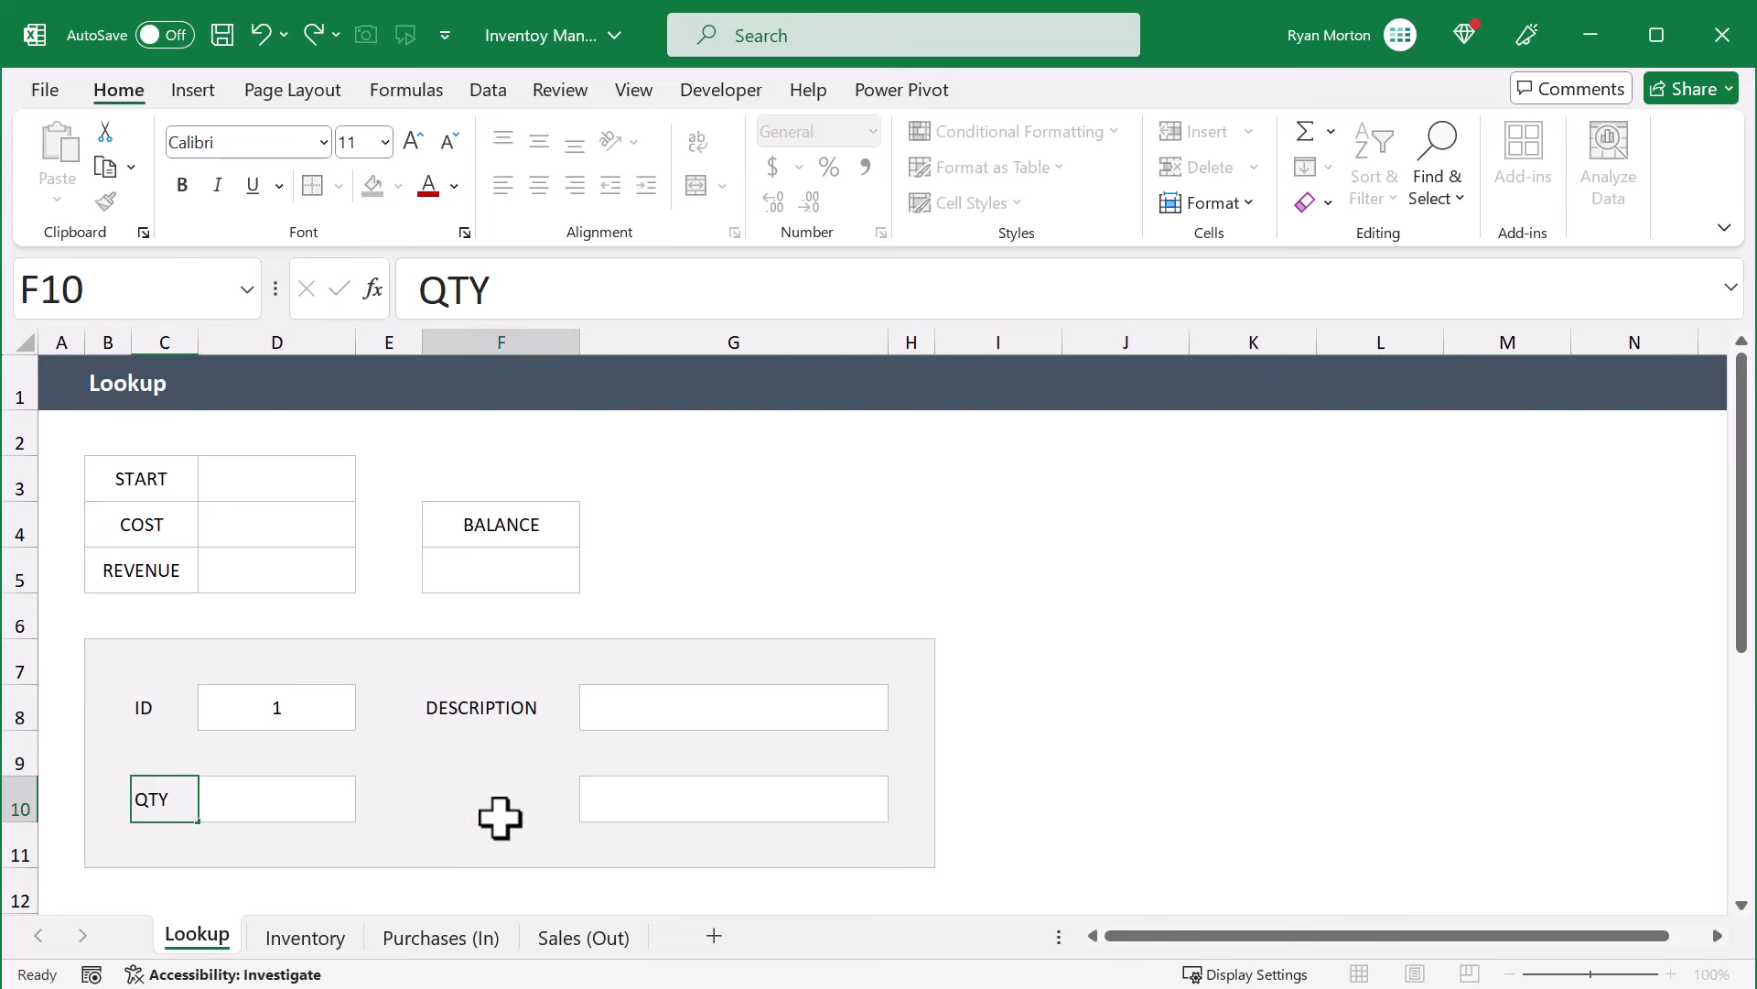
text(EXTR)
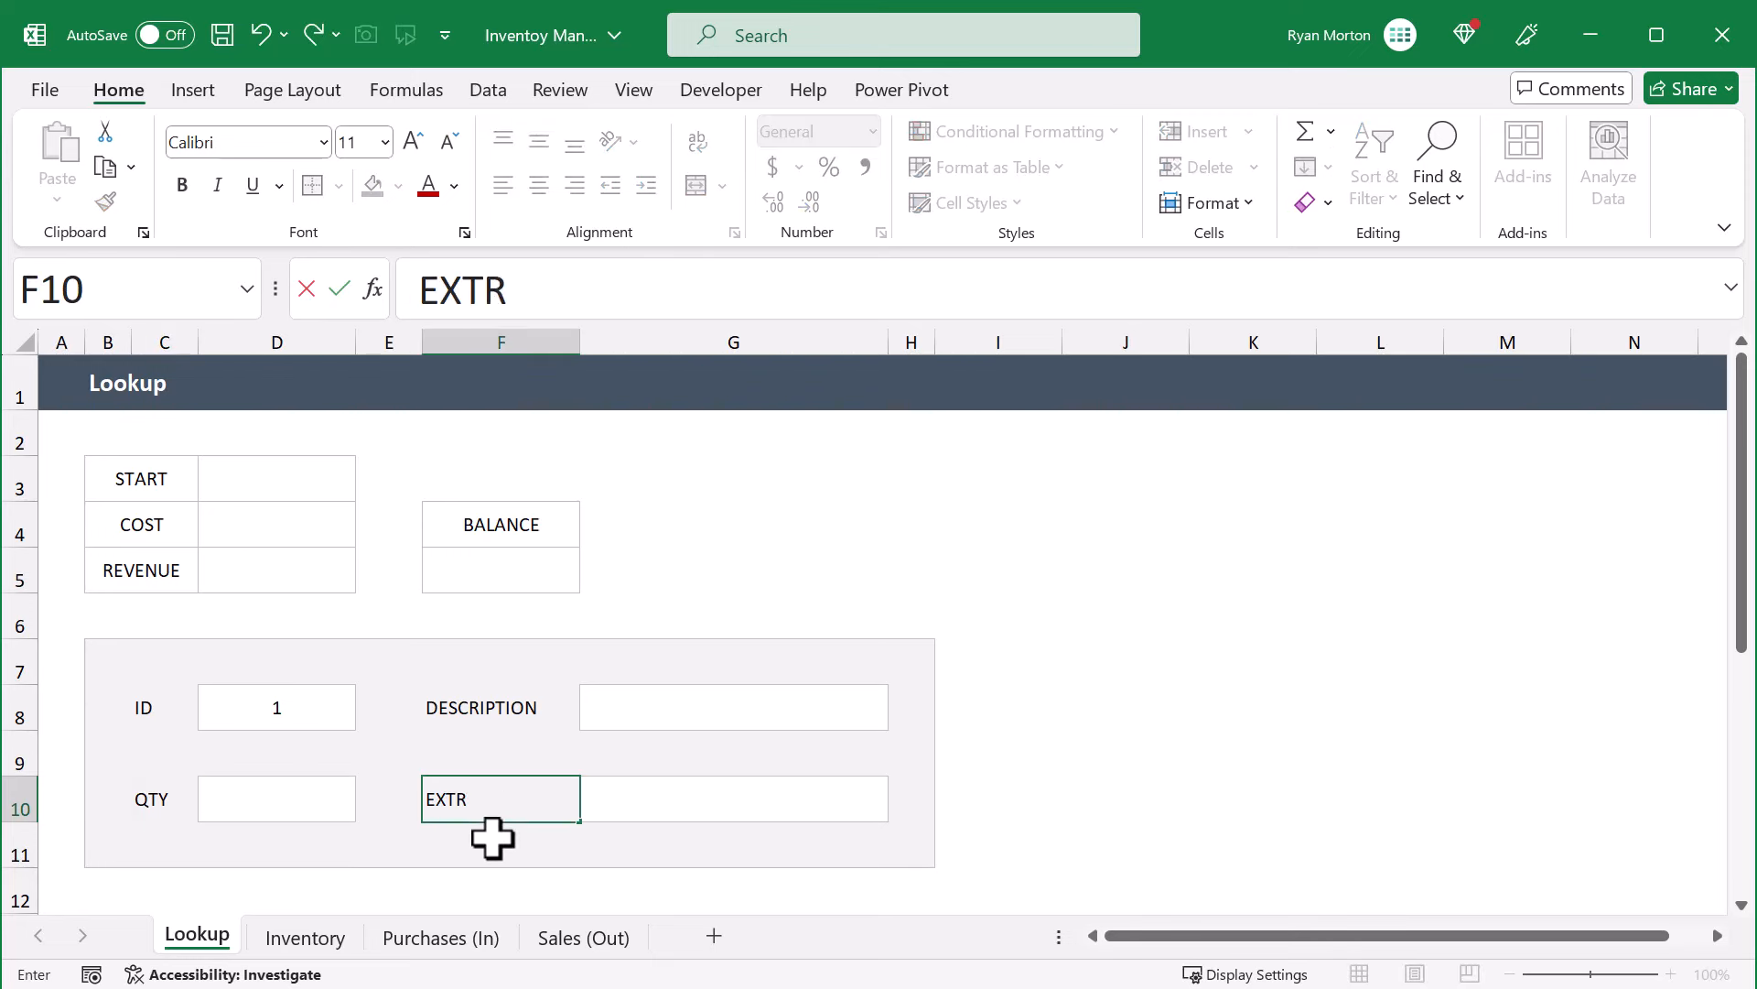
text(A INFO)
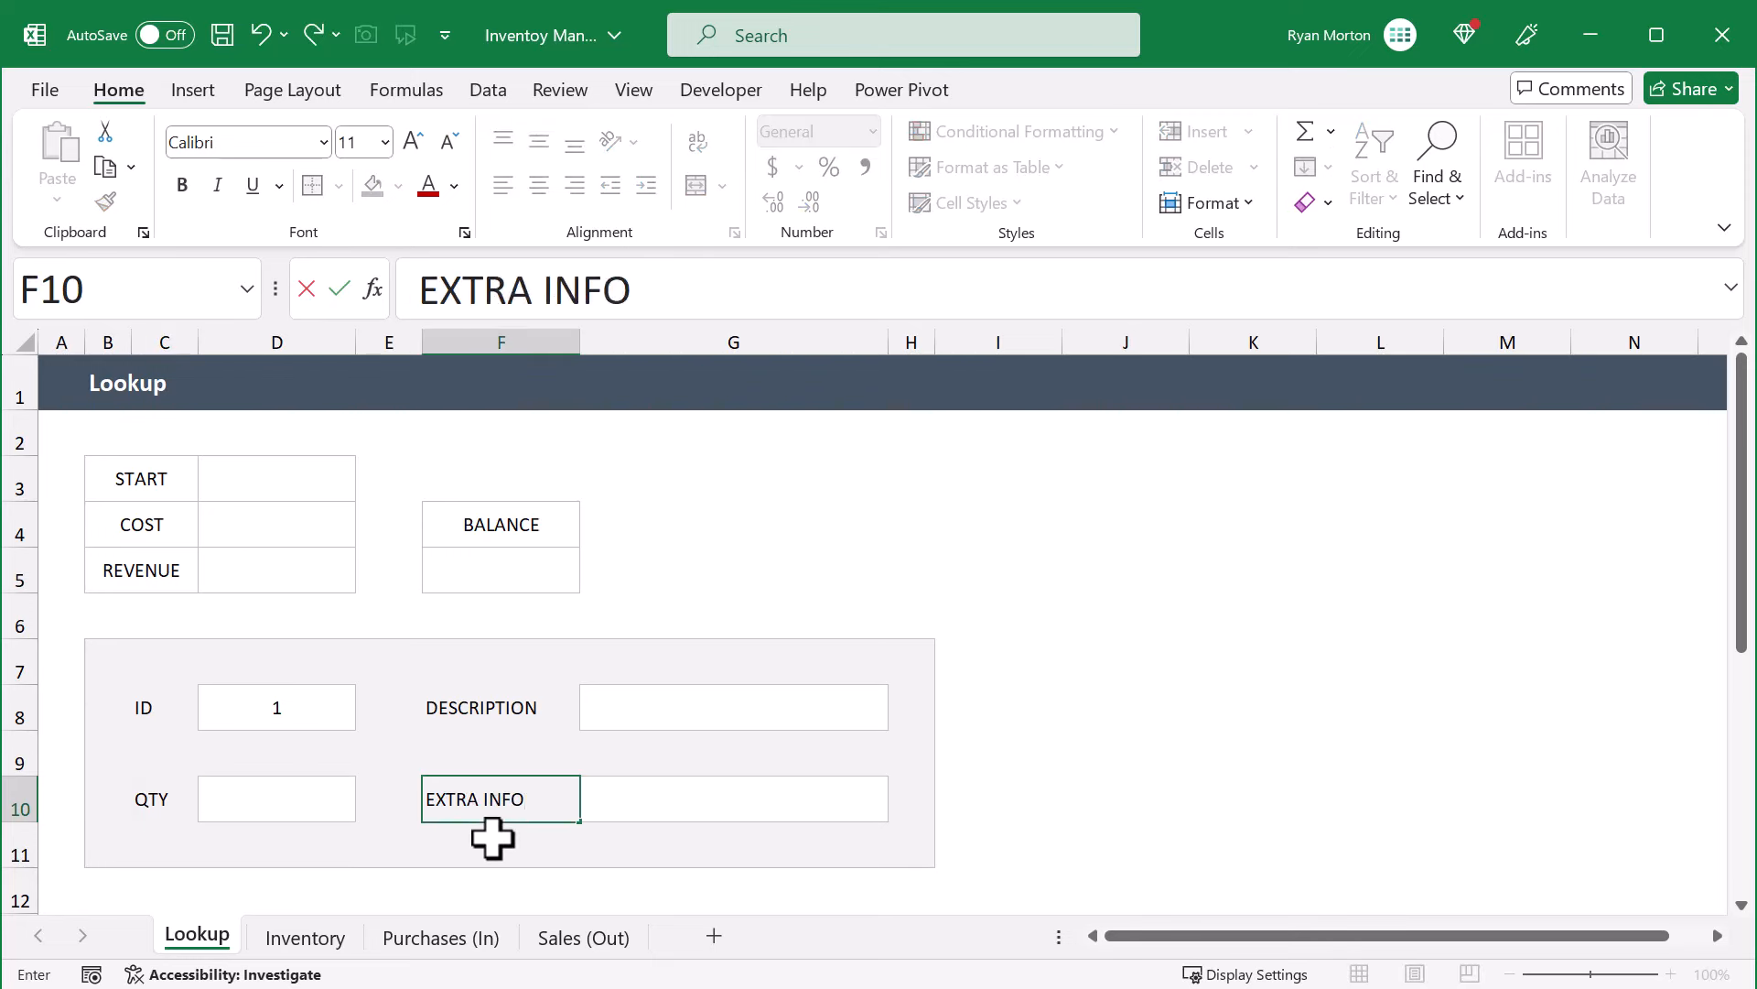
key(Return)
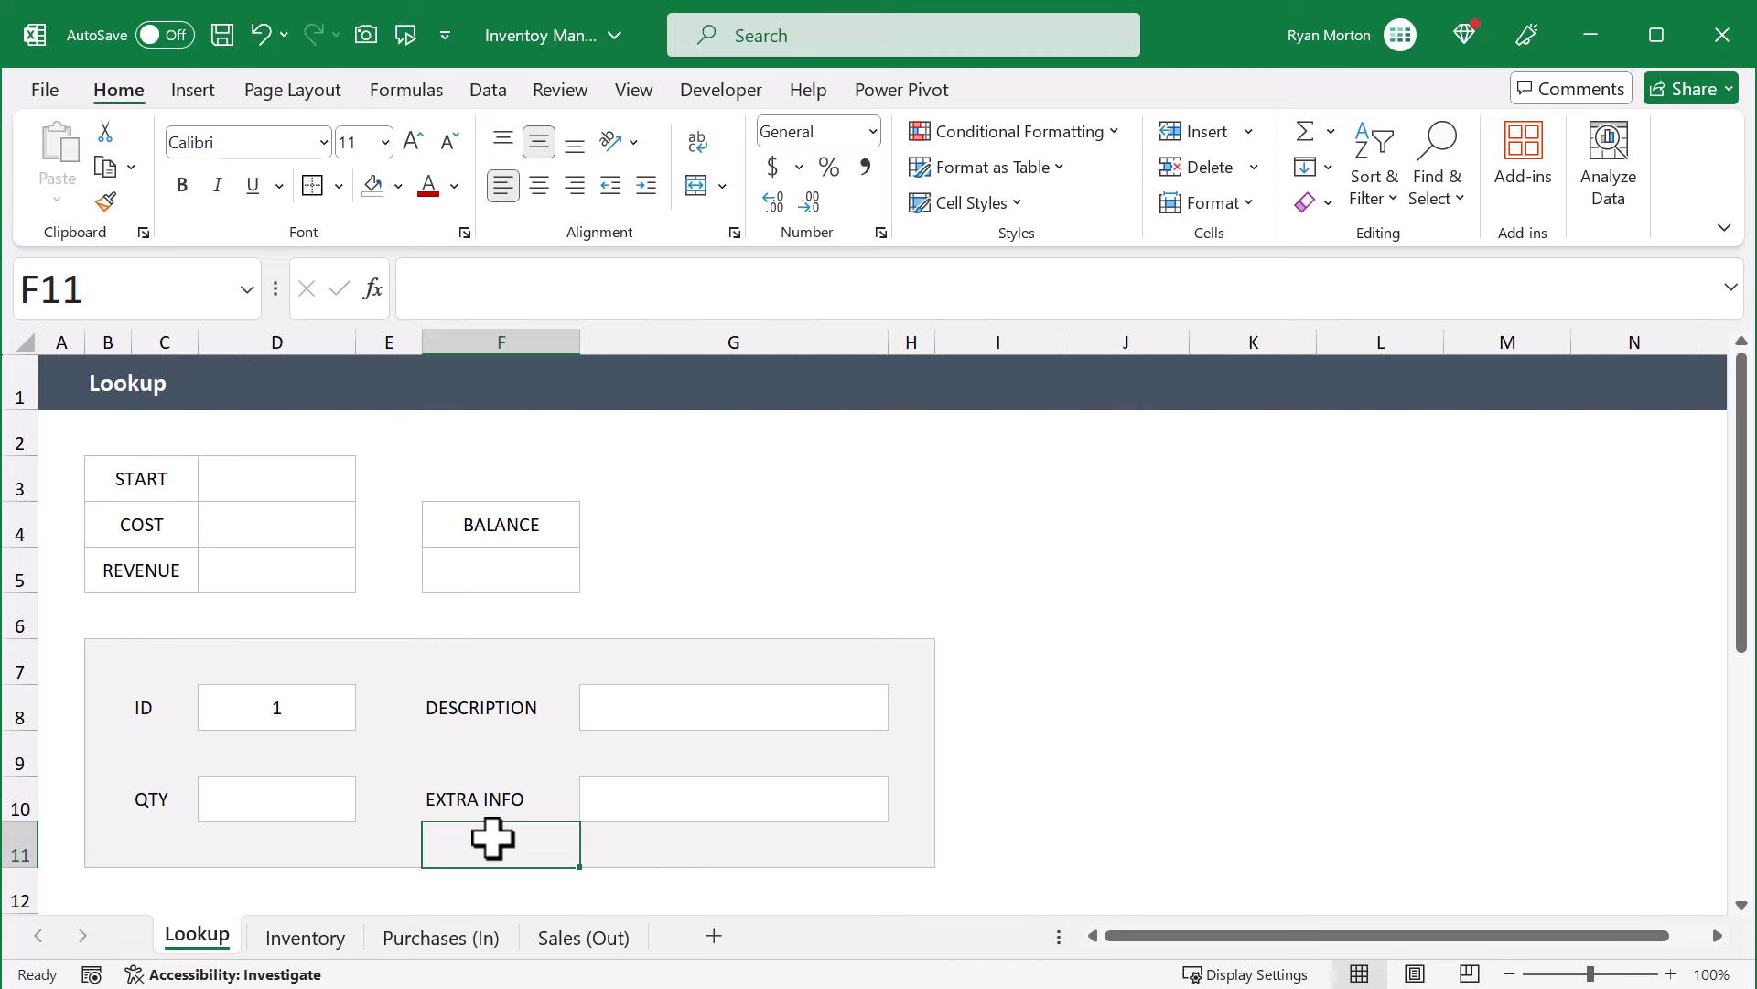
Total the purchase costs in D4, beside COST, with the formula =SUM(Purchases[COST])
click(318, 472)
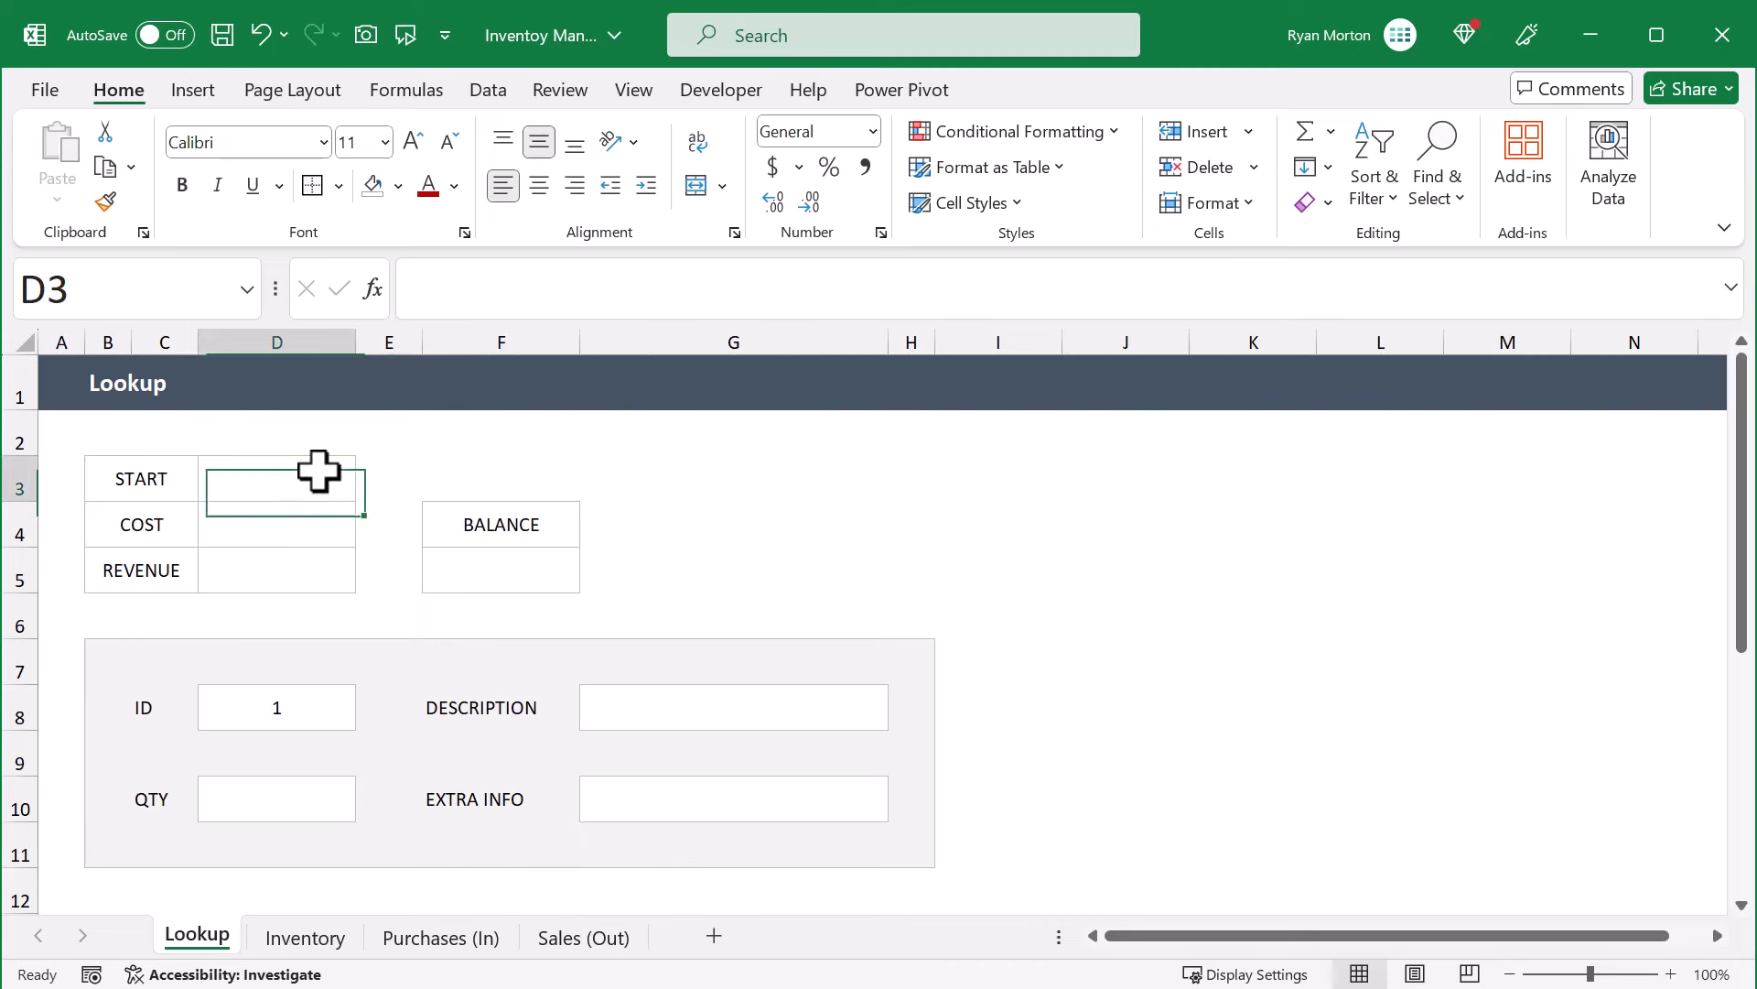
click(303, 519)
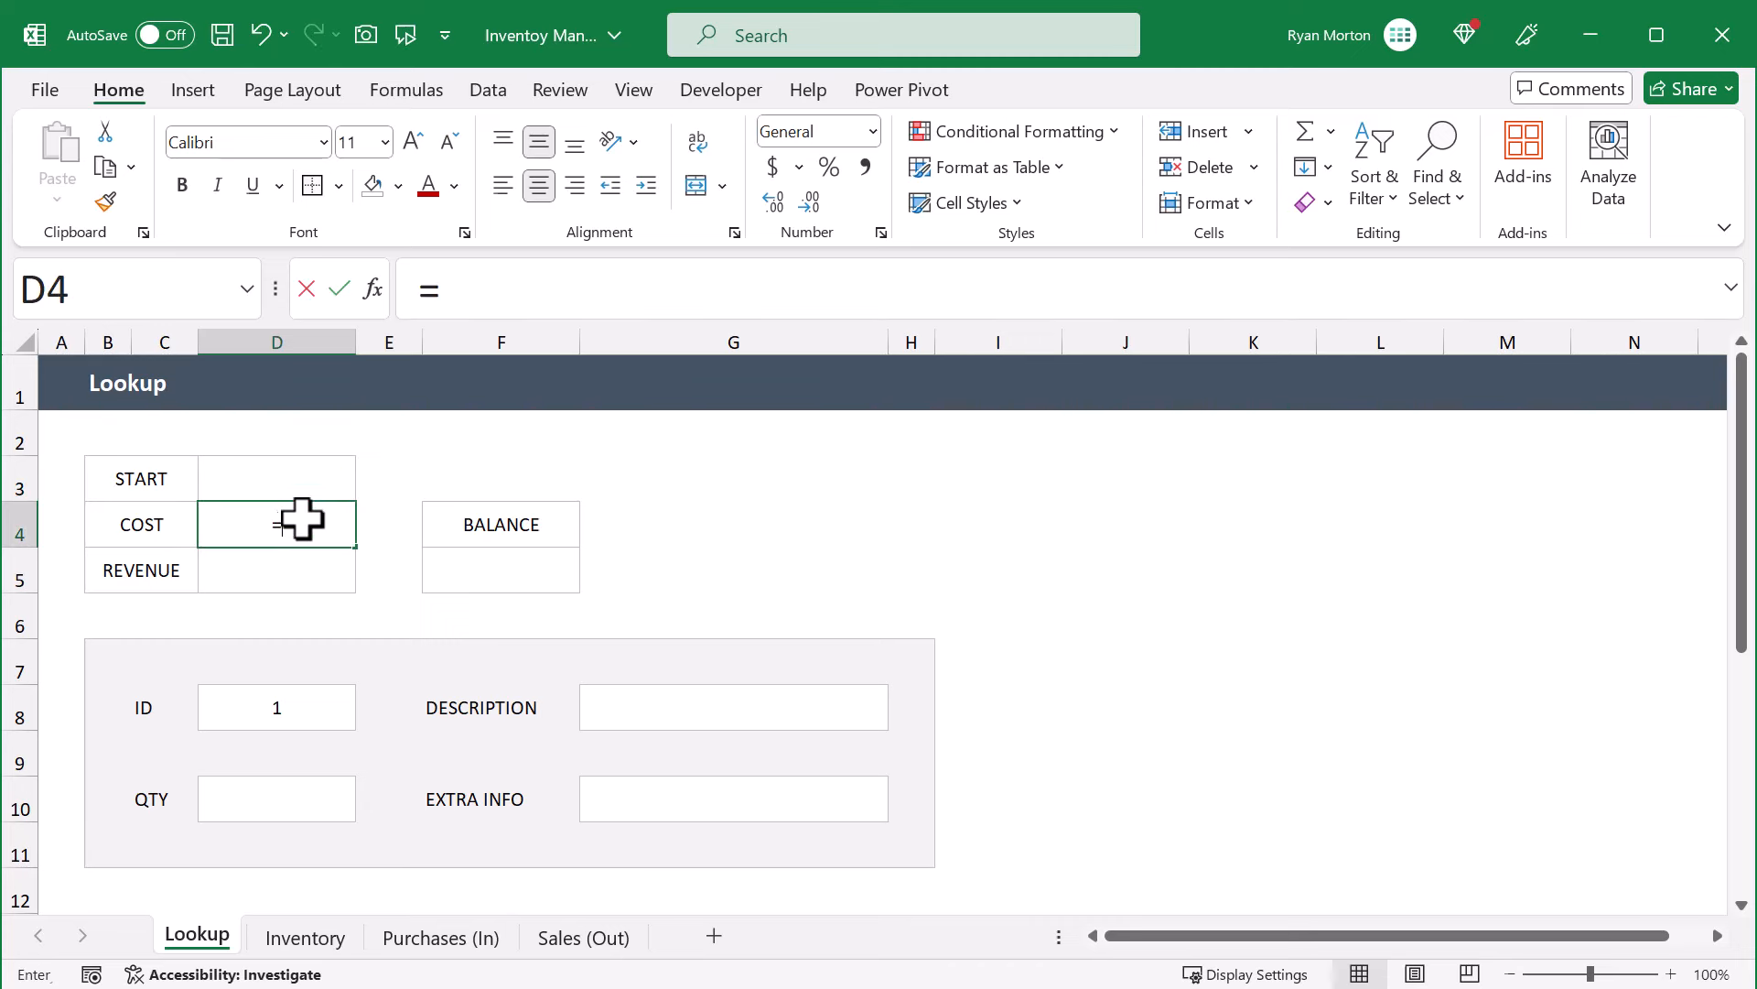
click(600, 280)
text(sum)
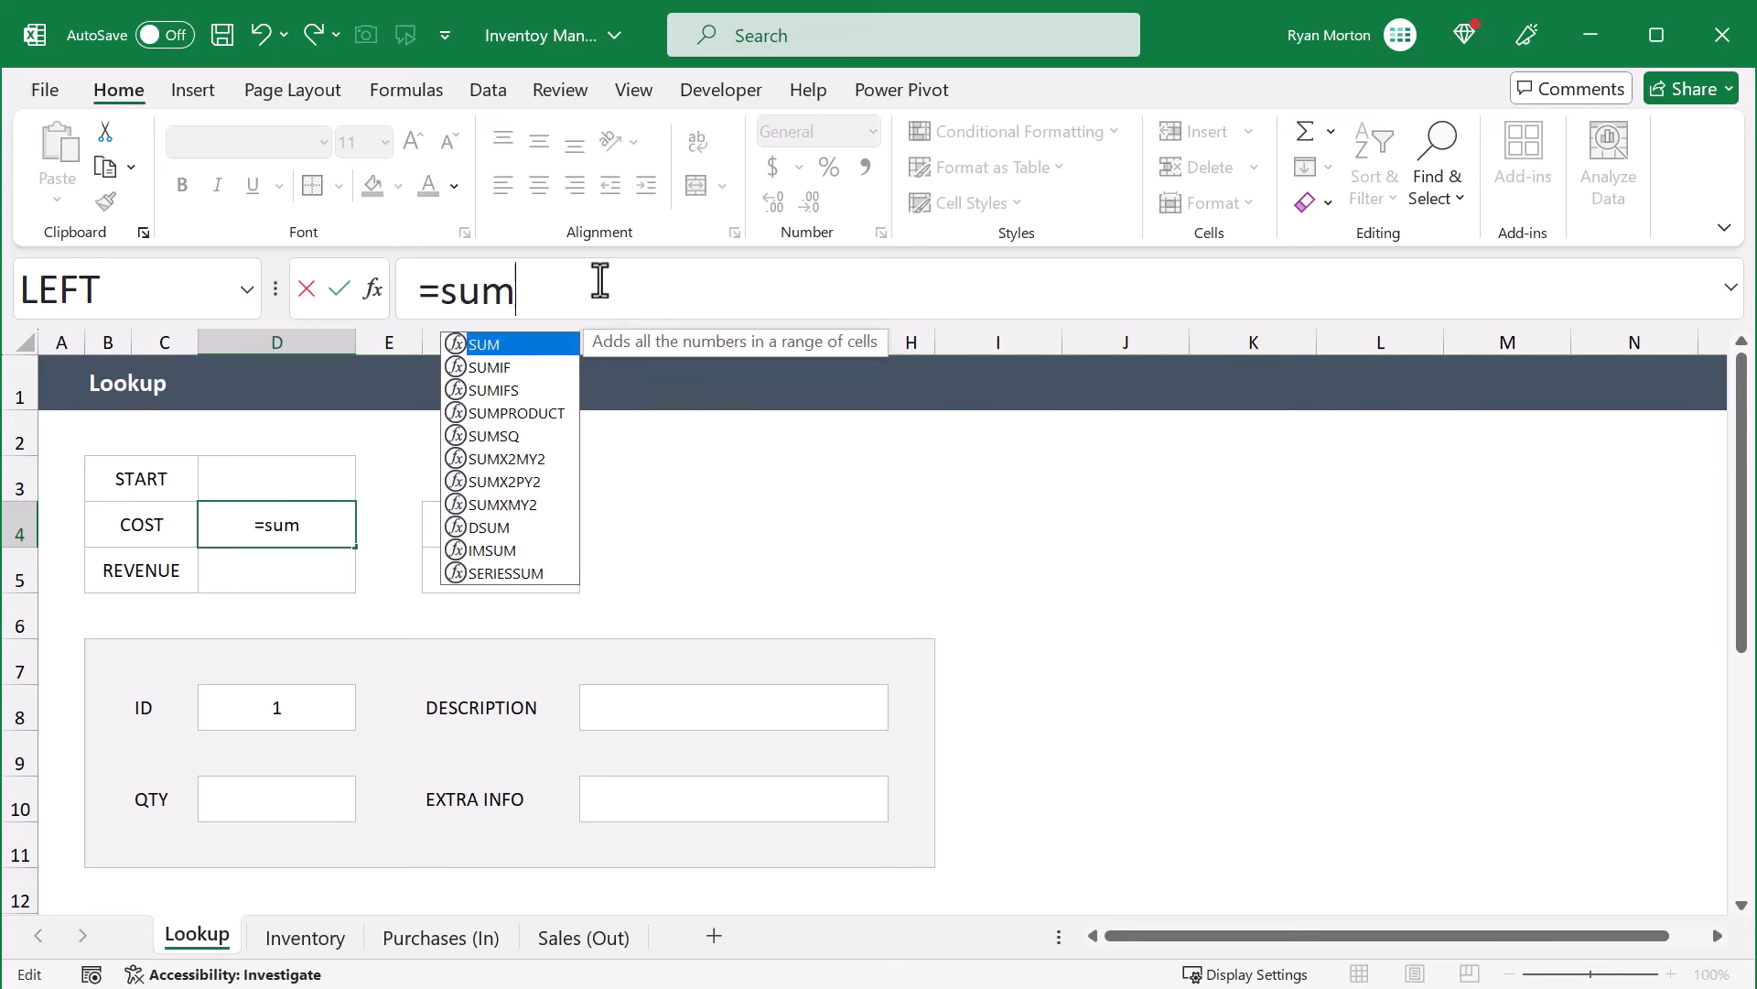
key(Tab)
text(pur)
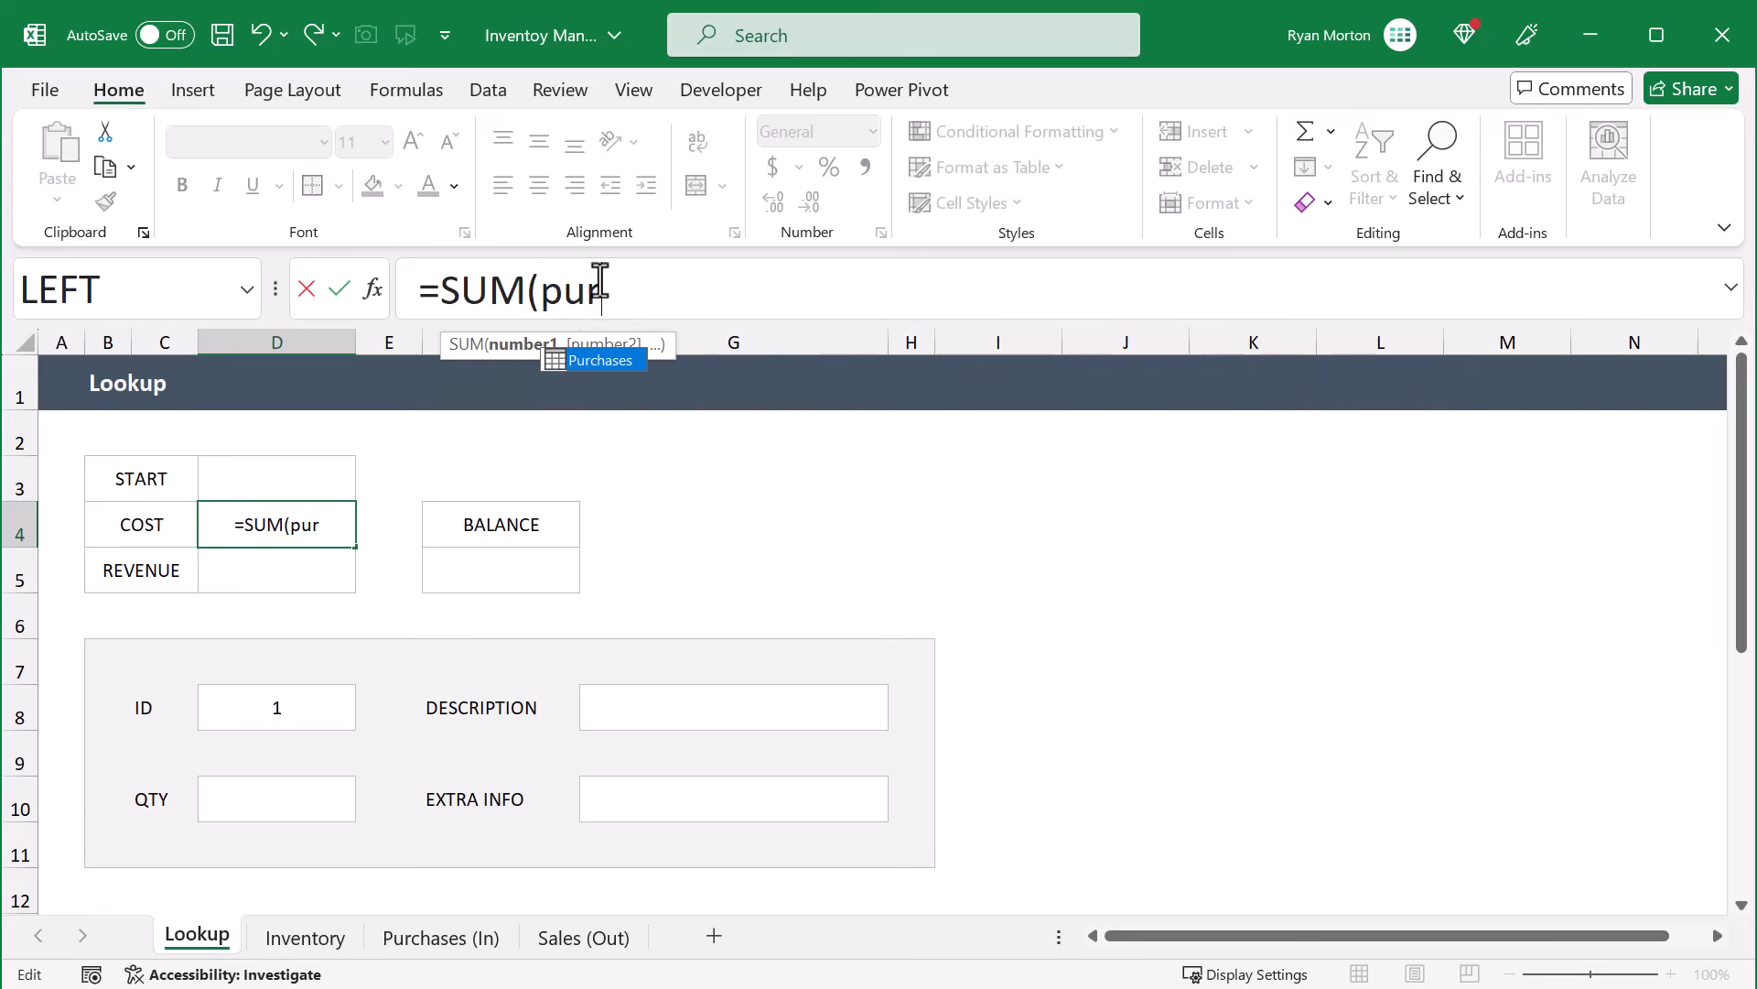
key(Tab)
text([)
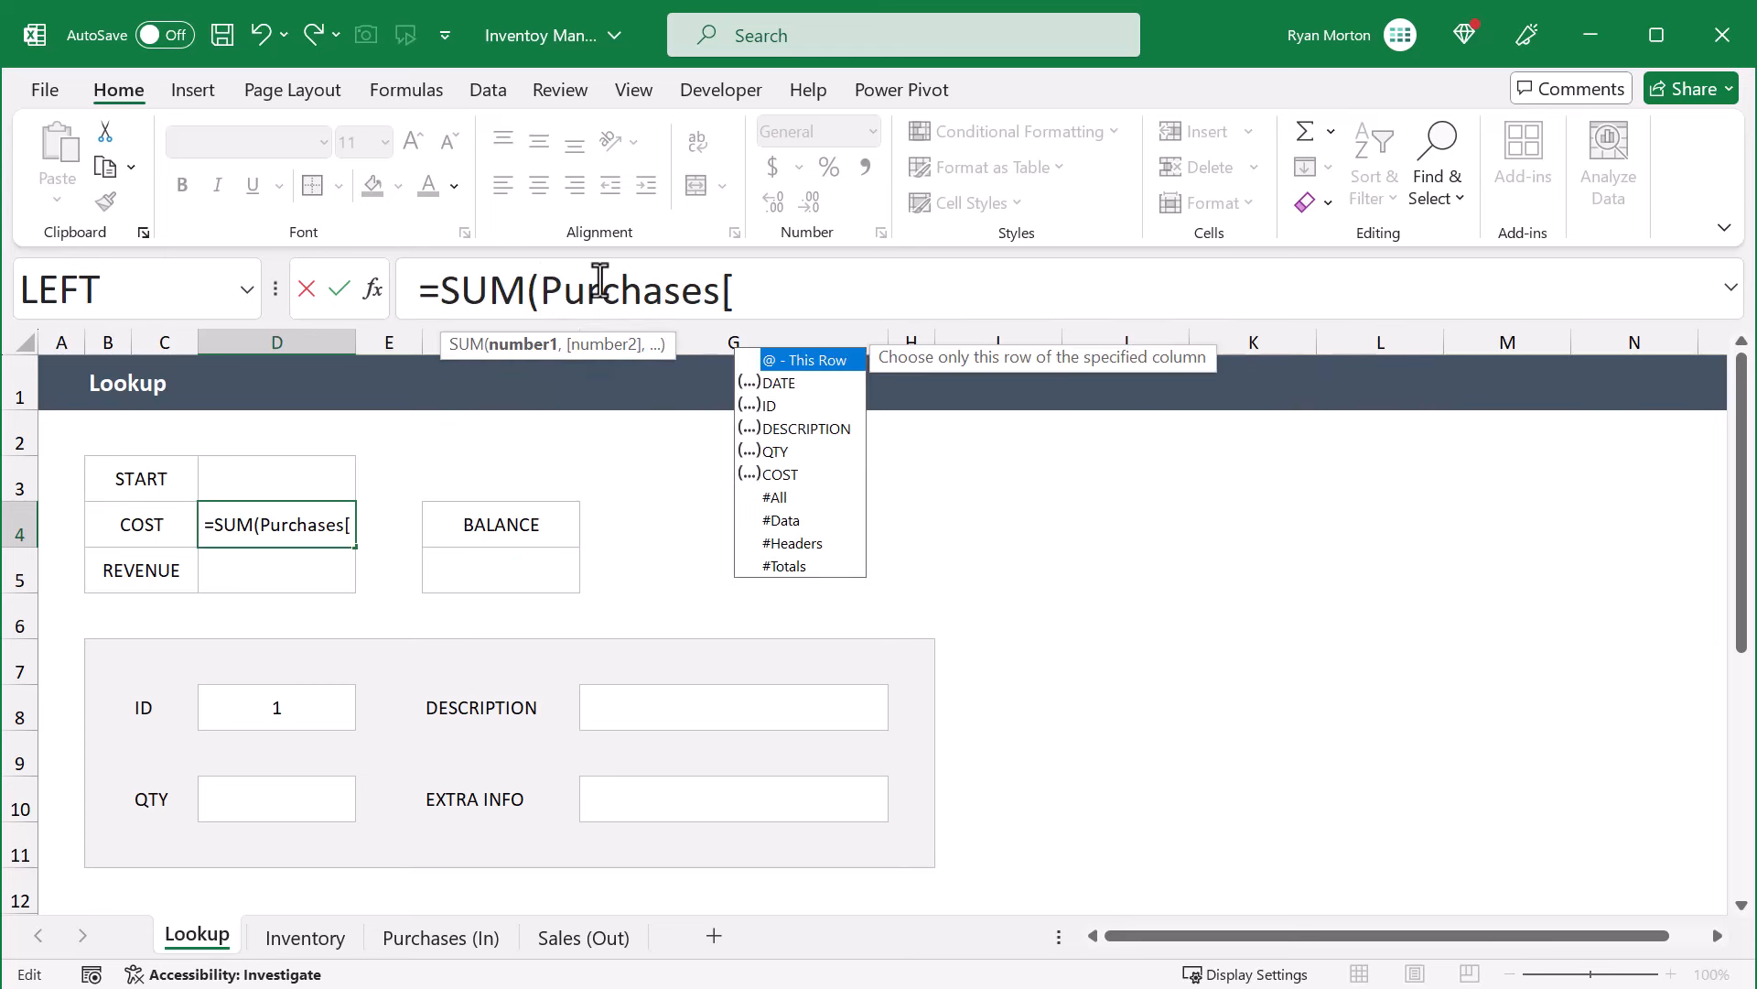
text(cos)
key(Tab)
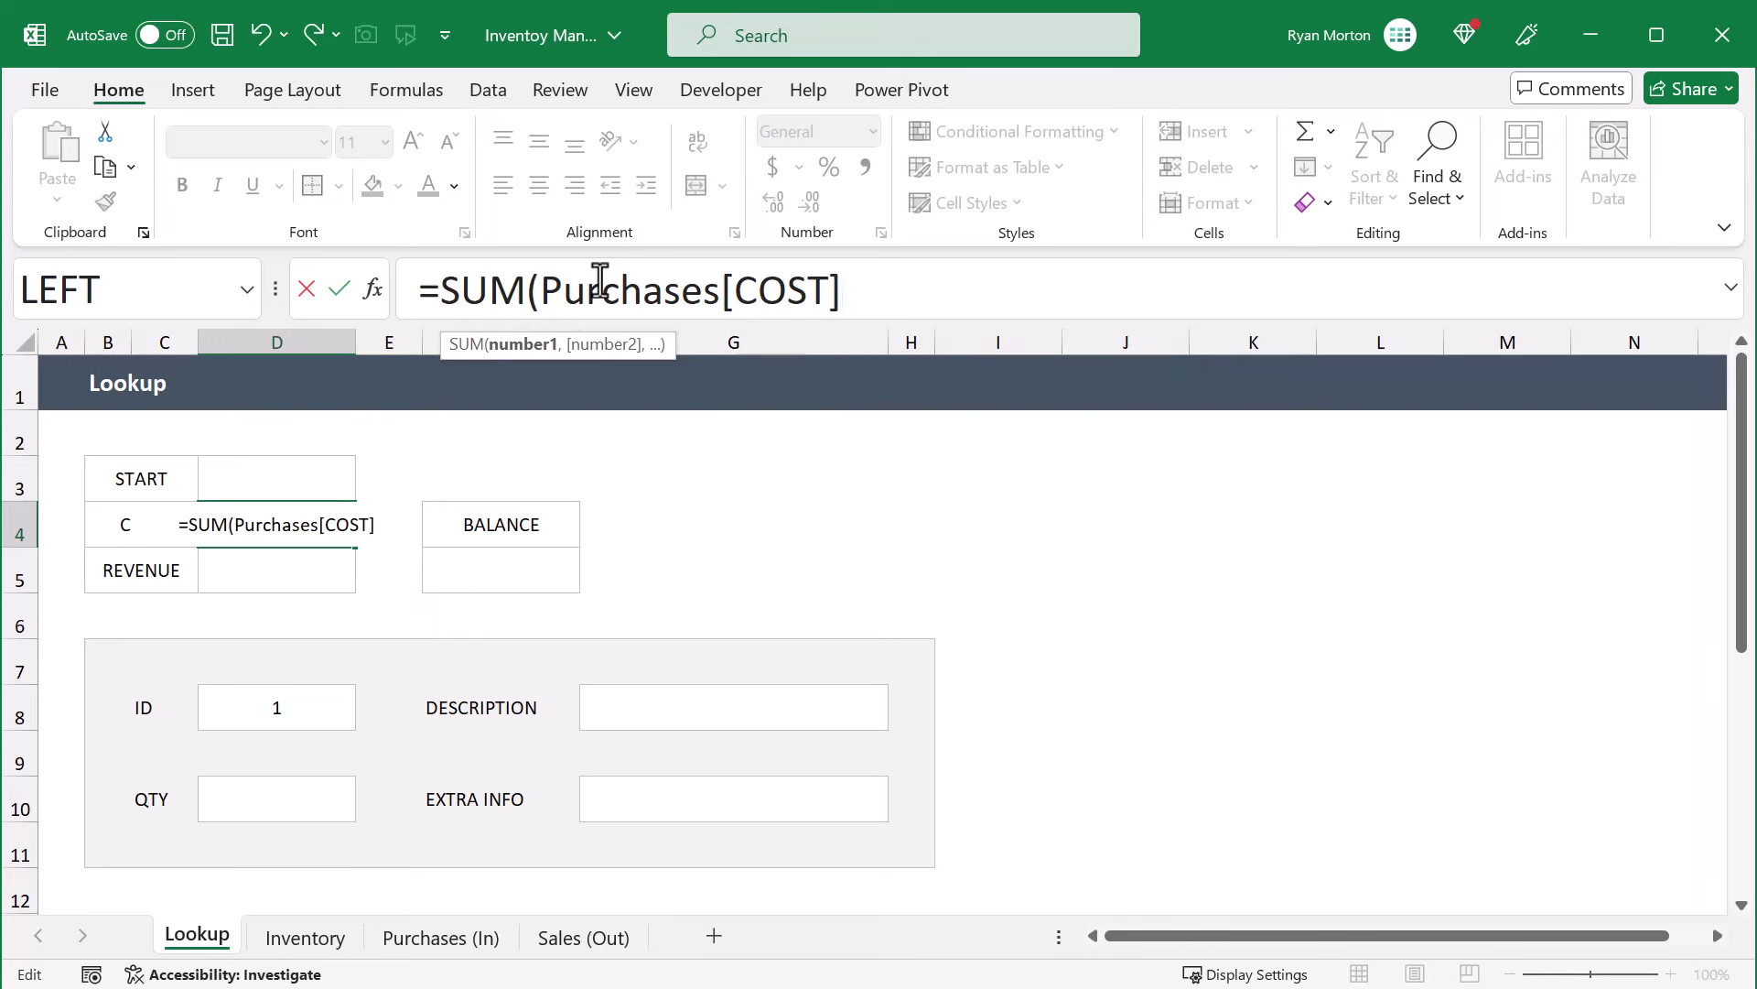
text())
key(Return)
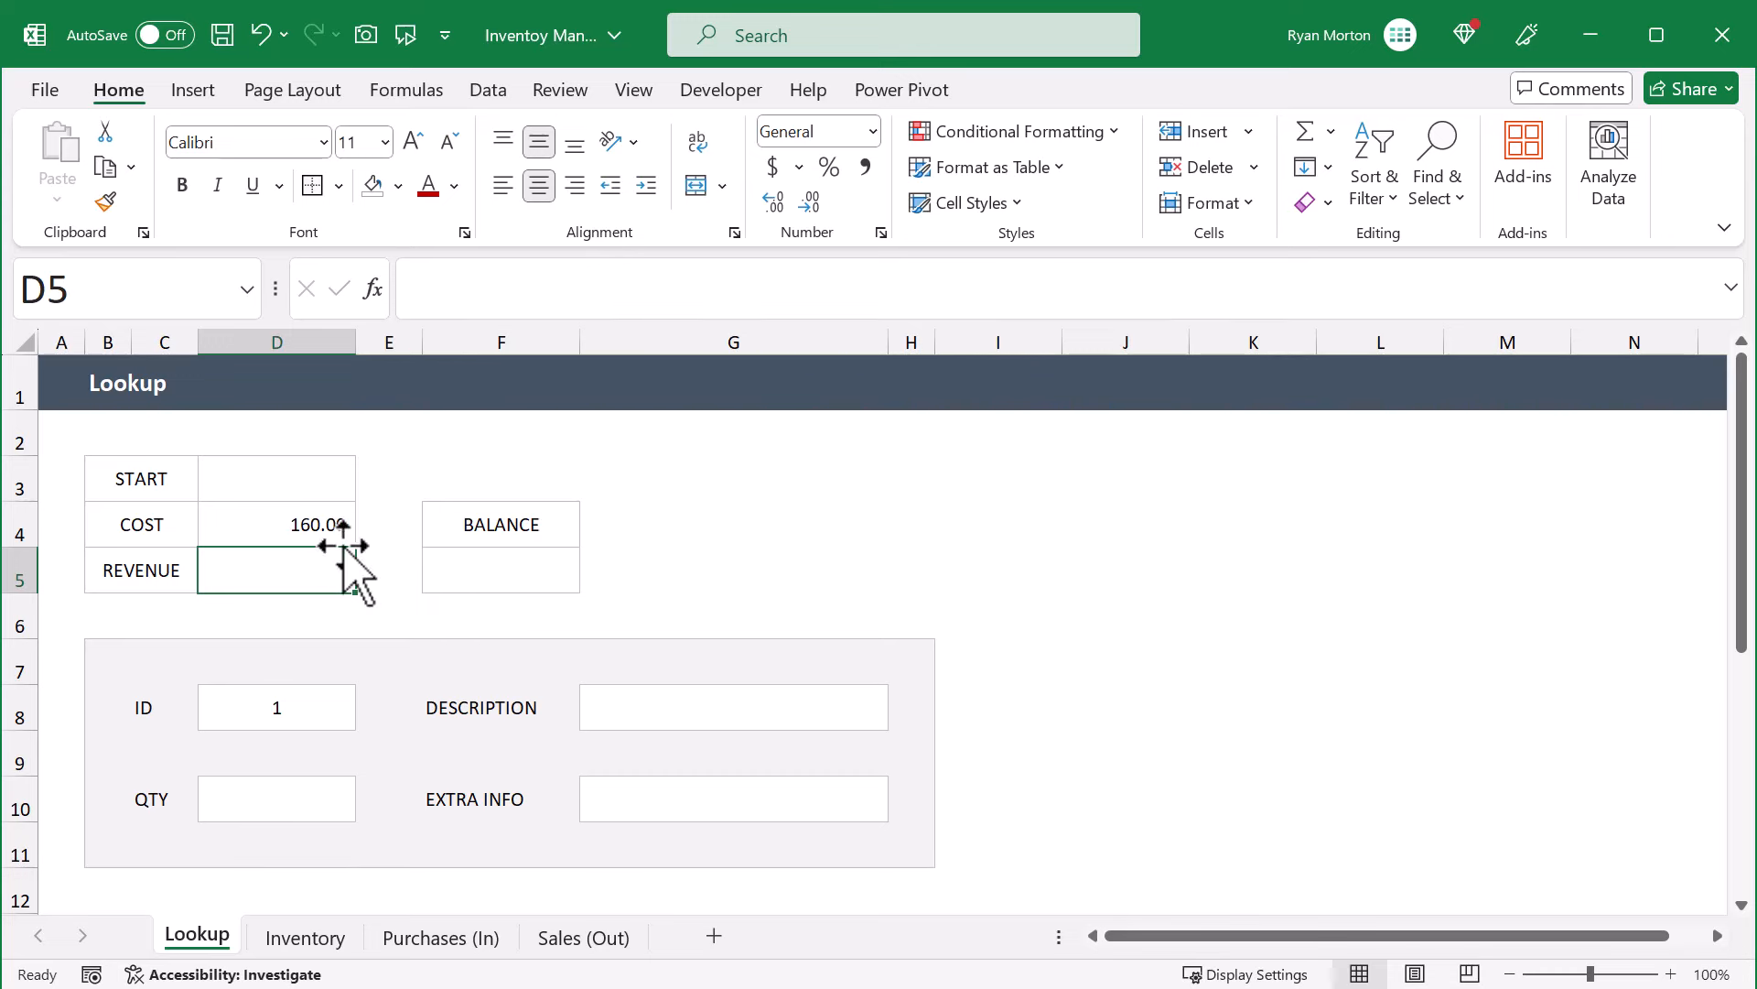
Total the sales revenue in D5, beside REVENUE, with the formula =SUM(Sales[REVENUE])
click(975, 271)
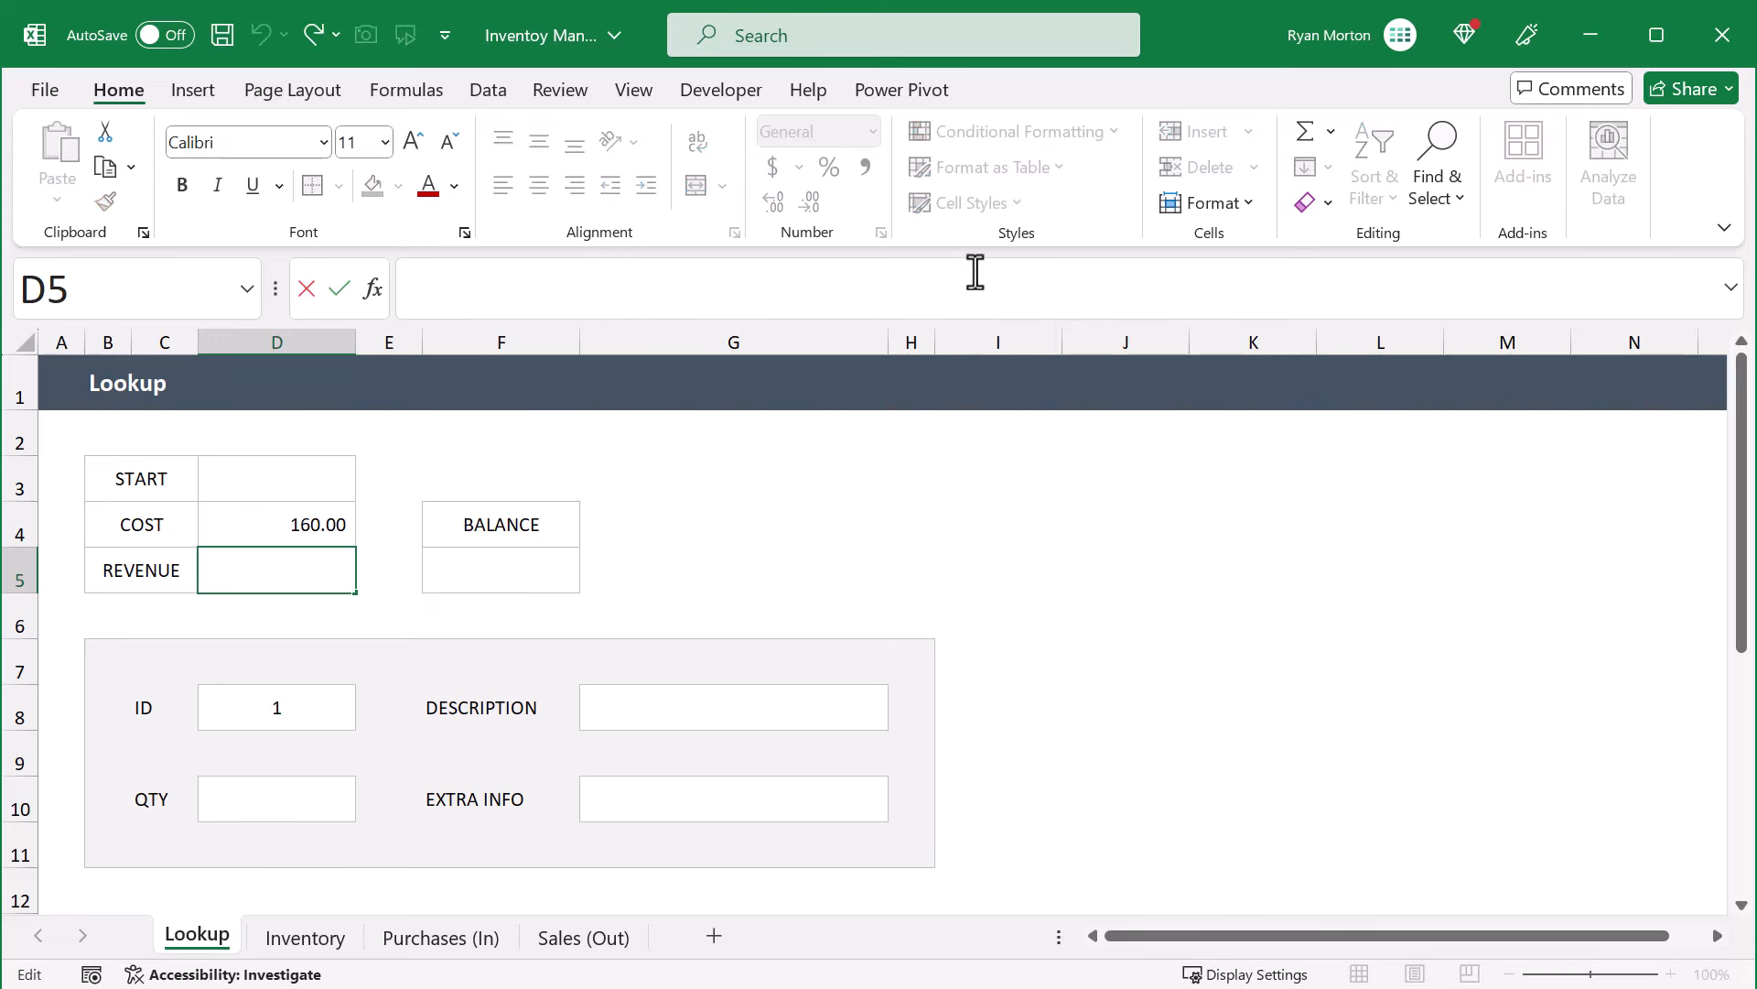
text(=)
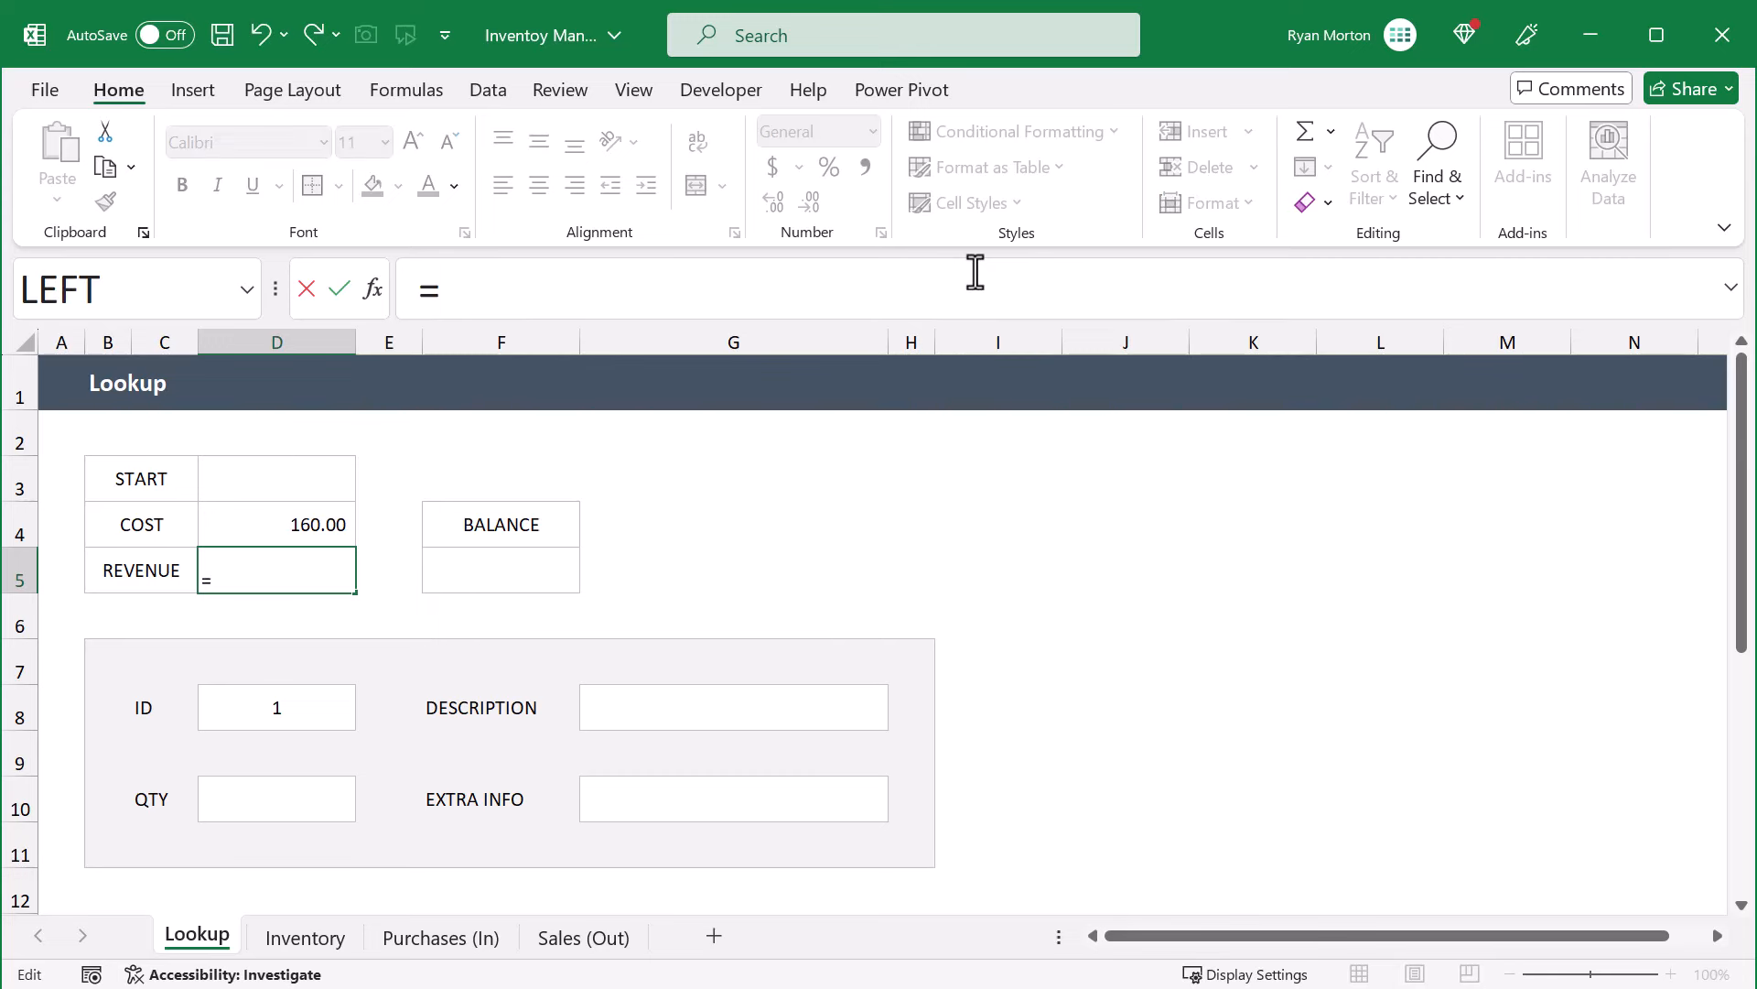
text(sum)
key(Tab)
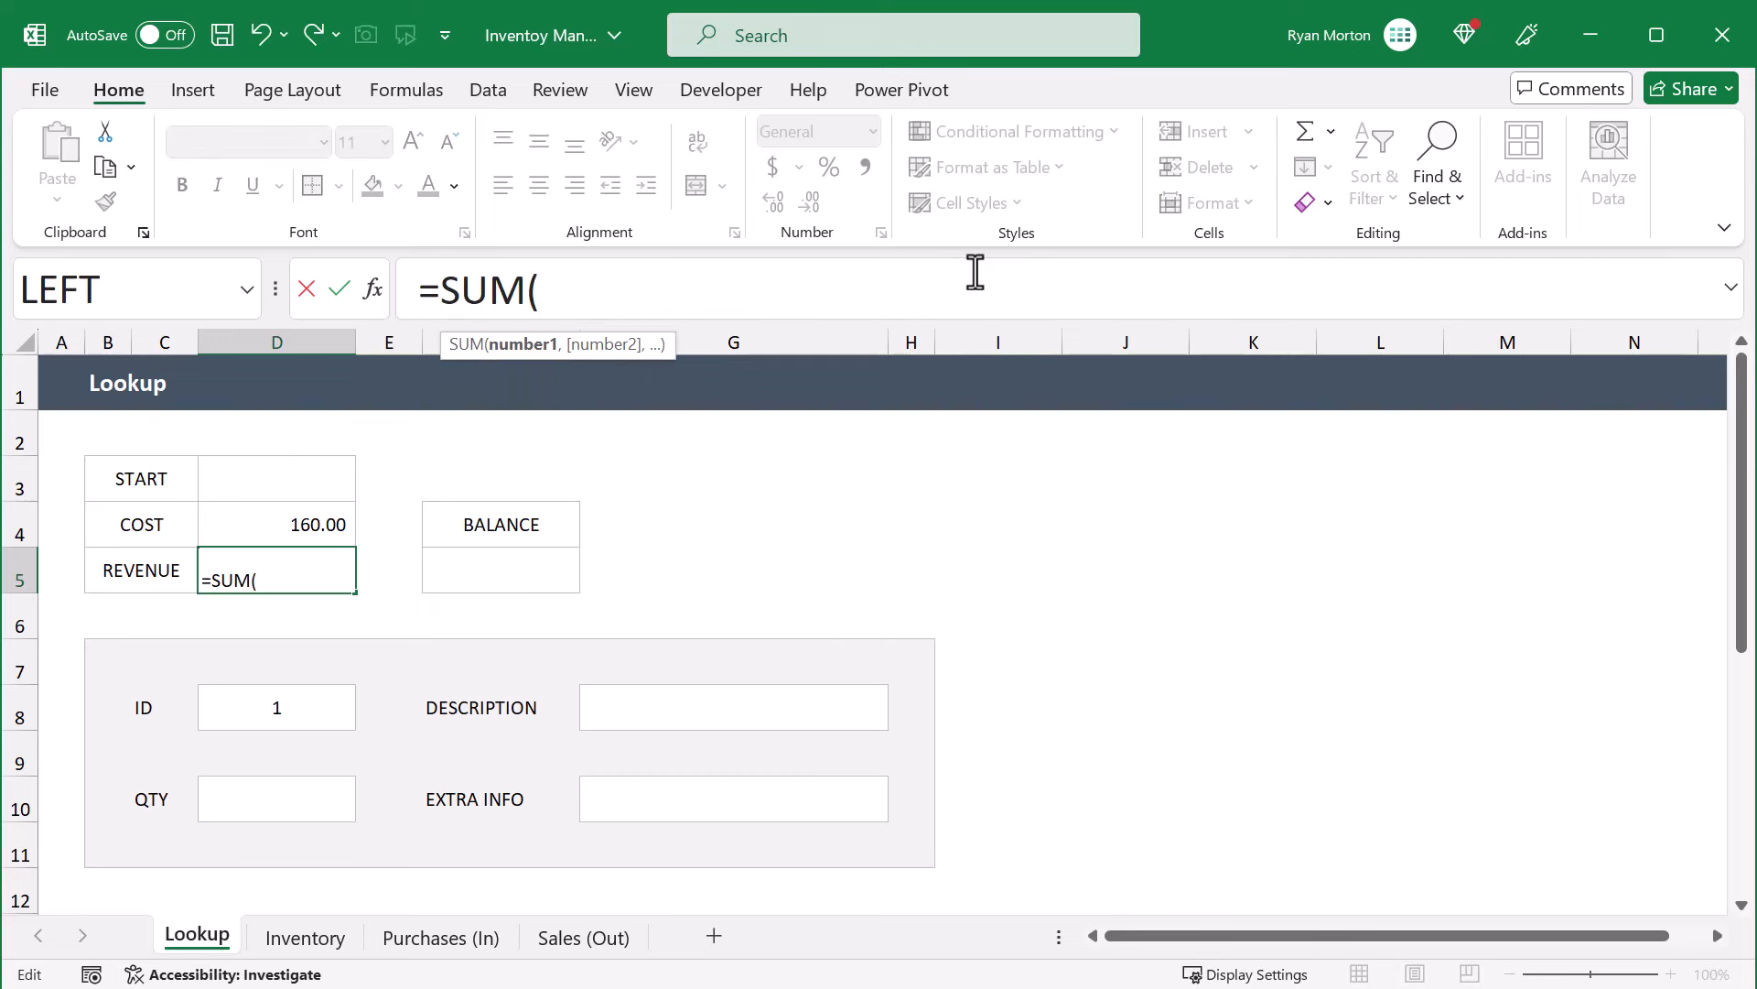
text(sal)
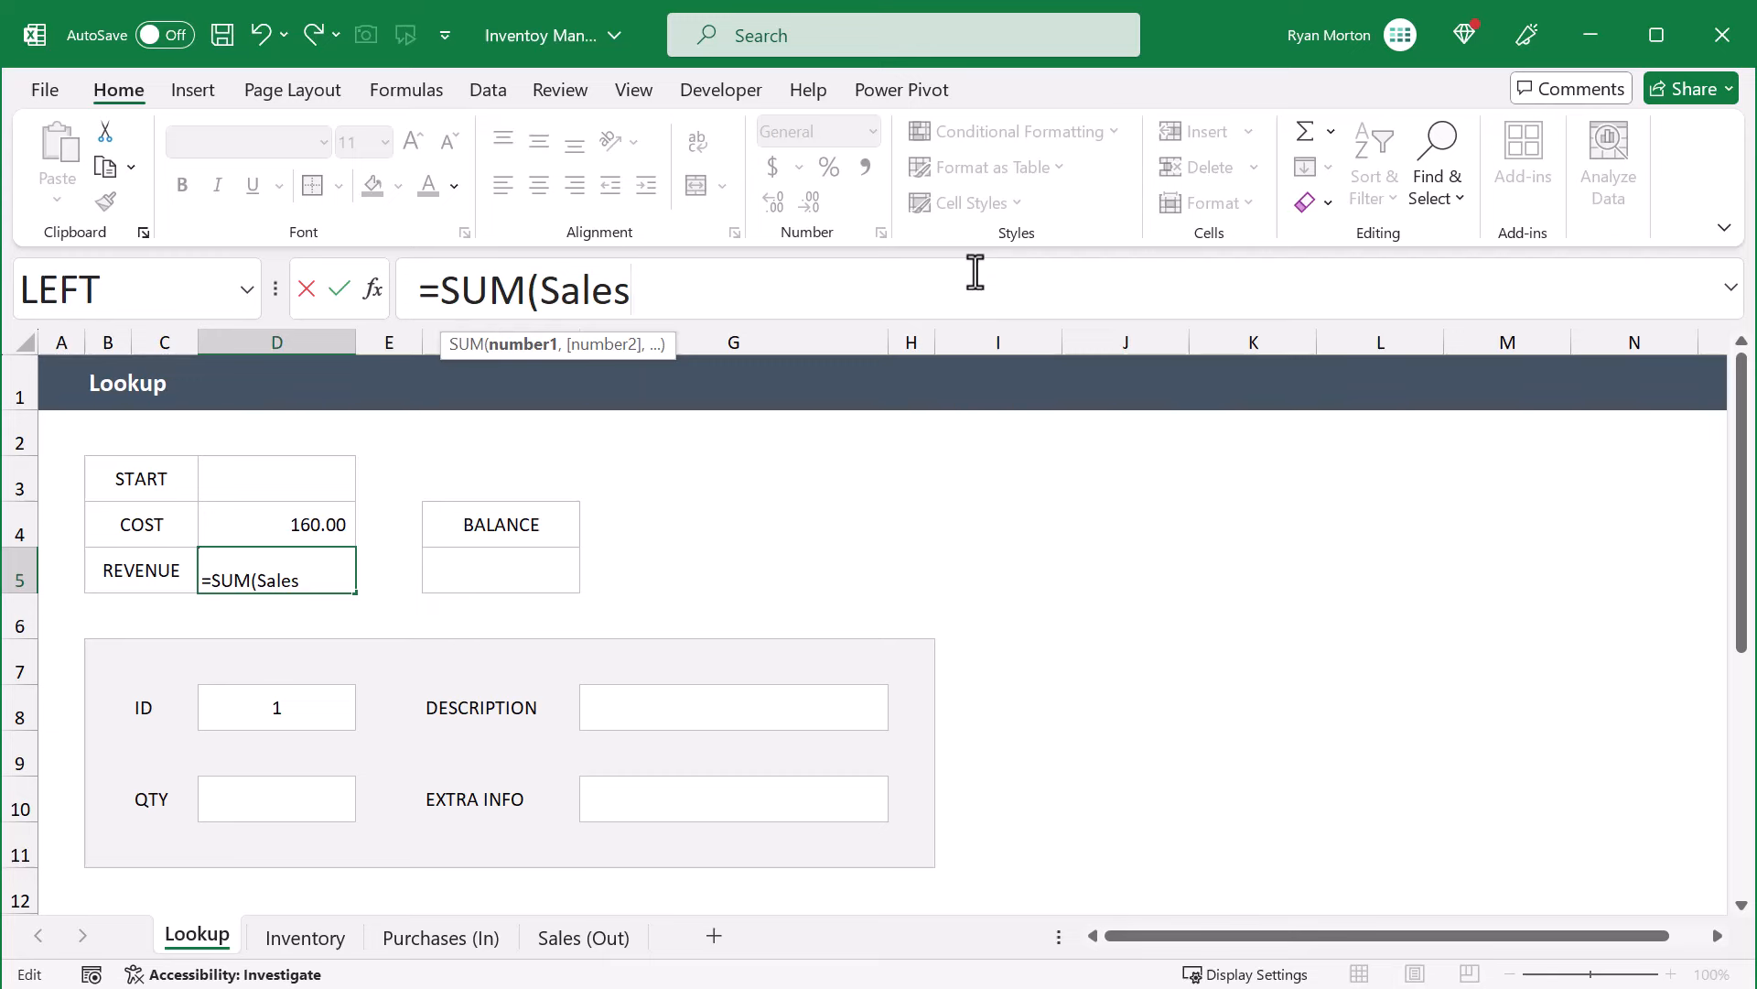
text([rev)
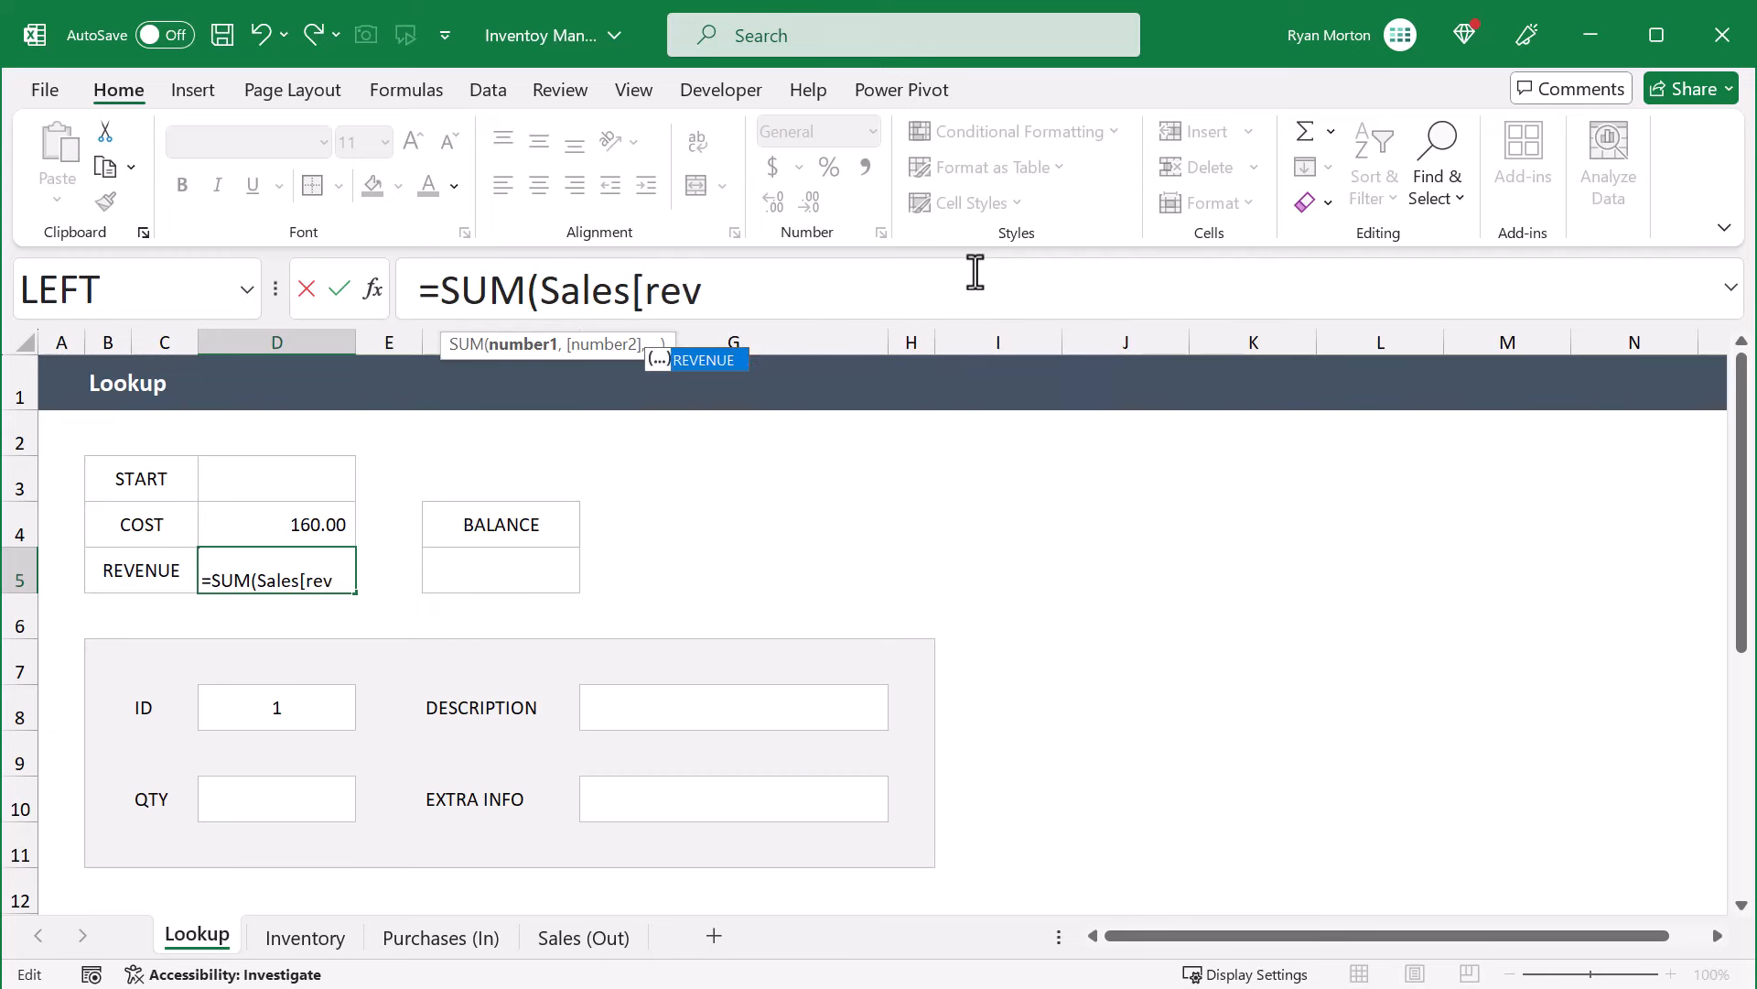
key(Tab)
text(])
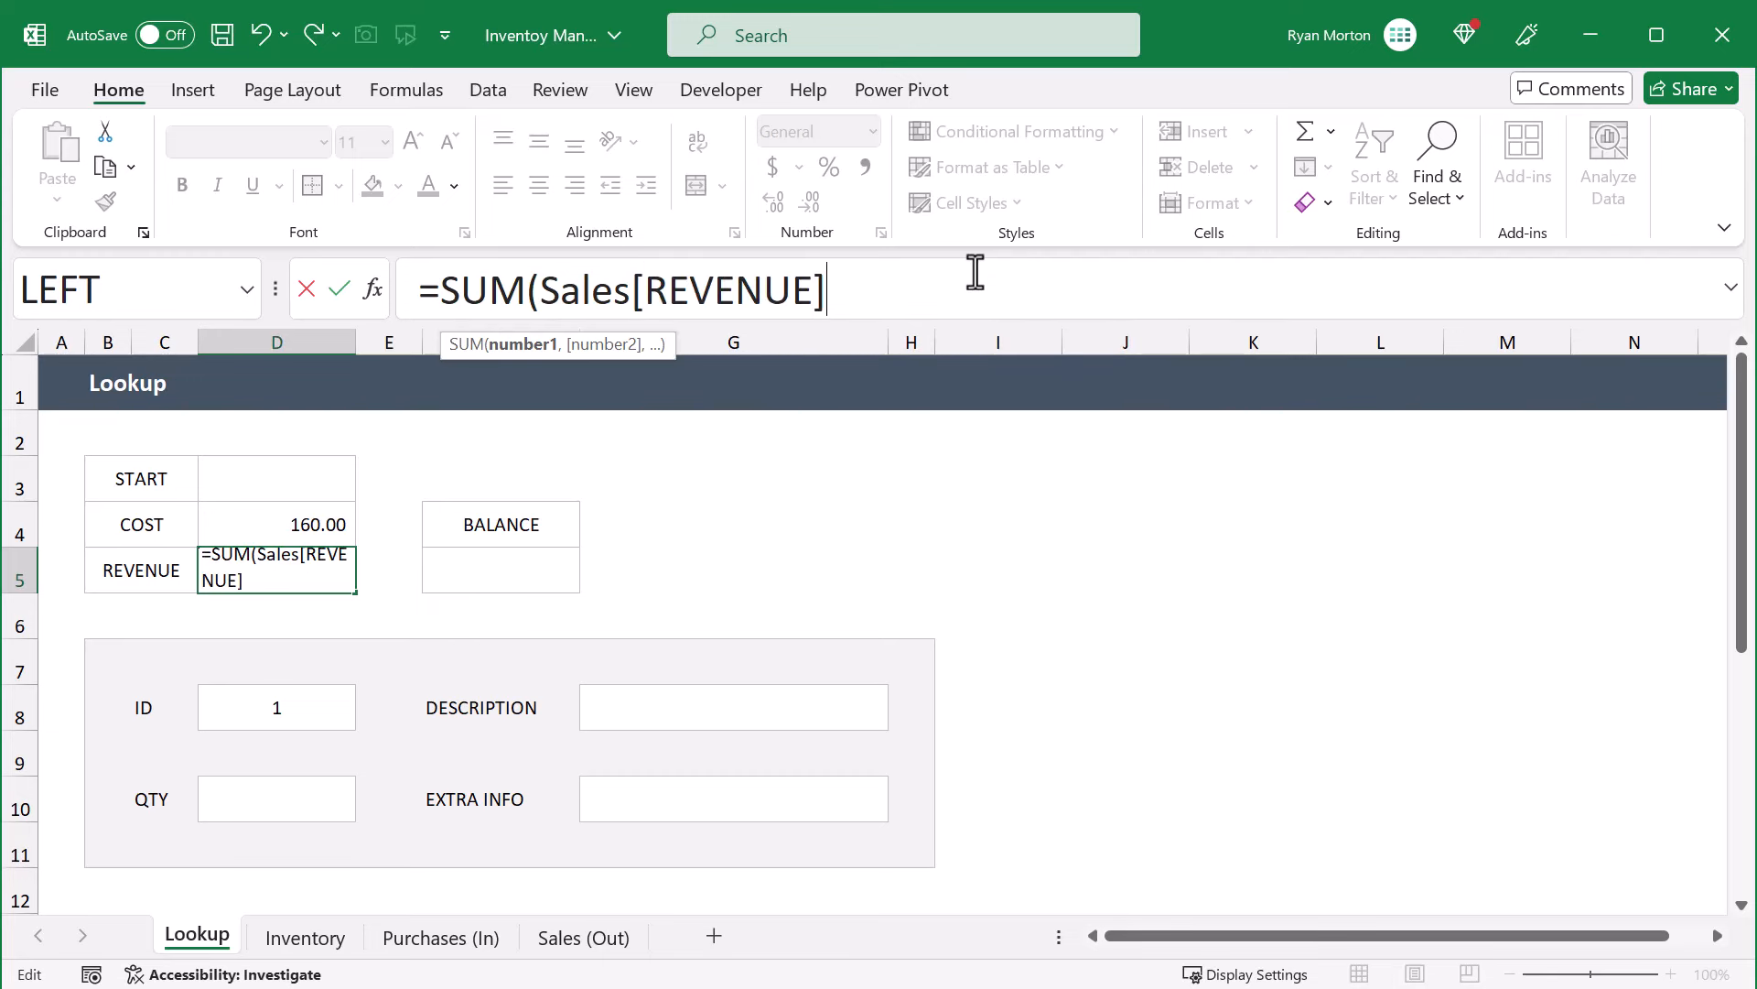
text())
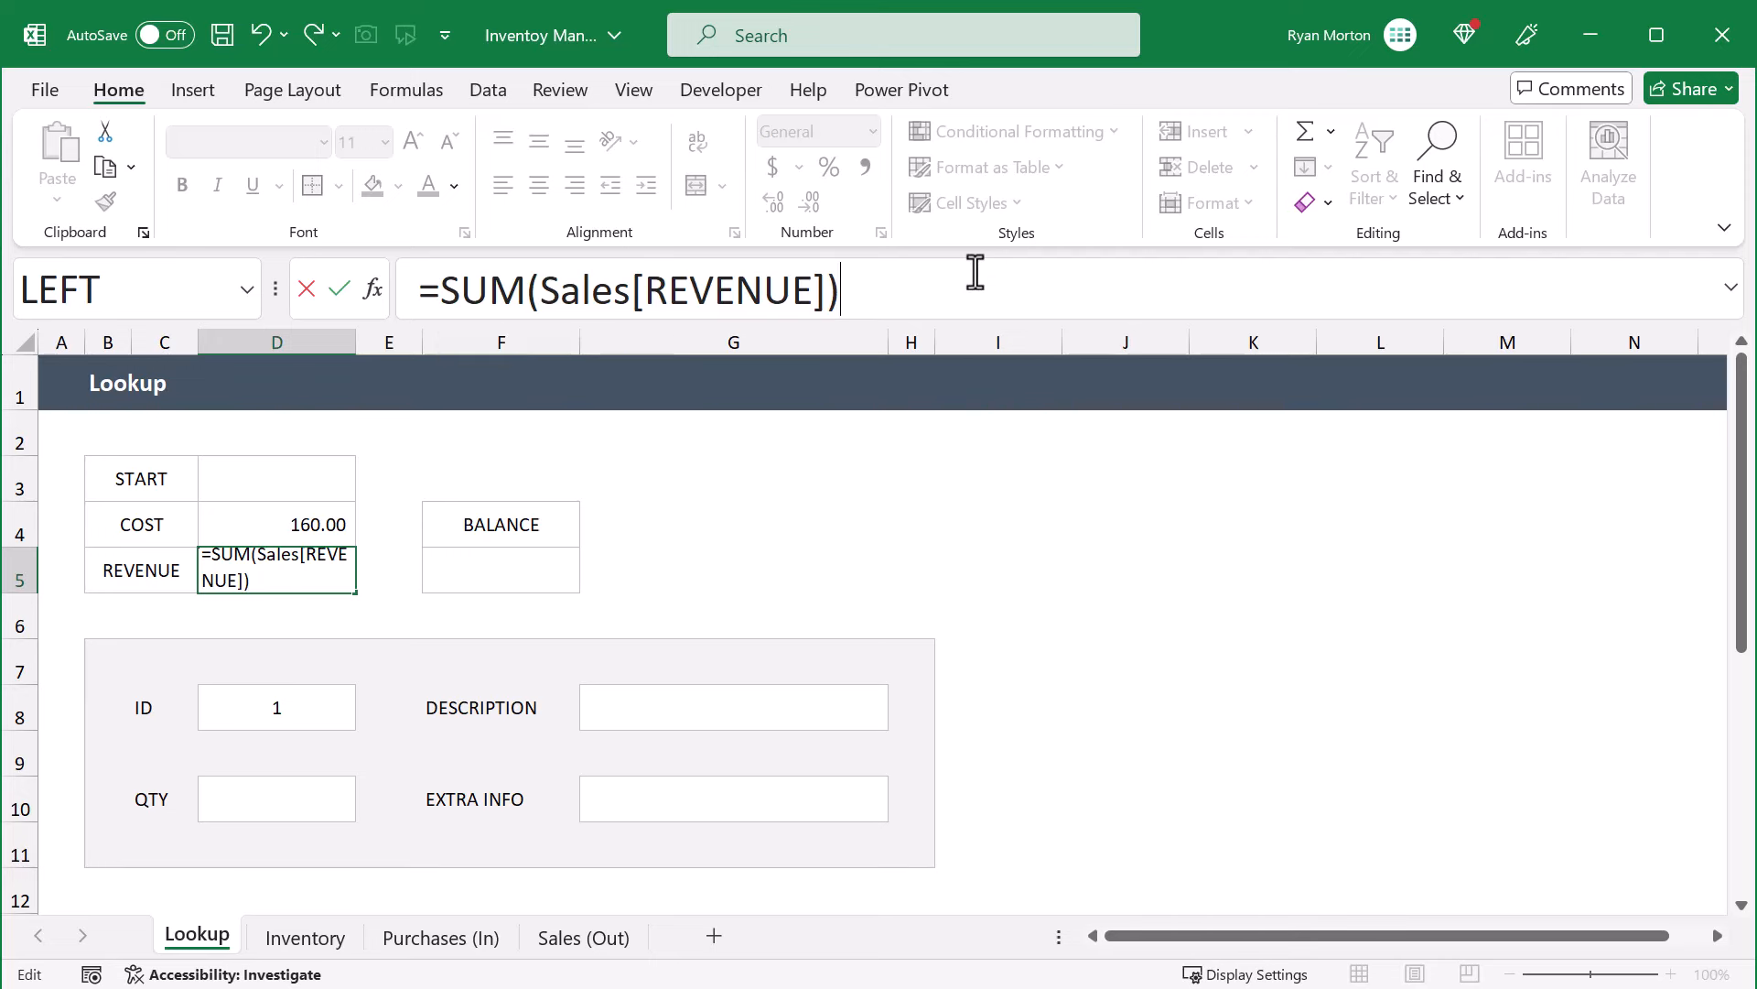
key(Return)
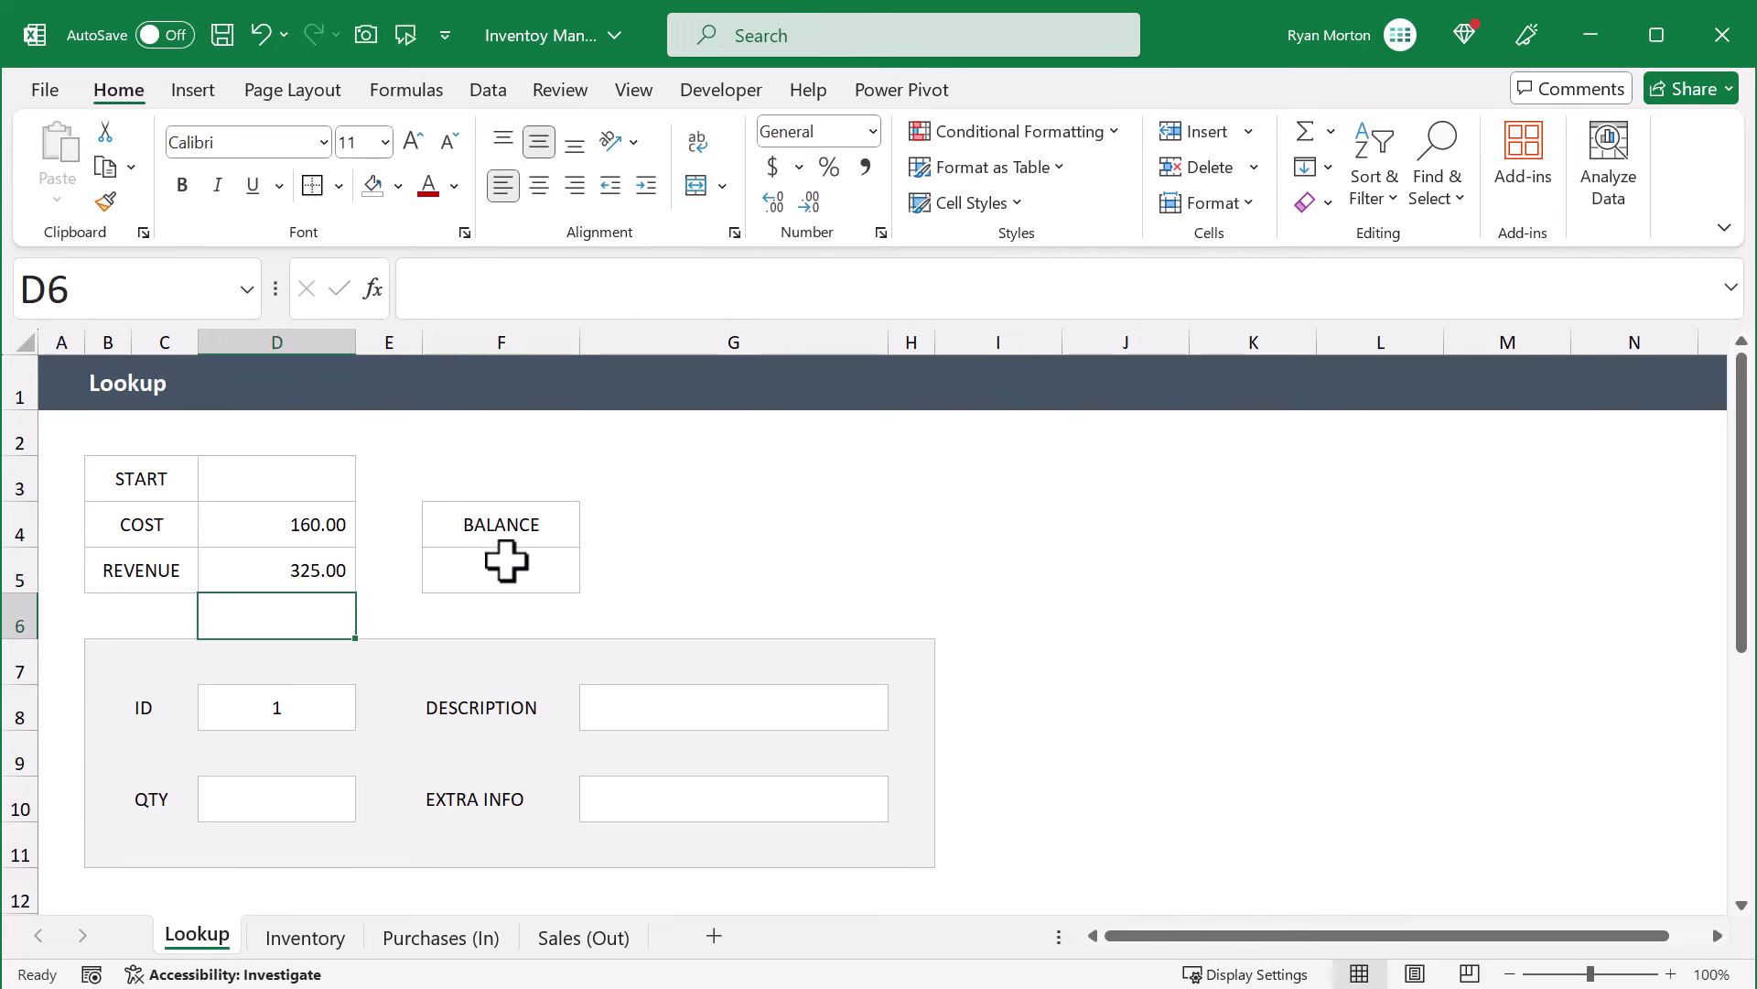
Calculate the balance in F5 as start minus cost plus revenue with the formula =D3-D4+D5
click(506, 561)
click(992, 293)
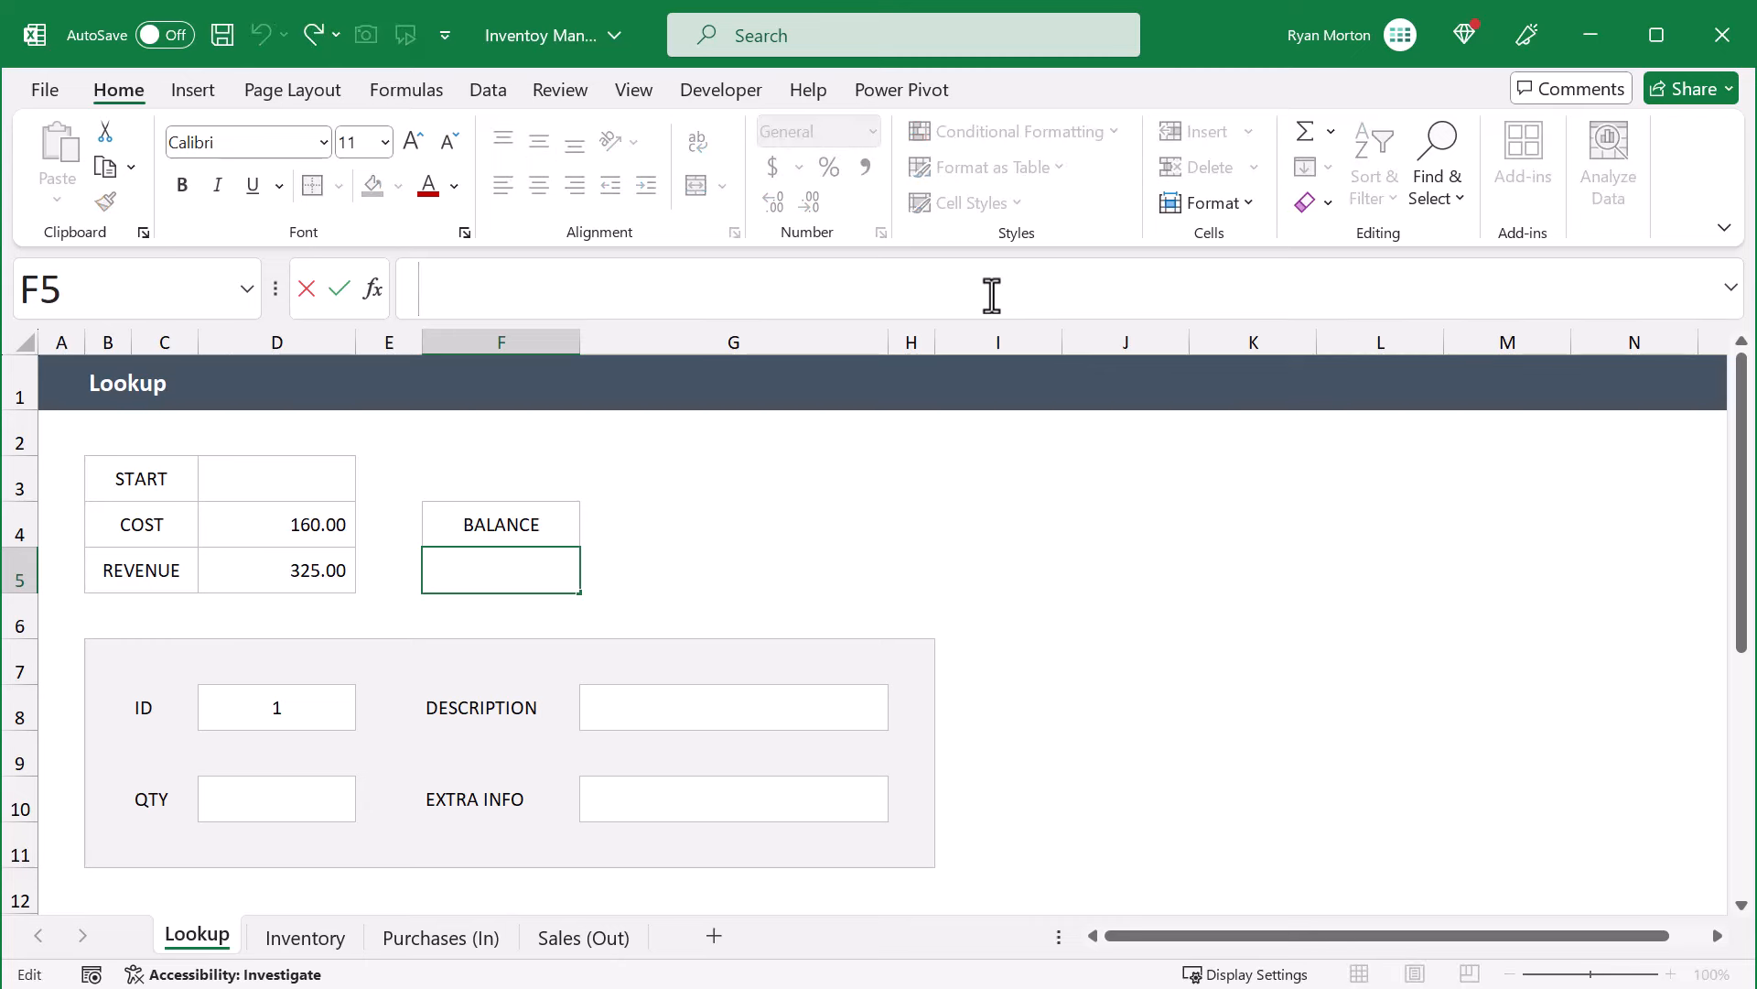
text(=)
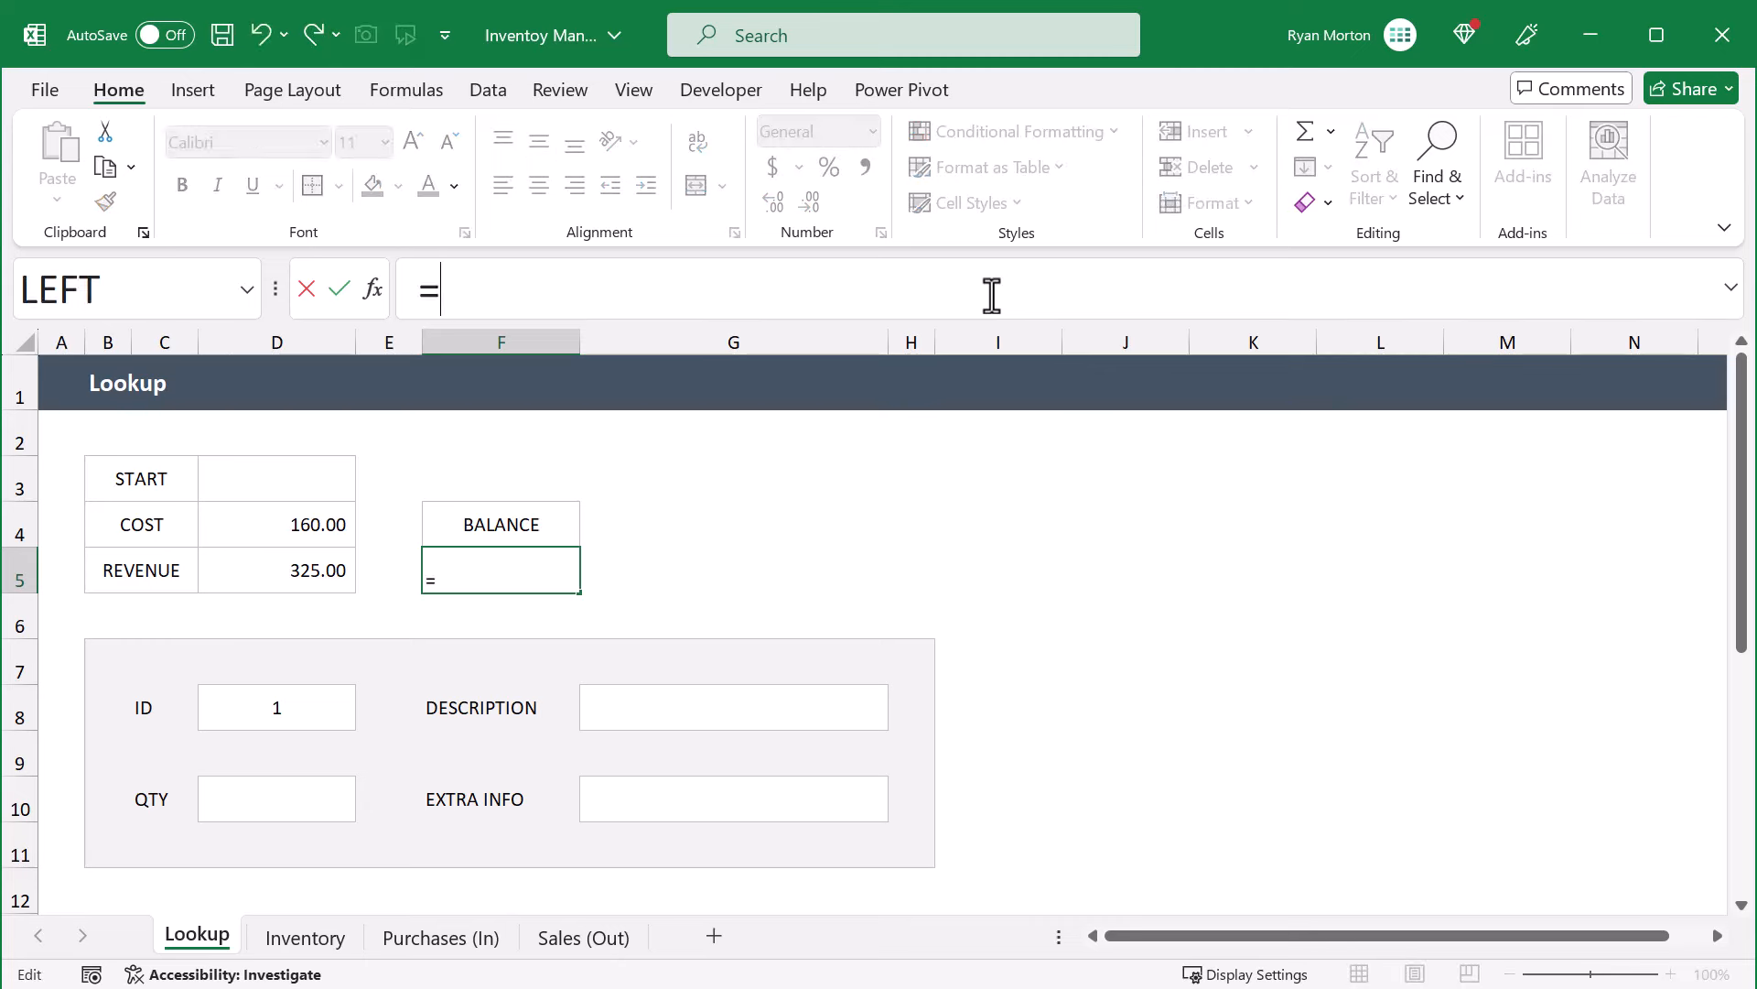
click(298, 467)
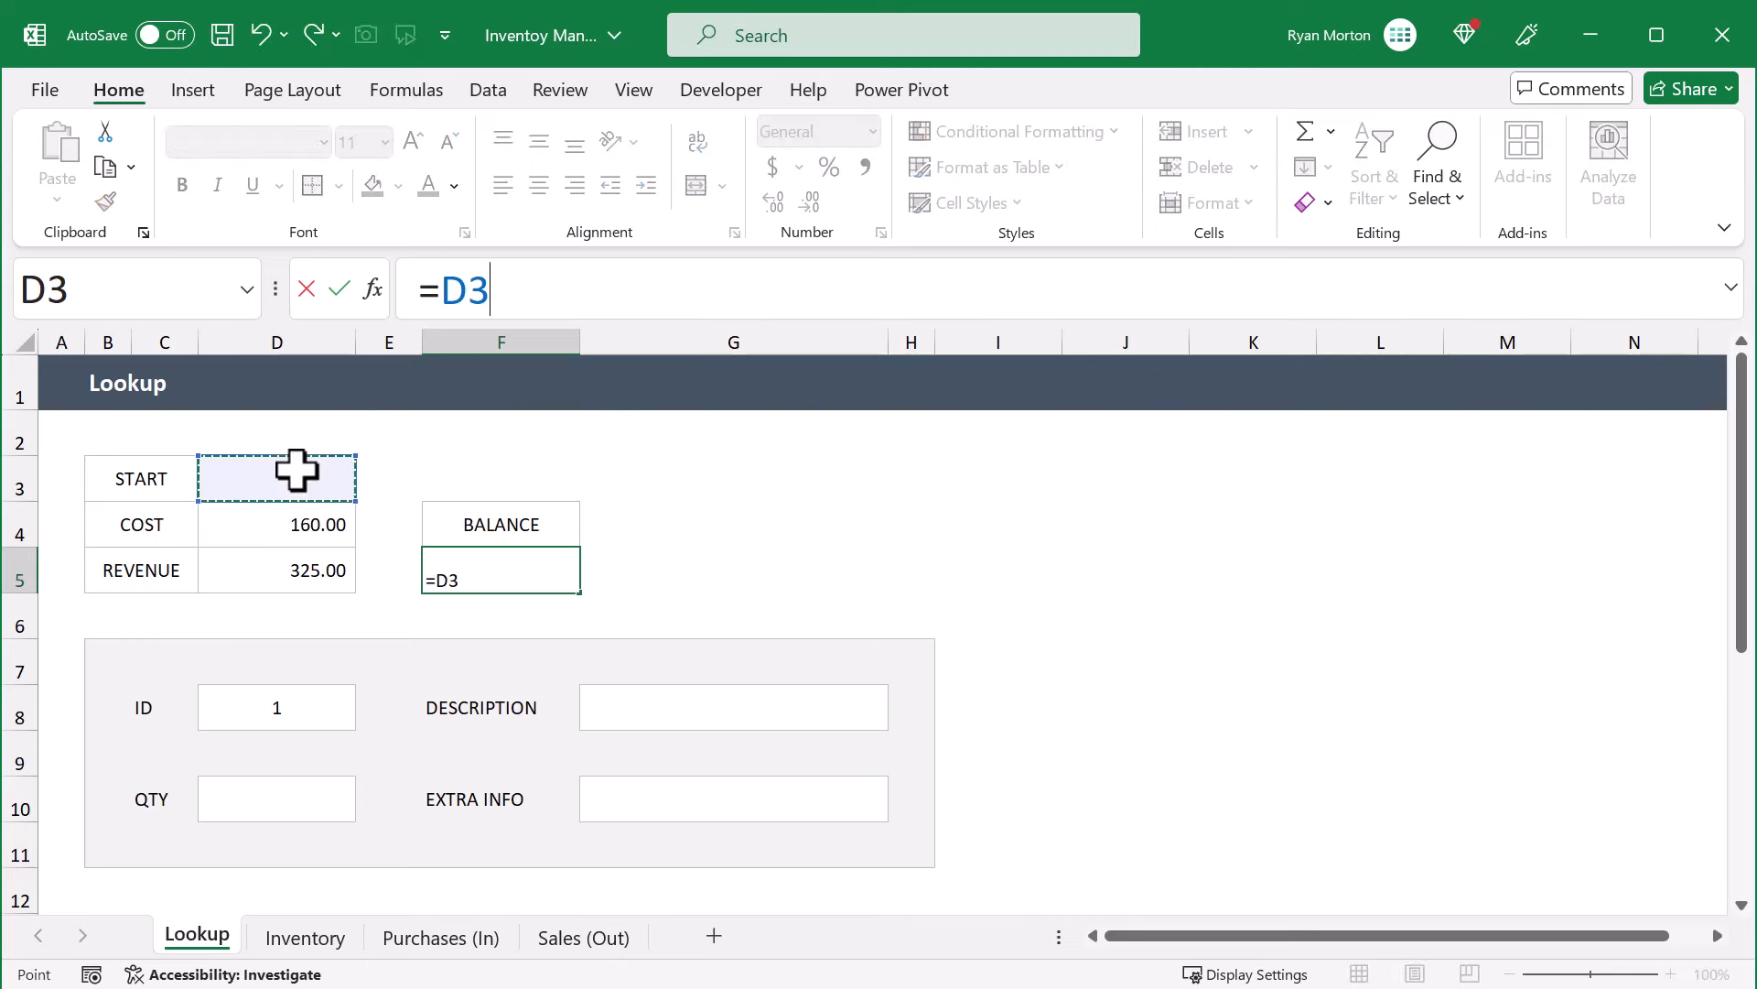
text(-)
click(274, 513)
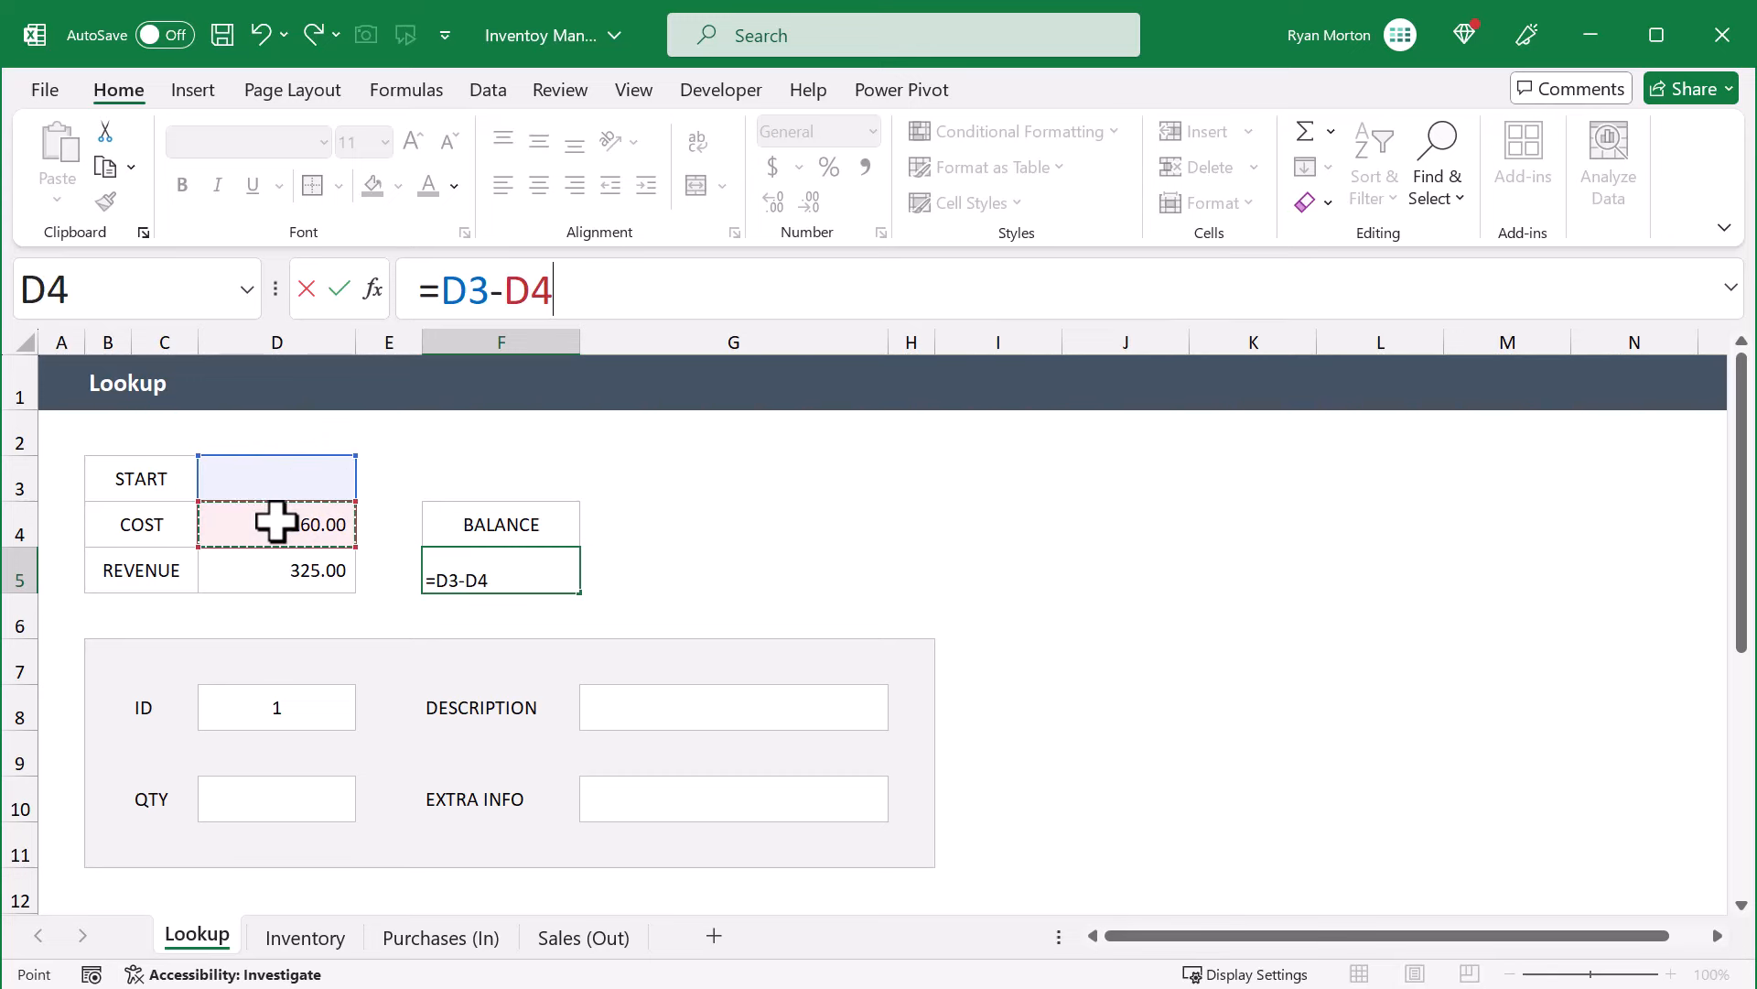
text(+)
click(292, 568)
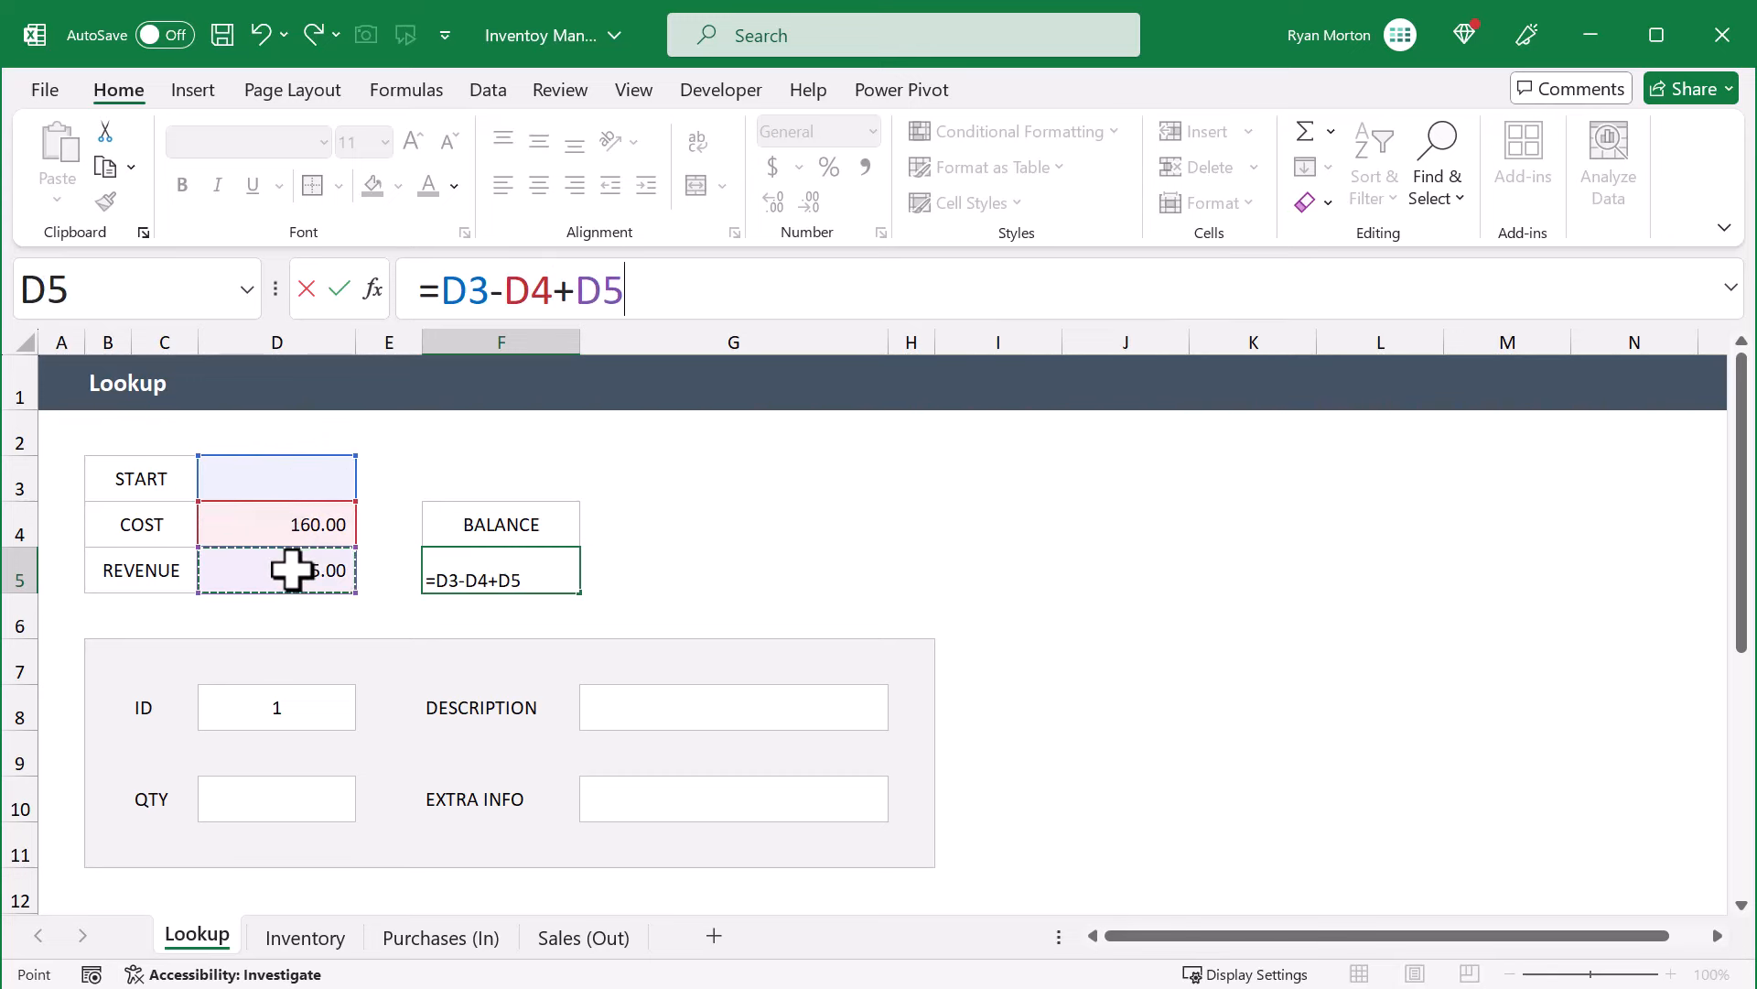
key(Return)
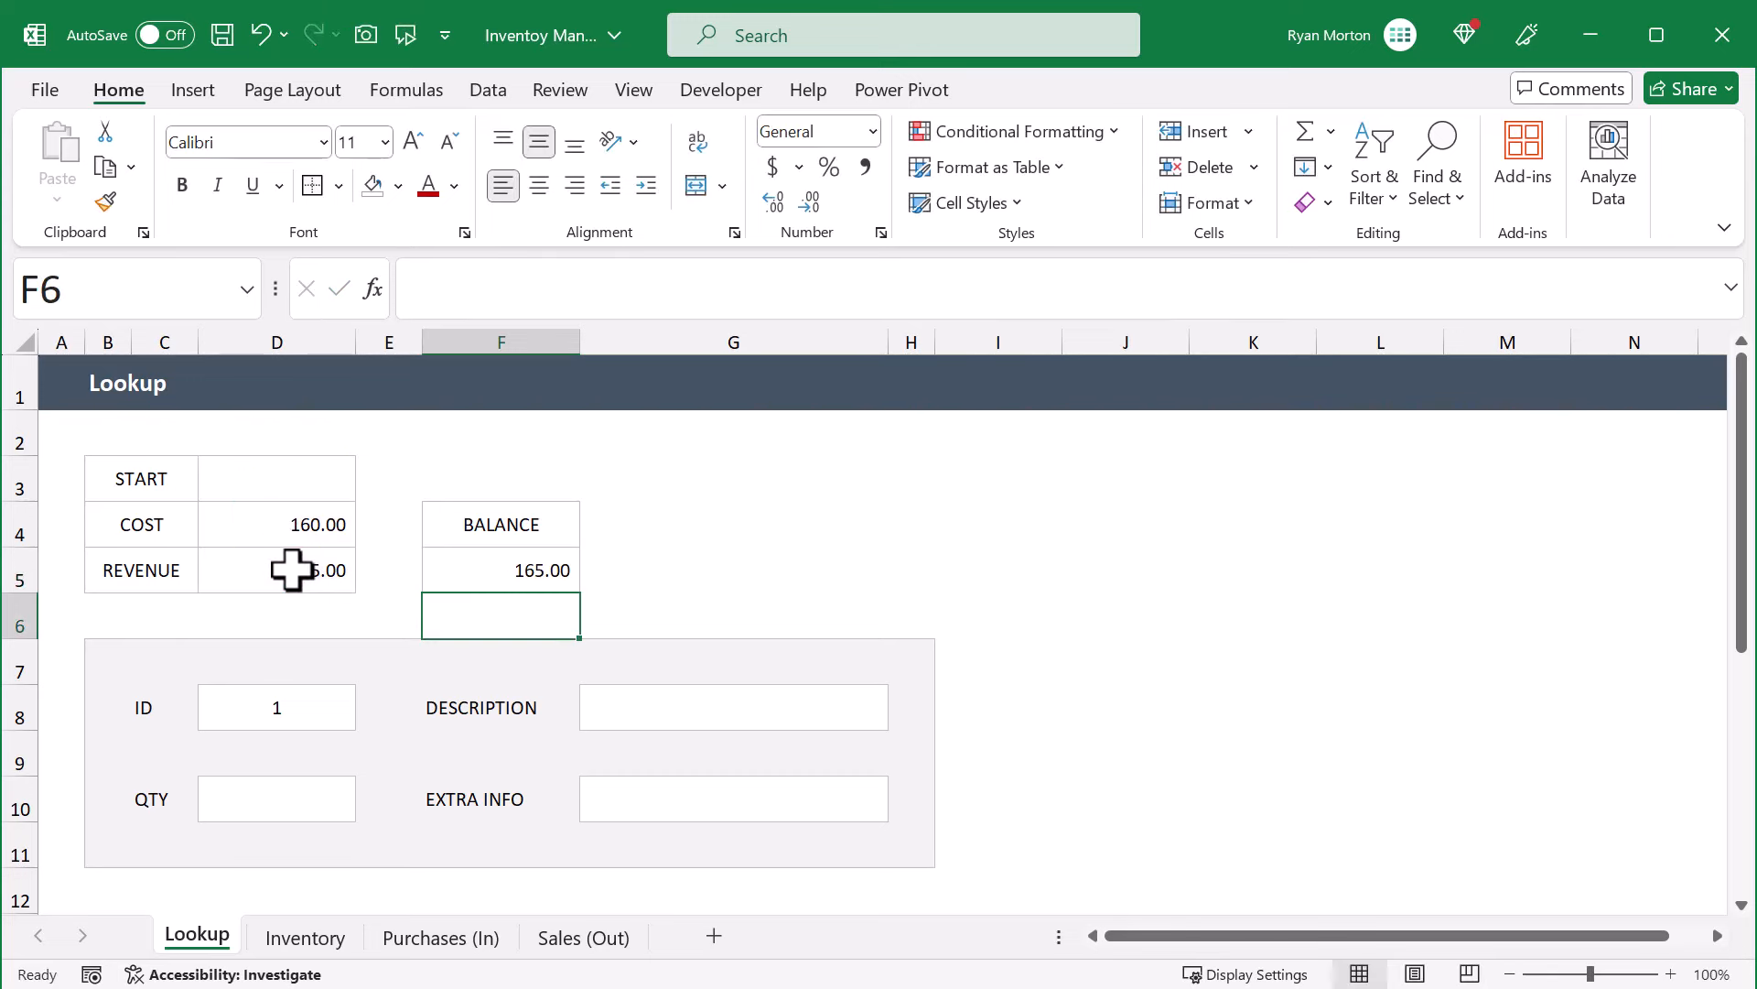
Review the revenue and balance formulas and enter a starting amount of 100 in D3
click(335, 535)
click(327, 570)
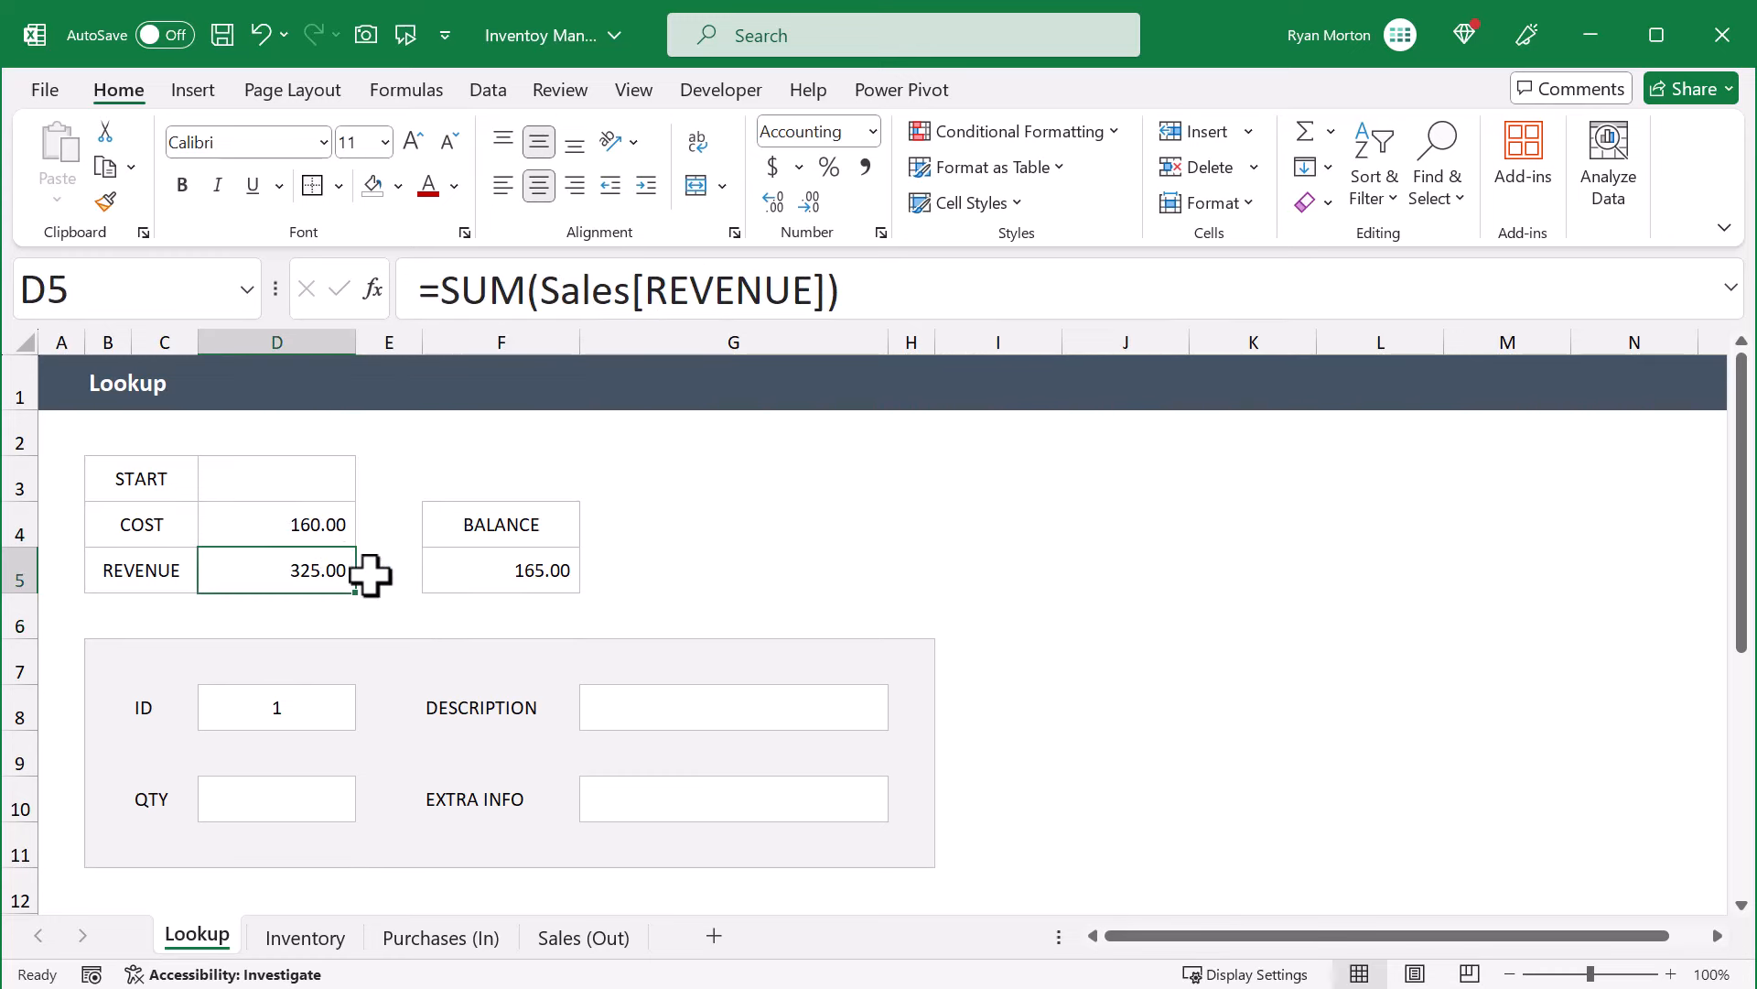
click(455, 568)
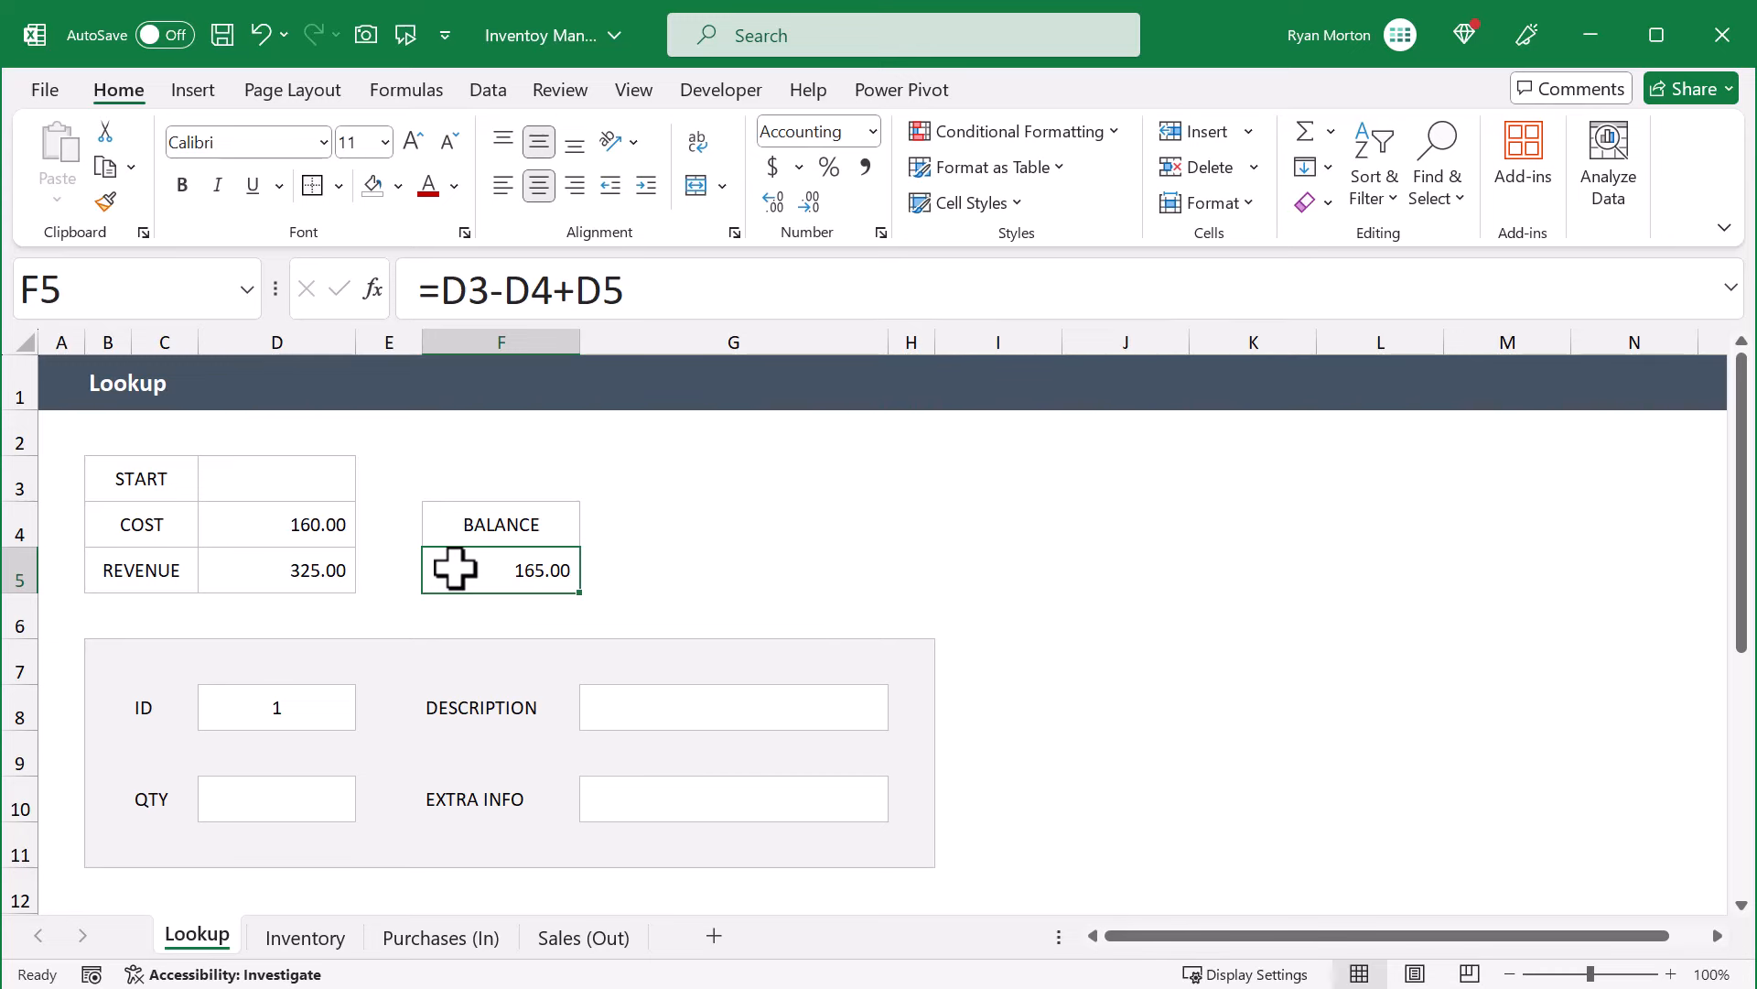
click(311, 476)
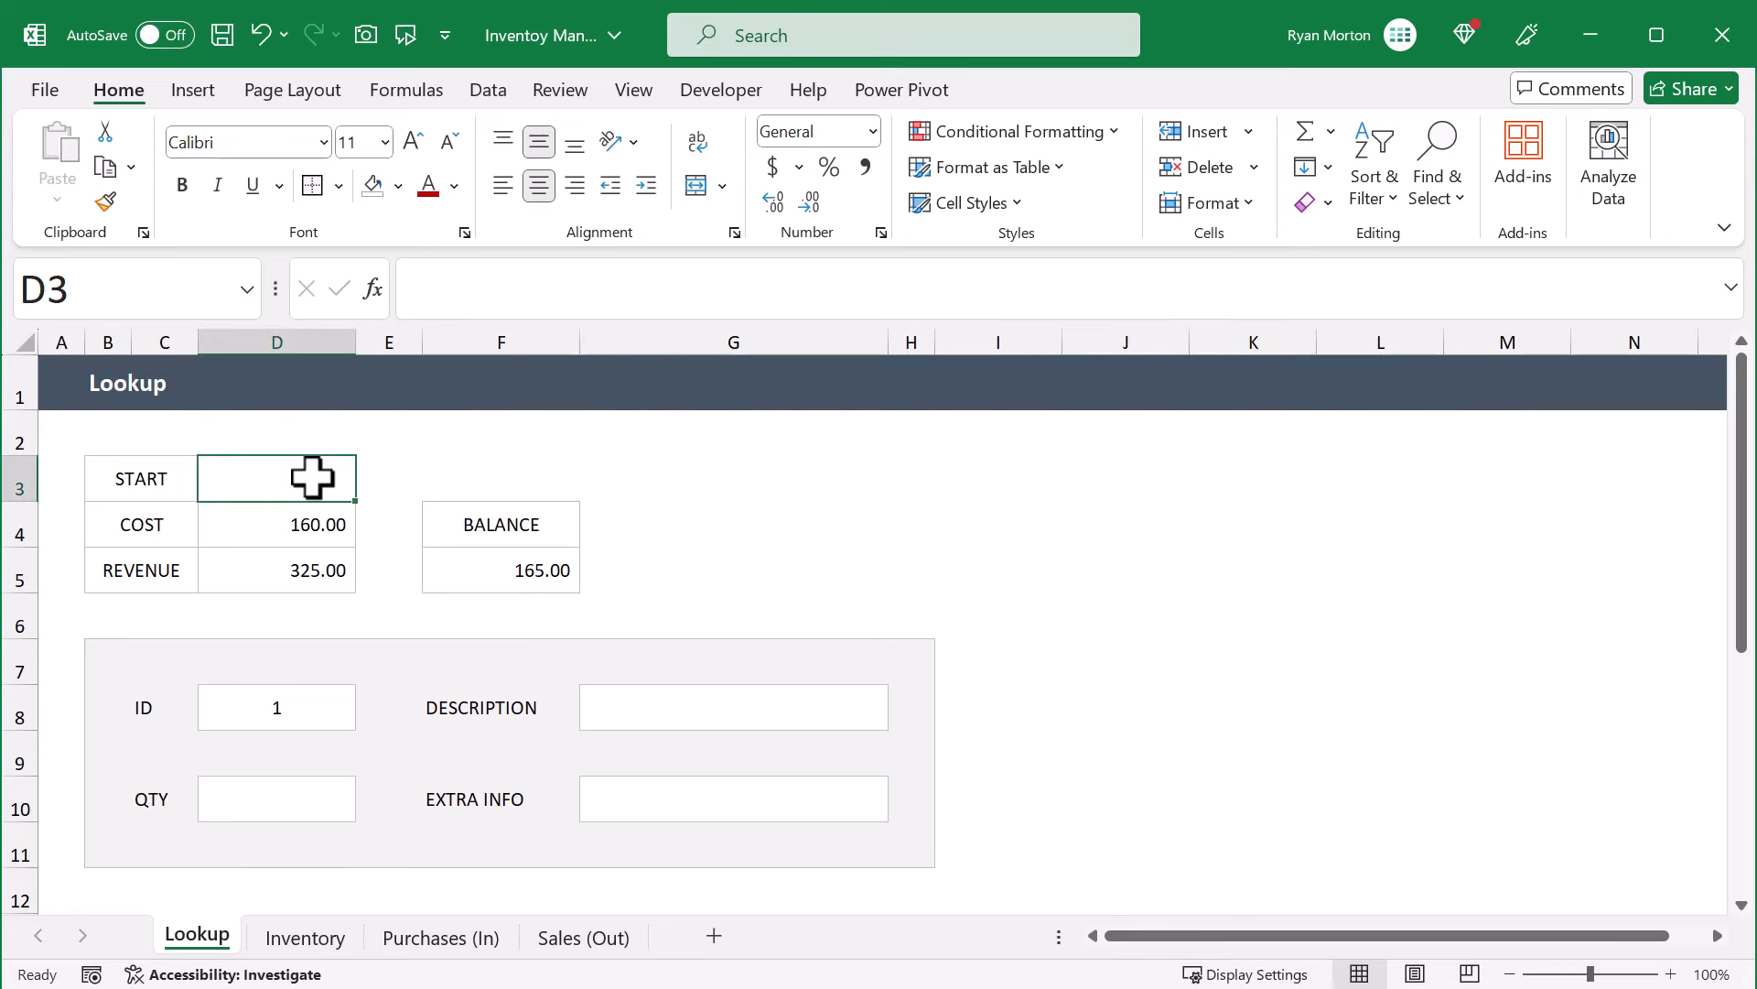
text(100)
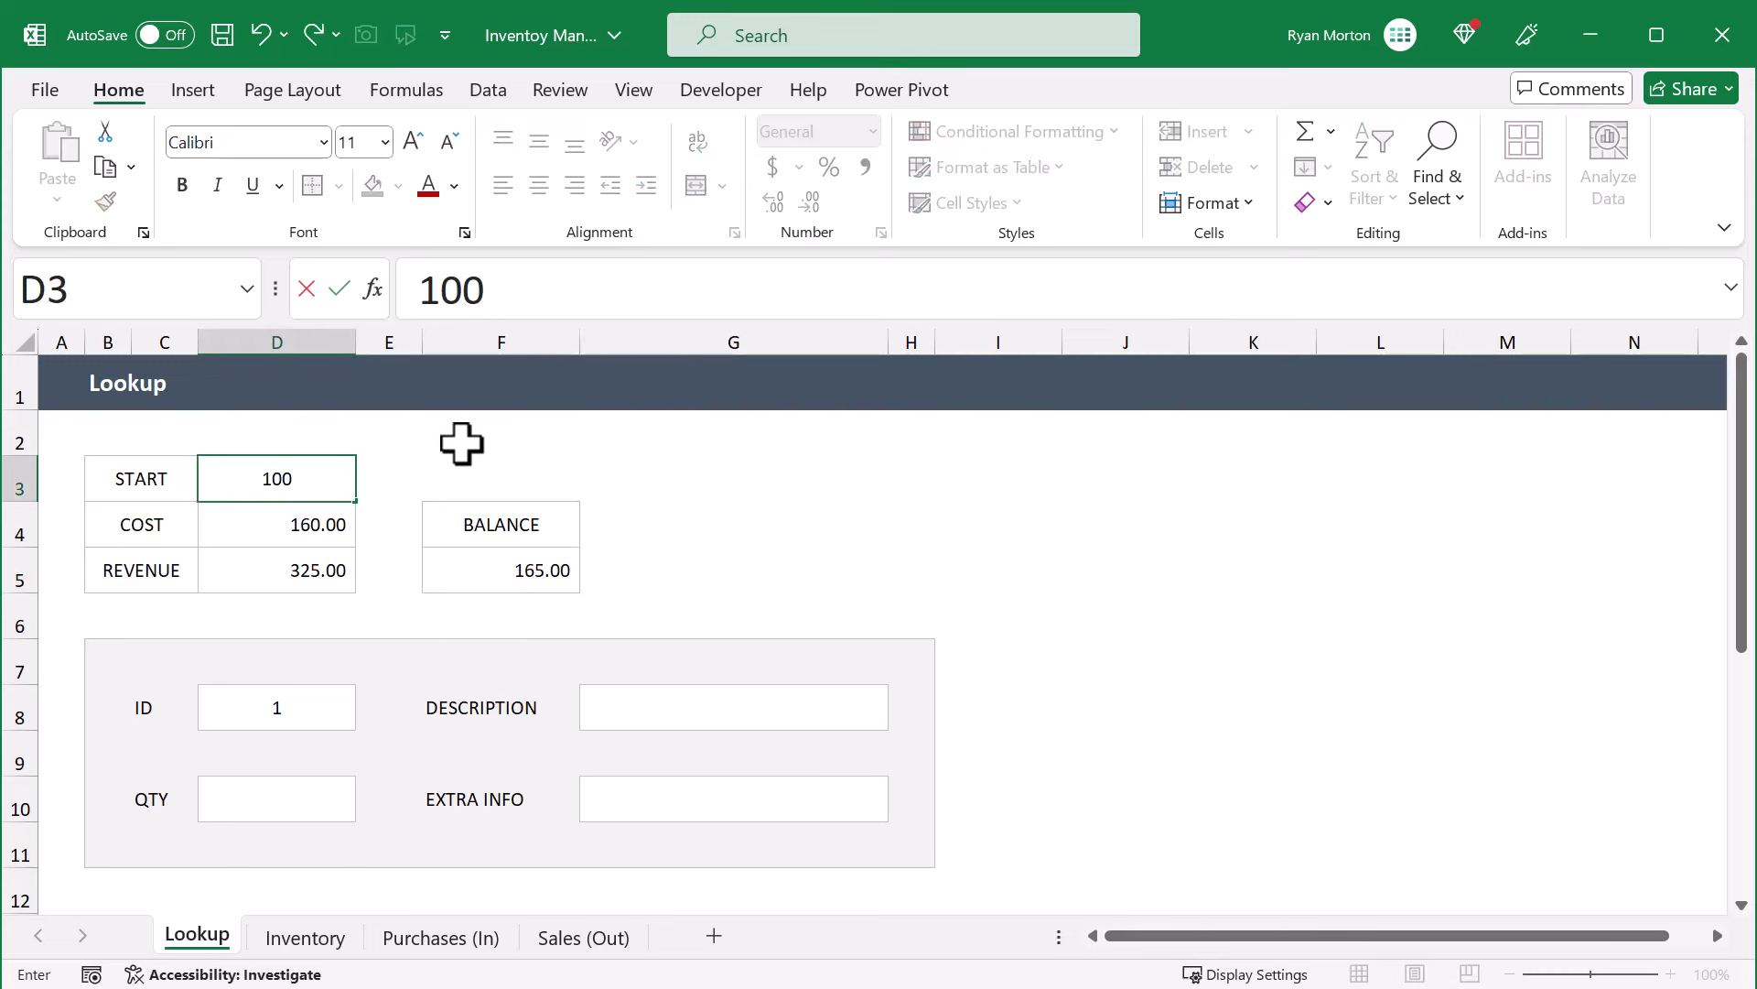
key(Return)
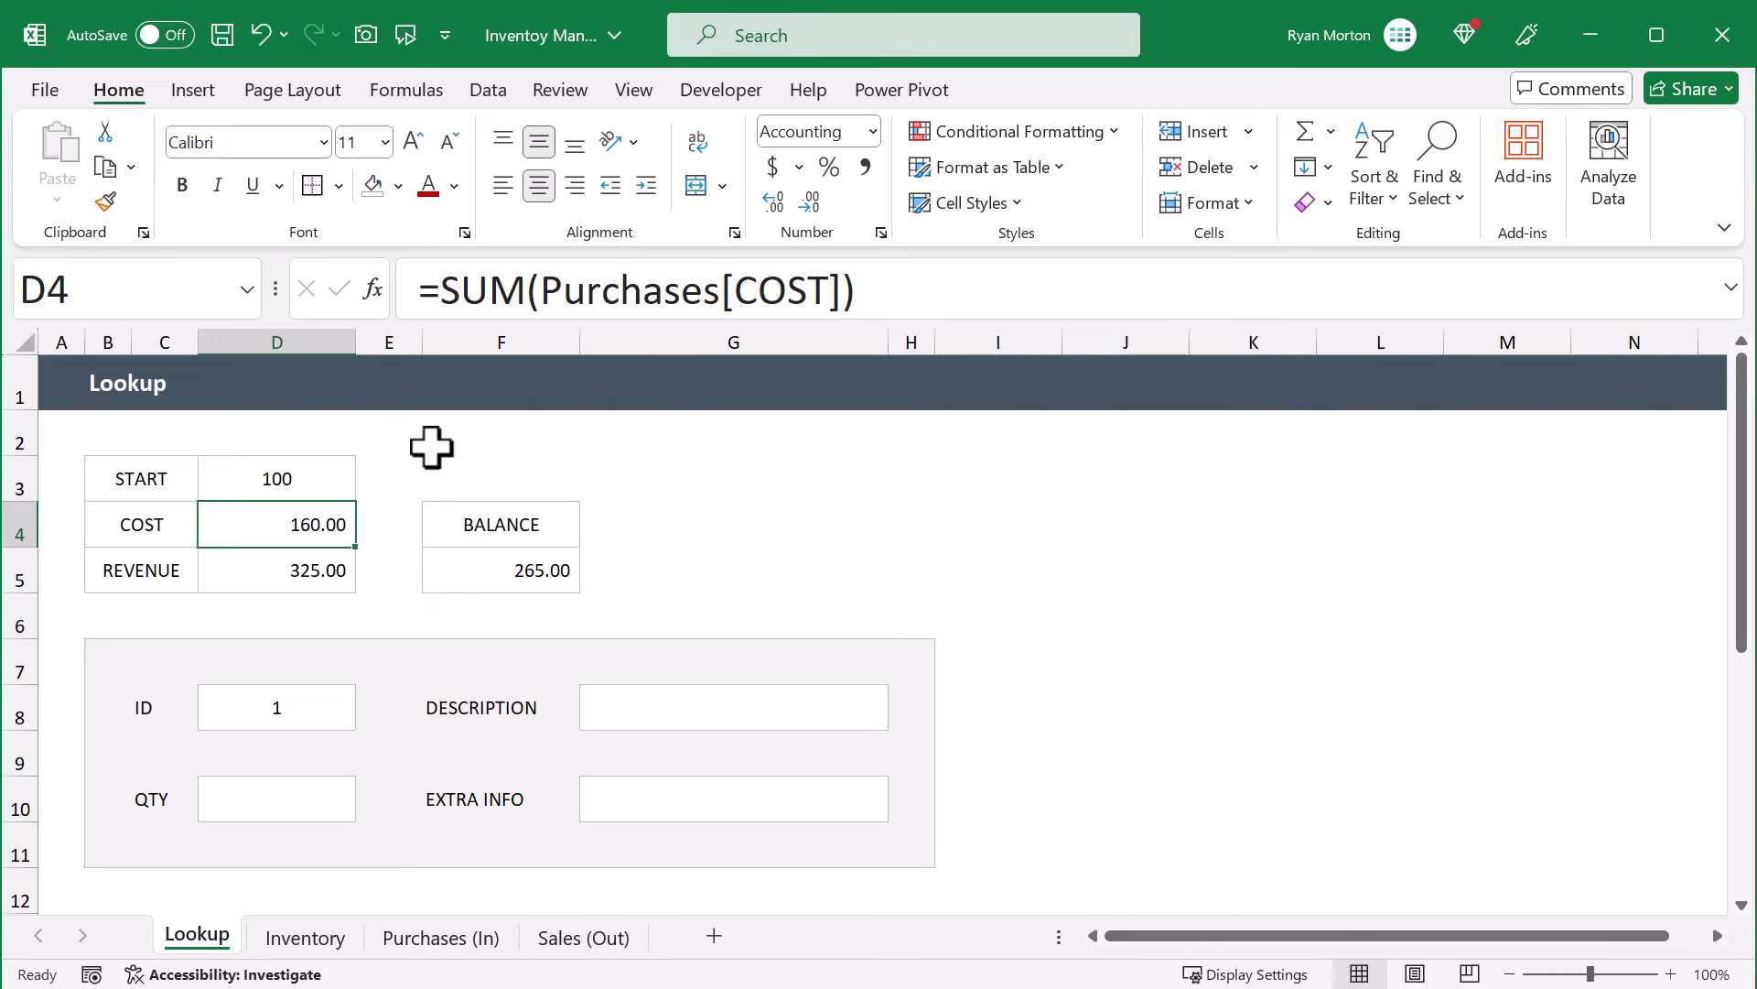
Apply the Number format to the start, cost and revenue amounts in D3:D5 and the balance in F5
drag(321, 467, 317, 577)
ctrl+click(519, 567)
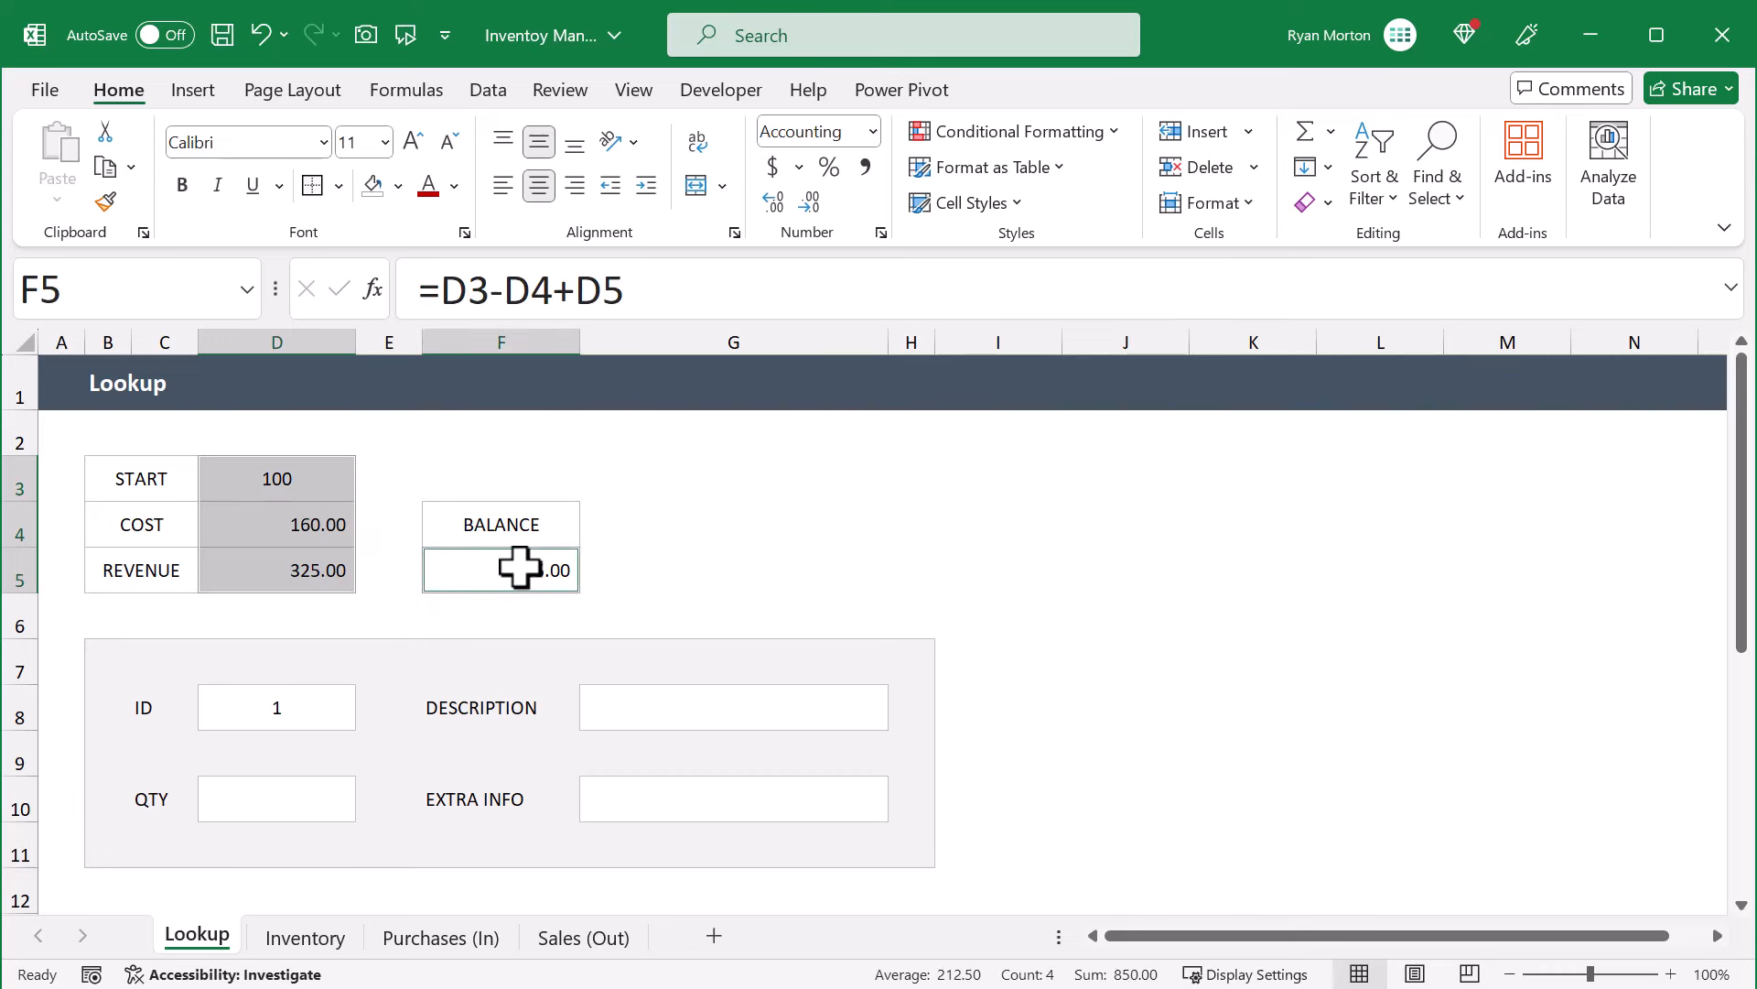
click(872, 134)
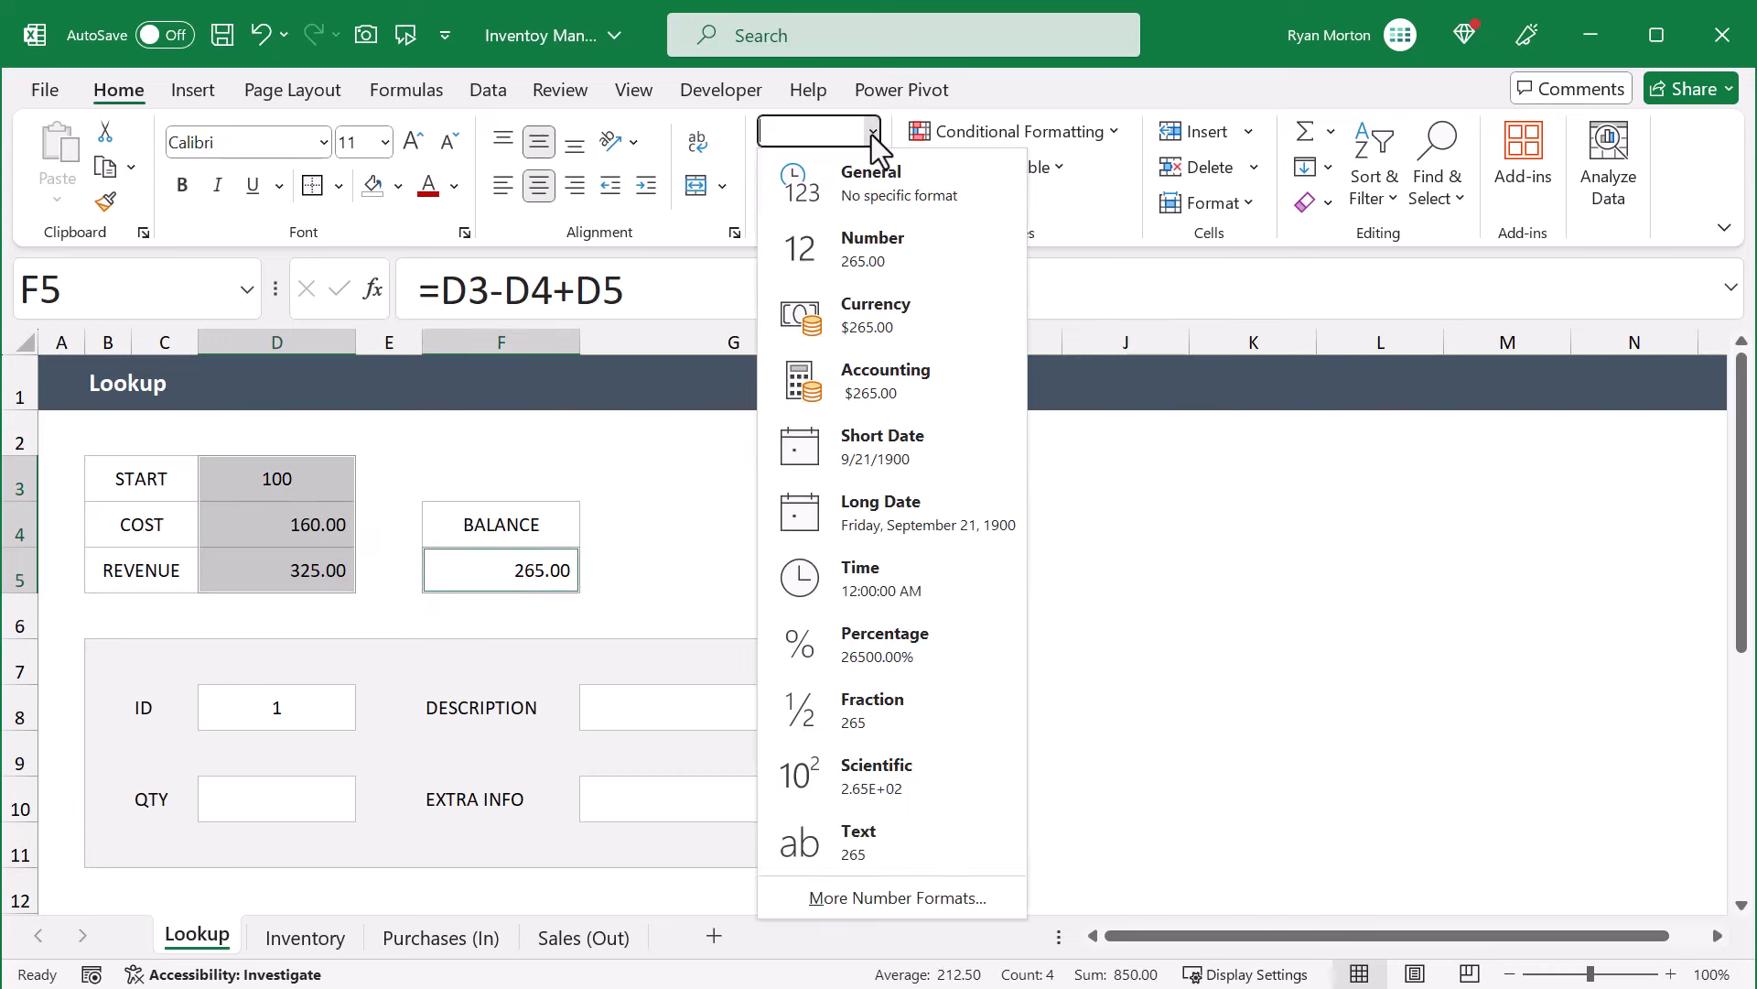
click(876, 251)
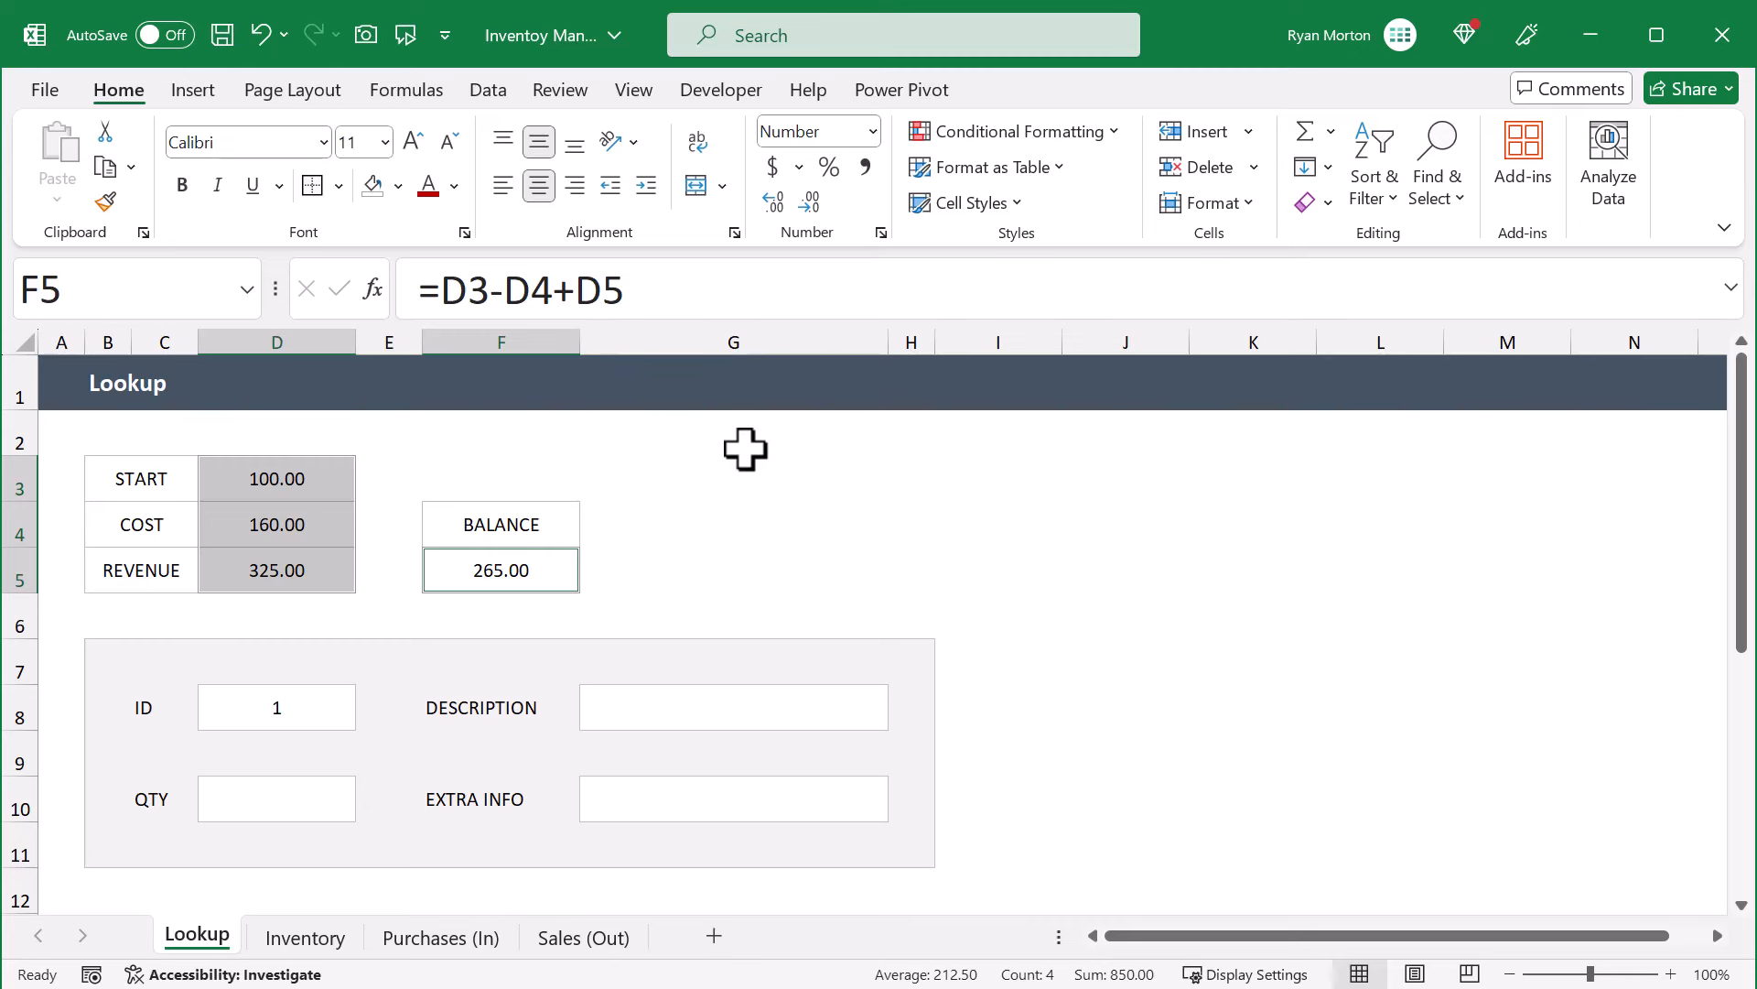
click(730, 570)
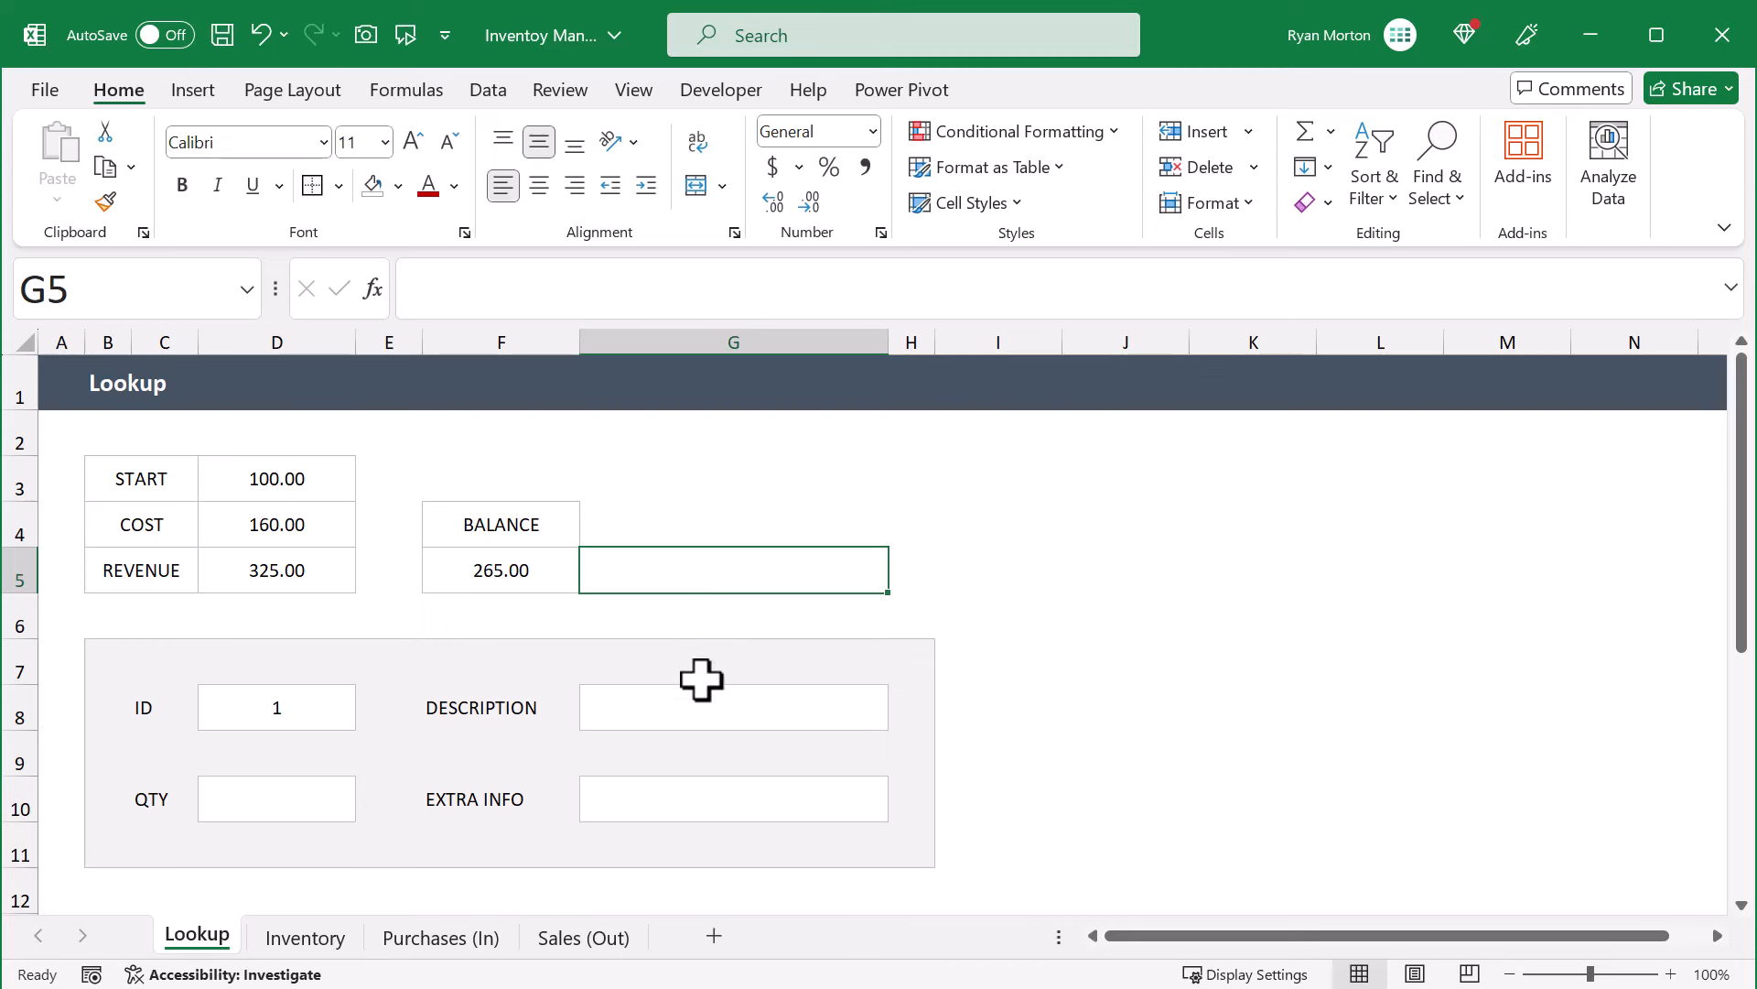
Look up the description for the ID in G8 with the formula =IFNA(VLOOKUP($D$8,Inventory,2,FALSE),"-")
click(693, 709)
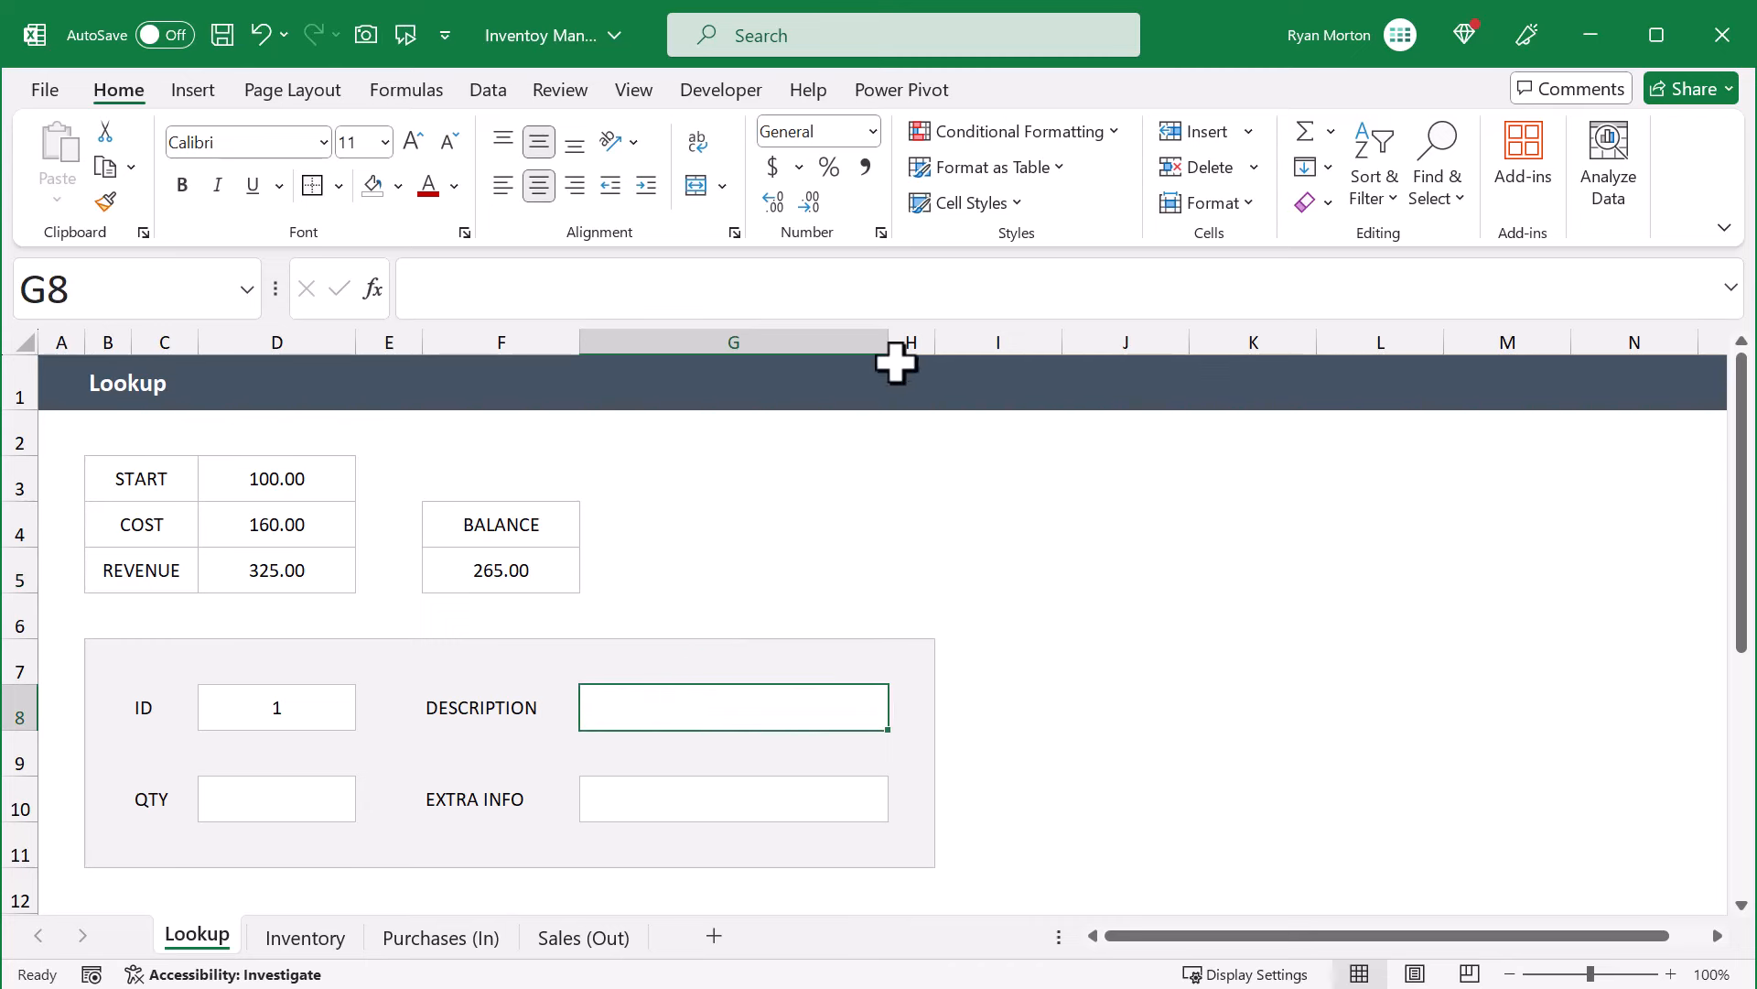
click(1084, 283)
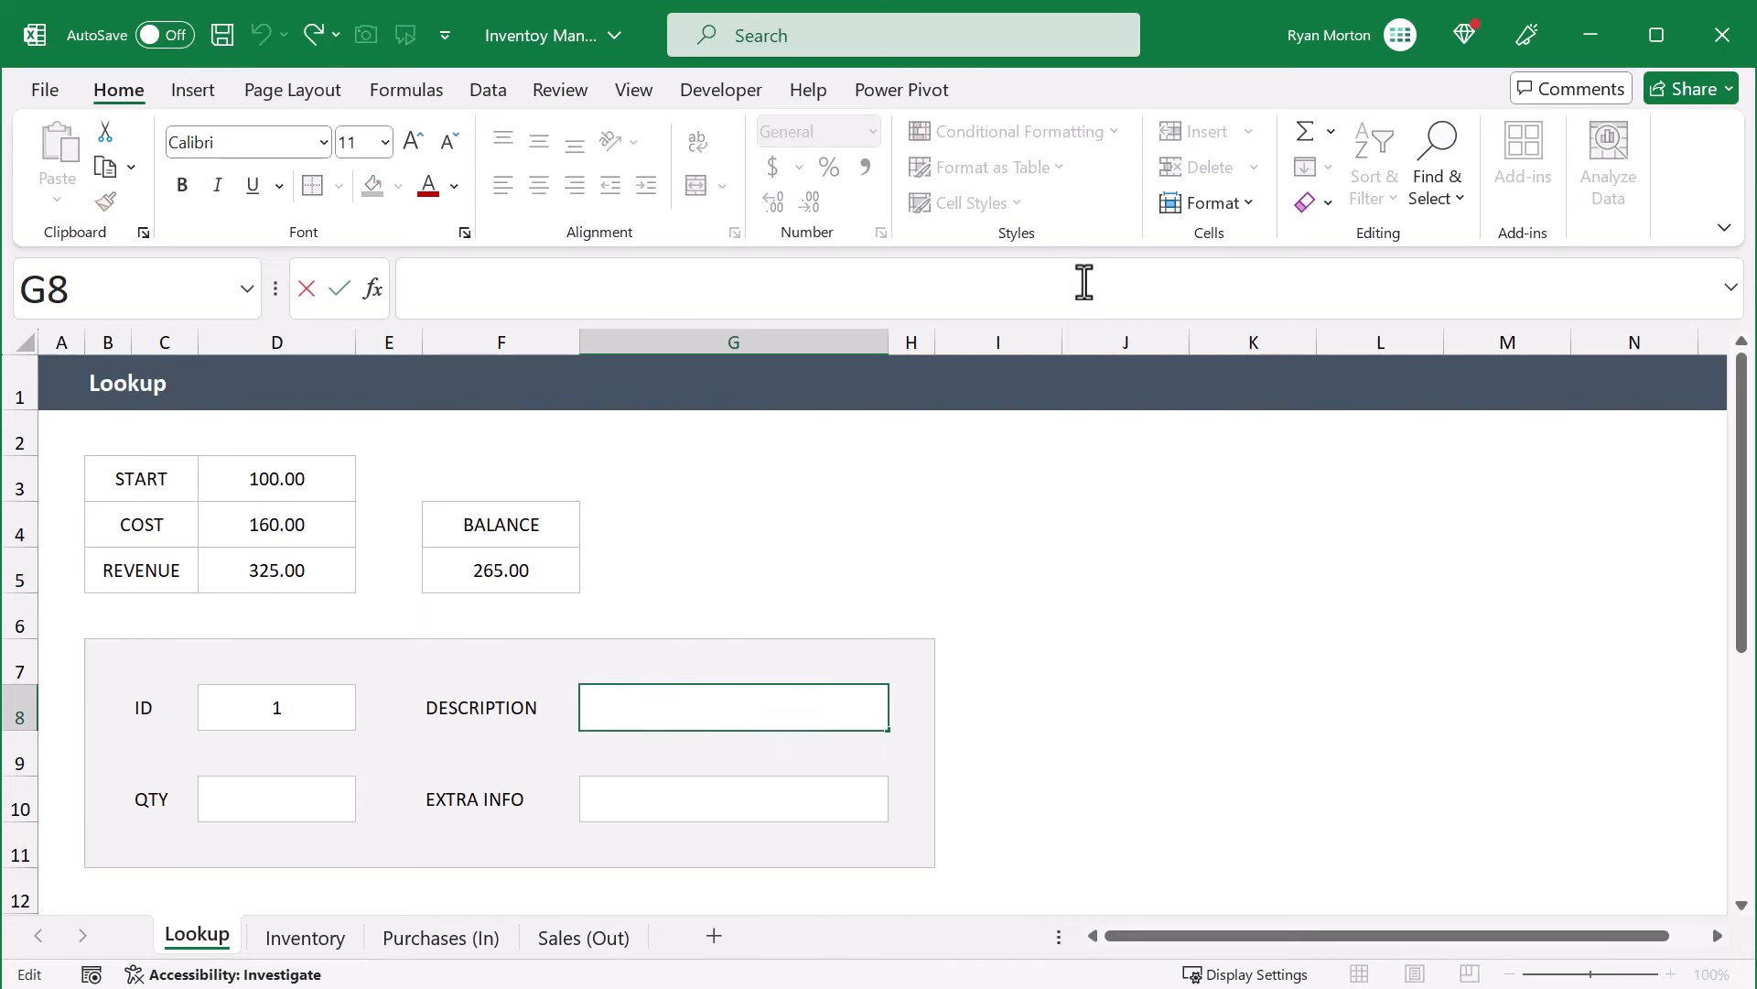
text(=)
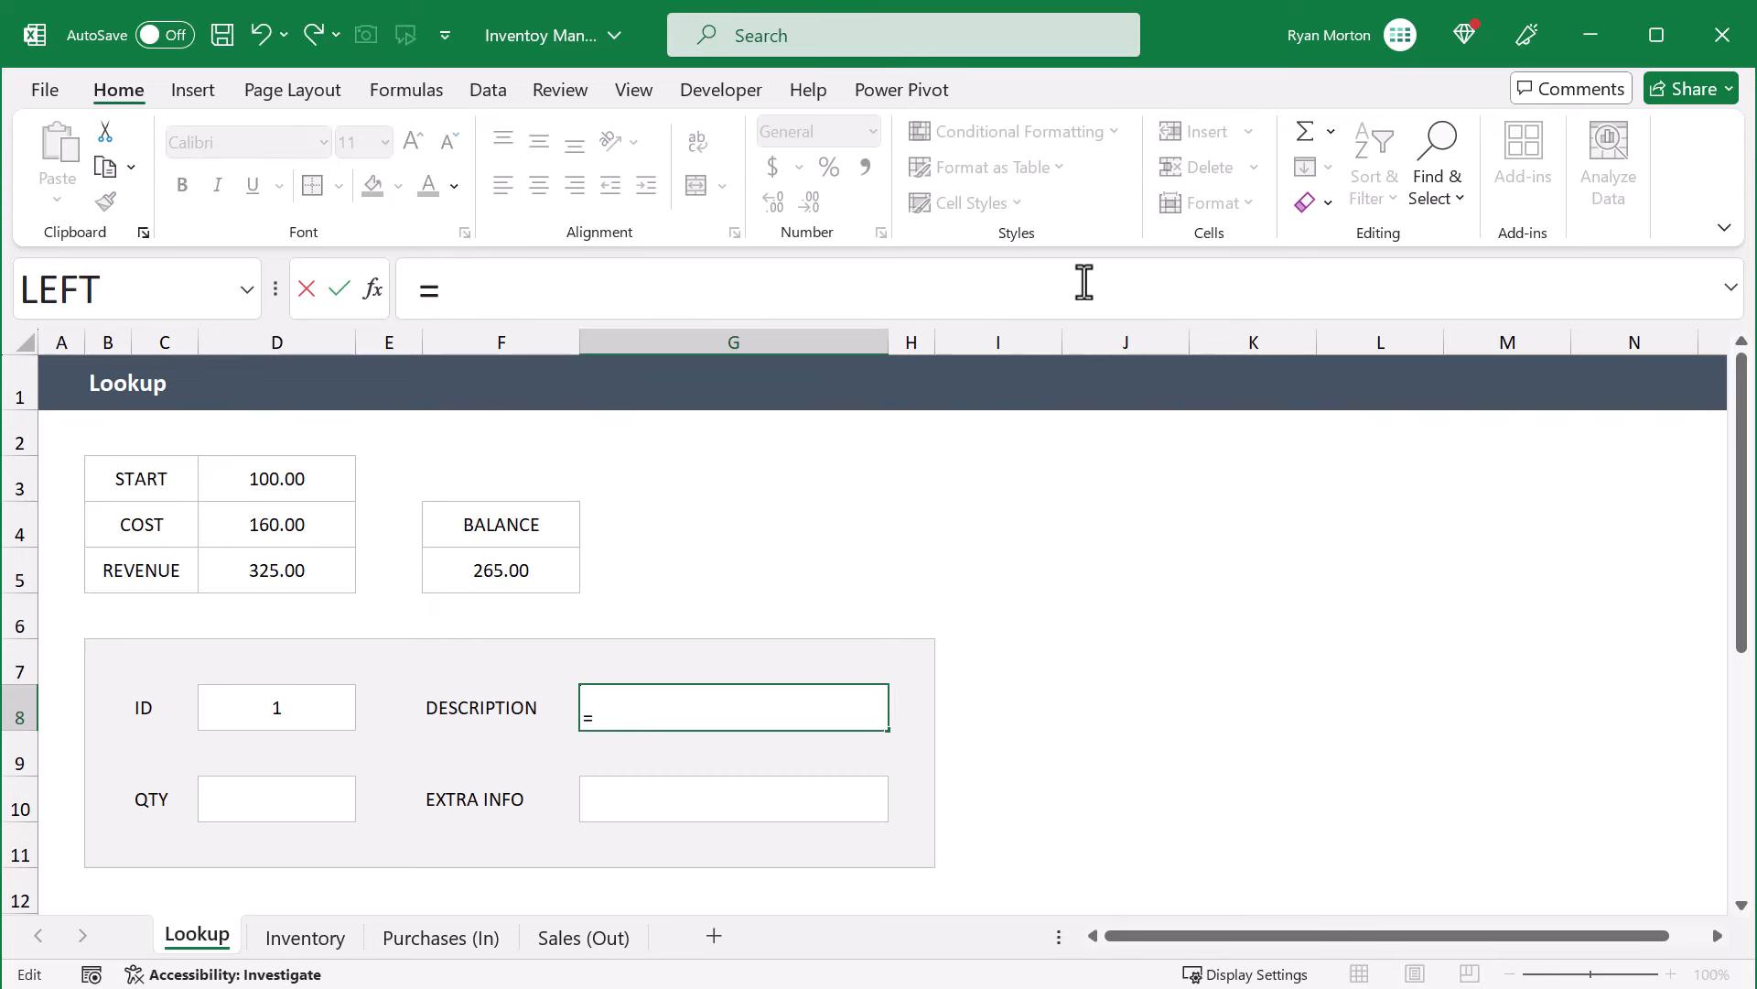
text(v)
key(BackSpace)
text(ifn)
key(Tab)
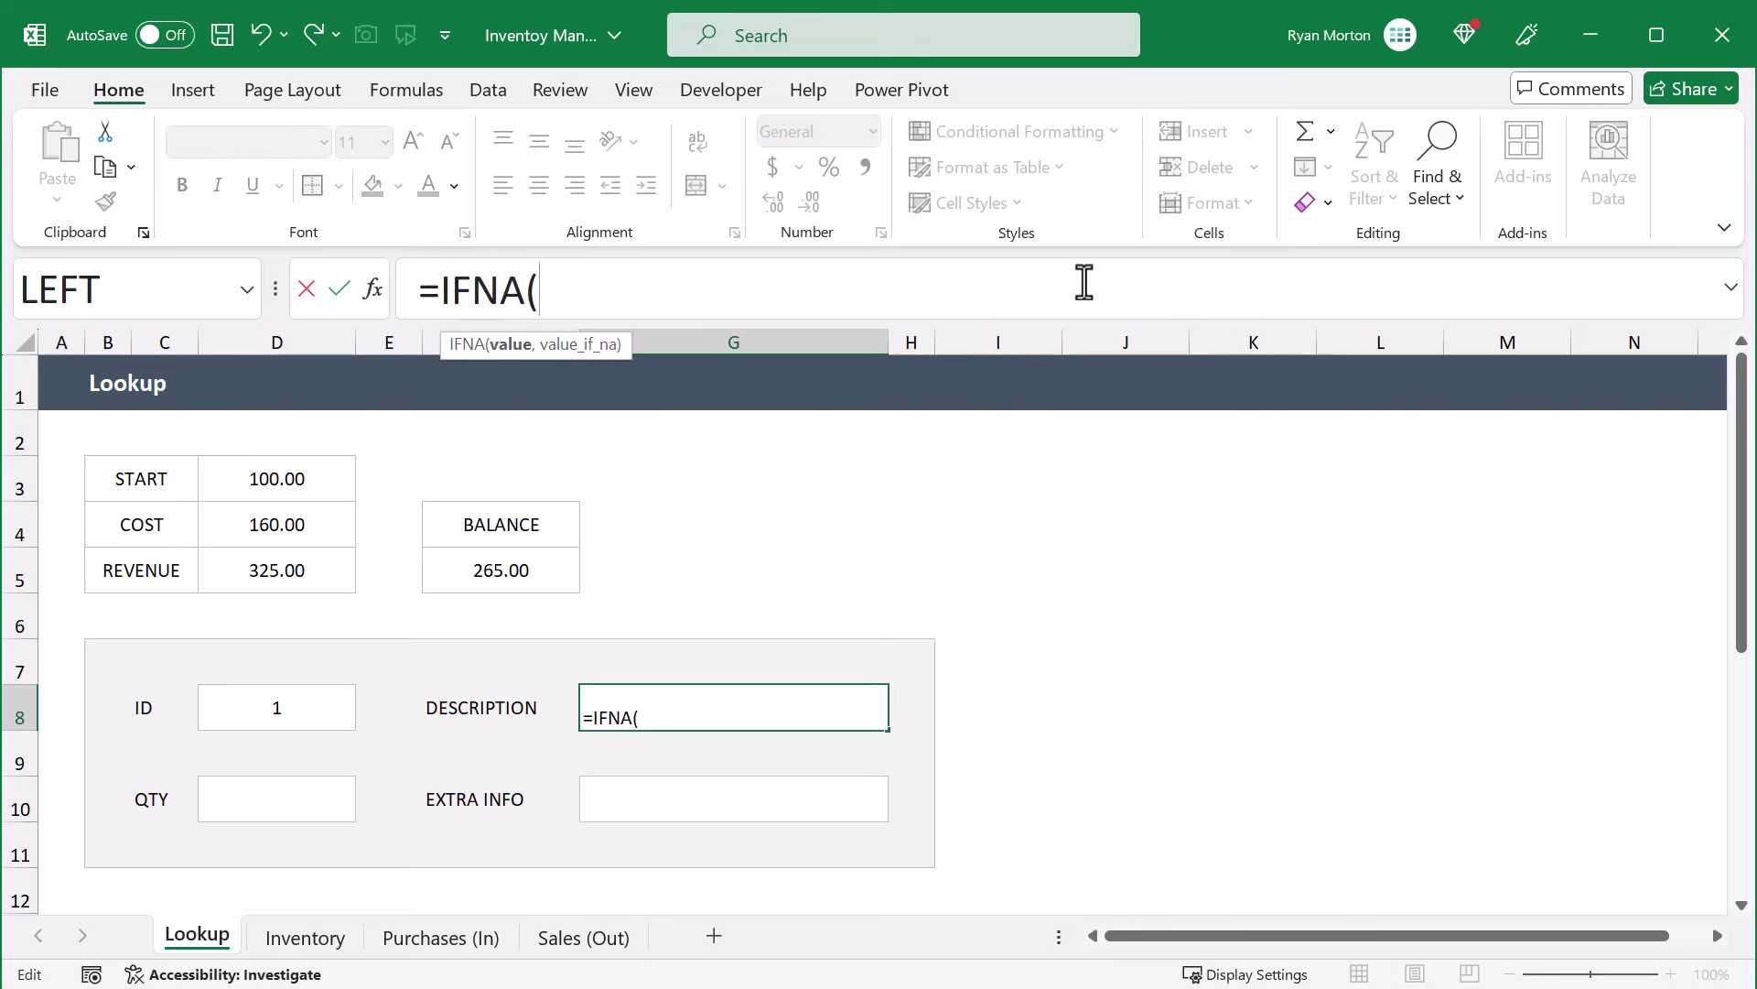
text(vl)
key(Tab)
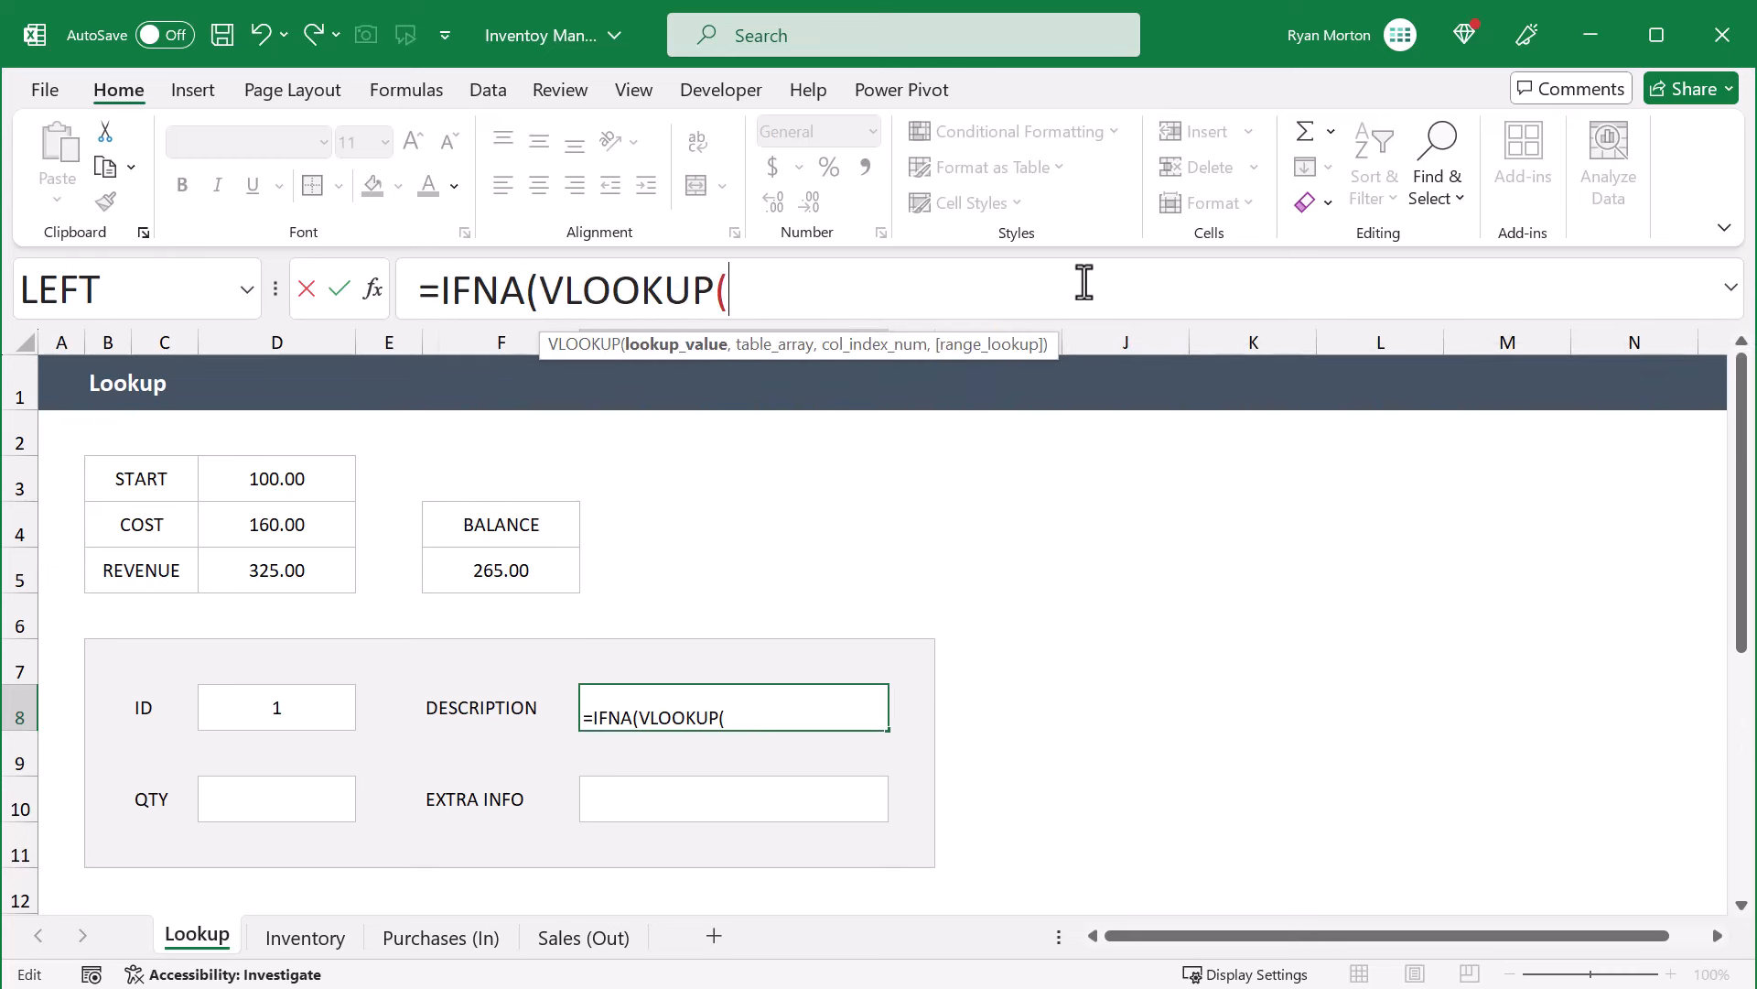
text($D$8,)
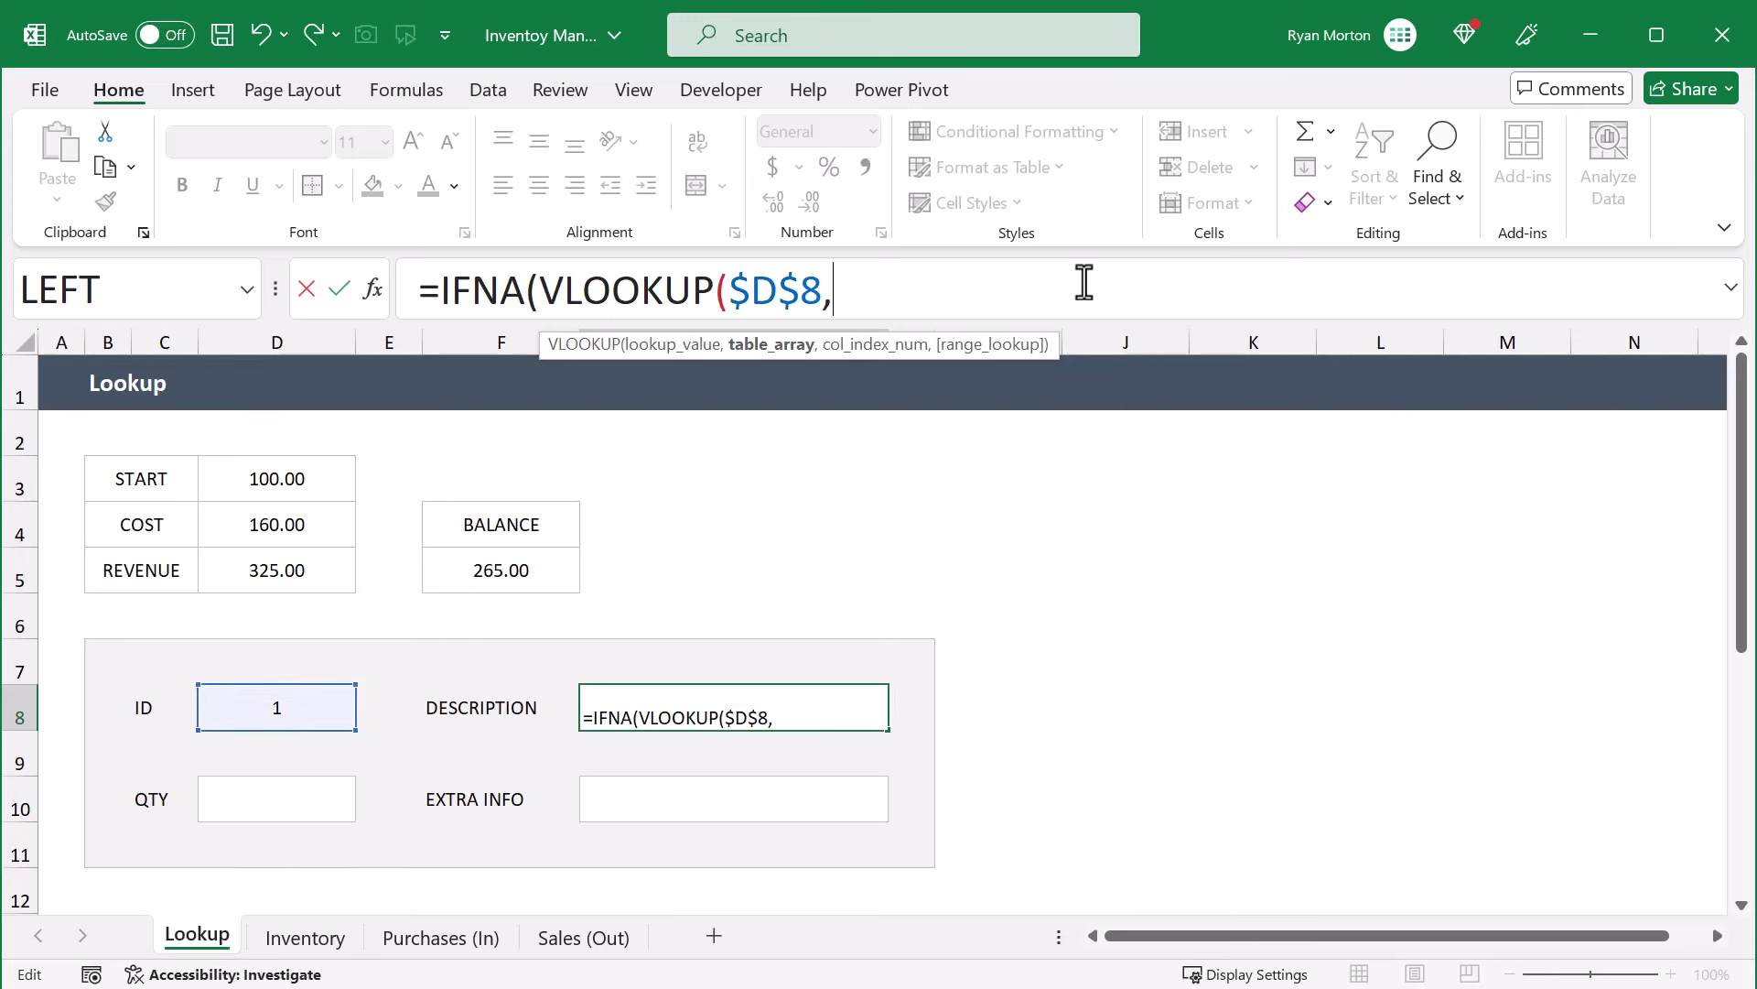
text(inv)
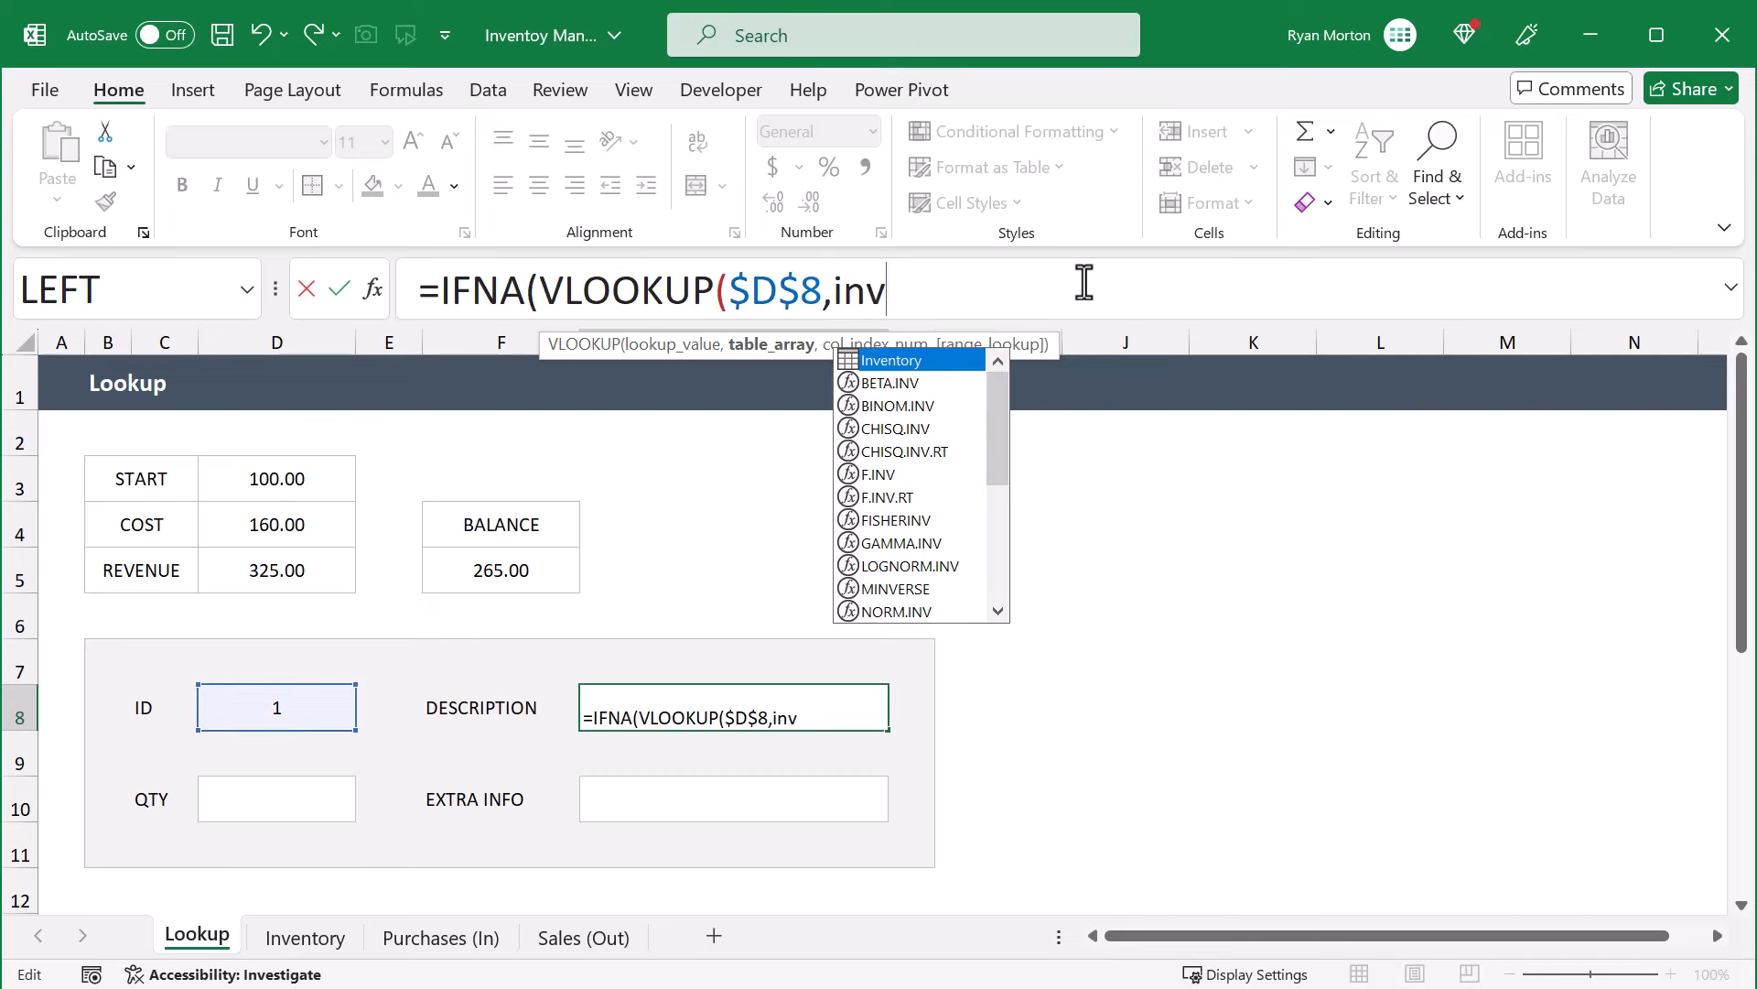
key(Tab)
text(,)
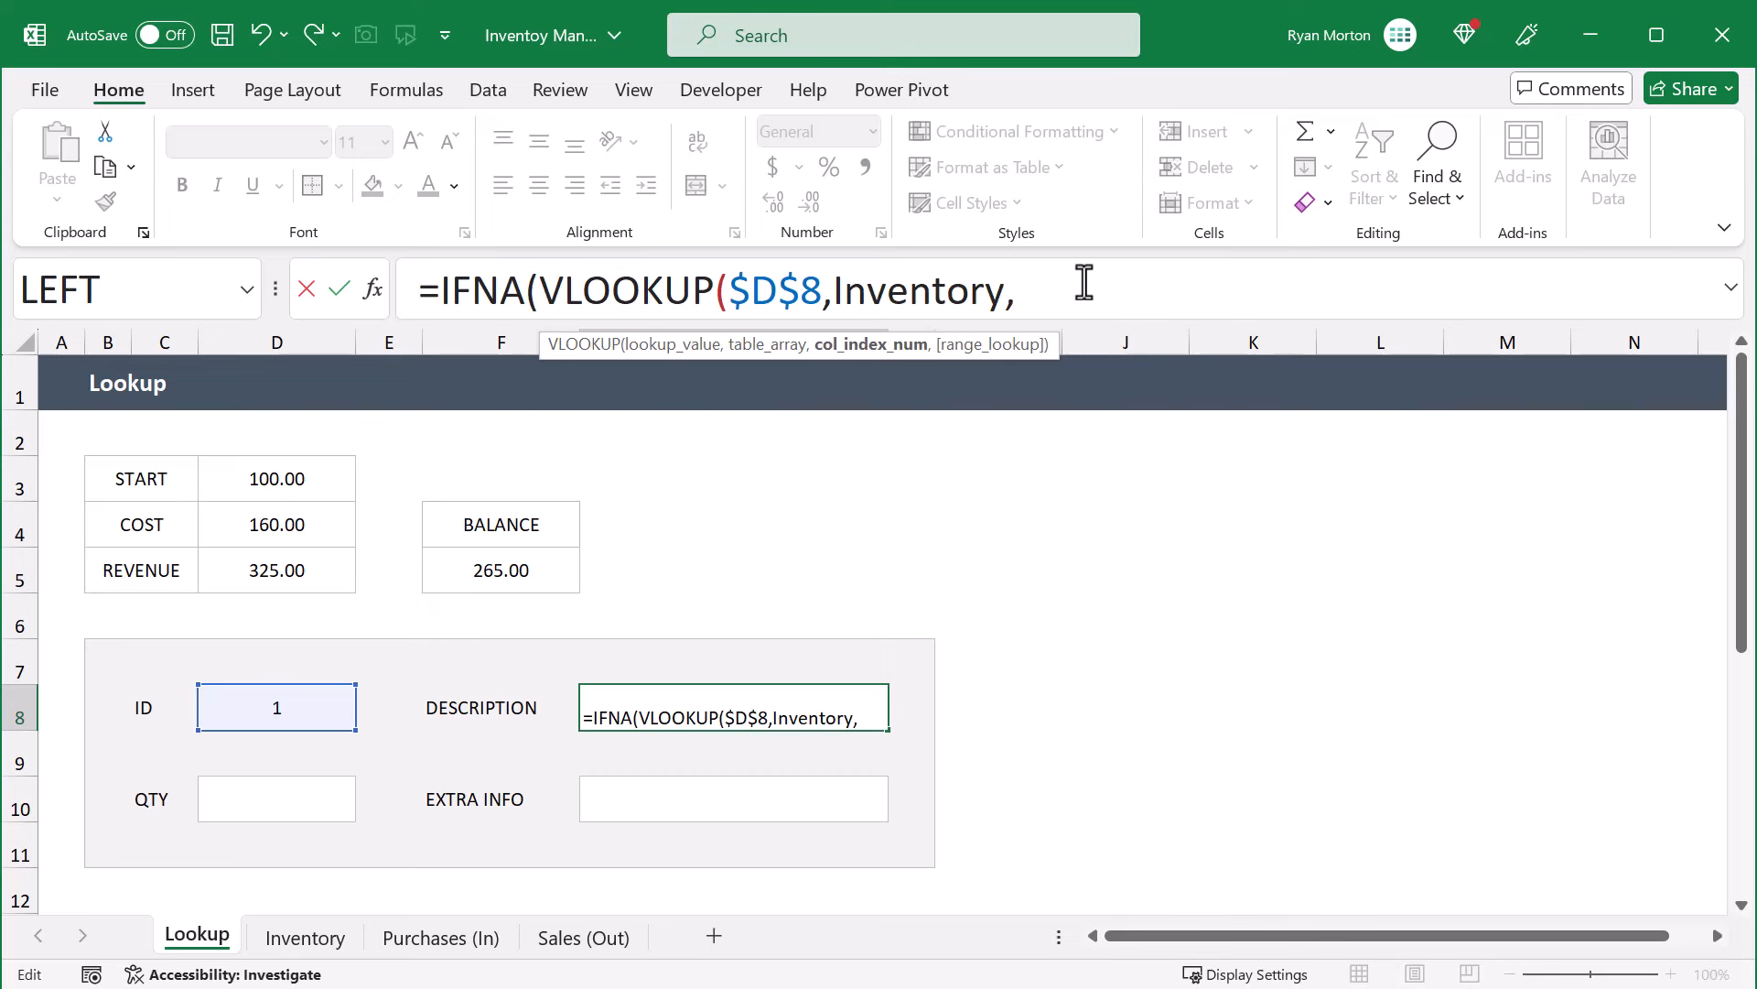
text(2,FALSE)
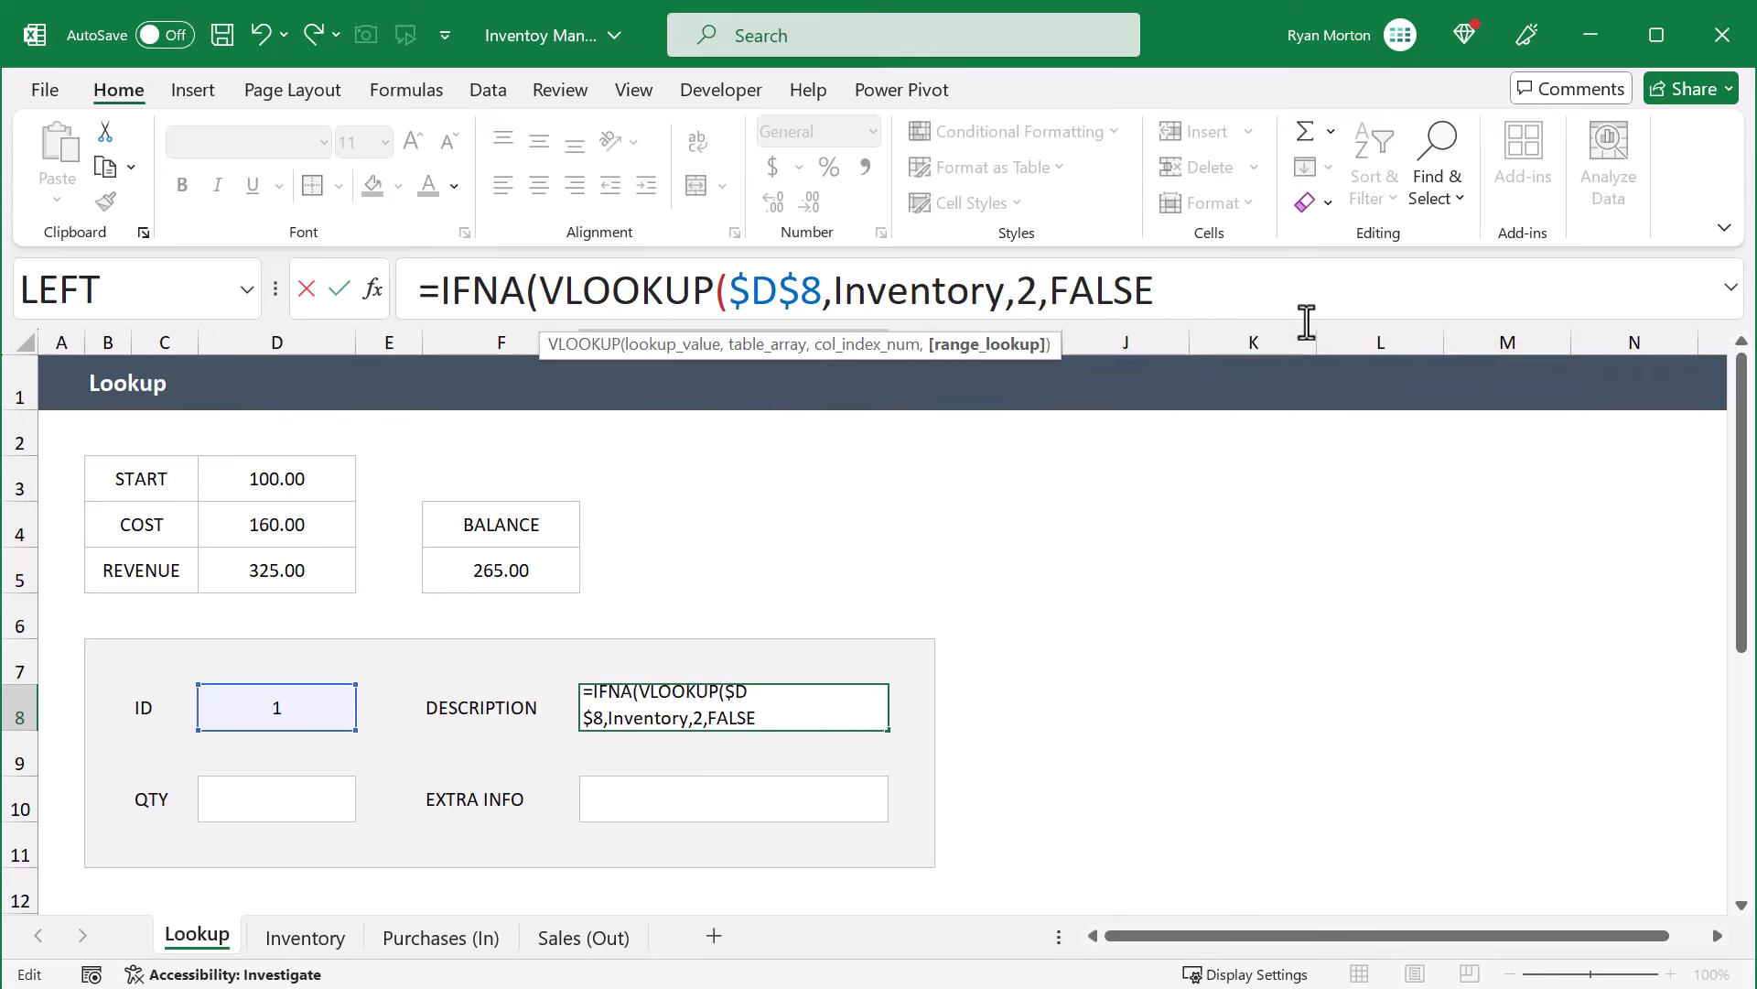
text())
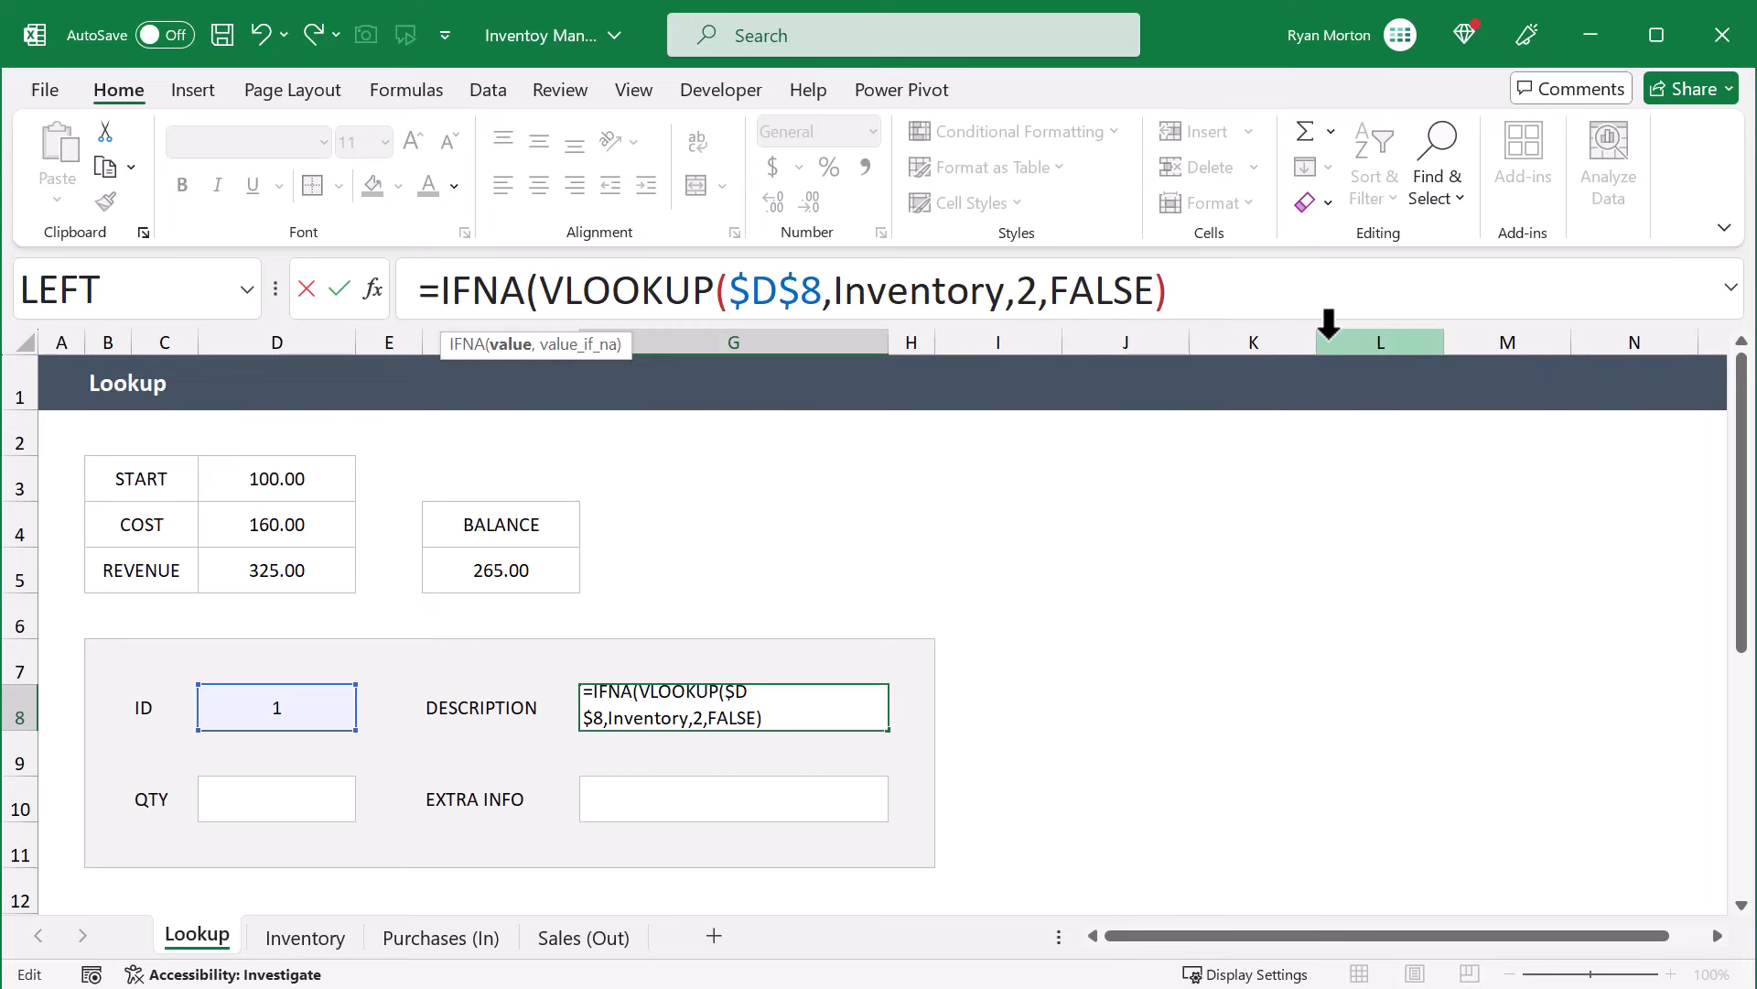
text(,"-")
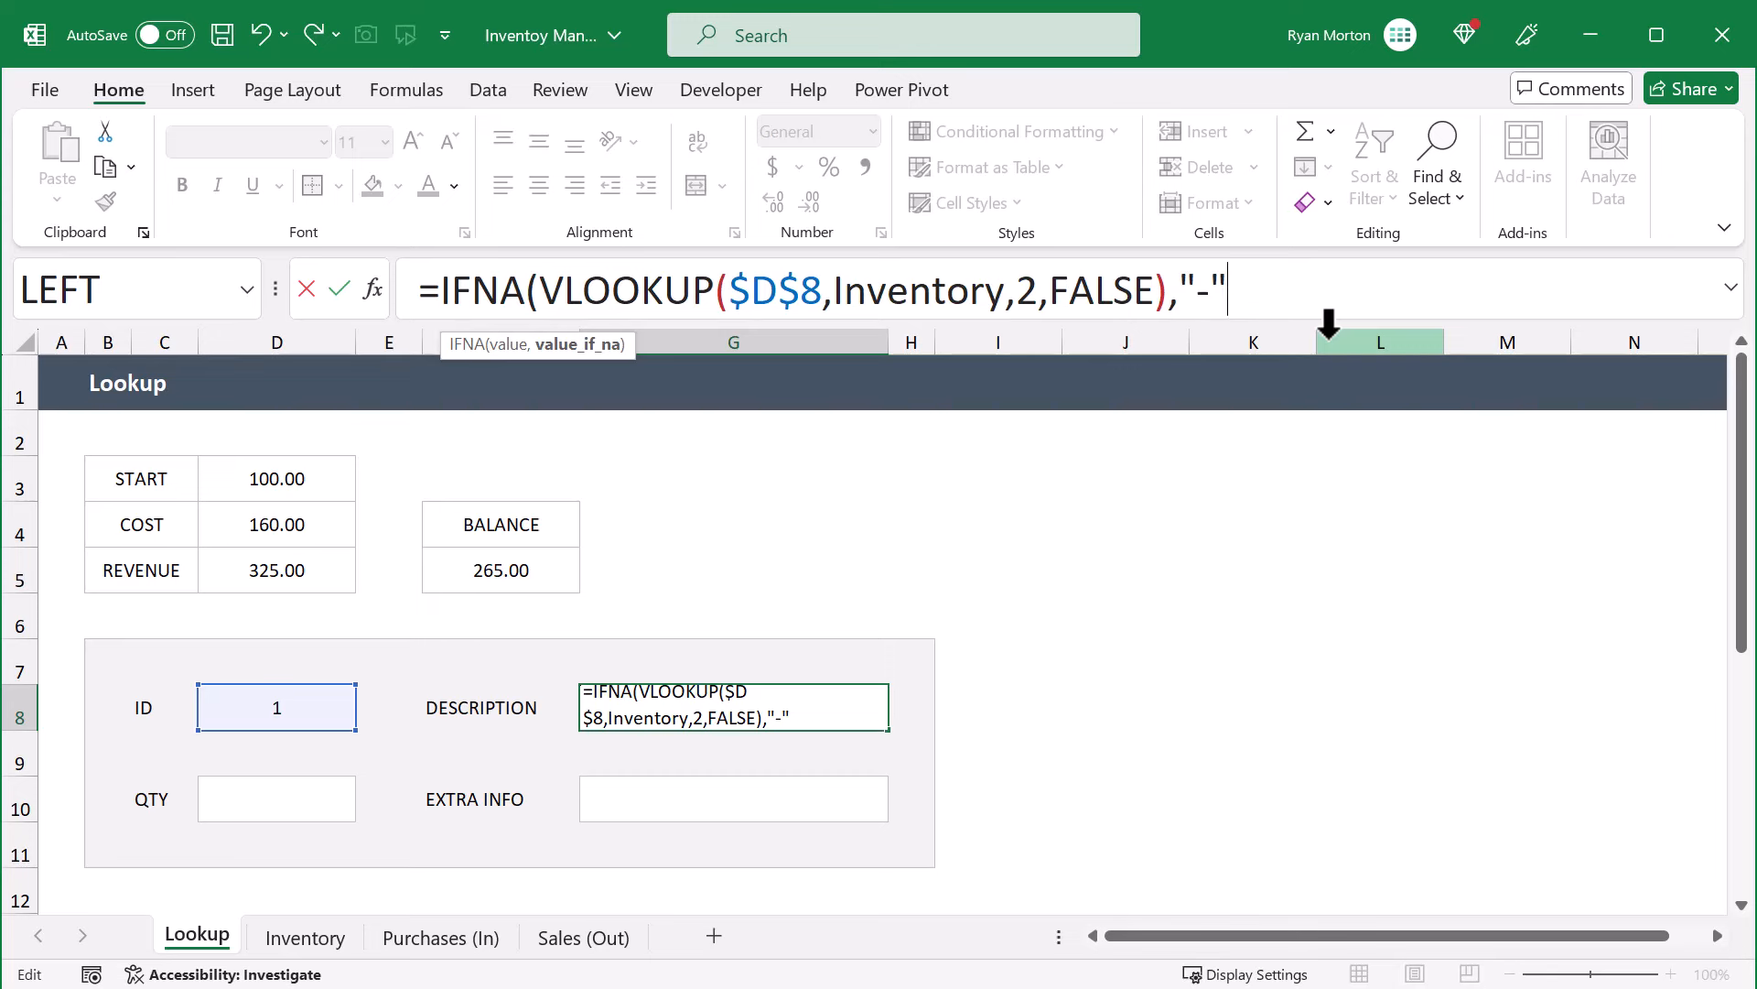
text())
key(Return)
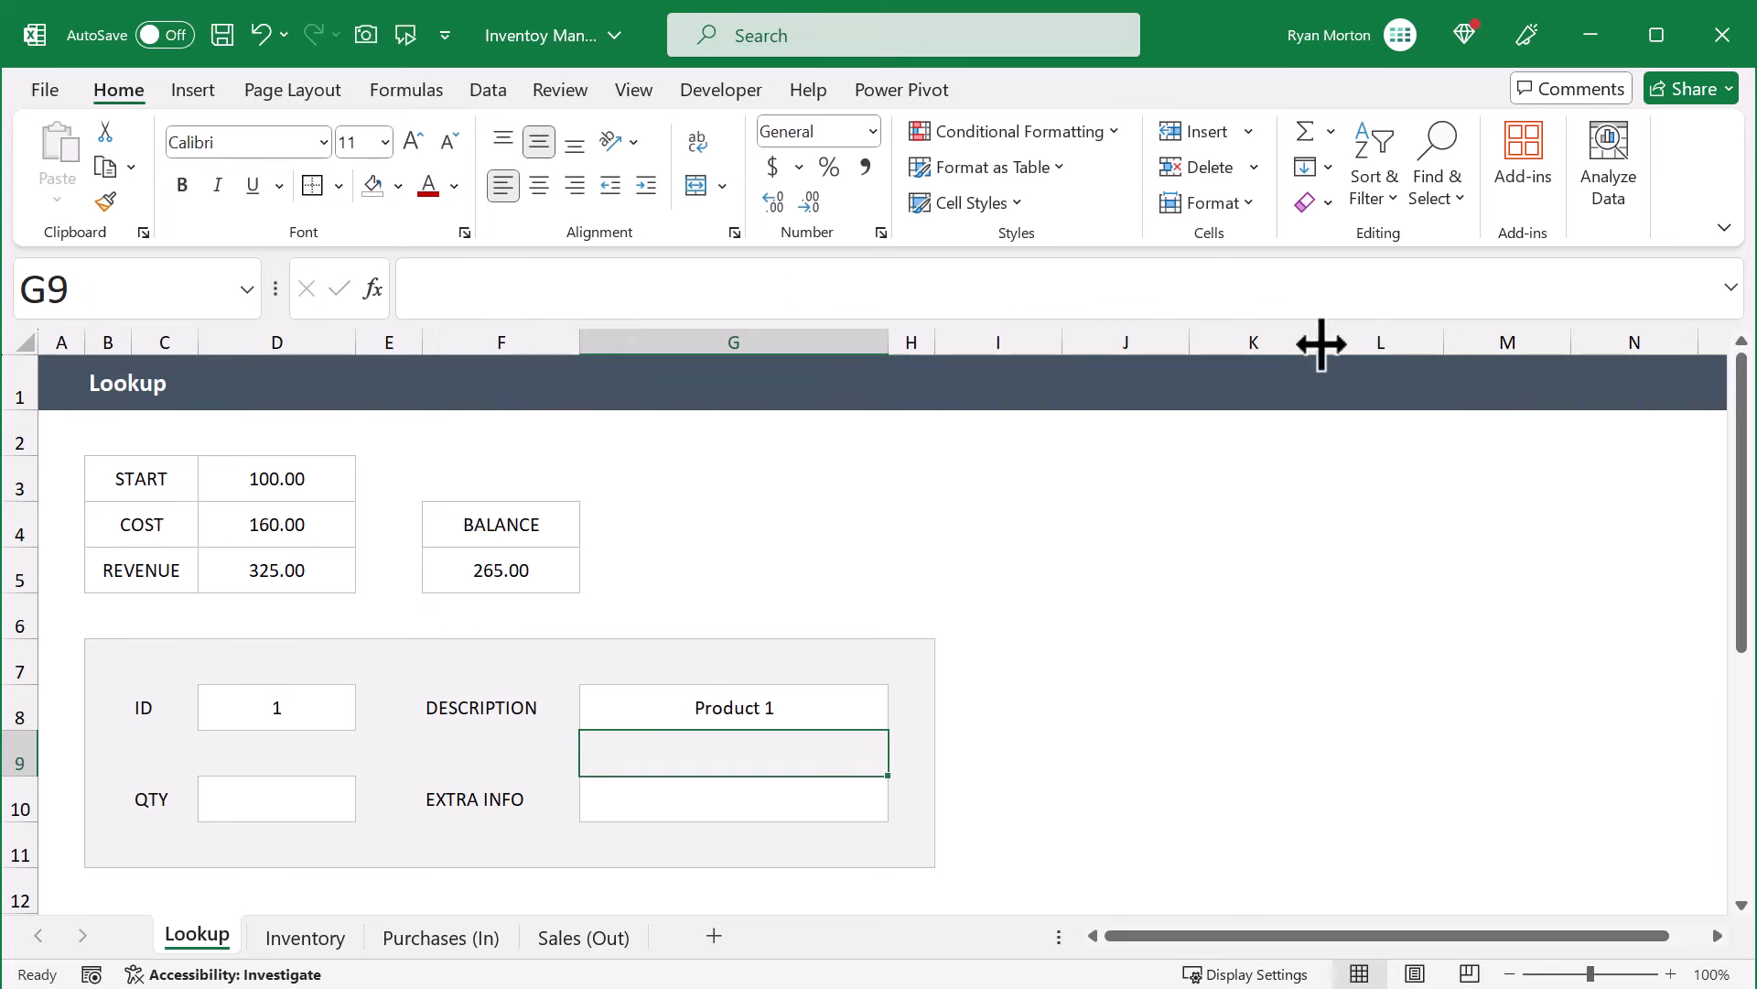
Copy the description lookup formula from G8 to the QTY cell D10 and the EXTRA INFO cell G10
click(841, 712)
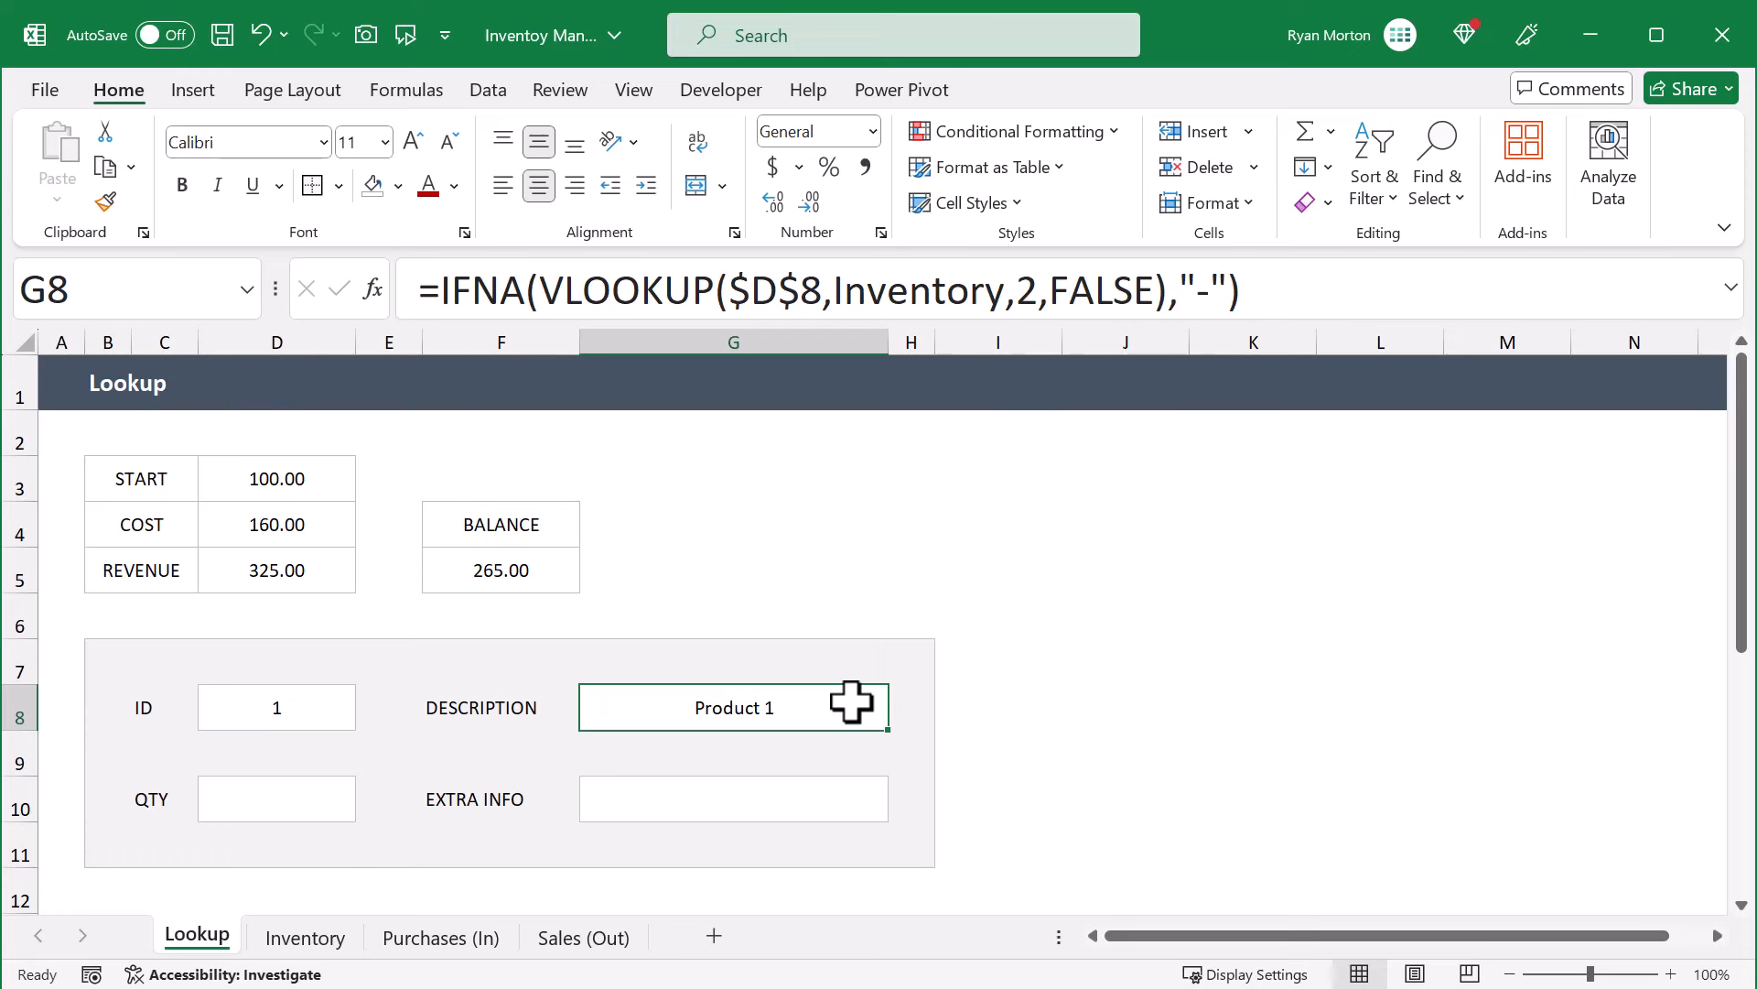
right_click(846, 702)
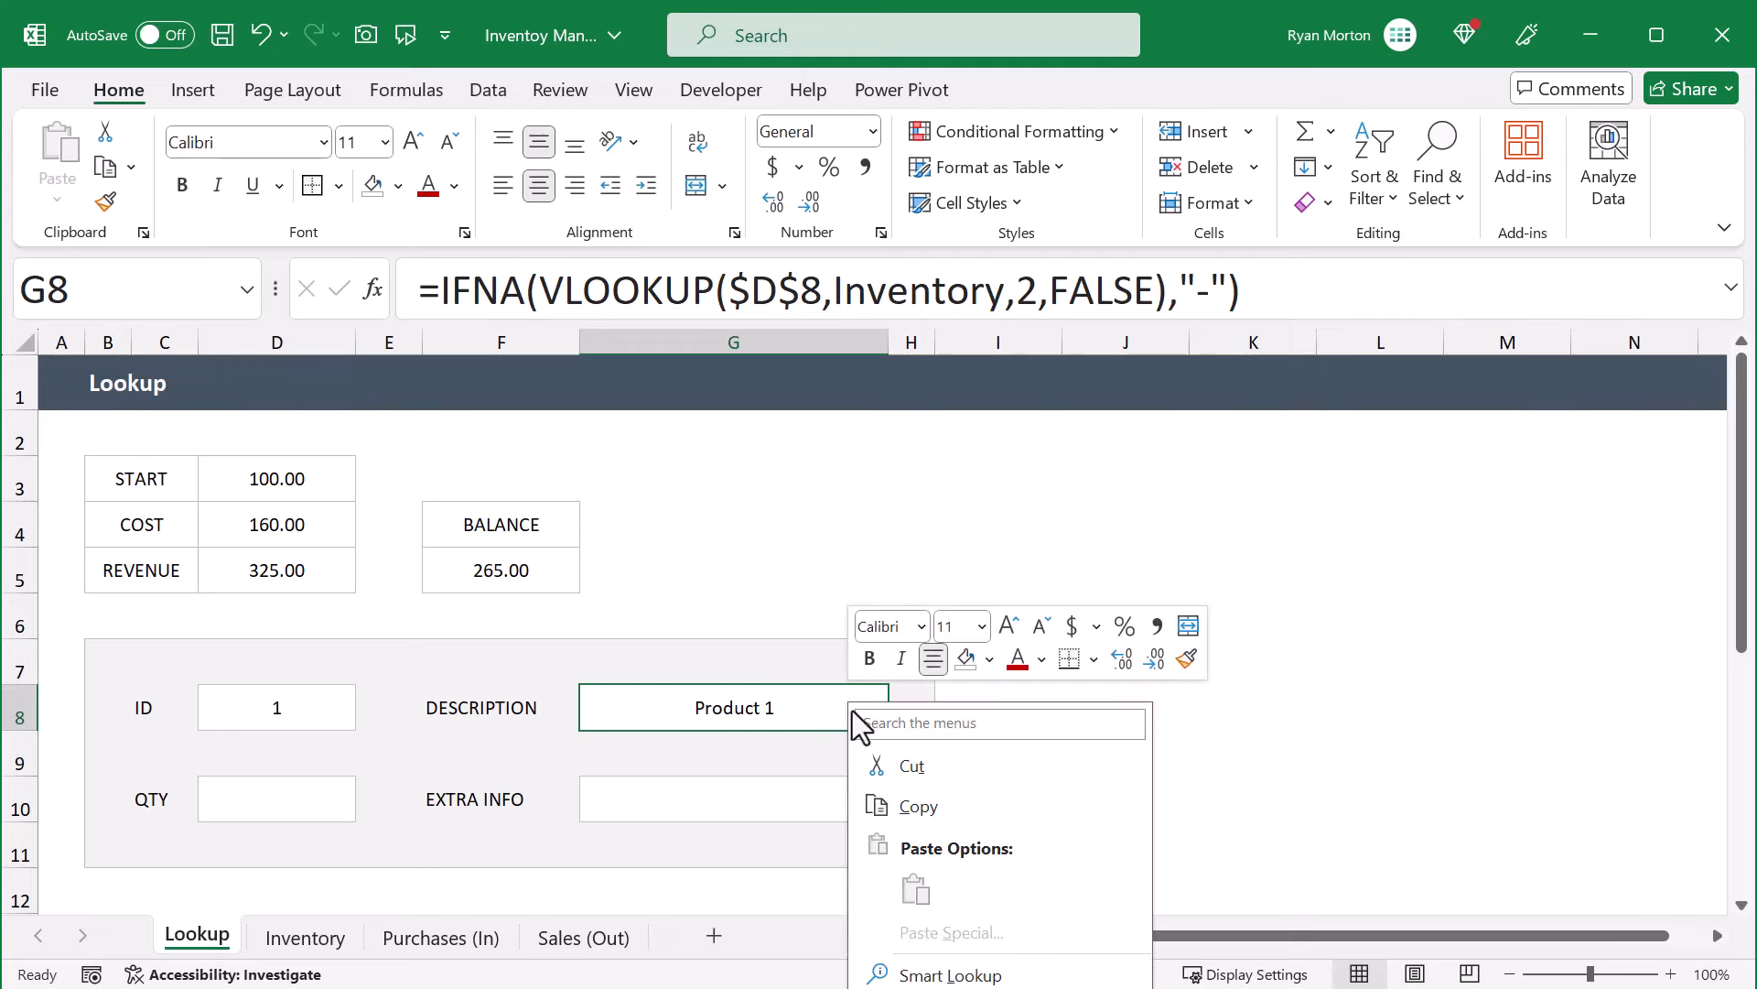
click(912, 814)
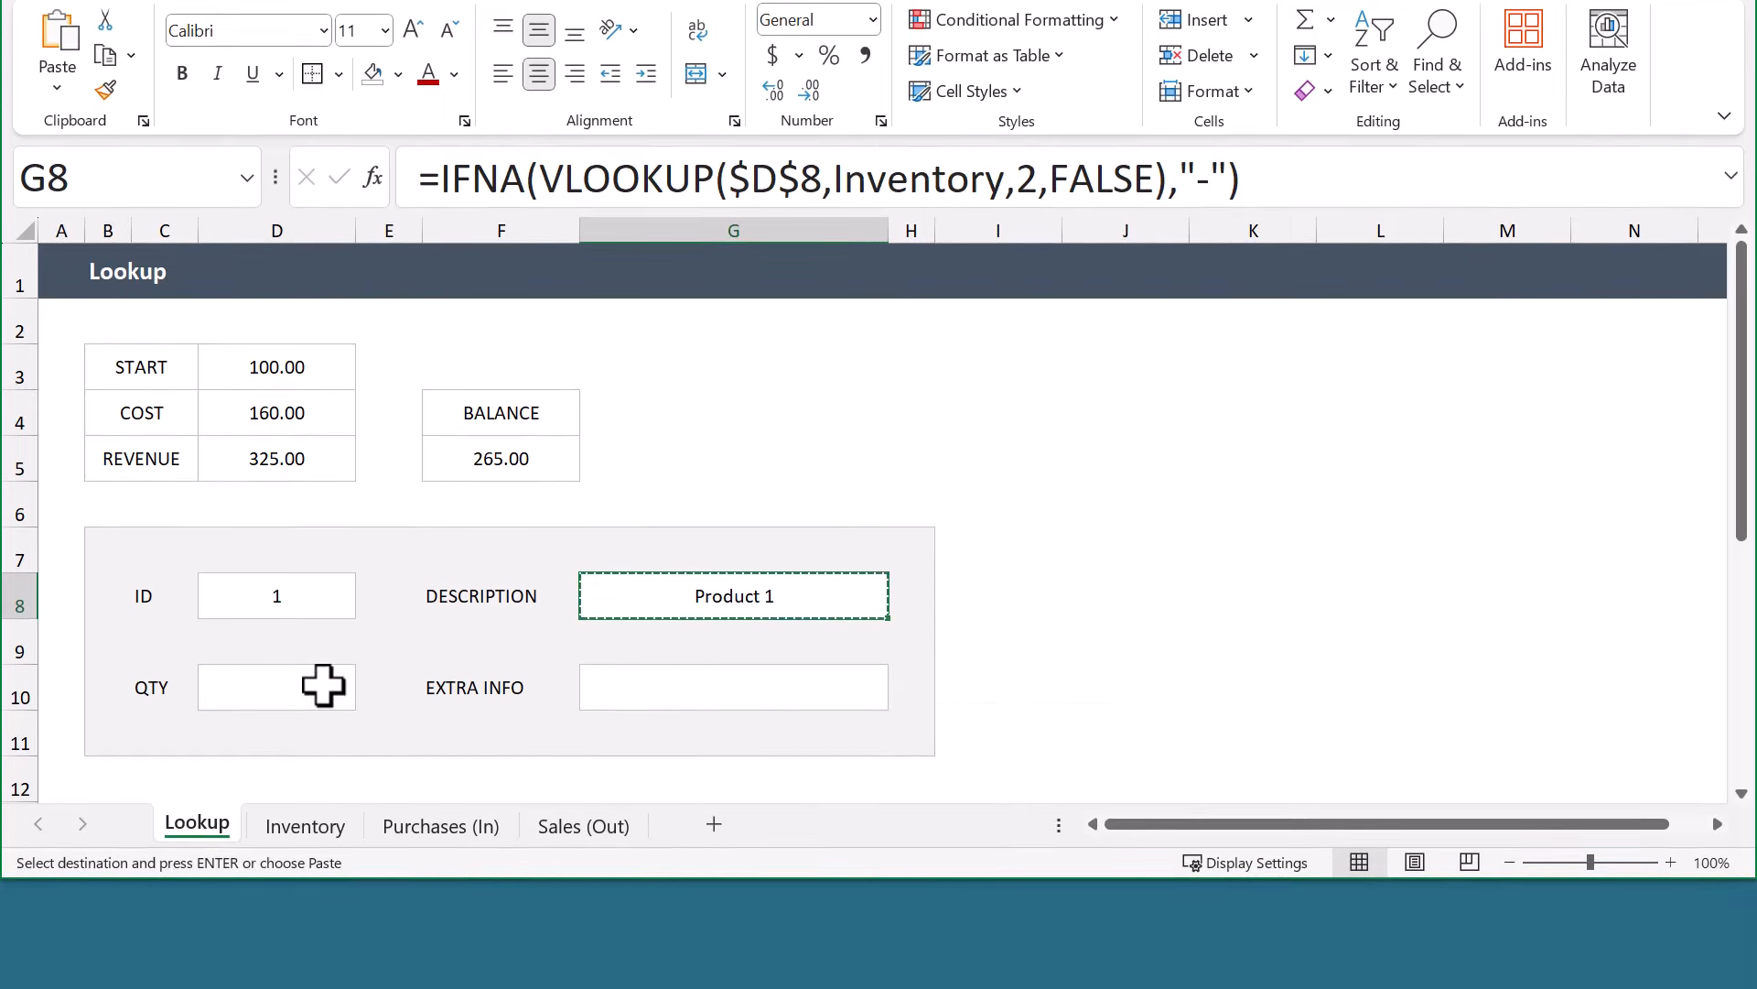
click(322, 784)
right_click(322, 783)
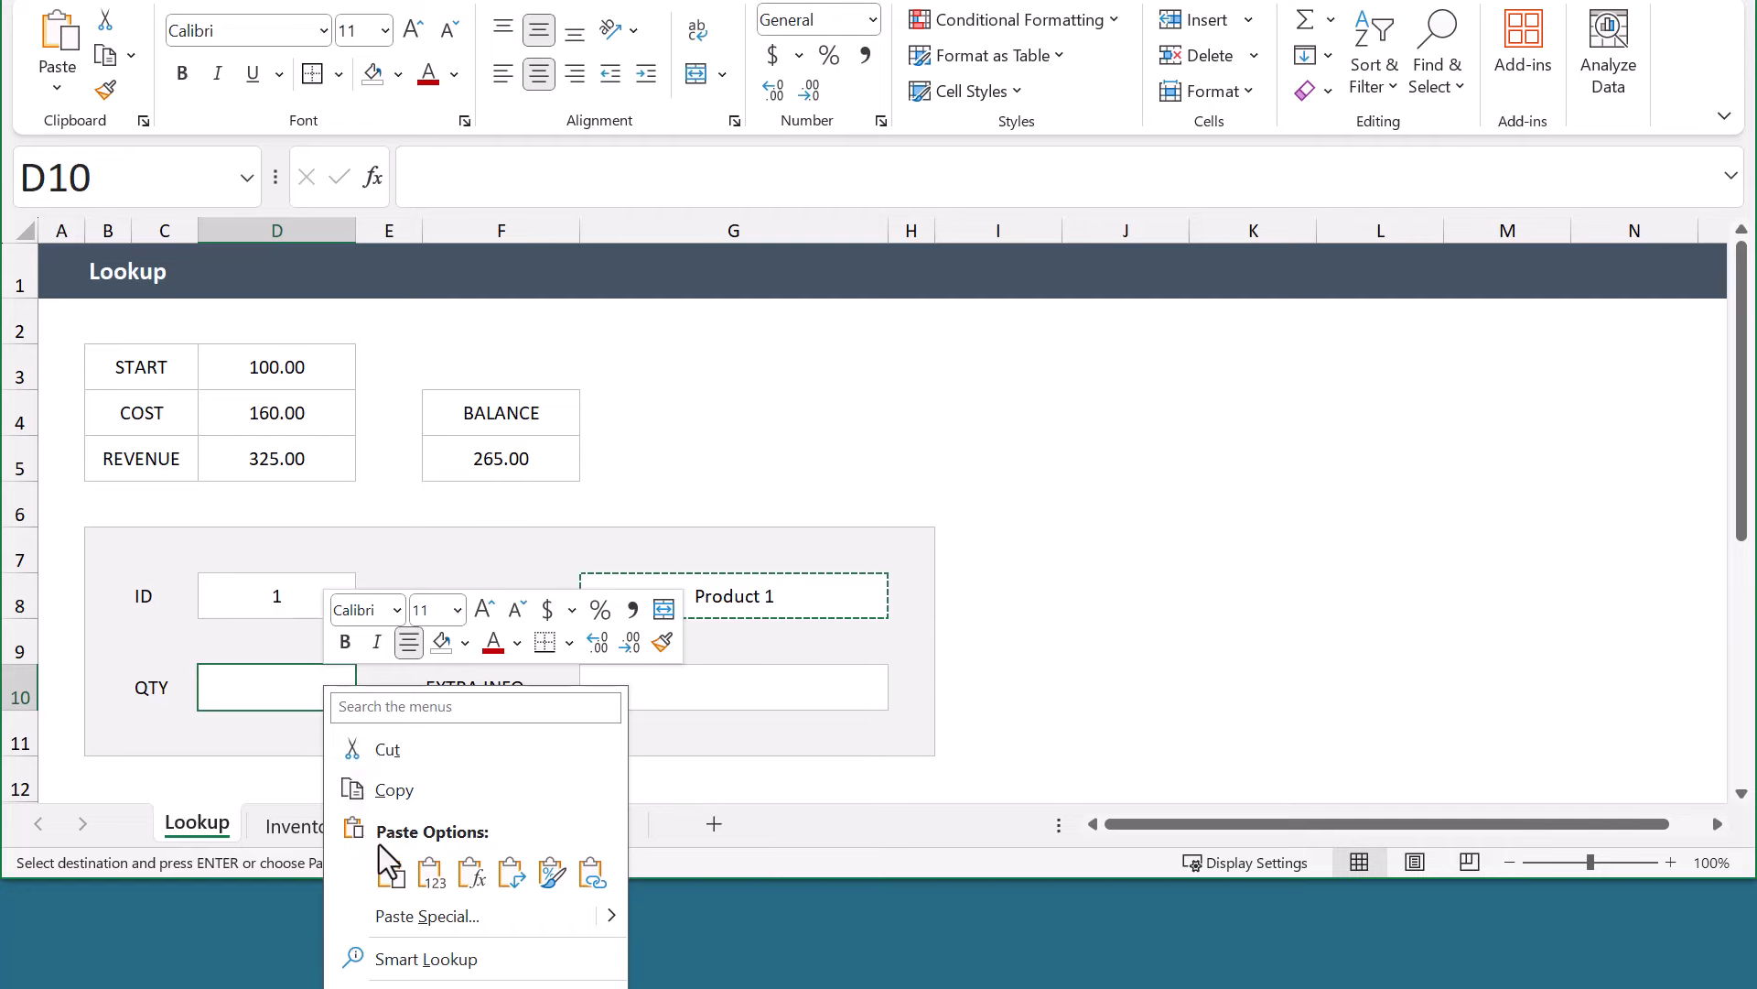
click(391, 872)
right_click(651, 695)
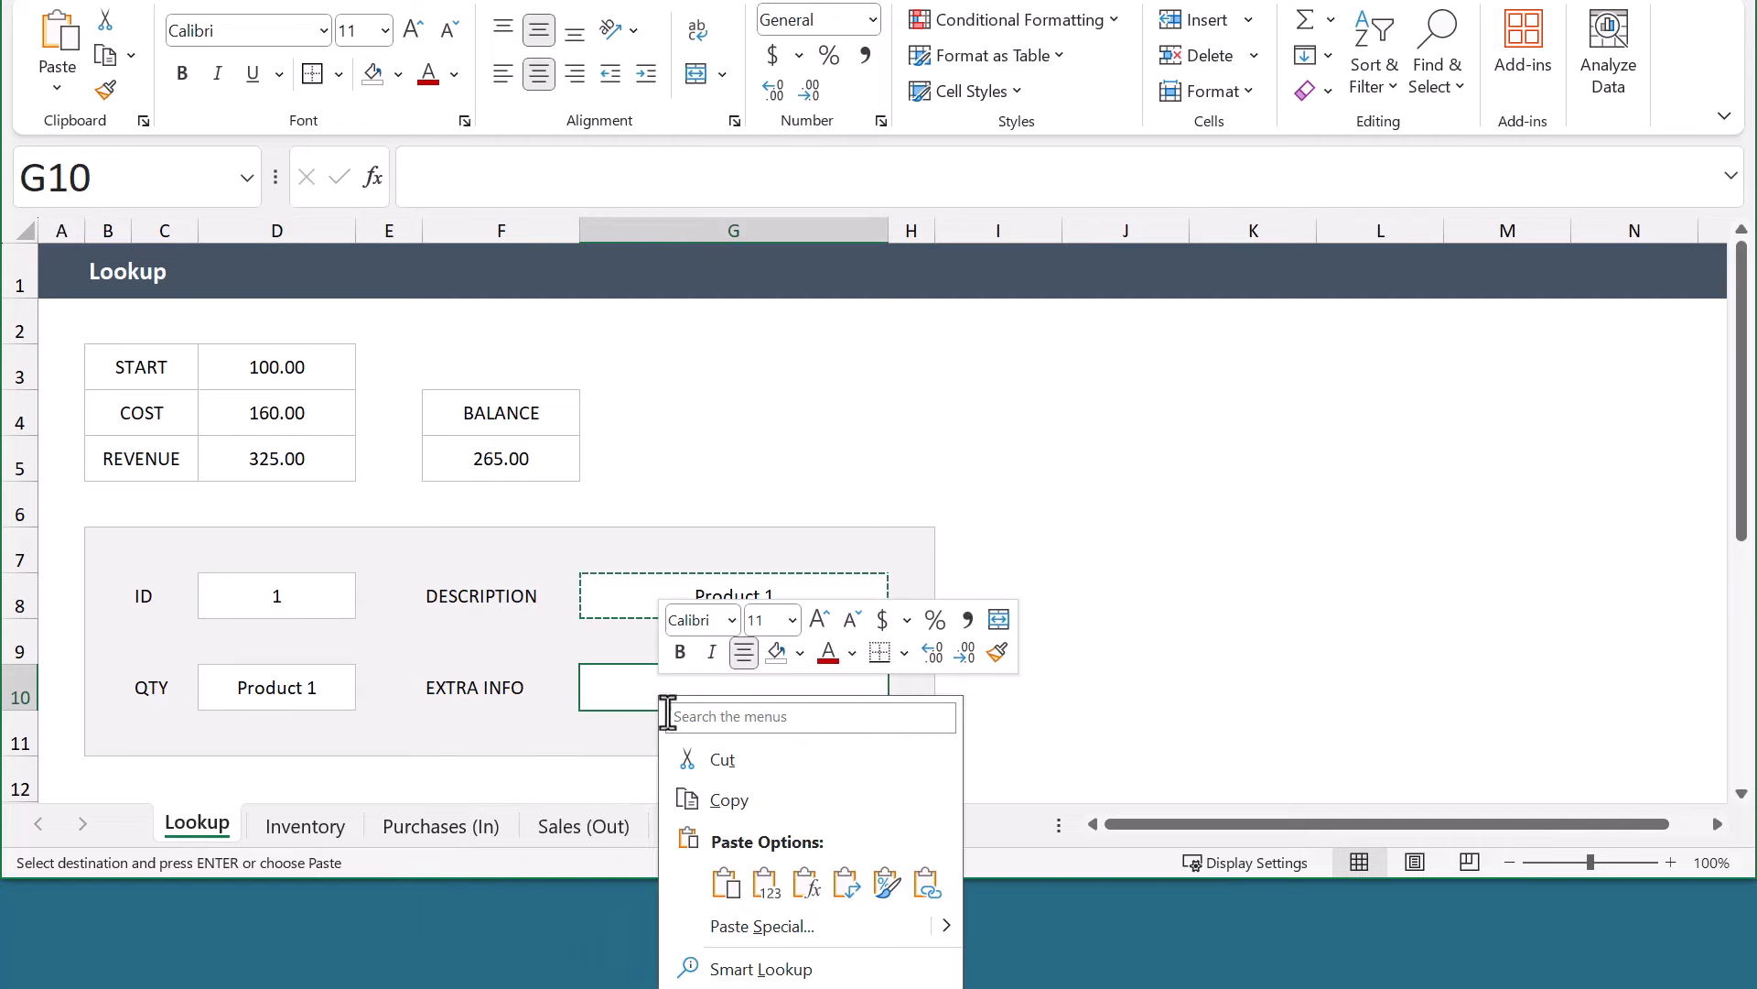
click(726, 883)
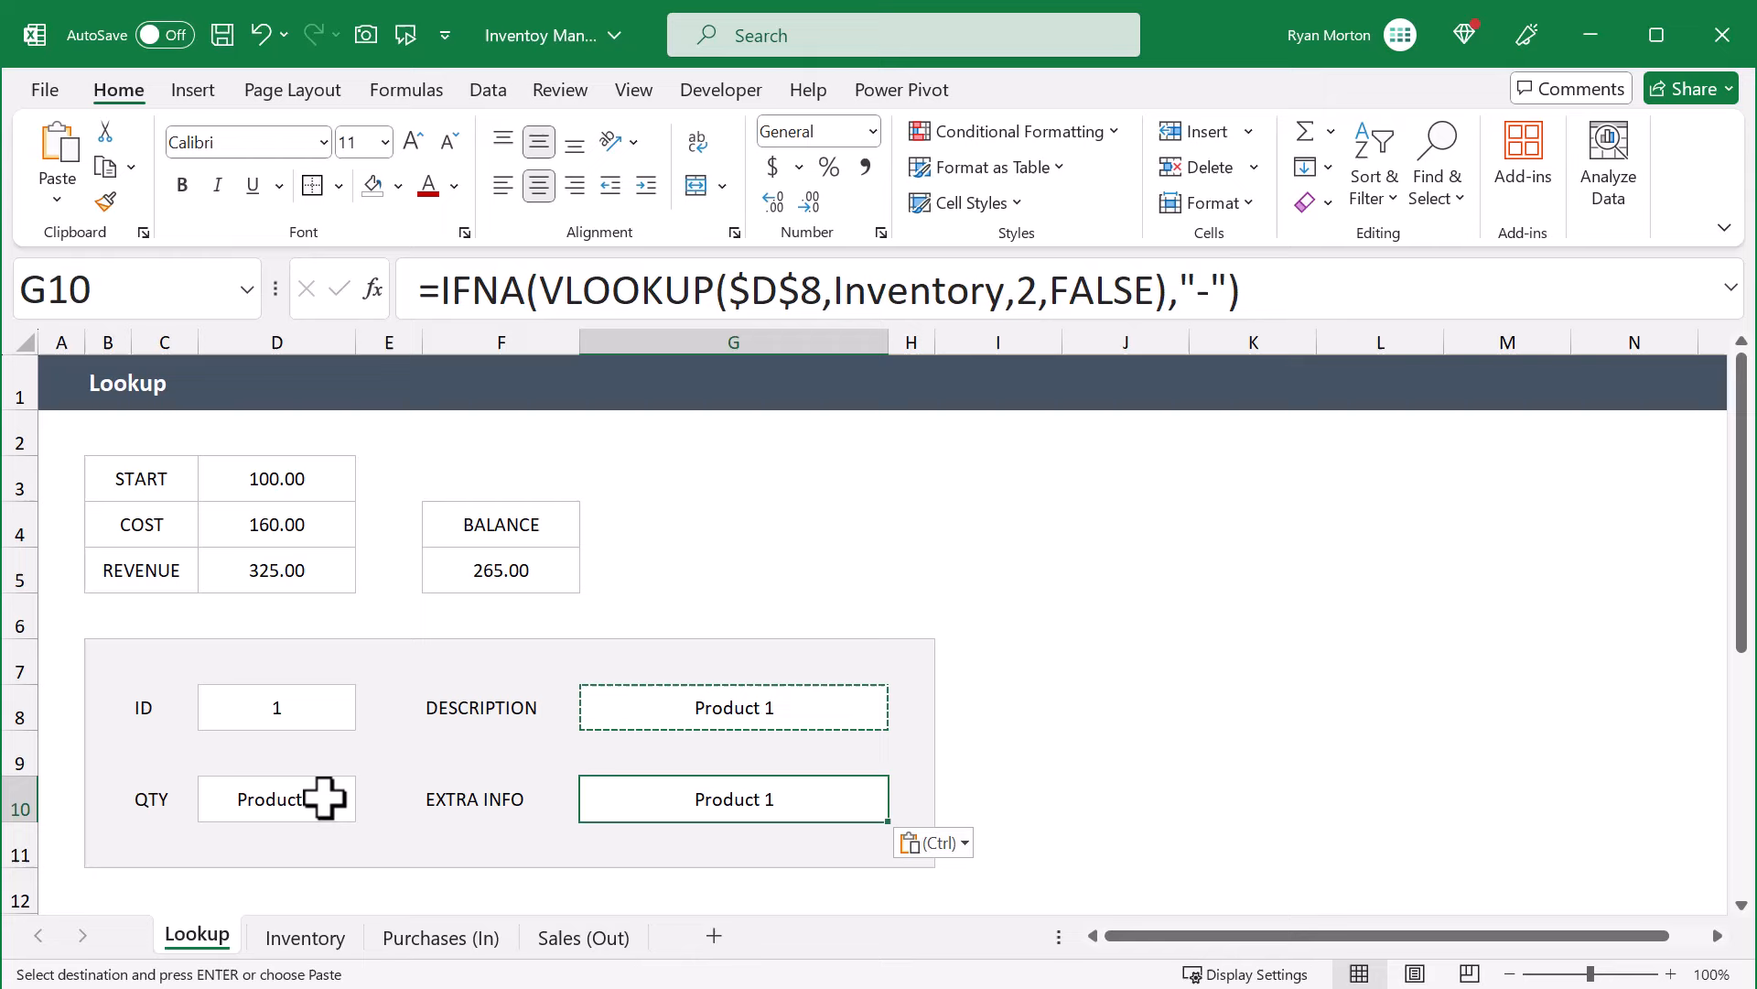
Change the VLOOKUP column index in the QTY formula in D10 to 3
click(321, 767)
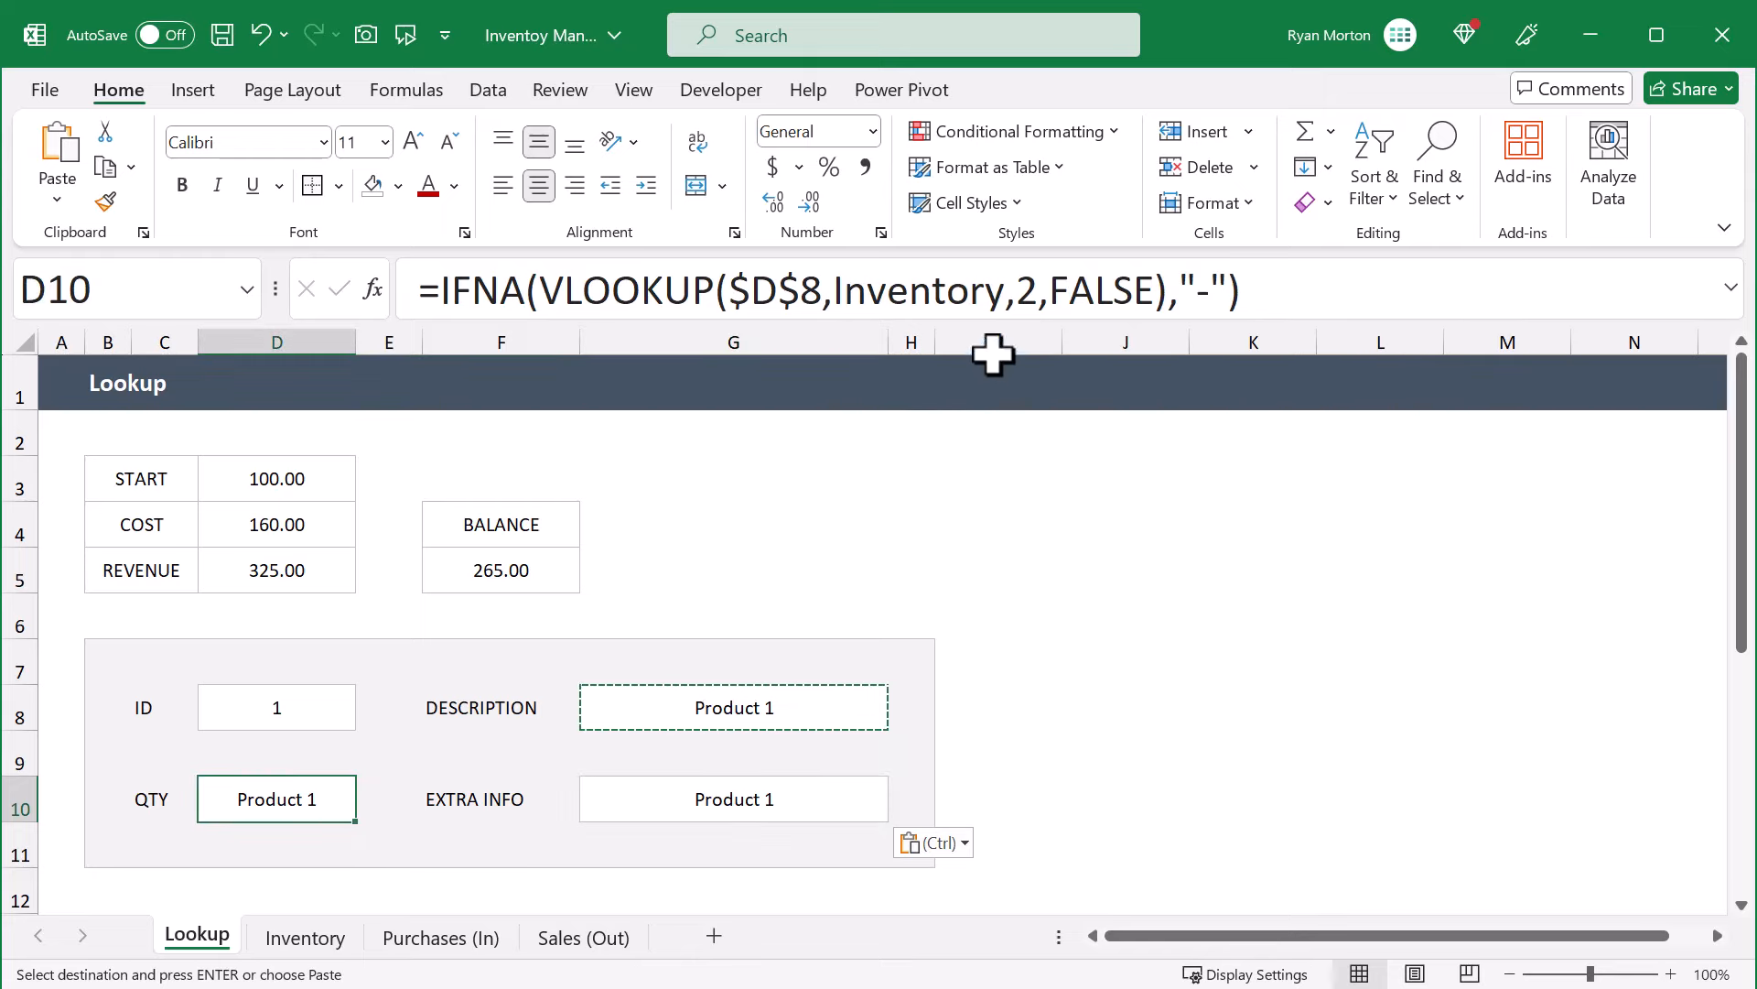
click(1057, 293)
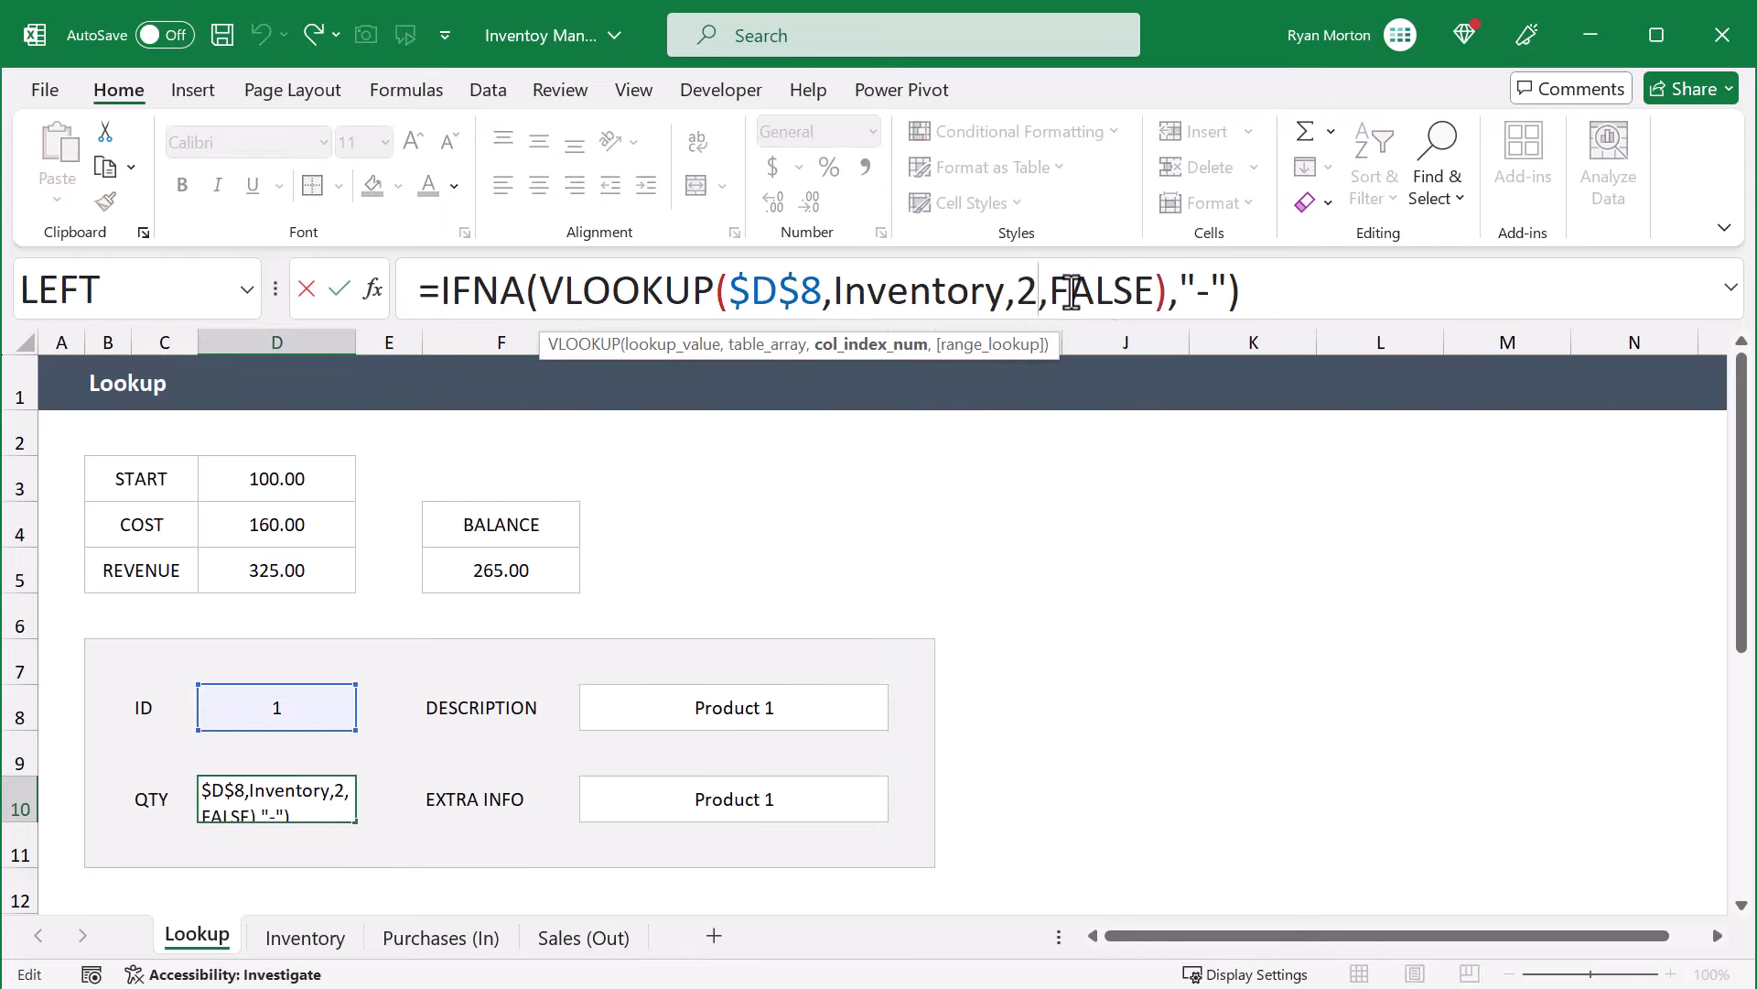
key(BackSpace)
text(3)
key(Return)
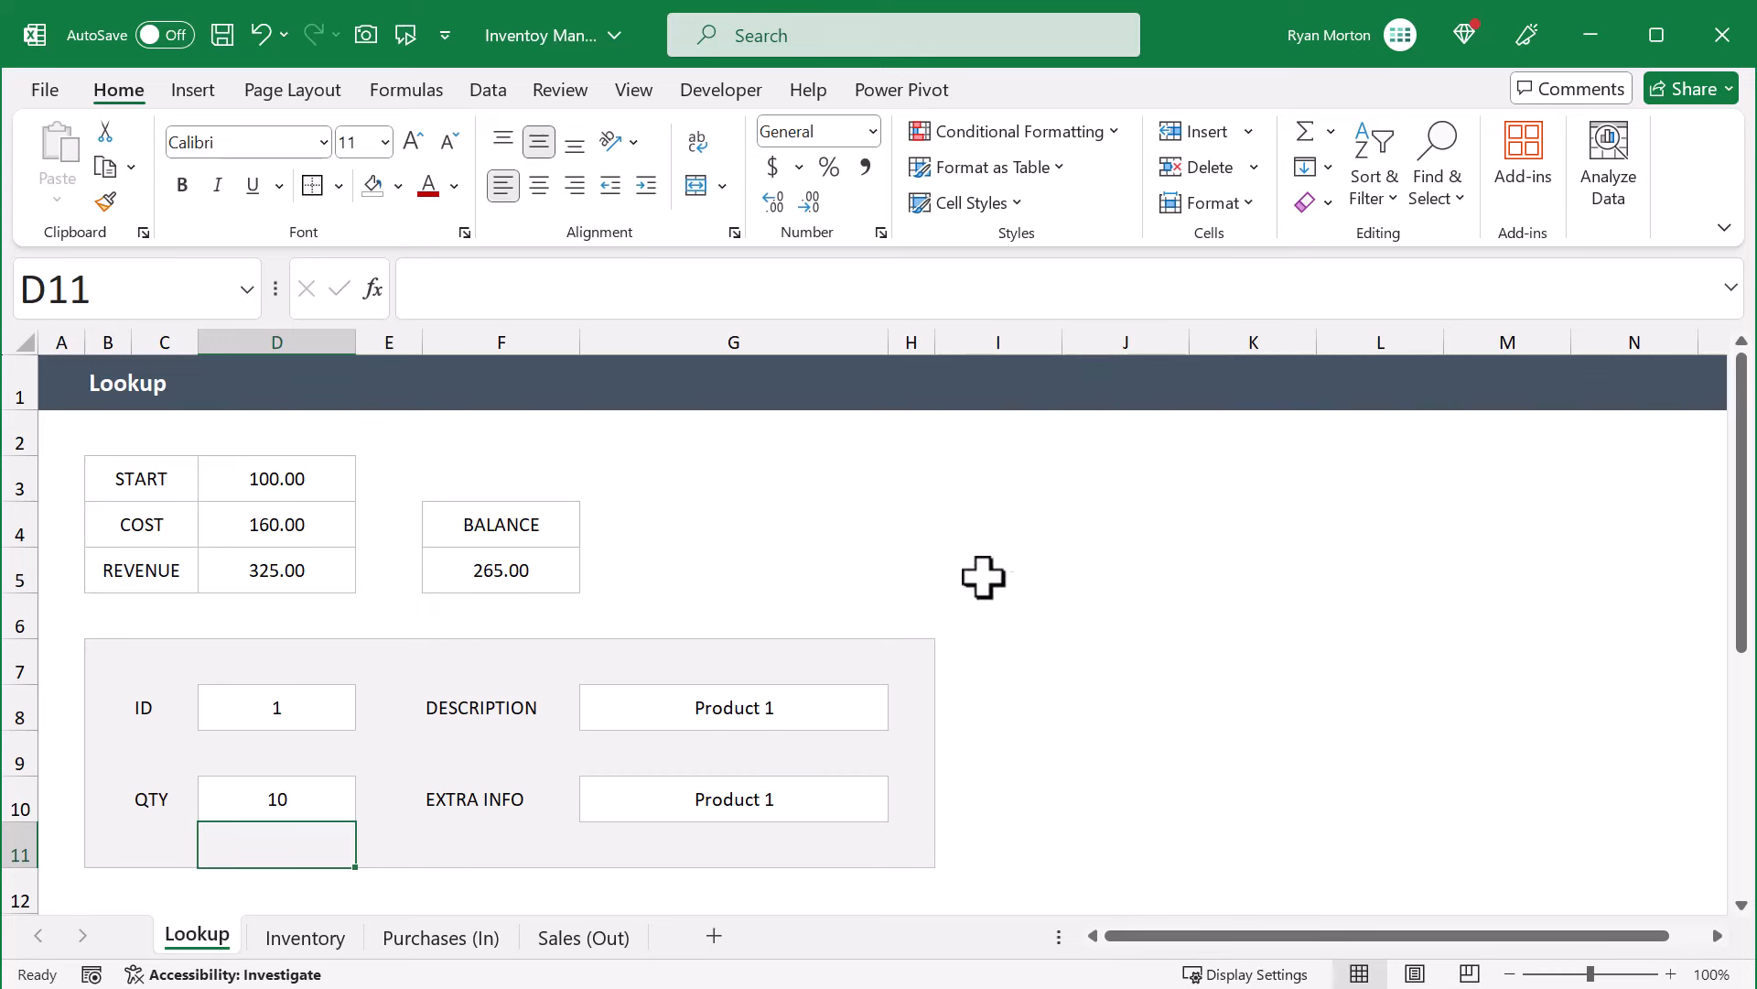
Change the VLOOKUP column index in the EXTRA INFO formula in G10 to 7
click(840, 797)
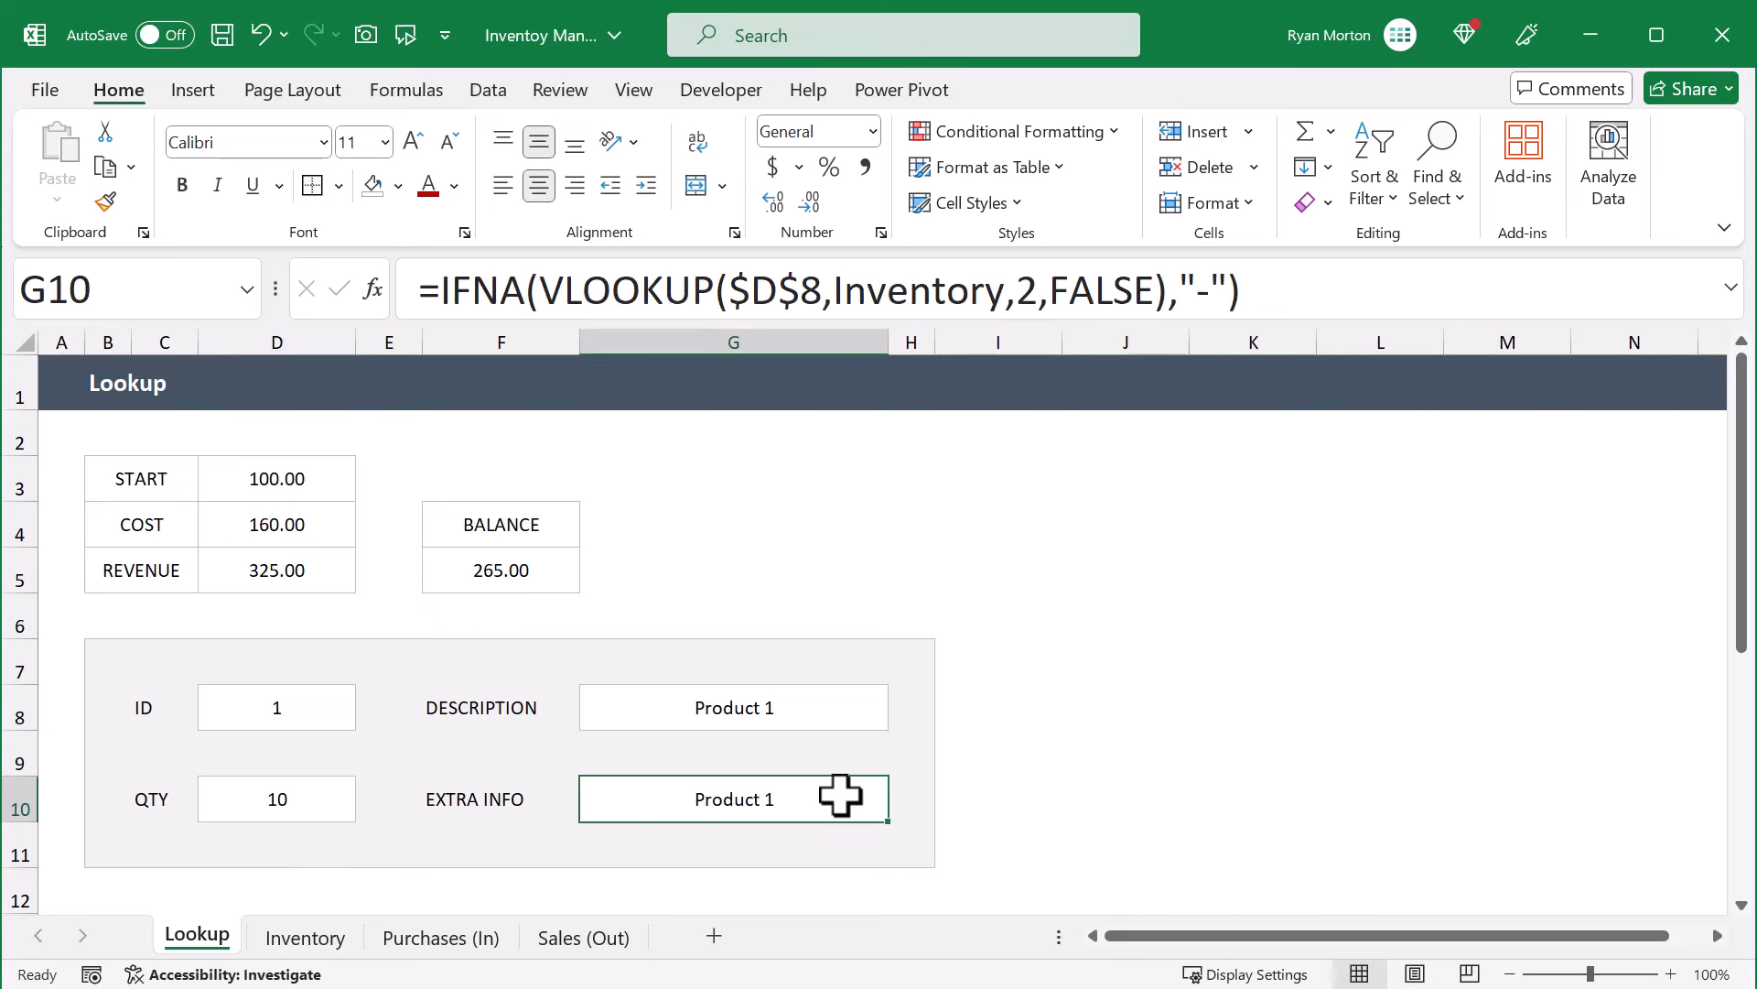
click(1028, 293)
key(BackSpace)
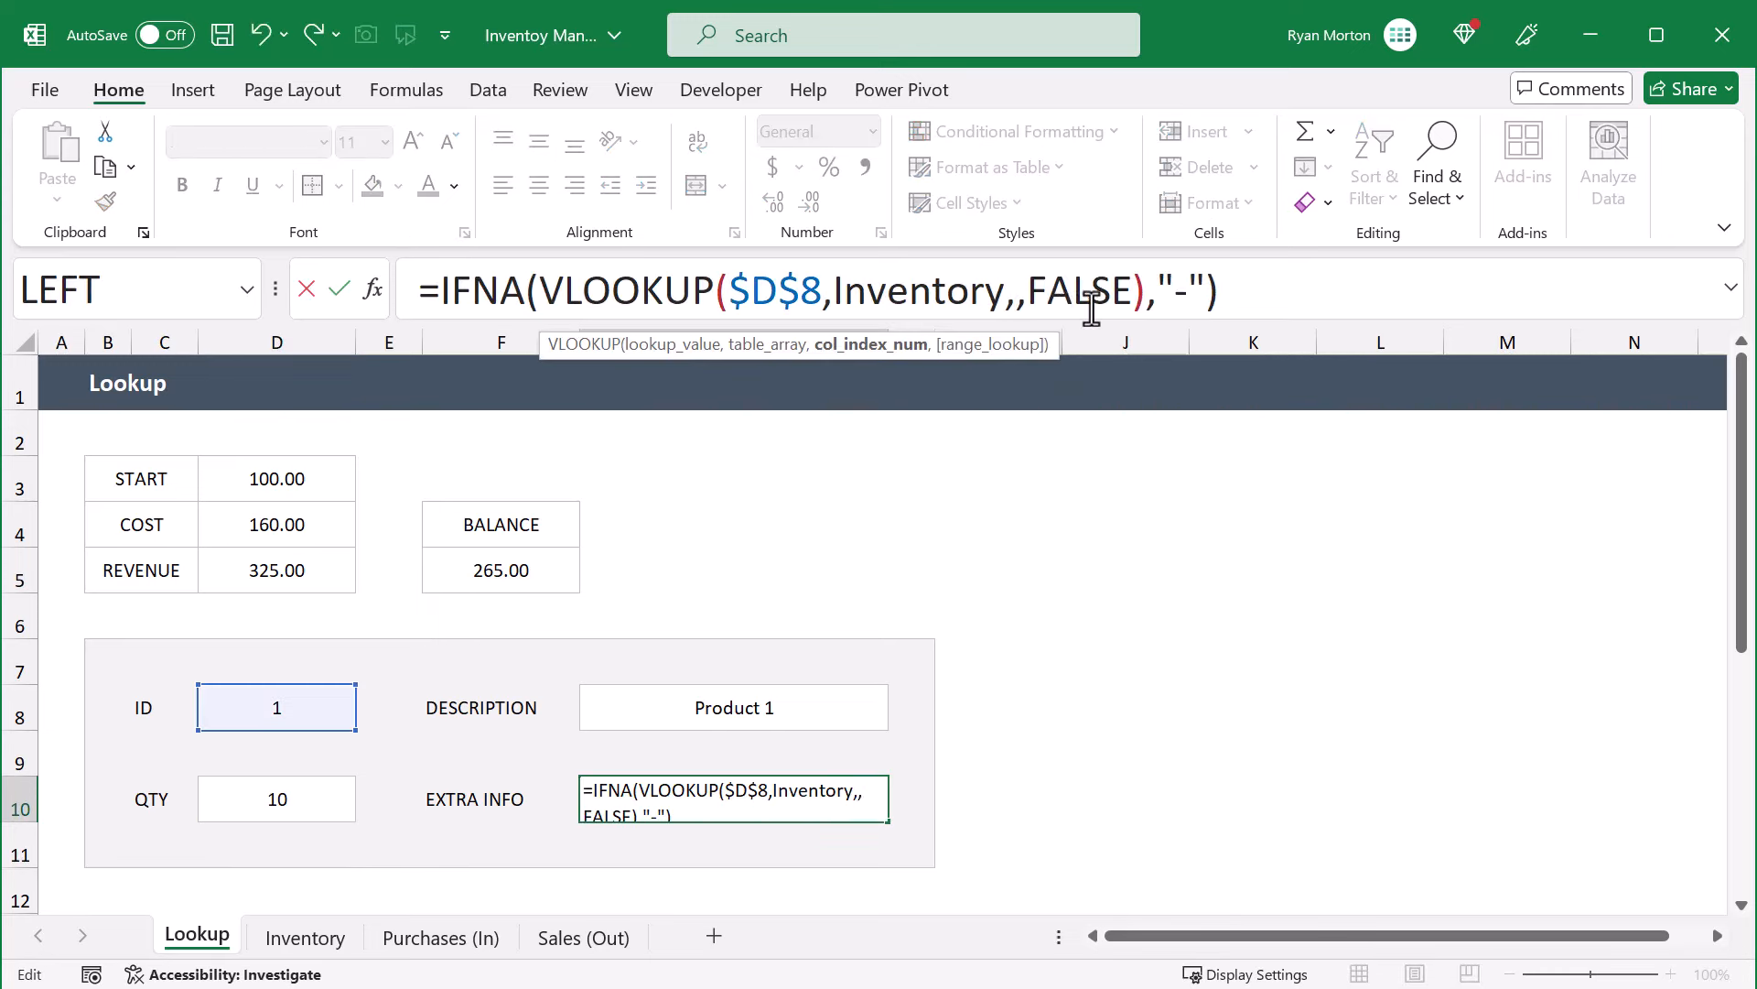
text(7)
key(Return)
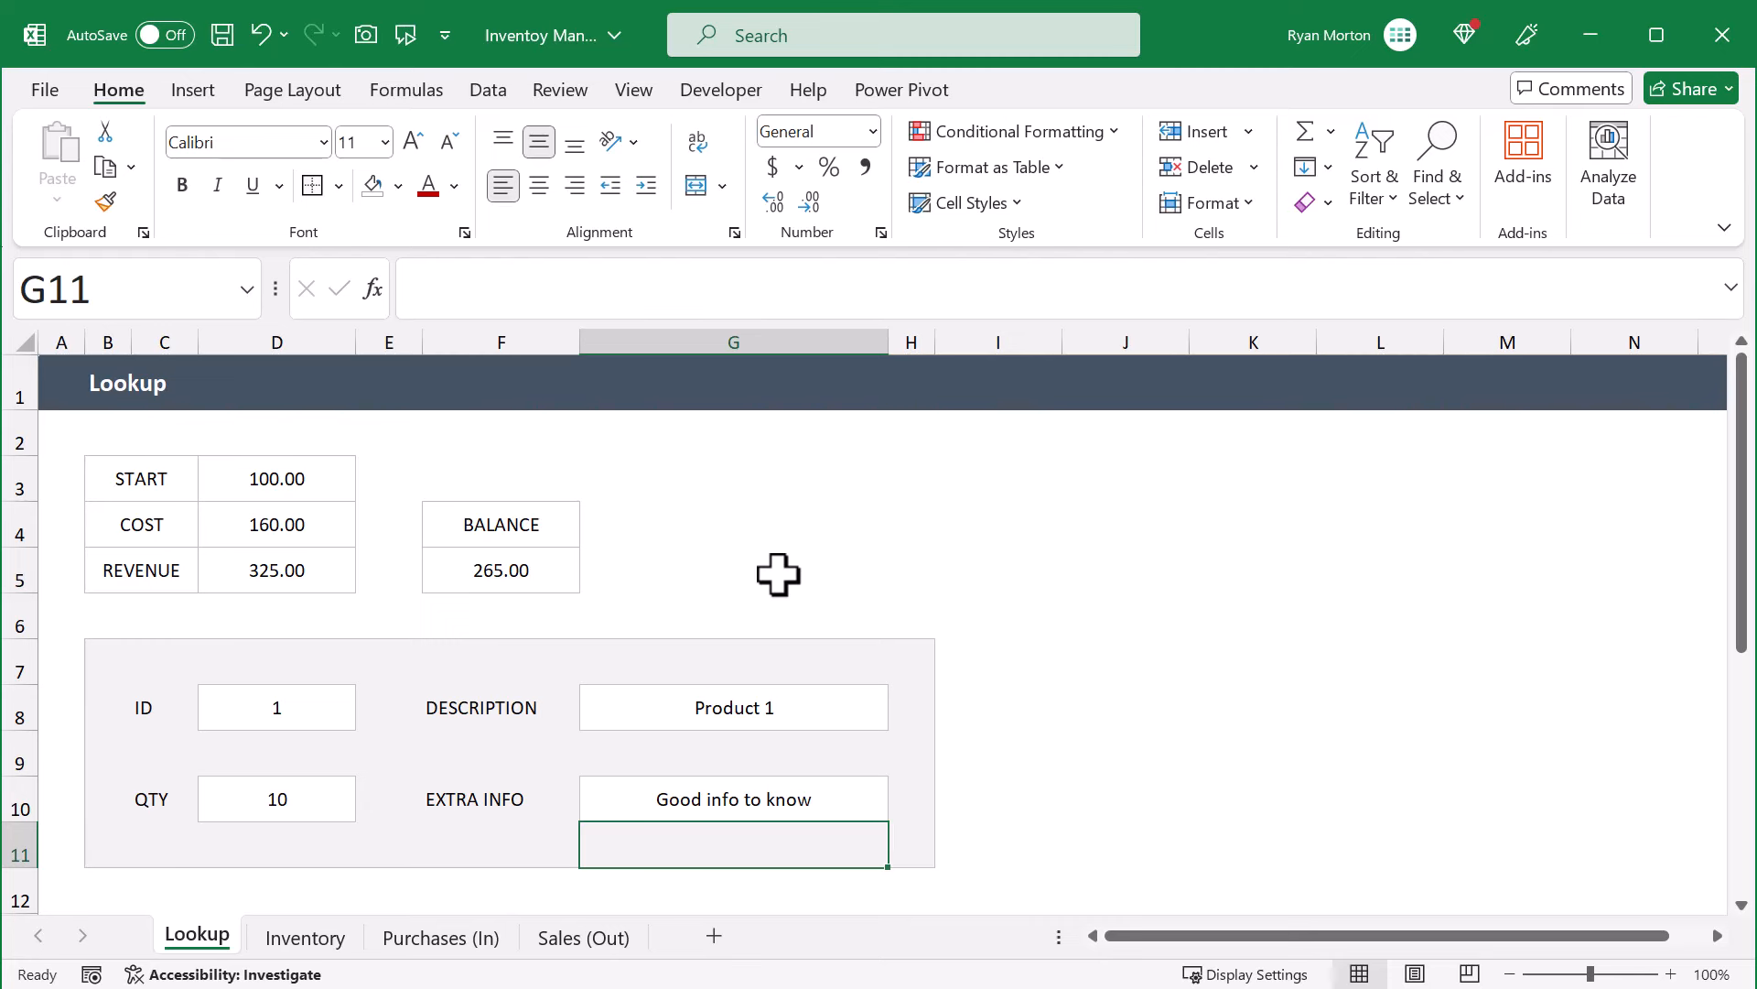
Fill the labels in B3:B5, the totals in D4:D5 and the balance block F4:F5 with light grey
click(138, 483)
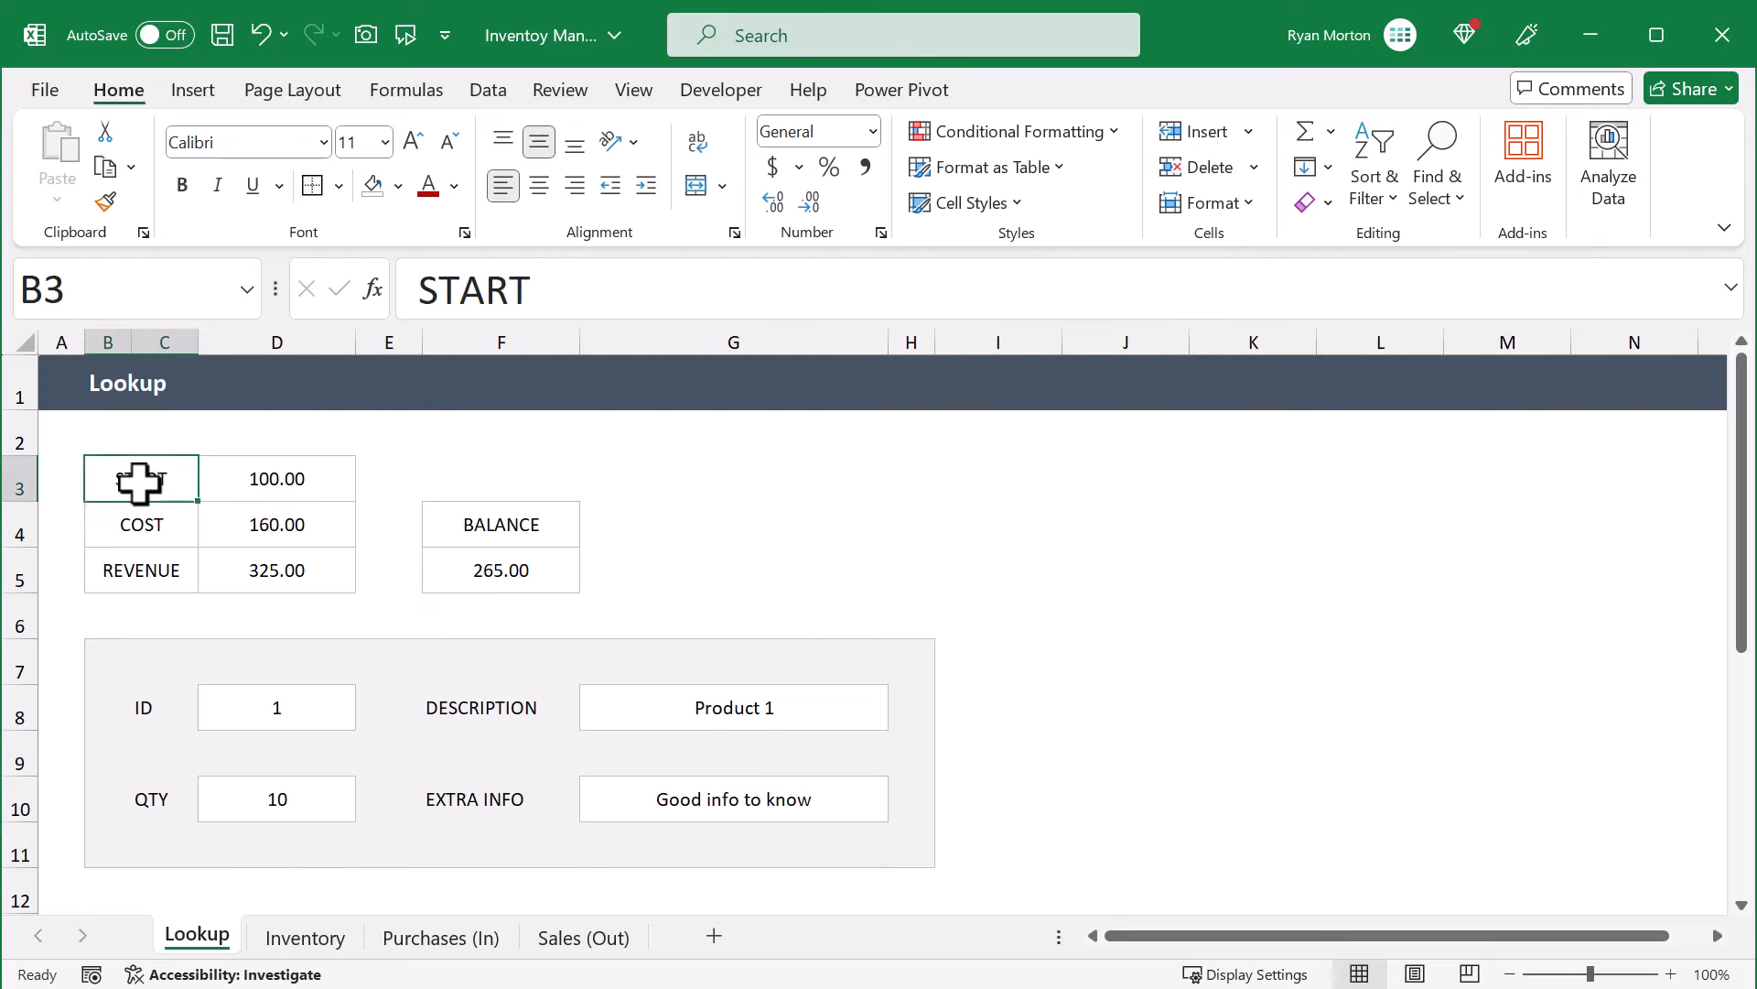
drag(139, 483, 143, 572)
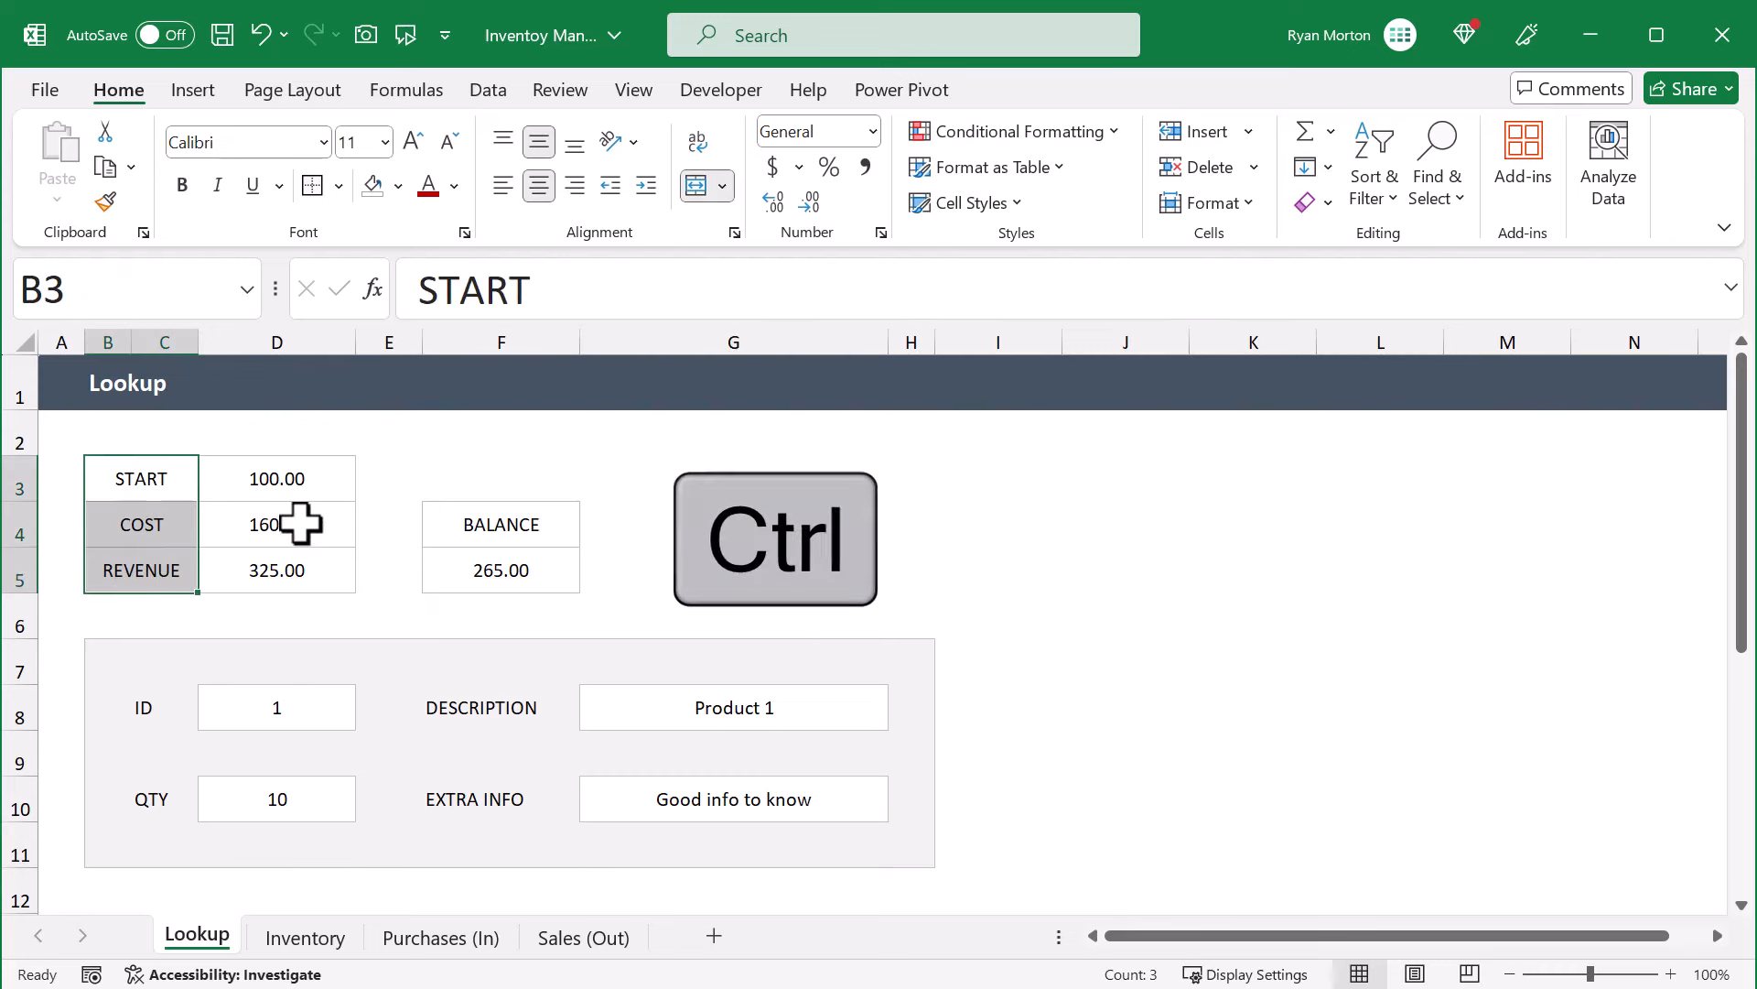
drag(330, 513, 330, 568)
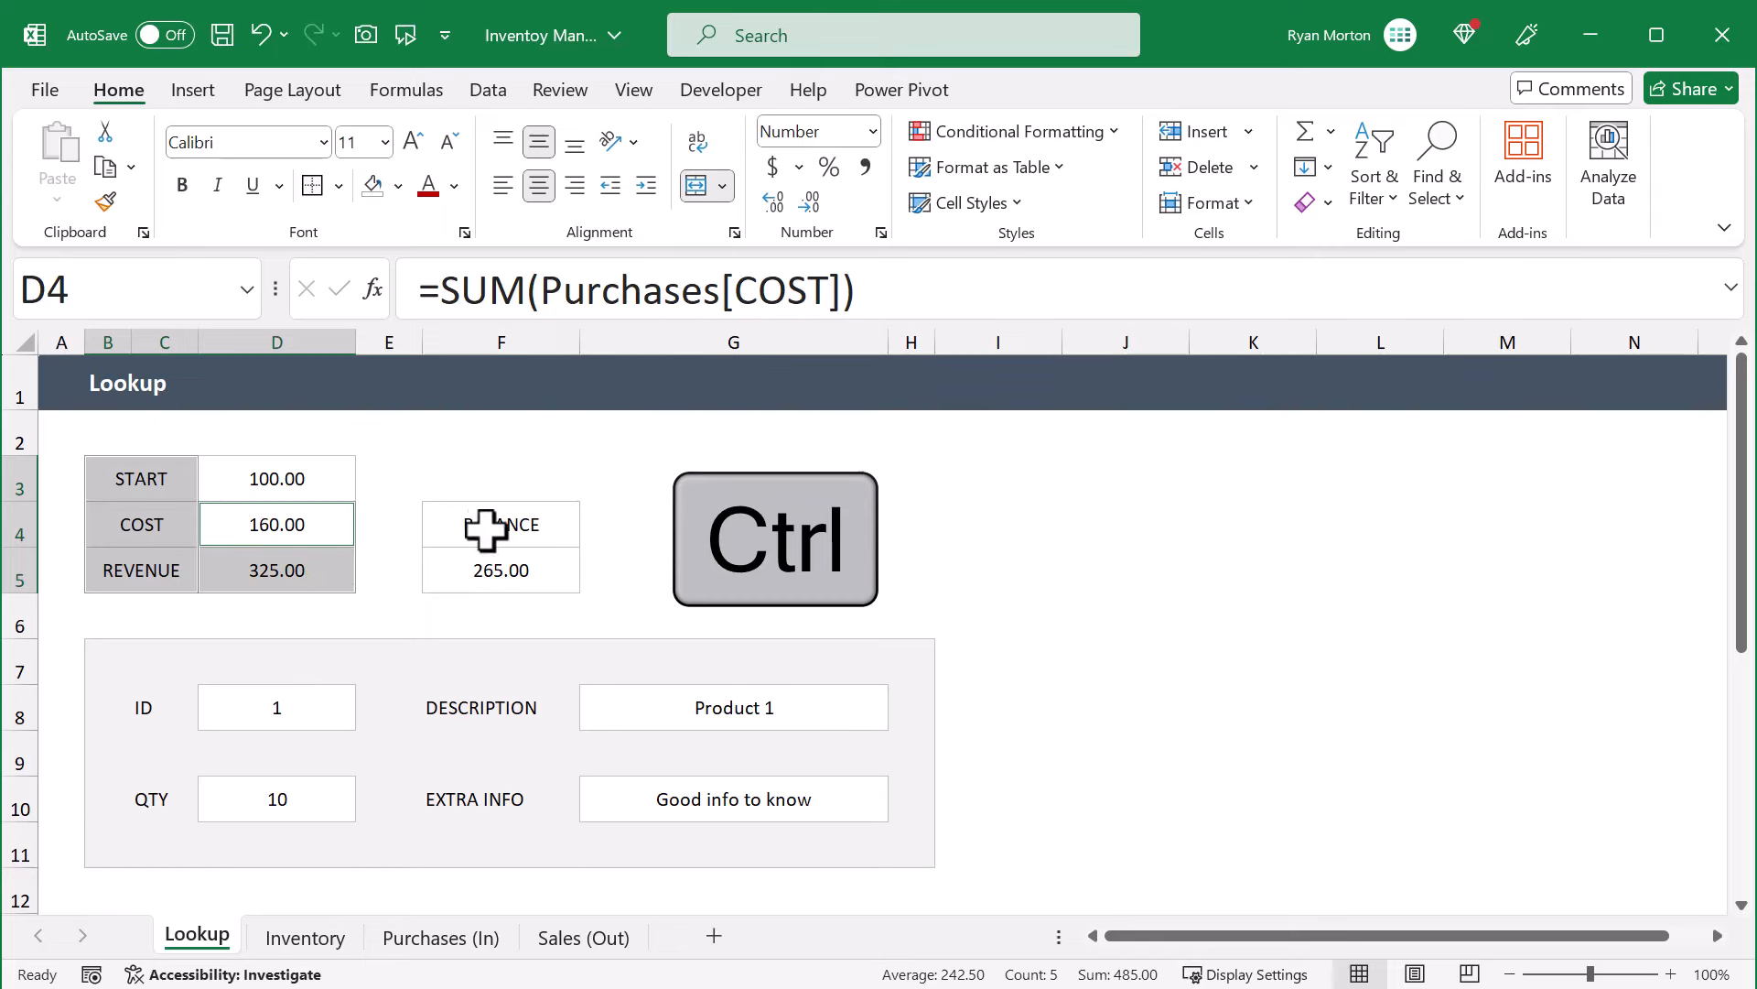
drag(554, 518, 547, 570)
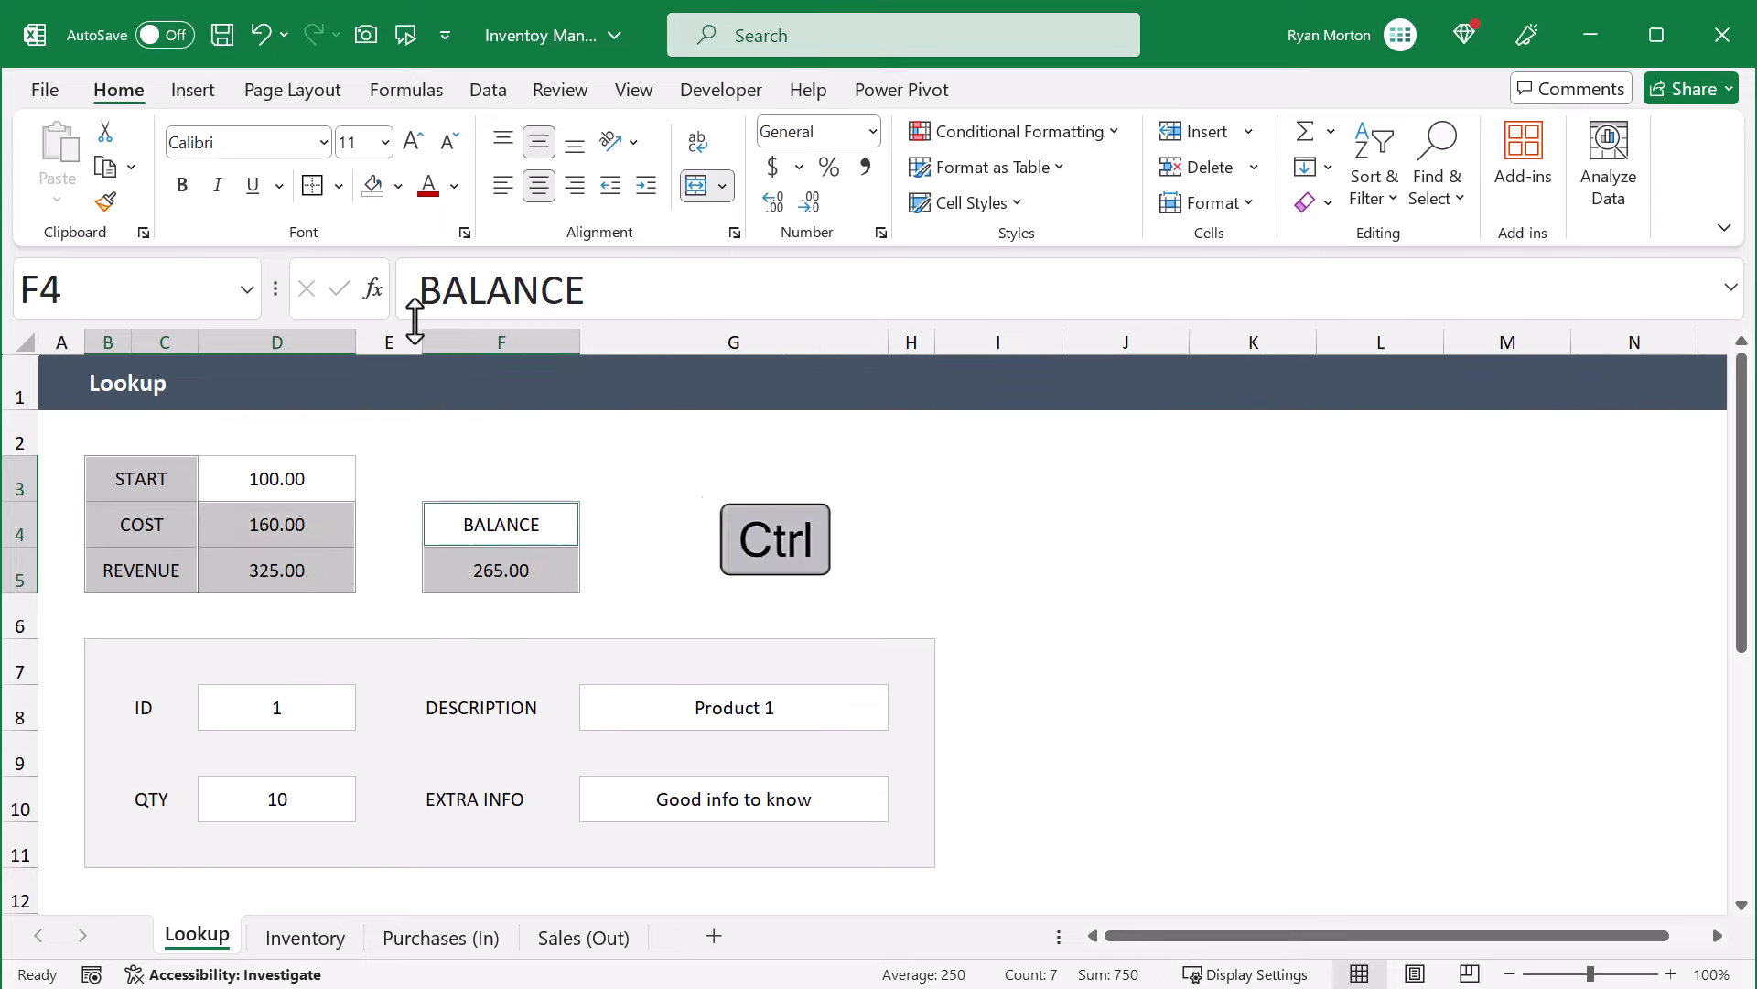
click(399, 187)
click(373, 293)
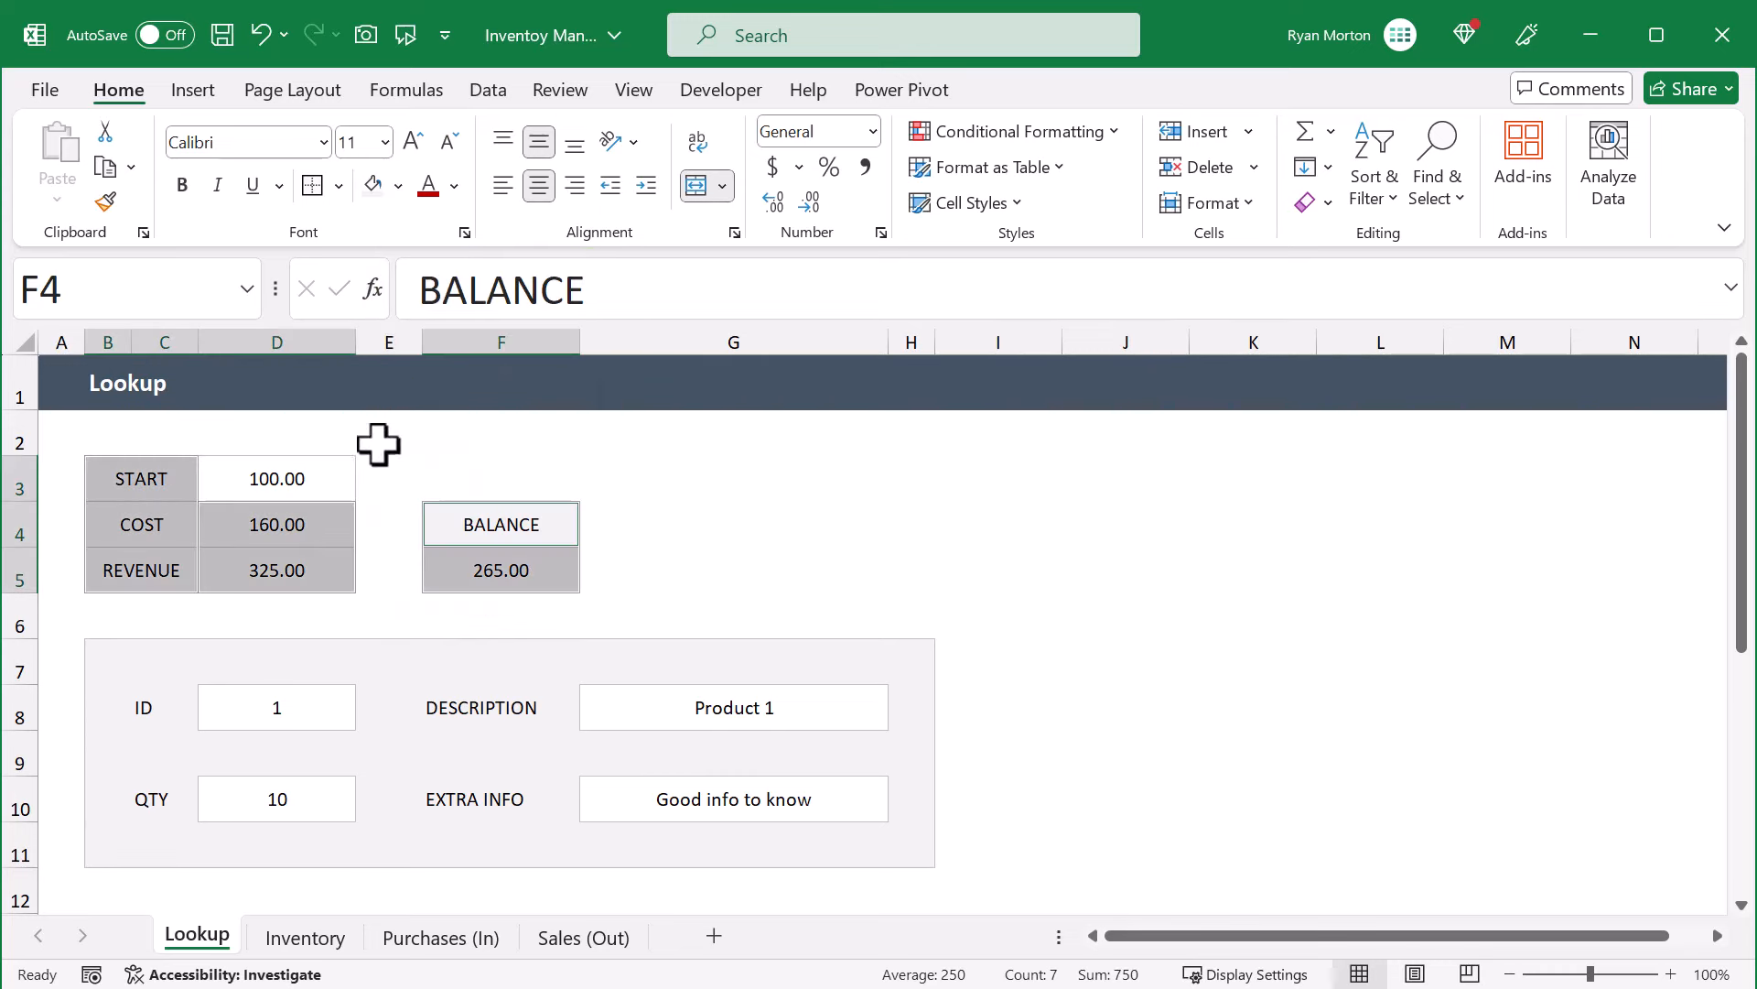
Set the font colour of the cost total in D4 to dark red and the revenue total in D5 to green
click(322, 520)
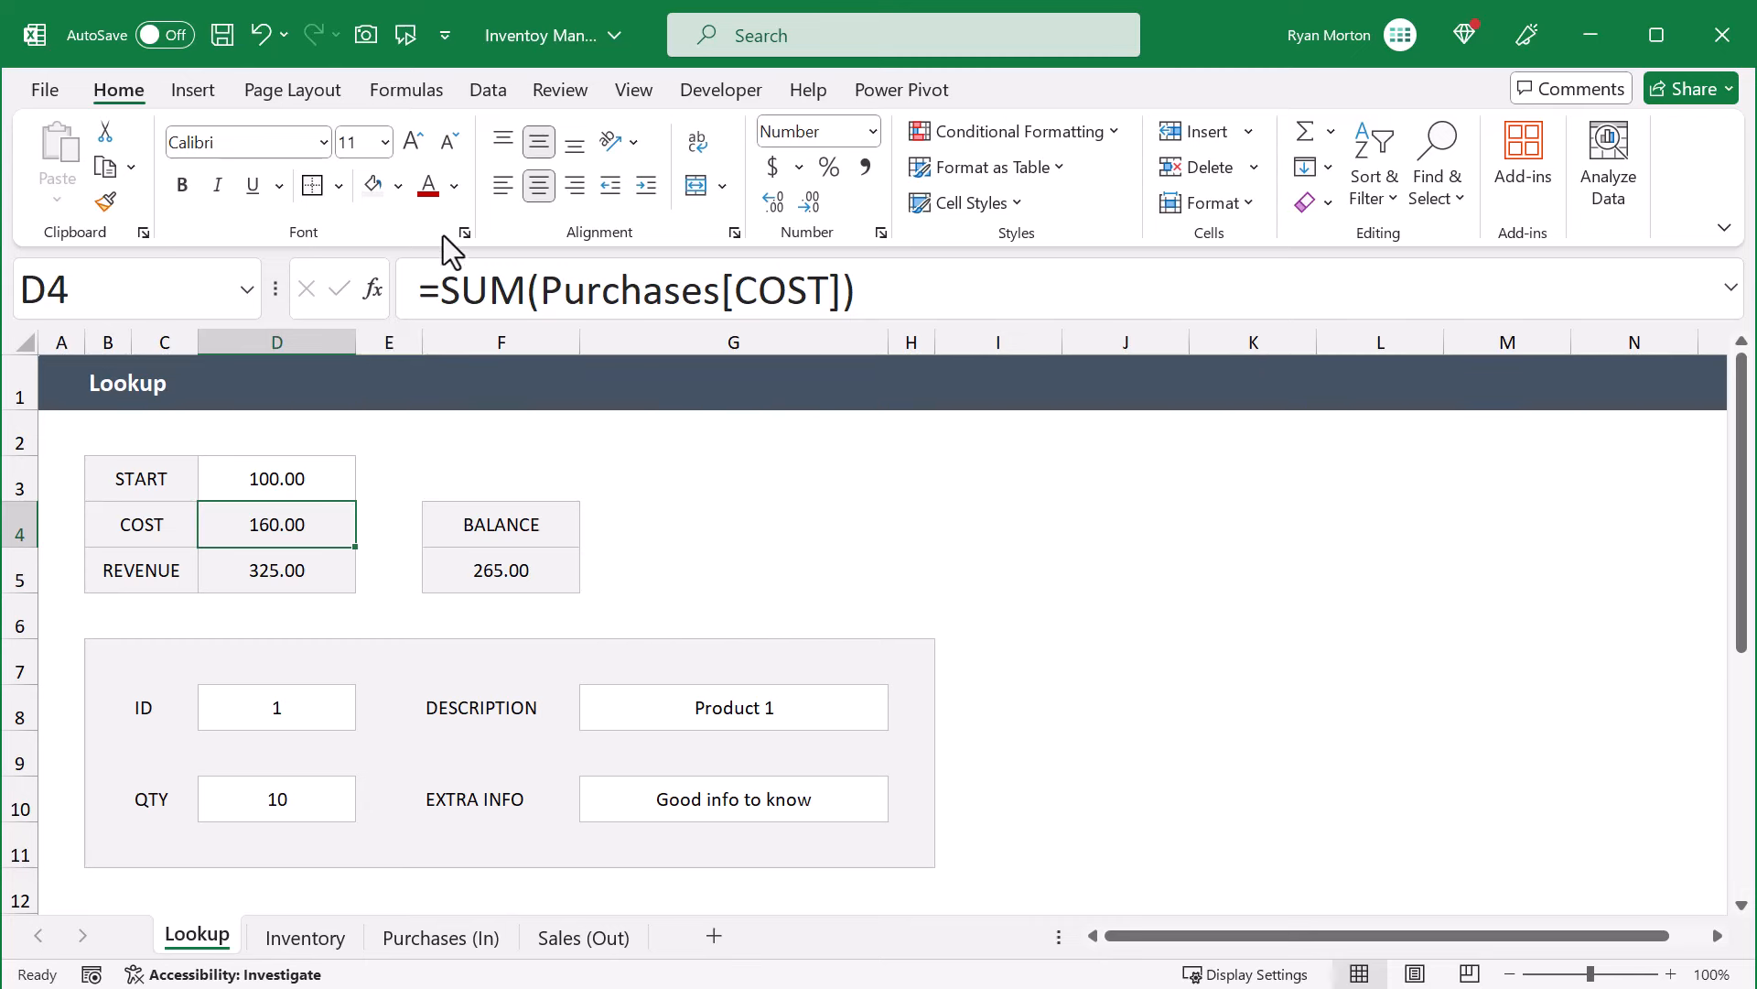
click(439, 189)
click(306, 573)
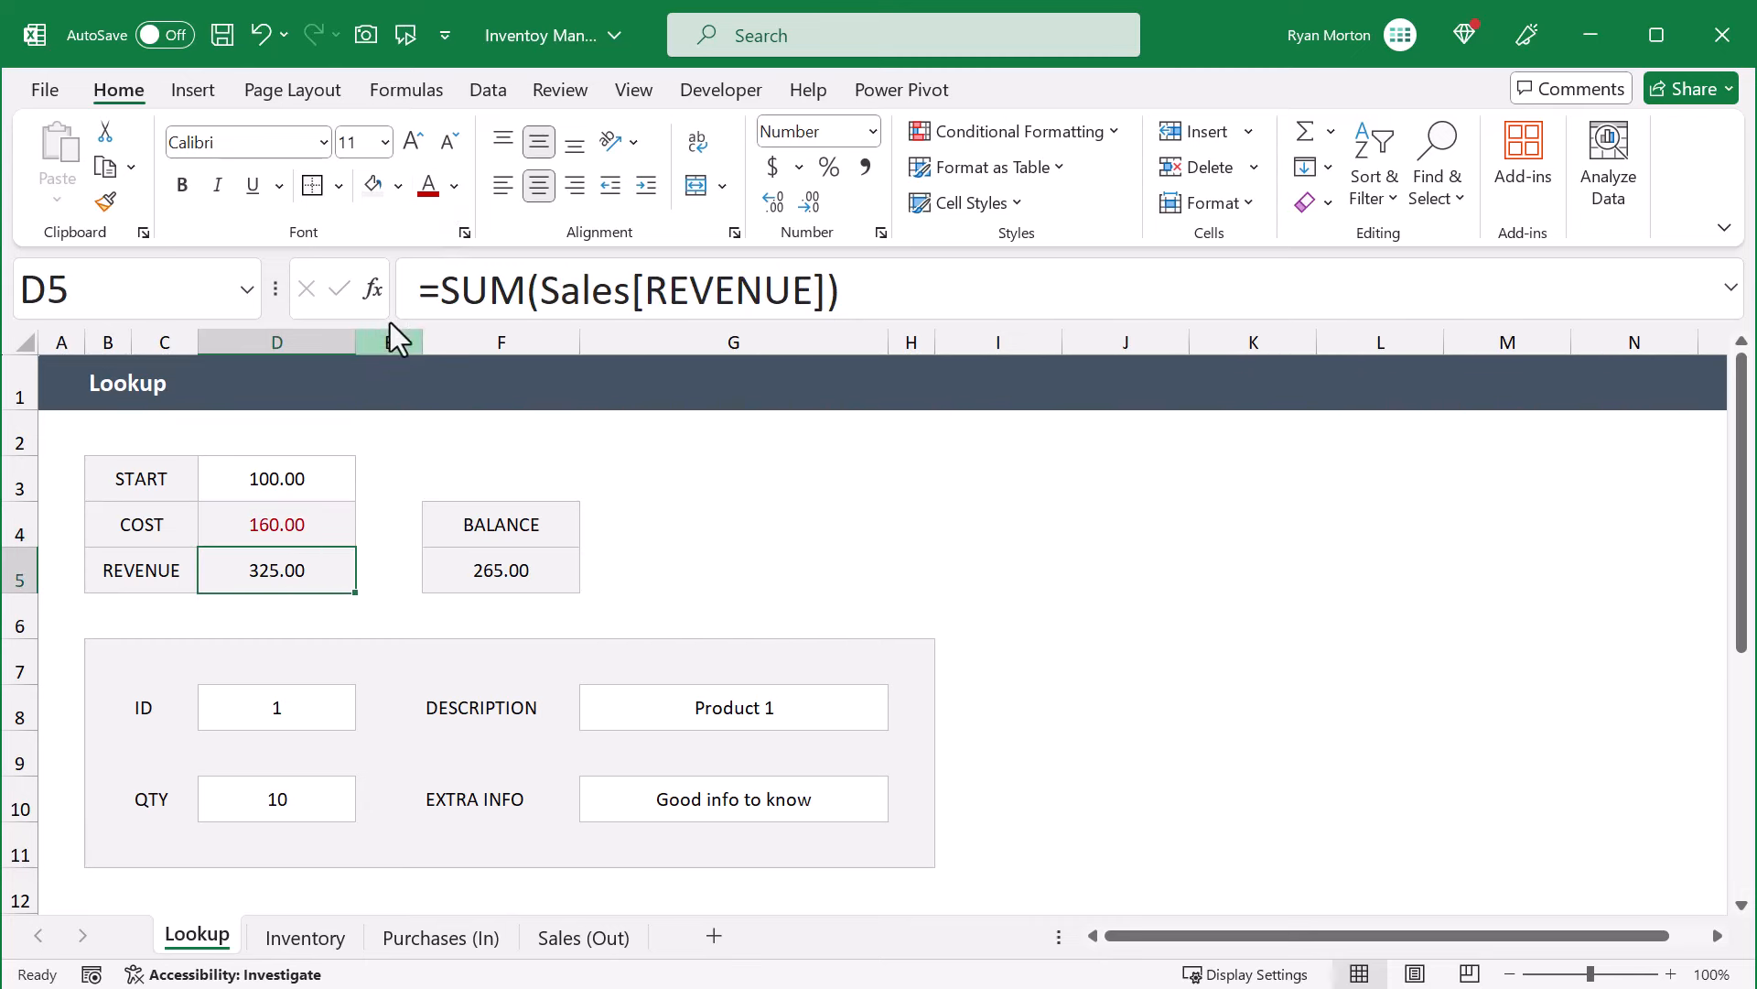
click(455, 187)
click(552, 485)
Set the font colour of the balance in F5 and the lookup results in G8, D10 and G10 to blue
click(549, 565)
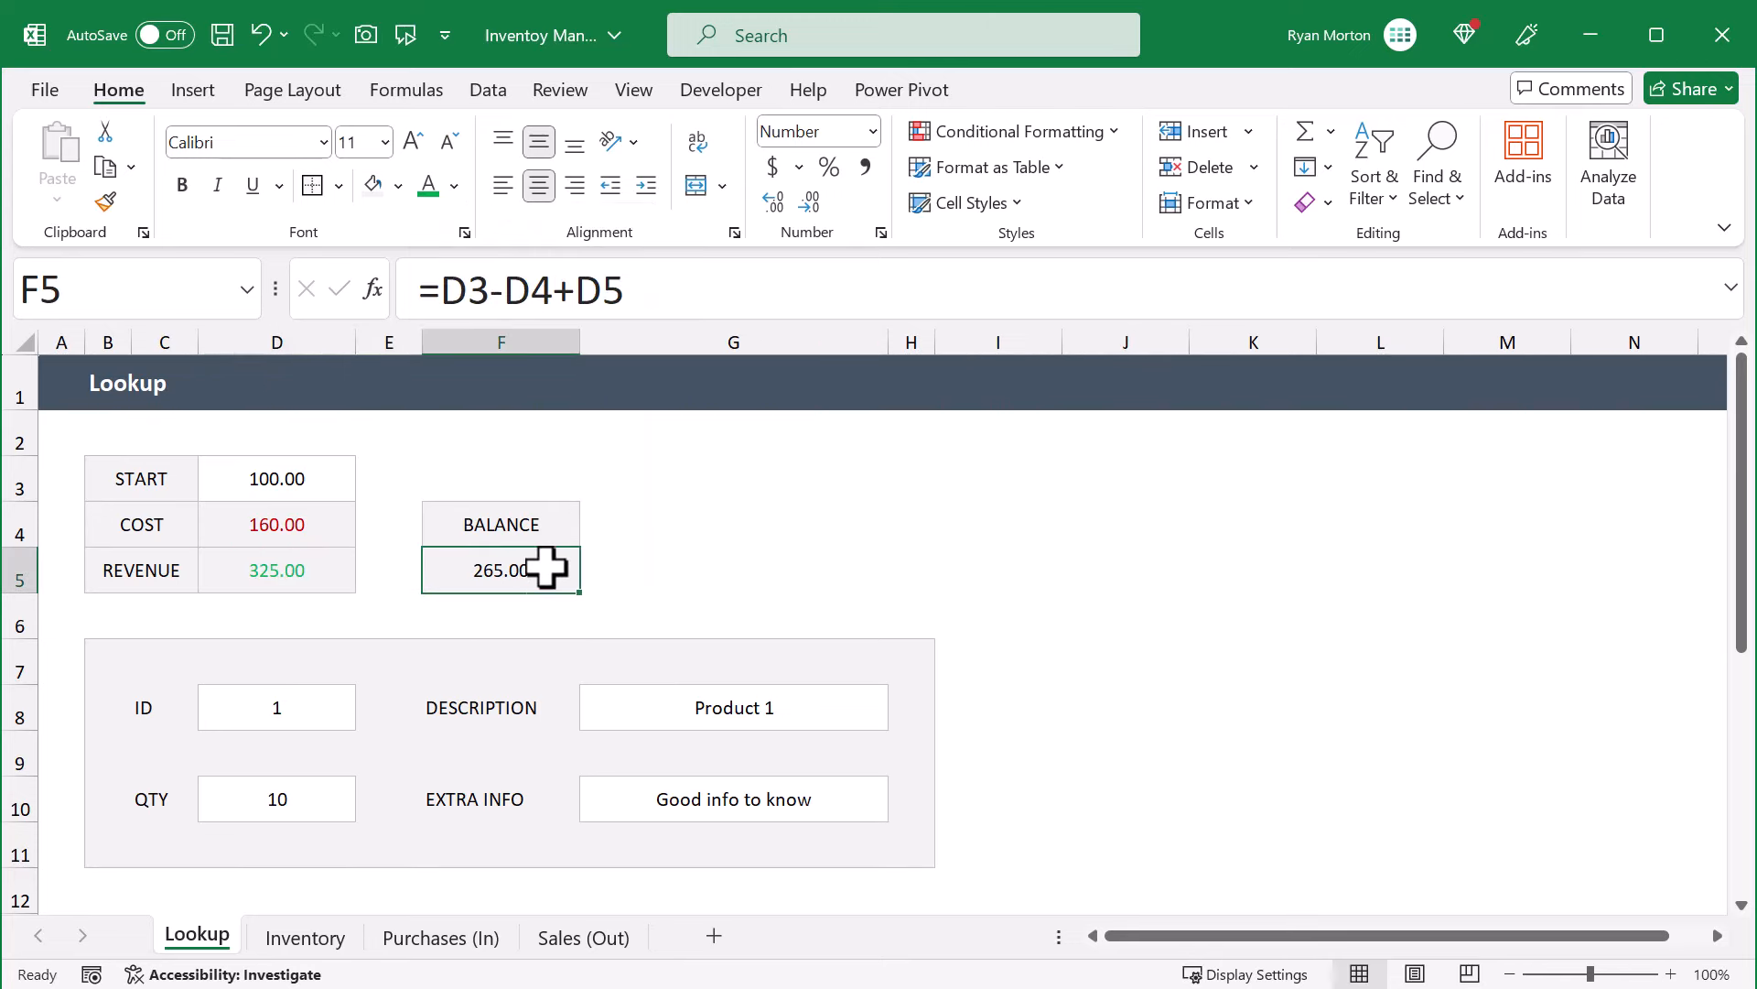
key(ctrl)
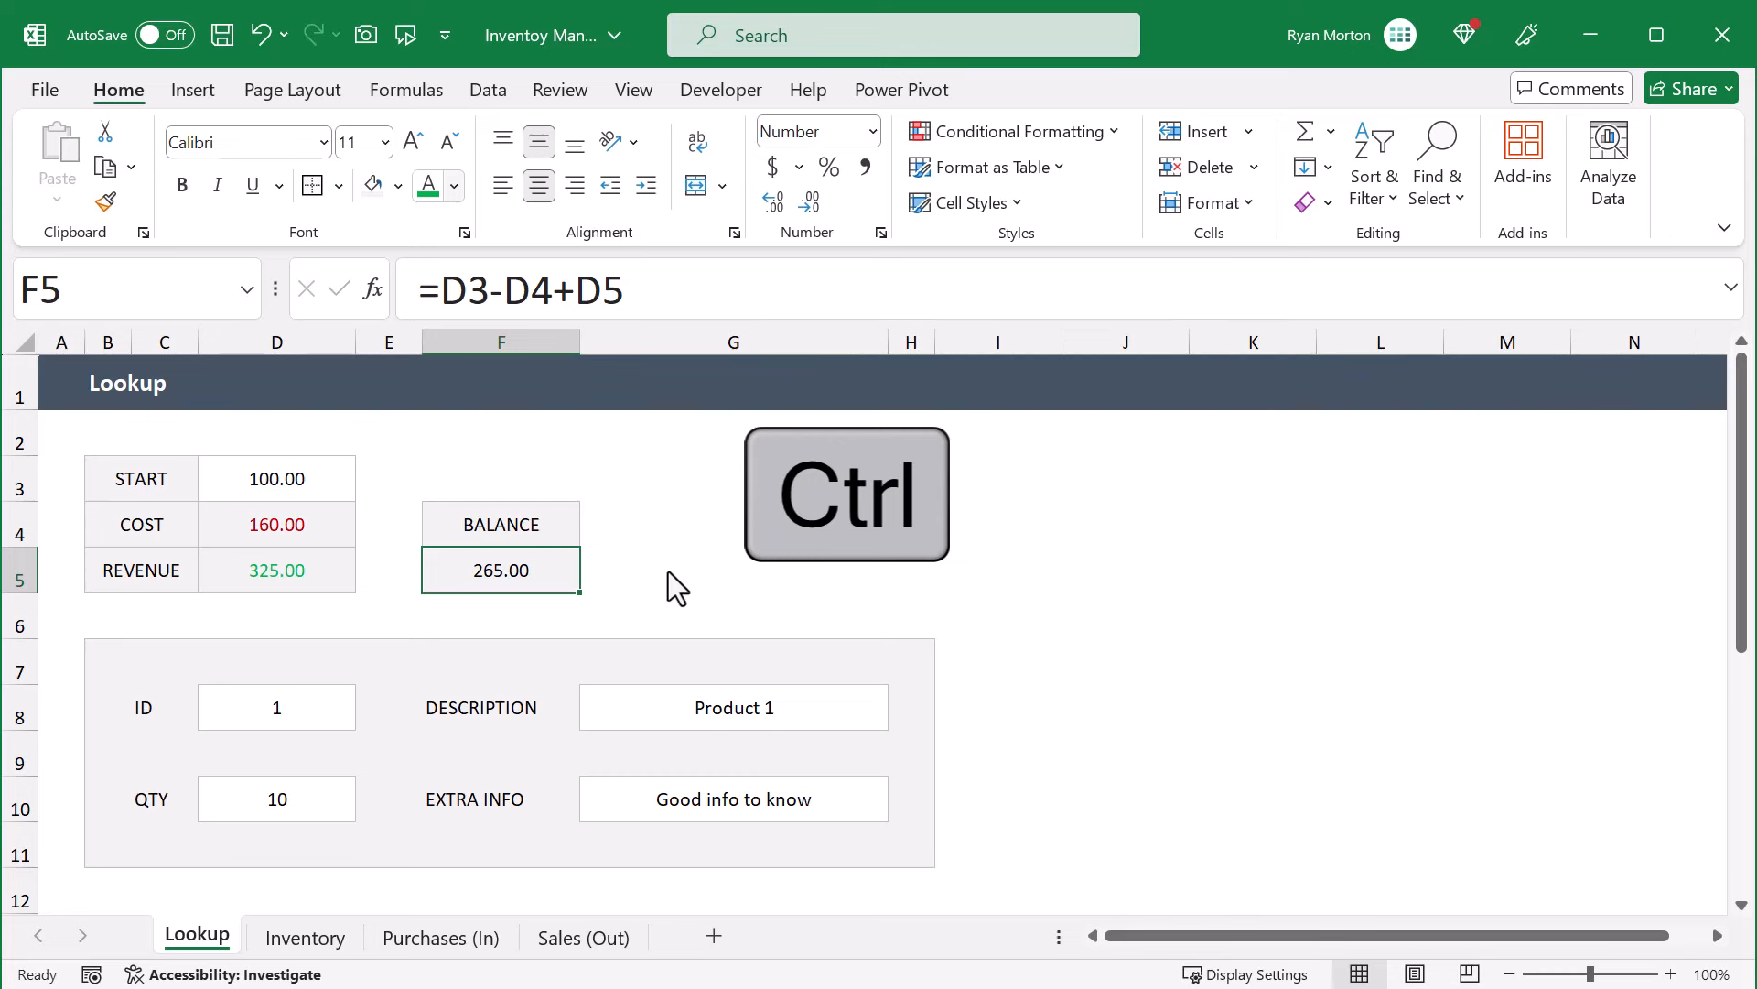
ctrl+click(647, 701)
ctrl+click(305, 810)
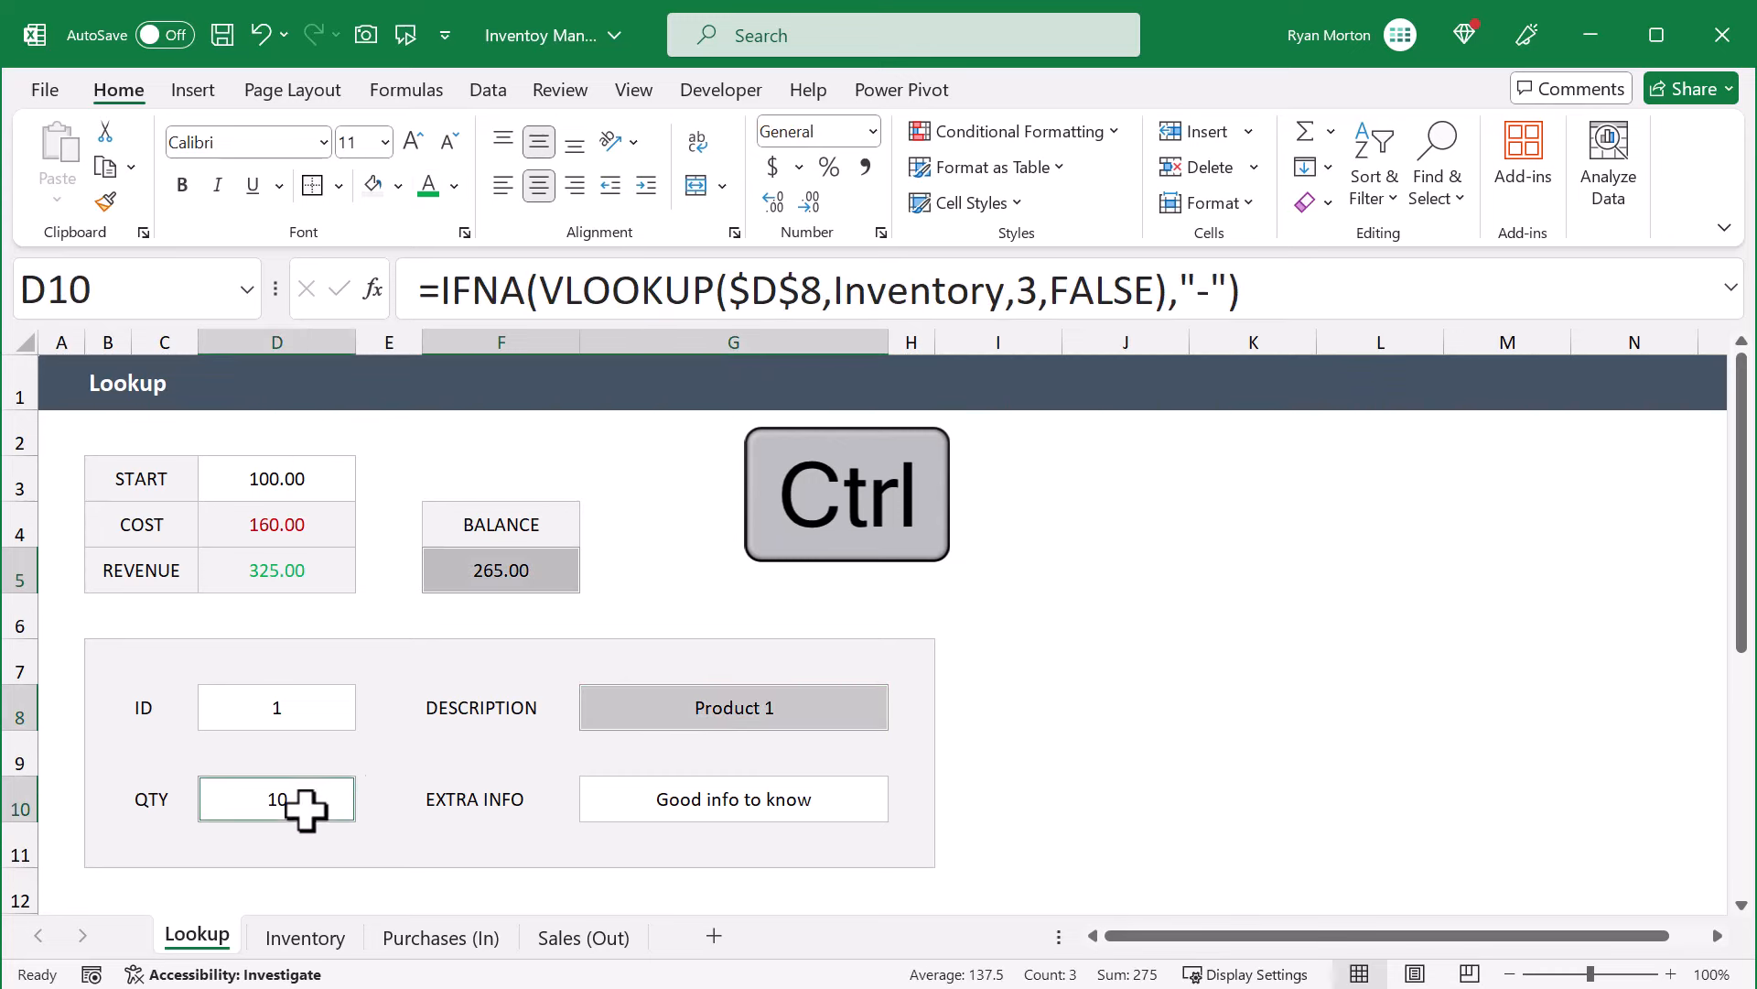
ctrl+click(584, 798)
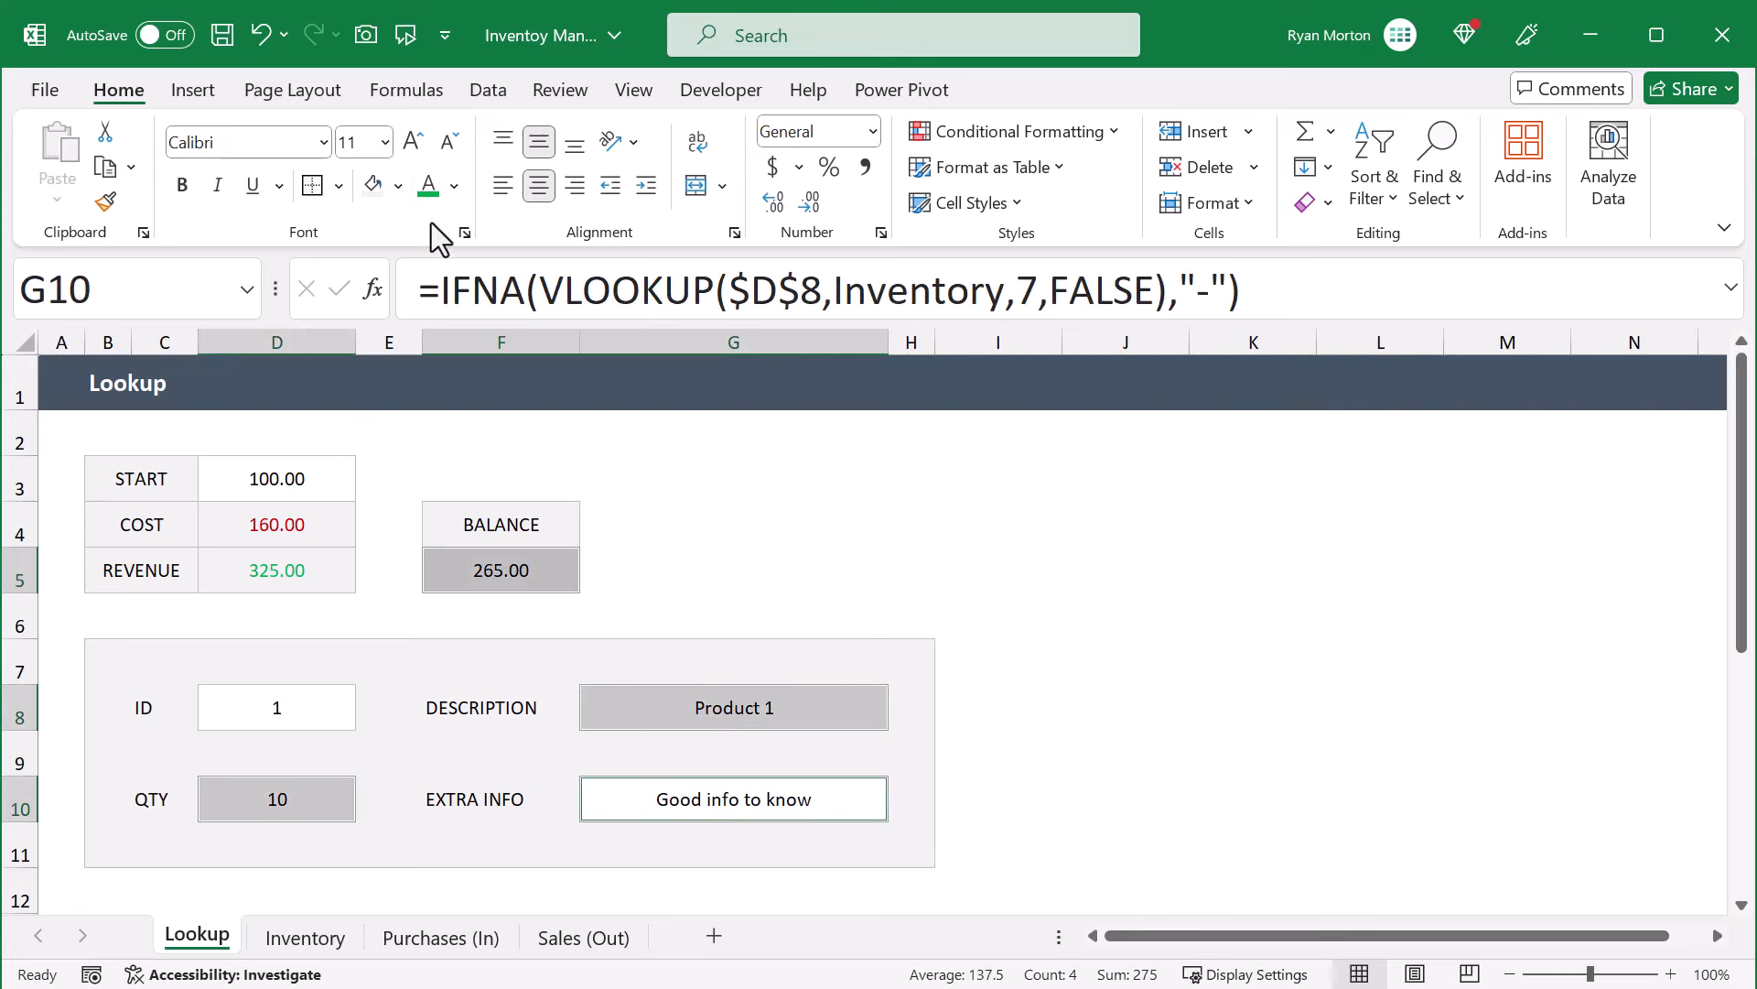
click(452, 192)
click(586, 492)
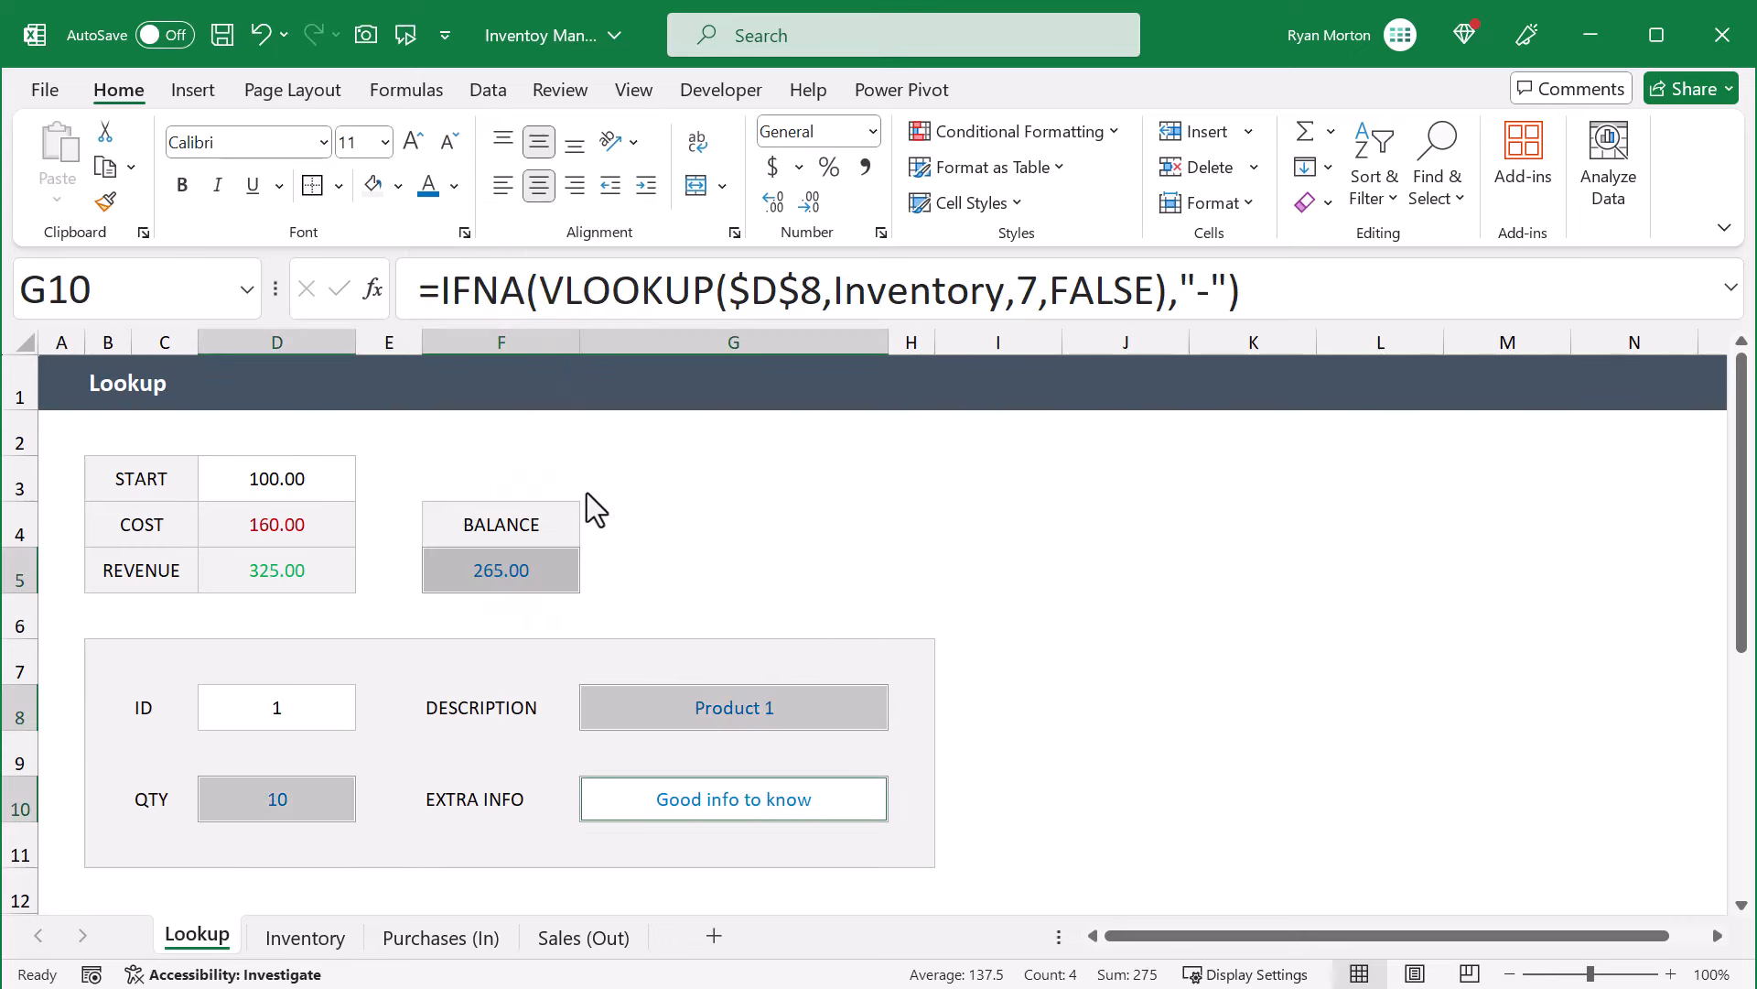
click(233, 422)
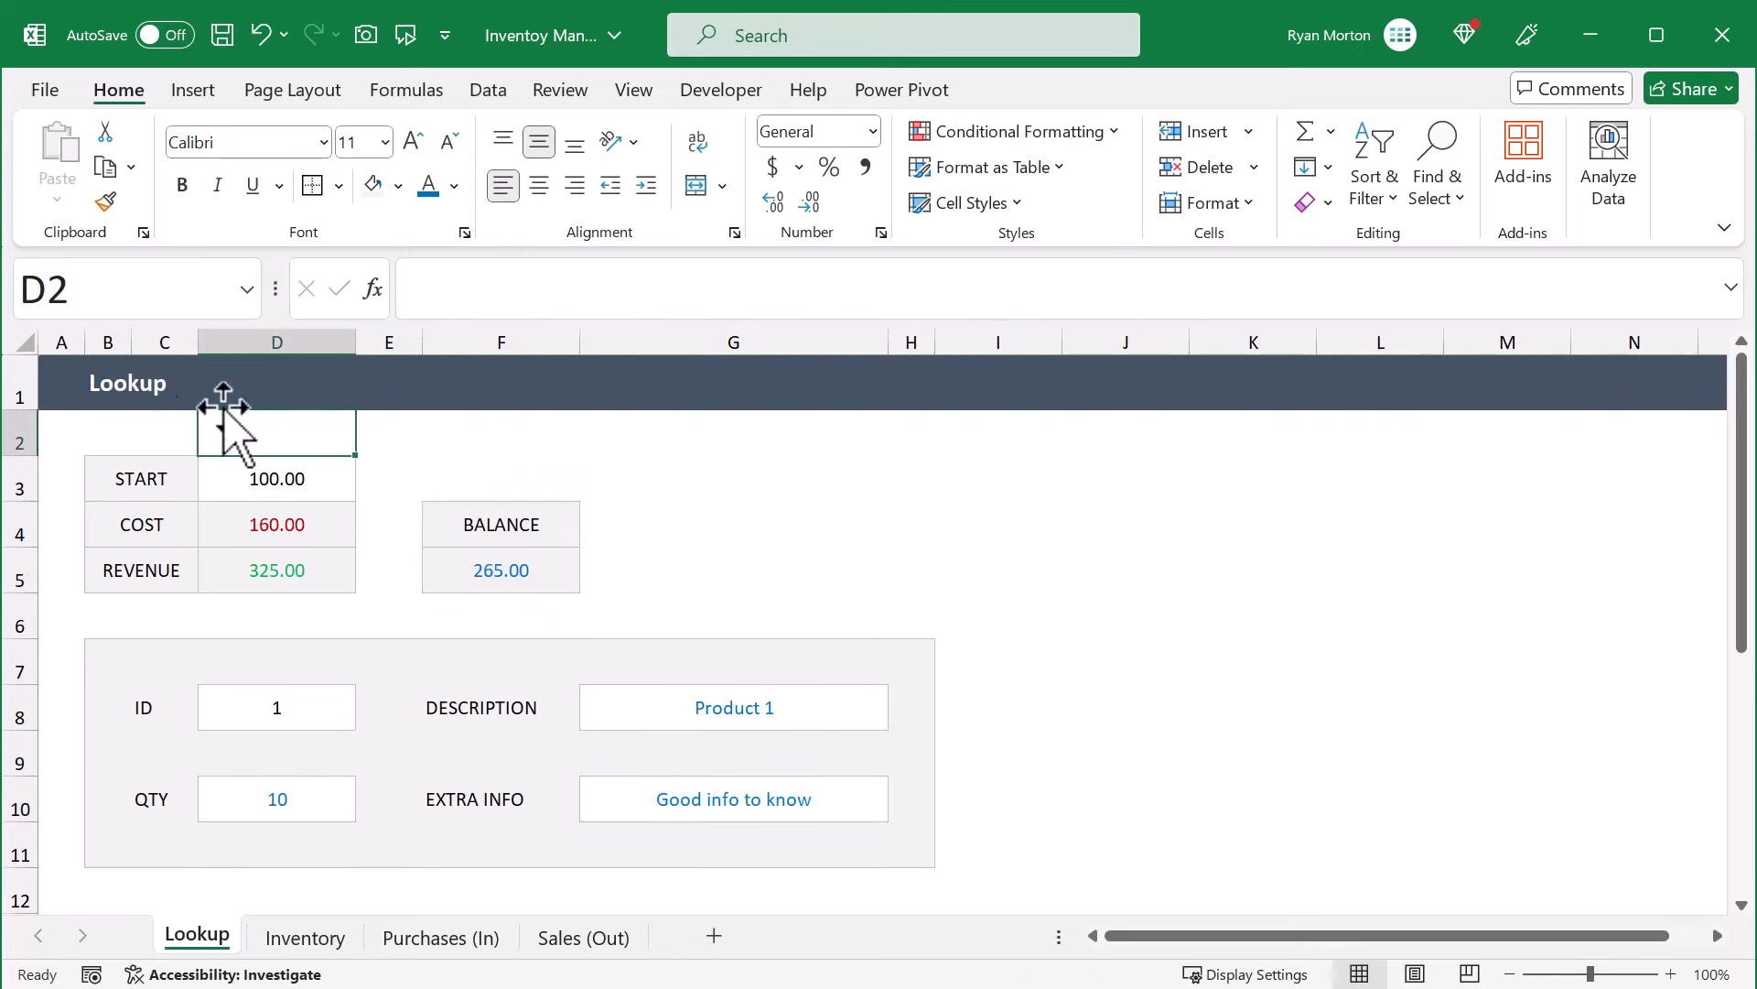
Make the text of all cells on the Lookup sheet bold
click(20, 336)
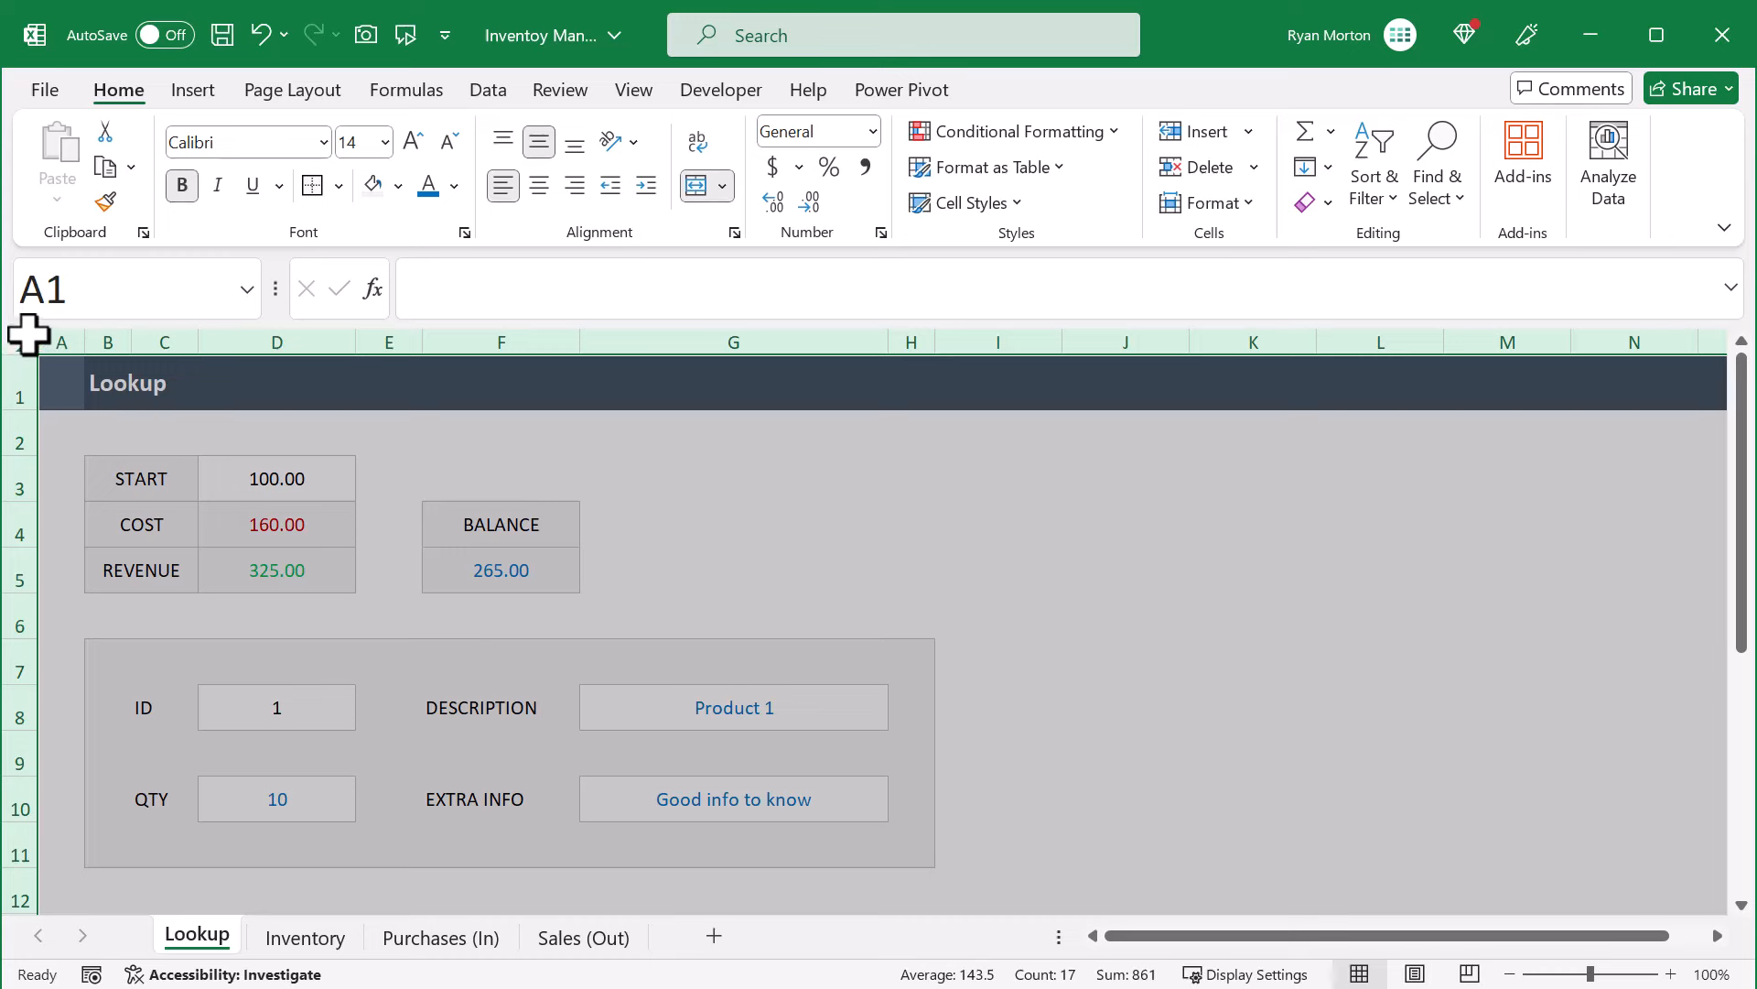
click(183, 187)
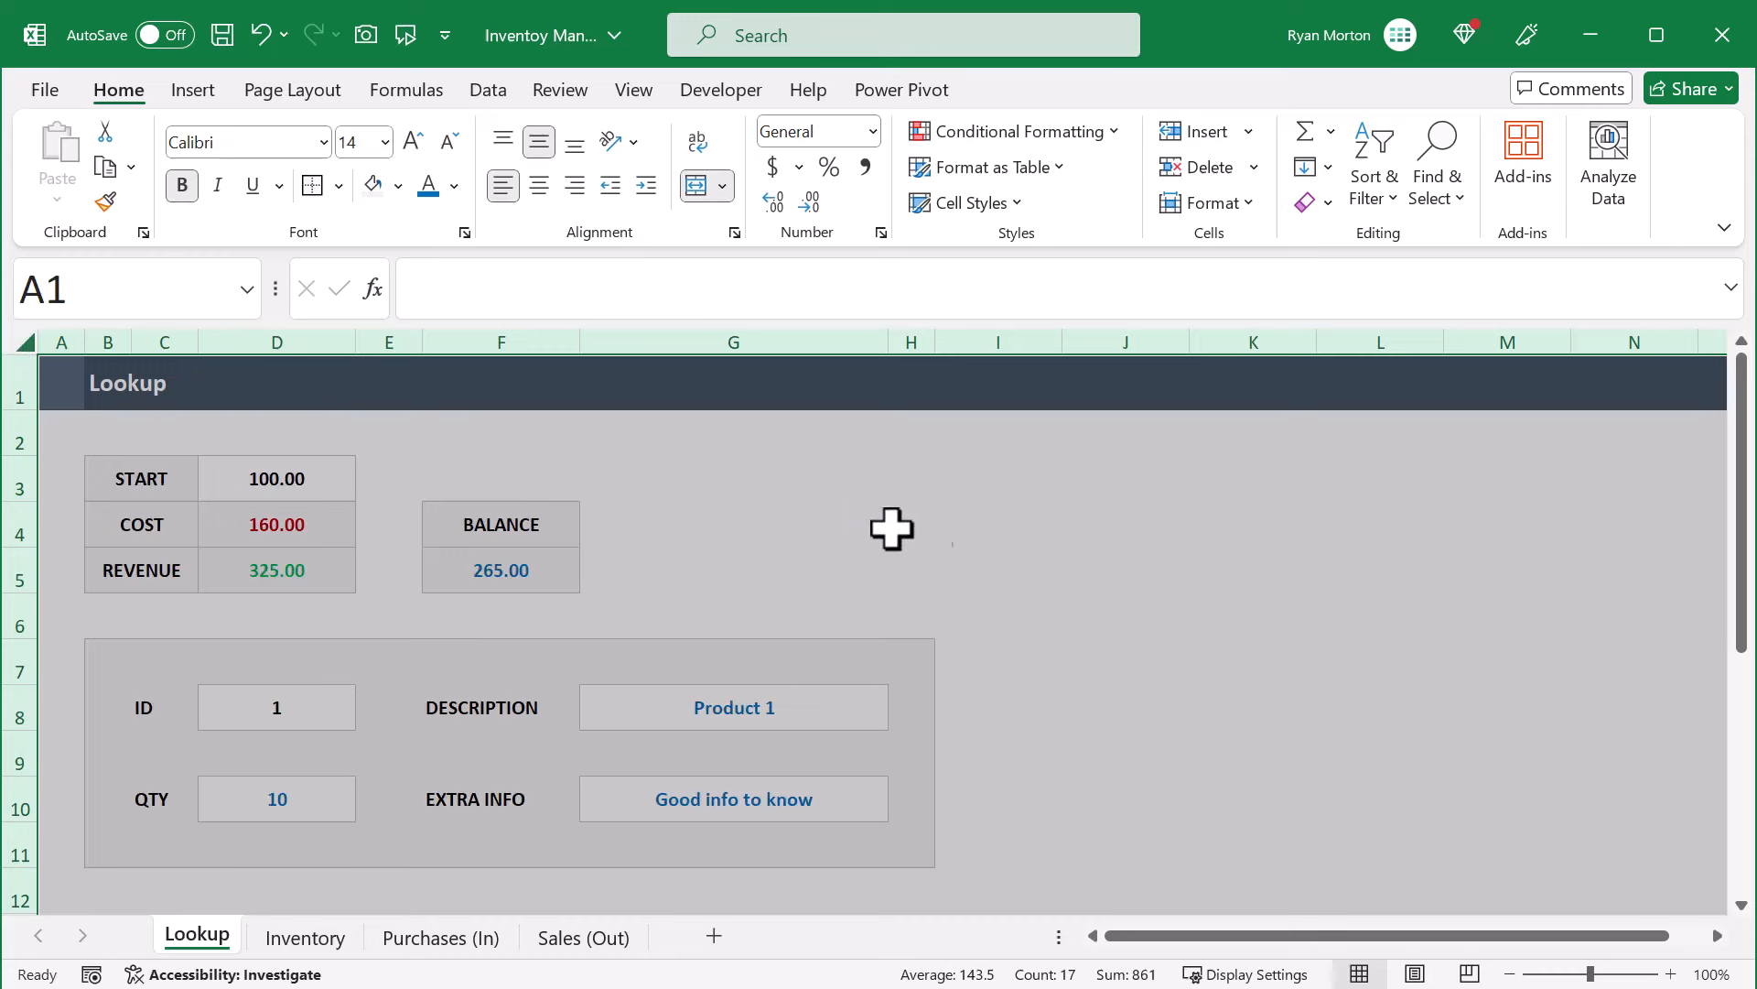
click(1086, 536)
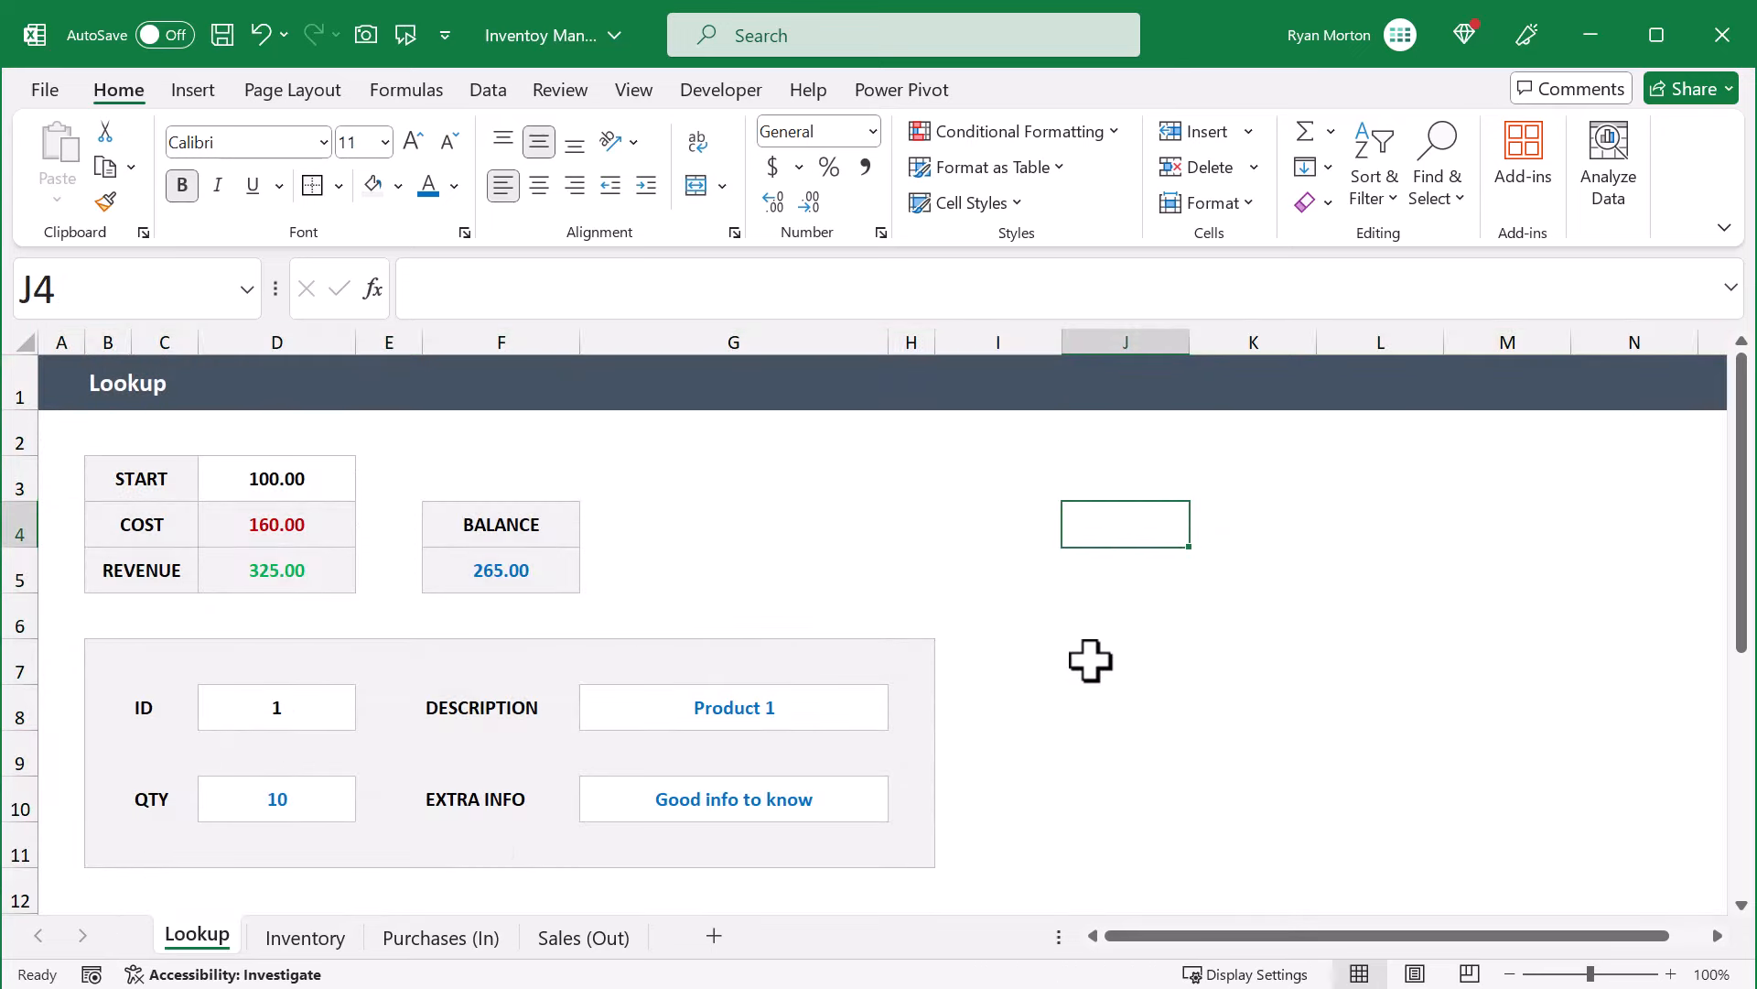
click(912, 522)
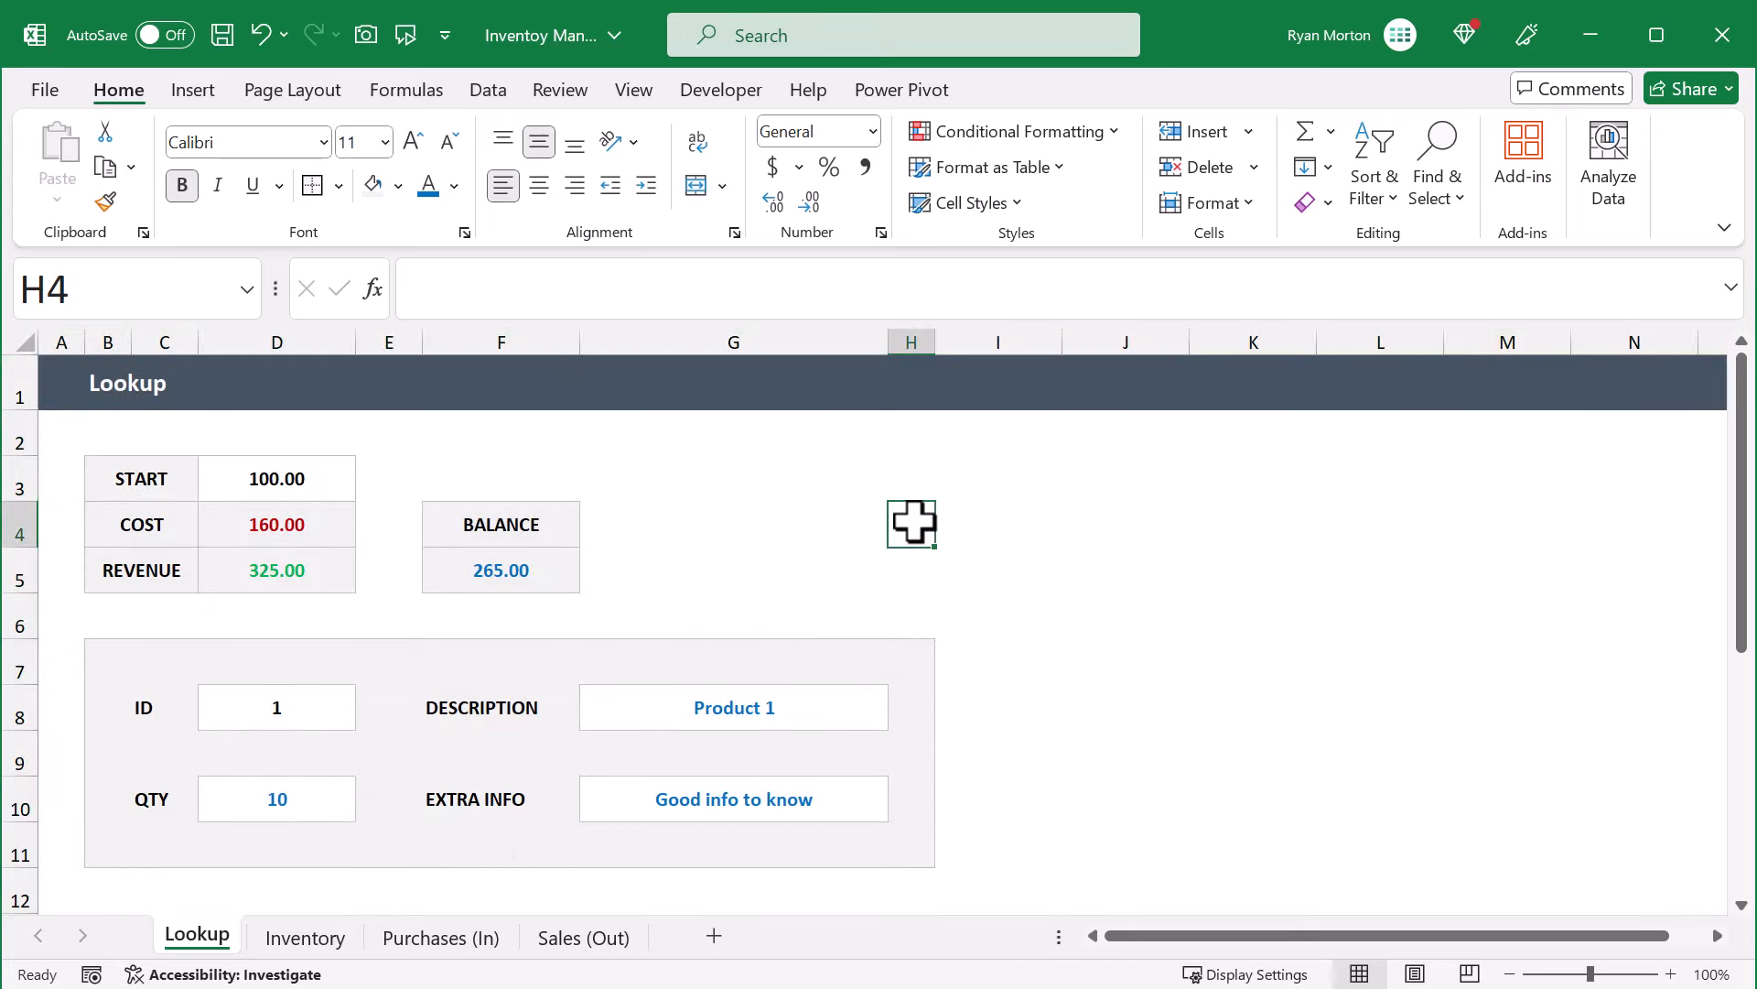